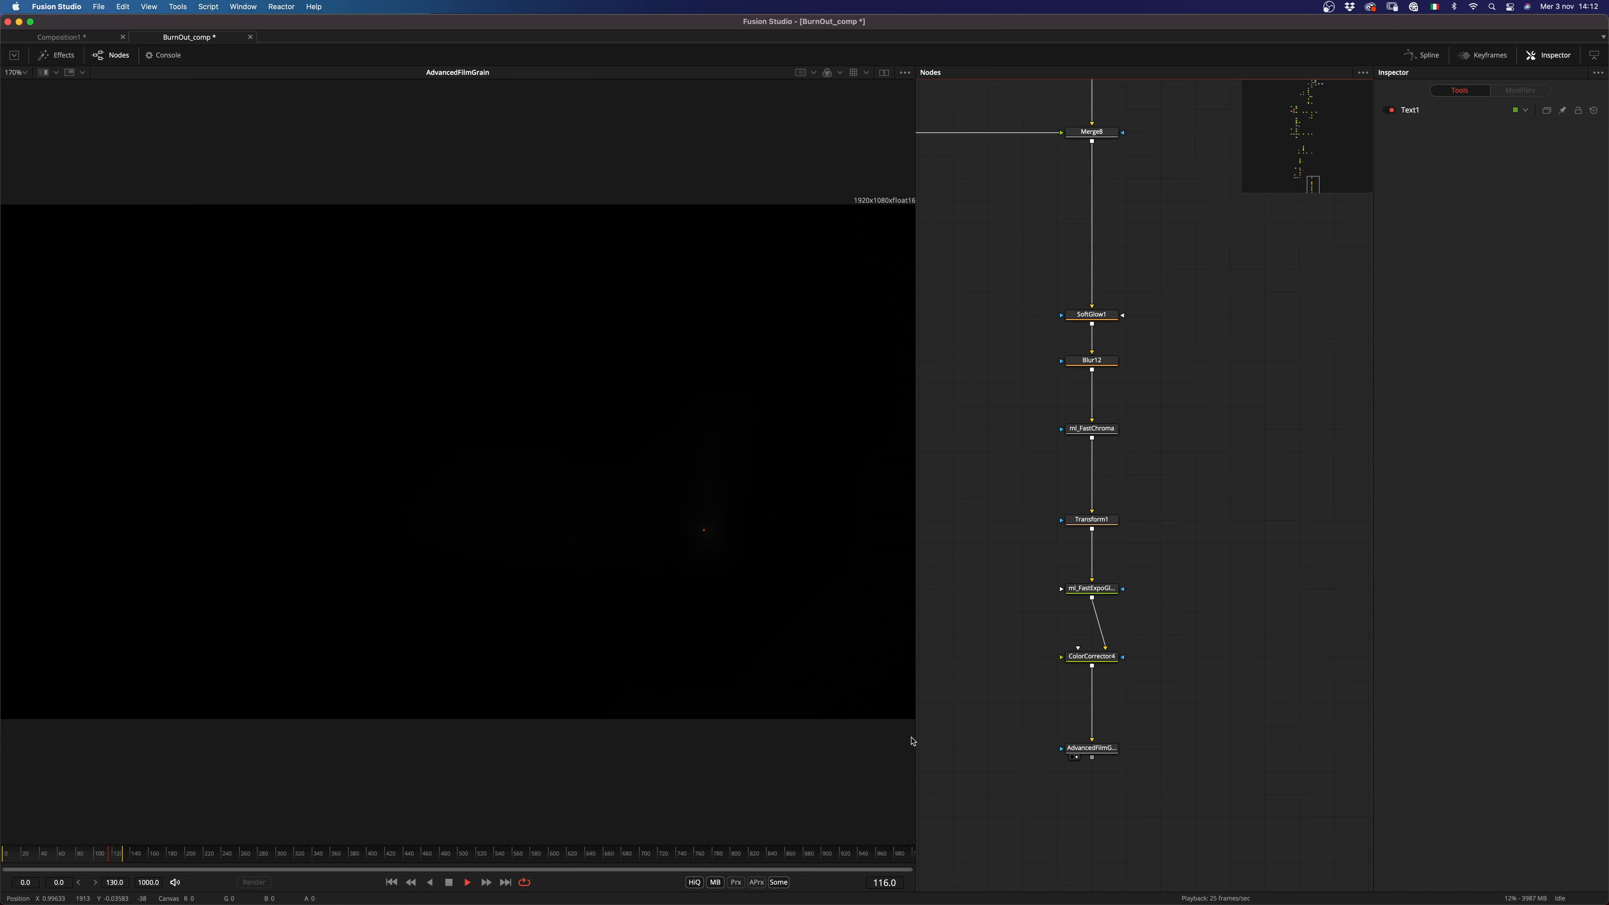
Step: Switch to the Composition1 composition and look over its Text1 title node
left_click(81, 38)
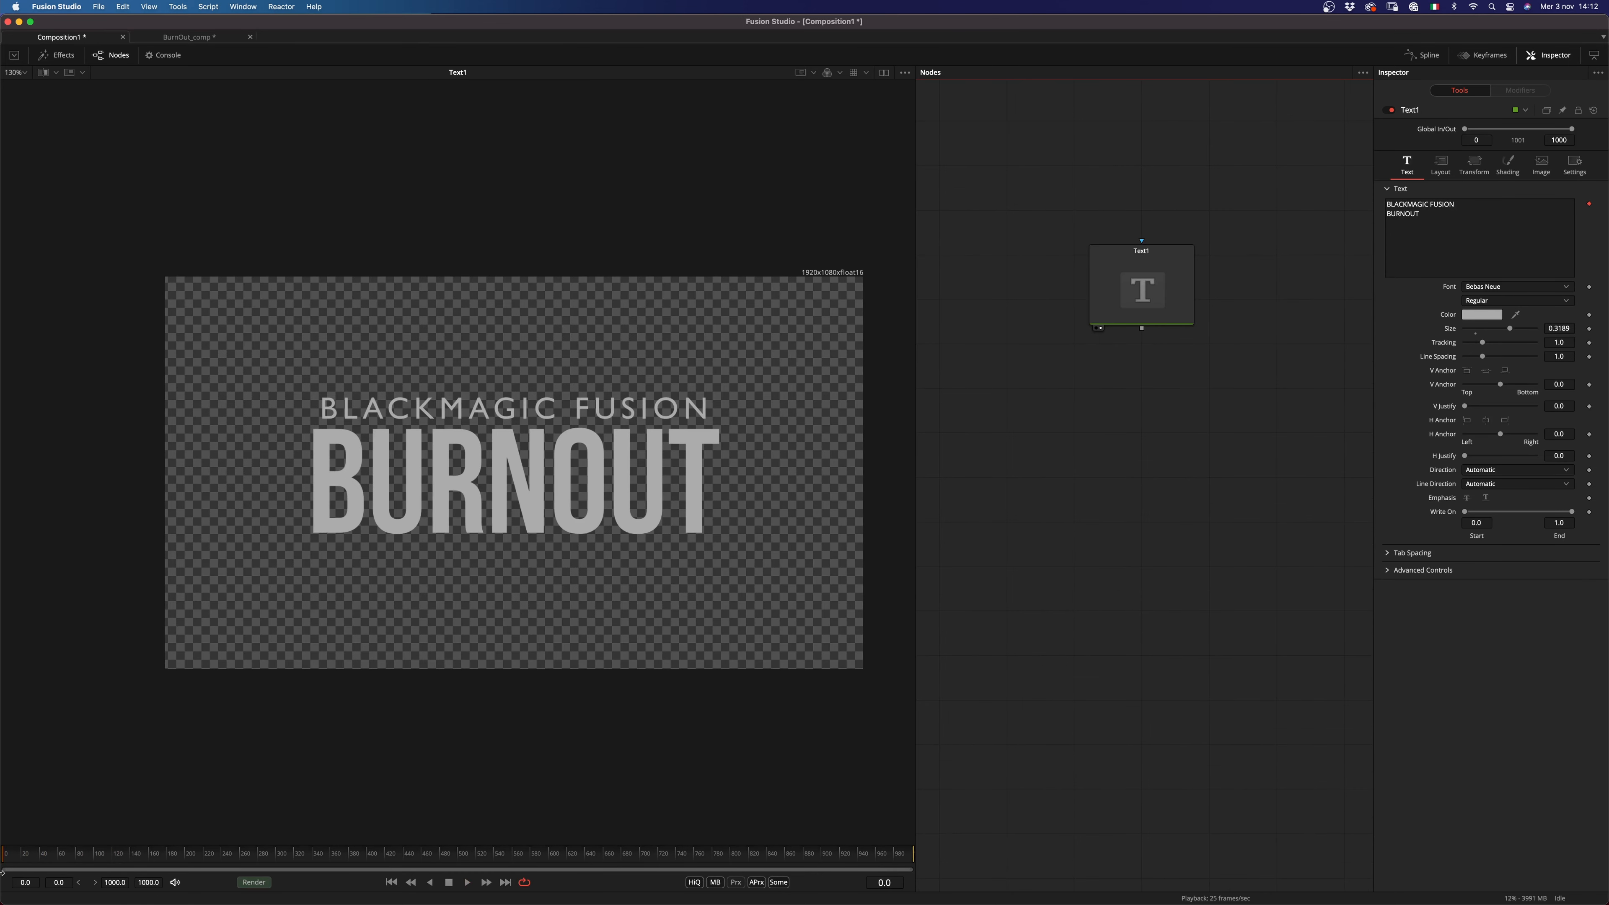
scroll(1119, 417, "down", 2)
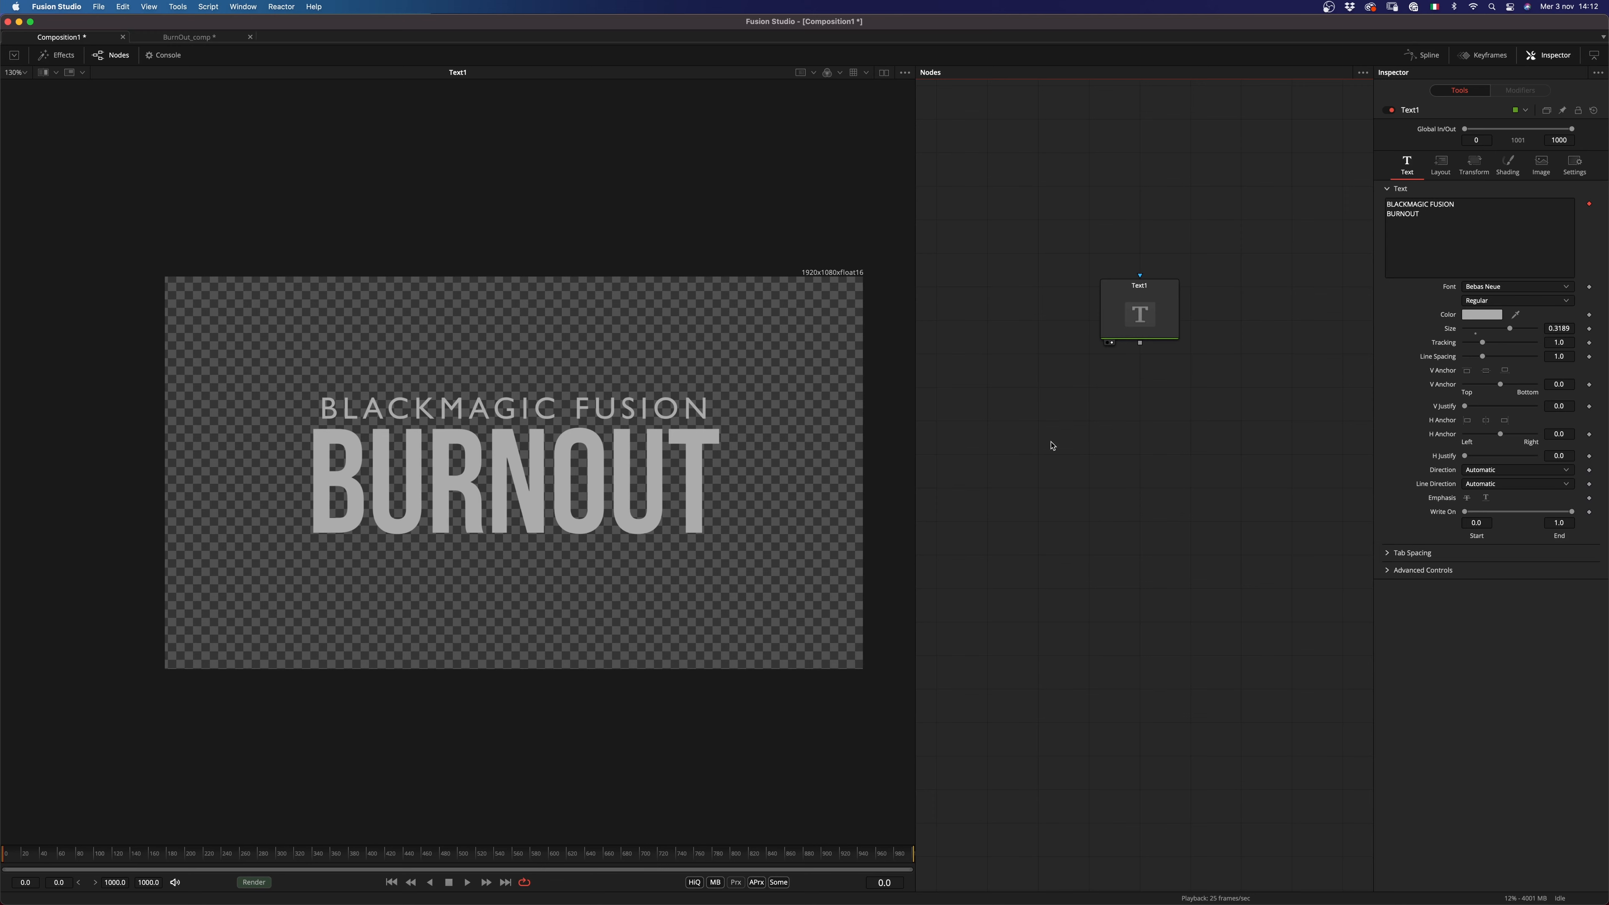
left_click(1129, 330)
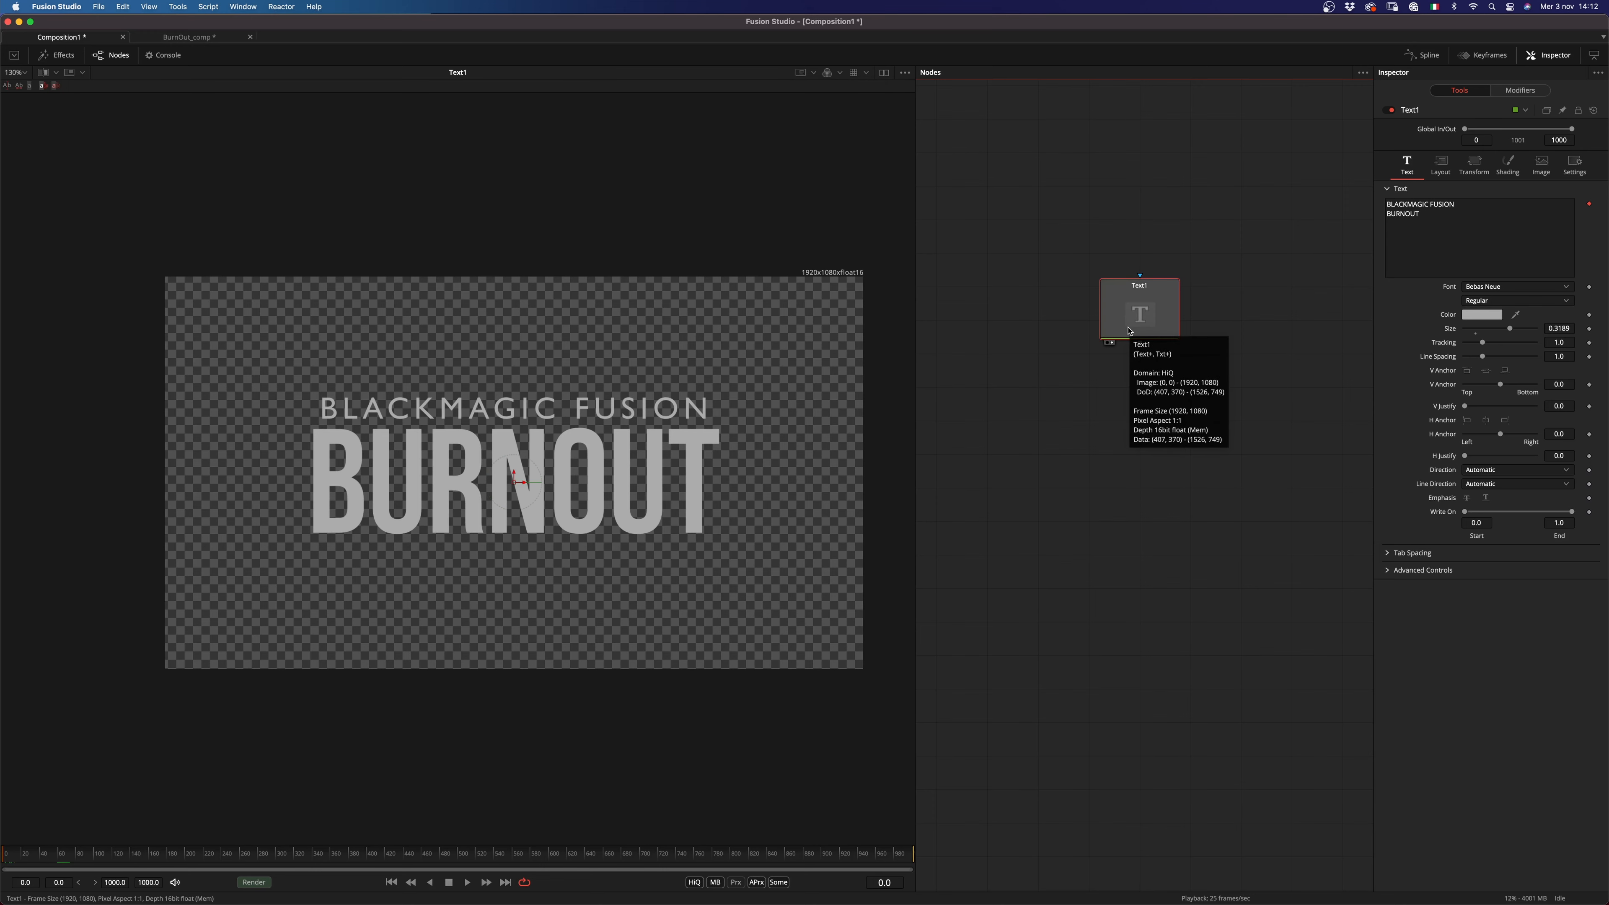
left_click(1025, 529)
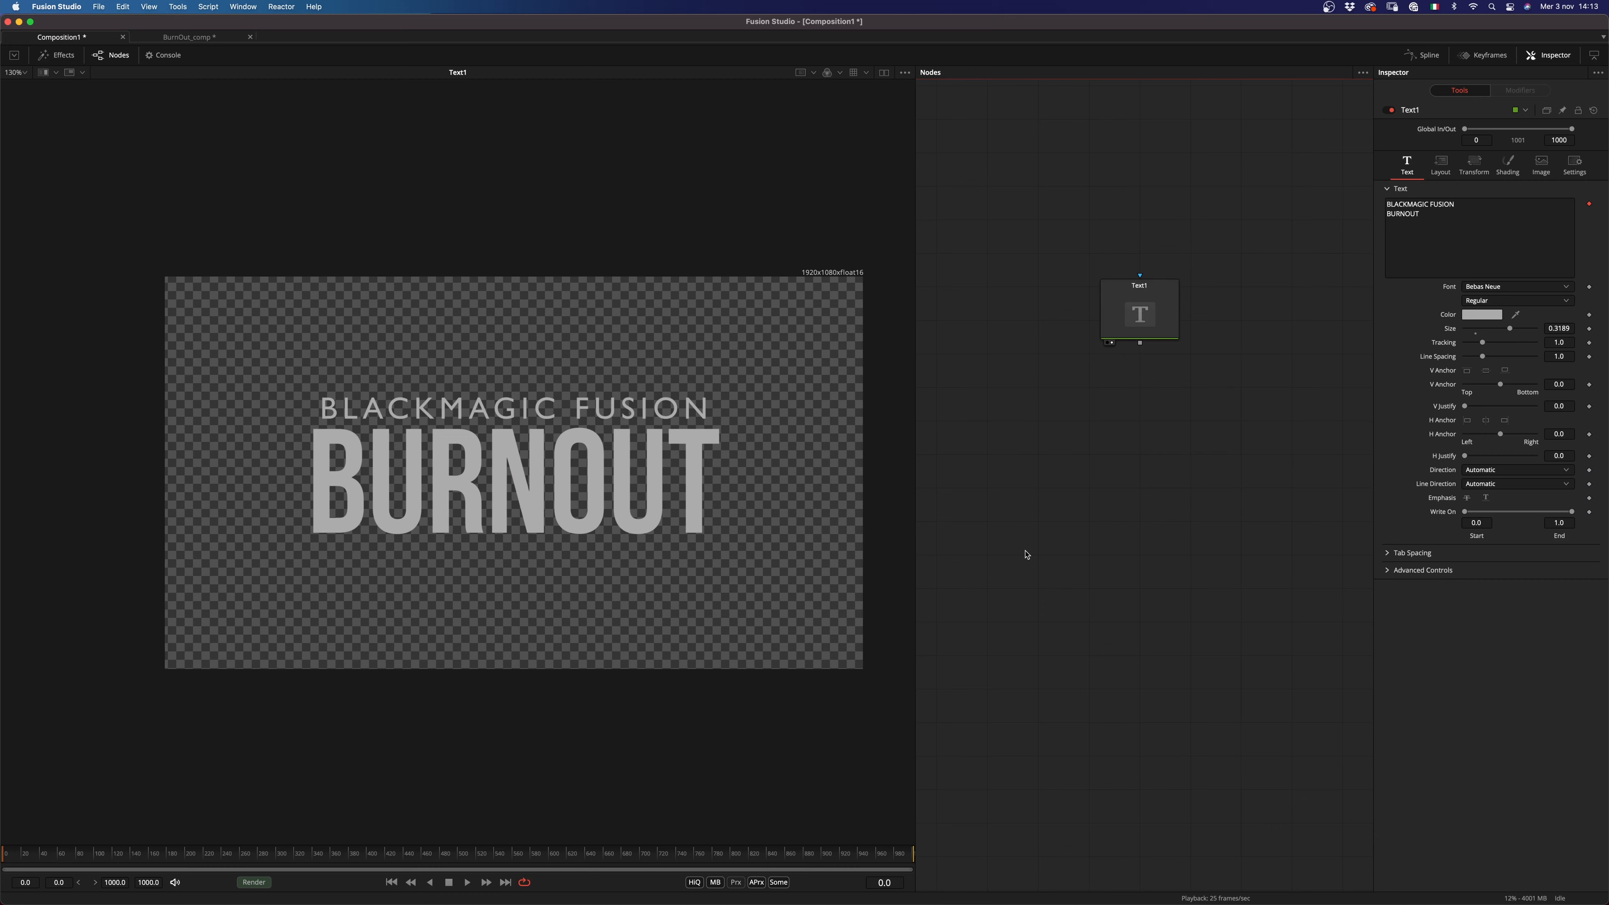
Step: Add a Filter node fed by Text1, with its filter type set to Grain and Power set to 2
key("shift+space")
type("filt")
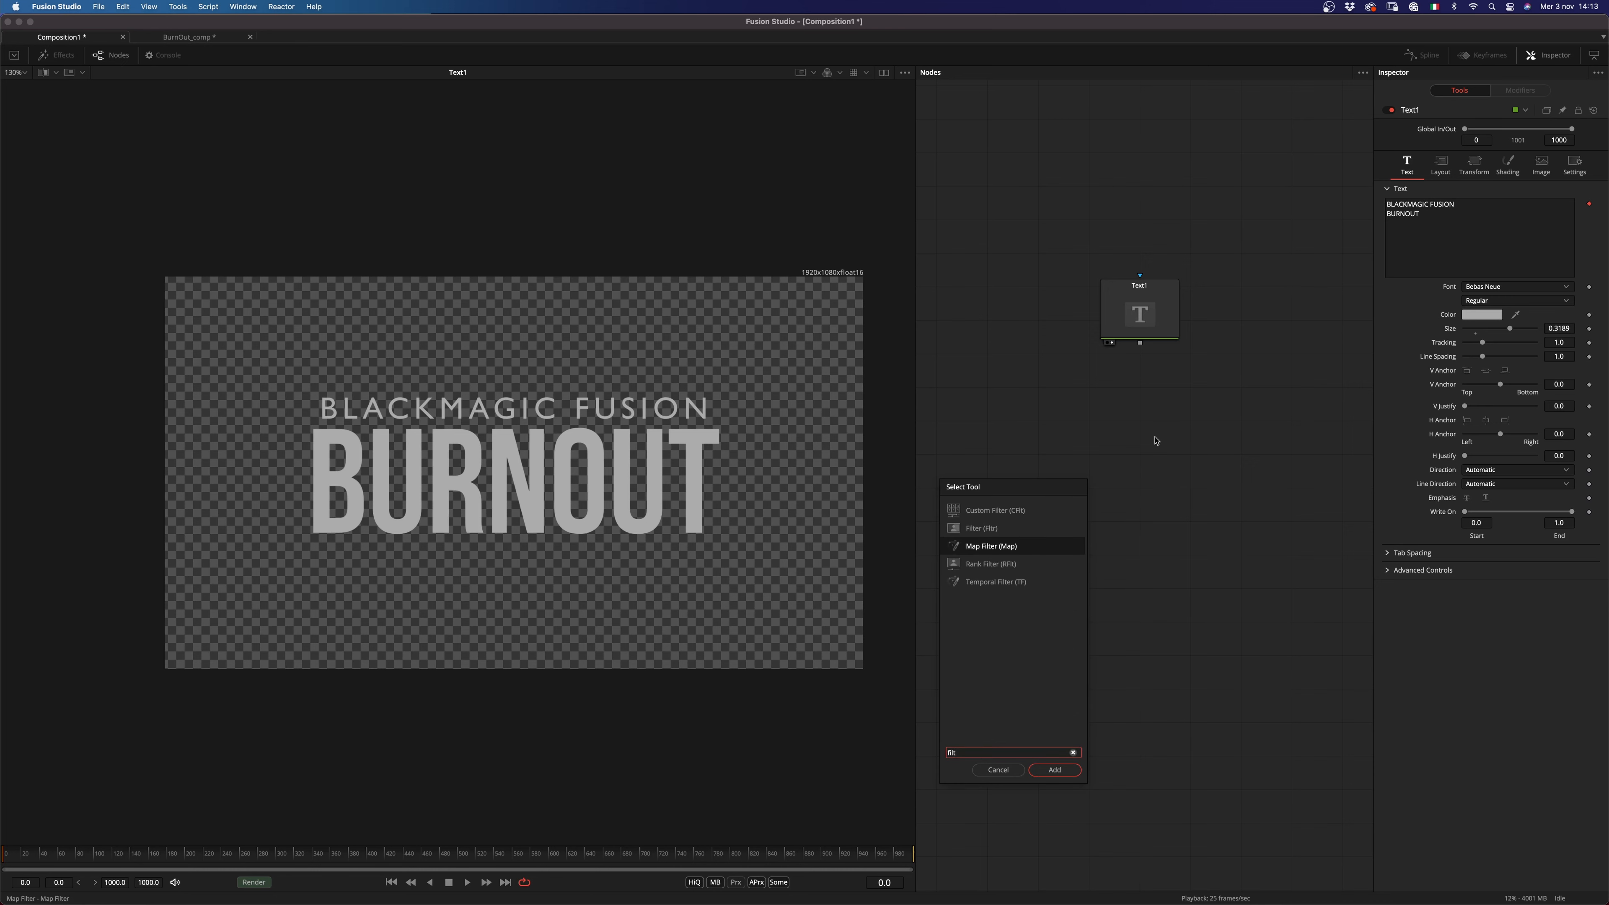
key("Return")
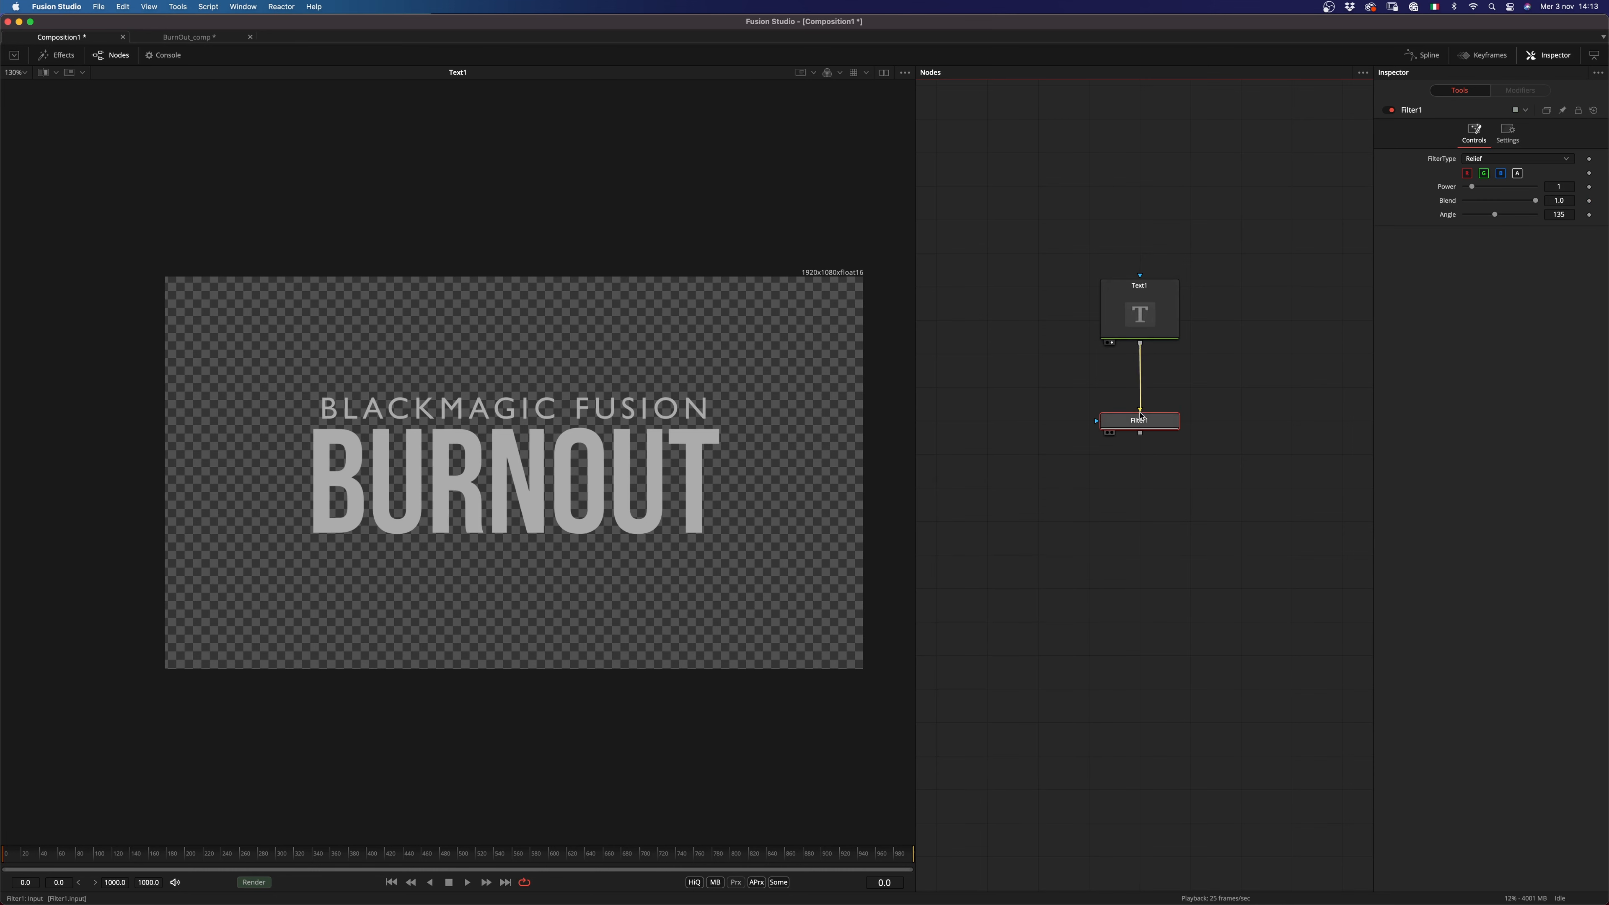
left_click(1505, 158)
left_click(1496, 234)
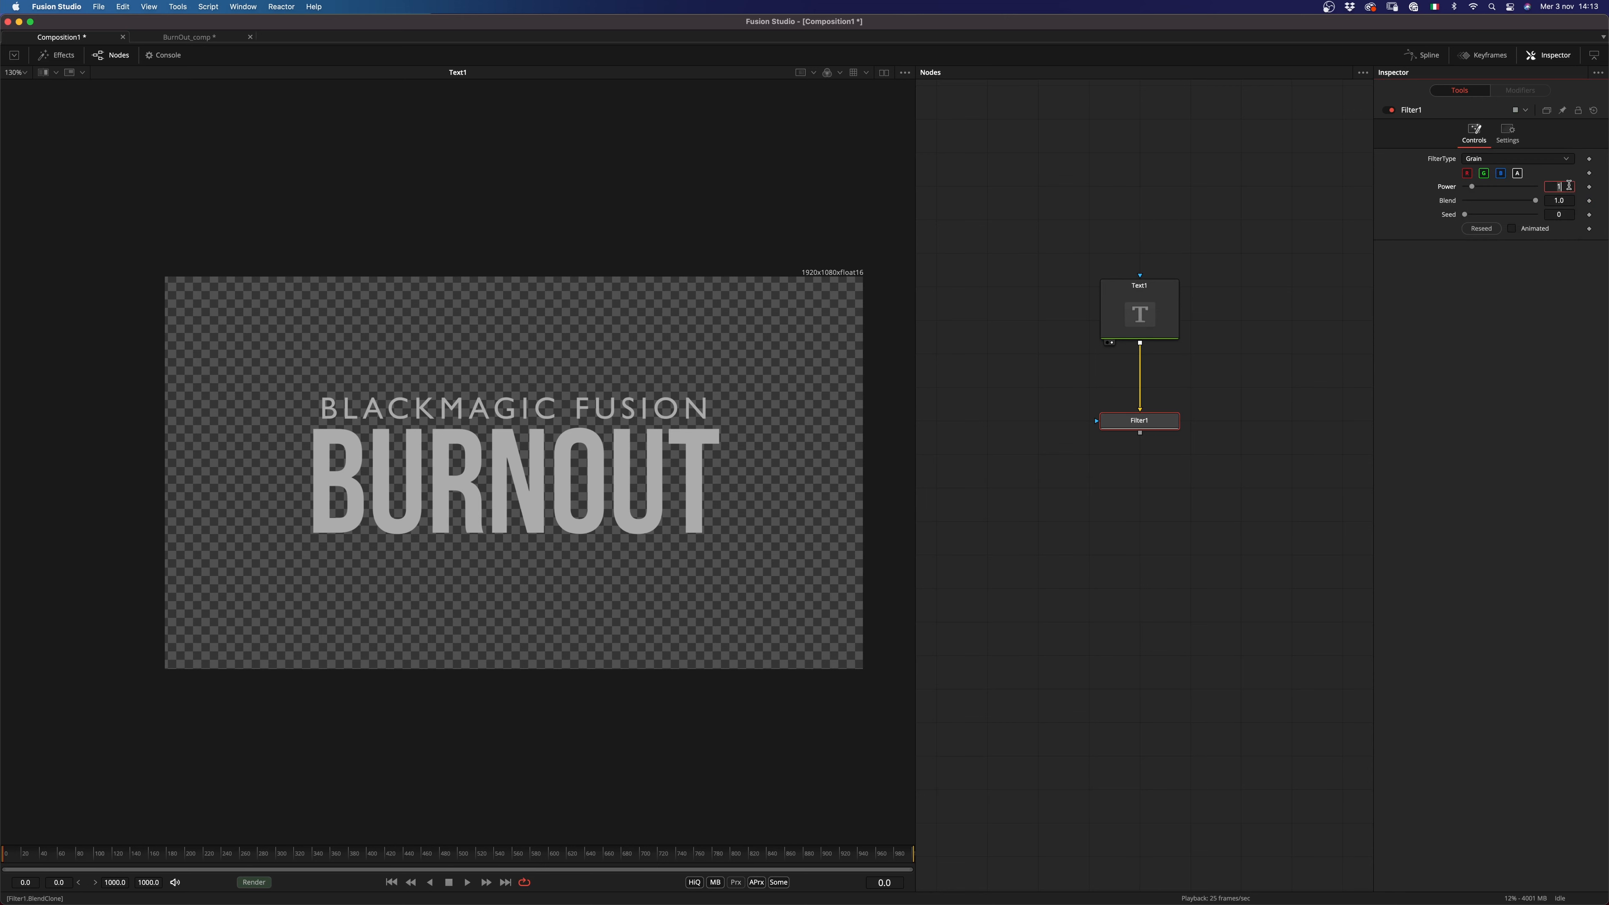
type("2")
key("Return")
Step: Display Filter1 in the viewer and examine the grain on the BURNOUT lettering up close
left_click_drag(1162, 426, 588, 526)
scroll(588, 526, "up", 5)
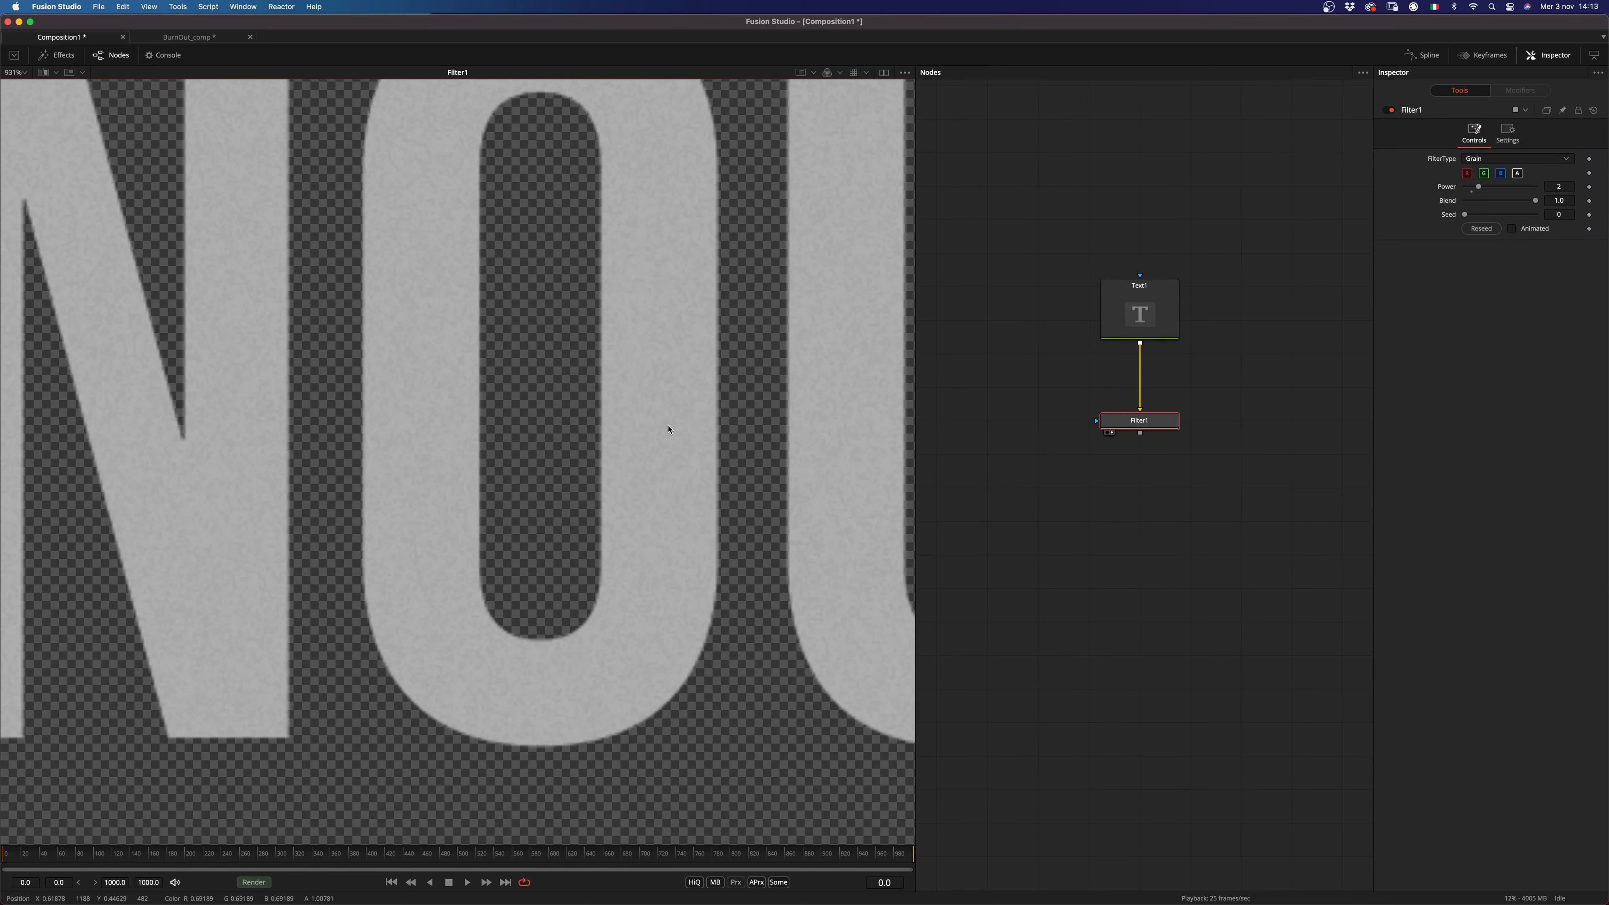
scroll(669, 429, "down", 3)
scroll(667, 448, "down", 5)
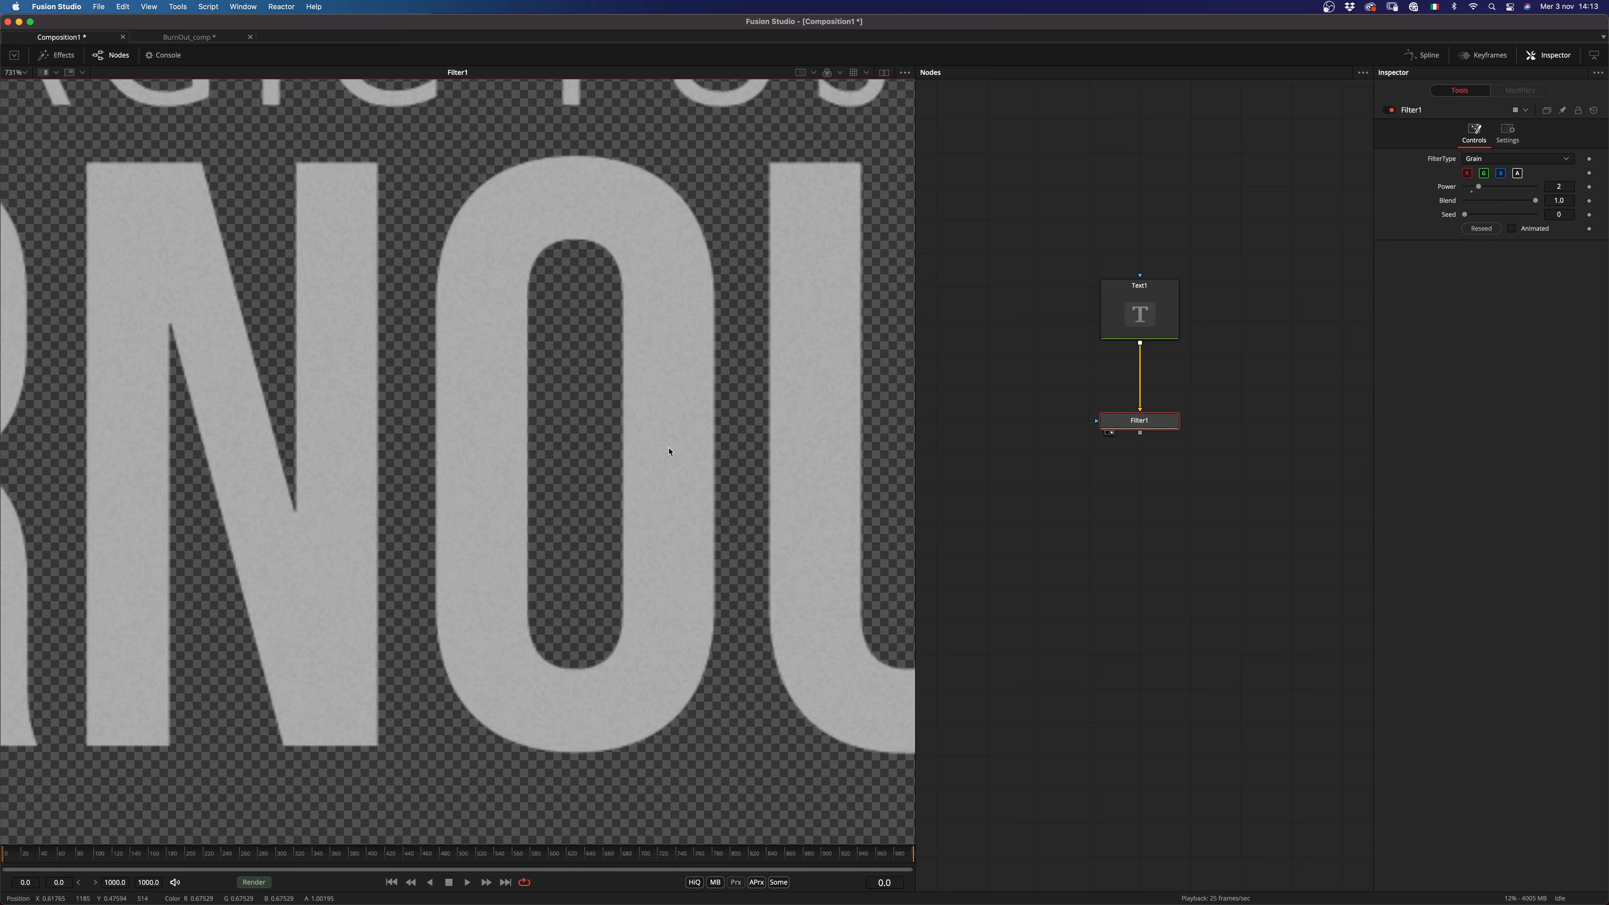
left_click_drag(505, 450, 512, 448)
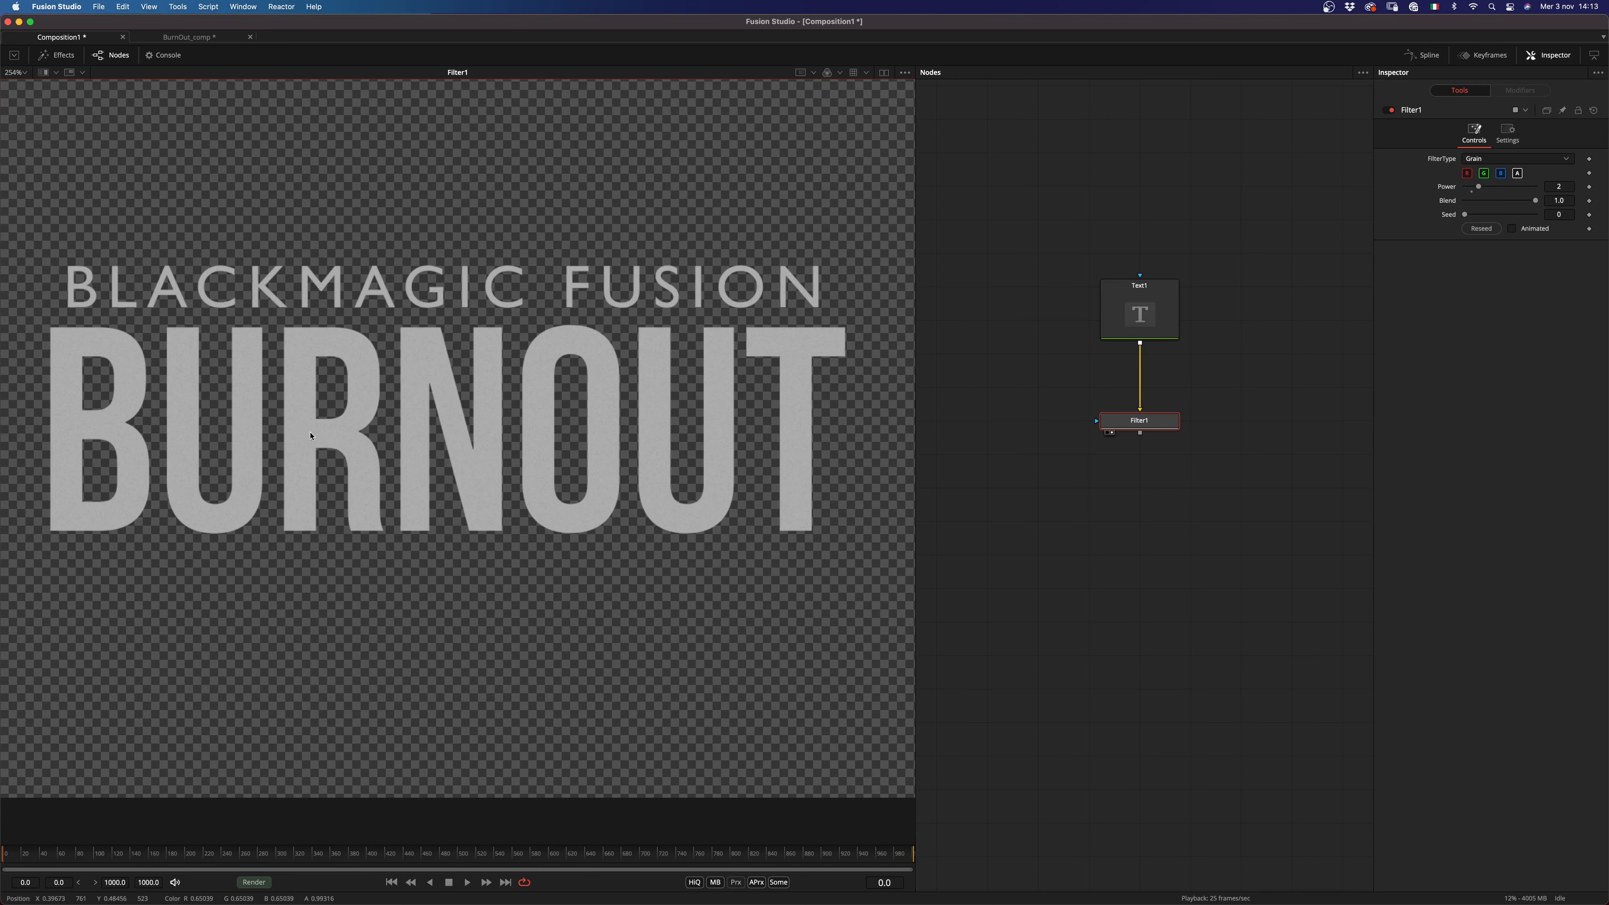
scroll(560, 429, "down", 1)
scroll(1134, 507, "left", 2)
Step: Add a Background node beside Text1 and show it with a tile picture
left_click(1106, 454)
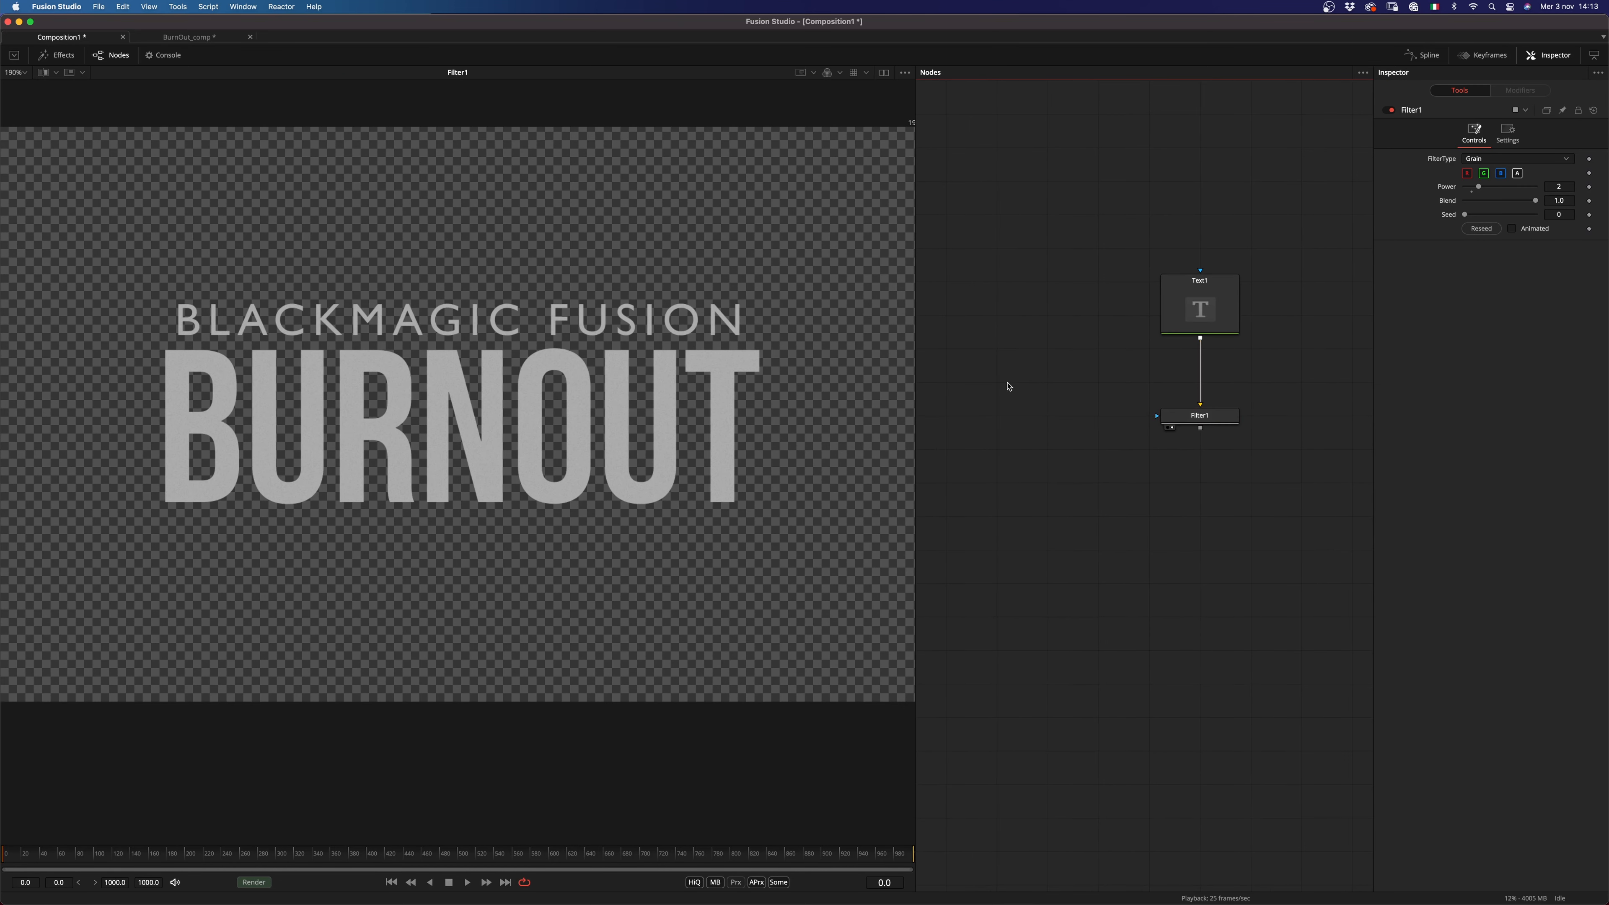
key("shift+space")
type("filt")
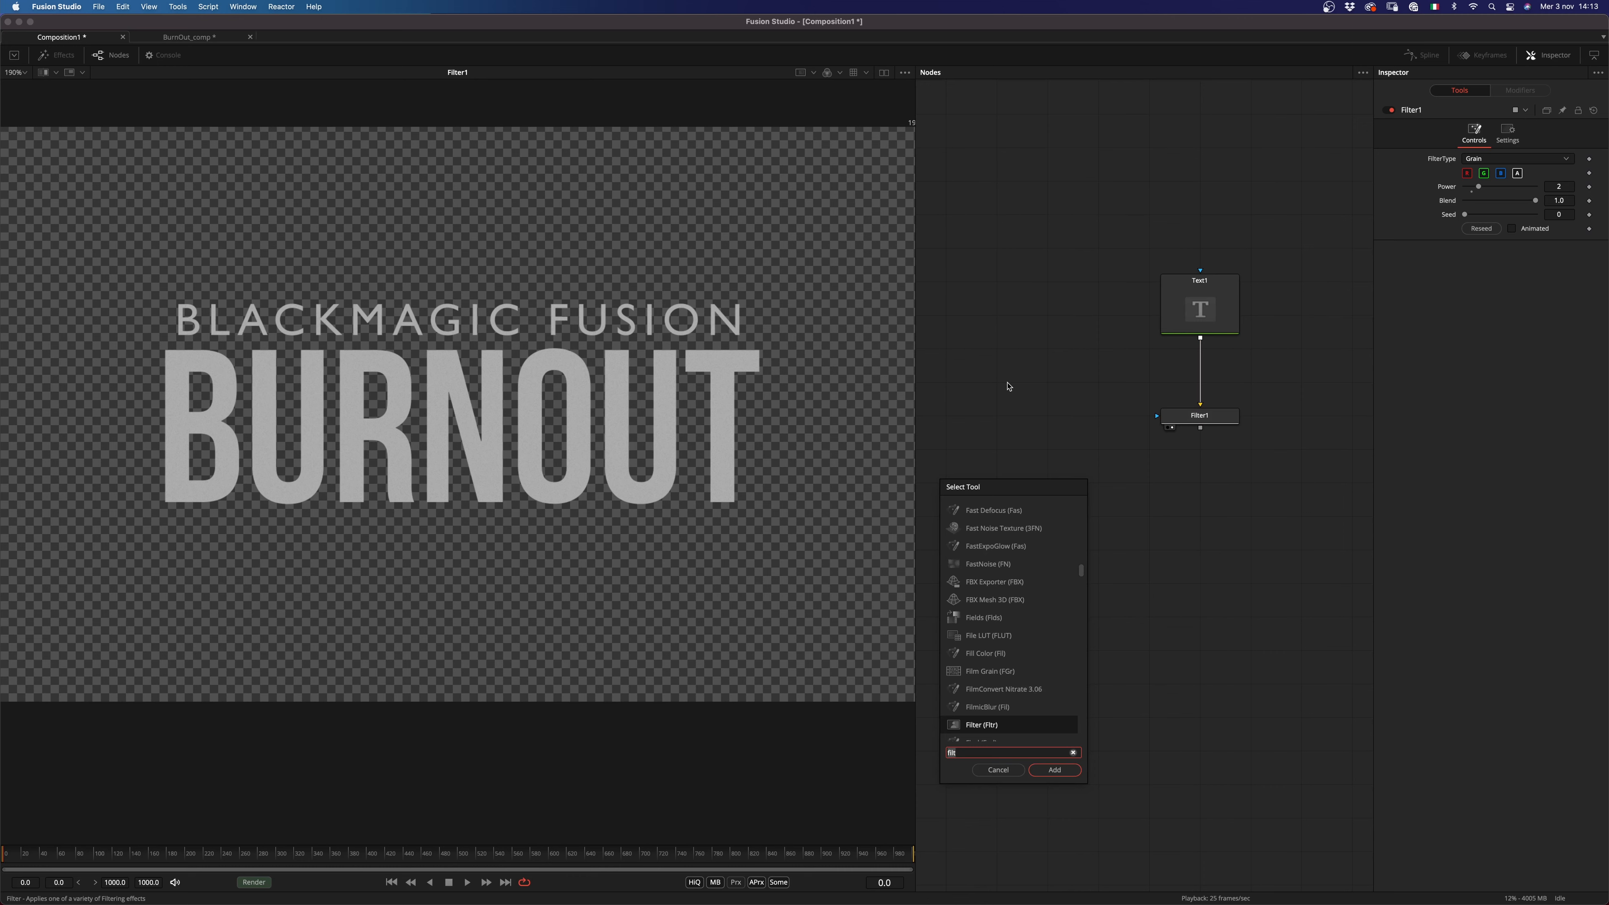
type("bg")
key("Return")
left_click_drag(1009, 386, 961, 319)
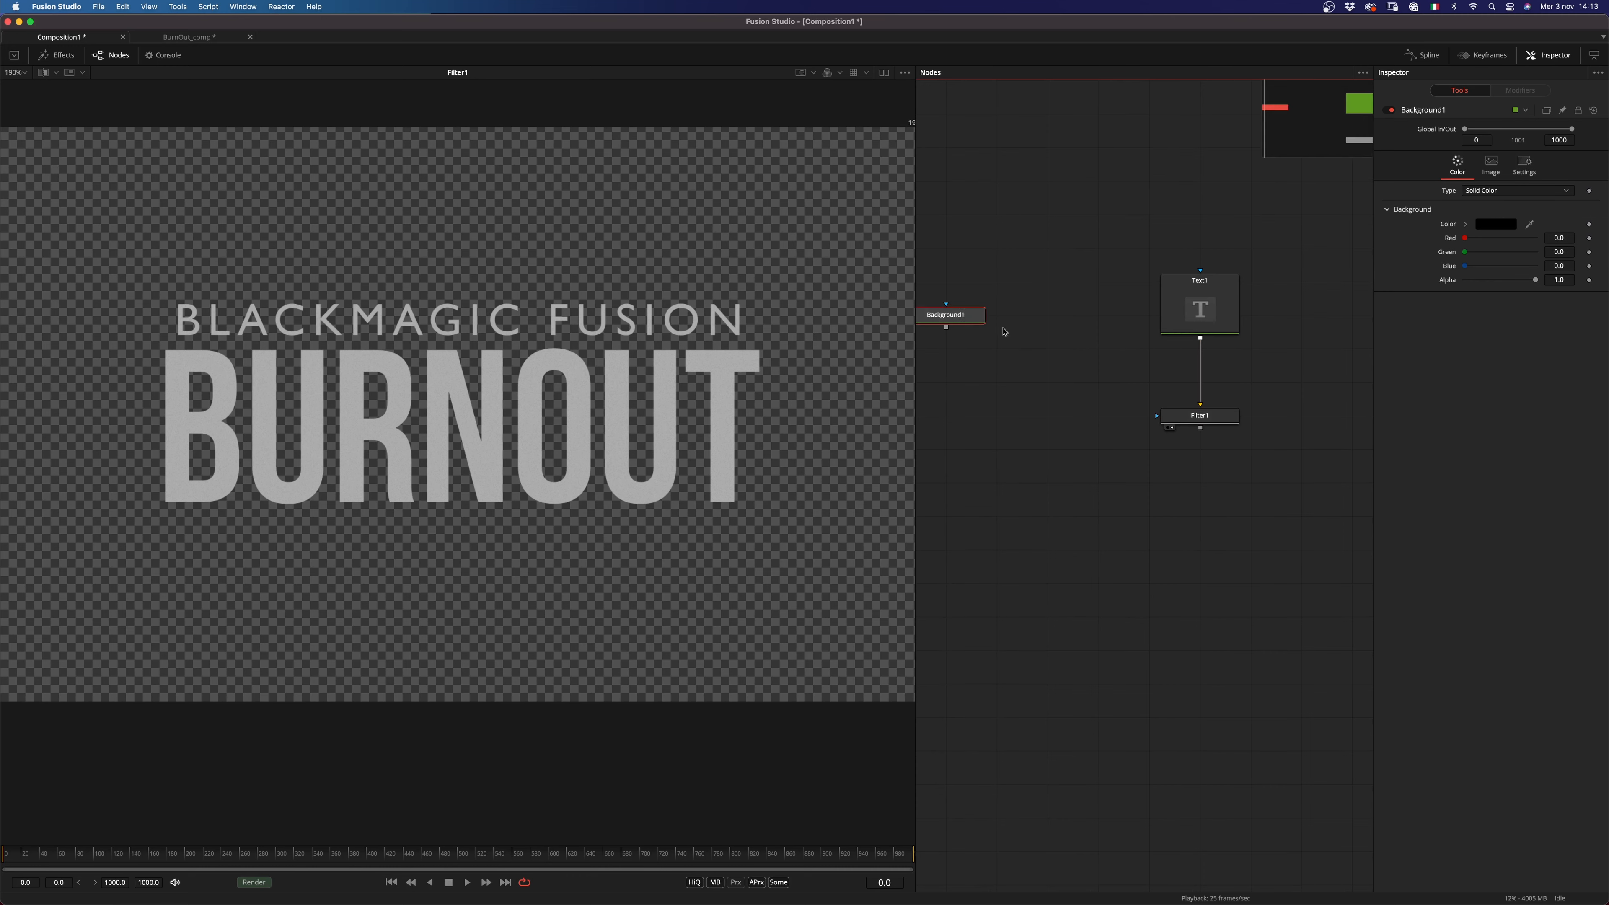
scroll(1005, 331, "left", 2)
right_click(987, 326)
mouse_move(1070, 504)
left_click(1150, 517)
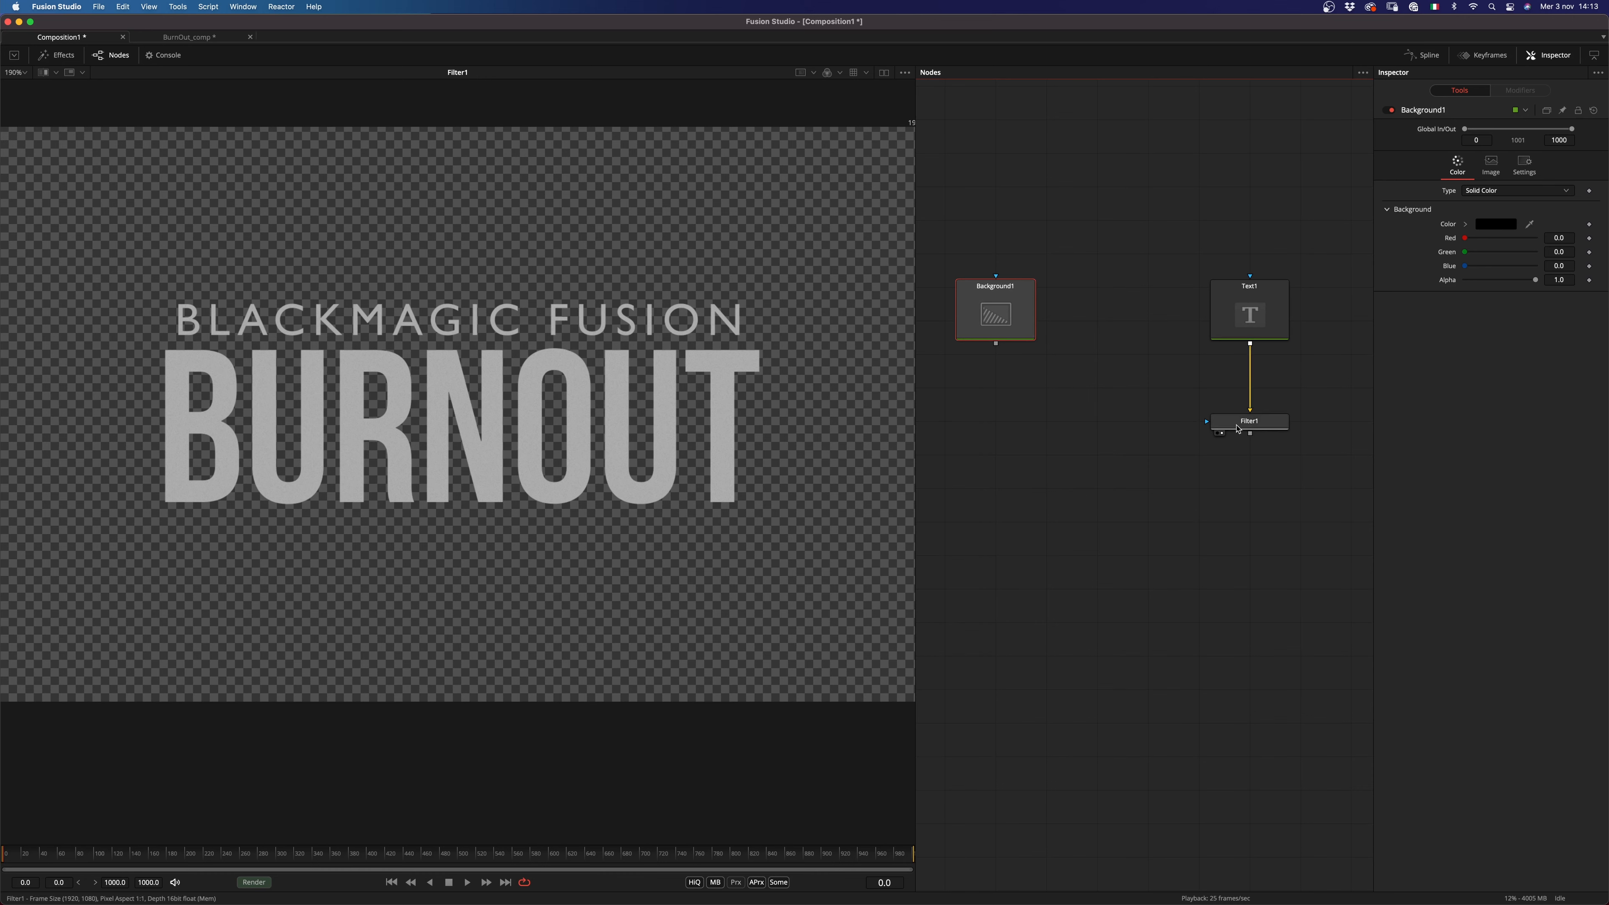
Step: Merge the Filter1 output over Background1, align Filter1 with the merge, and display the merge in the viewer
left_click_drag(1250, 434, 995, 498)
left_click_drag(1251, 423, 1251, 491)
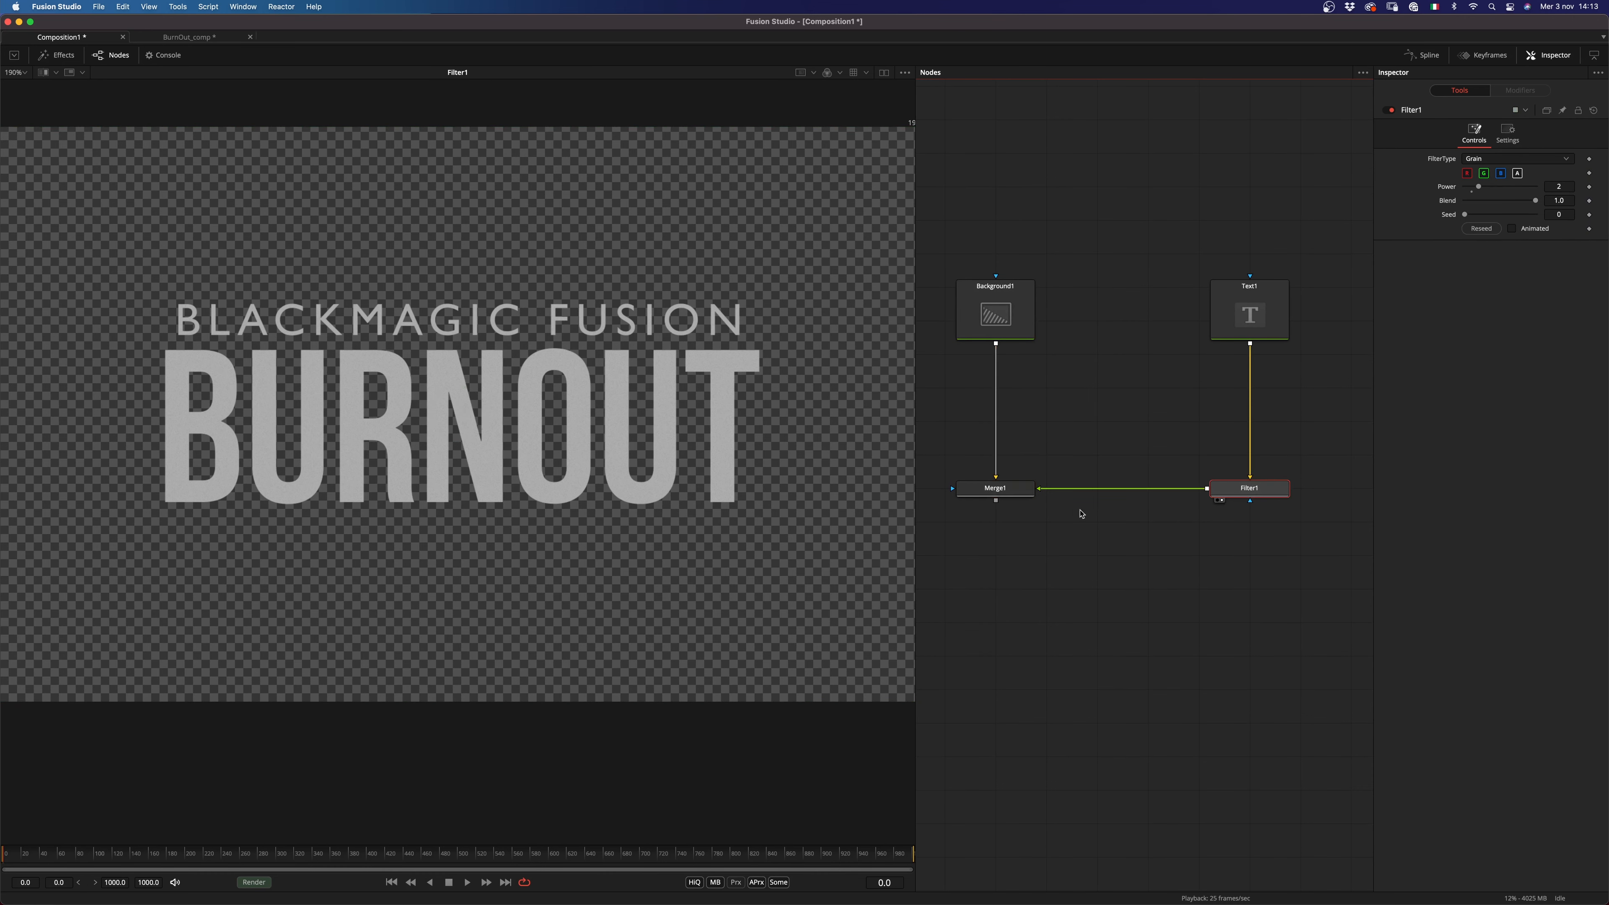
left_click_drag(1018, 491, 682, 481)
scroll(1084, 599, "down", 2)
left_click_drag(1067, 592, 1110, 499)
scroll(1109, 498, "down", 2)
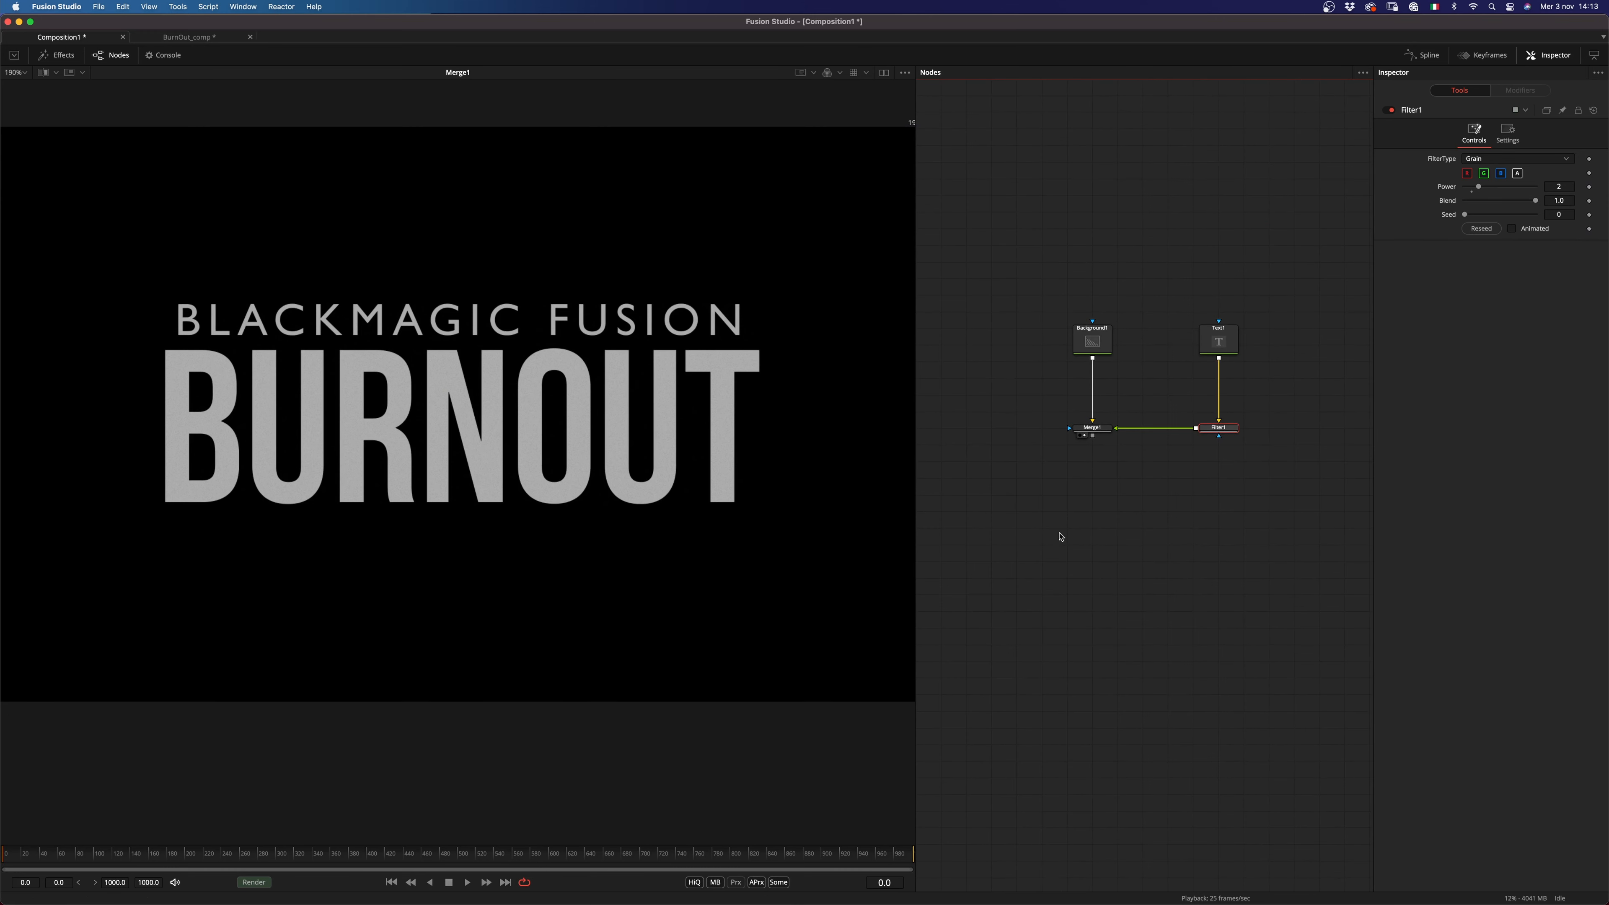
scroll(506, 570, "down", 3)
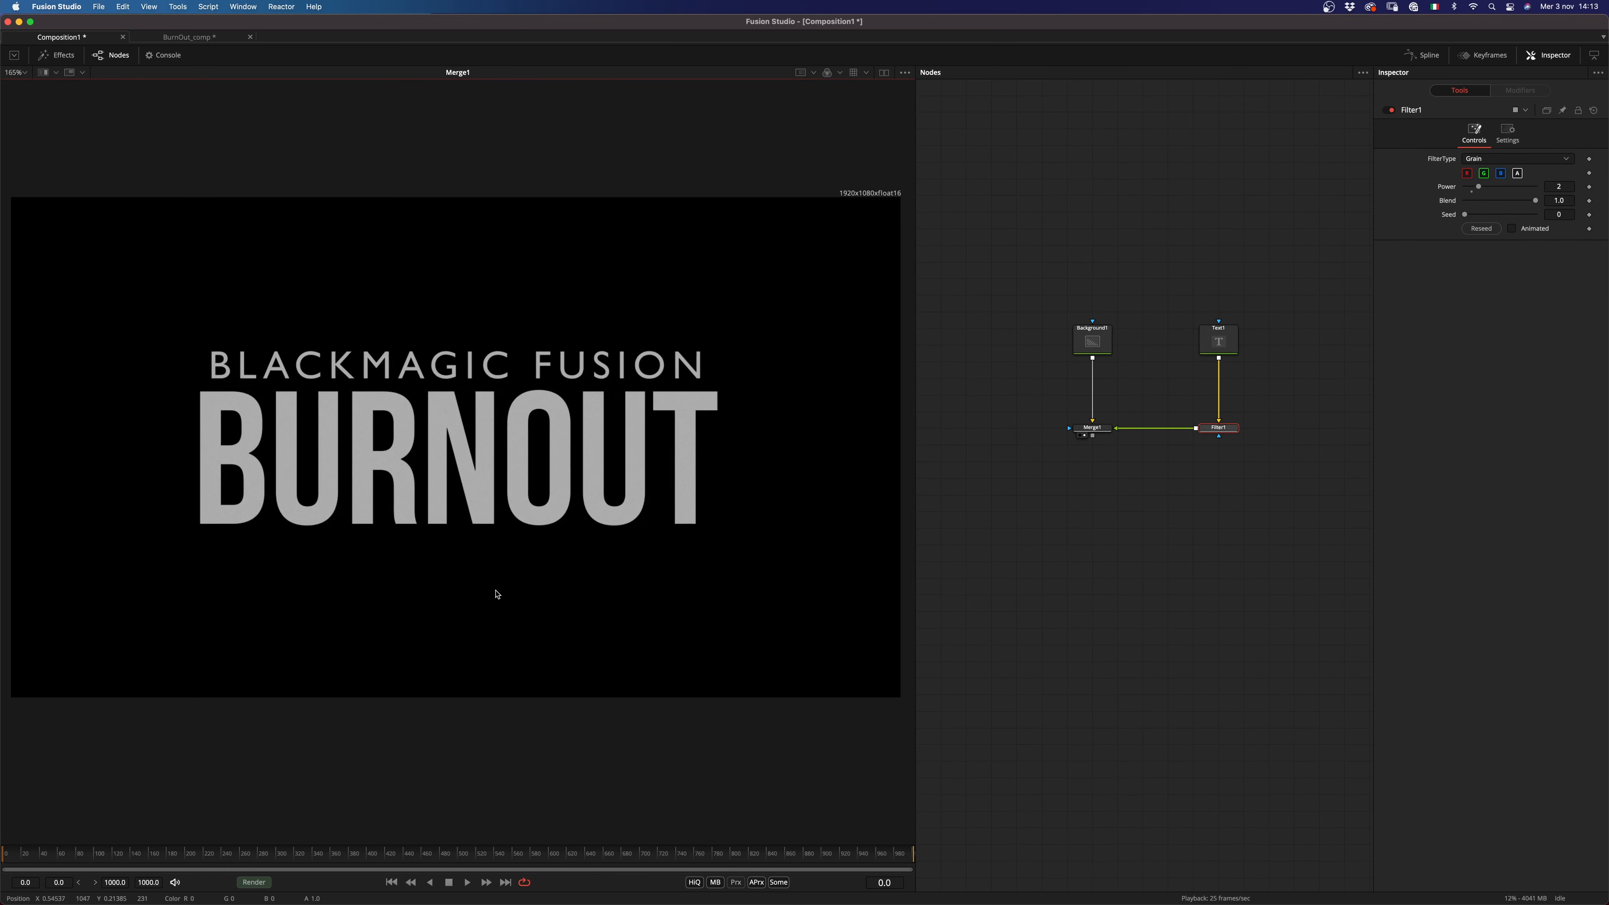
Step: Add an unconnected FastNoise node below the existing merge setup
left_click(1069, 584)
left_click_drag(1072, 587, 1099, 573)
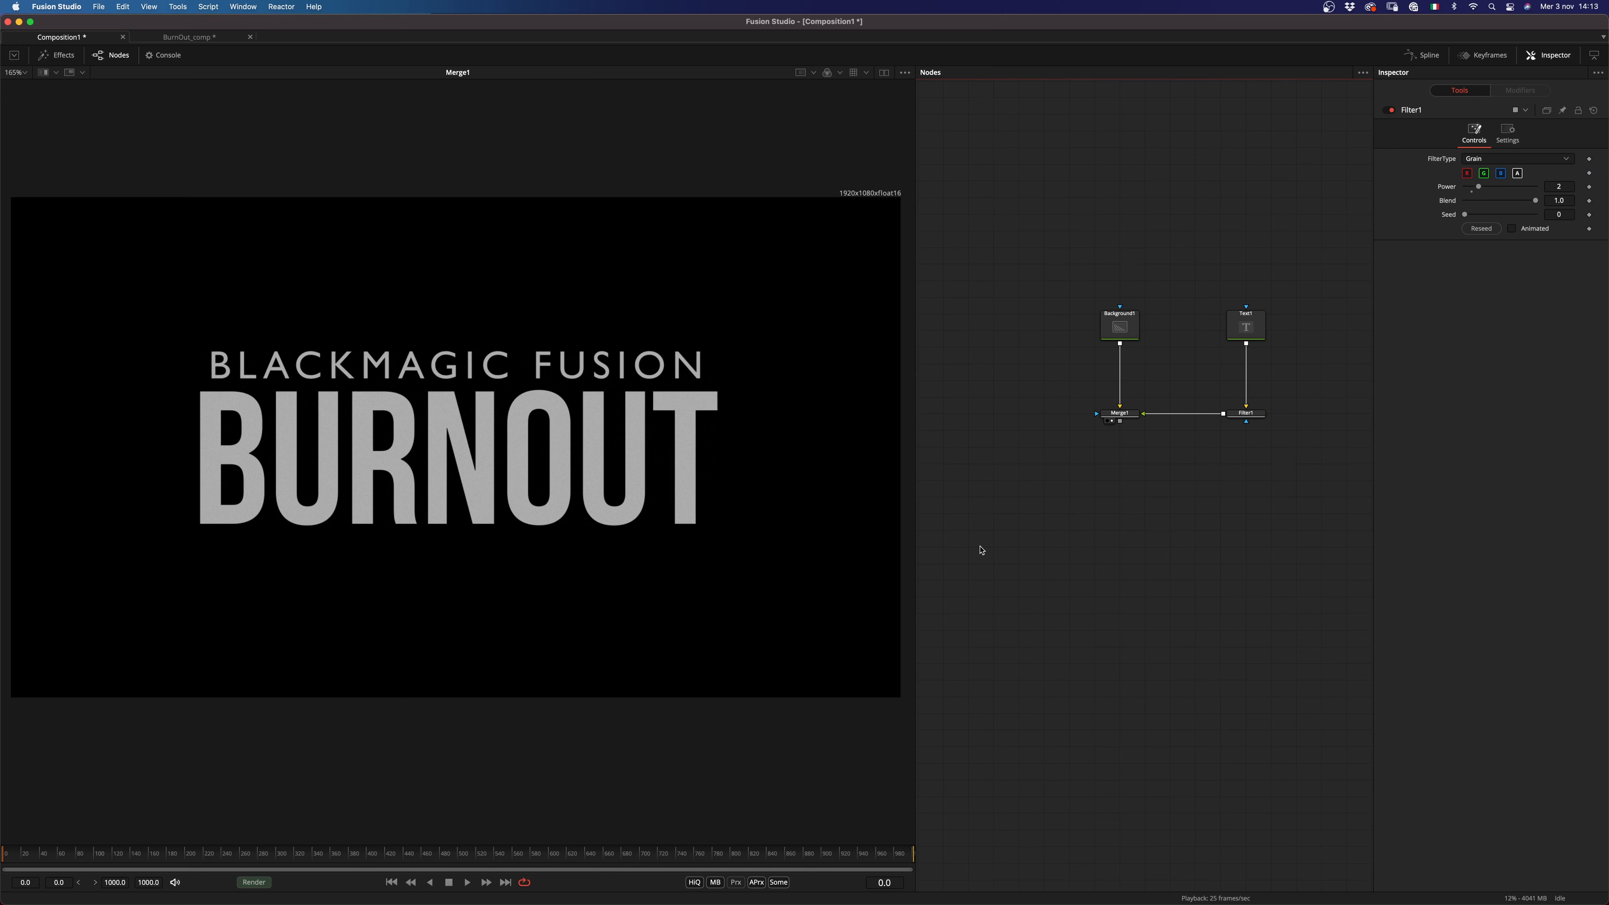
key("shift+space")
type("bg")
key("BackSpace")
key("BackSpace")
type("f")
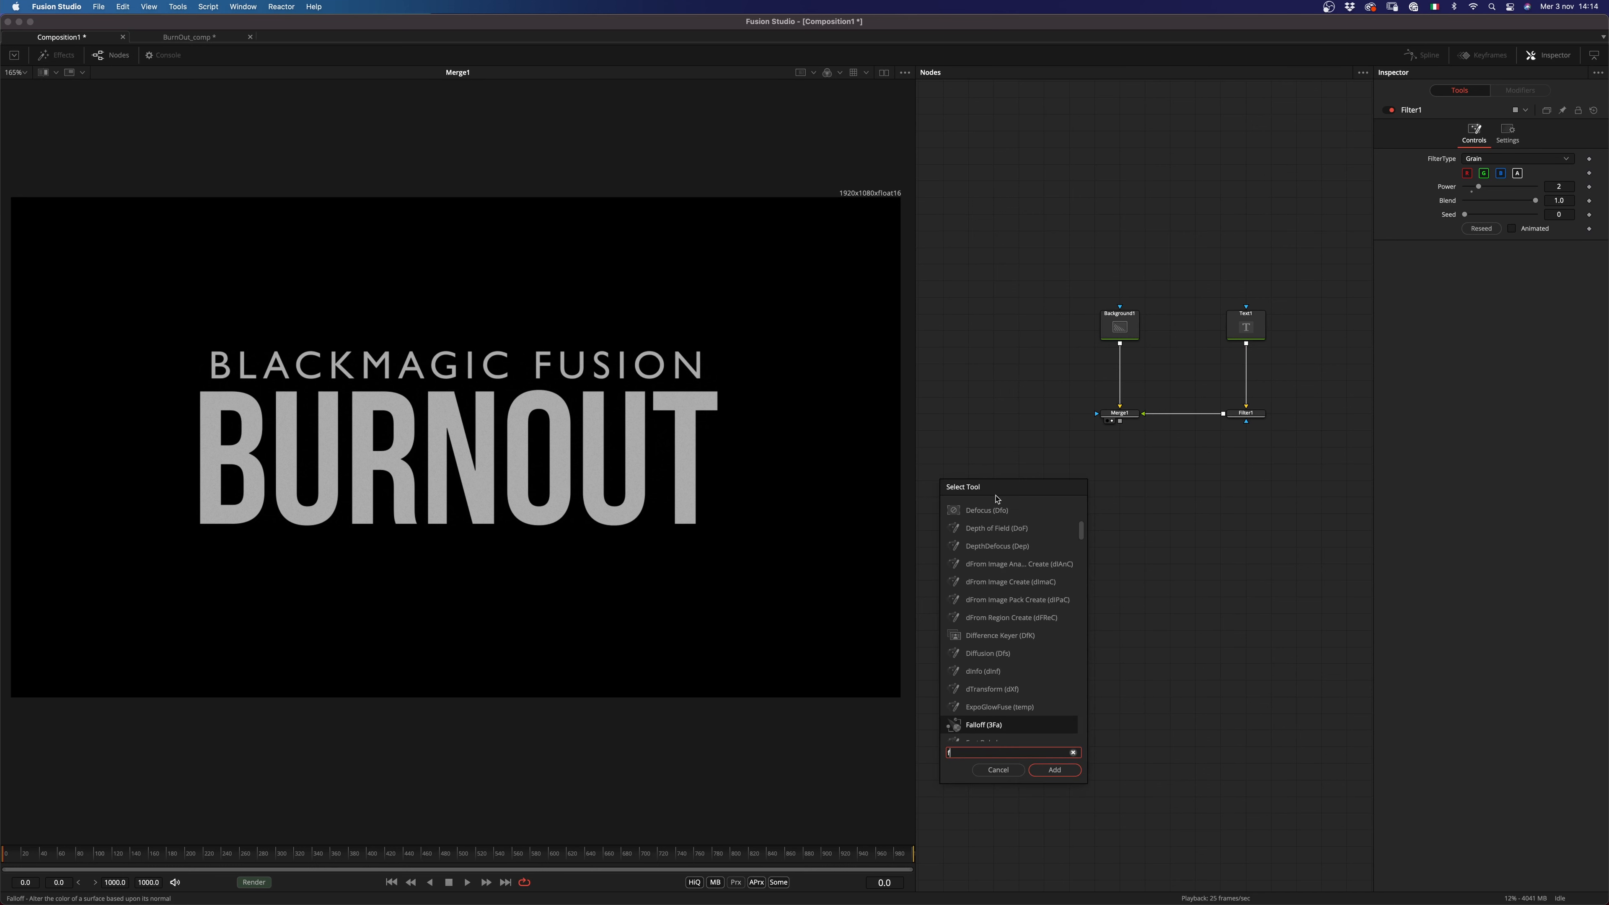
type("n")
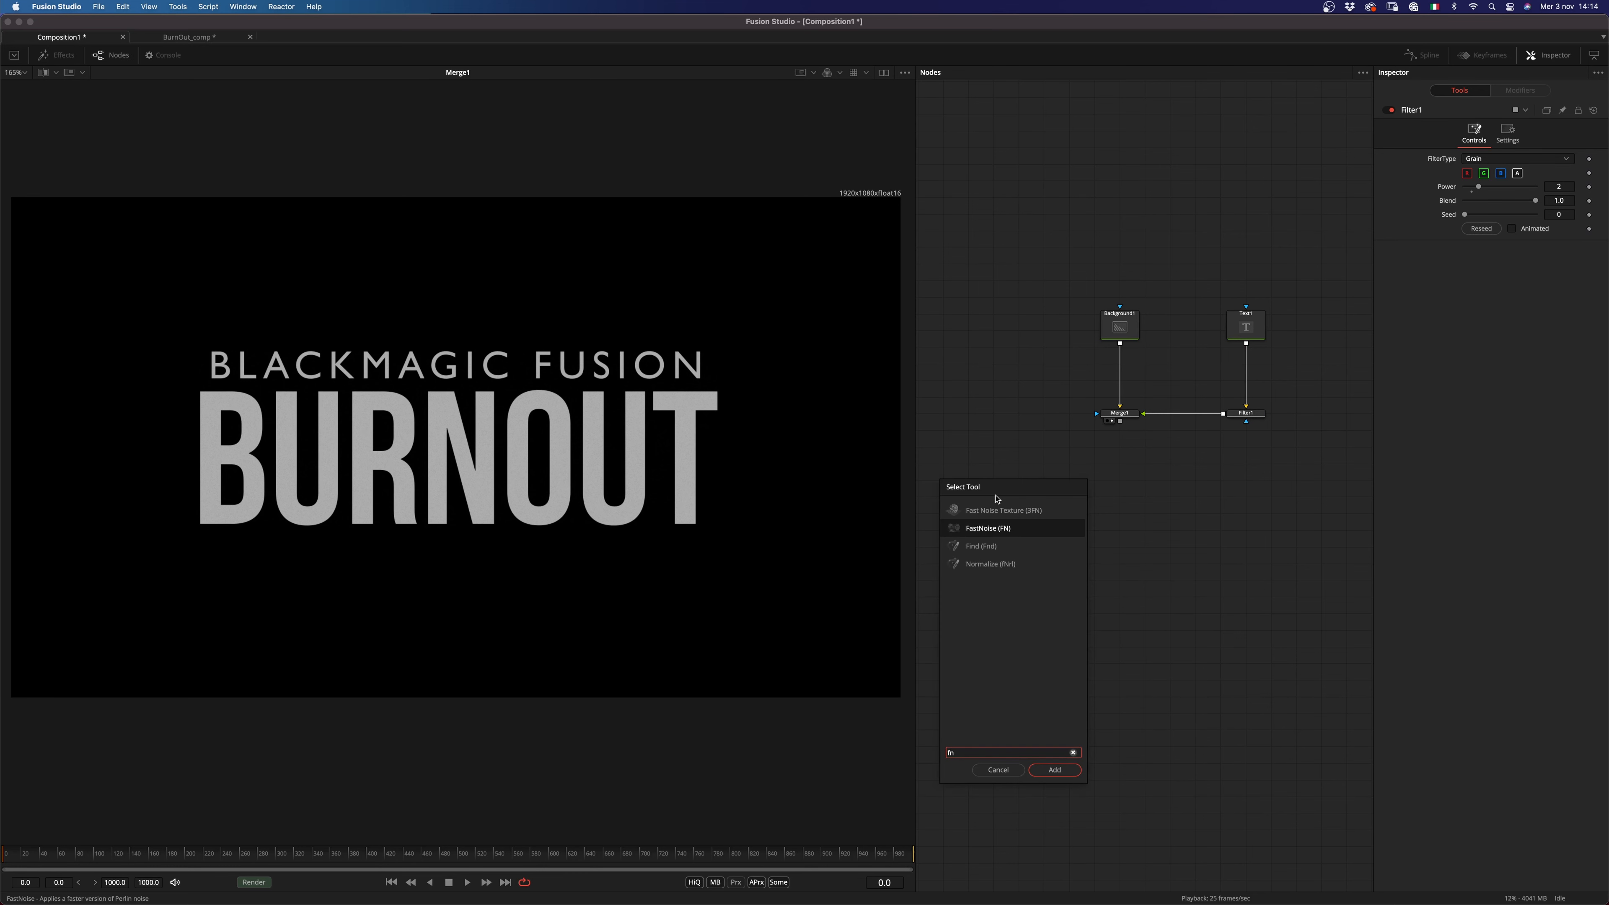
key("Return")
Step: Show the FastNoise1 node with a tile picture and display its output in the viewer
right_click(993, 500)
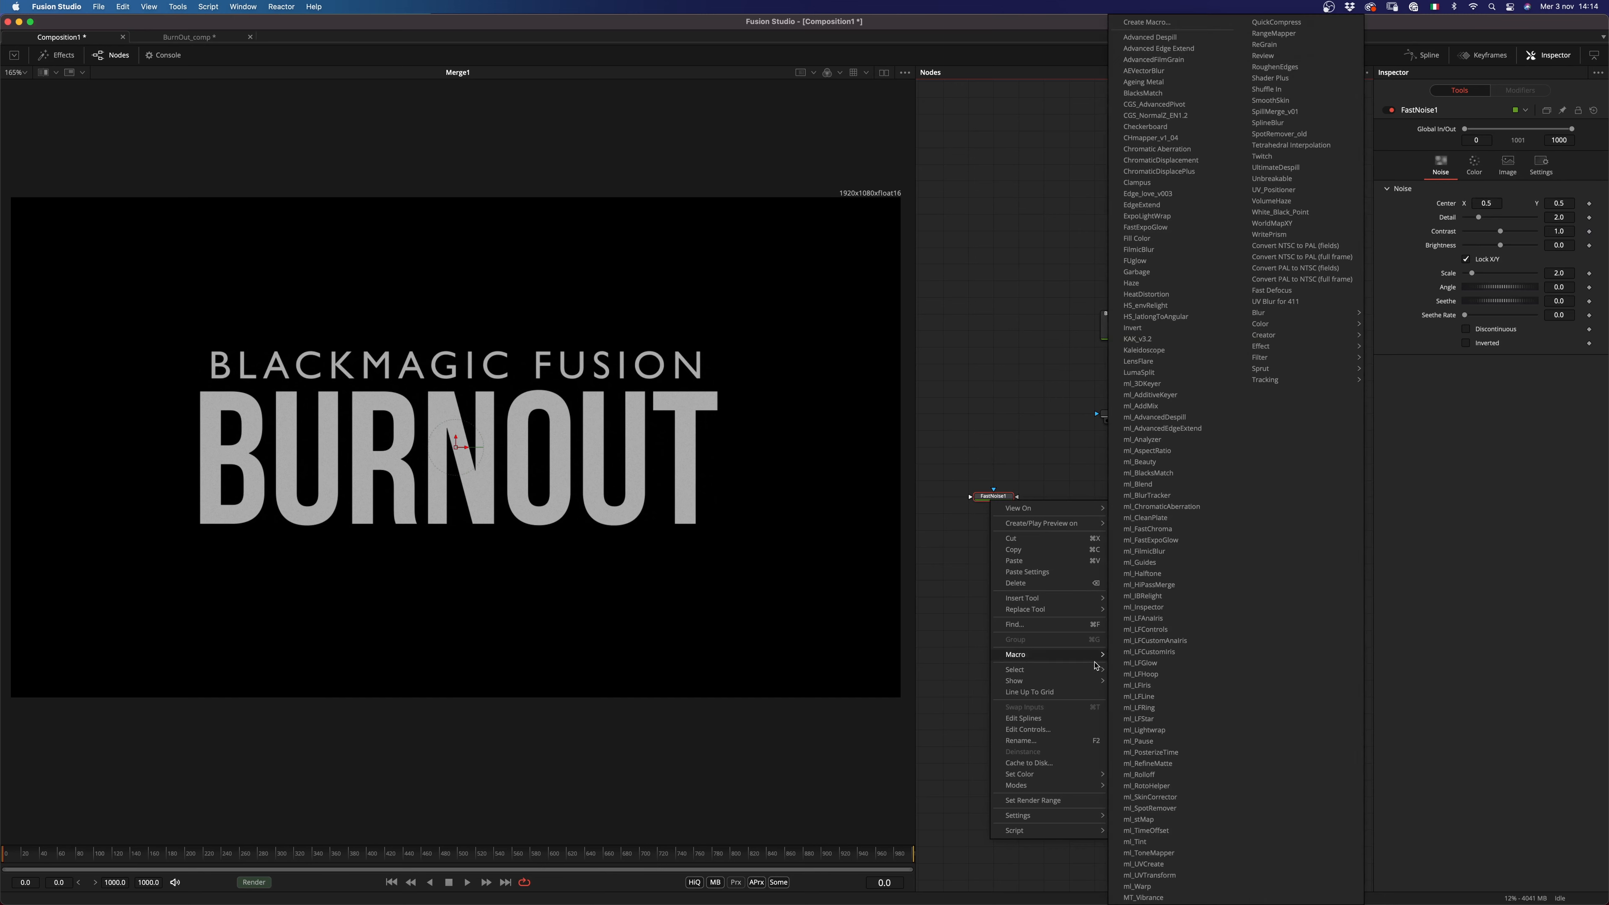
left_click(1140, 686)
left_click_drag(993, 489, 859, 360)
Step: Set the FastNoise1 colour type to Gradient and its gradient type to Radial
left_click(1474, 168)
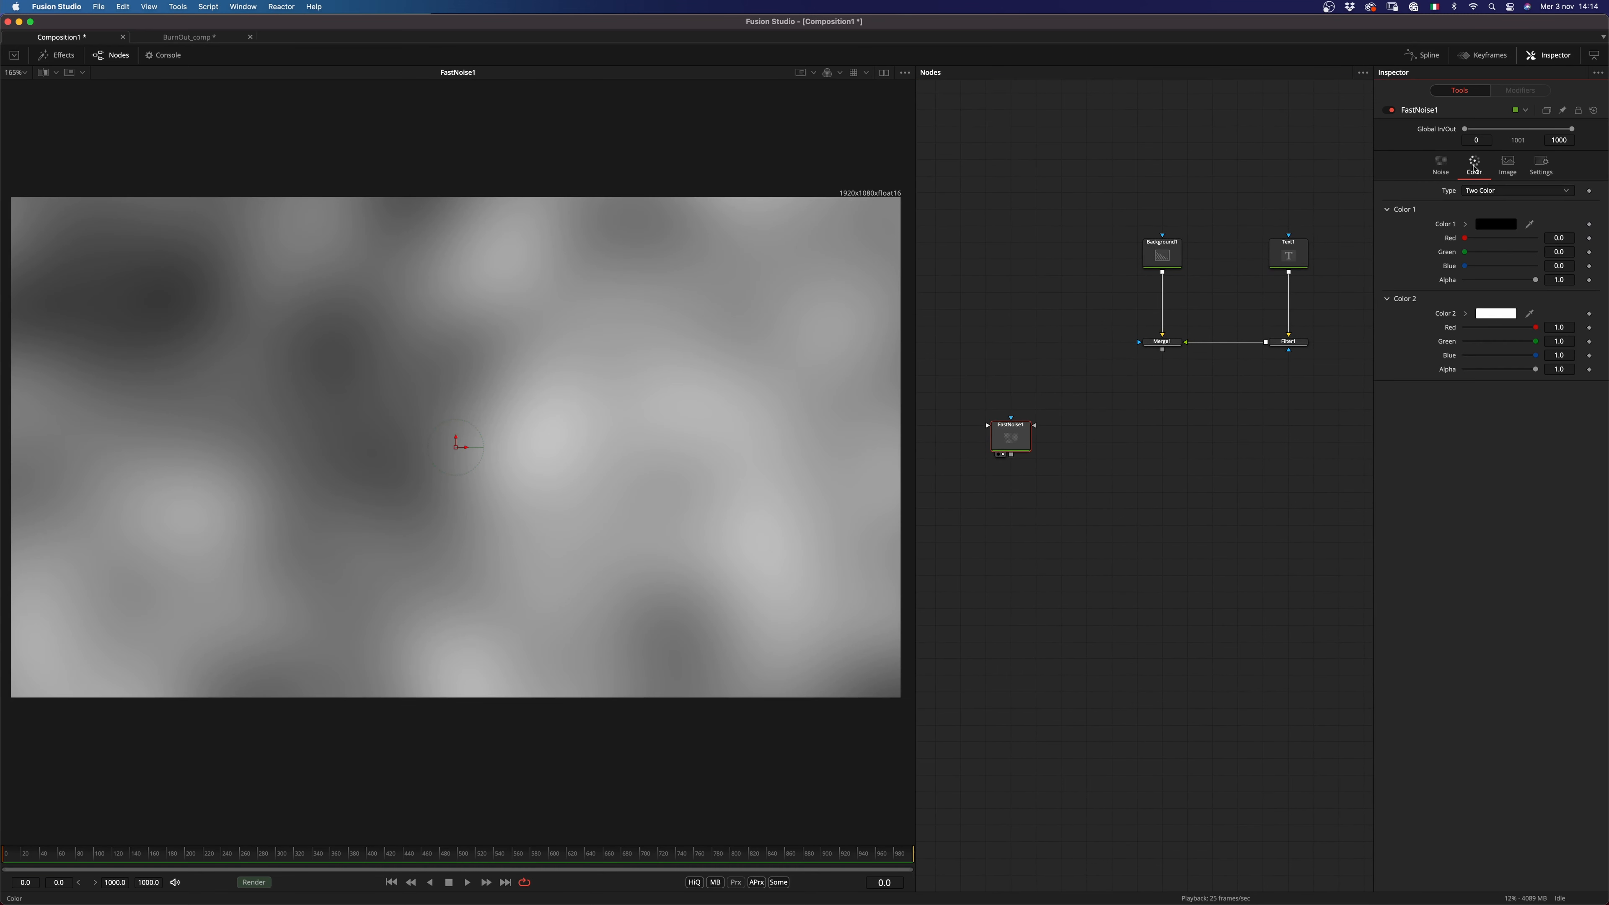
left_click(1480, 193)
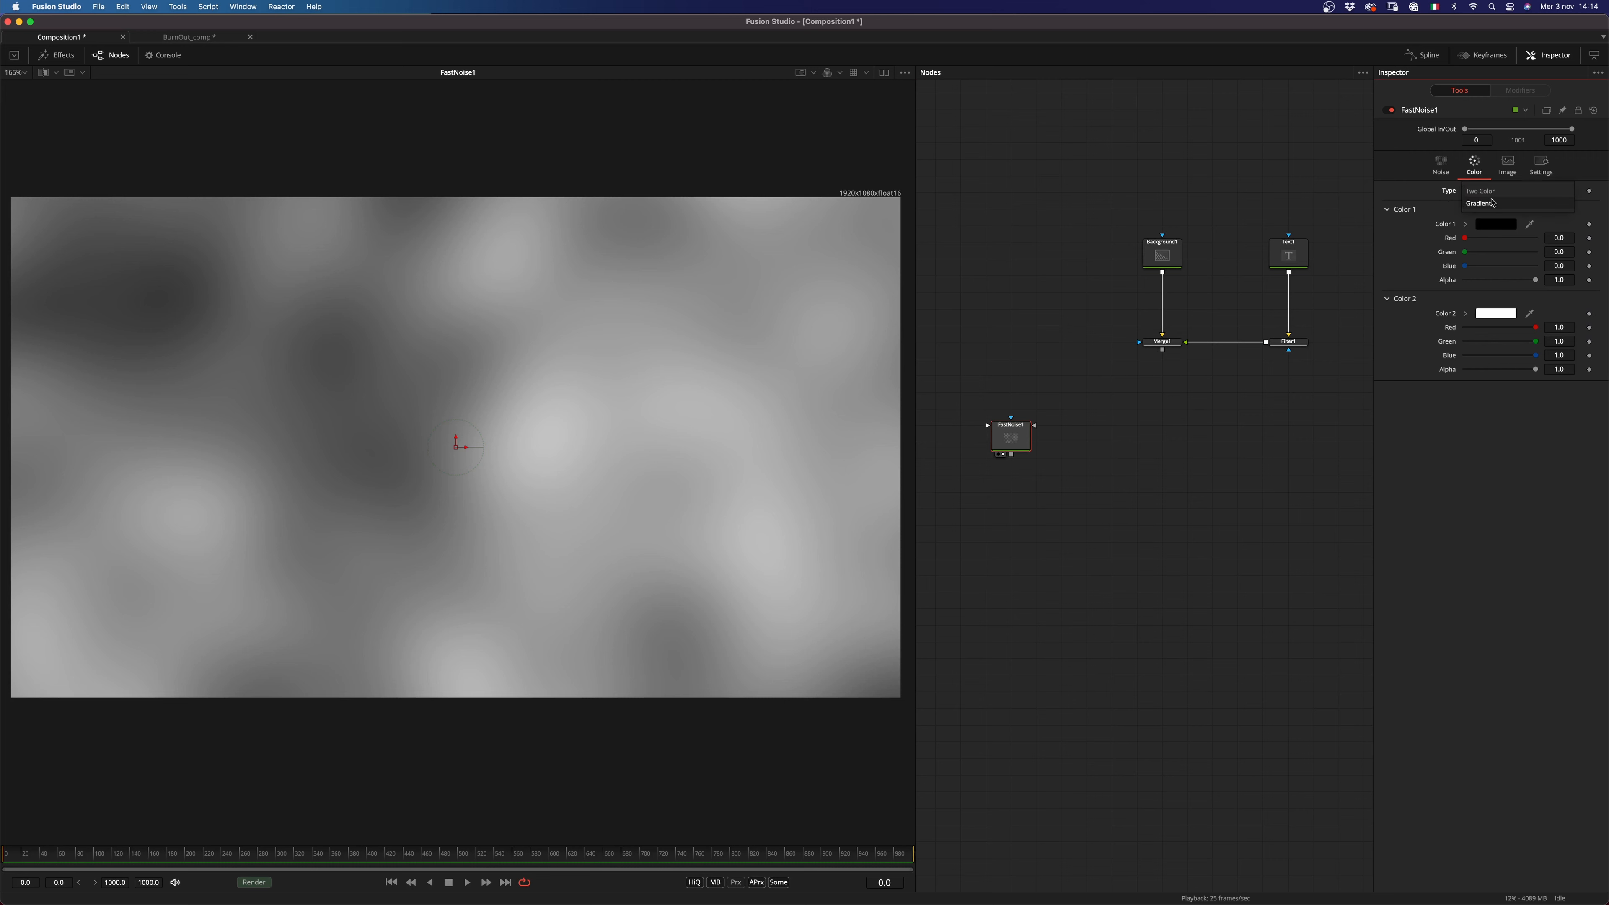
left_click(1482, 204)
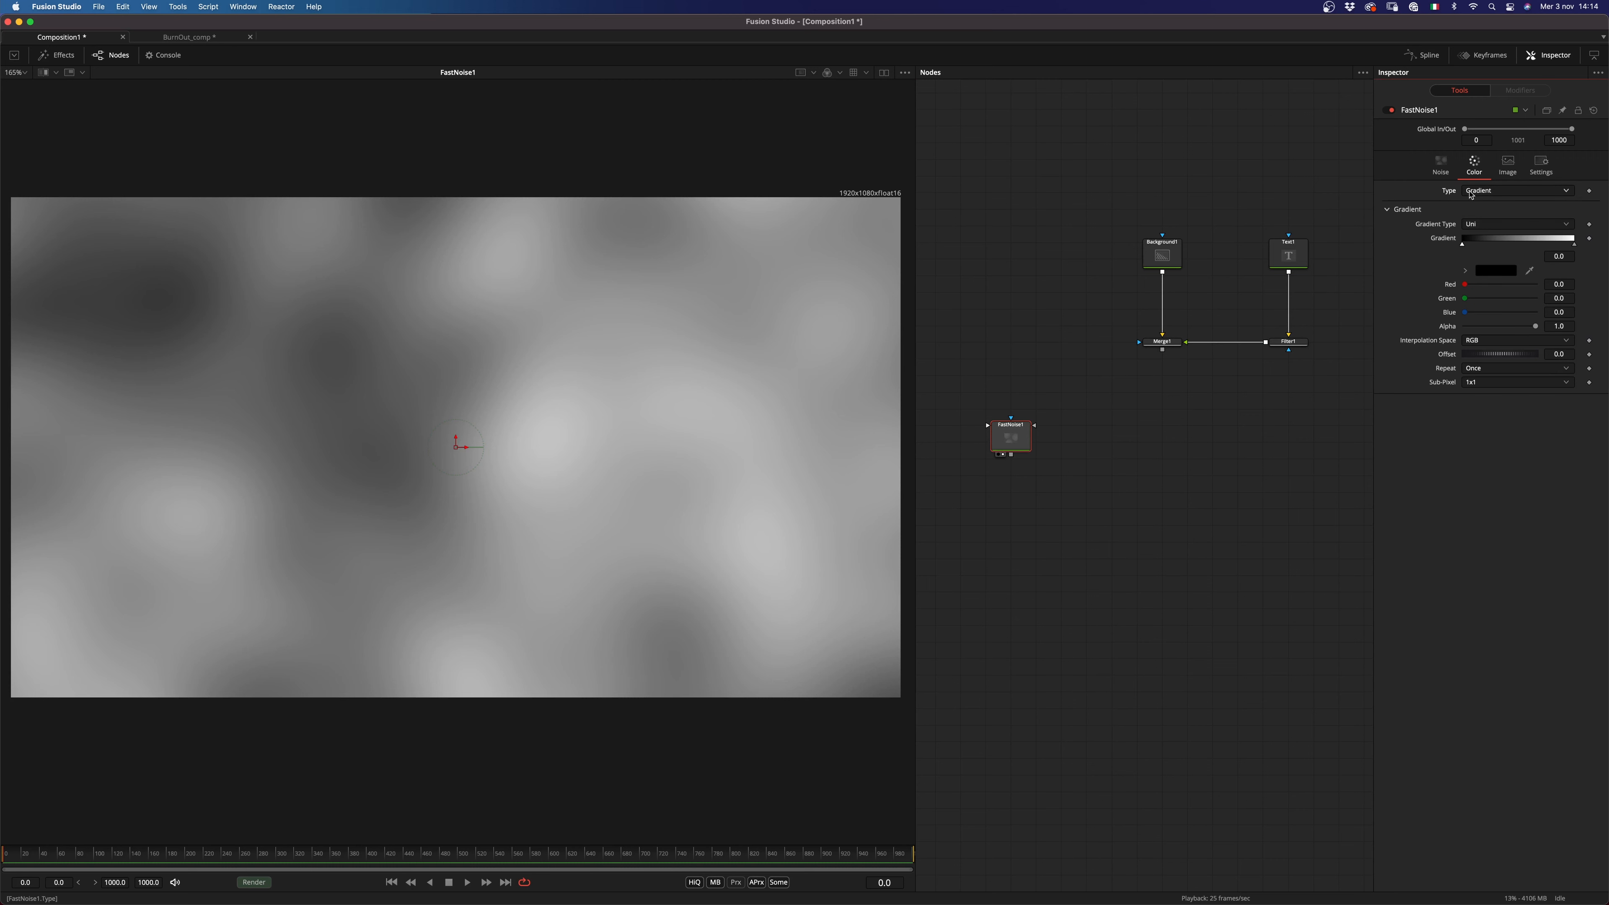
left_click(1484, 227)
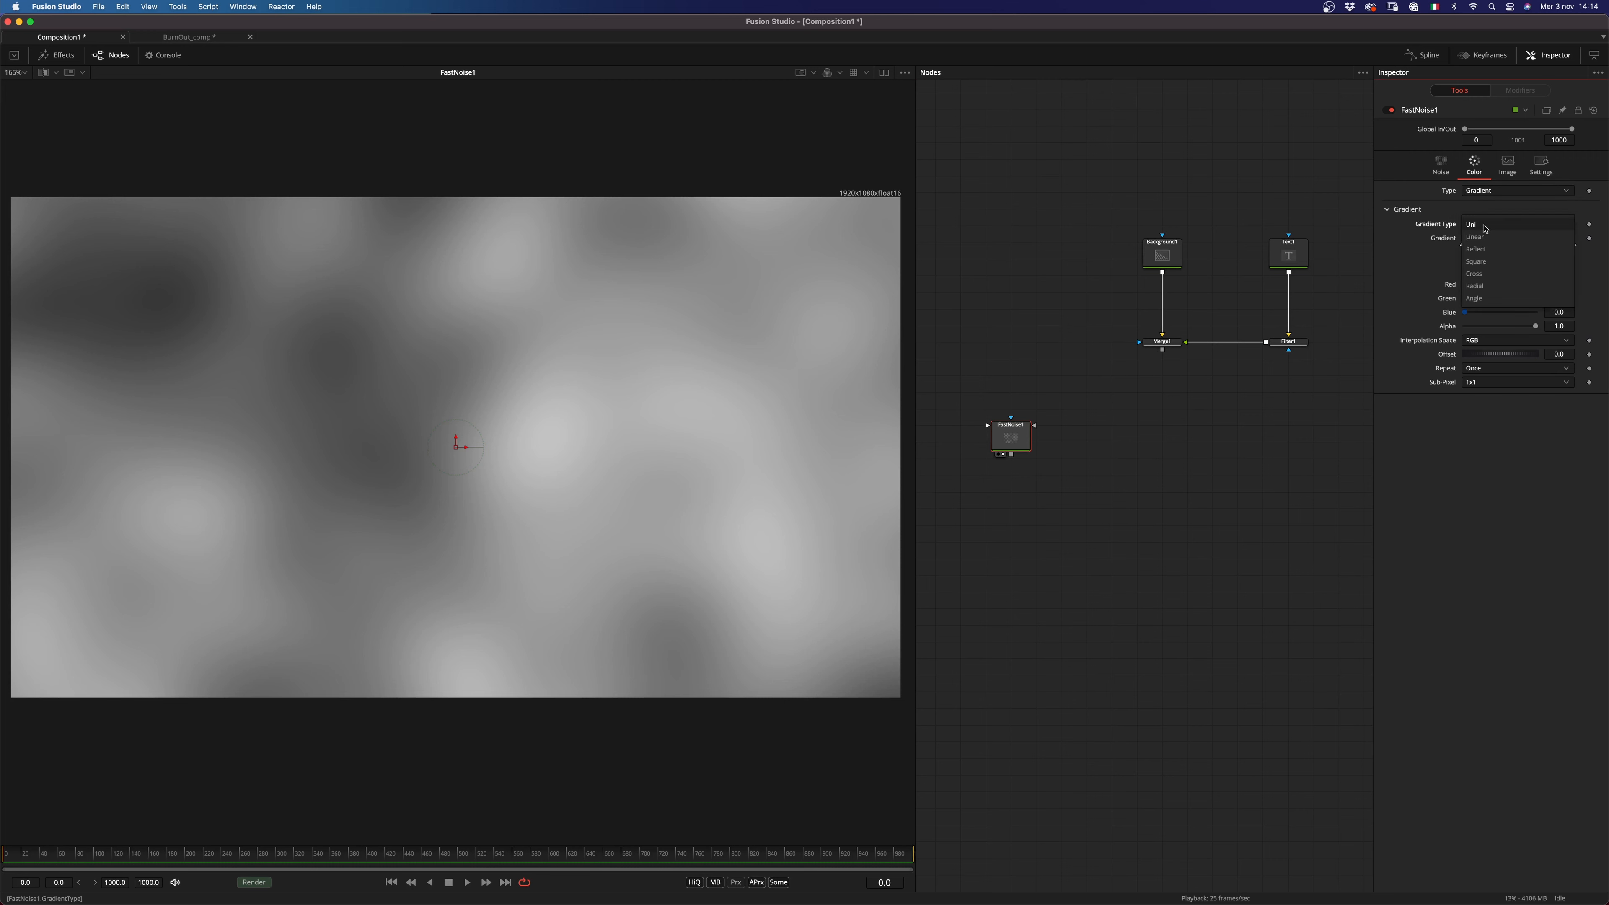
left_click(1487, 286)
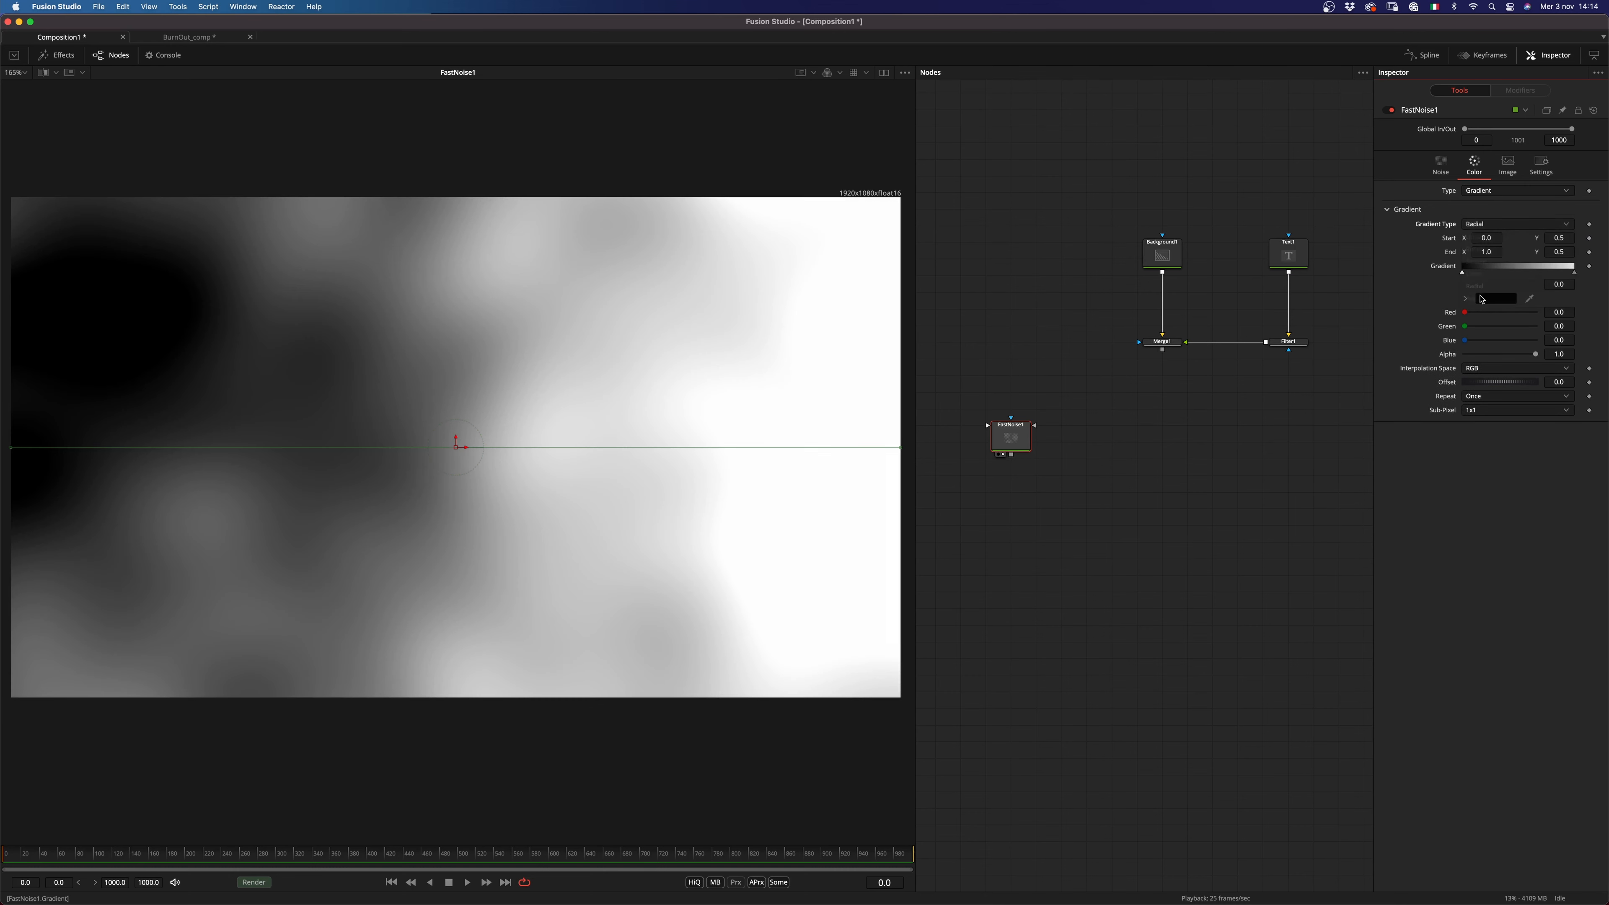
Step: Place the radial gradient's start at about X 0.32, Y 0.68 and its end a short distance above and right of it
left_click_drag(456, 439, 302, 358)
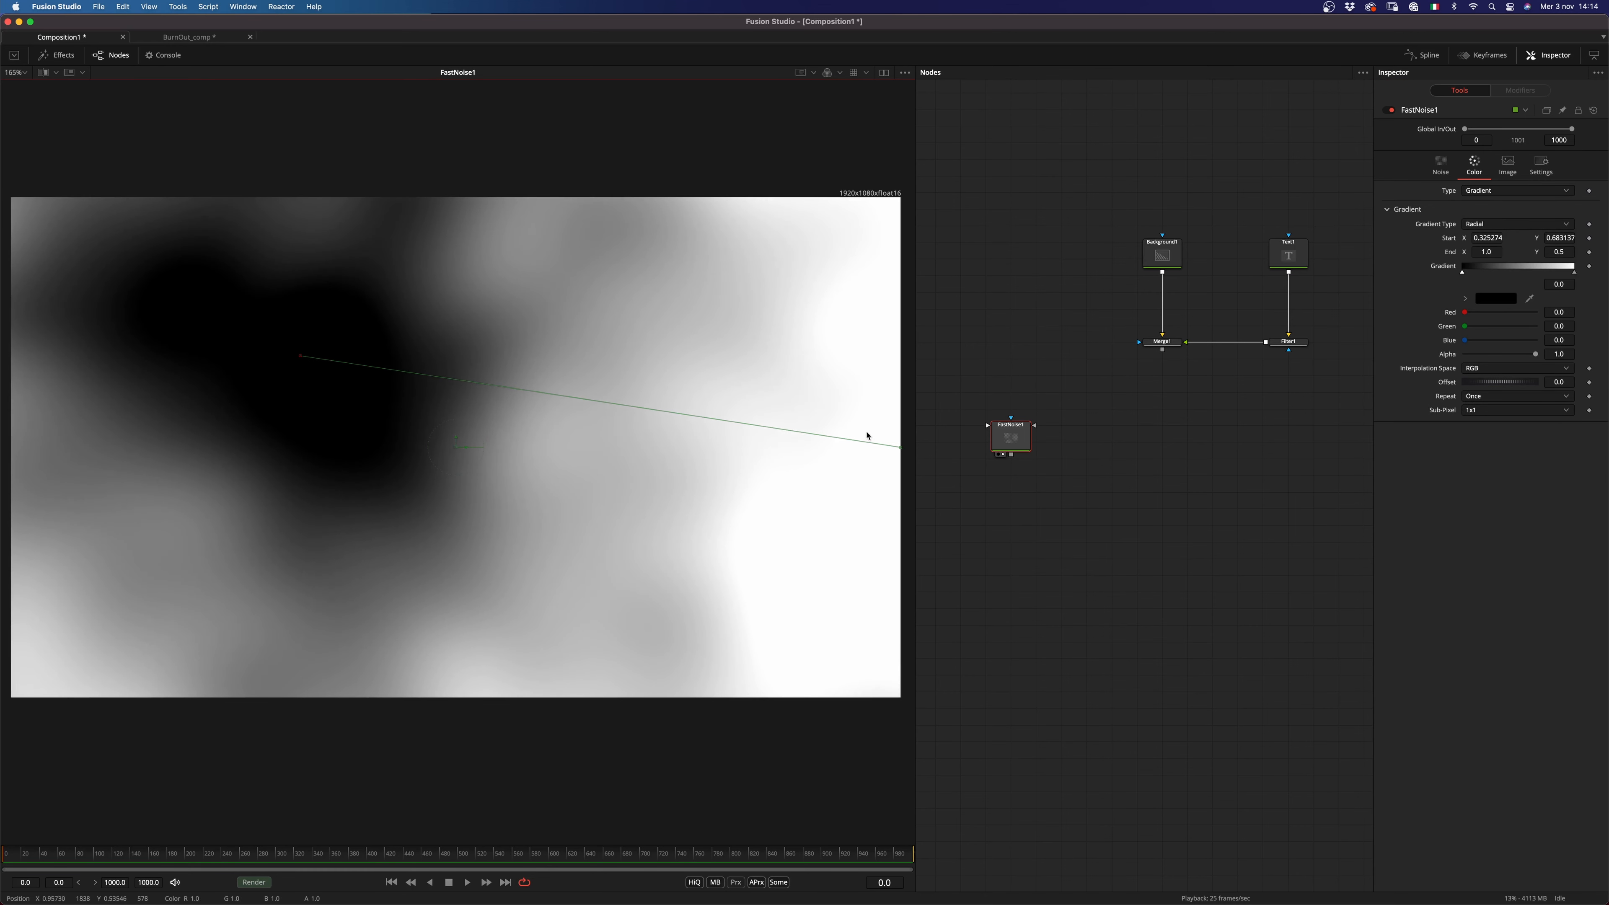
scroll(890, 442, "right", 1)
left_click_drag(891, 442, 365, 262)
left_click_drag(292, 349, 288, 354)
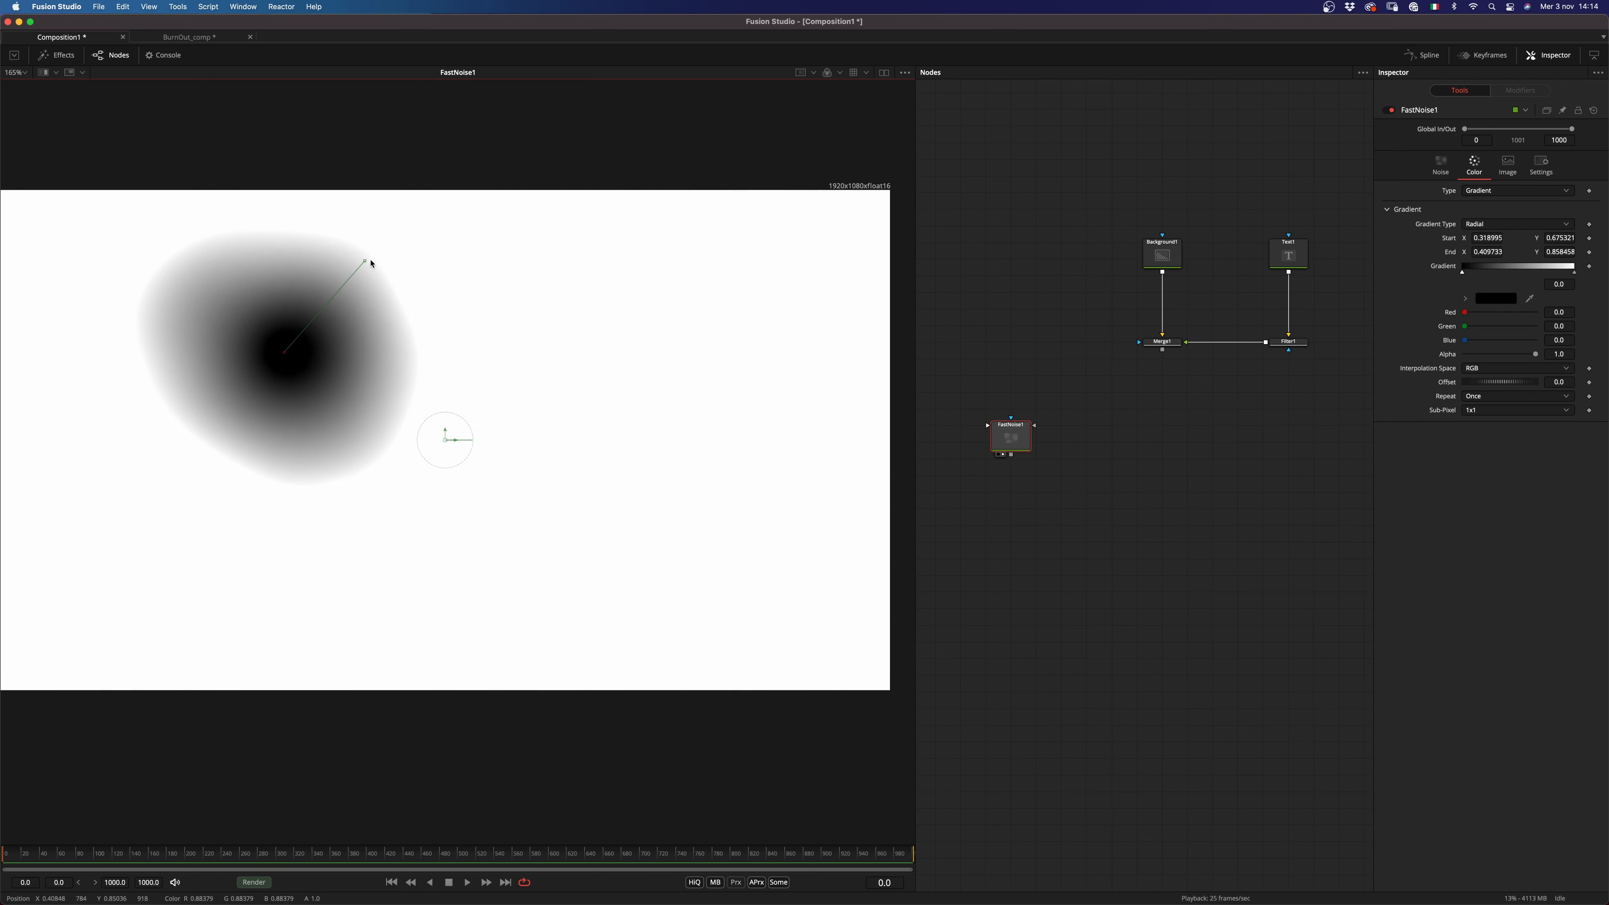
left_click_drag(364, 261, 390, 234)
left_click_drag(289, 355, 291, 342)
left_click_drag(391, 235, 368, 242)
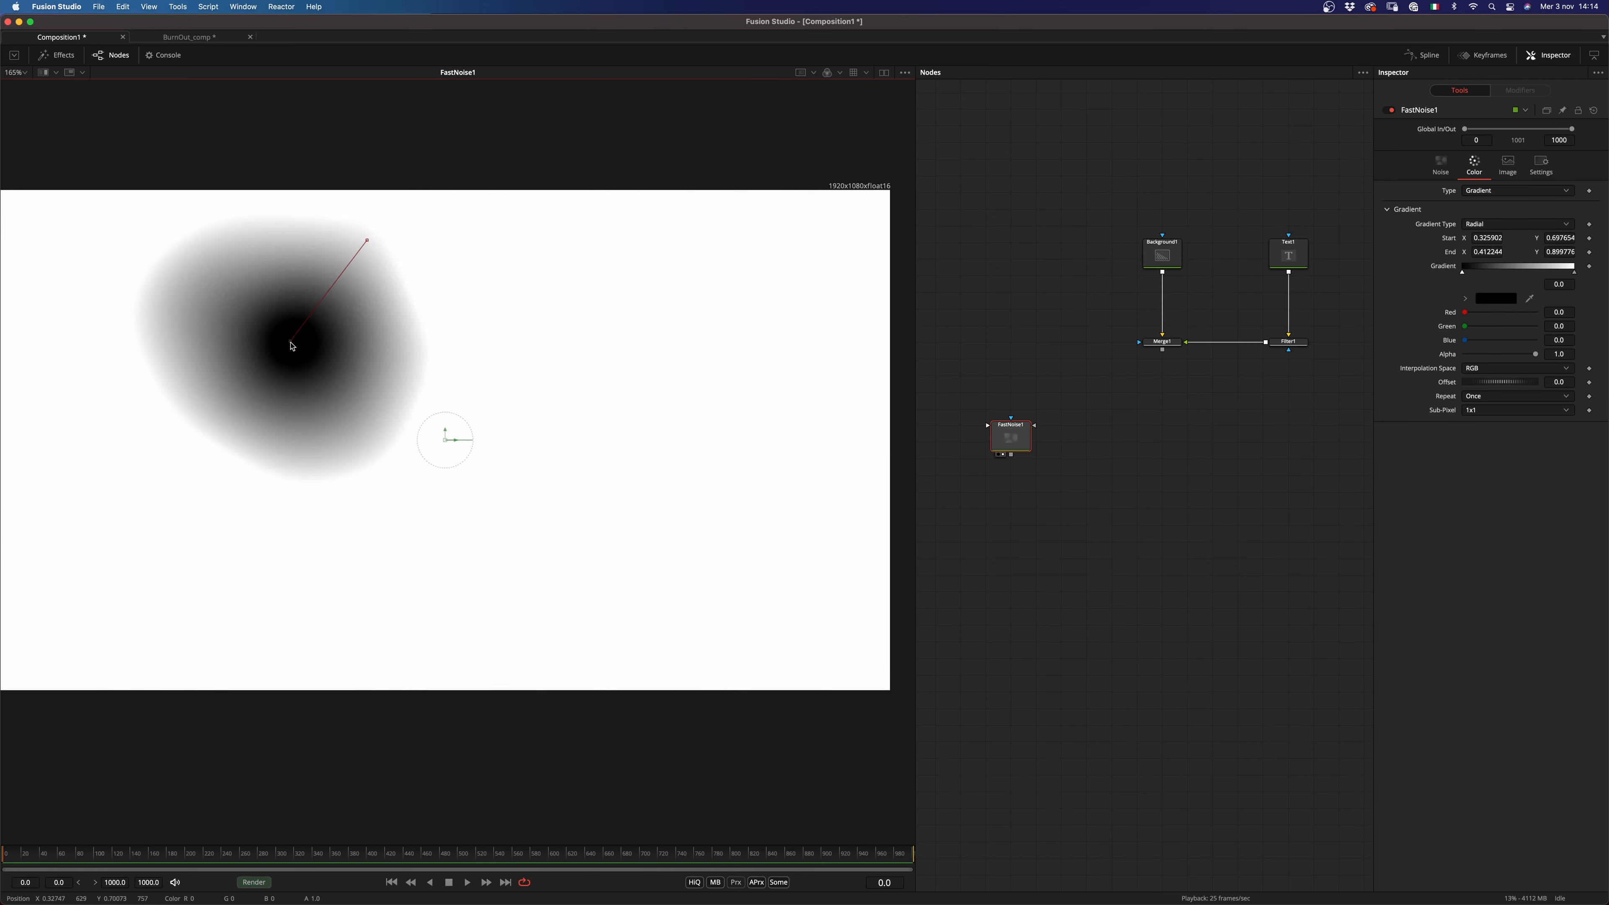
left_click_drag(292, 343, 288, 351)
left_click_drag(370, 242, 378, 235)
Step: Make the noise Discontinuous and Inverted, with Detail set to 10 and Scale to 1.74
left_click(1442, 166)
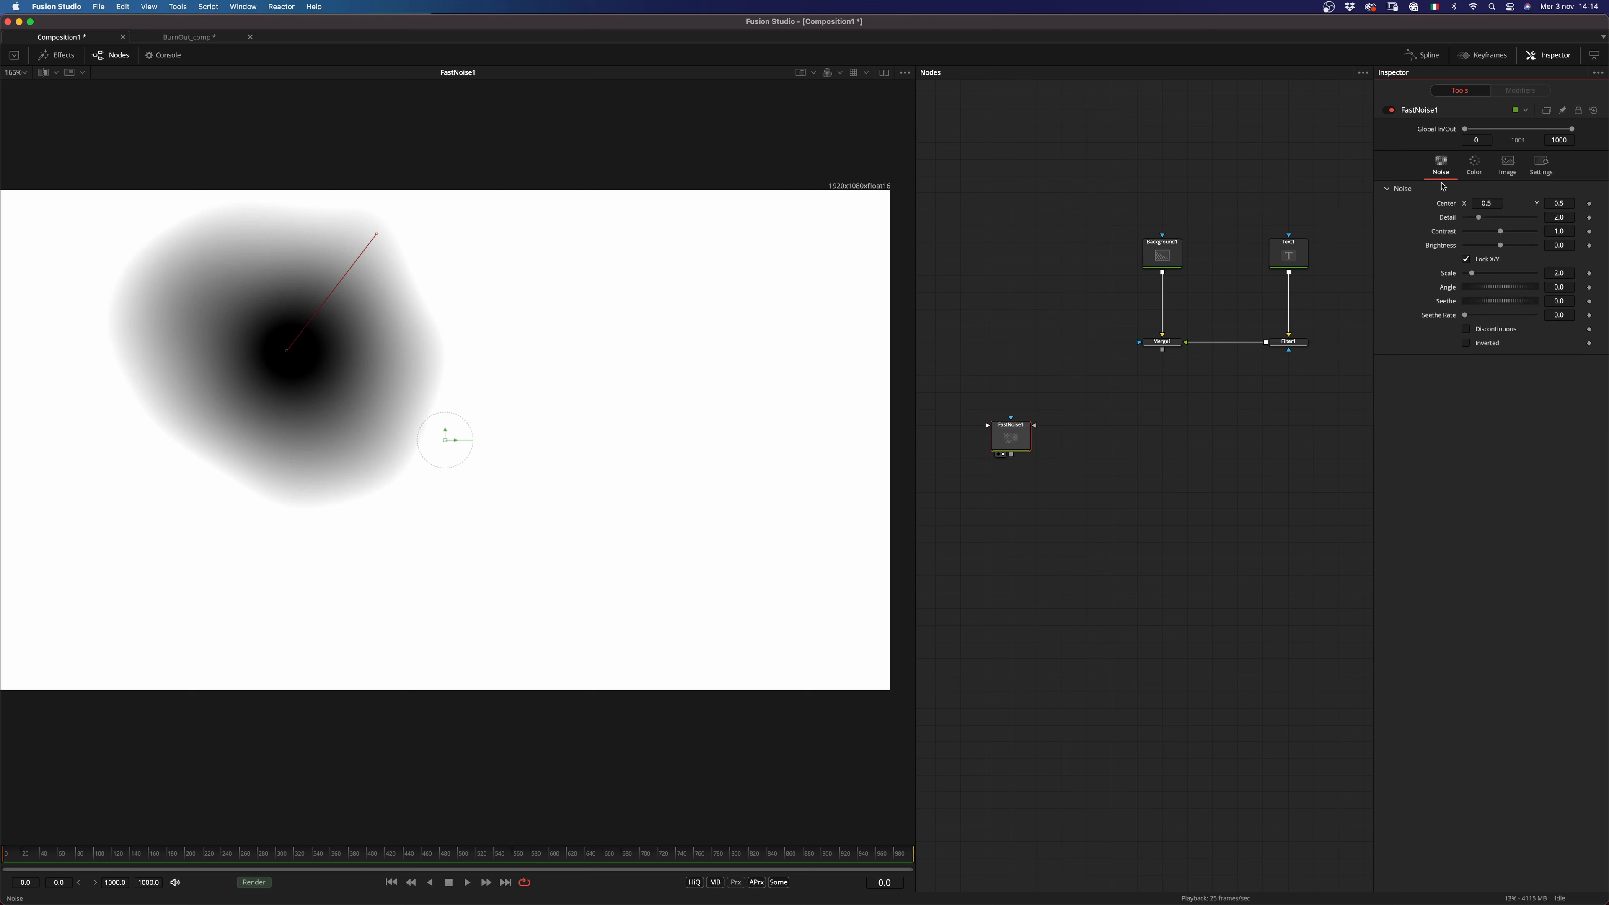
left_click(1468, 330)
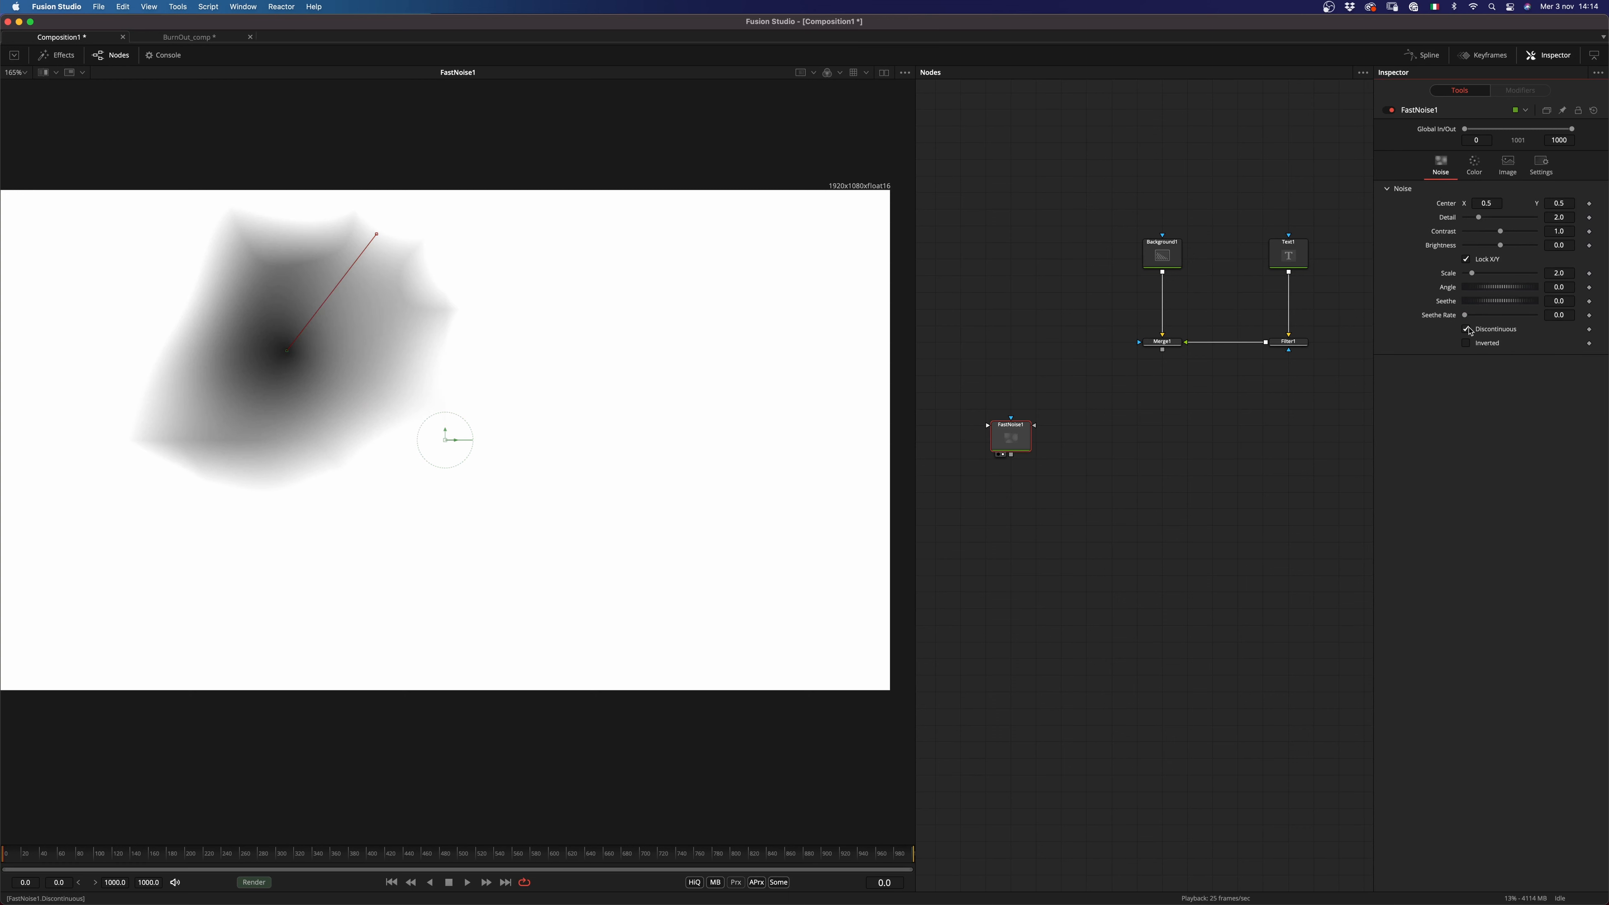
left_click(1482, 343)
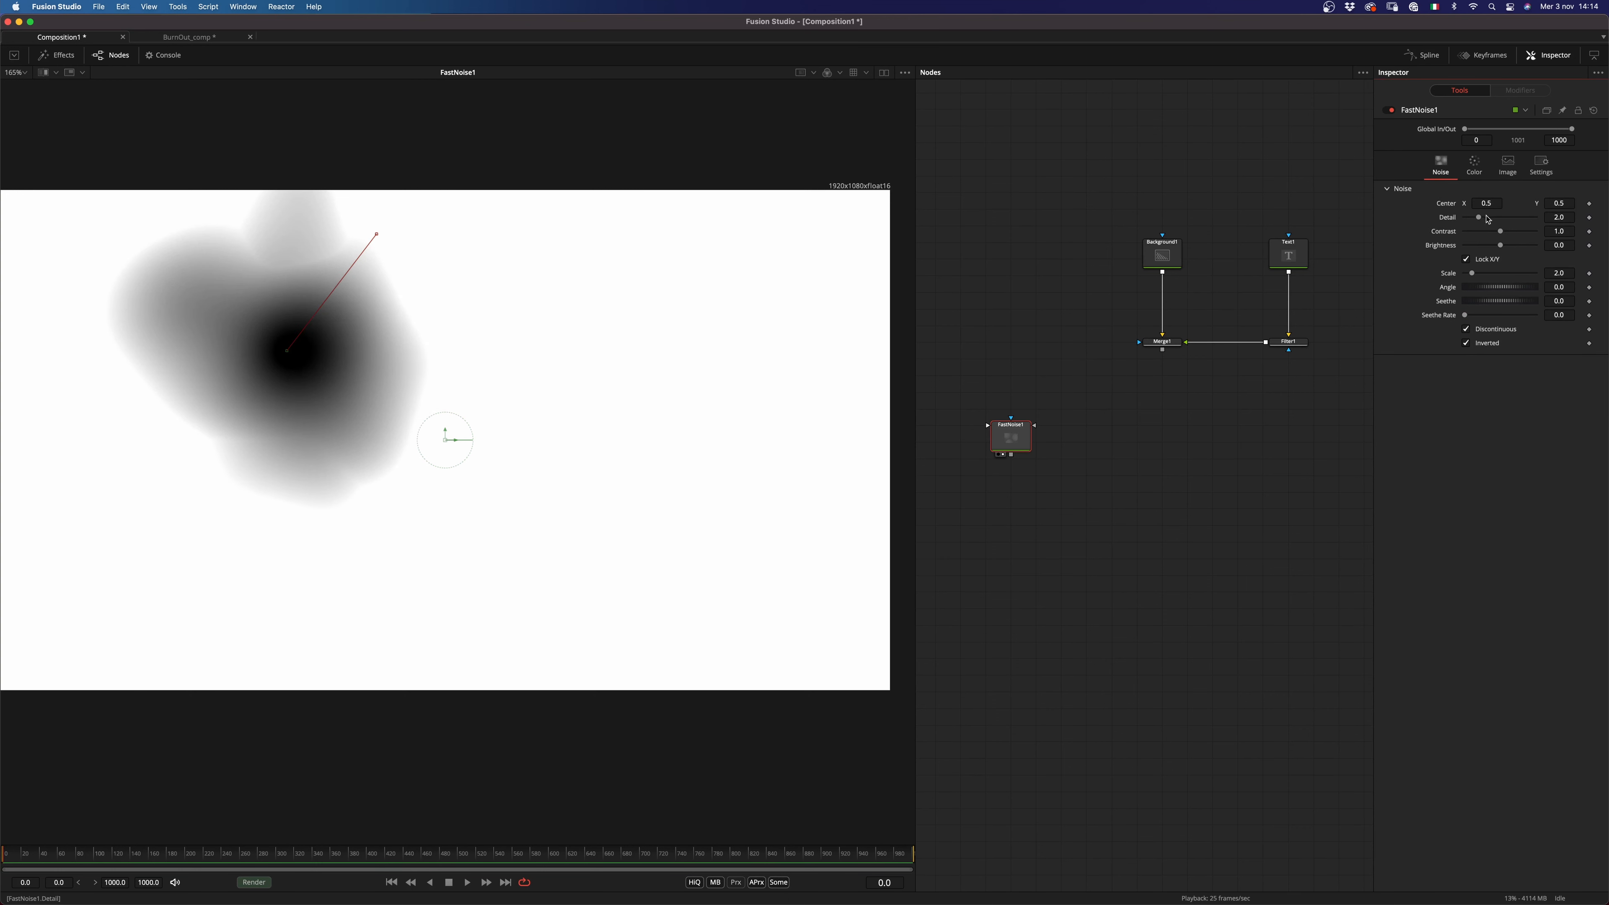
left_click_drag(1479, 219, 1607, 207)
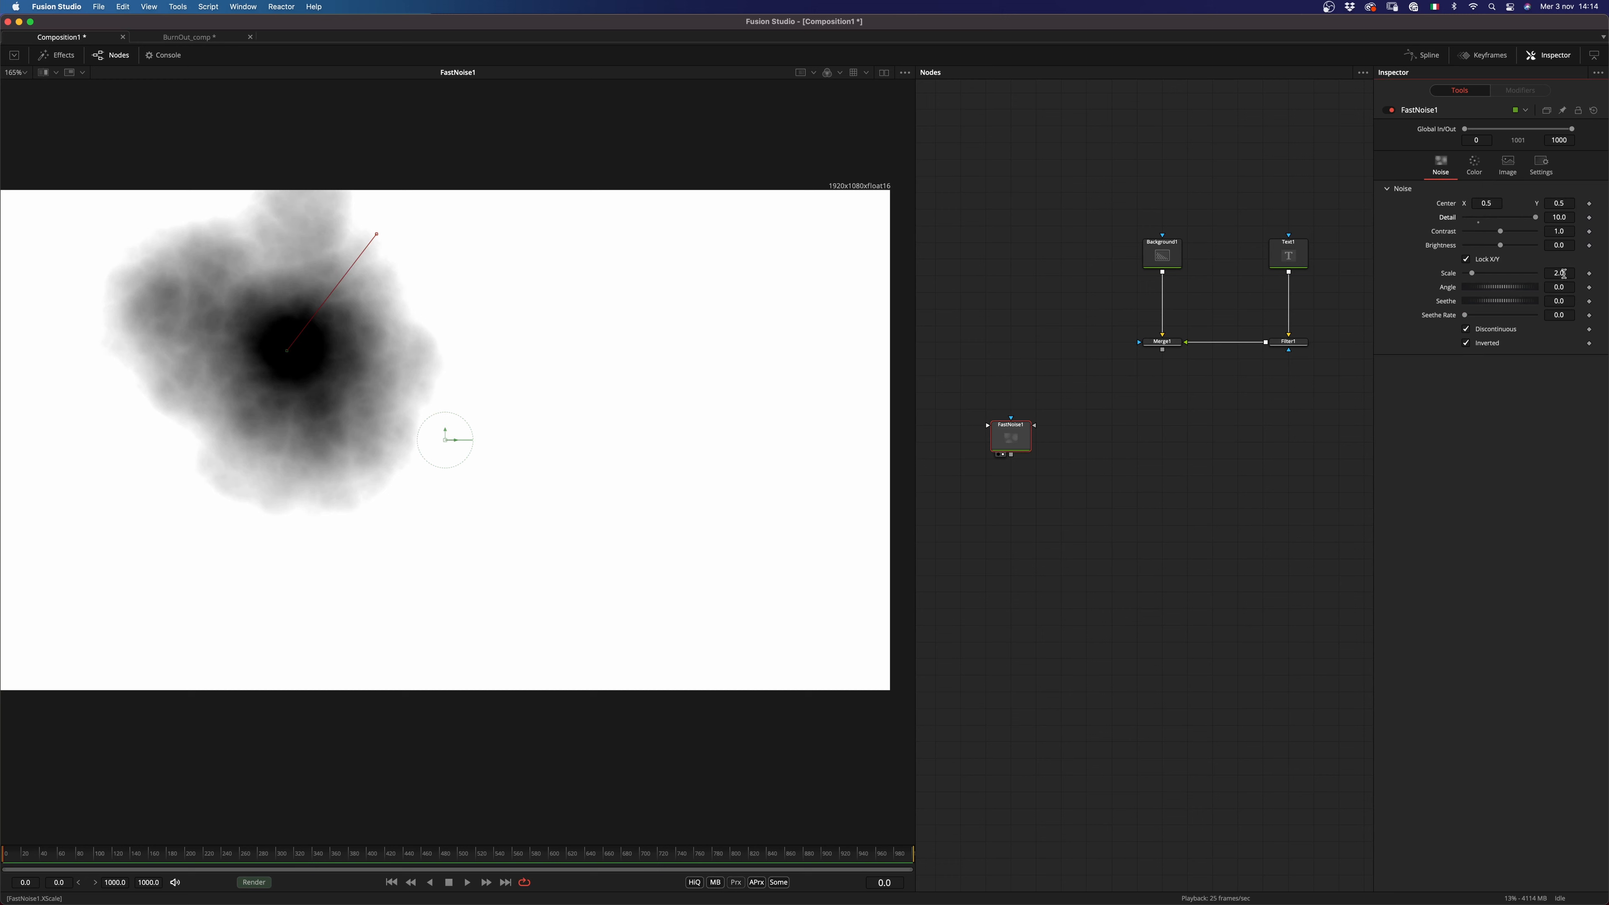
left_click_drag(1566, 272, 1548, 273)
Step: Set the noise's Seethe Rate to 0.0479, checking the motion in playback, and return to the first frame
left_click_drag(1464, 315, 1468, 315)
left_click(1211, 506)
key("space")
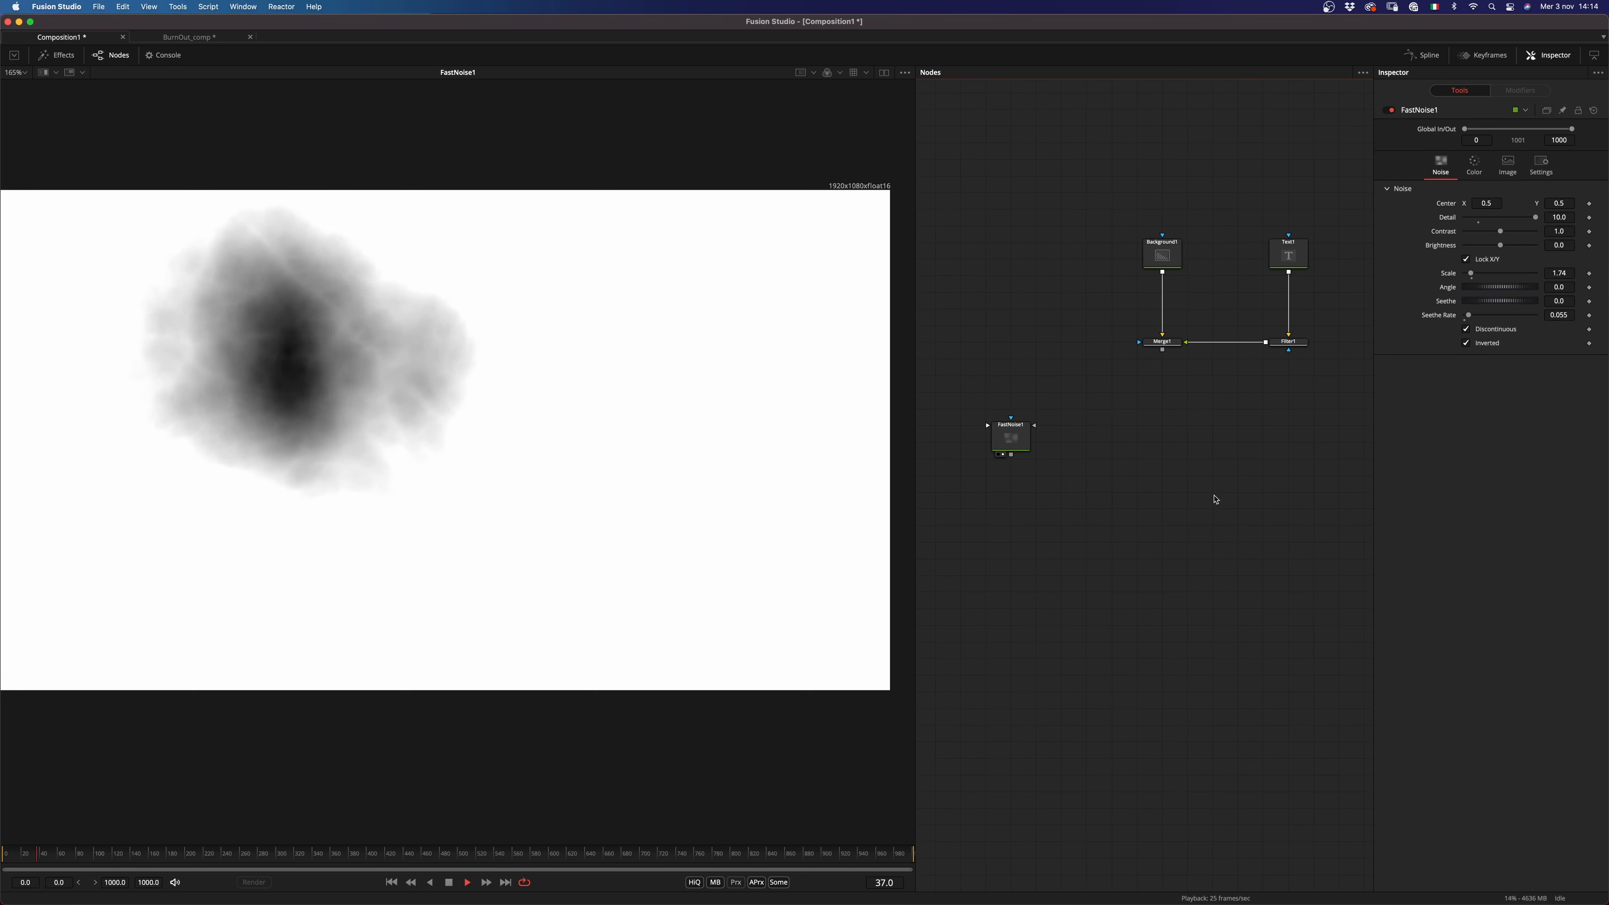
key("space")
left_click_drag(1470, 316, 1467, 316)
key("space")
key("space")
key("Home")
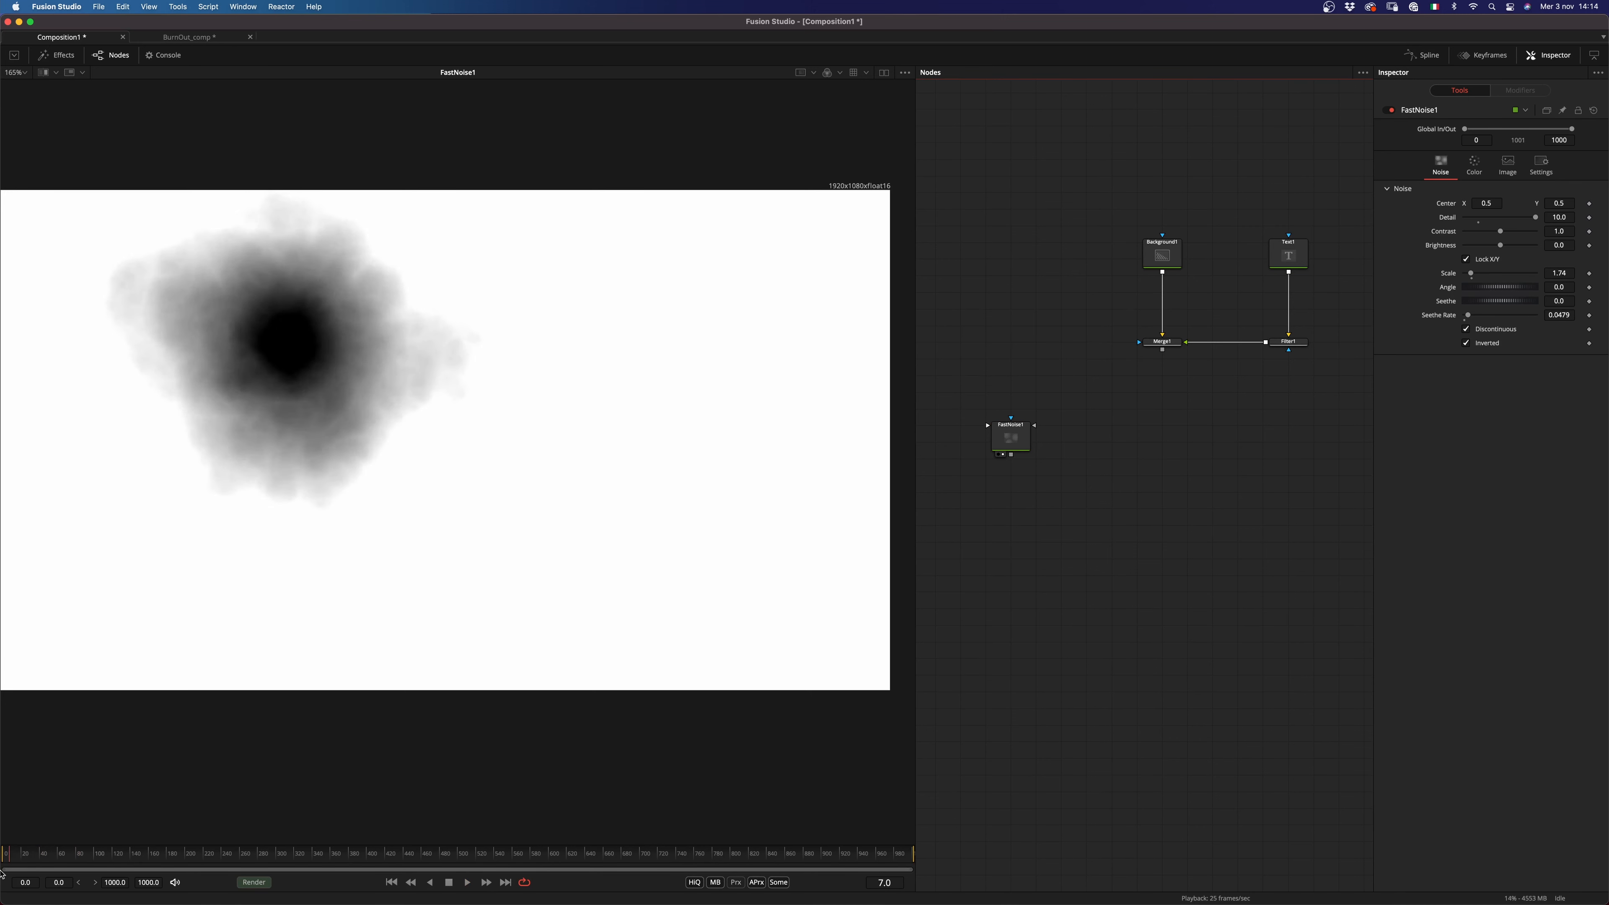
Step: Start animating FastNoise1's gradient Offset with a keyframe of -1.304 at the first frame
left_click(1474, 164)
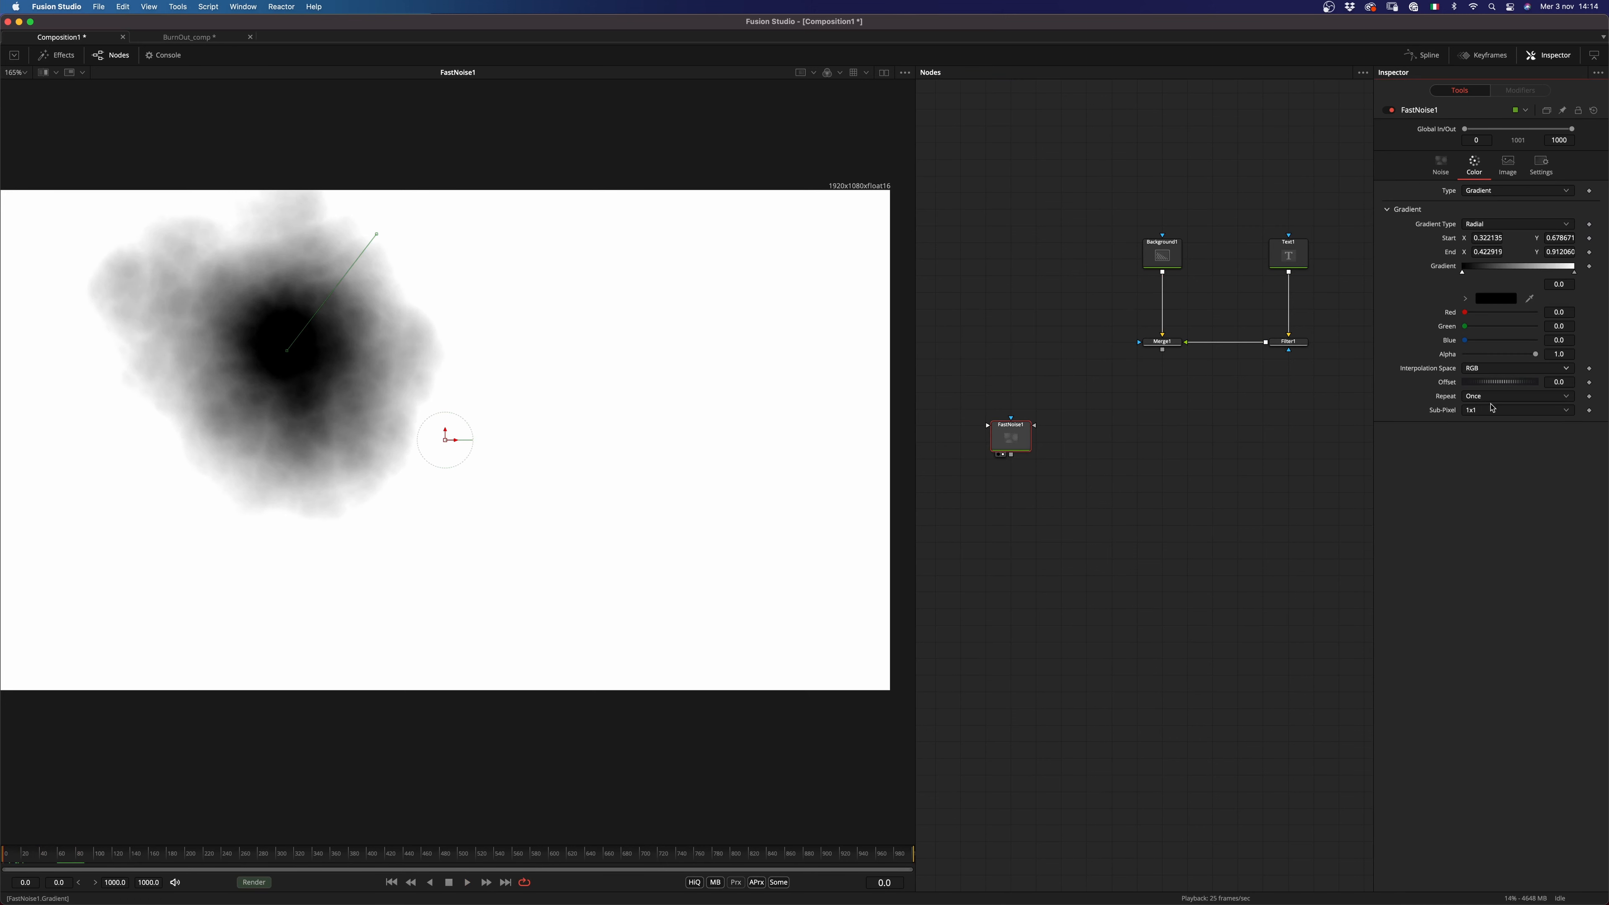
left_click(1589, 383)
double_click(1560, 384)
key("Return")
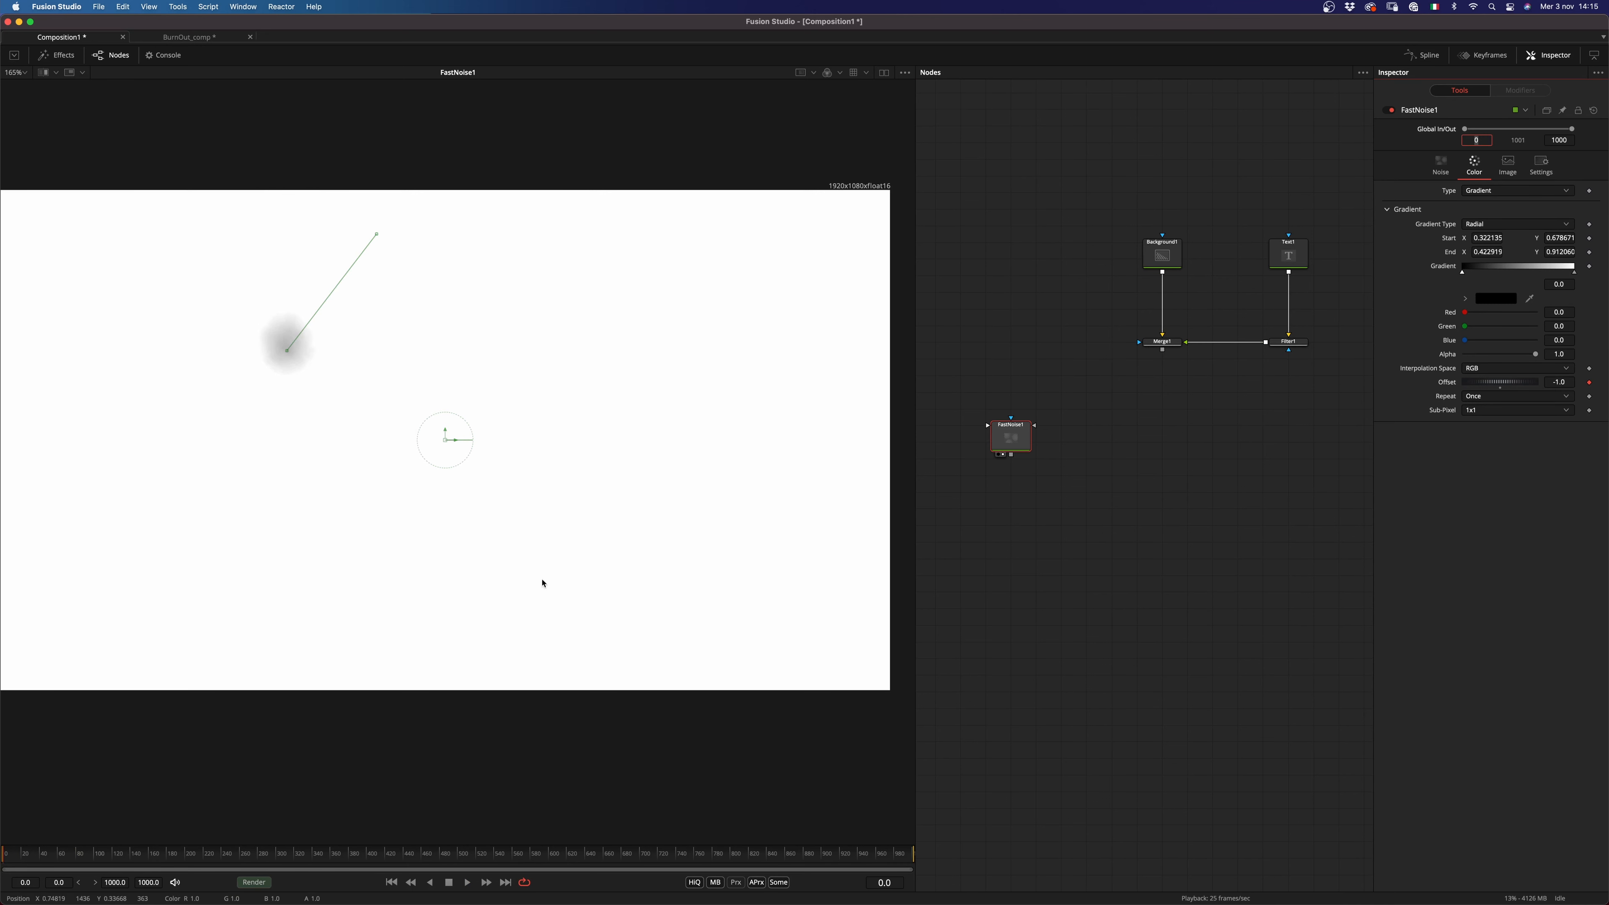
left_click_drag(1518, 380, 1509, 387)
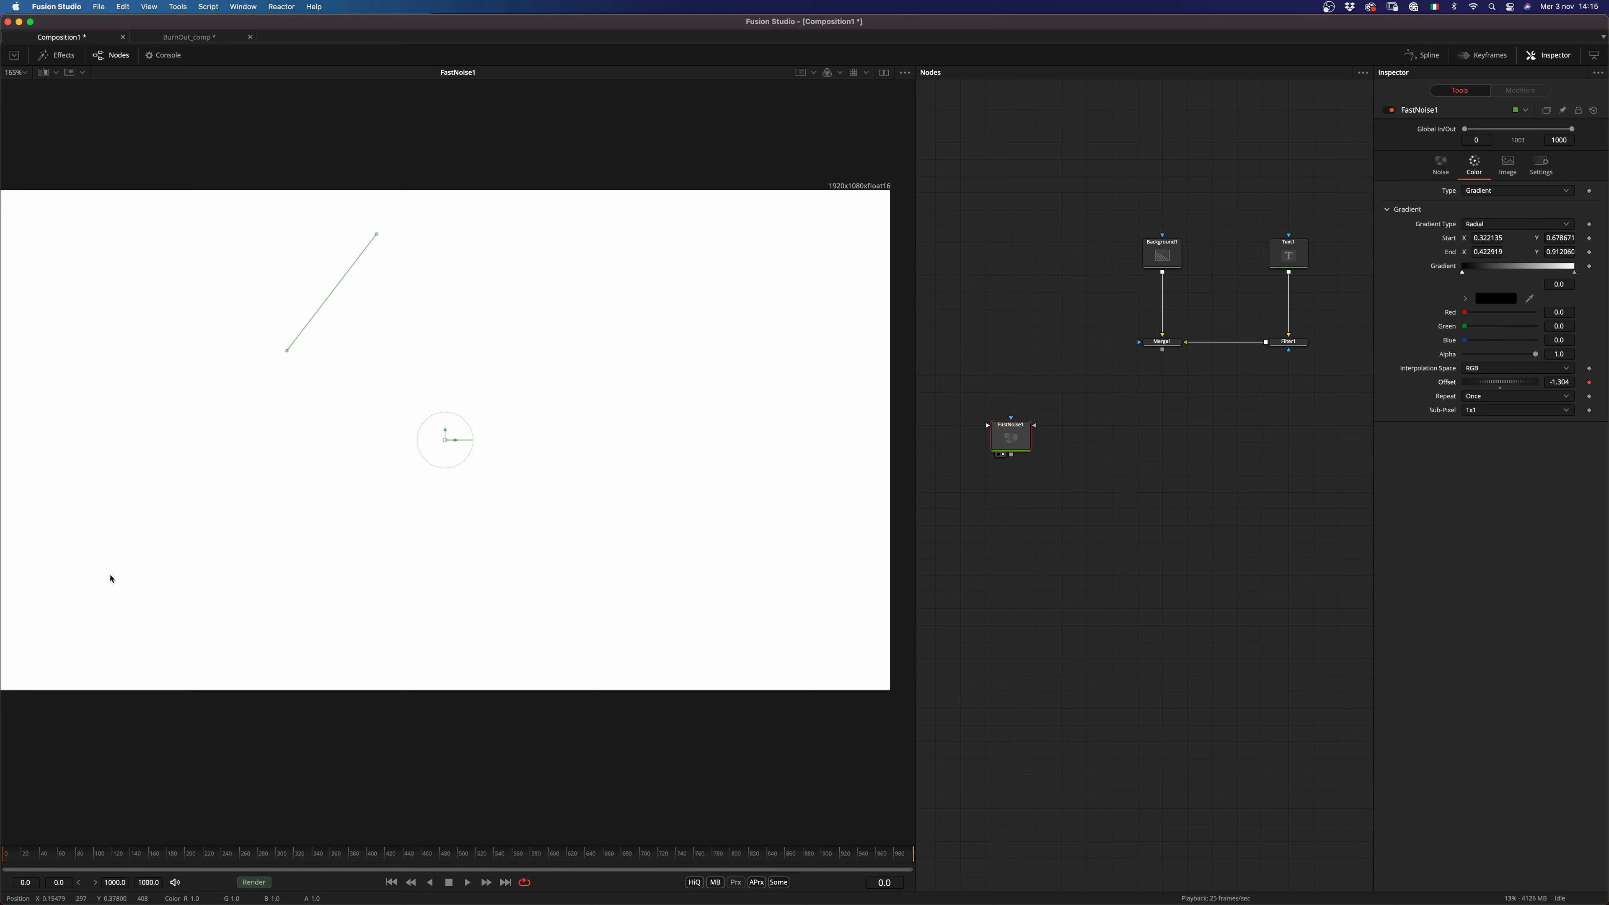
Step: At frame 160, keyframe the gradient Offset at 2, then raise it further to enlarge the dark area
left_click(109, 854)
type("2")
key("Return")
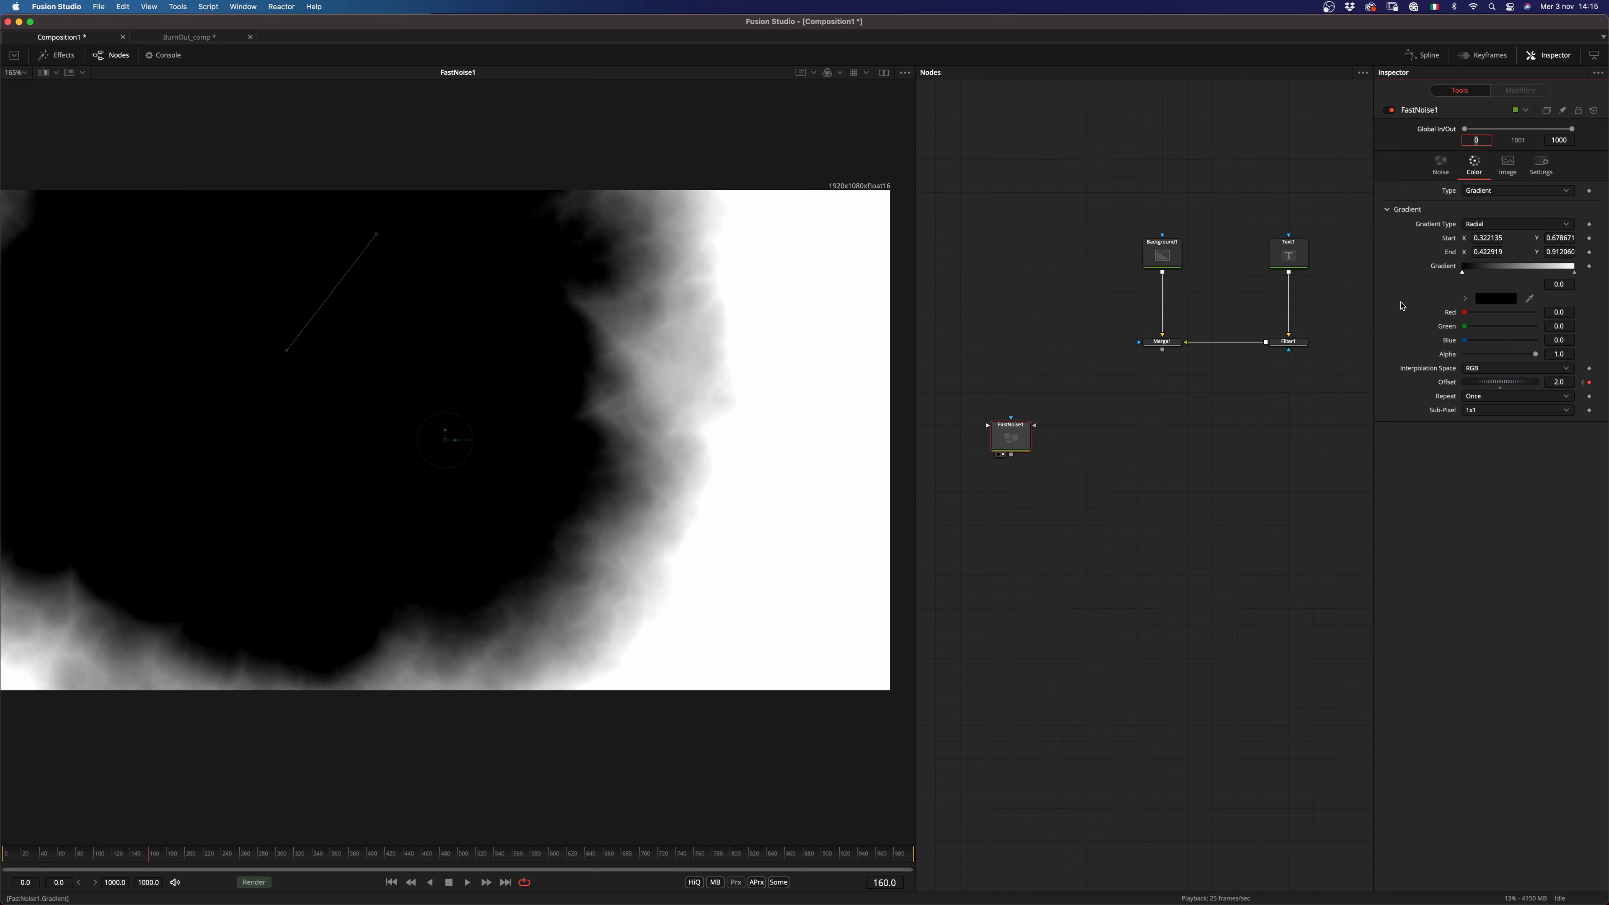
left_click_drag(1484, 383, 1521, 384)
Step: Play the noise animation from the first frame to check how the dark area grows
left_click_drag(66, 848, 3, 851)
left_click(1137, 520)
key("space")
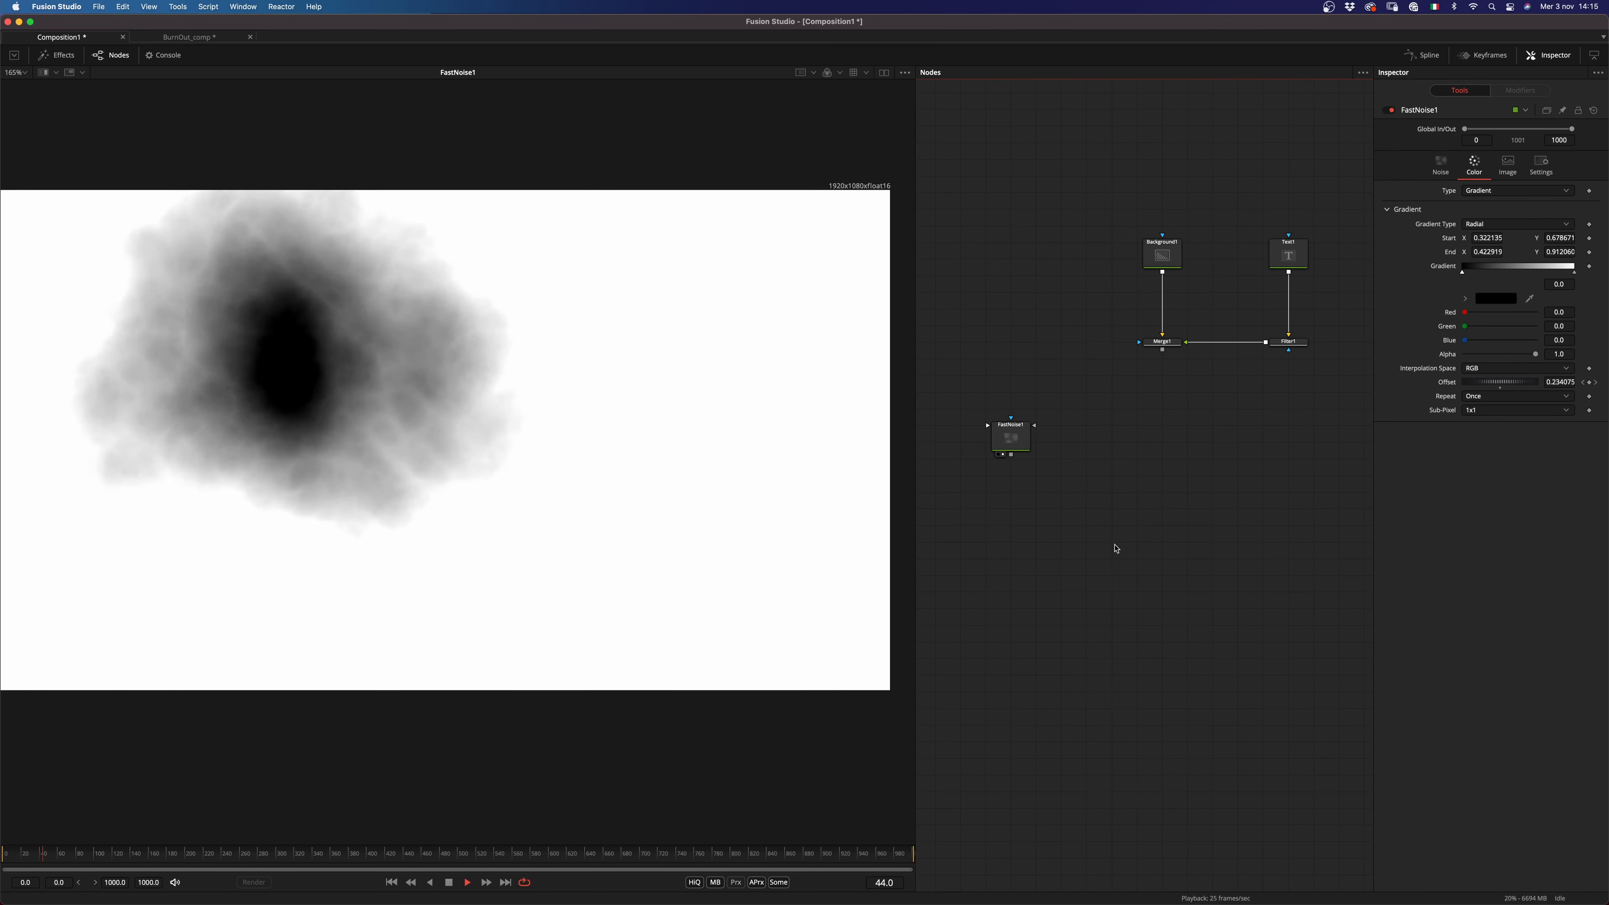
key("space")
Step: Duplicate FastNoise1, merge the copy with the original, and set the new merge's Apply Mode to Multiply
left_click(1016, 441)
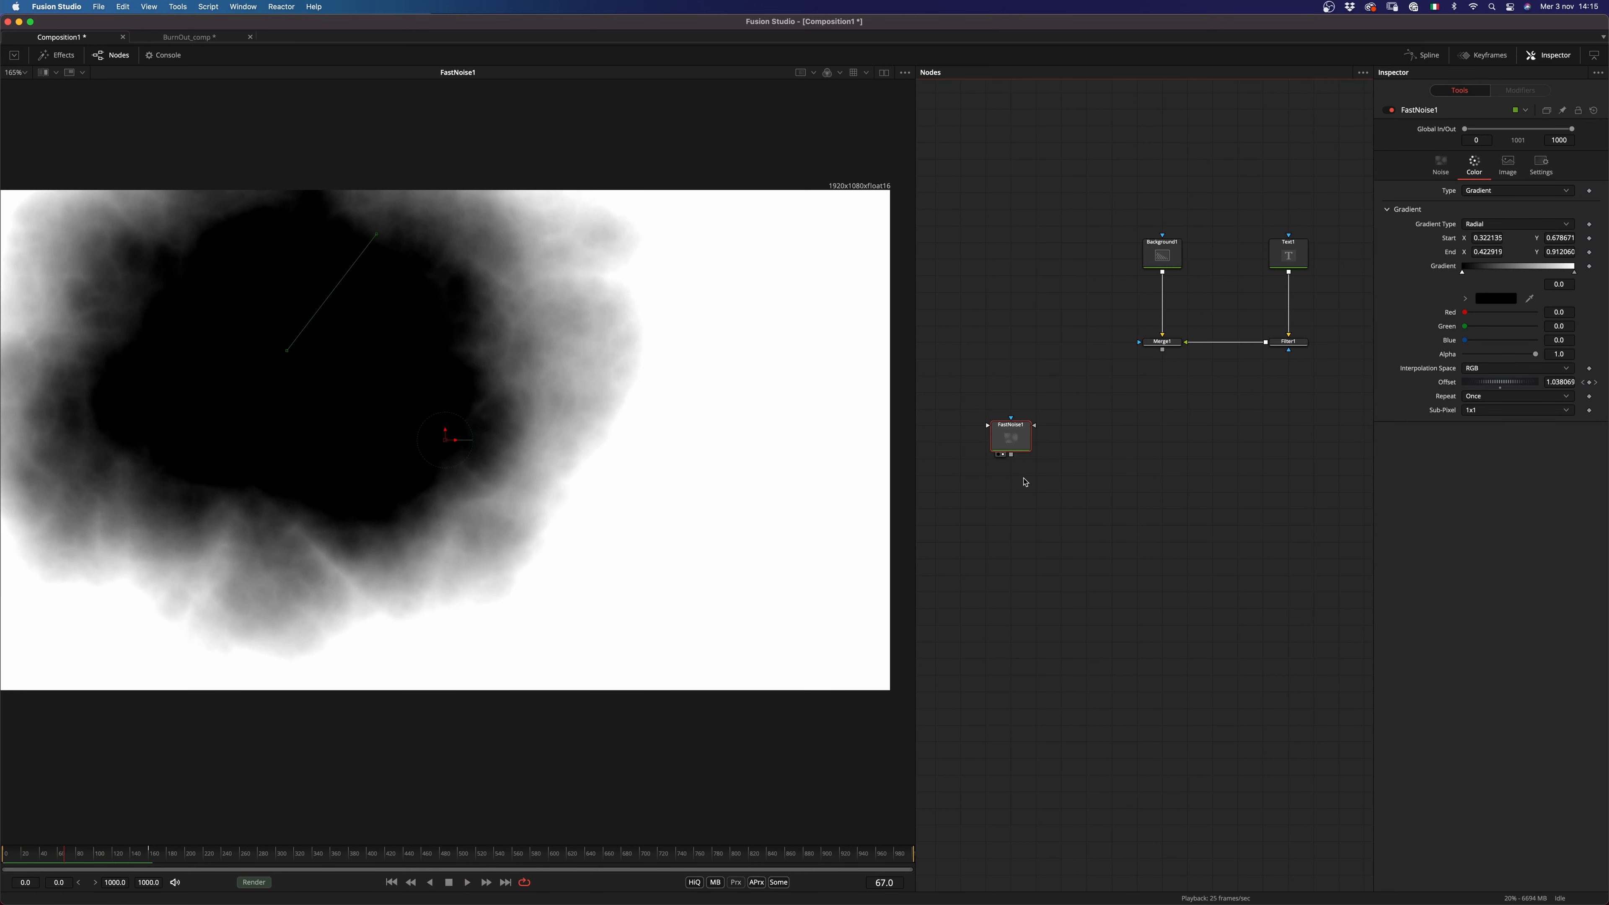
left_click(984, 542)
key("super+v")
left_click_drag(985, 554, 960, 506)
left_click_drag(1052, 513, 1135, 525)
left_click_drag(1044, 517, 1096, 447)
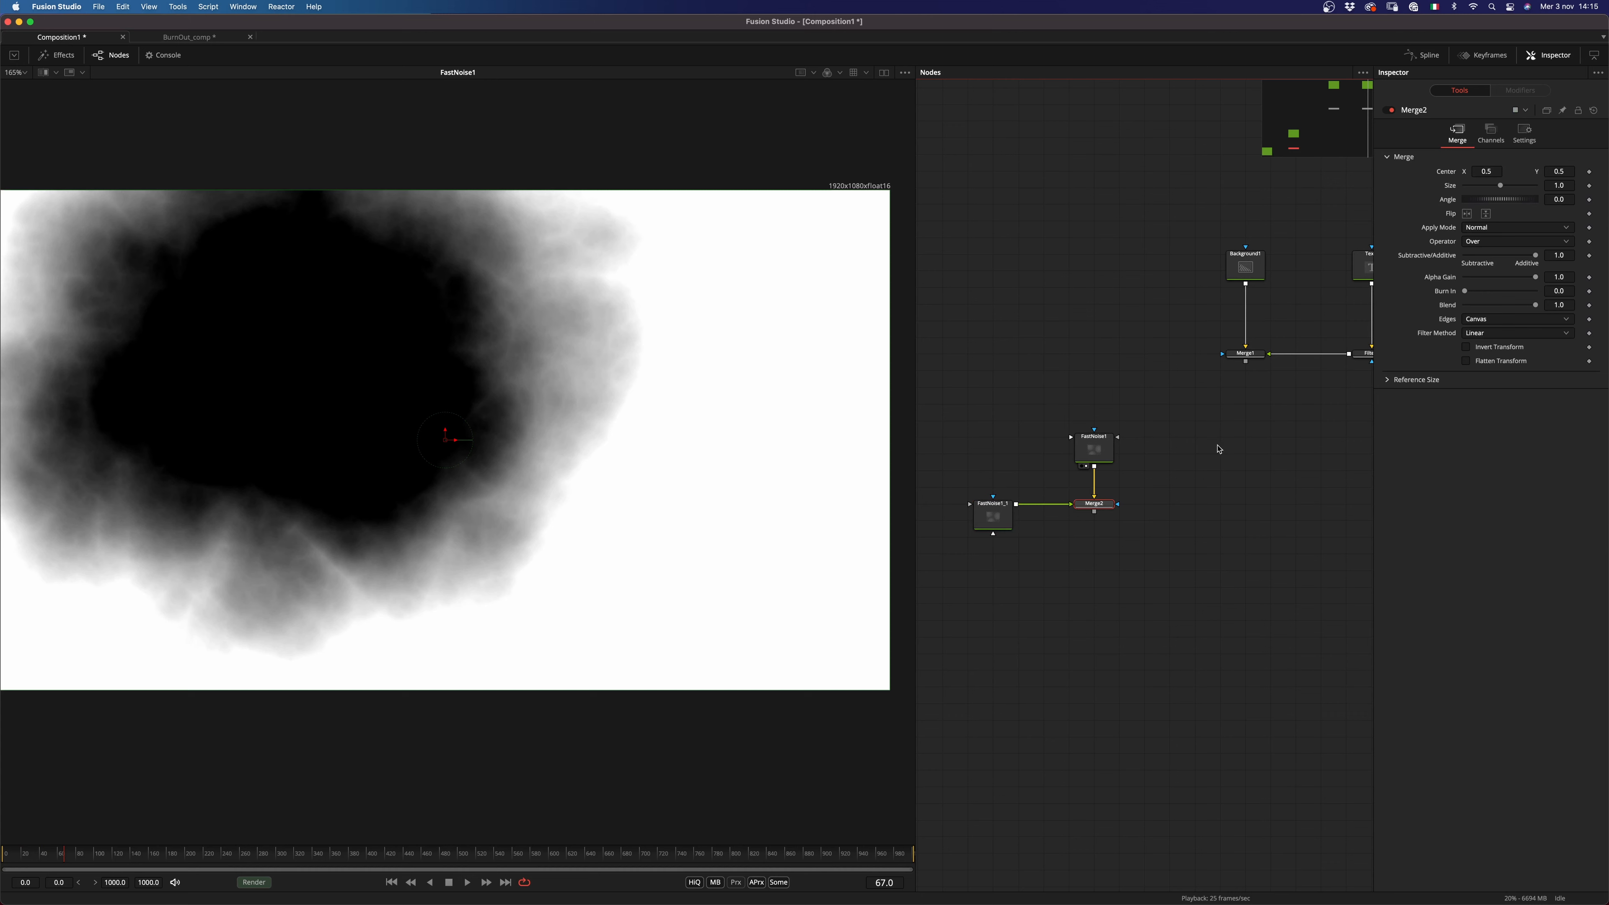
left_click(1517, 227)
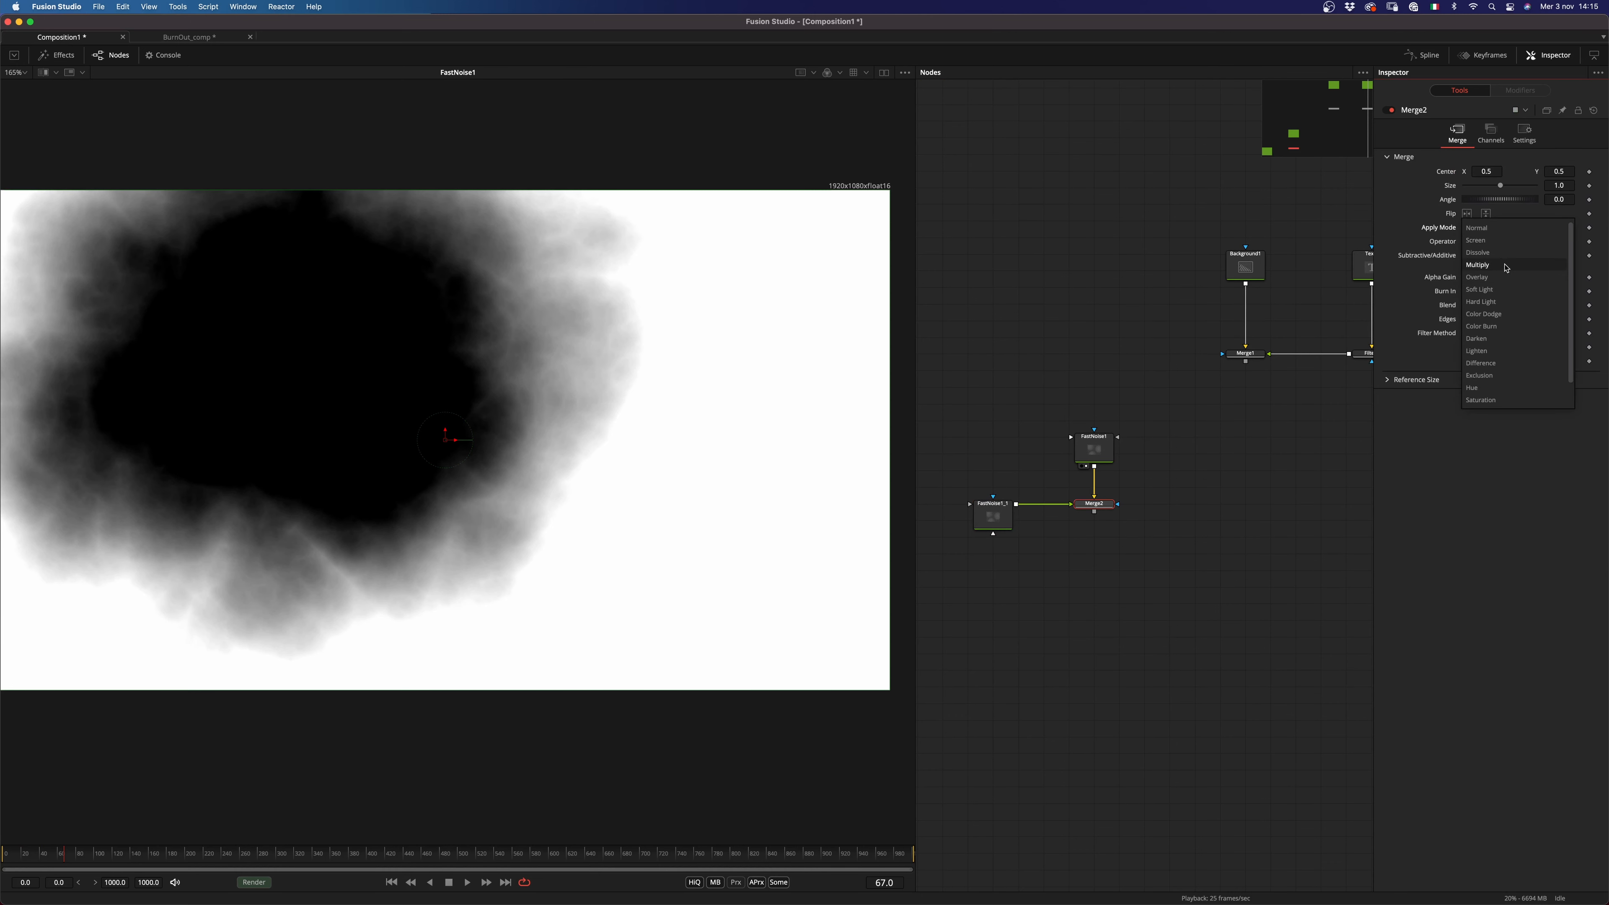
left_click(1485, 252)
Step: With Merge2 displayed at frame 44, move FastNoise1_1's gradient start to the image's lower-left area and its end beyond the bottom edge, checking playback
left_click(994, 514)
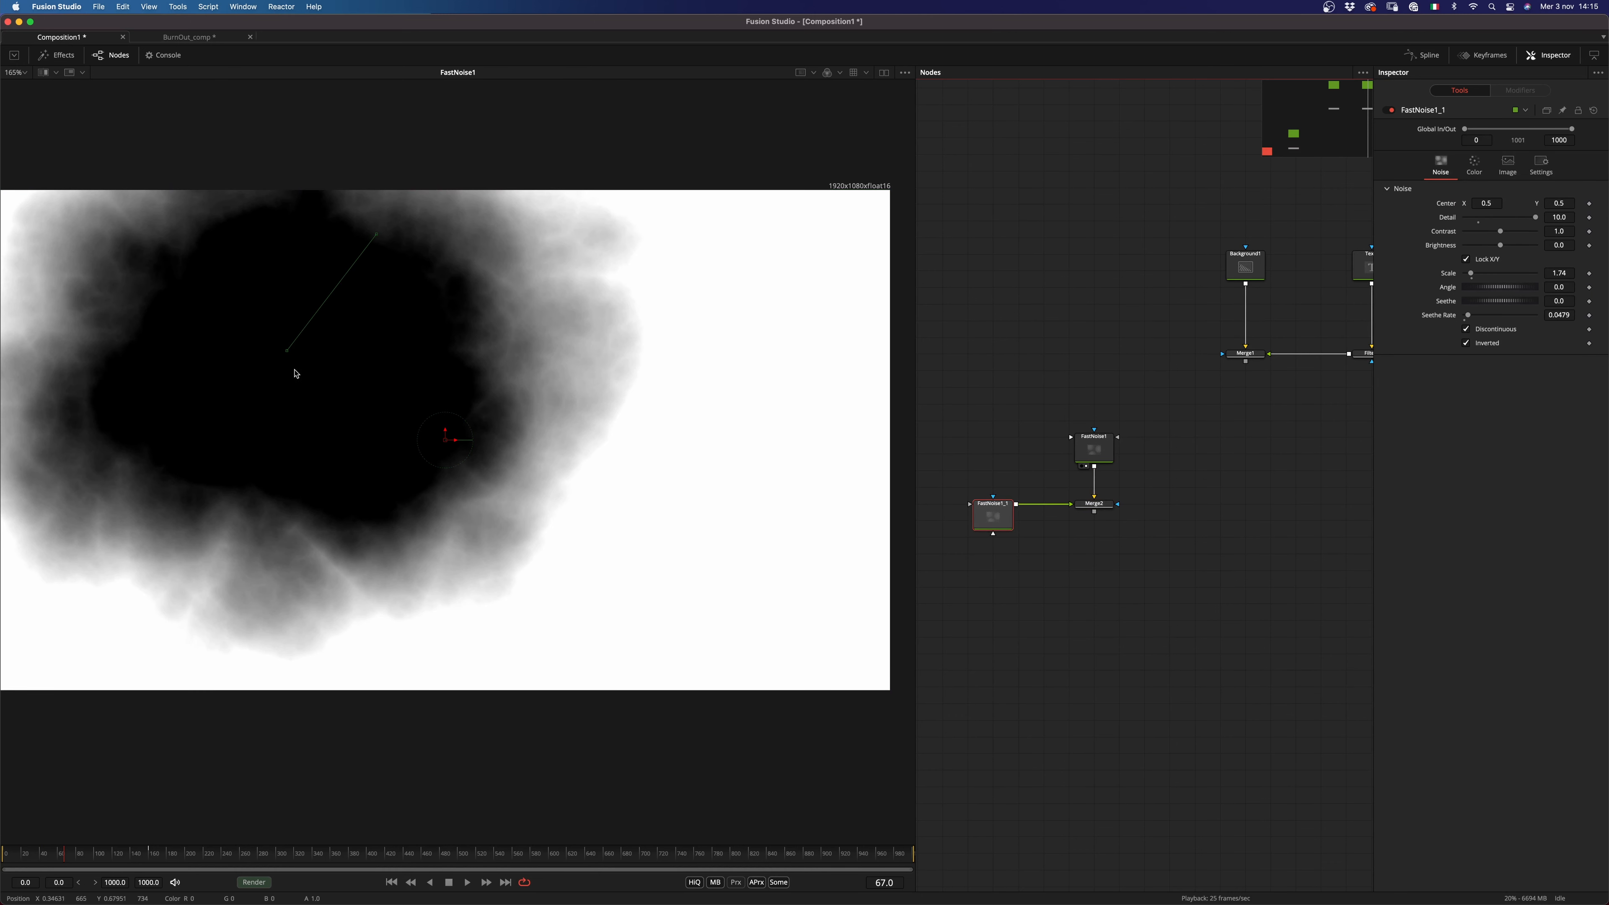
scroll(408, 428, "down", 1)
left_click_drag(64, 856, 42, 856)
left_click_drag(304, 337, 198, 515)
left_click_drag(1090, 506, 126, 660)
left_click_drag(199, 515, 229, 505)
left_click_drag(127, 660, 56, 693)
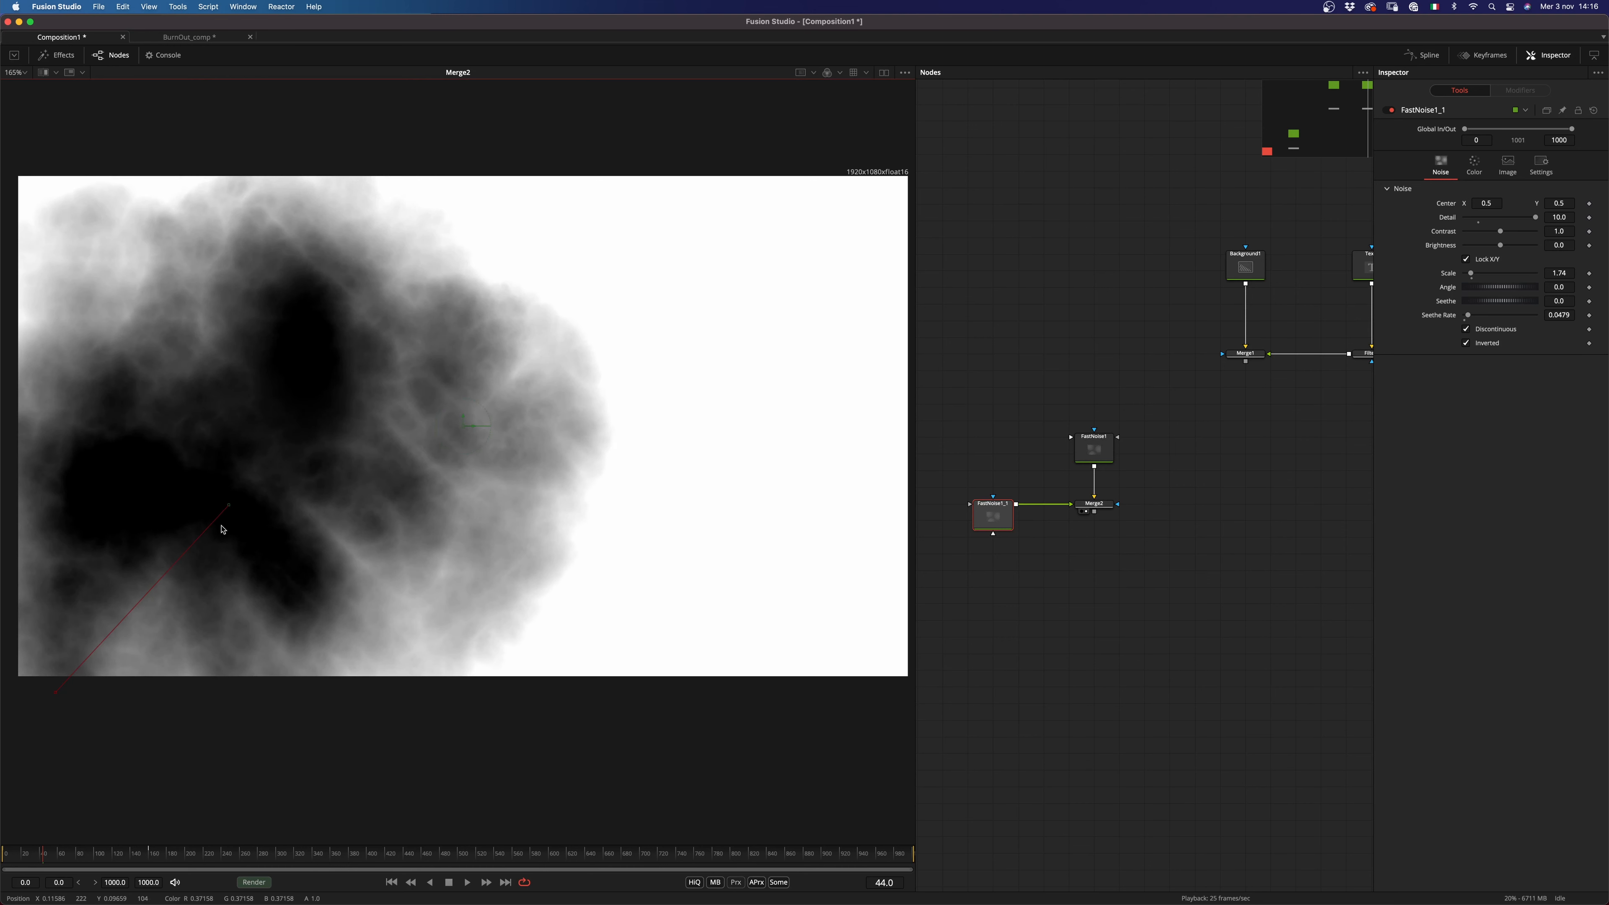
left_click_drag(228, 506, 211, 536)
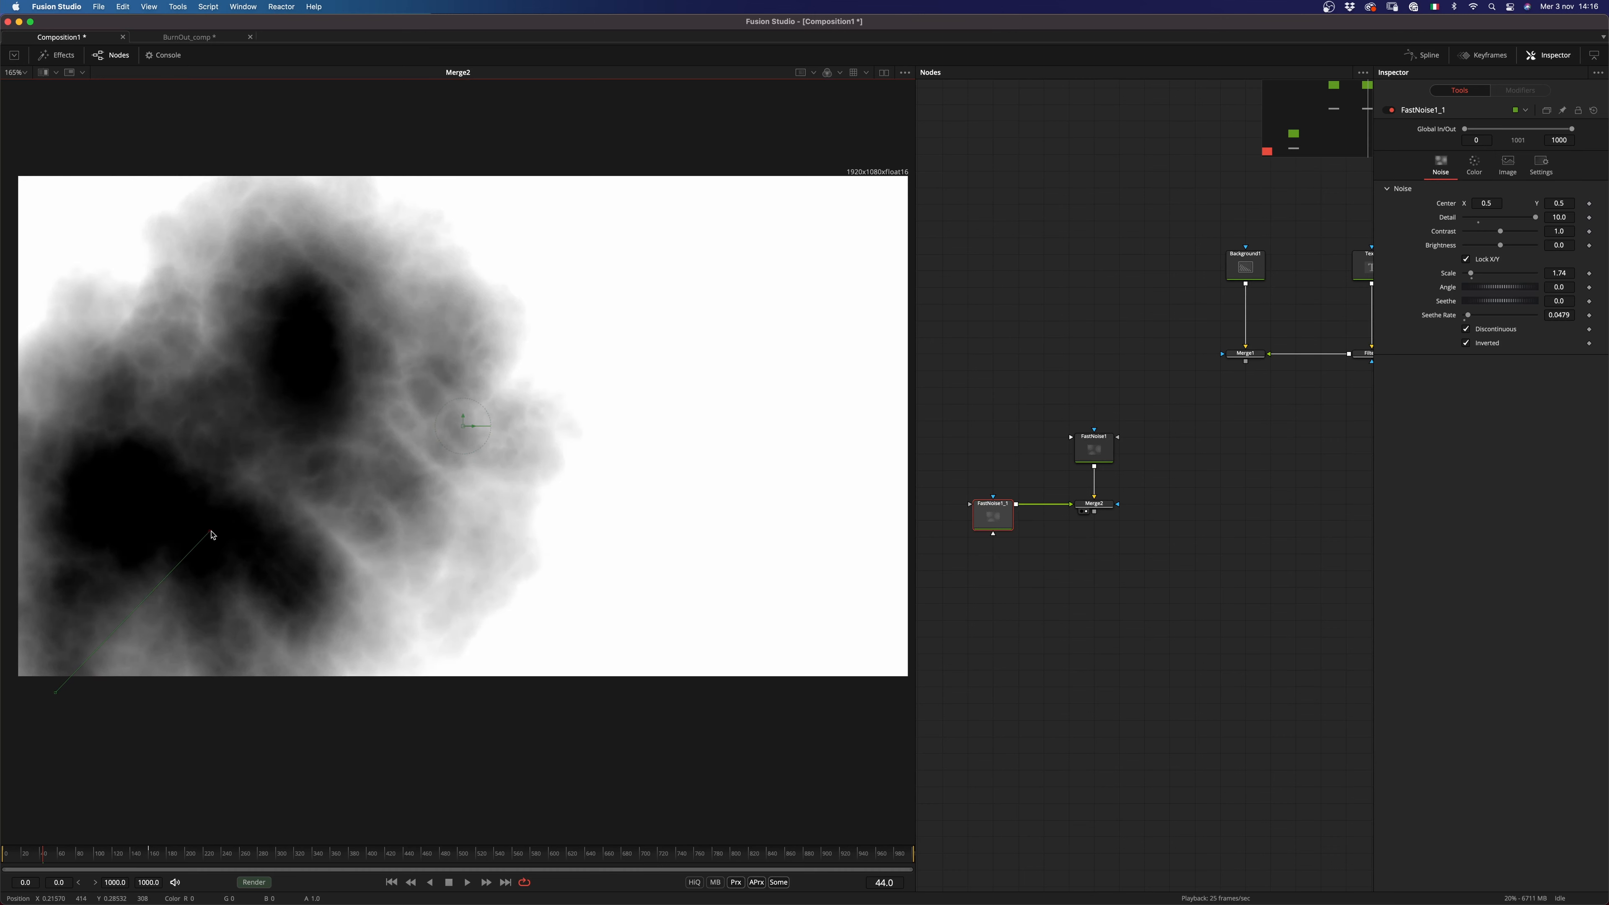
left_click(391, 882)
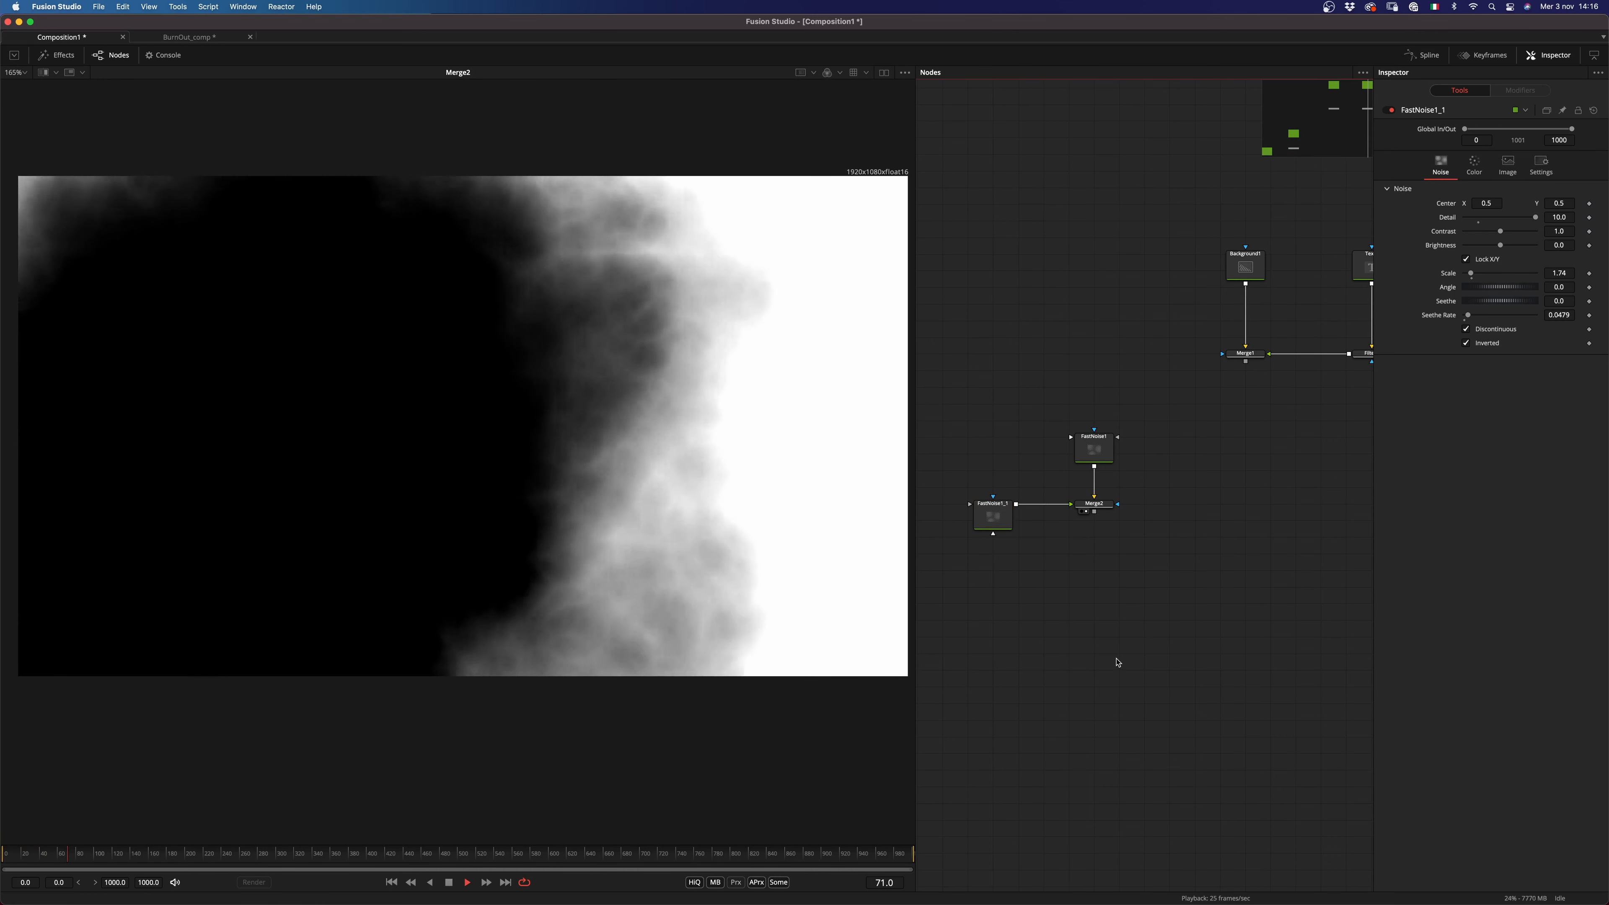
key("space")
Step: Set FastNoise1_1's Seethe to -0.312, Contrast to 0.75 and Brightness to -0.25
left_click(998, 516)
left_click_drag(1500, 302, 1477, 305)
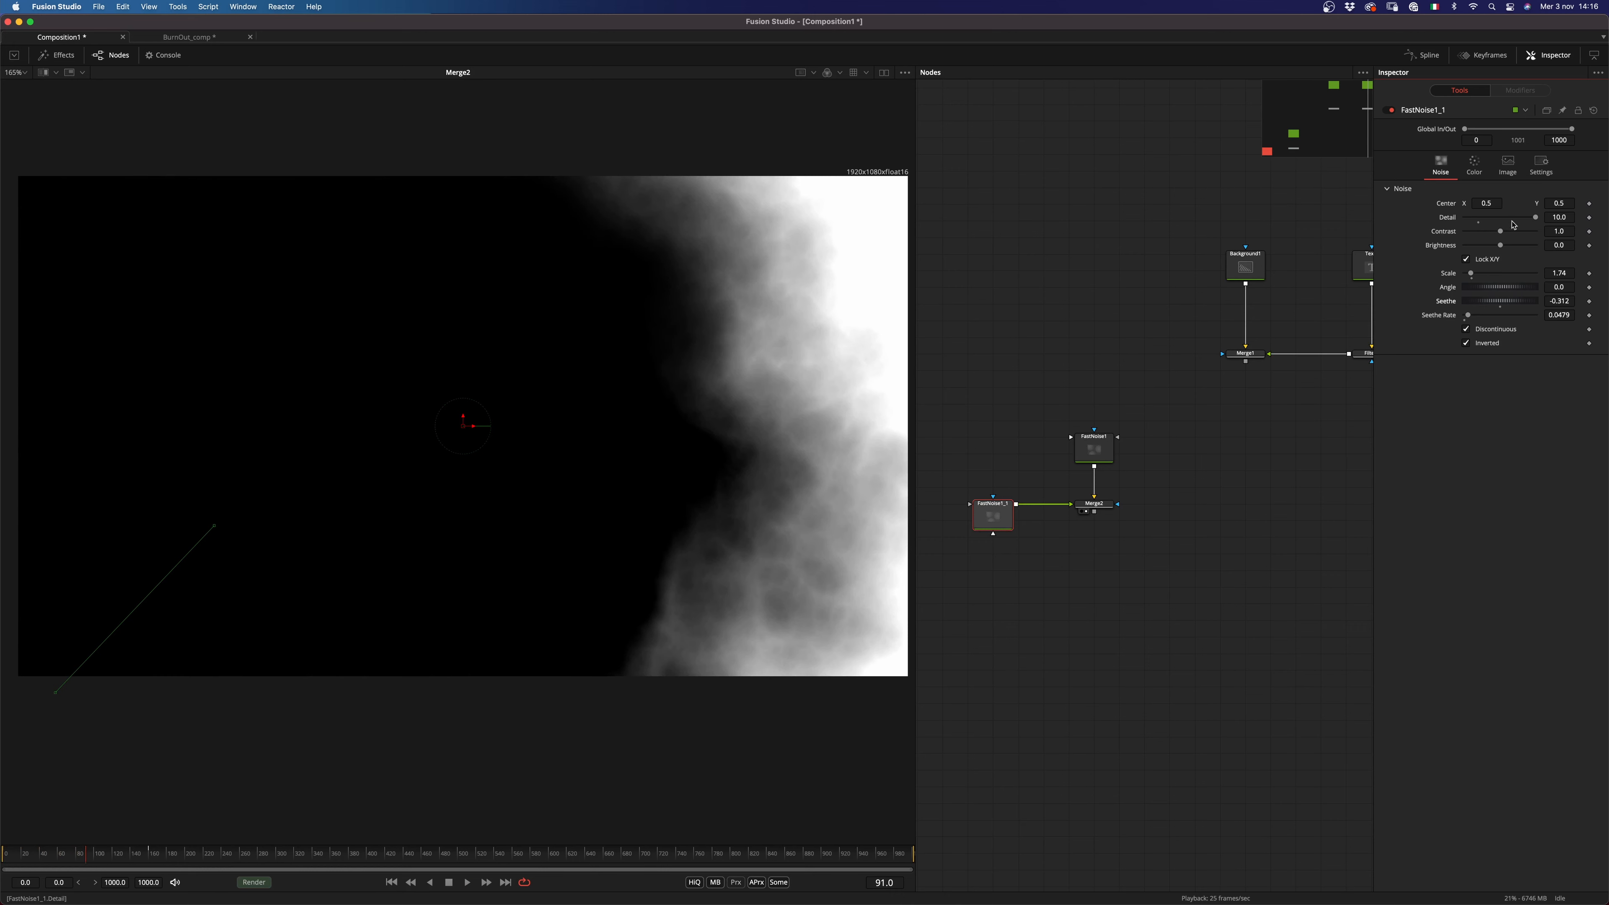
left_click_drag(1500, 235, 1490, 248)
left_click(1246, 527)
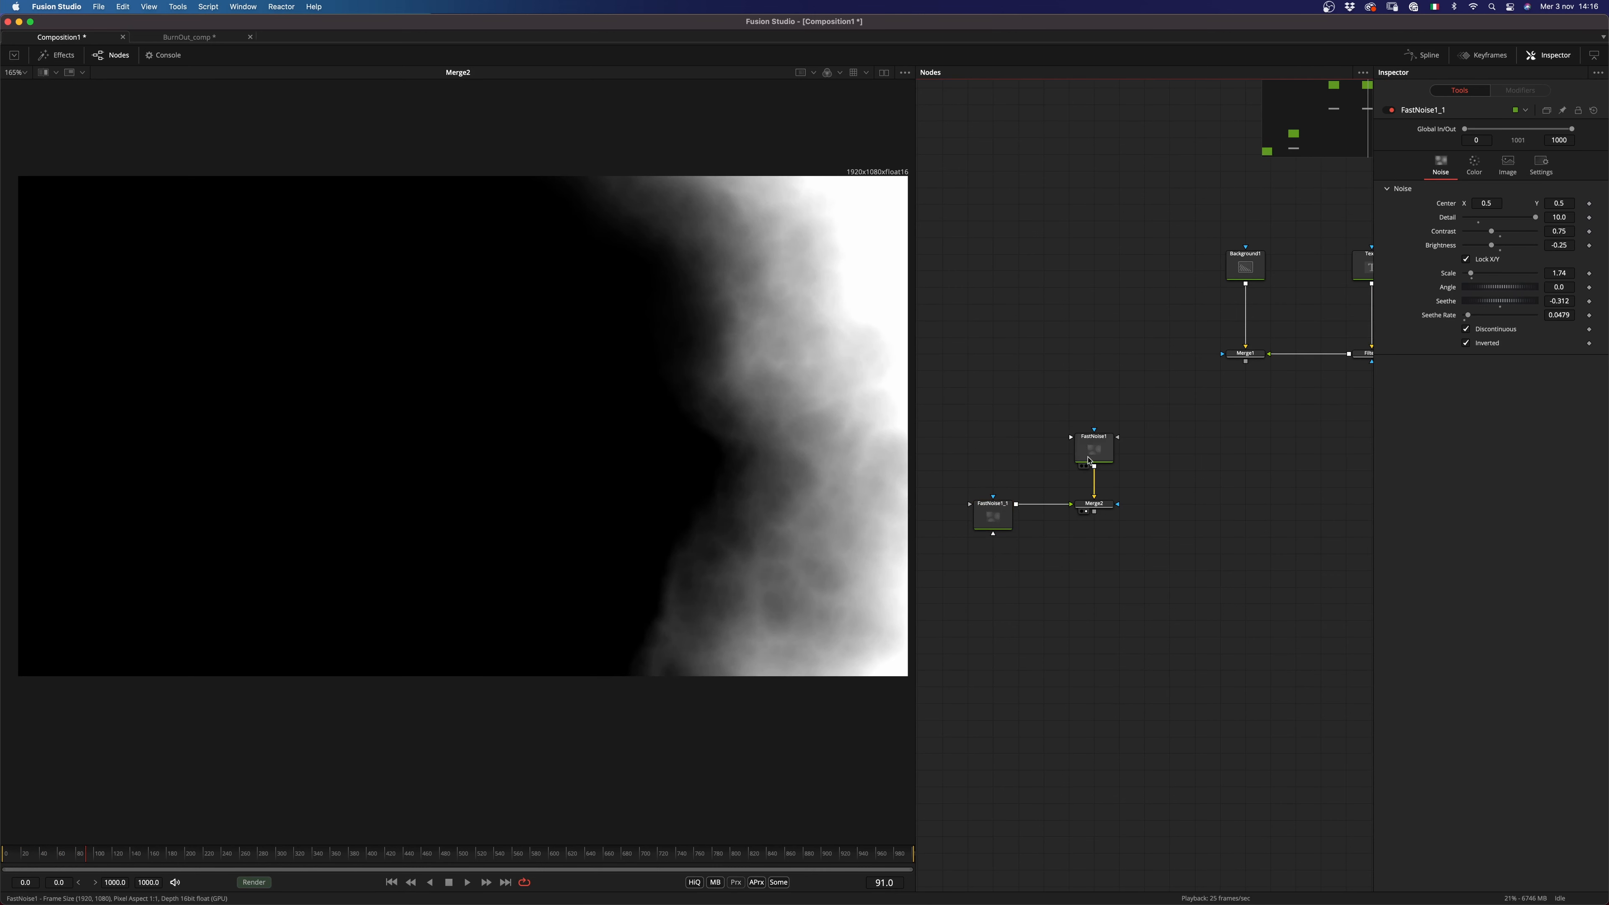
Step: Merge the Merge1 title with the combined noise from Merge2 and set the new merge's Apply Mode to Overlay
scroll(1137, 487, "up", 3)
scroll(1240, 488, "down", 3)
left_click_drag(1186, 495, 1124, 513)
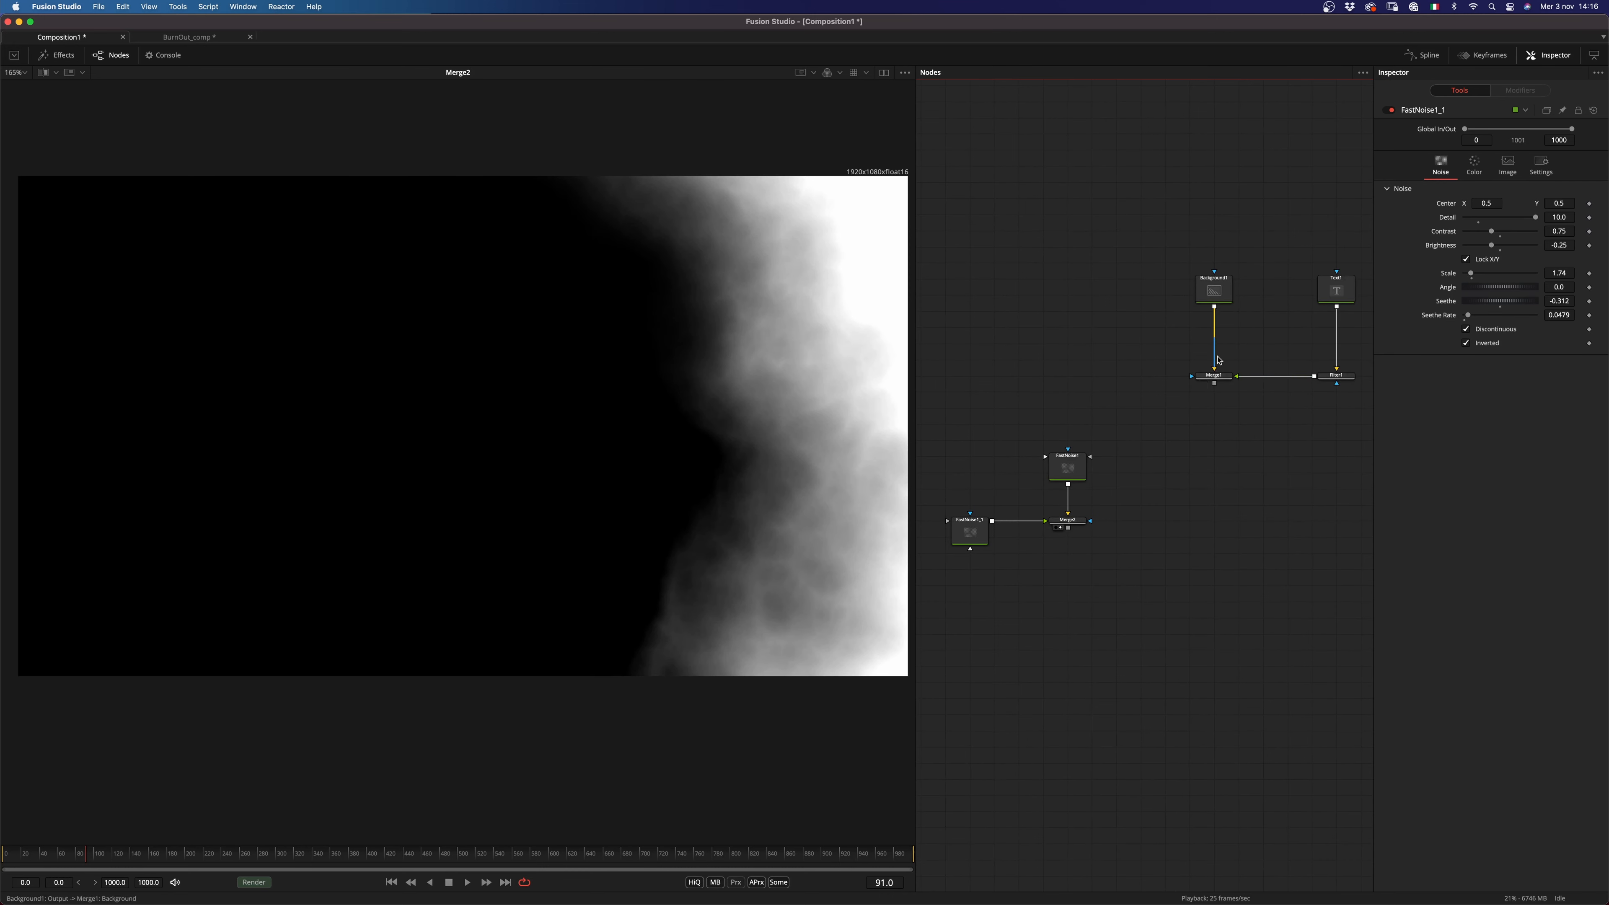
left_click(1208, 383)
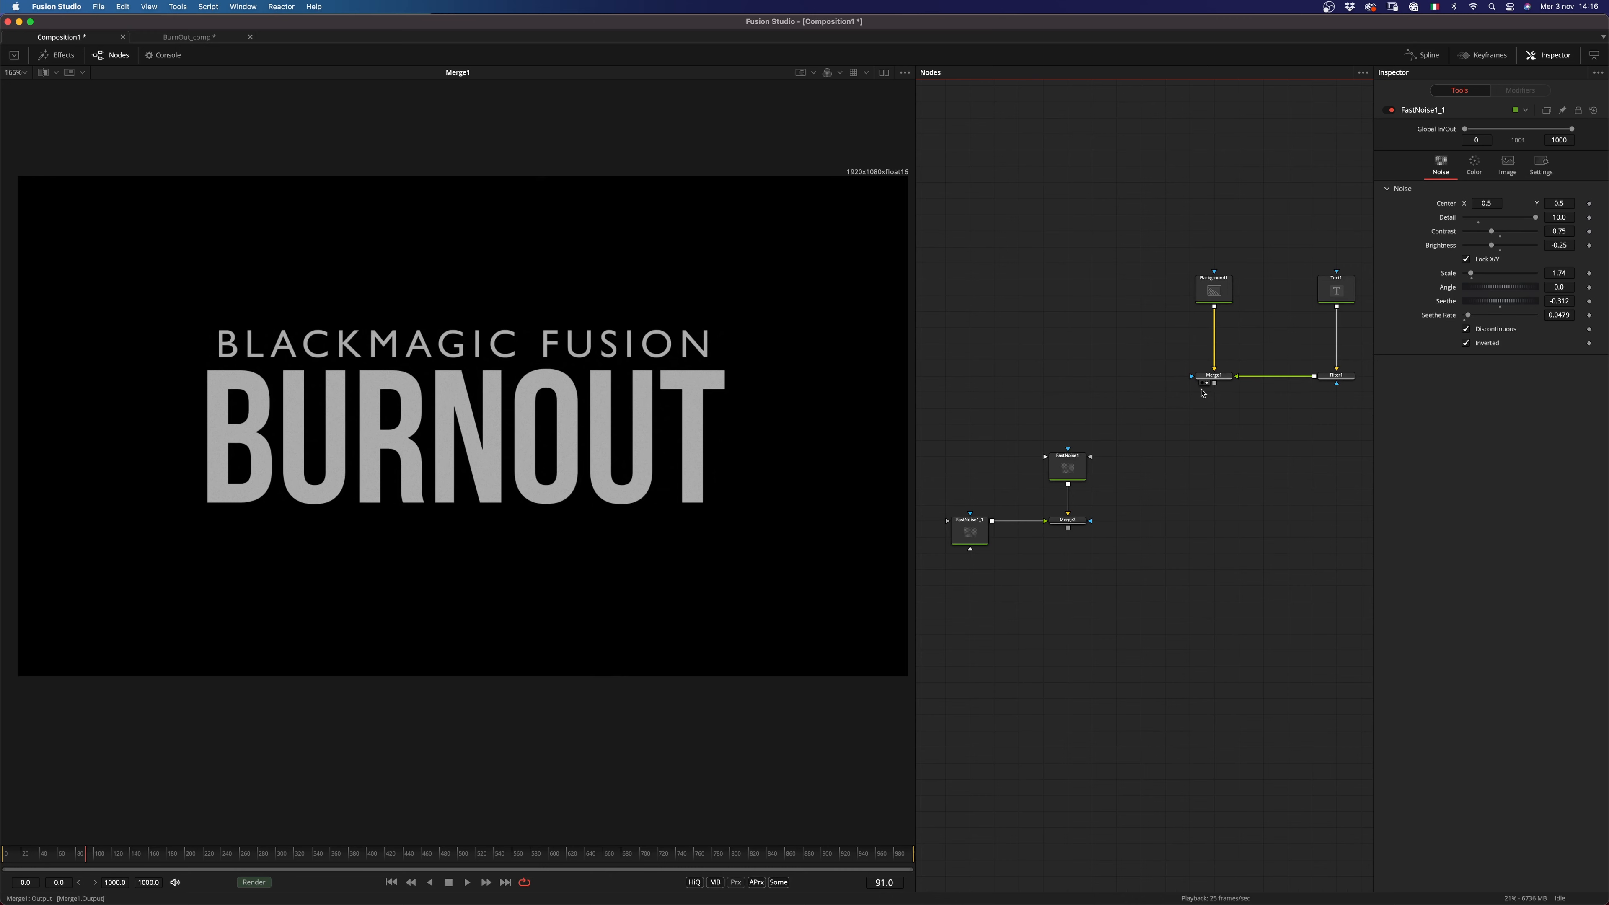
left_click_drag(1214, 382, 1068, 527)
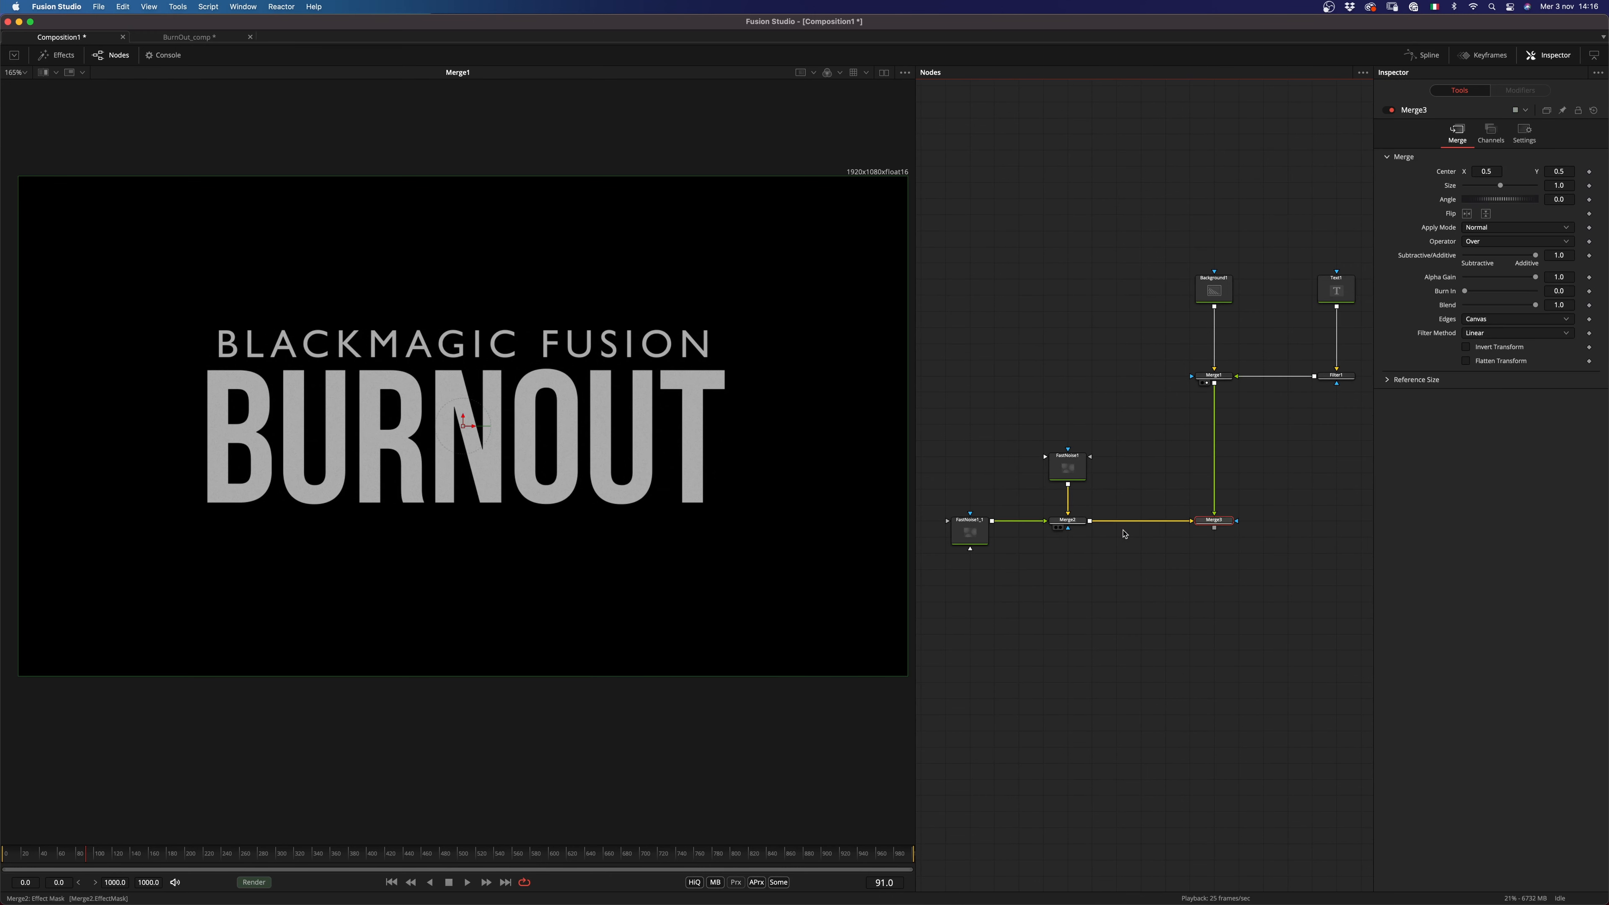
left_click(1206, 527)
left_click(1490, 228)
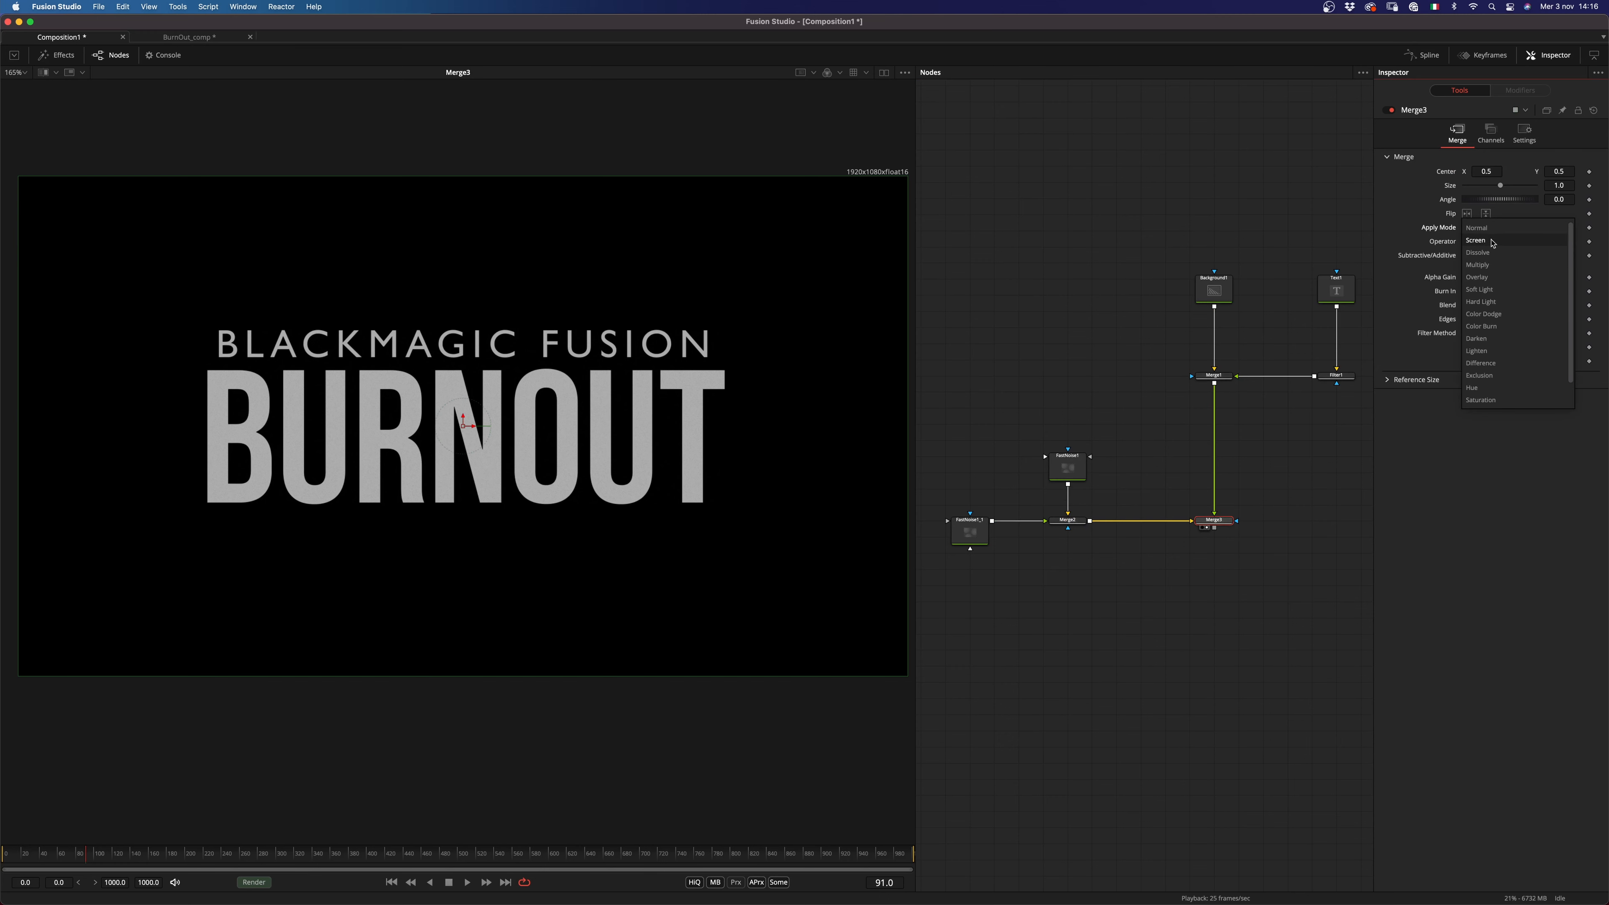
left_click(1477, 278)
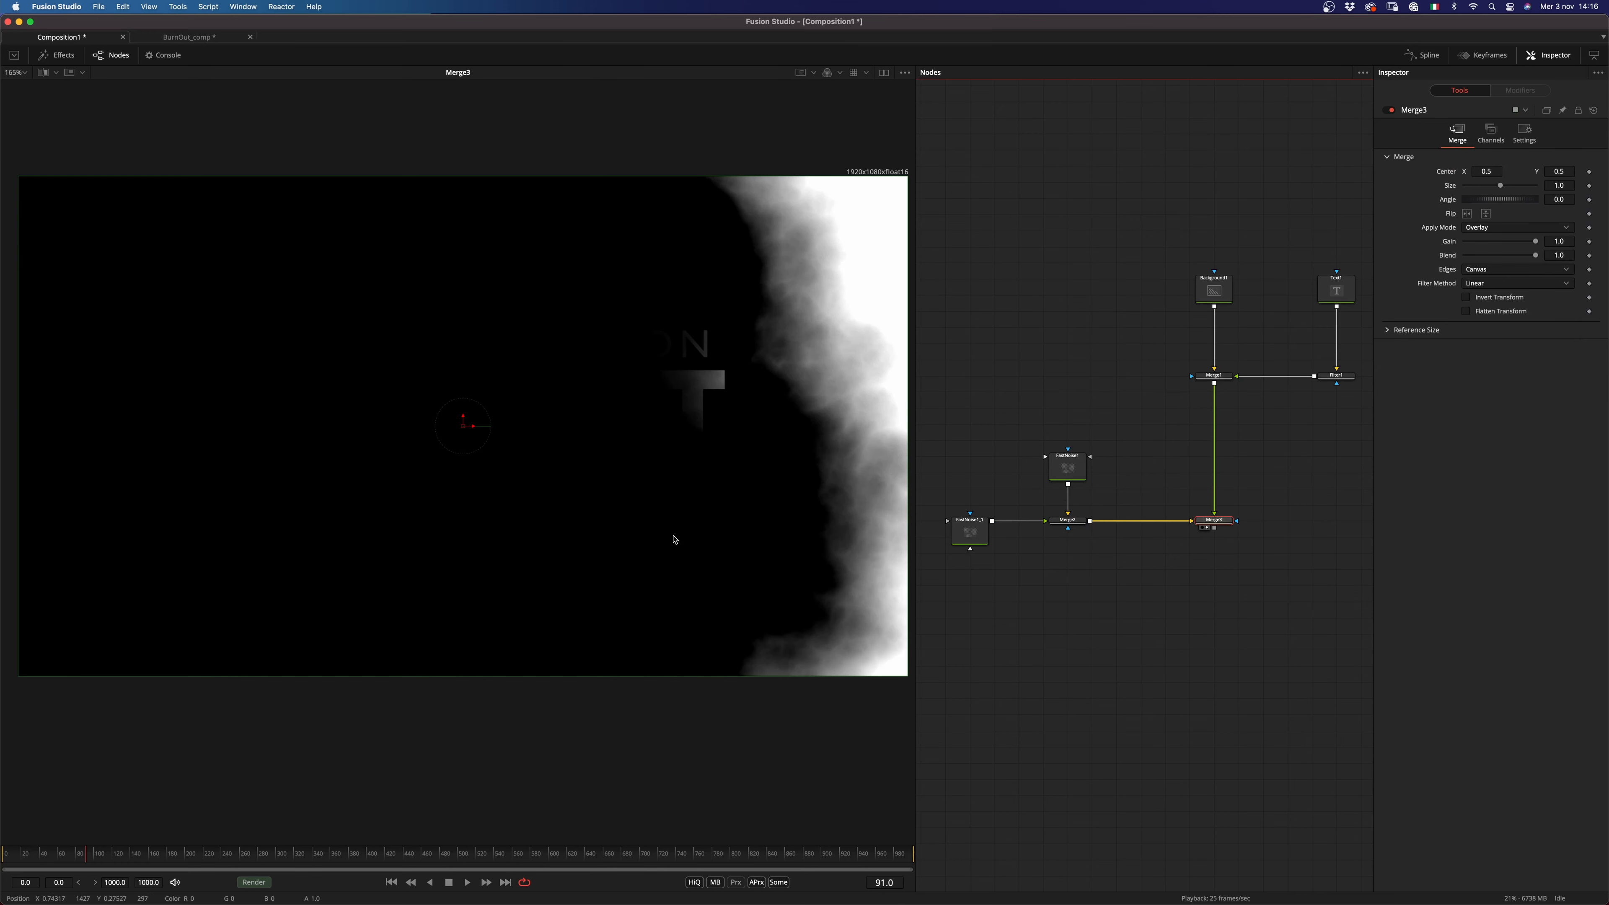
Step: Play the overlaid title from the first frame and end the render range at frame 150
left_click(391, 882)
left_click(1074, 669)
key("space")
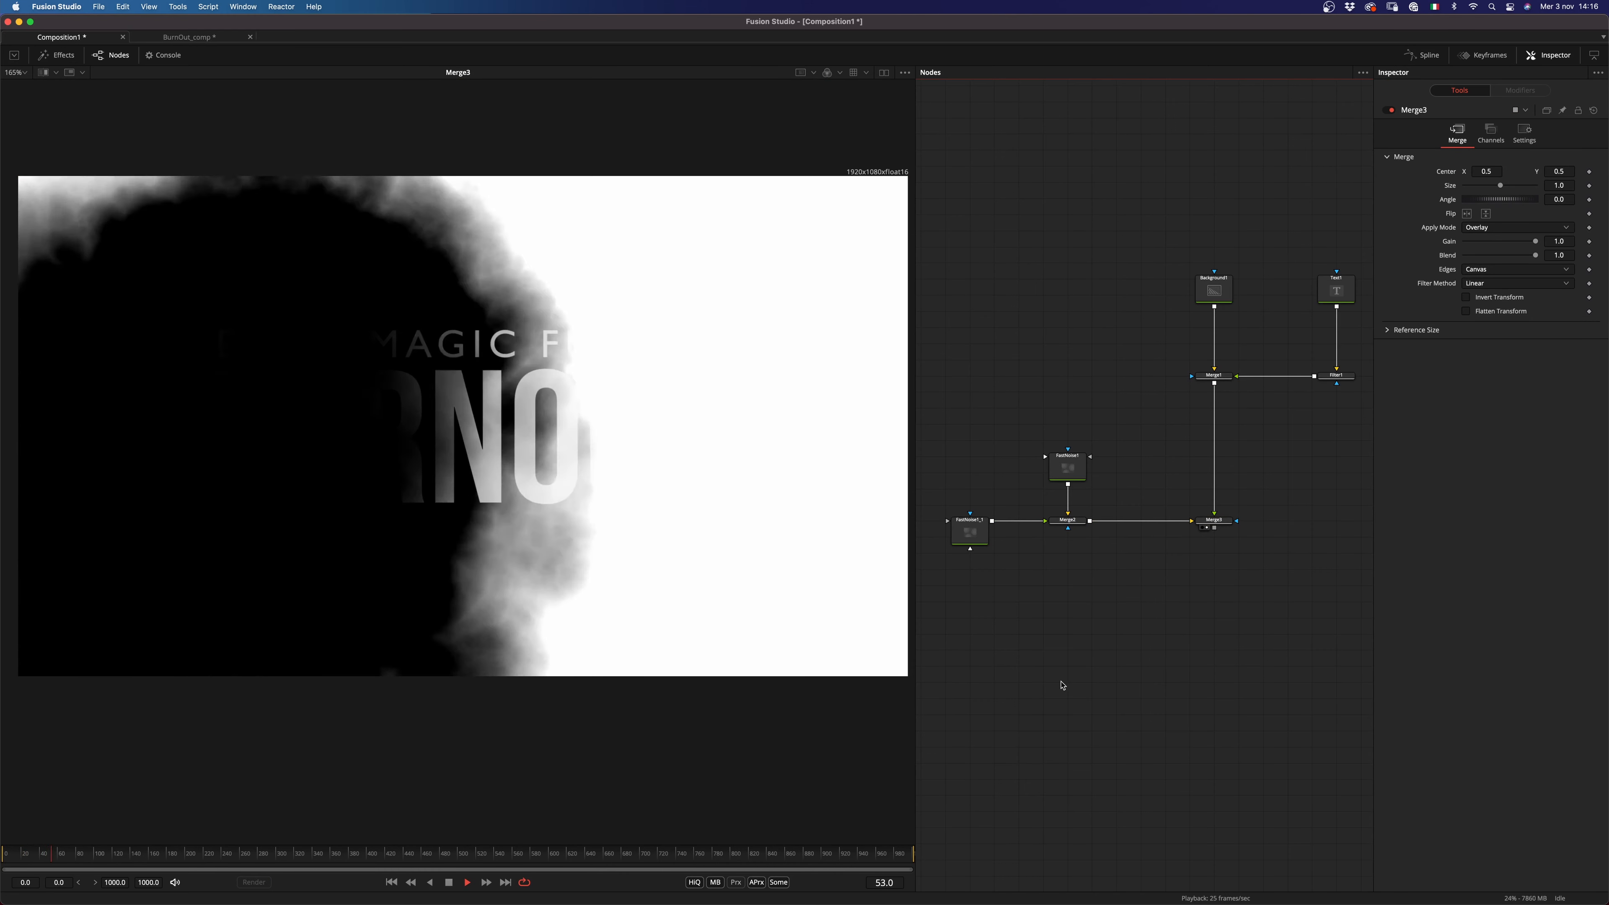
key("space")
key("space")
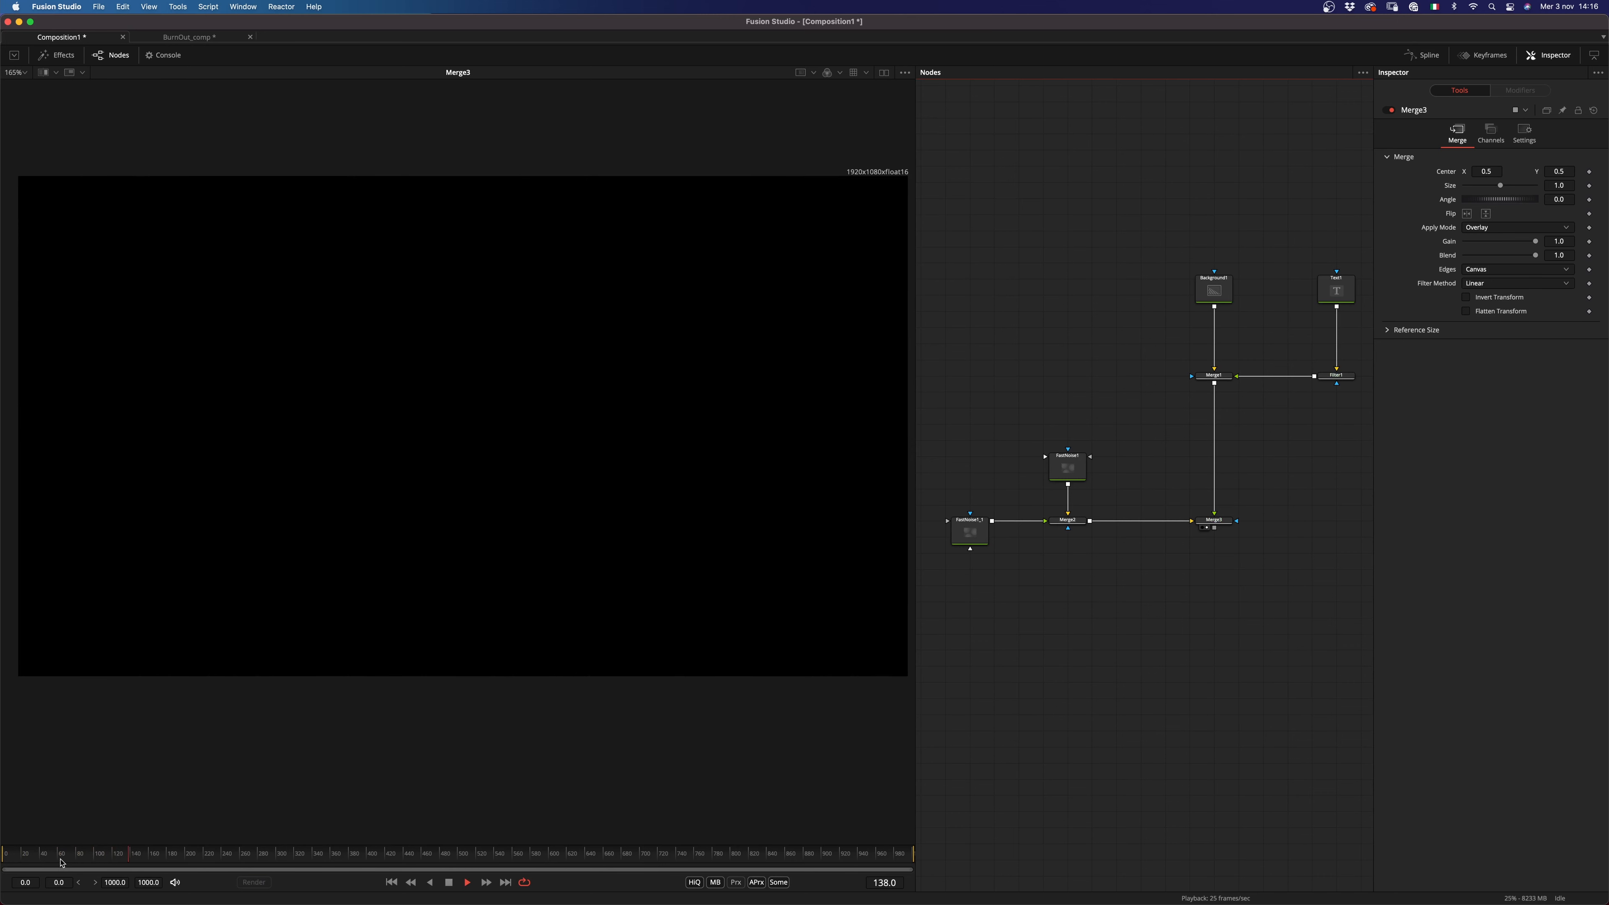
key("space")
Step: Insert a BrightnessContrast node directly after Merge1
left_click(1218, 378)
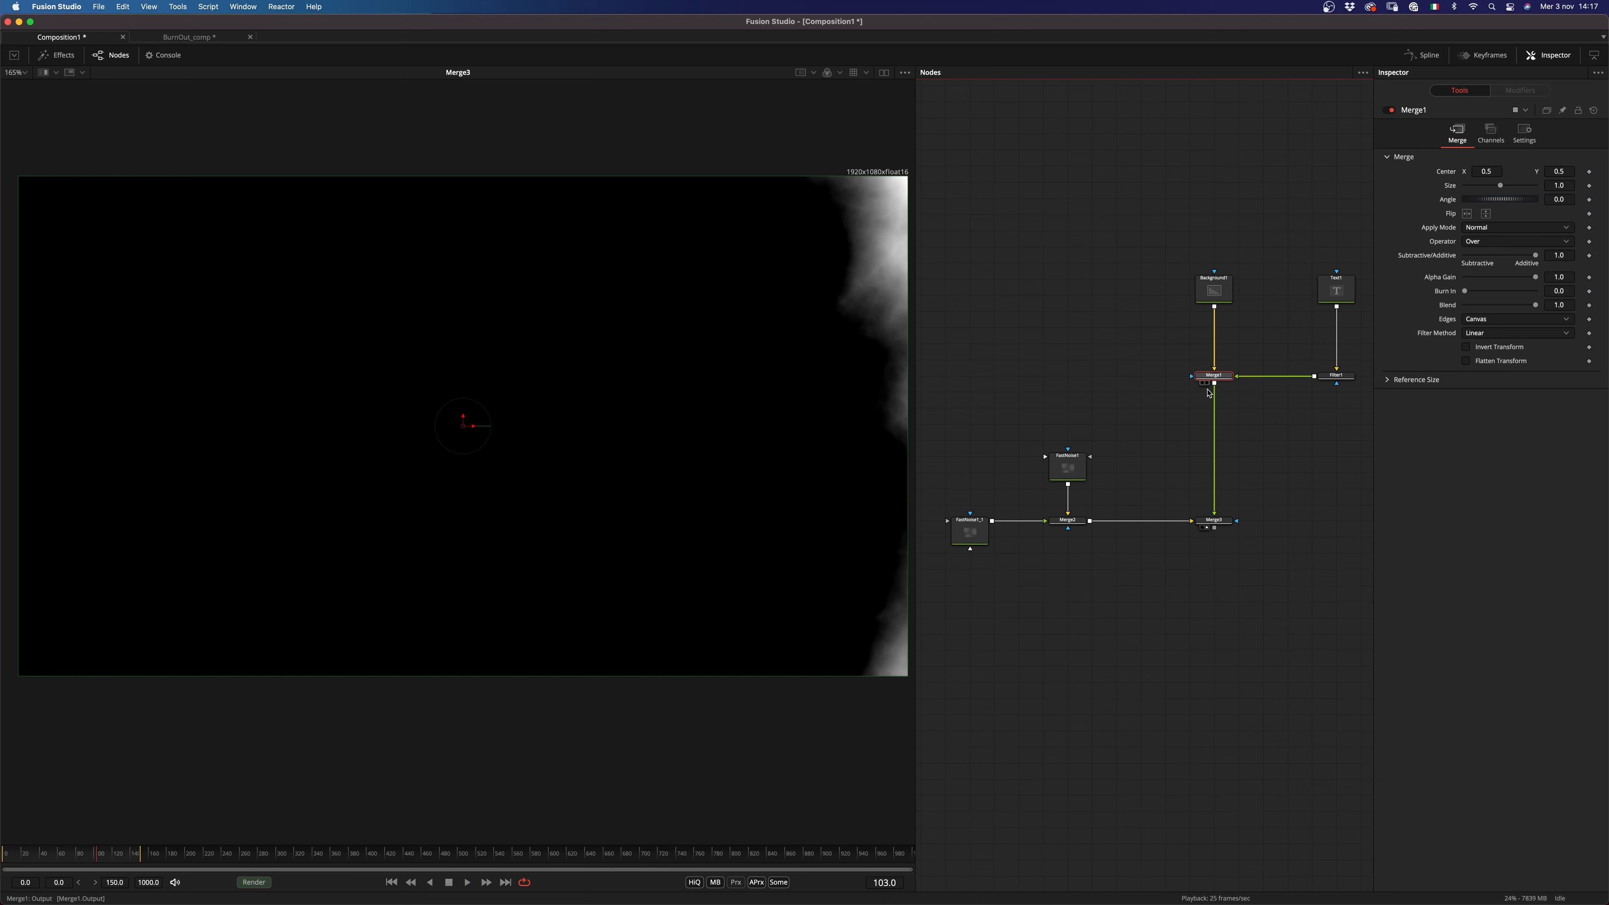
key("shift+space")
type("bc")
key("Return")
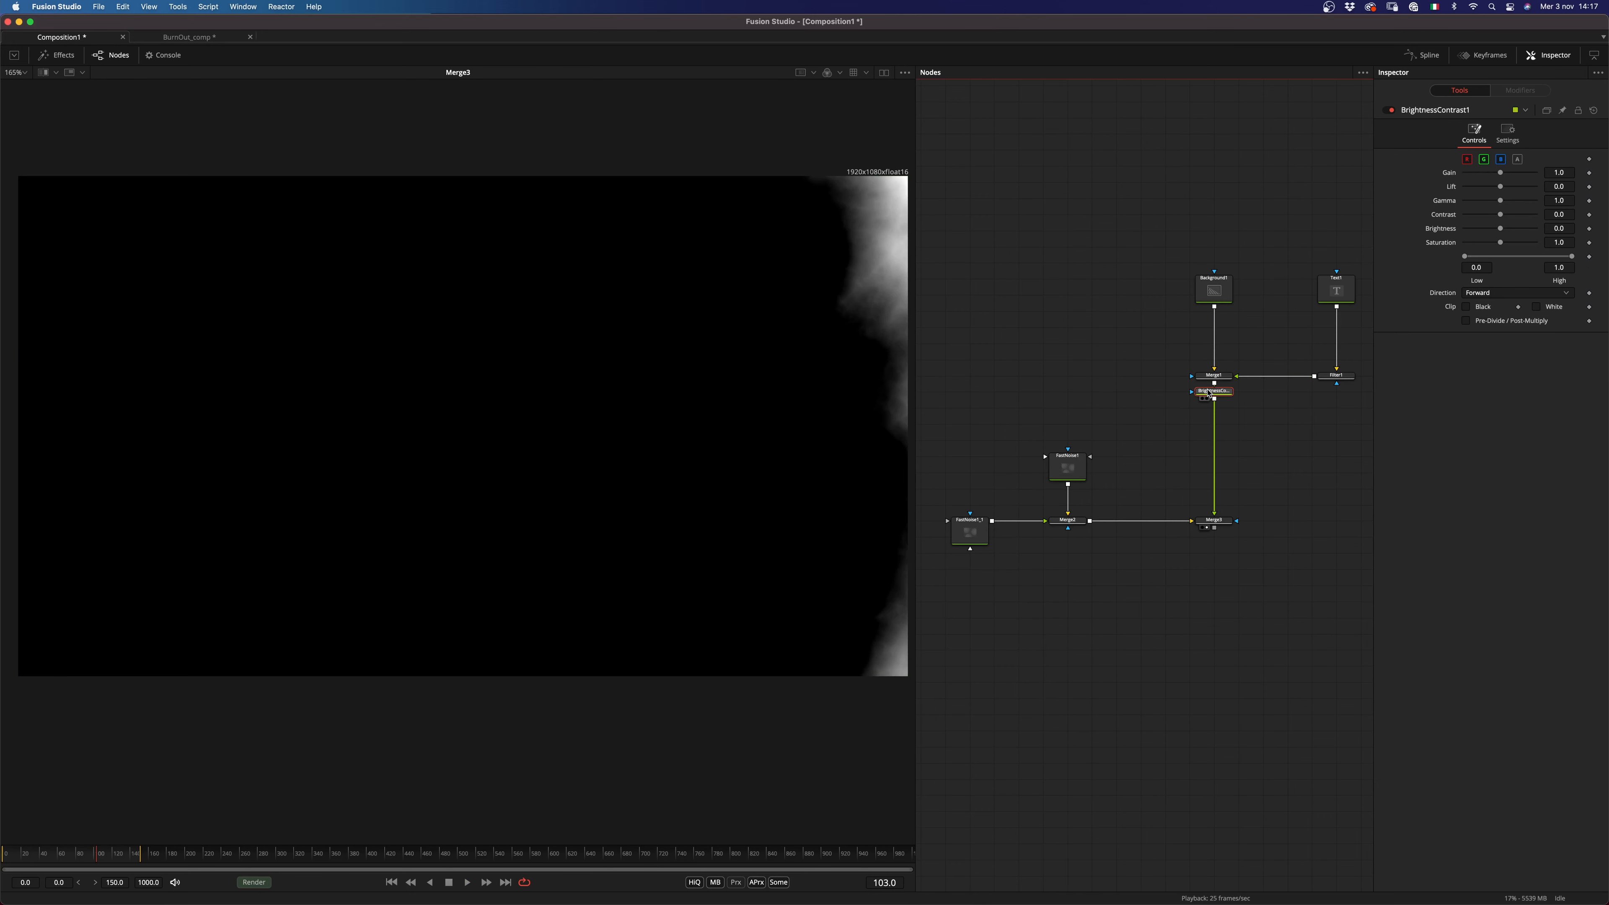
Step: Add a Blur node between BrightnessContrast1 and Merge3, and space the nodes along the connection
key("shift+space")
type("bc")
key("BackSpace")
key("BackSpace")
type("blur")
key("Return")
left_click_drag(1232, 408, 1231, 457)
left_click_drag(1229, 398, 1228, 414)
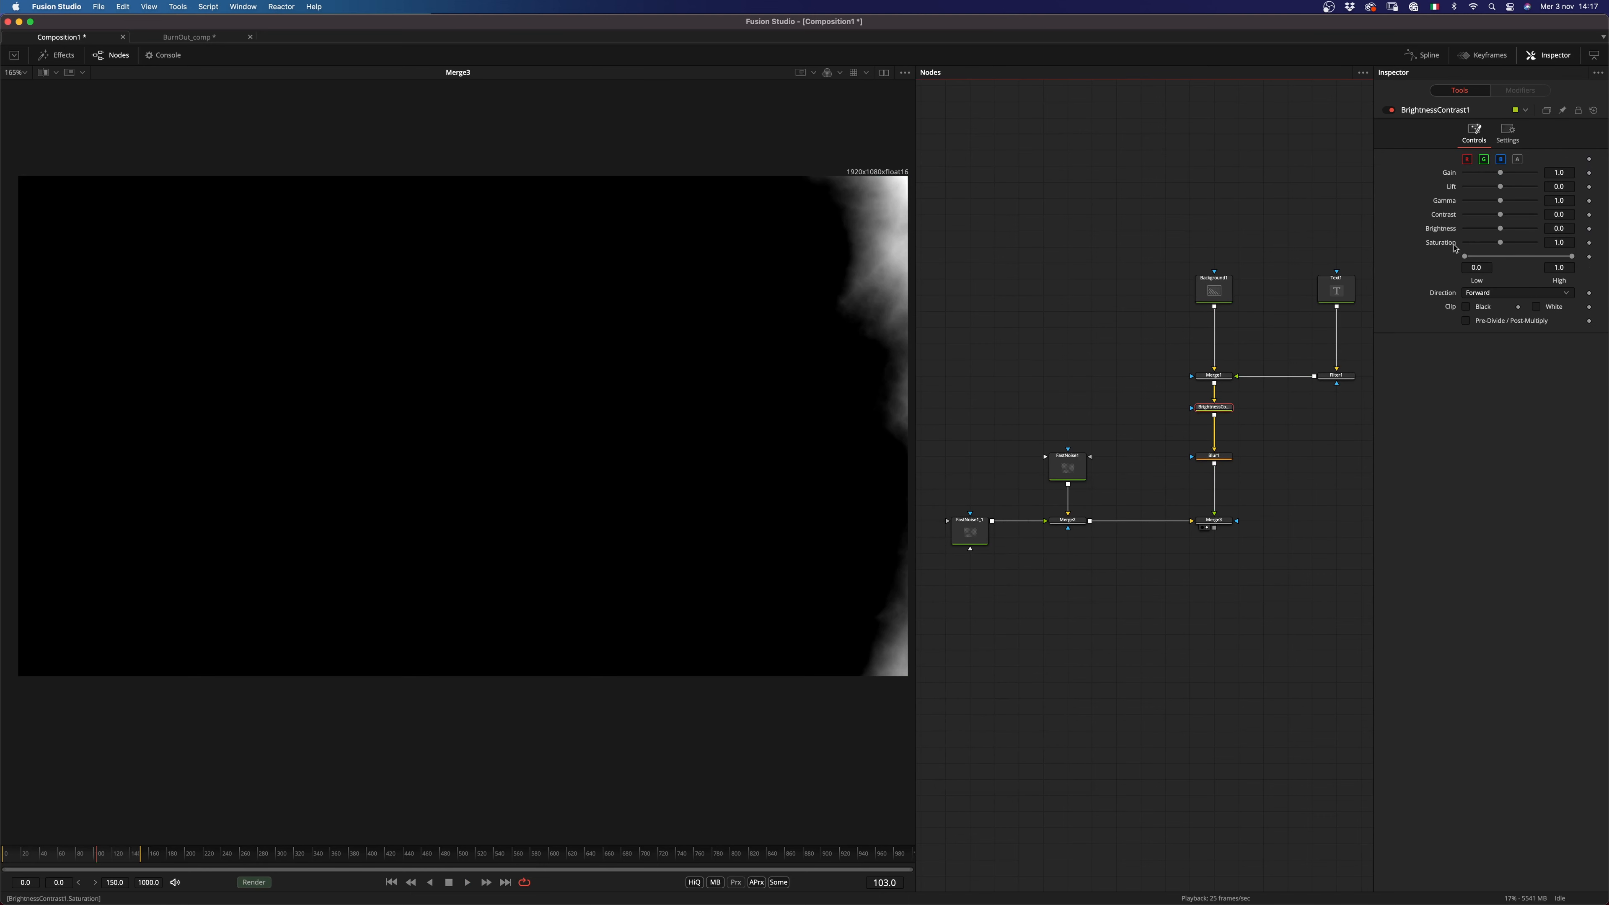
Step: Set BrightnessContrast1's Saturation to 0 and adjust its spacing and the Blur node's below Merge1
left_click_drag(1500, 245, 1478, 245)
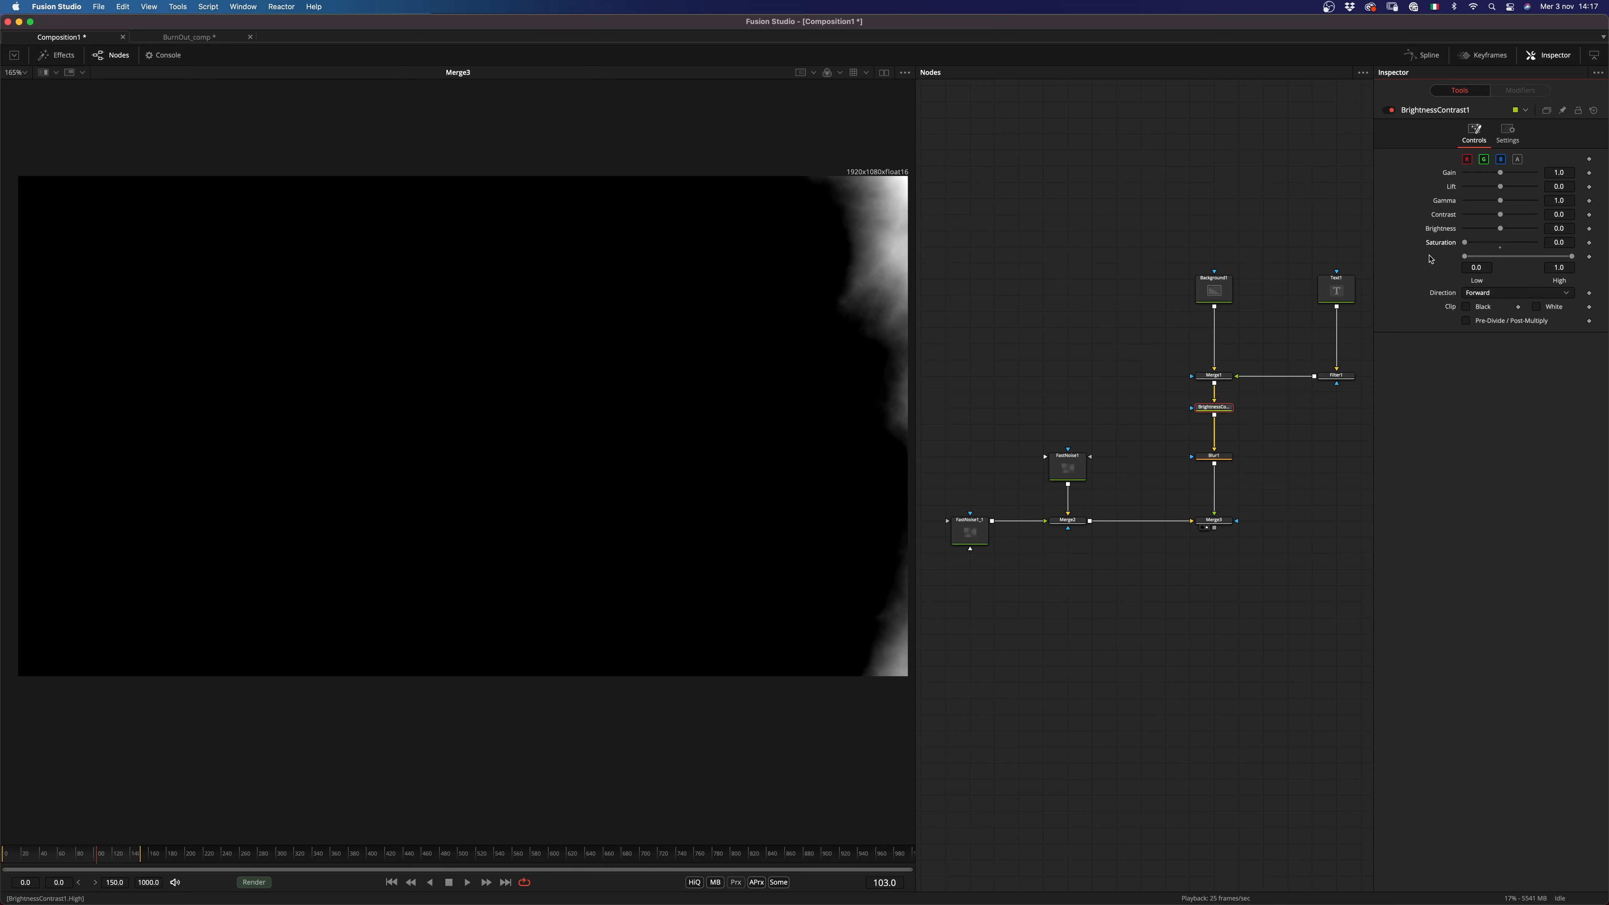
left_click_drag(1229, 410, 1231, 420)
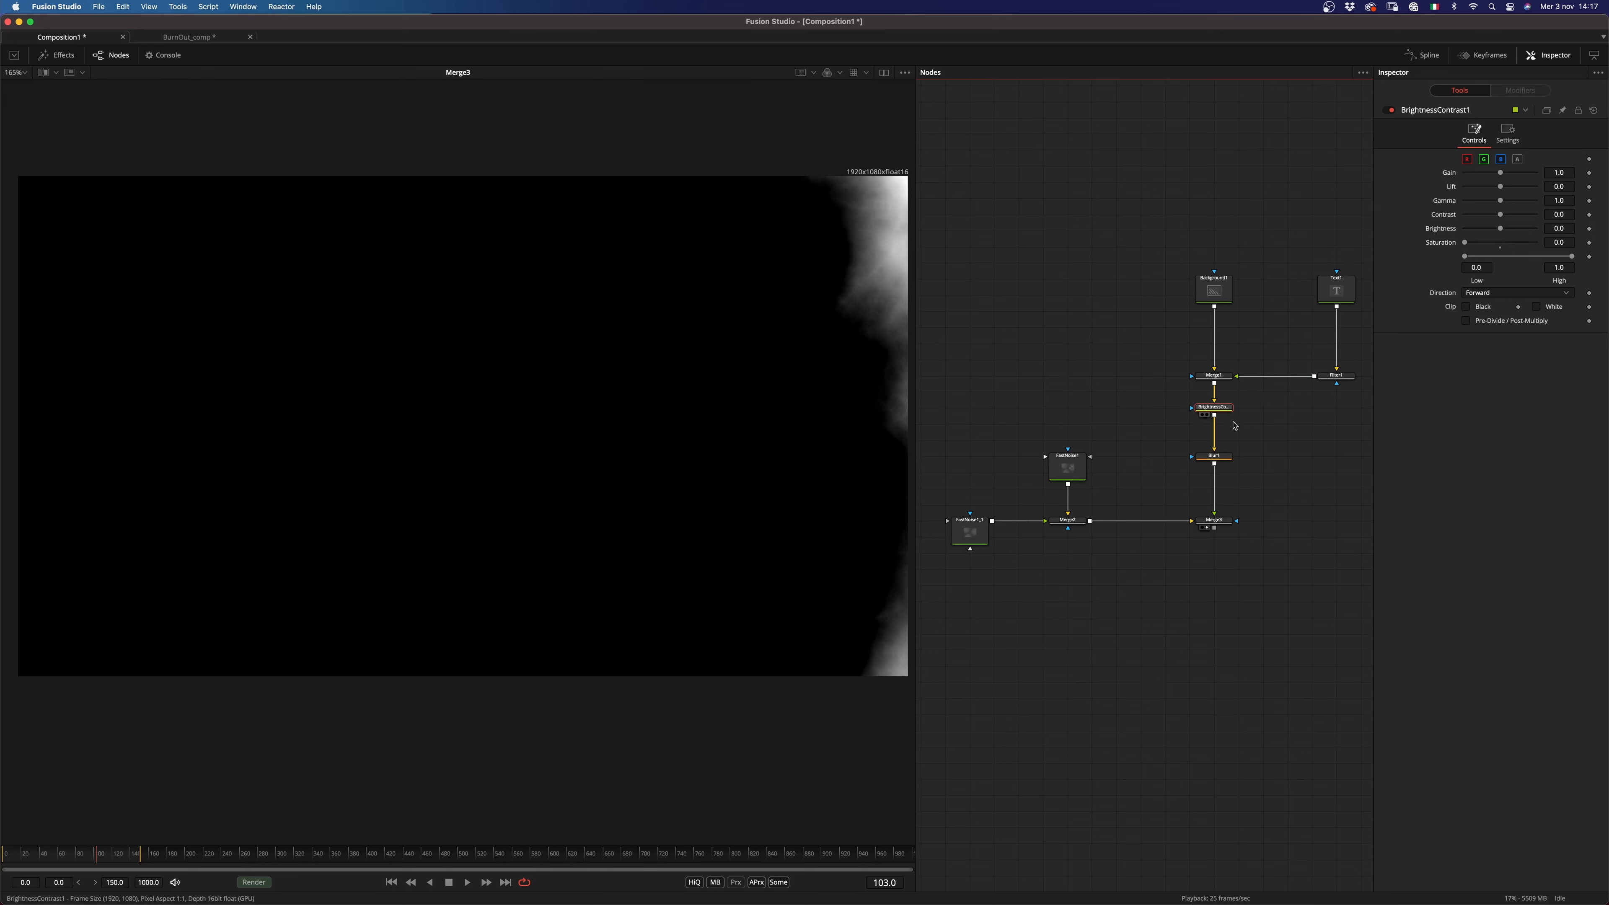
left_click_drag(1231, 420, 1231, 427)
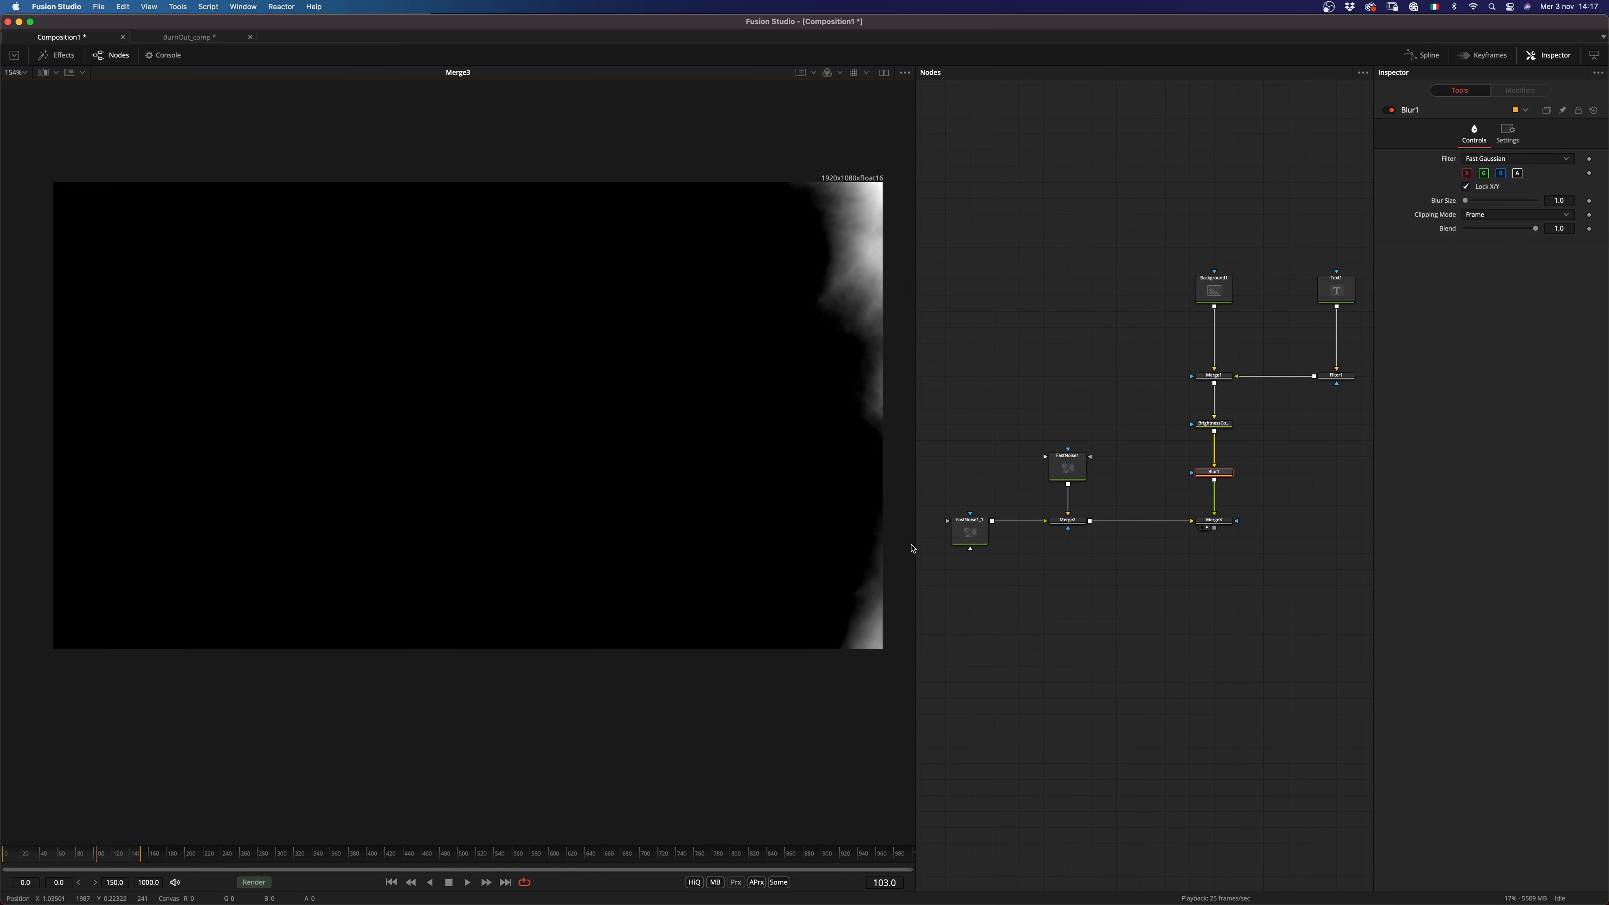
left_click(1222, 476)
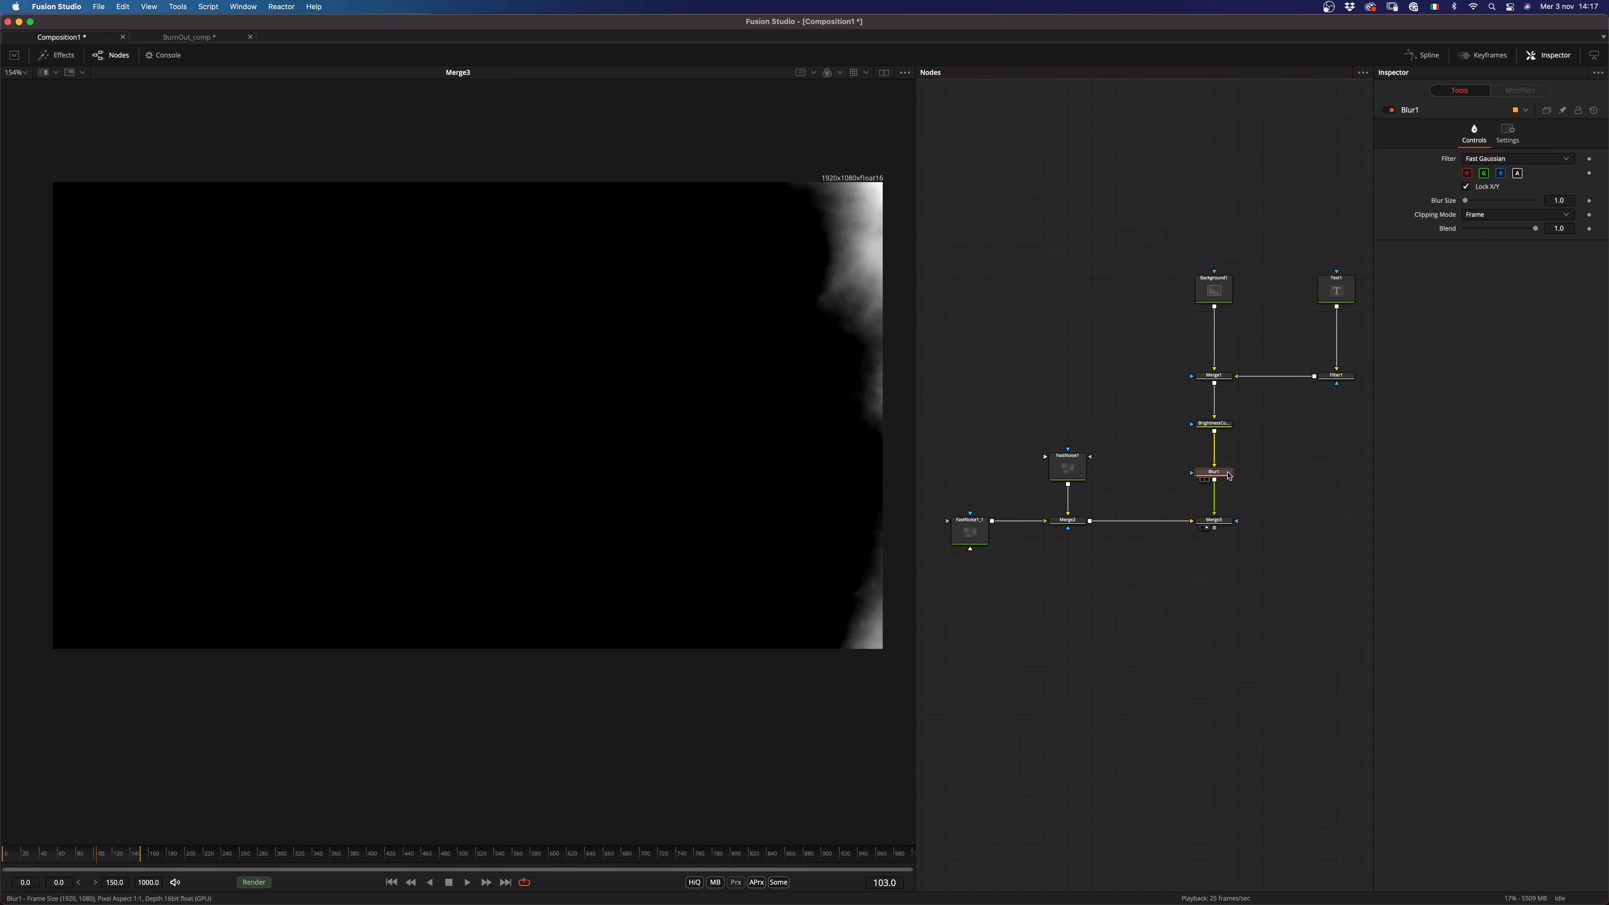
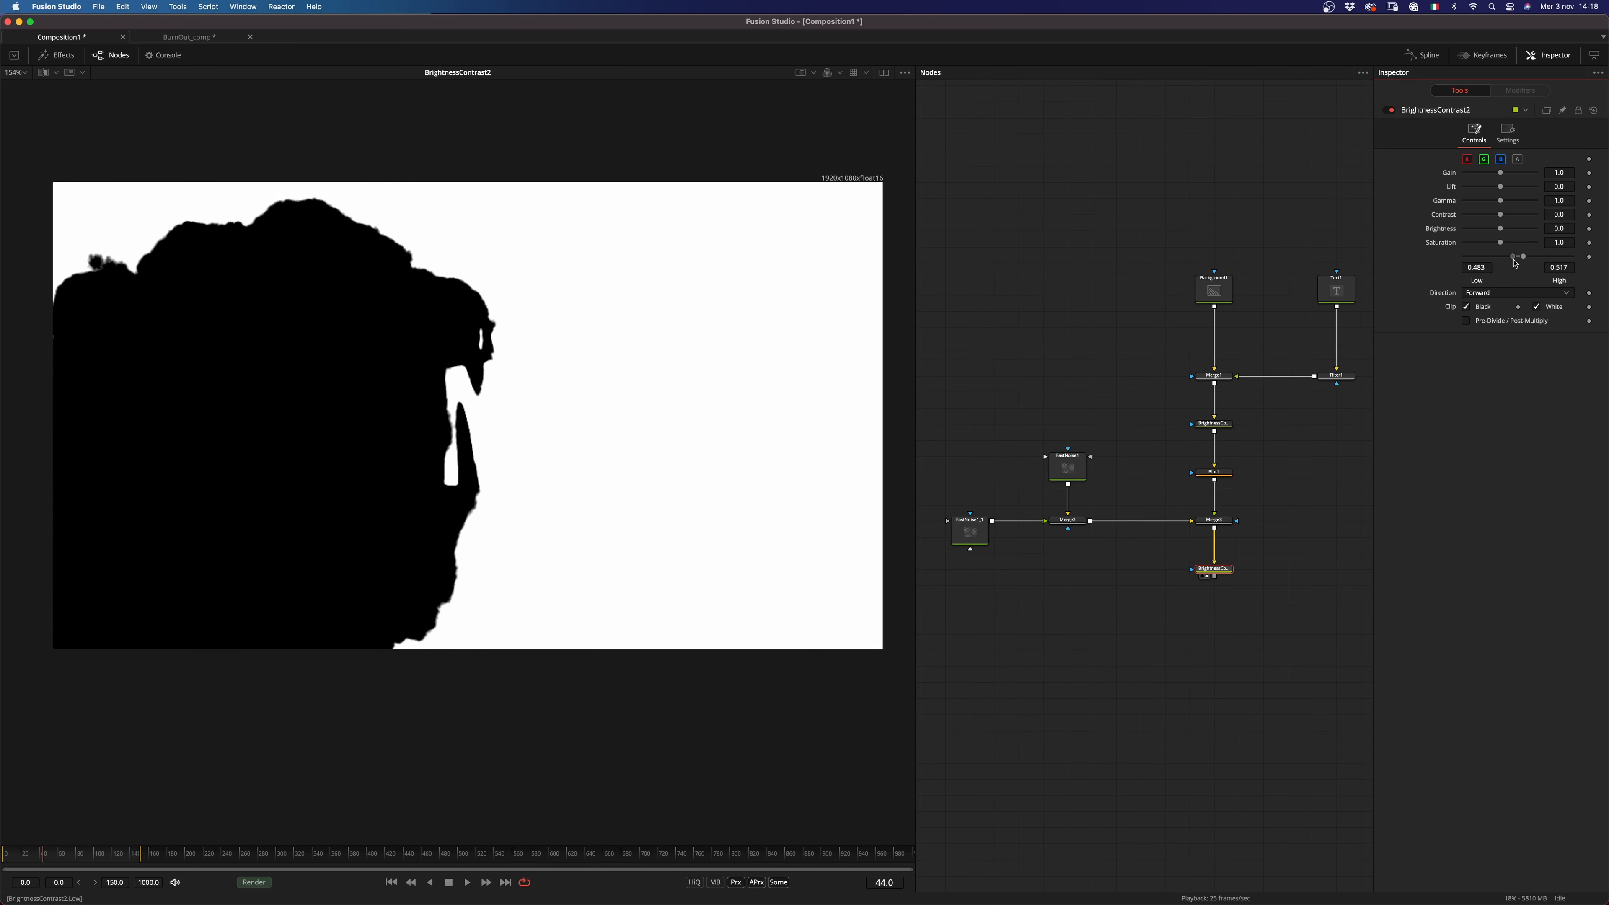
Step: Narrow BrightnessContrast2's range to Low 0.489 and High 0.511, checking the hard burn edge up close and in playback
left_click_drag(1513, 259, 1514, 259)
scroll(510, 424, "up", 5)
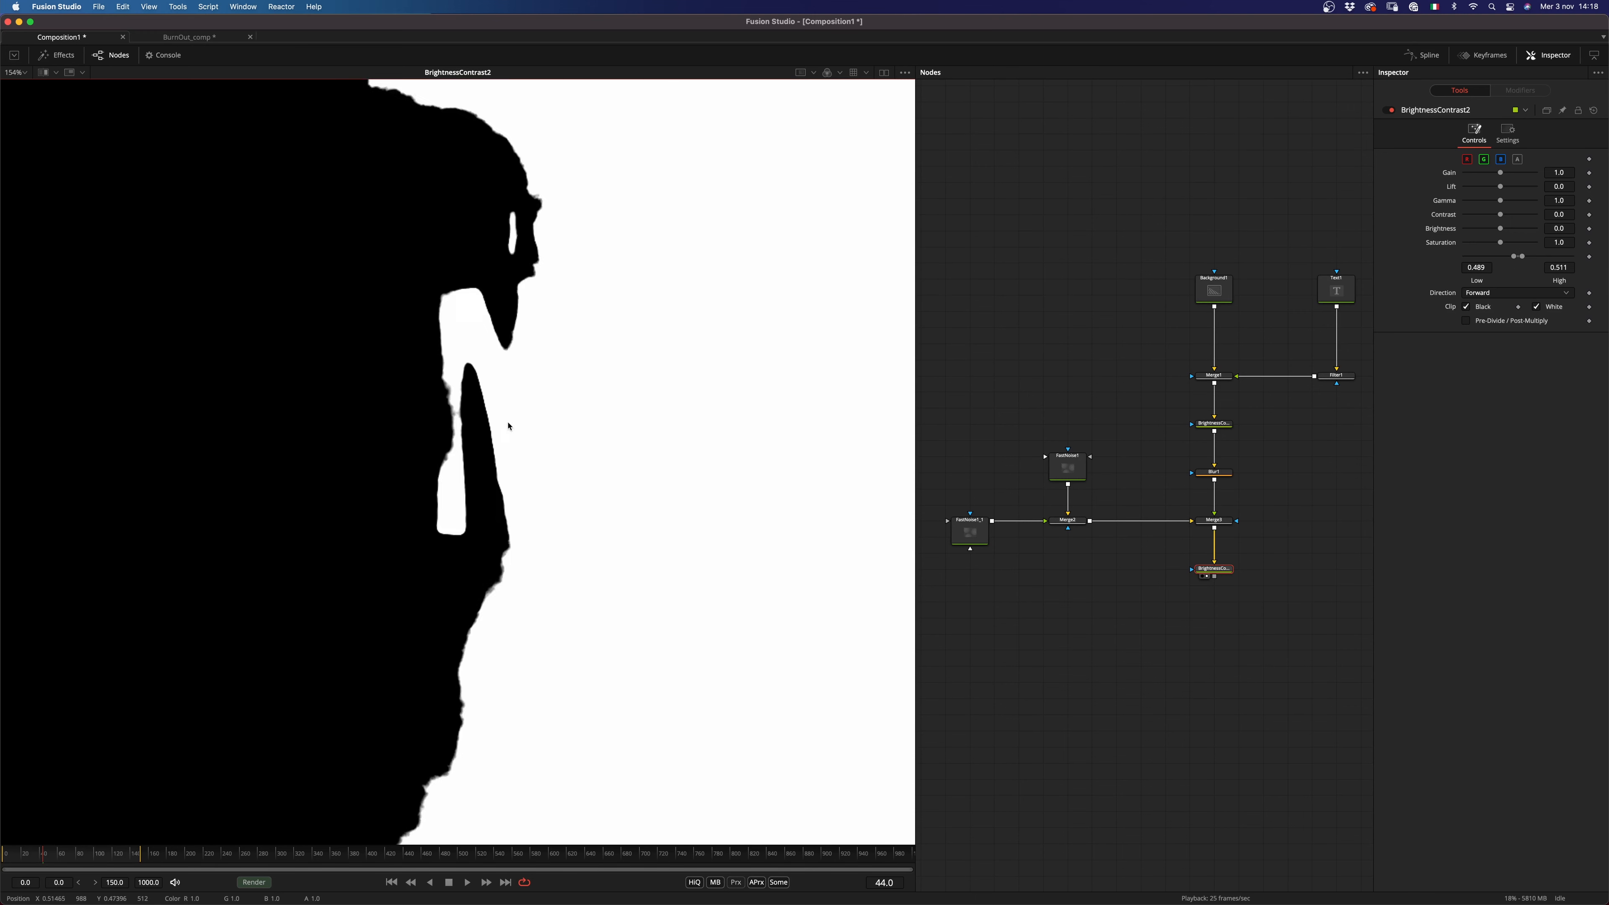
key("space")
scroll(510, 424, "down", 8)
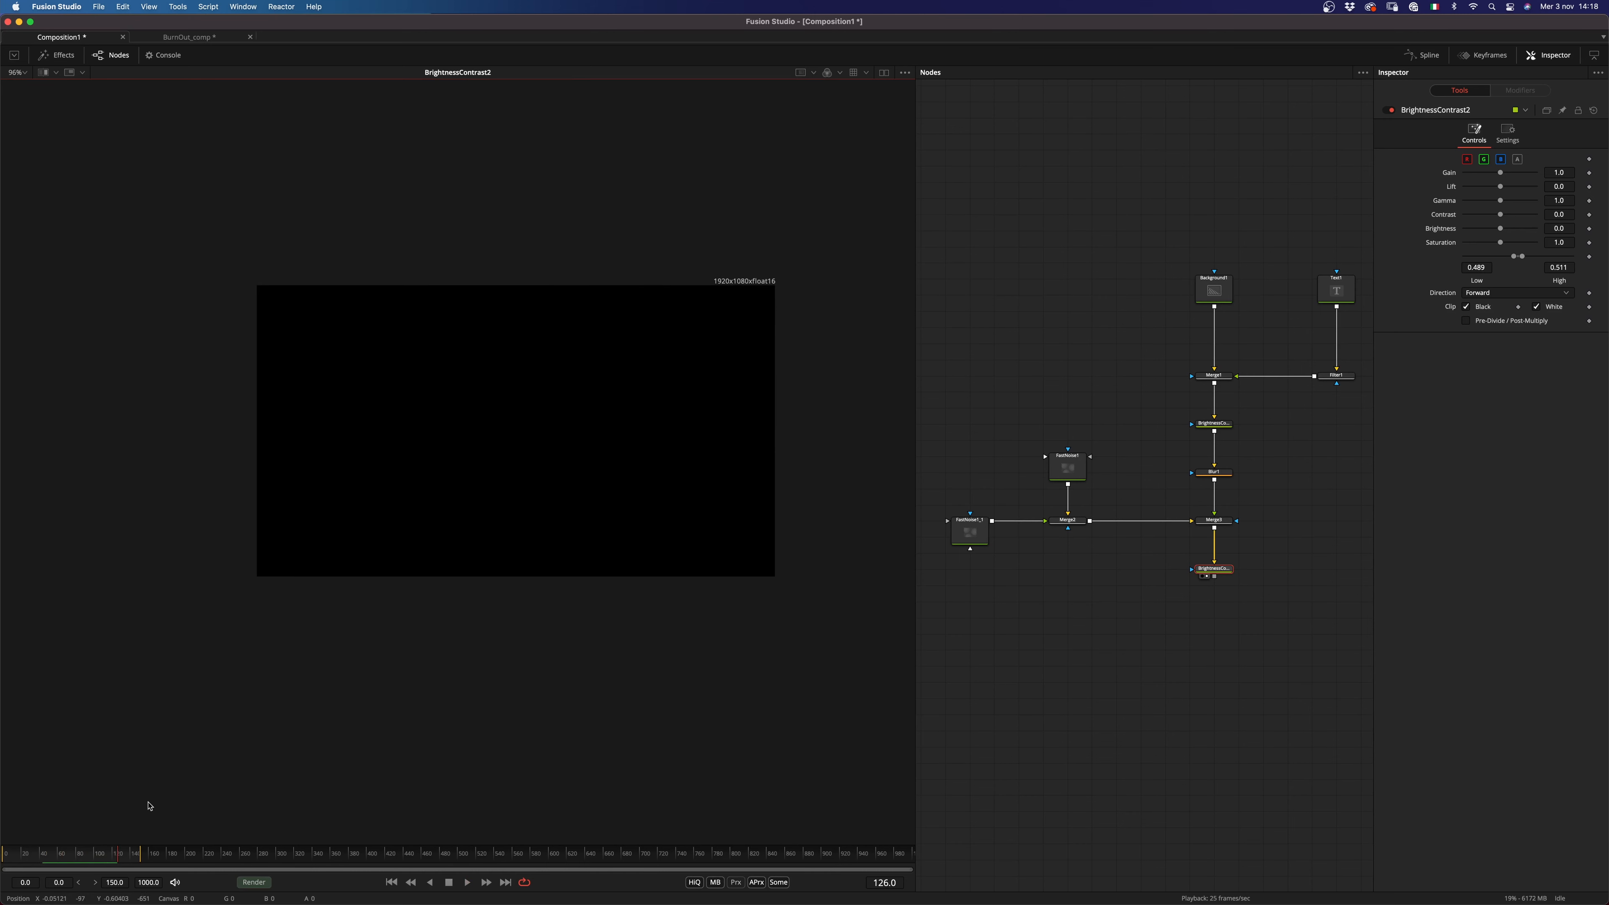
left_click_drag(118, 853, 4, 853)
key("space")
key("space")
scroll(464, 486, "up", 5)
Step: Set Blur1's Blur Size to 6, checking the melting letter edges in playback
left_click(1220, 469)
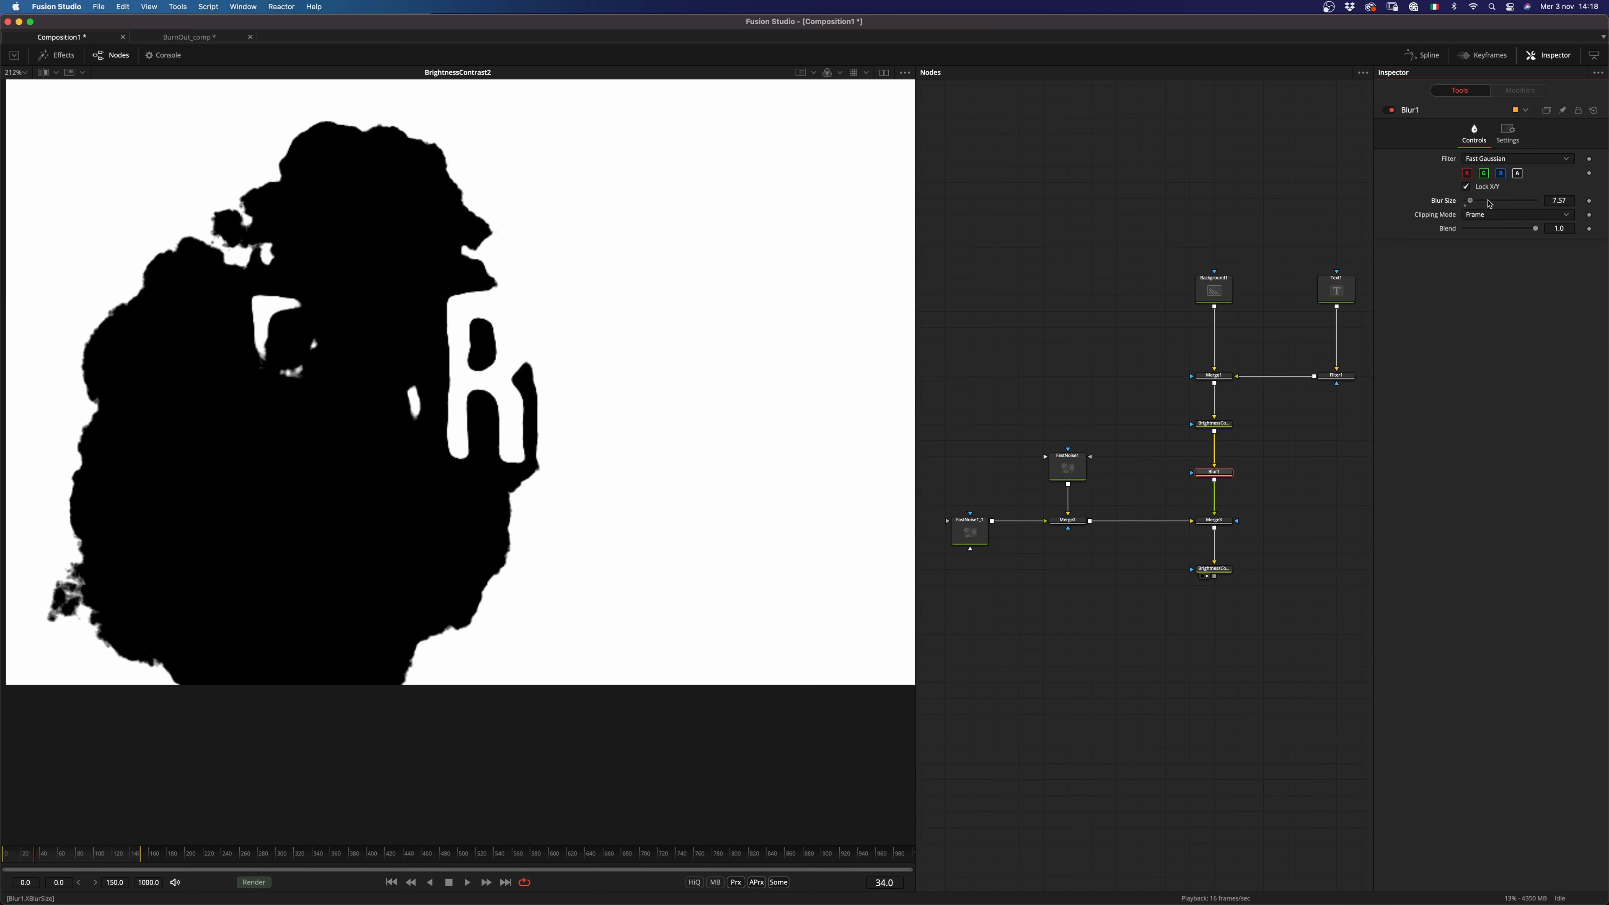
left_click(1091, 392)
key("space")
key("space")
left_click_drag(1470, 200, 1469, 201)
type("6")
key("Tab")
Step: At frame 39, fit the image to the viewer and display the Filter1 output
left_click_drag(1088, 616, 1023, 600)
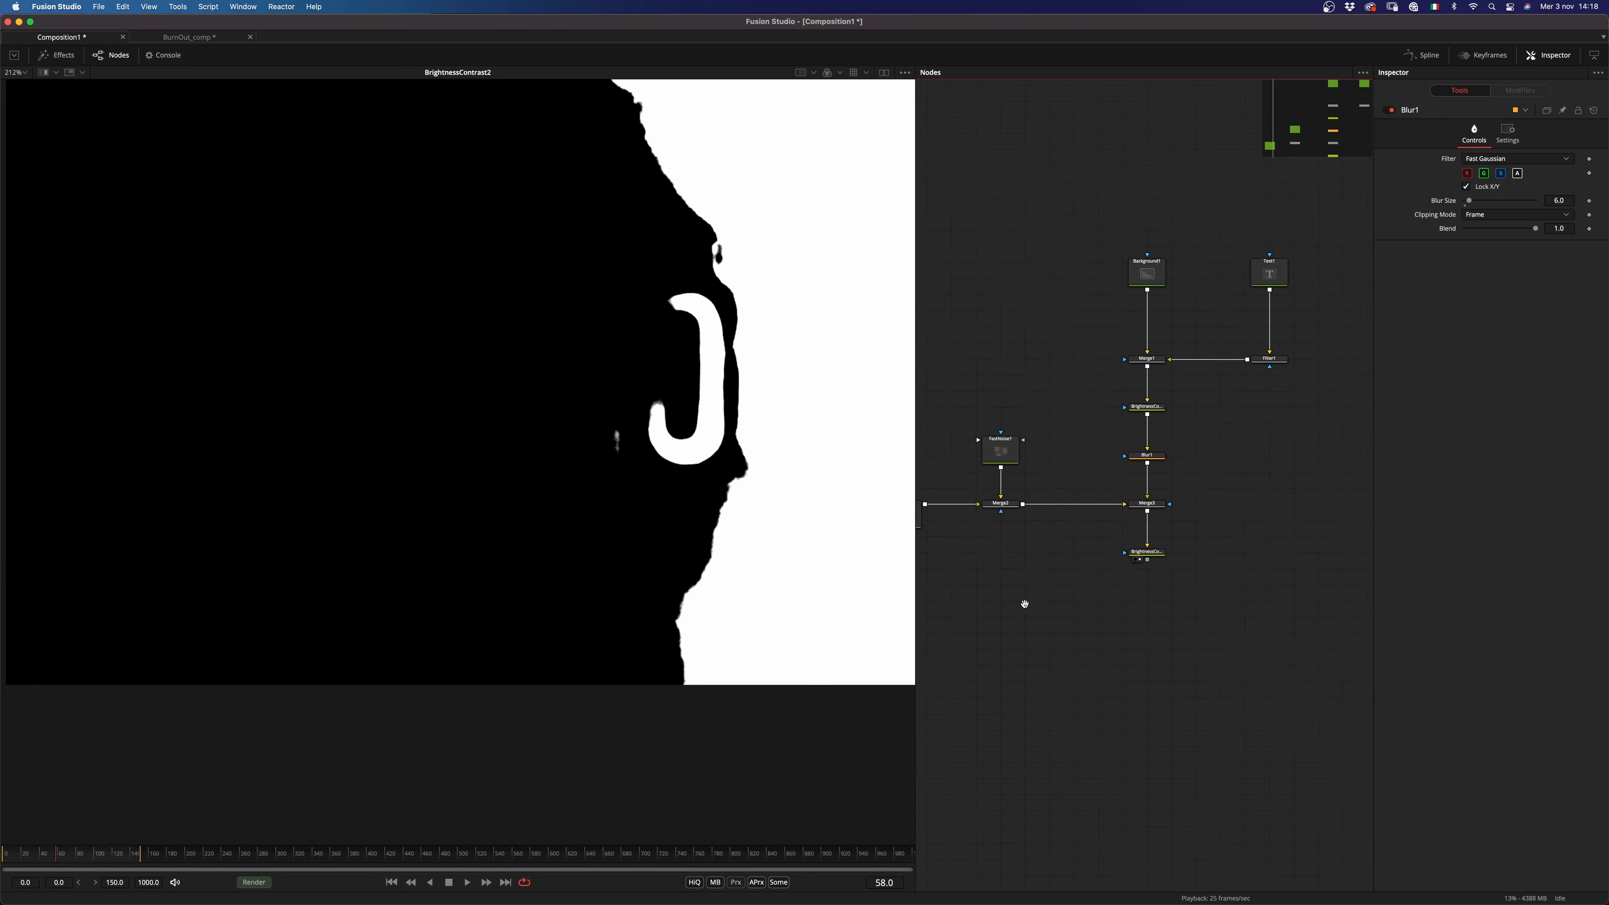
scroll(1023, 600, "down", 3)
left_click(34, 859)
mouse_move(35, 861)
left_mouse_down()
mouse_move(8, 859)
mouse_move(41, 860)
left_mouse_up()
scroll(381, 600, "down", 3)
scroll(380, 603, "right", 3)
key("super+f")
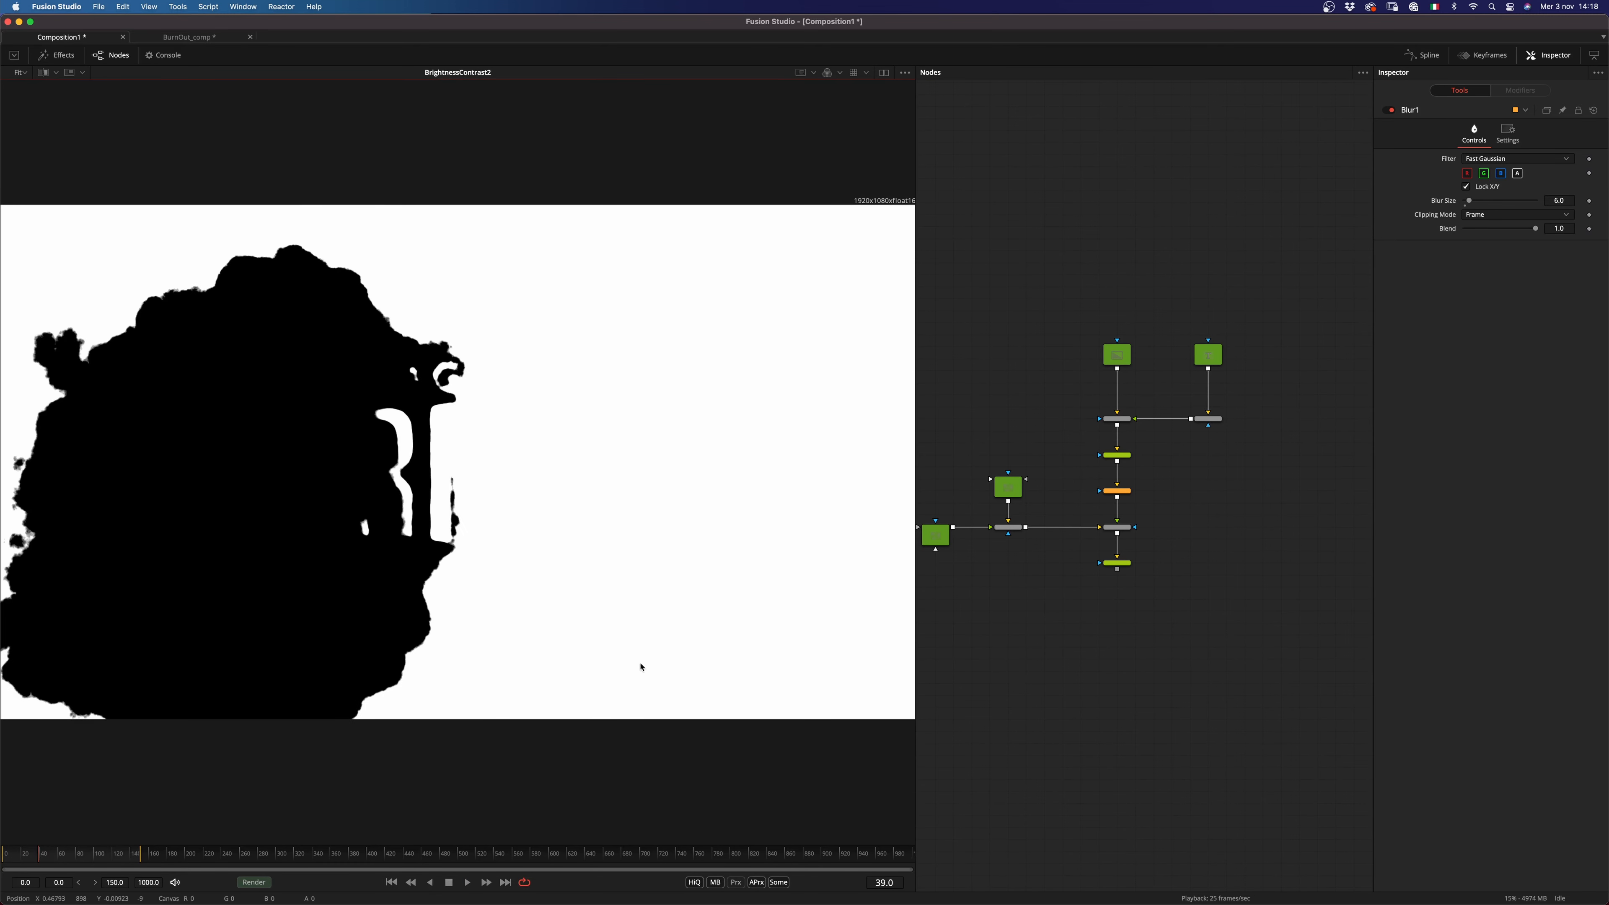
key("1")
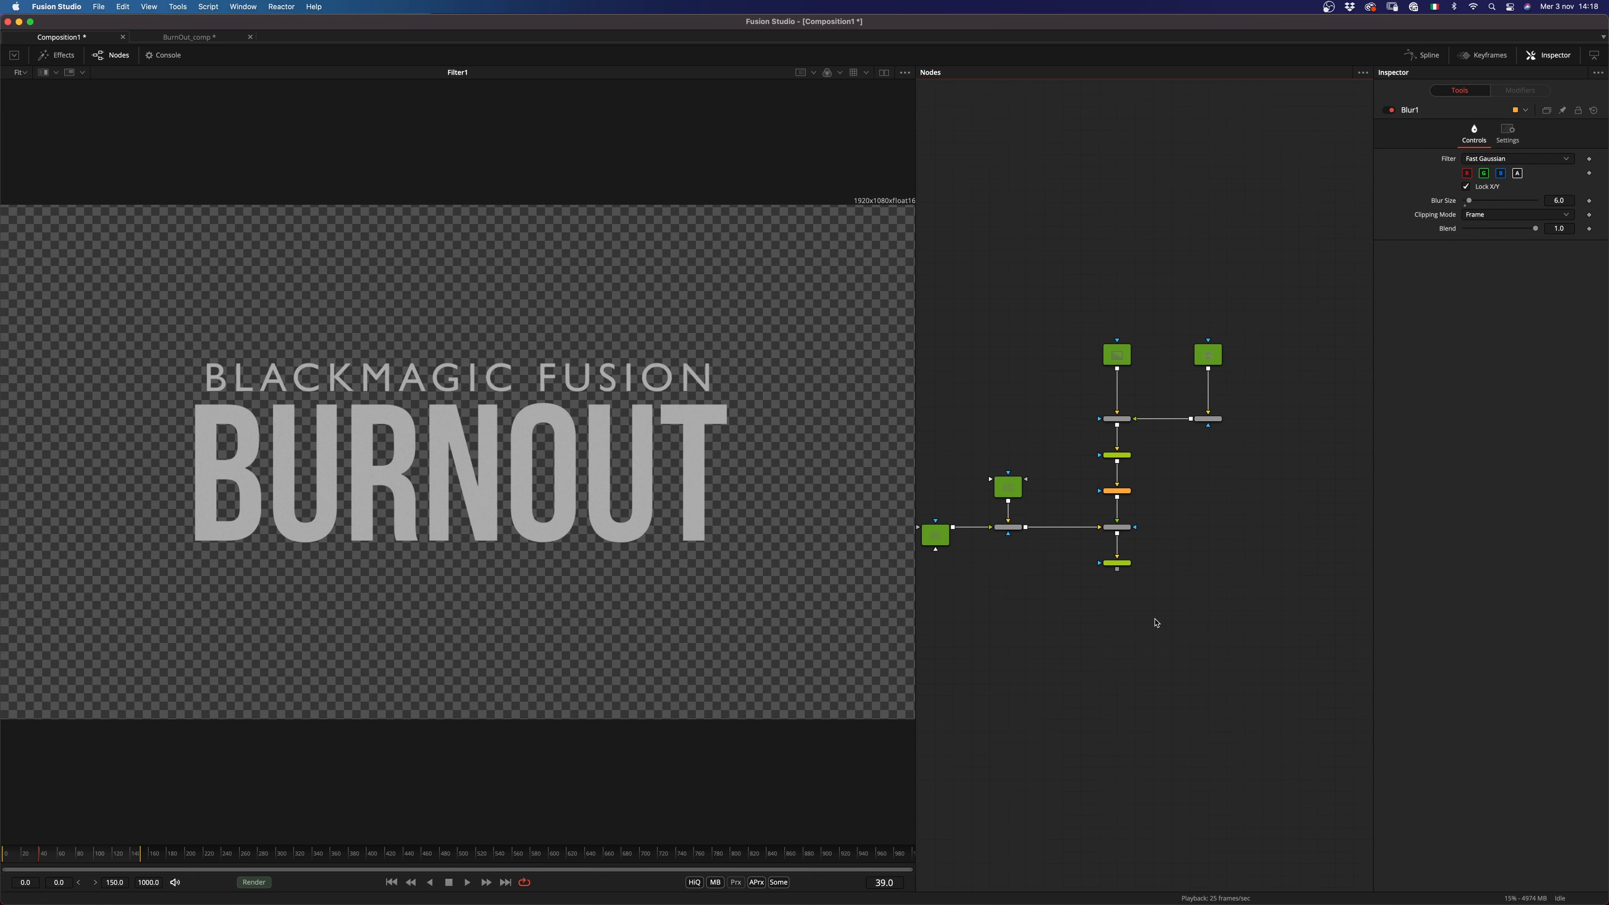
Step: Add a Channel Booleans node with Filter1 as background and BrightnessContrast2 as foreground, and display its output
key("shift+space")
type("bol")
key("Return")
left_click_drag(1191, 419, 1154, 611)
left_click_drag(1154, 610, 1207, 564)
scroll(1209, 550, "up", 5)
key("1")
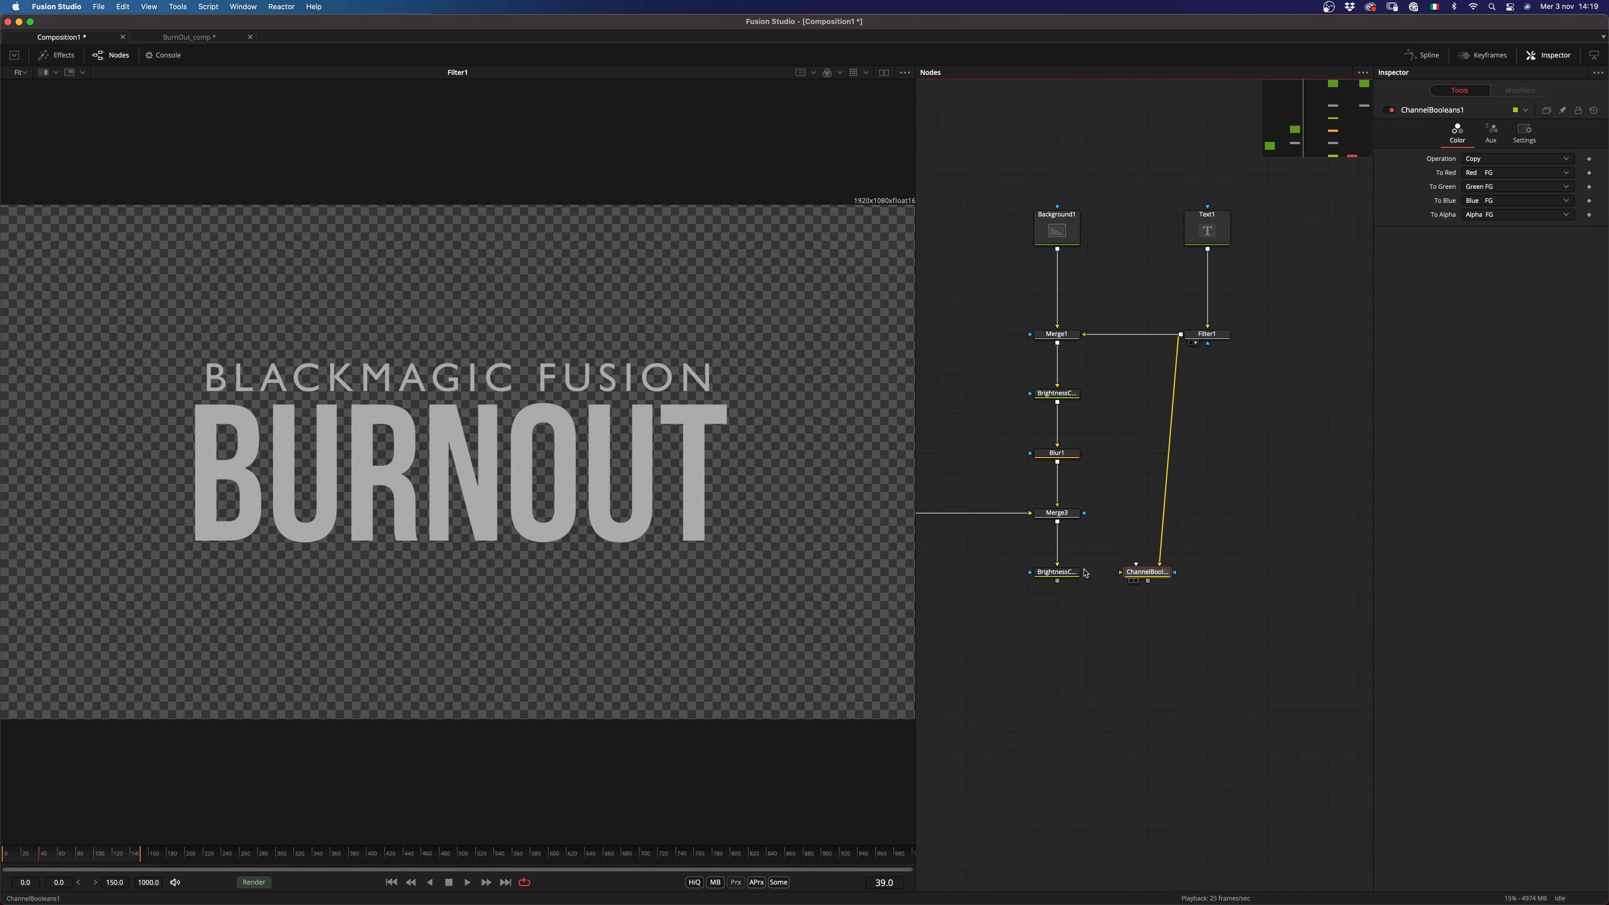
left_click_drag(1060, 582, 1203, 574)
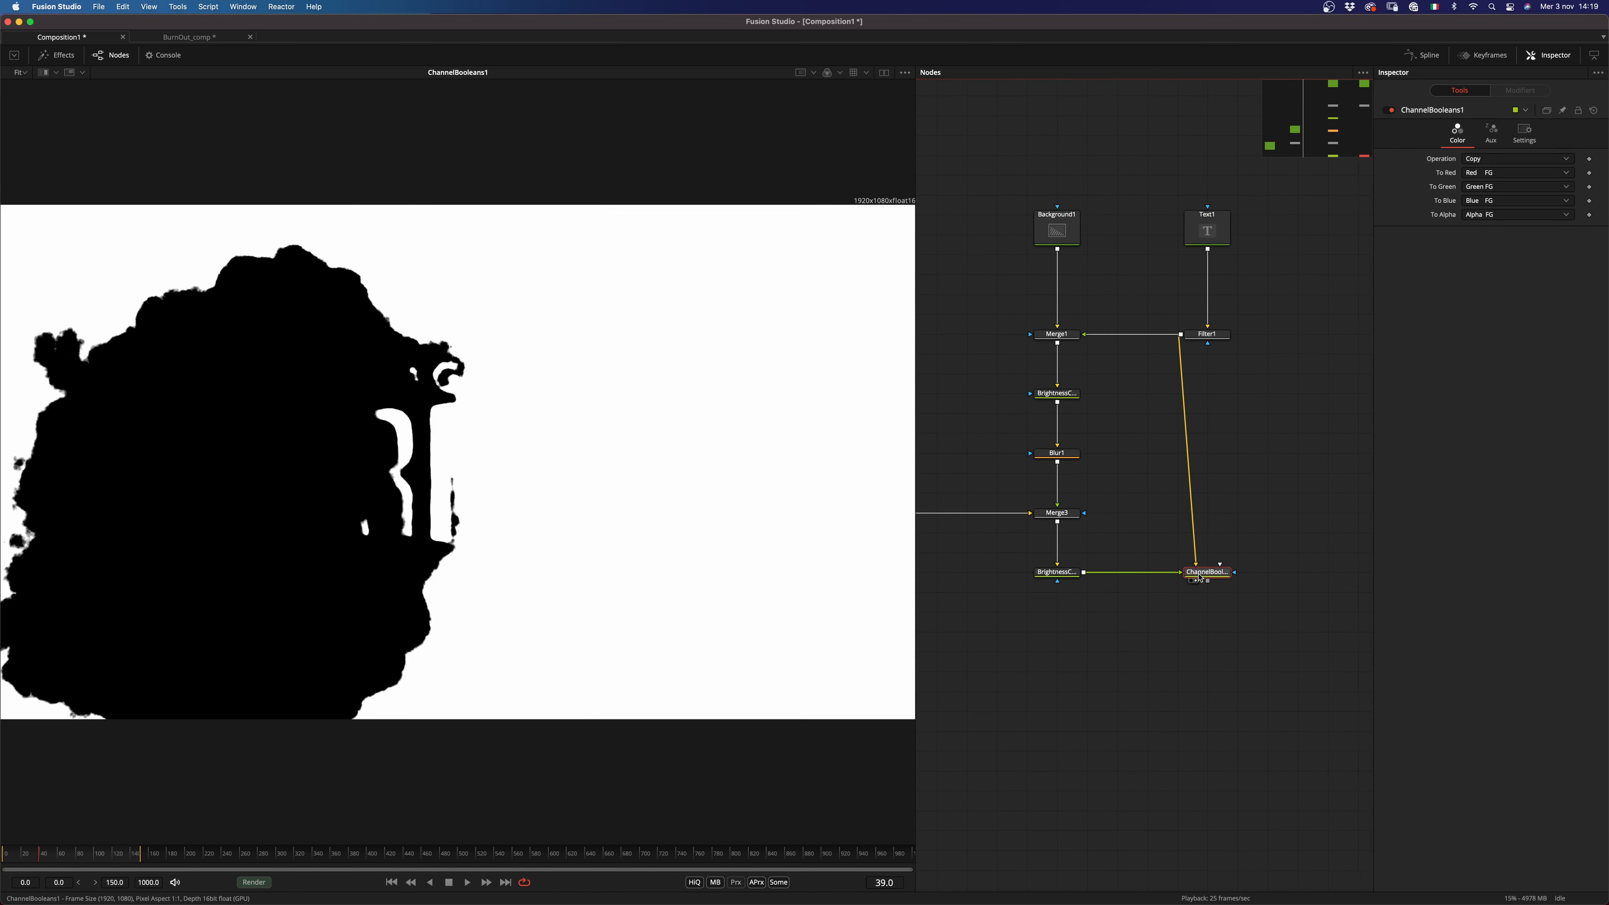
Step: Set ChannelBooleans1 to Multiply with red, green, blue and alpha all taken from Red FG, checking the burn in playback
left_click(1480, 165)
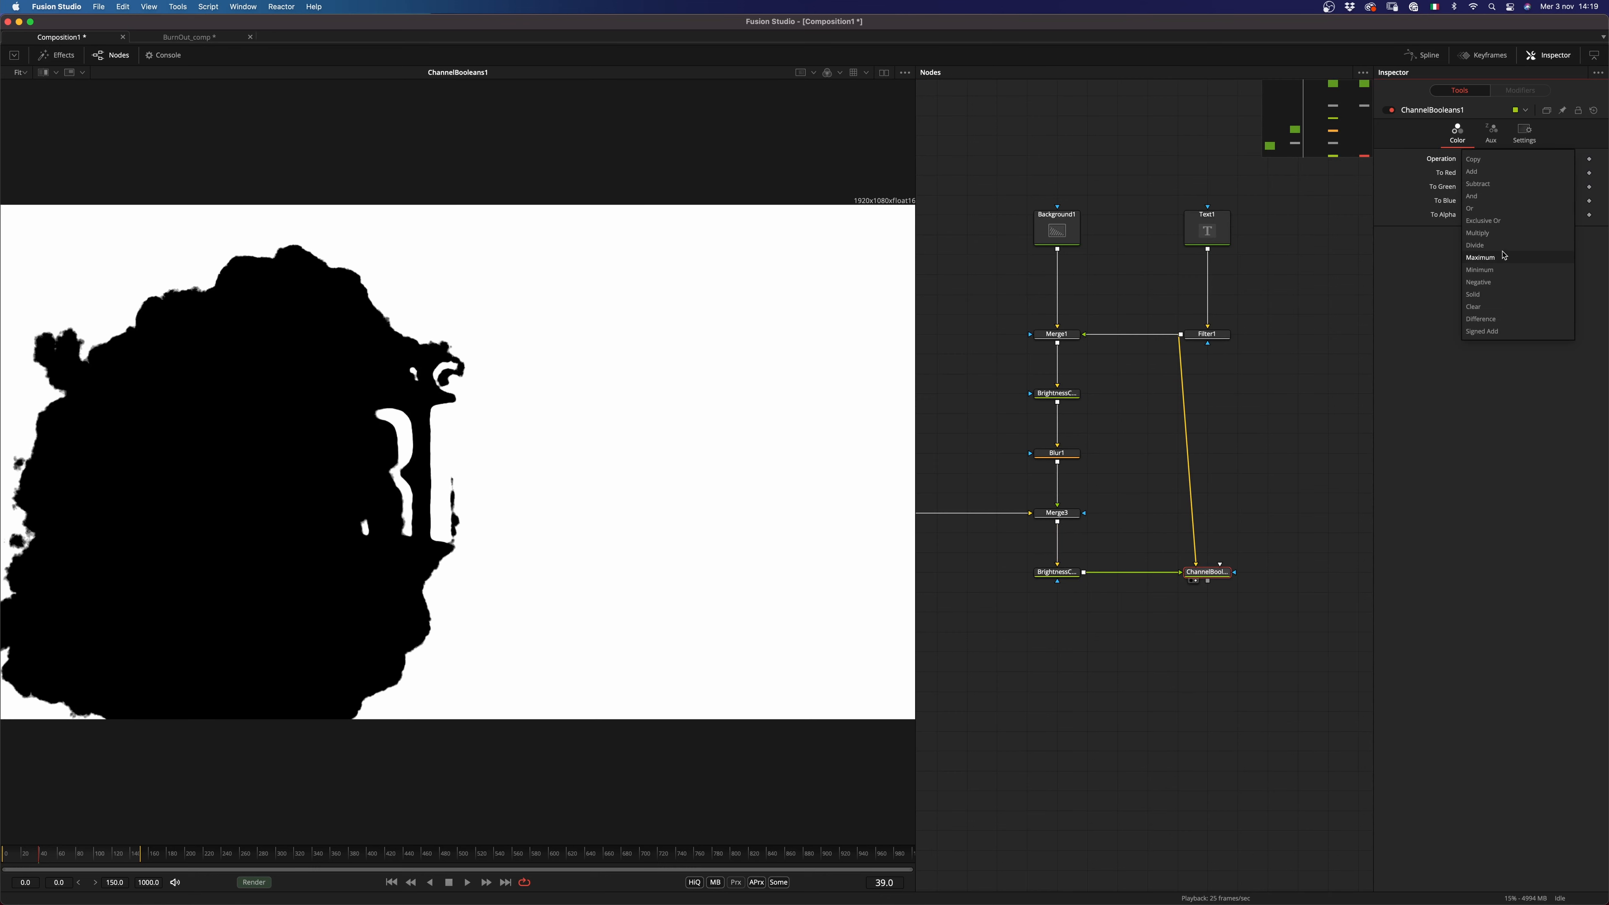
left_click(1478, 232)
left_click(1501, 173)
left_click(1500, 177)
left_click(1567, 201)
left_click(1549, 190)
left_click(1513, 217)
left_click(1543, 189)
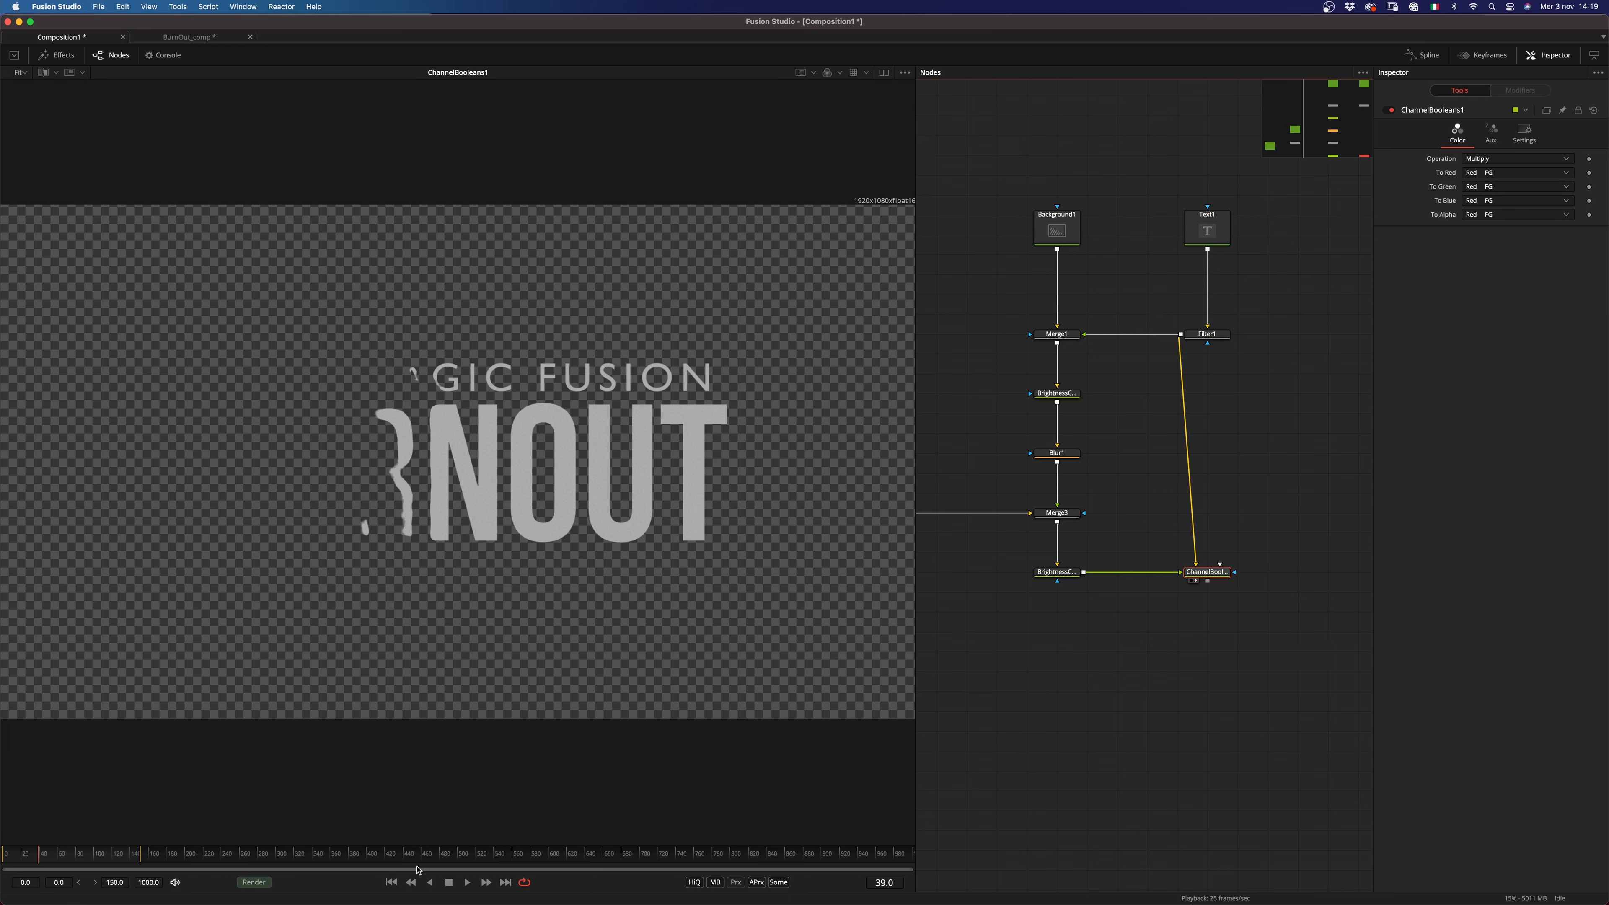
left_click(1101, 720)
key("space")
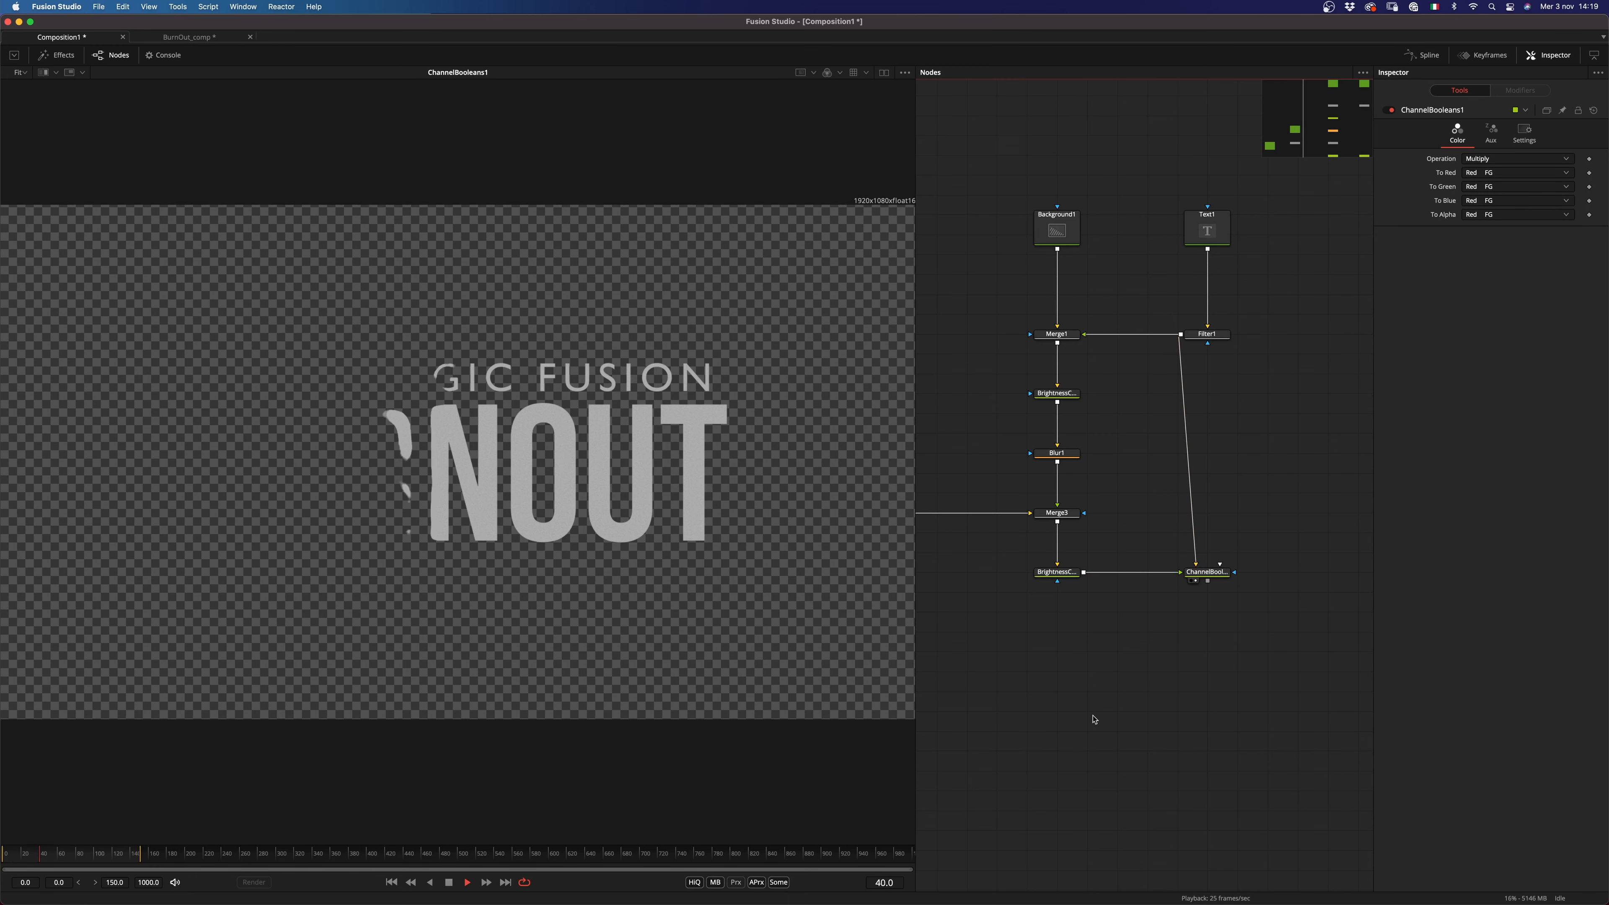
key("space")
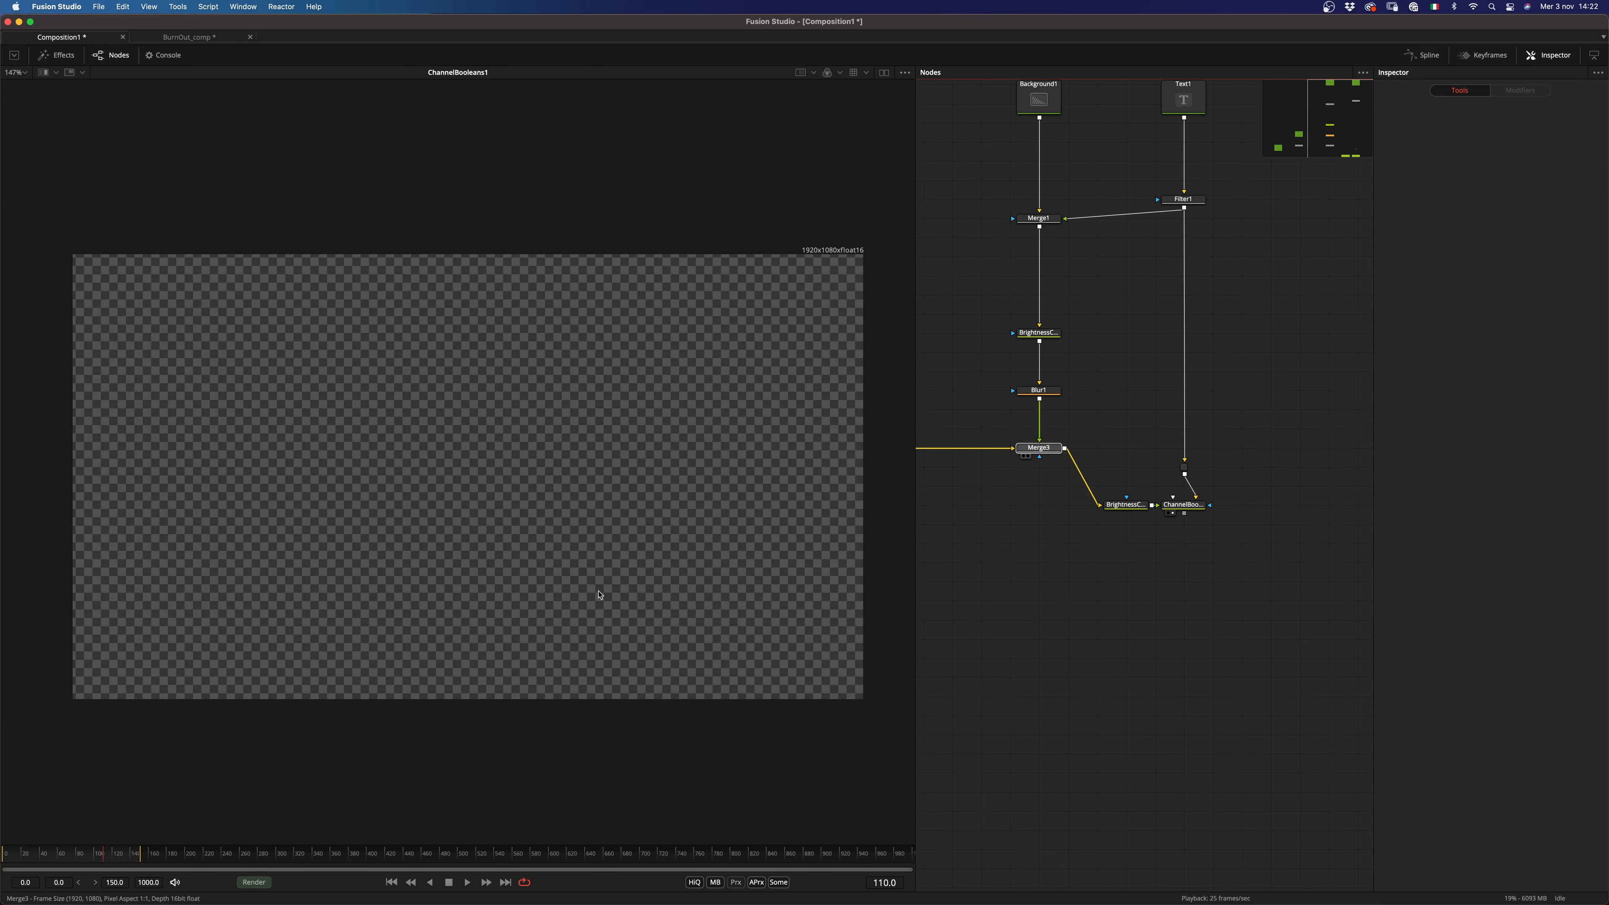
Step: At frame 57, paste a copy of BrightnessContrast2 below Merge3 and set its range to Low 0.444 and High 0.556
left_click_drag(599, 595, 685, 577)
left_click_drag(97, 866, 57, 859)
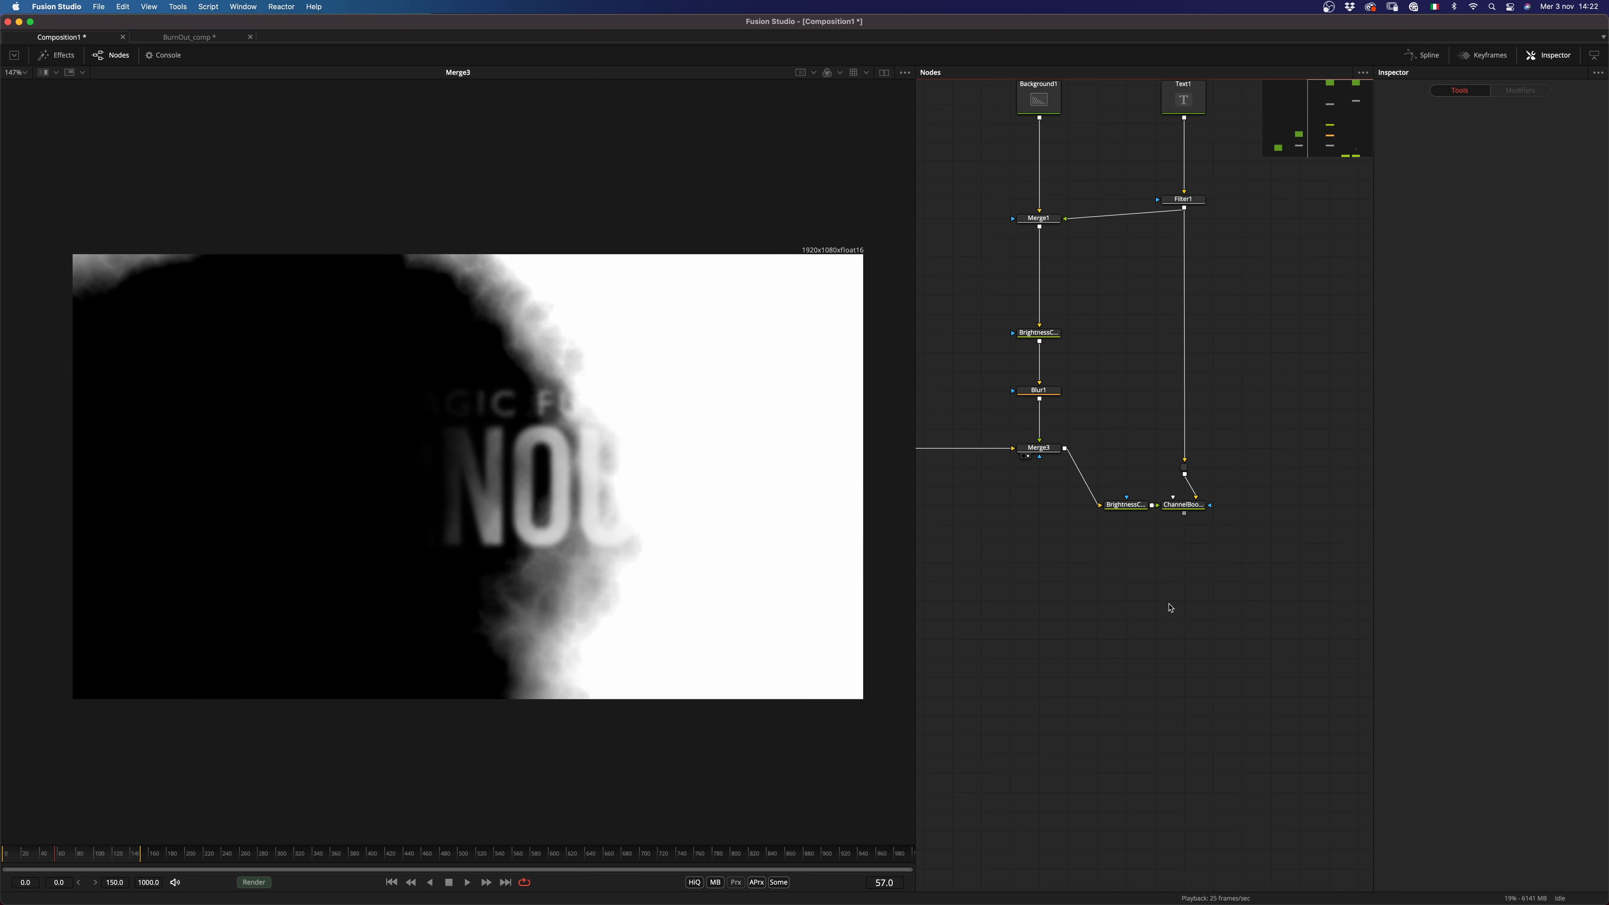
left_click(1124, 505)
key("ctrl+c")
left_click(1016, 611)
key("ctrl+v")
left_click_drag(1065, 449, 708, 624)
left_click(1465, 307)
left_click_drag(1519, 262, 1508, 261)
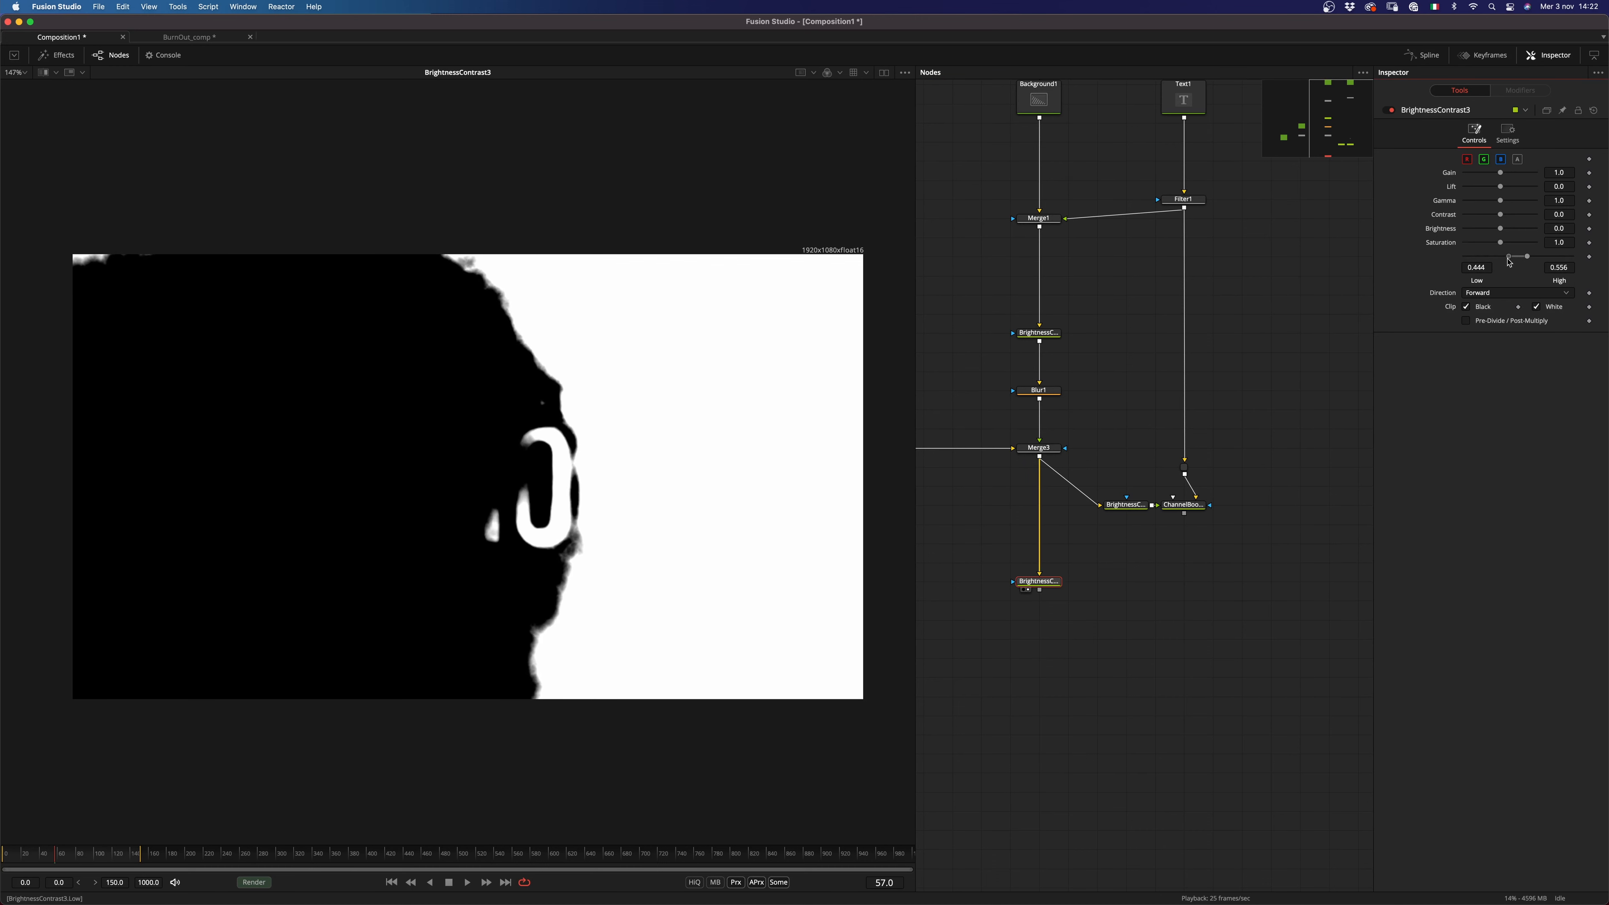
Step: Add a Blur and a Color Corrector after BrightnessContrast3, and merge the corrector's output over ChannelBooleans1
key("shift+space")
type("blur")
key("Return")
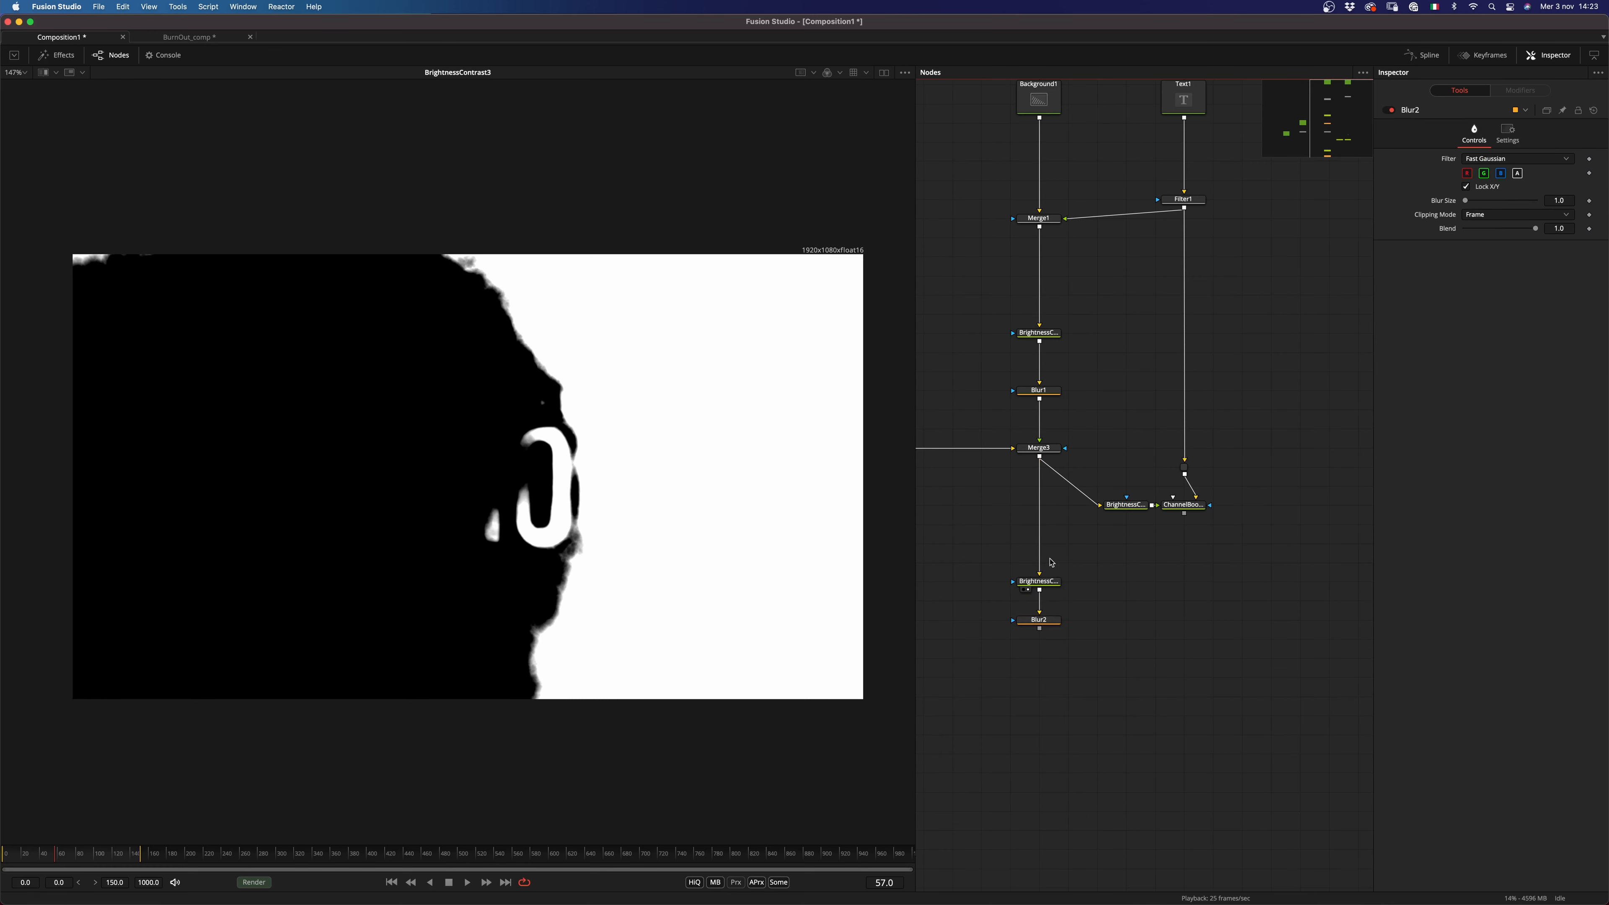
key("shift+space")
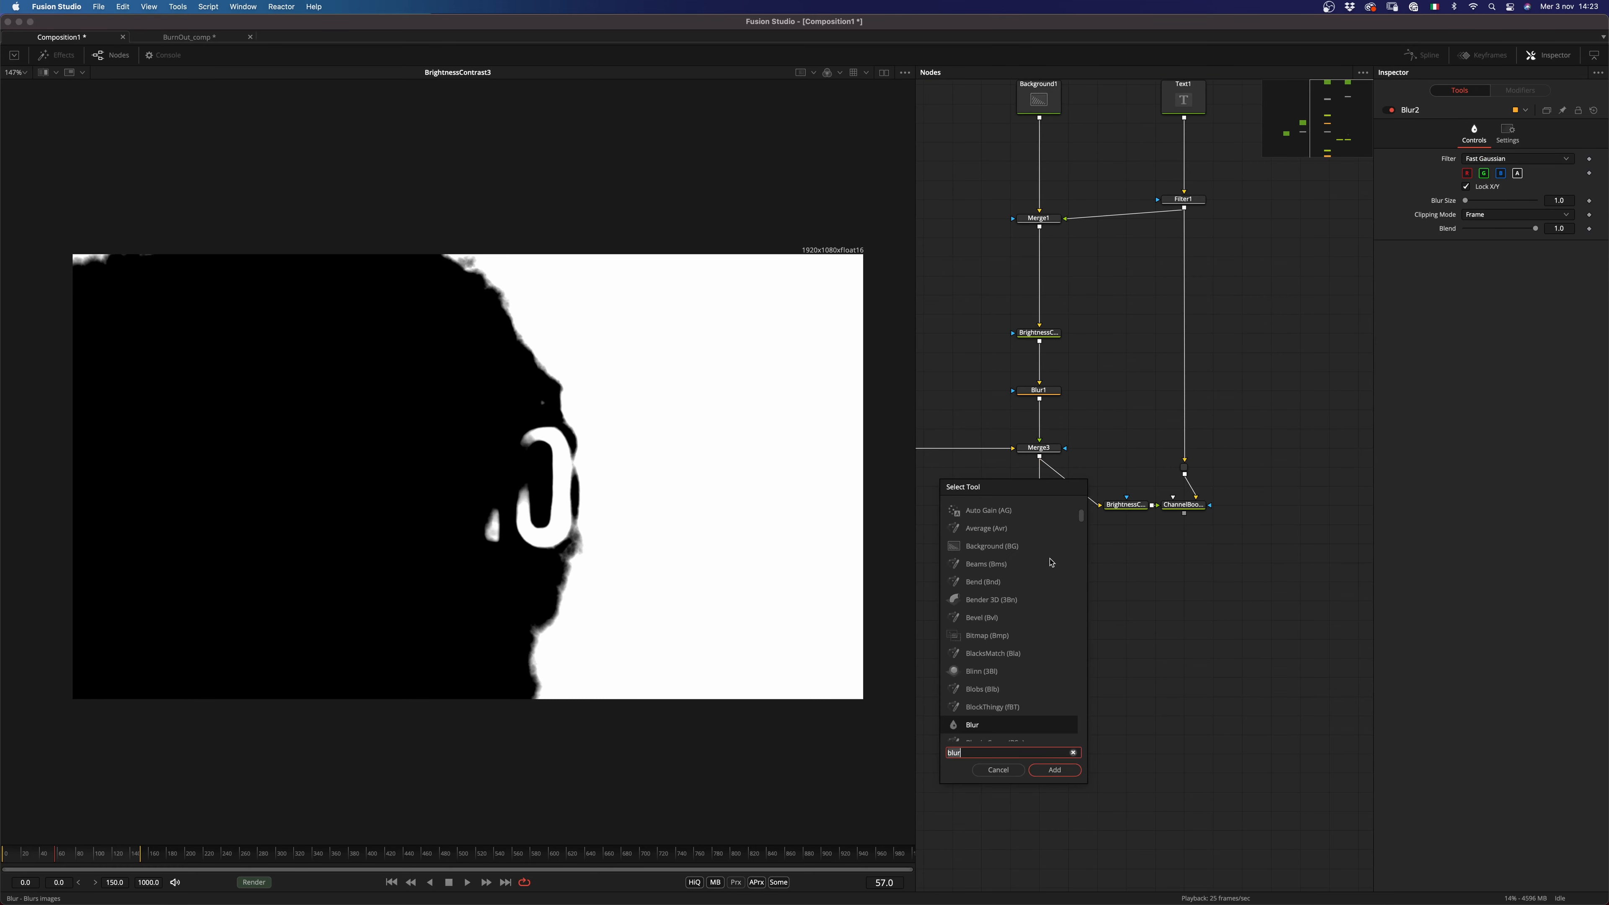
type("cc")
key("Return")
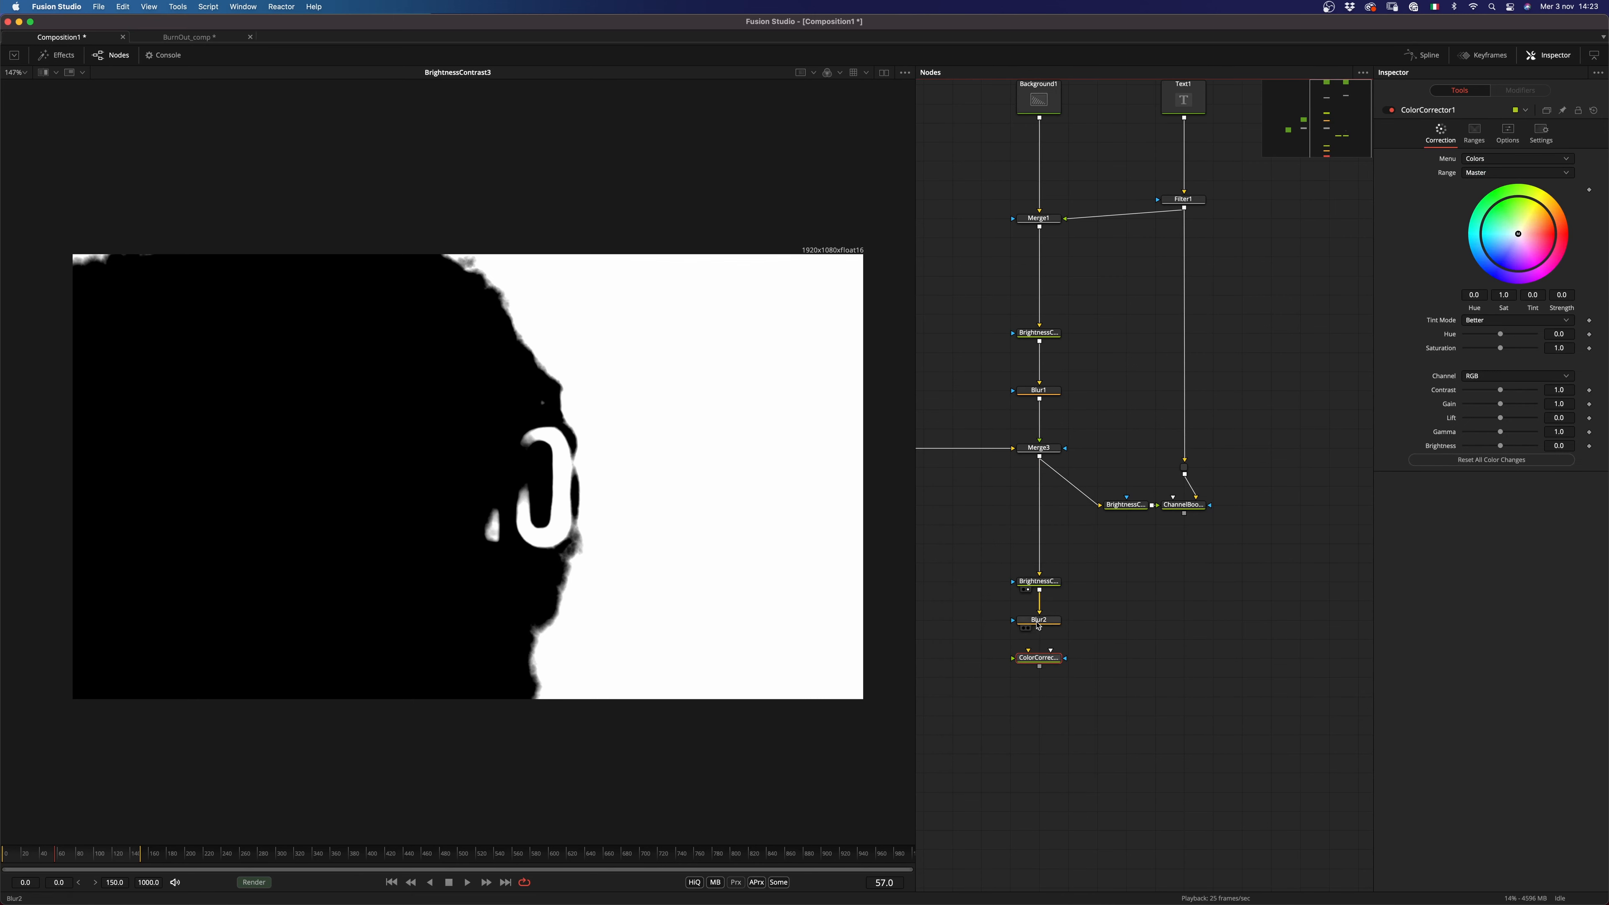
left_click_drag(1040, 667, 1184, 513)
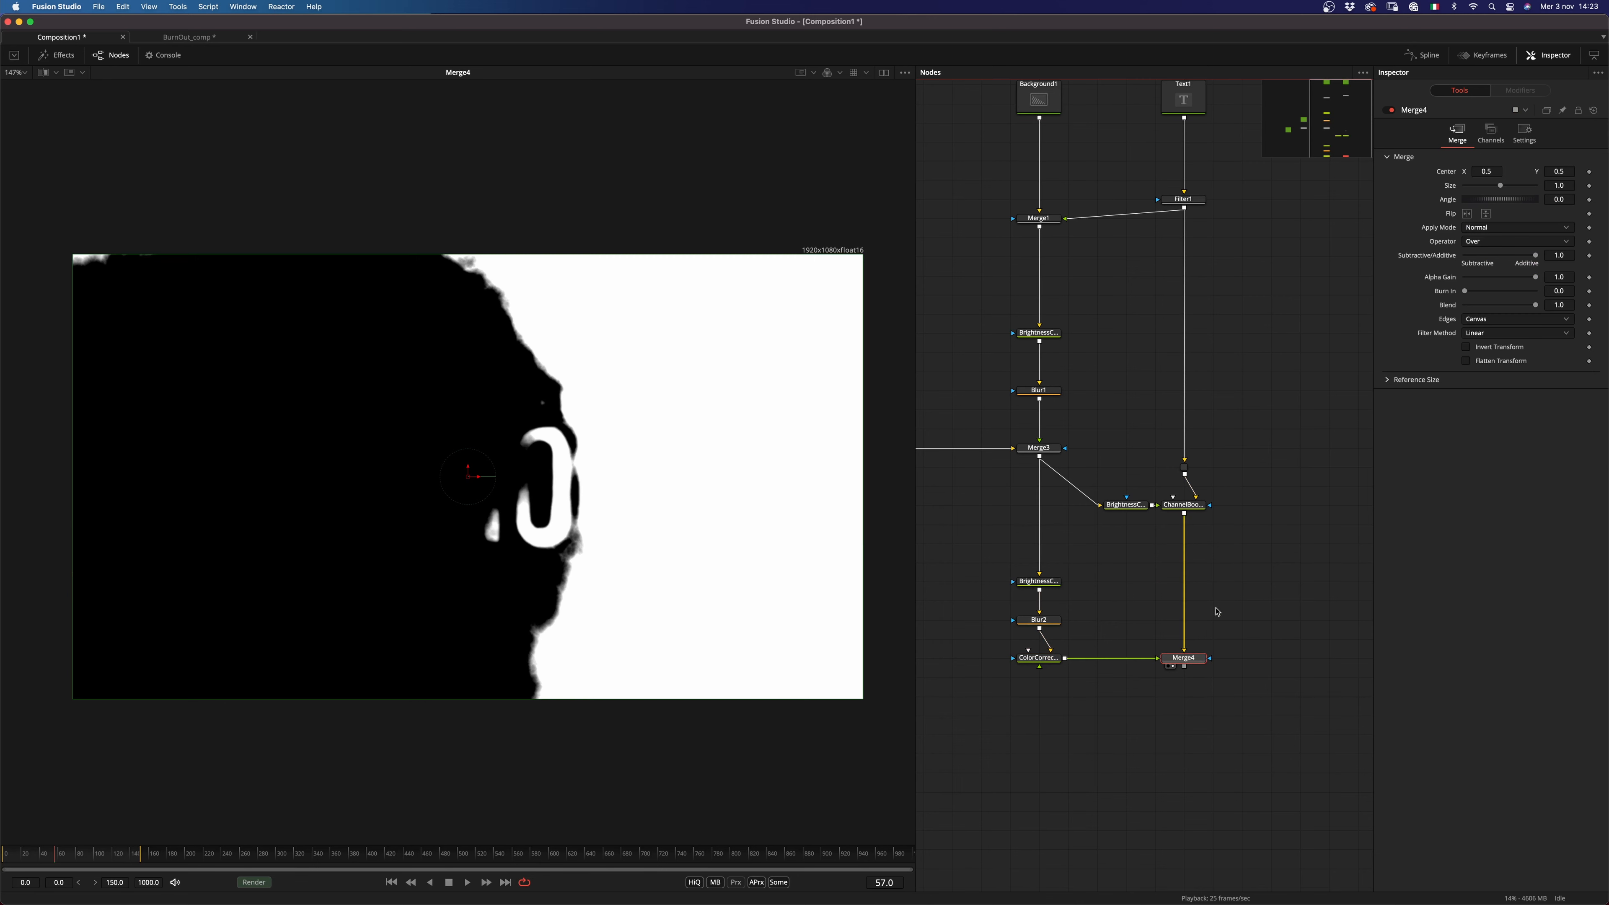
Step: Set Merge4's Apply Mode to Multiply and check the title around frame 59
left_click(1505, 231)
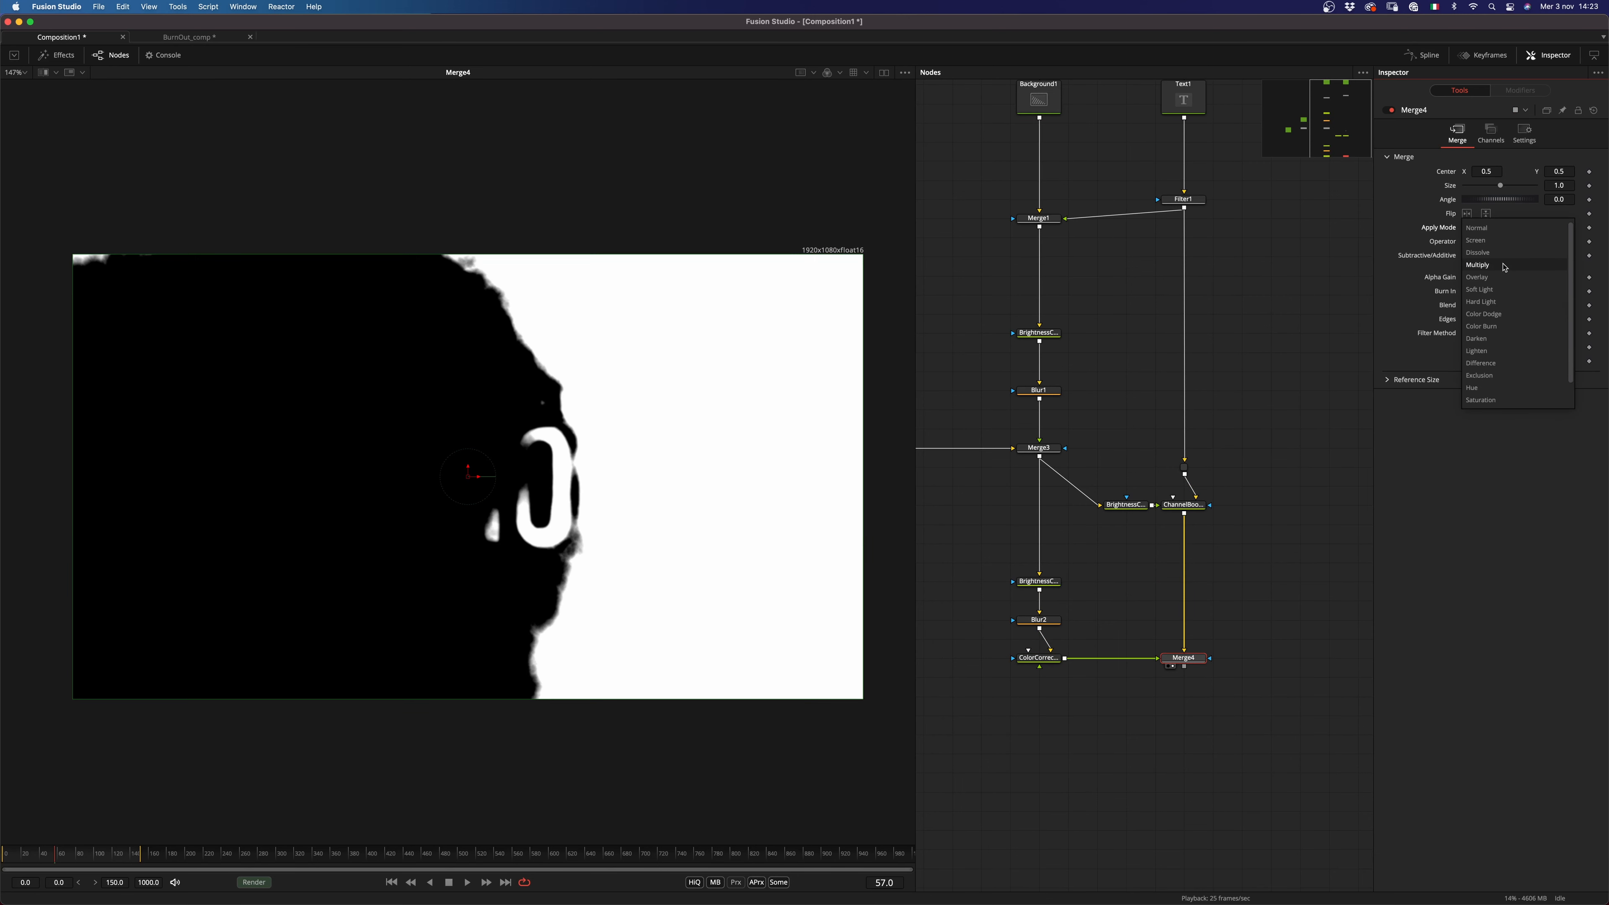
left_click(1504, 266)
left_click_drag(50, 860, 61, 860)
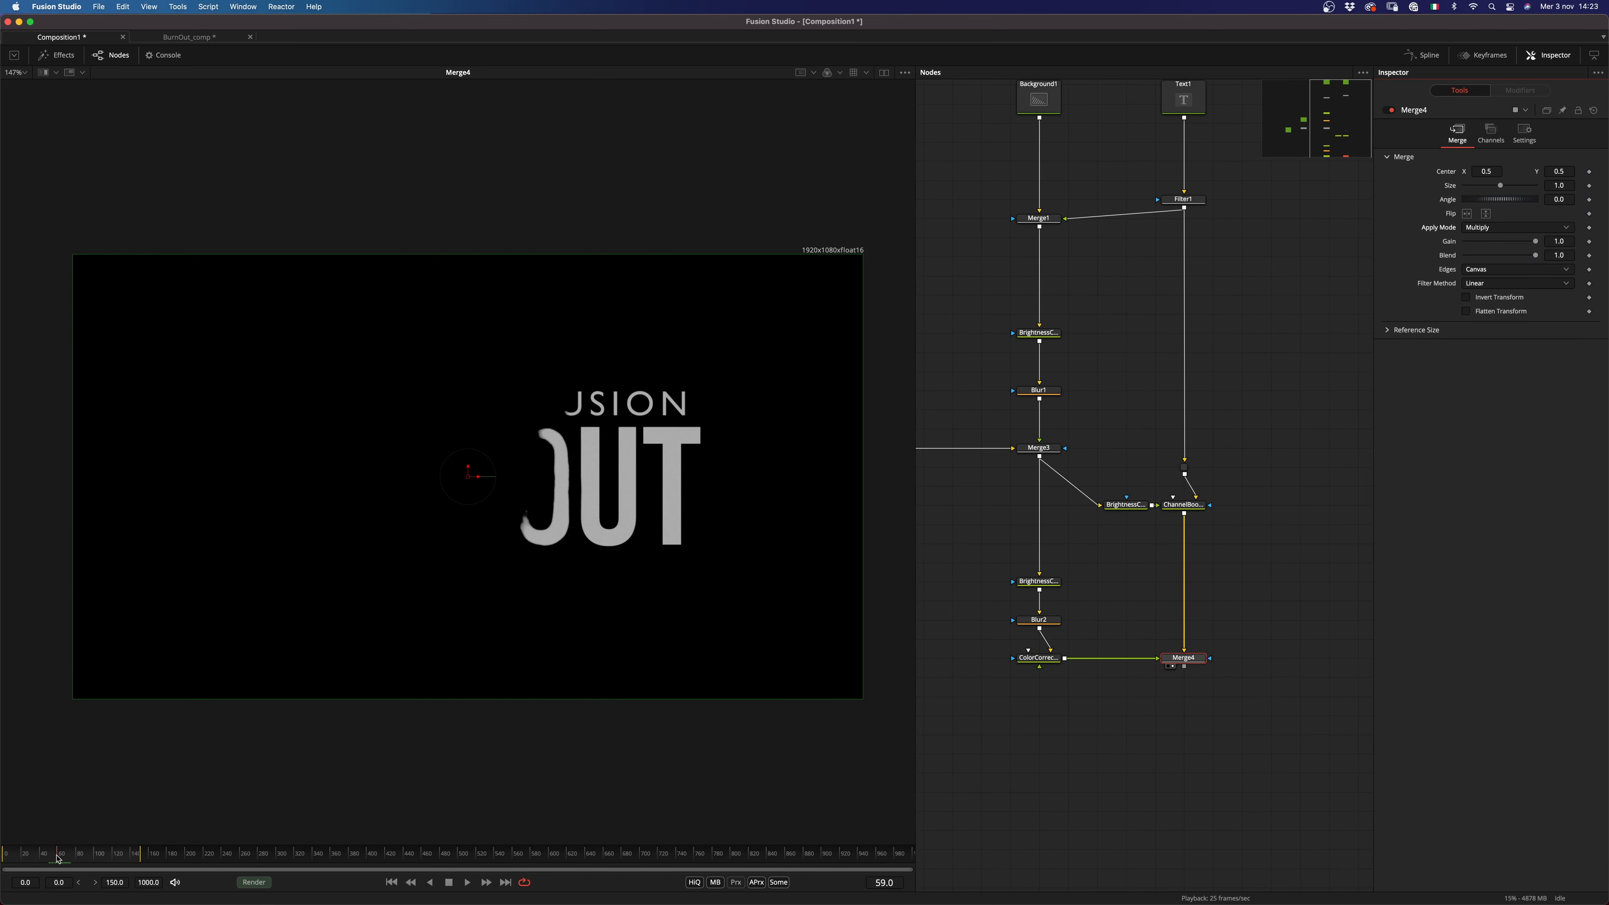
Step: Increase Blur2's Blur Size and tint ColorCorrector1 orange with a strength of about 0.40, checking the edge in playback
left_click(1039, 619)
left_click_drag(1465, 200, 1522, 233)
left_click(1039, 658)
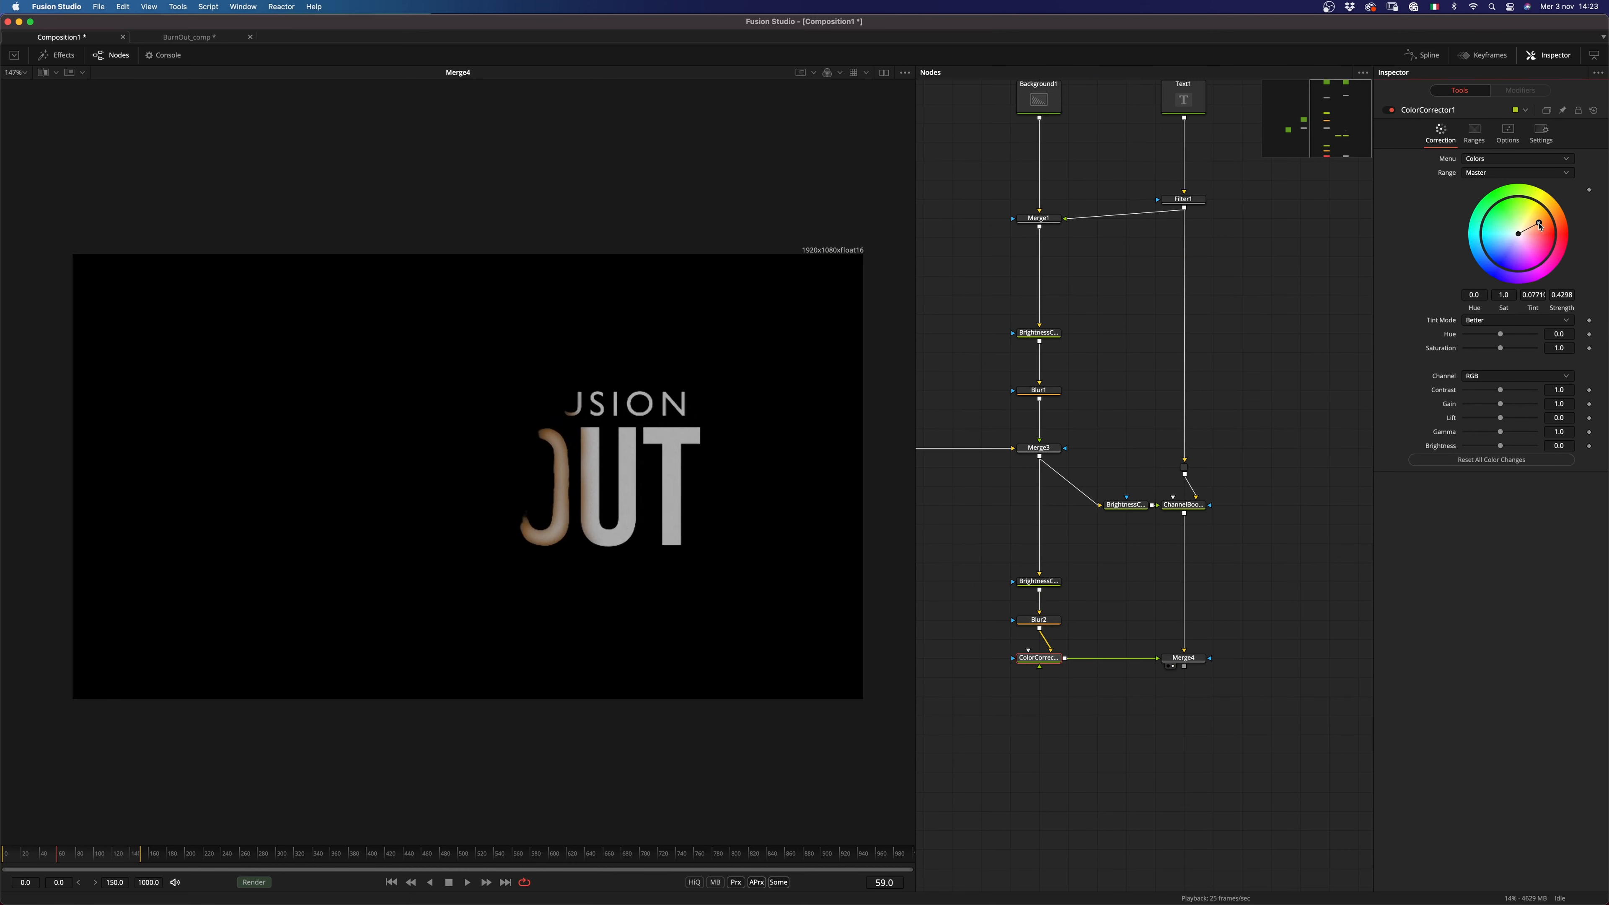
left_click_drag(1536, 220, 1536, 221)
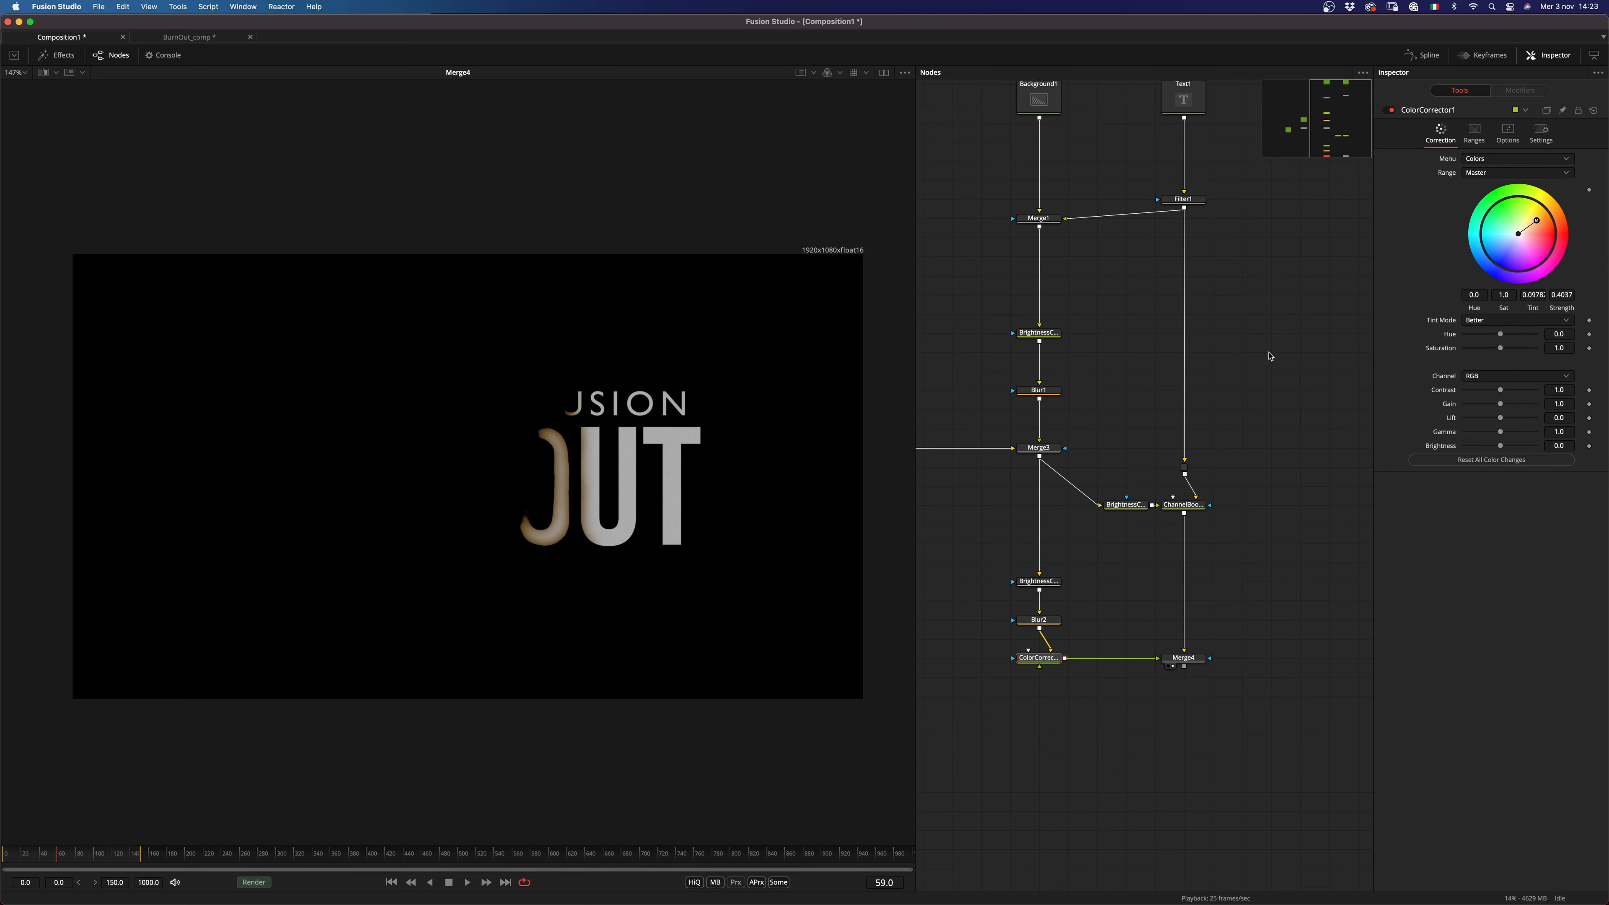
left_click(13, 853)
key("space")
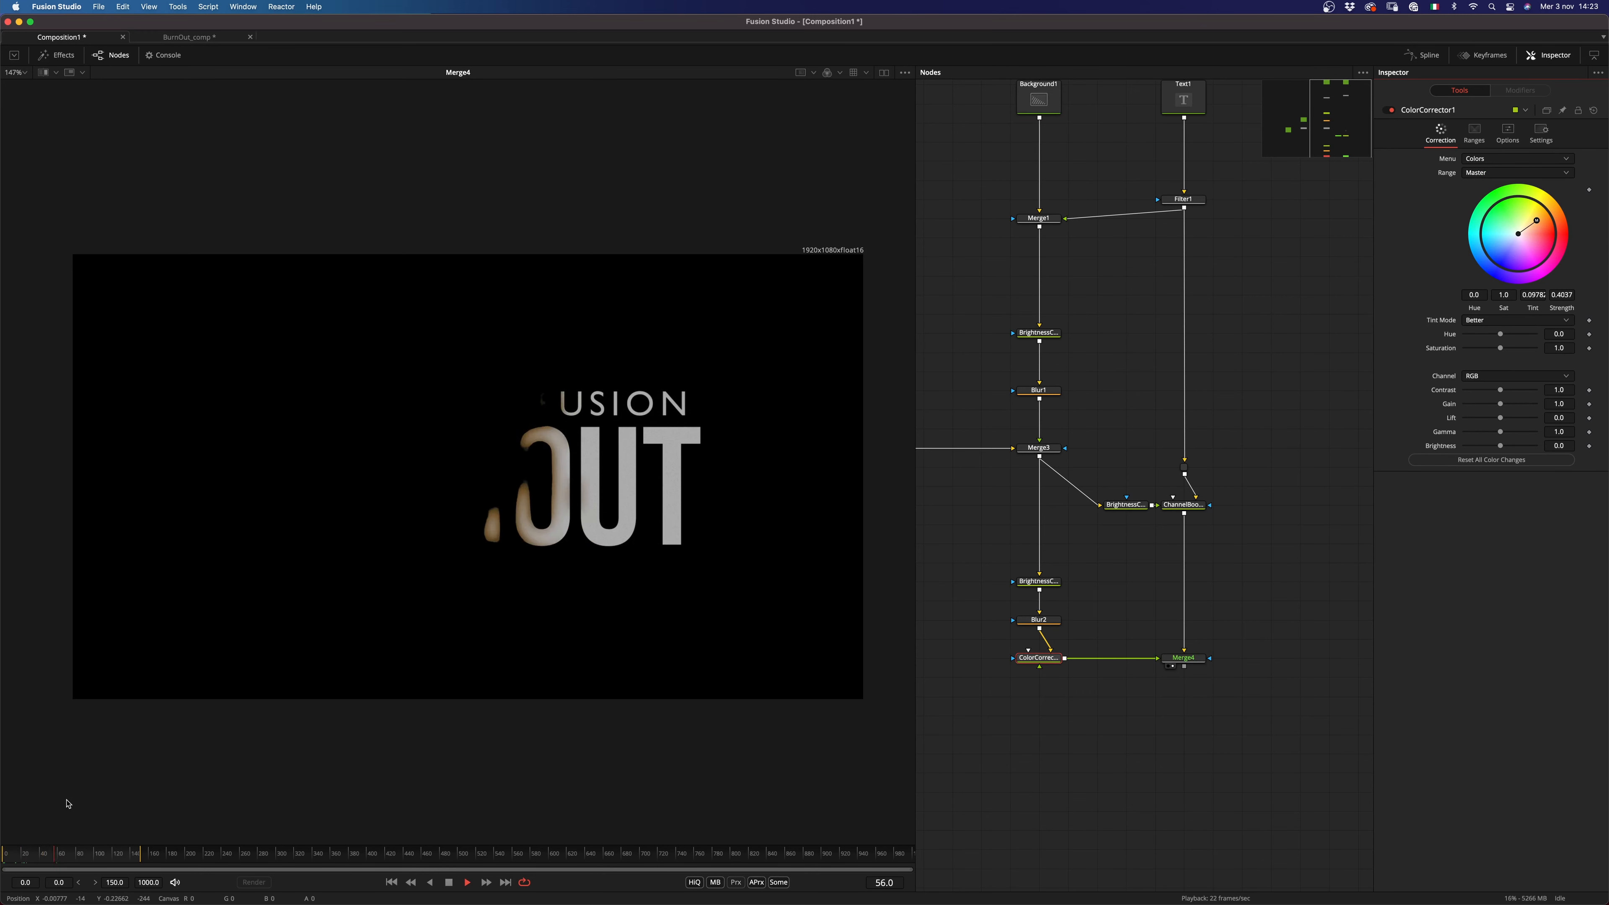
key("space")
Step: Add a Wireless Link node beside Text1 and rename it ALPHA
scroll(1276, 598, "down", 3)
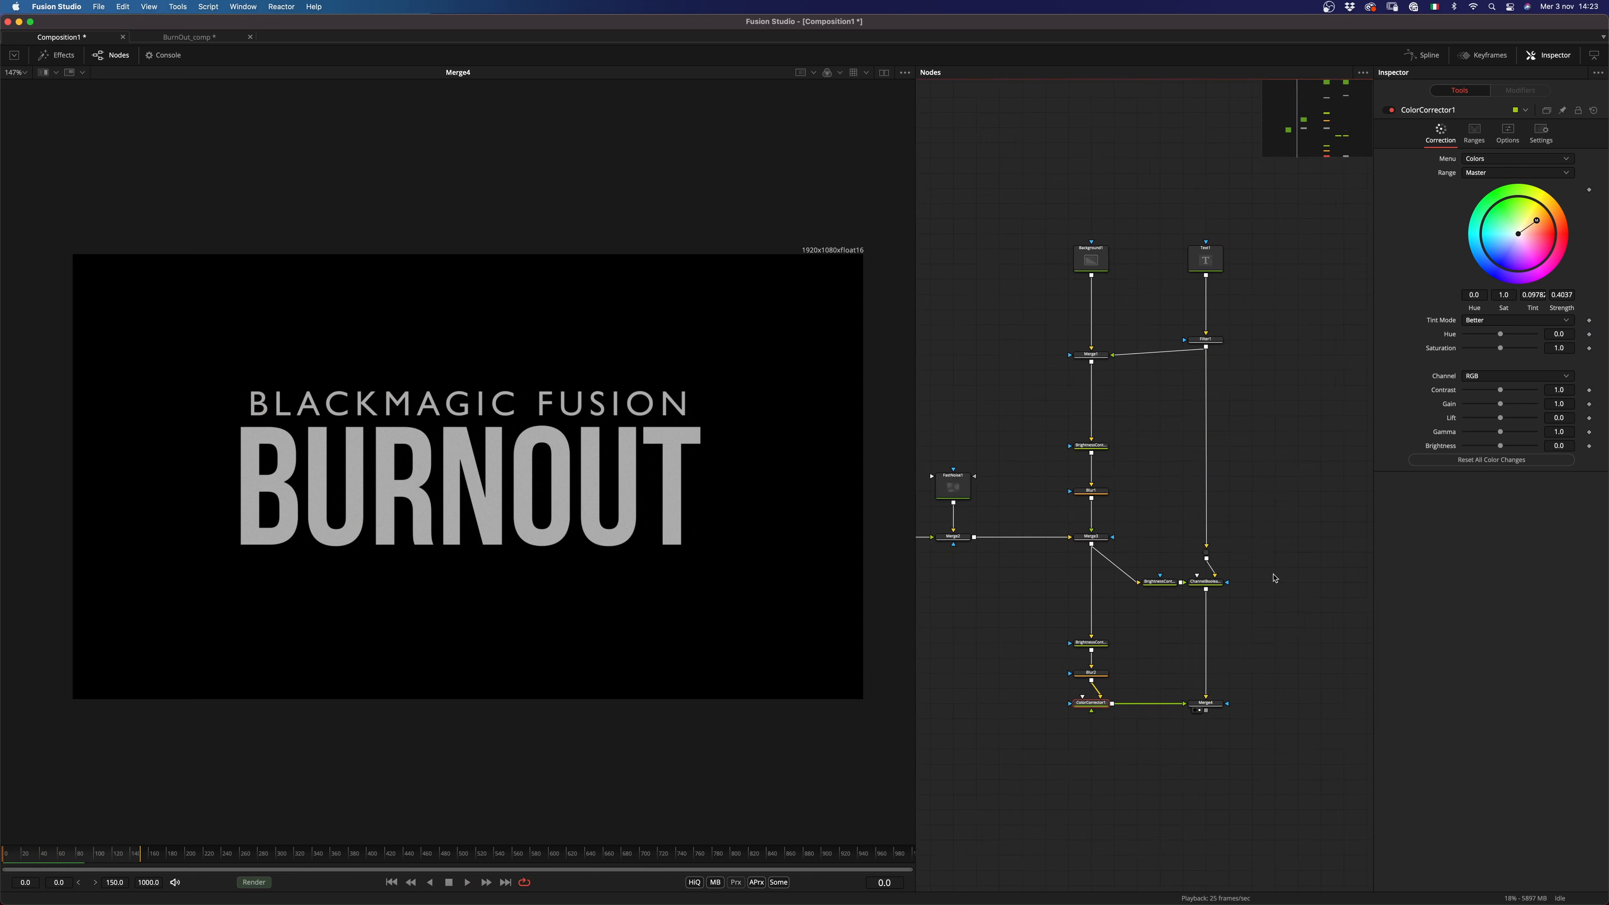
left_click_drag(1233, 348, 1204, 331)
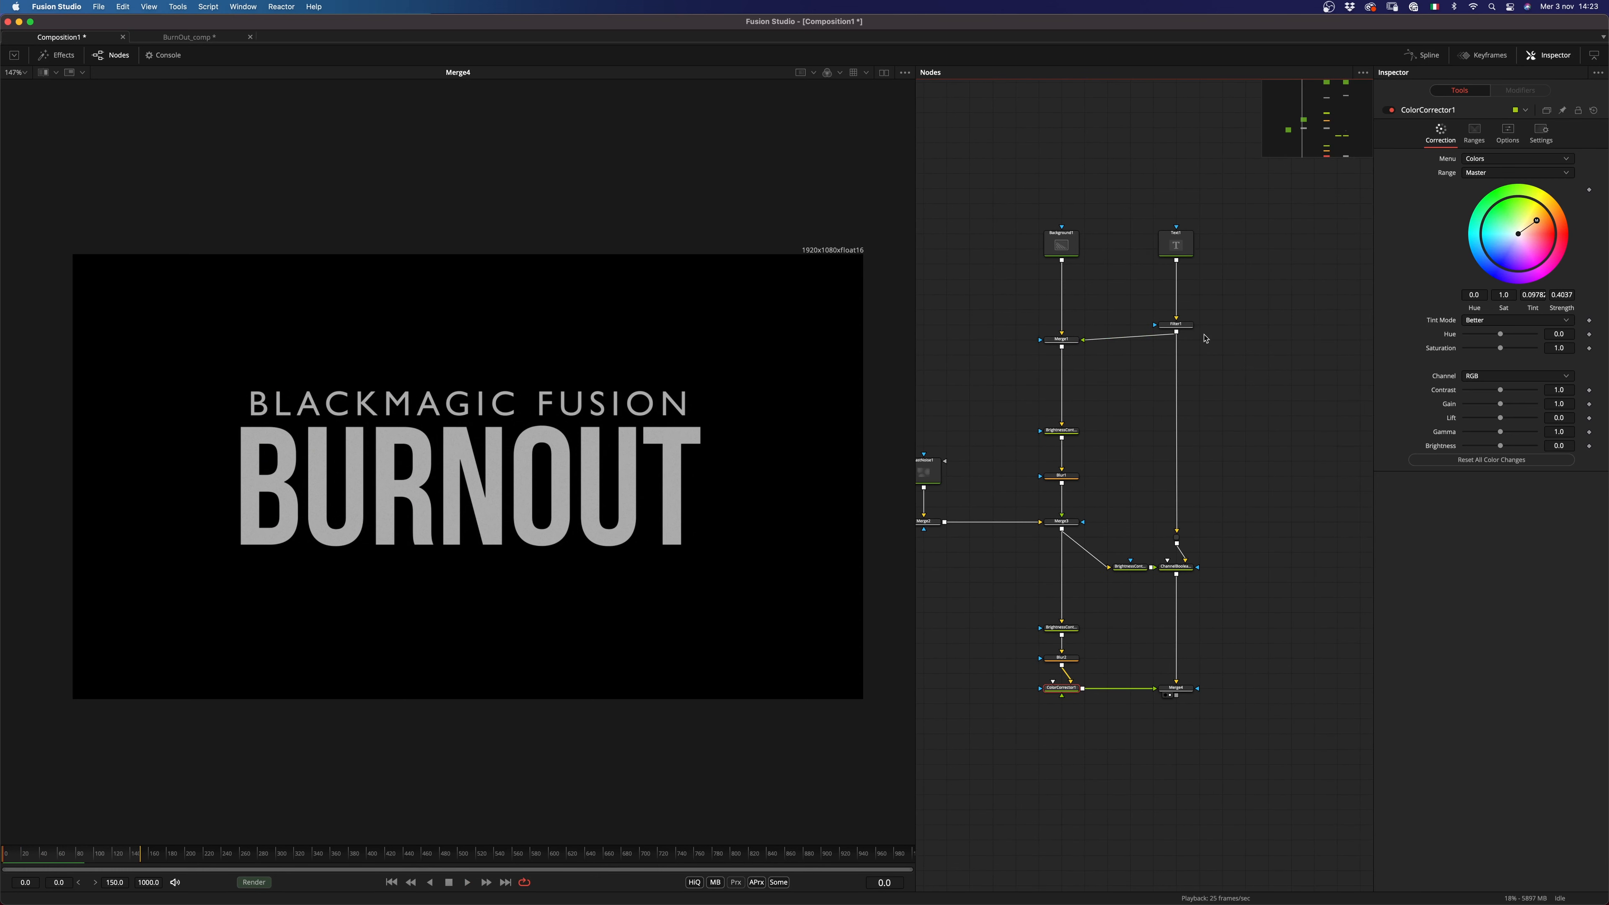
scroll(1210, 329, "up", 2)
key("shift+space")
type("wire")
key("Down")
key("Down")
key("Return")
left_click_drag(1225, 323, 1241, 246)
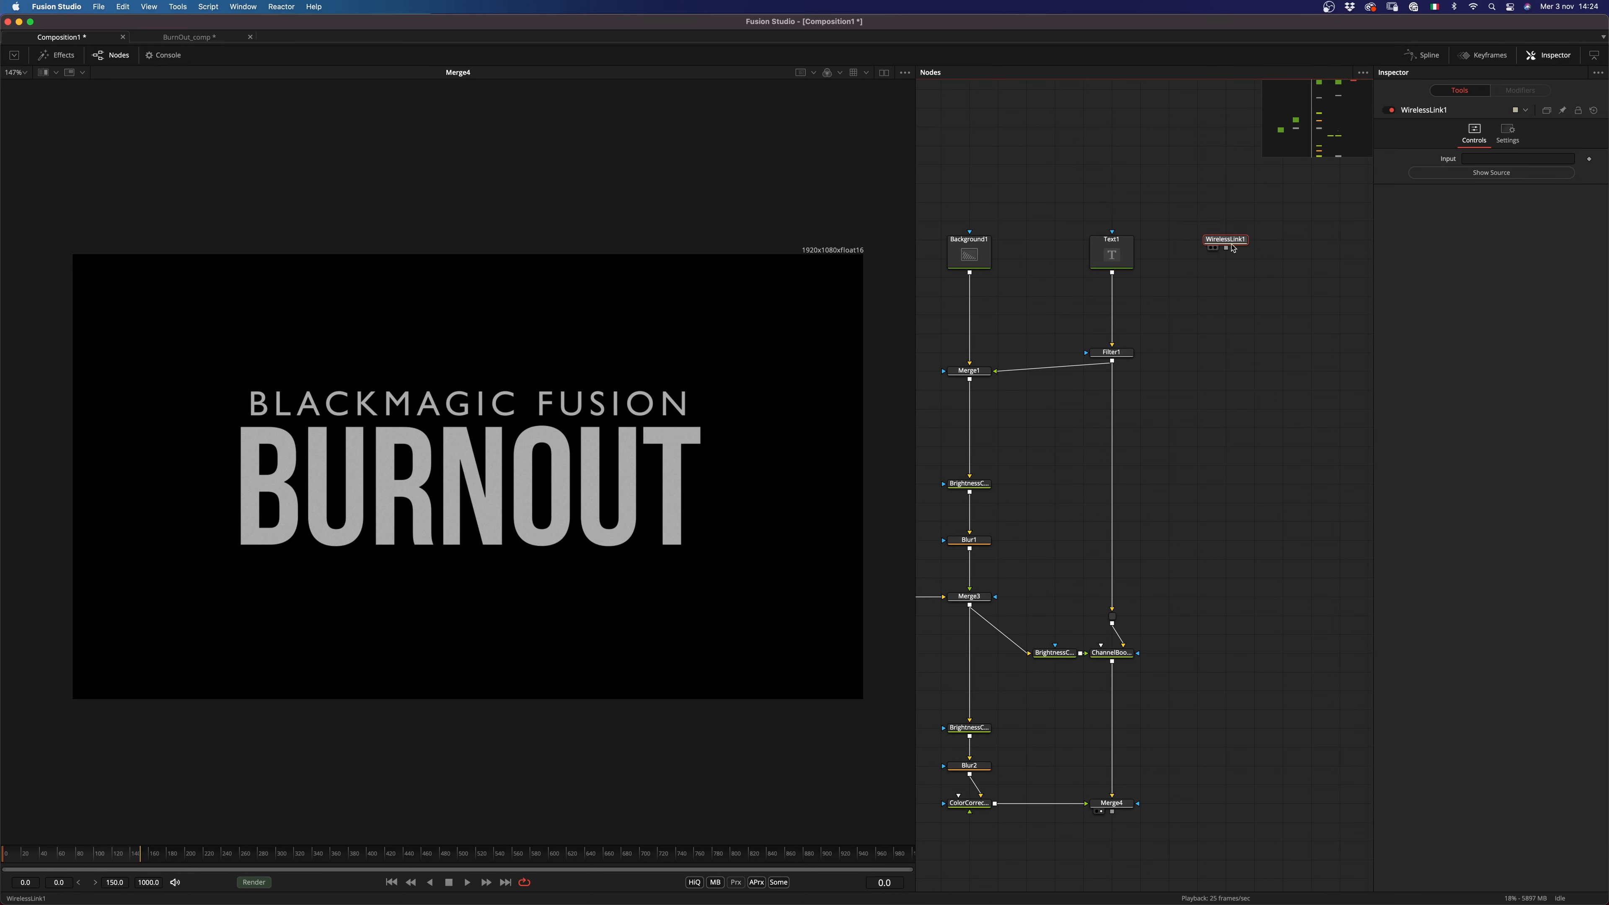
key("F2")
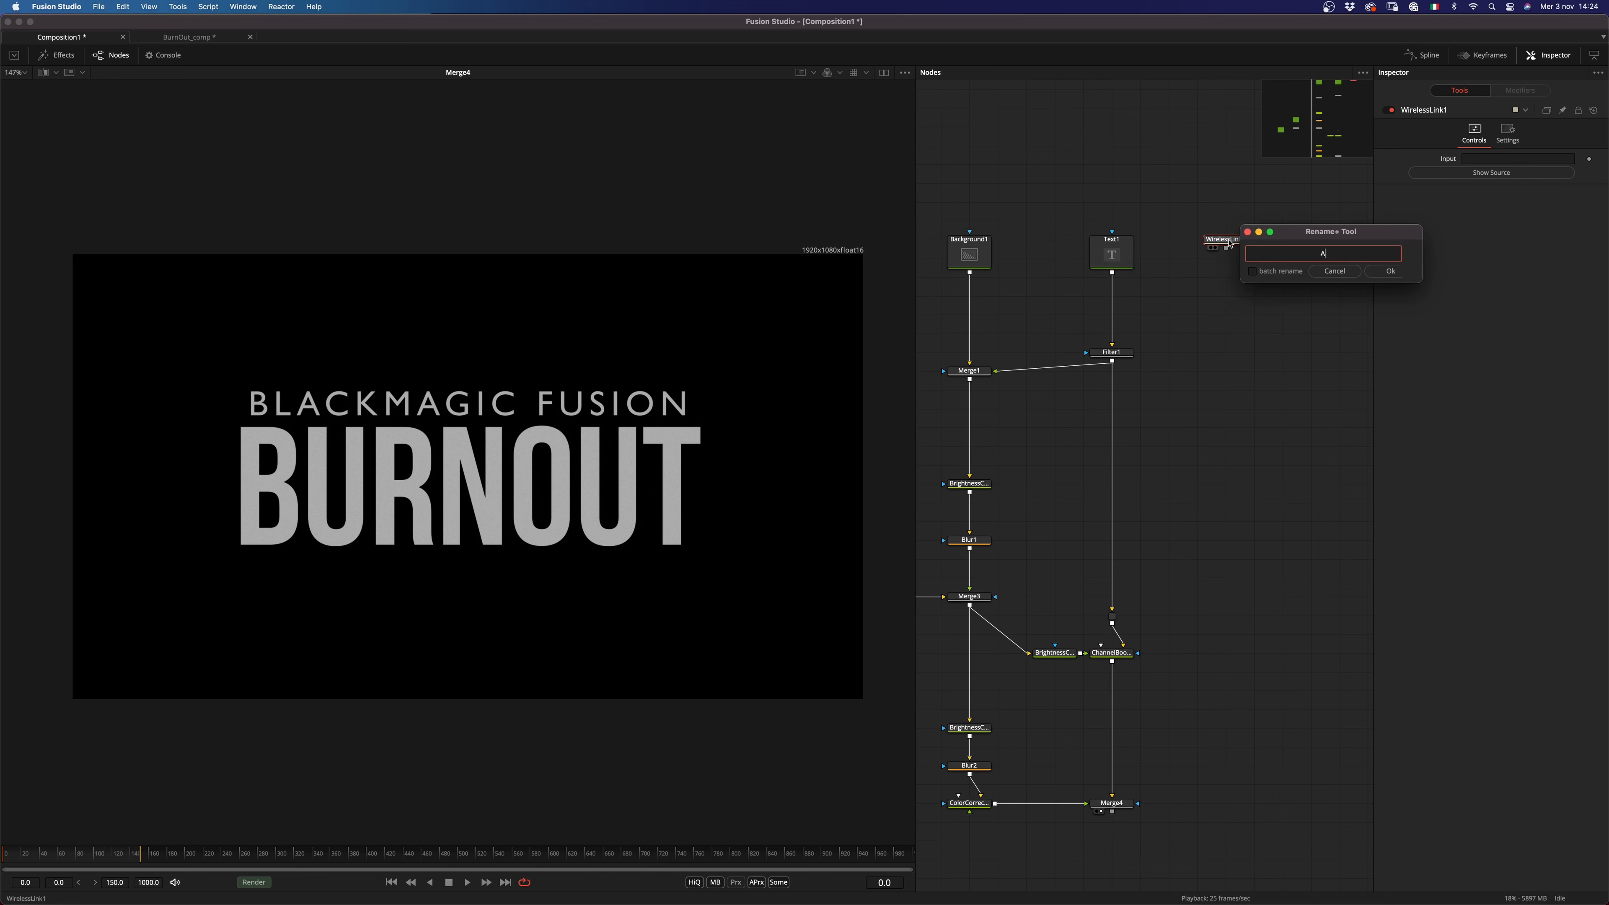
key("Return")
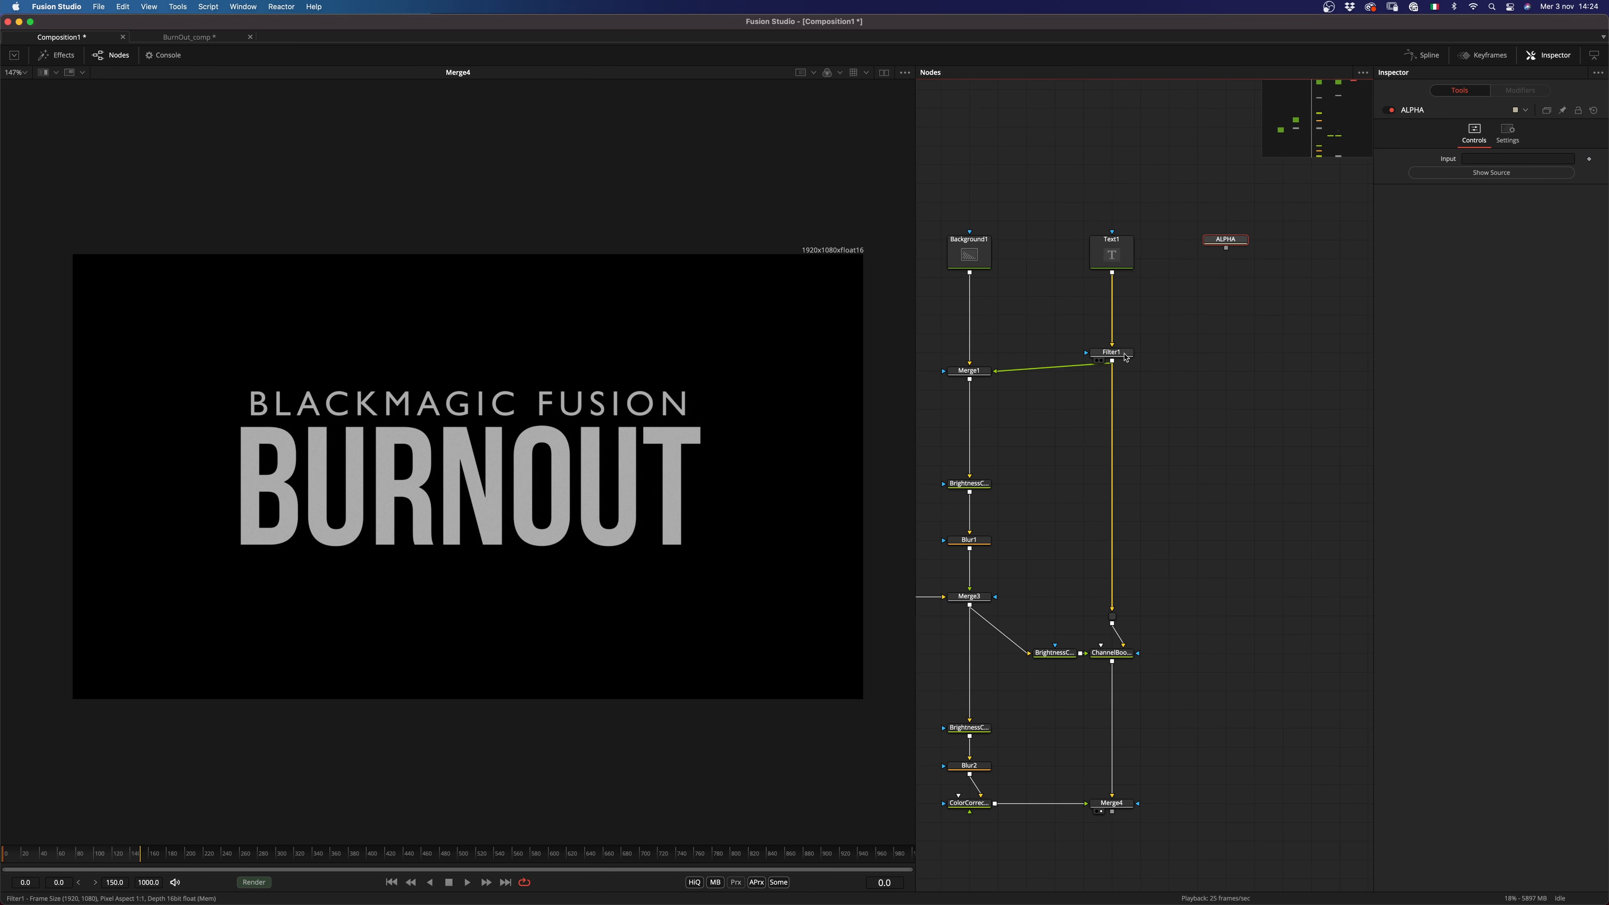
Step: Set ALPHA's Input to Filter1 and display its output in the viewer
left_click_drag(1498, 161, 1499, 161)
left_click_drag(1226, 240, 1255, 244)
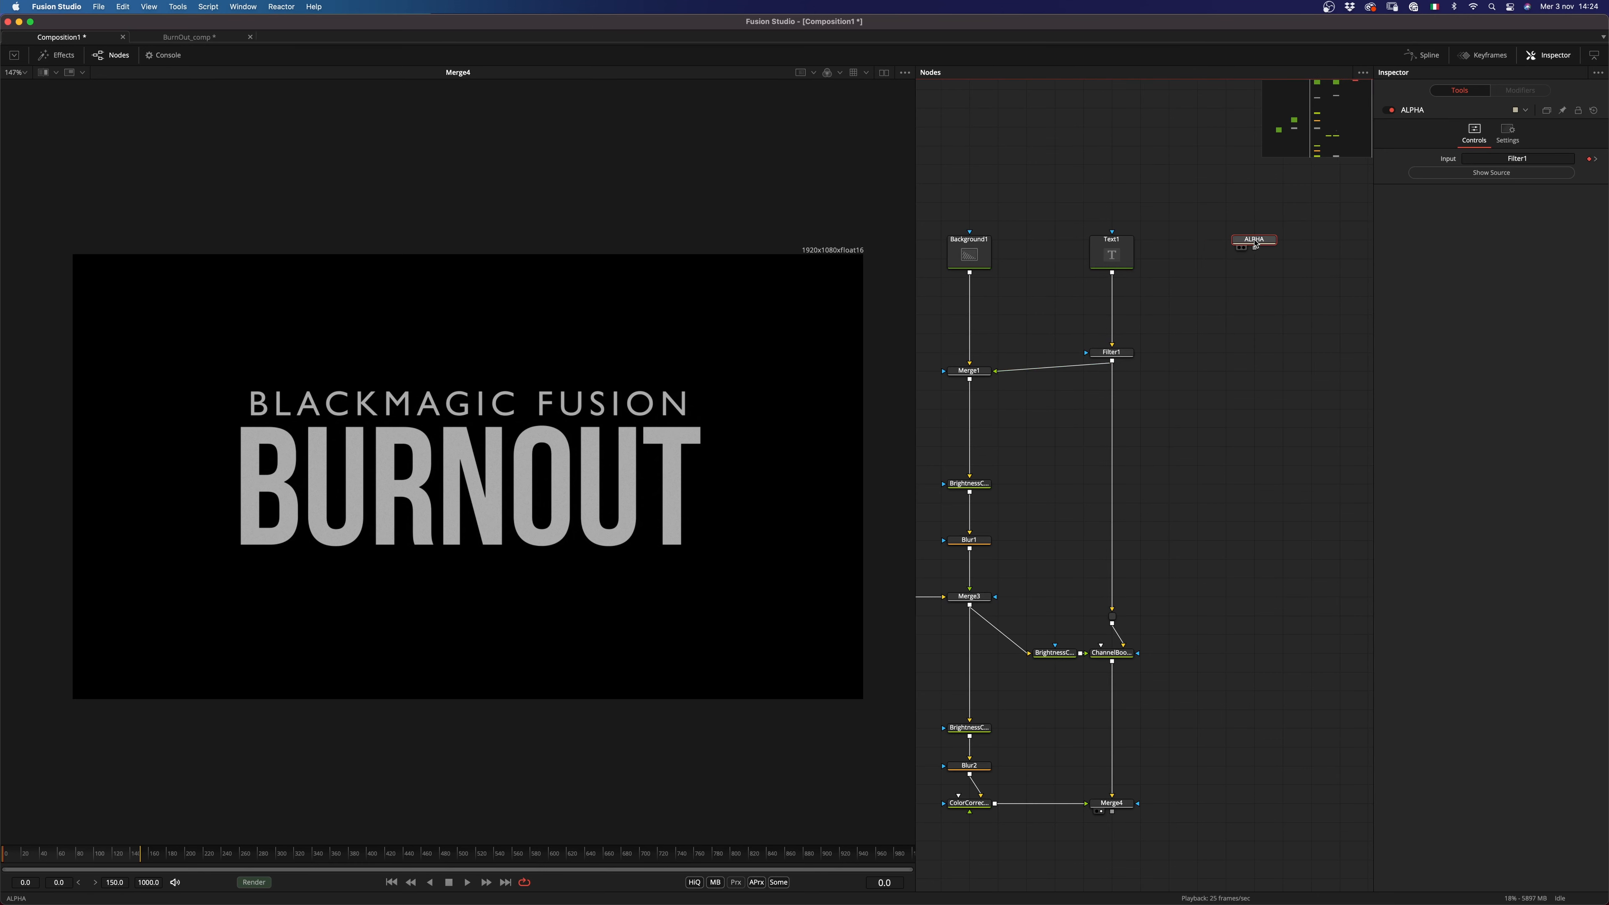
key("1")
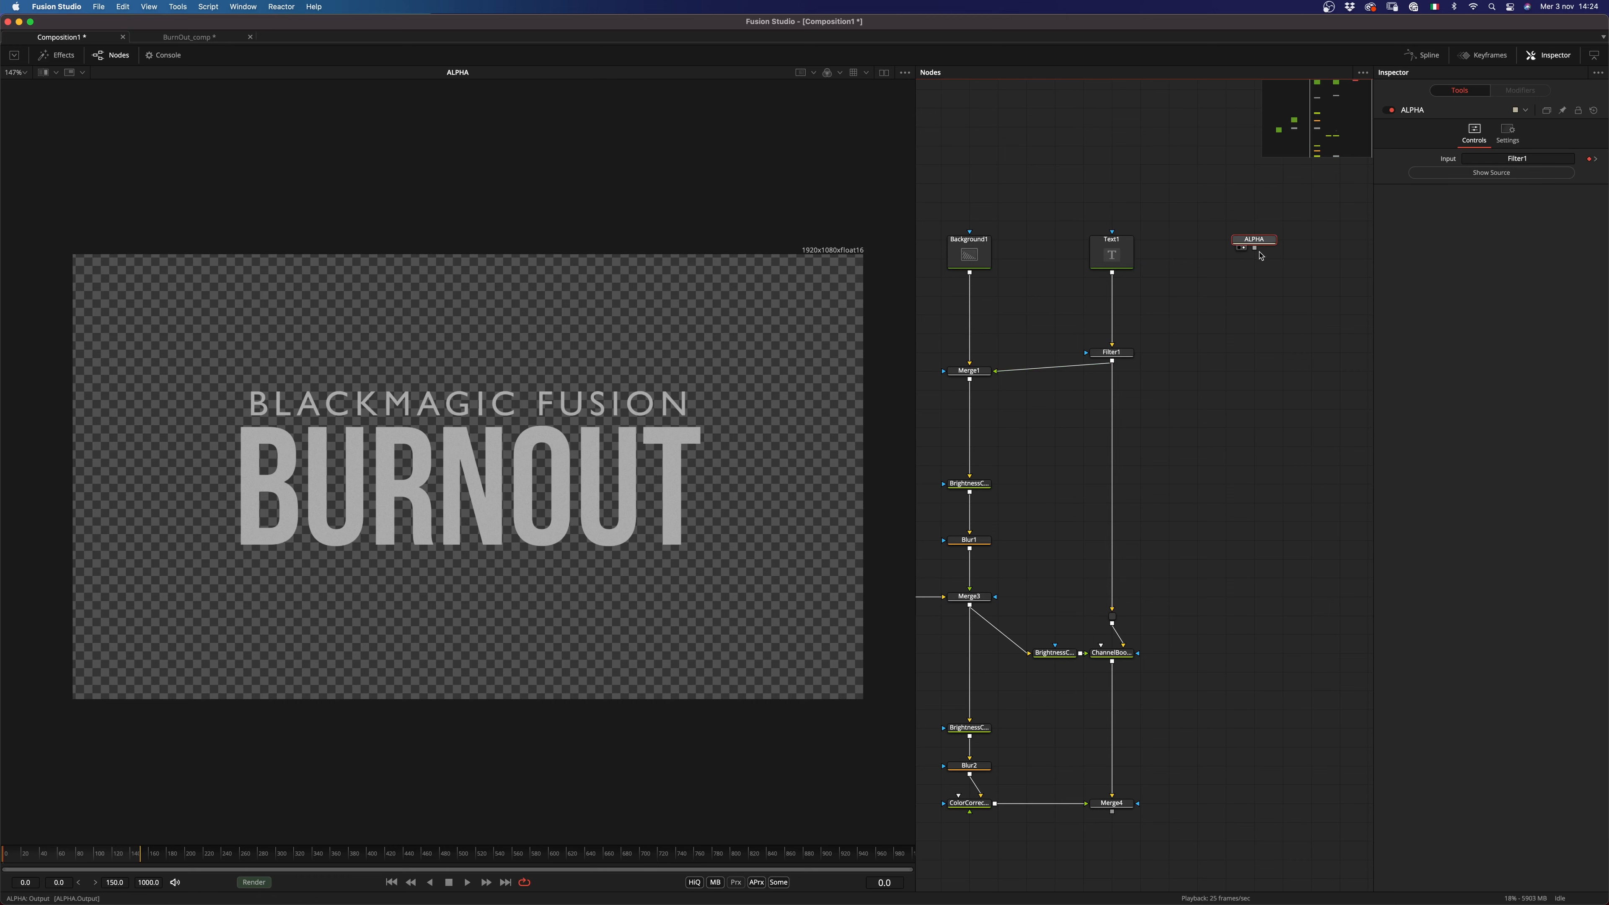
Step: Add a second Wireless Link below ALPHA and set its Input to Merge3, viewing the matte at frame 60
key("shift+space")
type("wirelwire")
key("Return")
left_click_drag(1262, 260, 1262, 295)
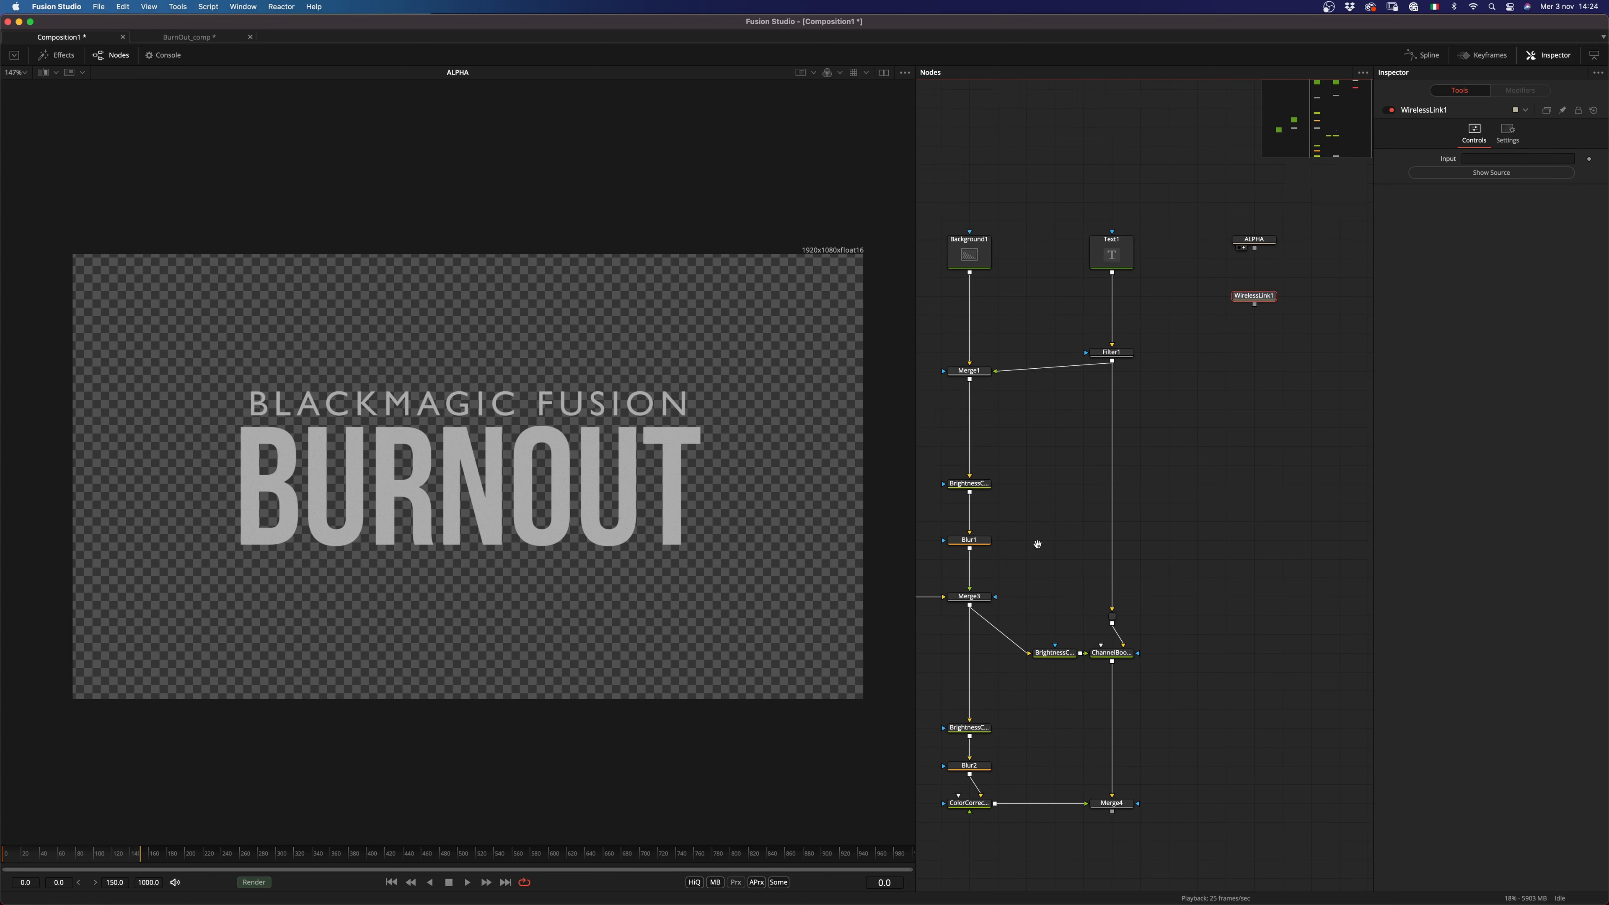
left_click_drag(1037, 543, 1117, 416)
left_click(1038, 478)
left_click_drag(64, 854, 58, 856)
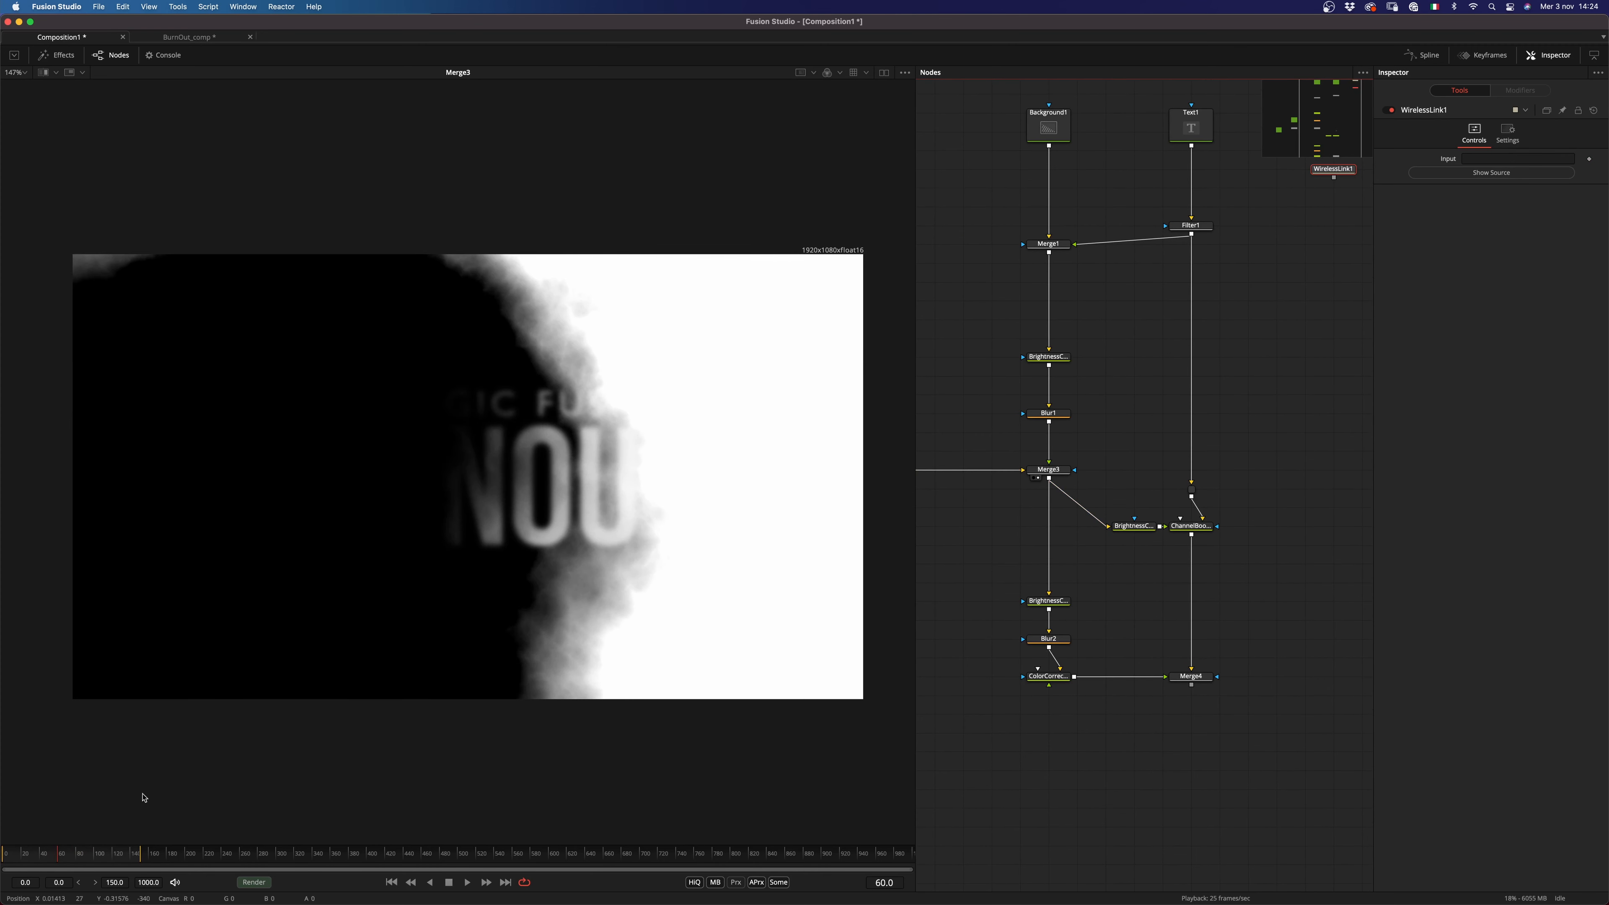
left_click_drag(1217, 416, 1106, 467)
left_click_drag(937, 520, 1484, 161)
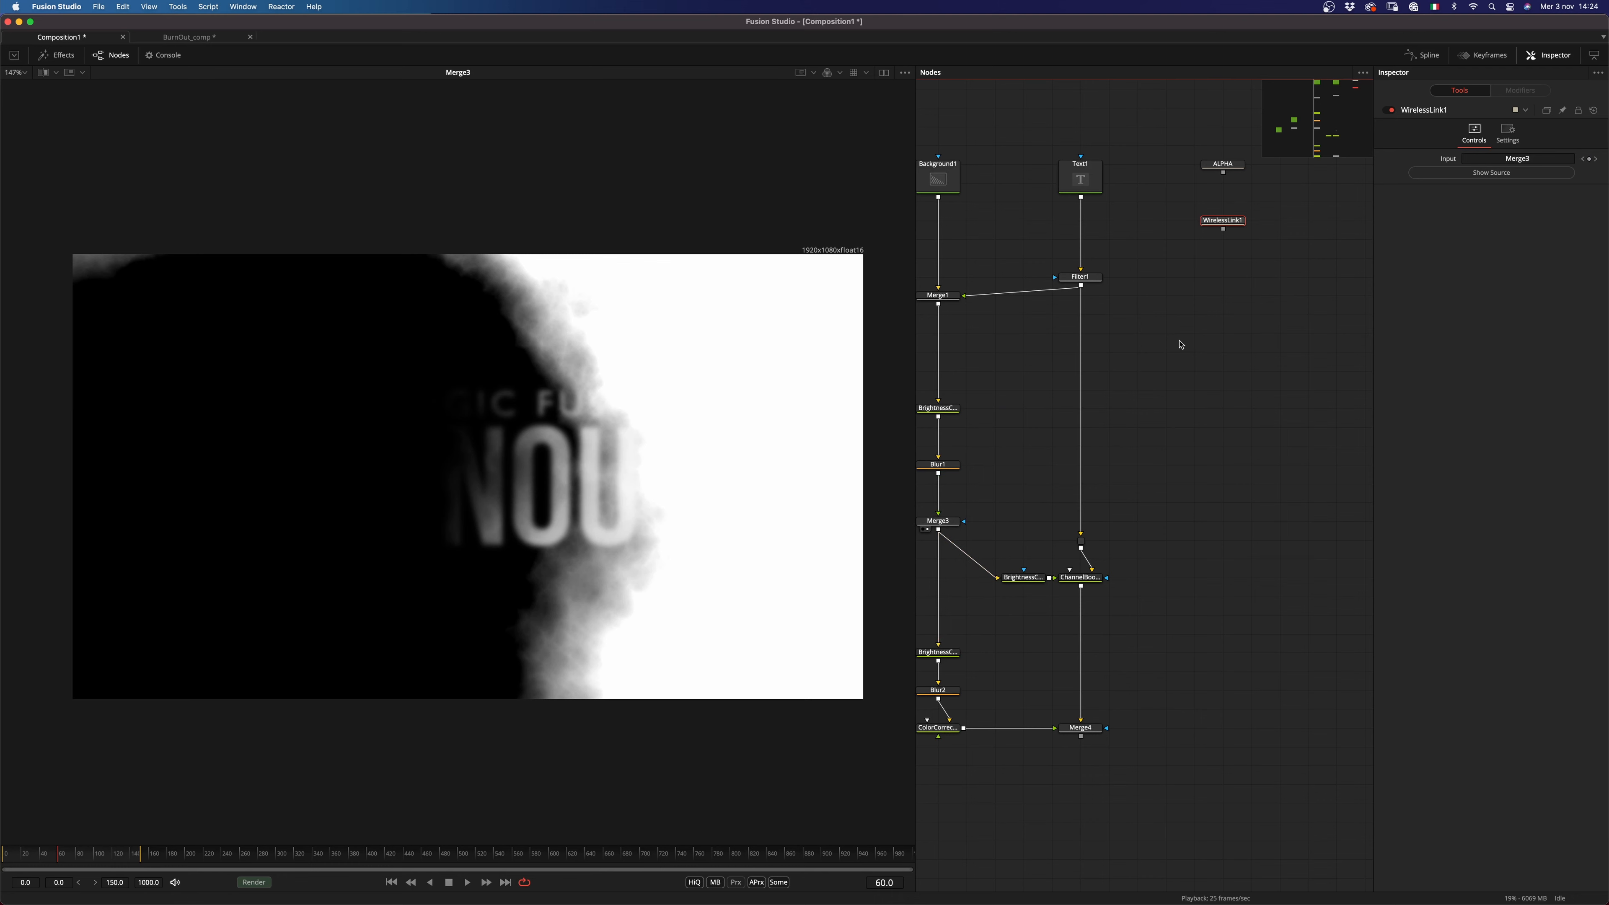
Step: Rename the Wireless Link fed by Merge3 as BURN_MATTE
scroll(1203, 355, "up", 5)
key("F2")
type("BURN_MATTE")
key("Return")
Step: Show the ALPHA and BURN_MATTE links as picture tiles and rearrange them beside the node tree
left_click(1210, 252, "super")
right_click(1219, 311)
mouse_move(1287, 488)
left_click(1369, 494)
left_click(1211, 392)
mouse_move(1211, 324)
left_mouse_down()
mouse_move(1353, 267)
mouse_move(1186, 334)
left_mouse_up()
scroll(1186, 333, "down", 5)
scroll(1246, 284, "up", 3)
left_click_drag(1320, 237, 1298, 237)
left_click_drag(1265, 177, 1314, 252)
left_click_drag(1083, 614, 1291, 366)
Step: Paste an instance of BURN_MATTE in the empty area below the node tree and display it
left_click(1006, 524)
key("super+shift+v")
left_click_drag(1011, 546, 1059, 505)
left_click(1024, 510)
Step: Add a Brightness Contrast after the BURN_MATTE instance with Low 0.483, High 0.517 and black and white clipping, inspecting its edge
scroll(1111, 534, "down", 2)
scroll(1111, 535, "right", 2)
key("shift+space")
type("bc")
key("Return")
left_click(1466, 307)
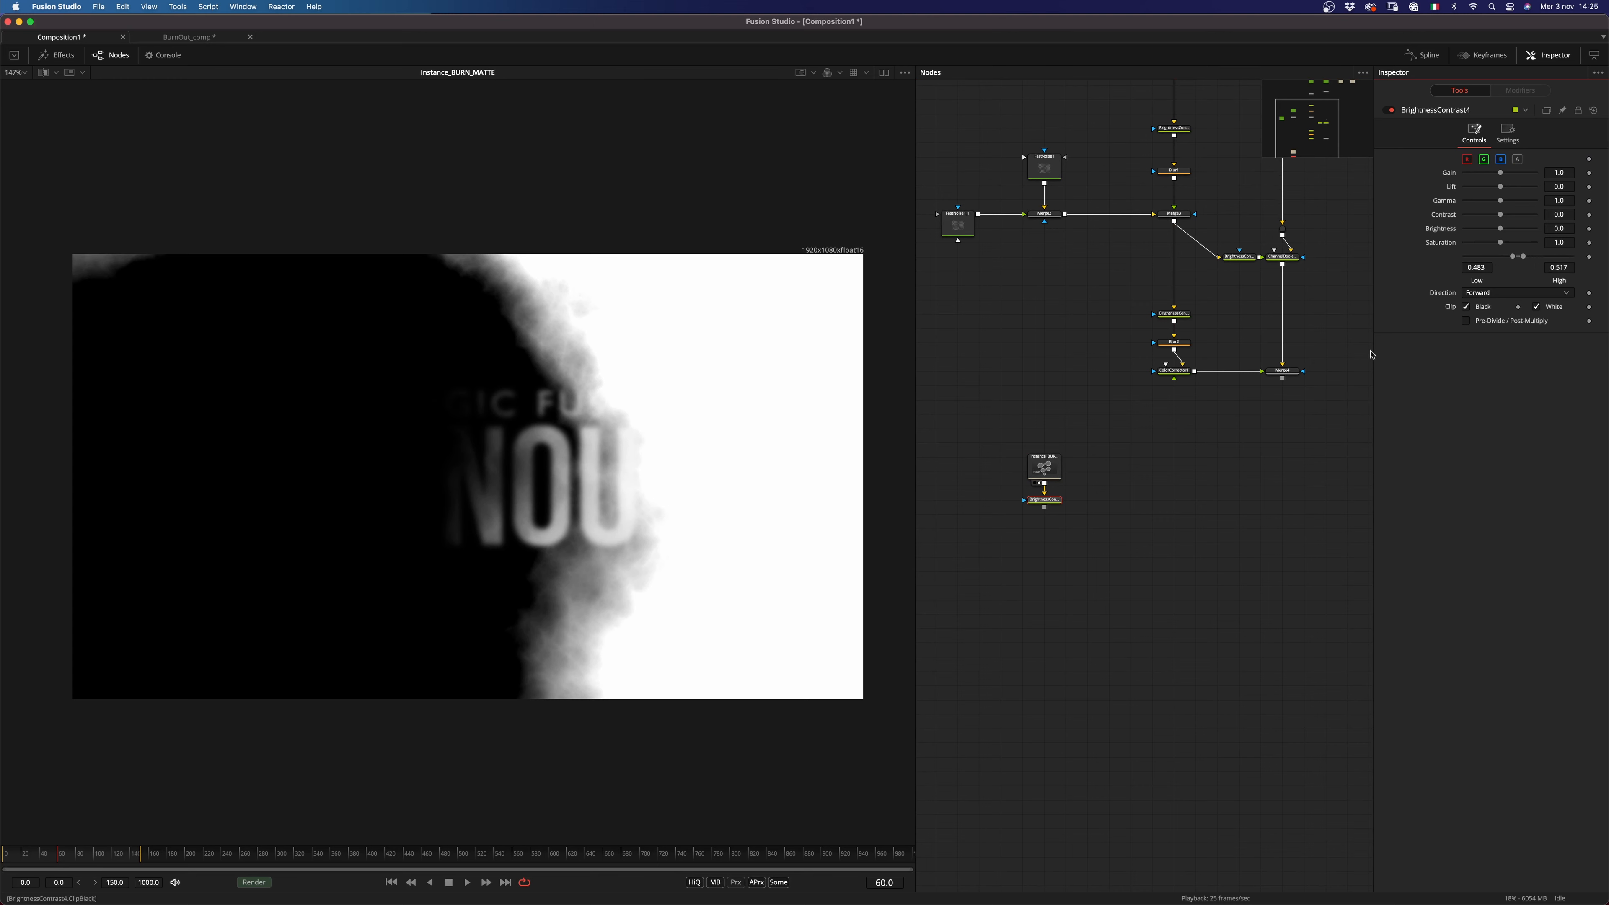
left_click(1039, 507)
scroll(601, 525, "up", 5)
scroll(1078, 473, "up", 4)
scroll(1078, 473, "down", 2)
scroll(1078, 473, "down", 3)
Step: Add a Channel Booleans node below BrightnessContrast4
key("shift+space")
type("bol")
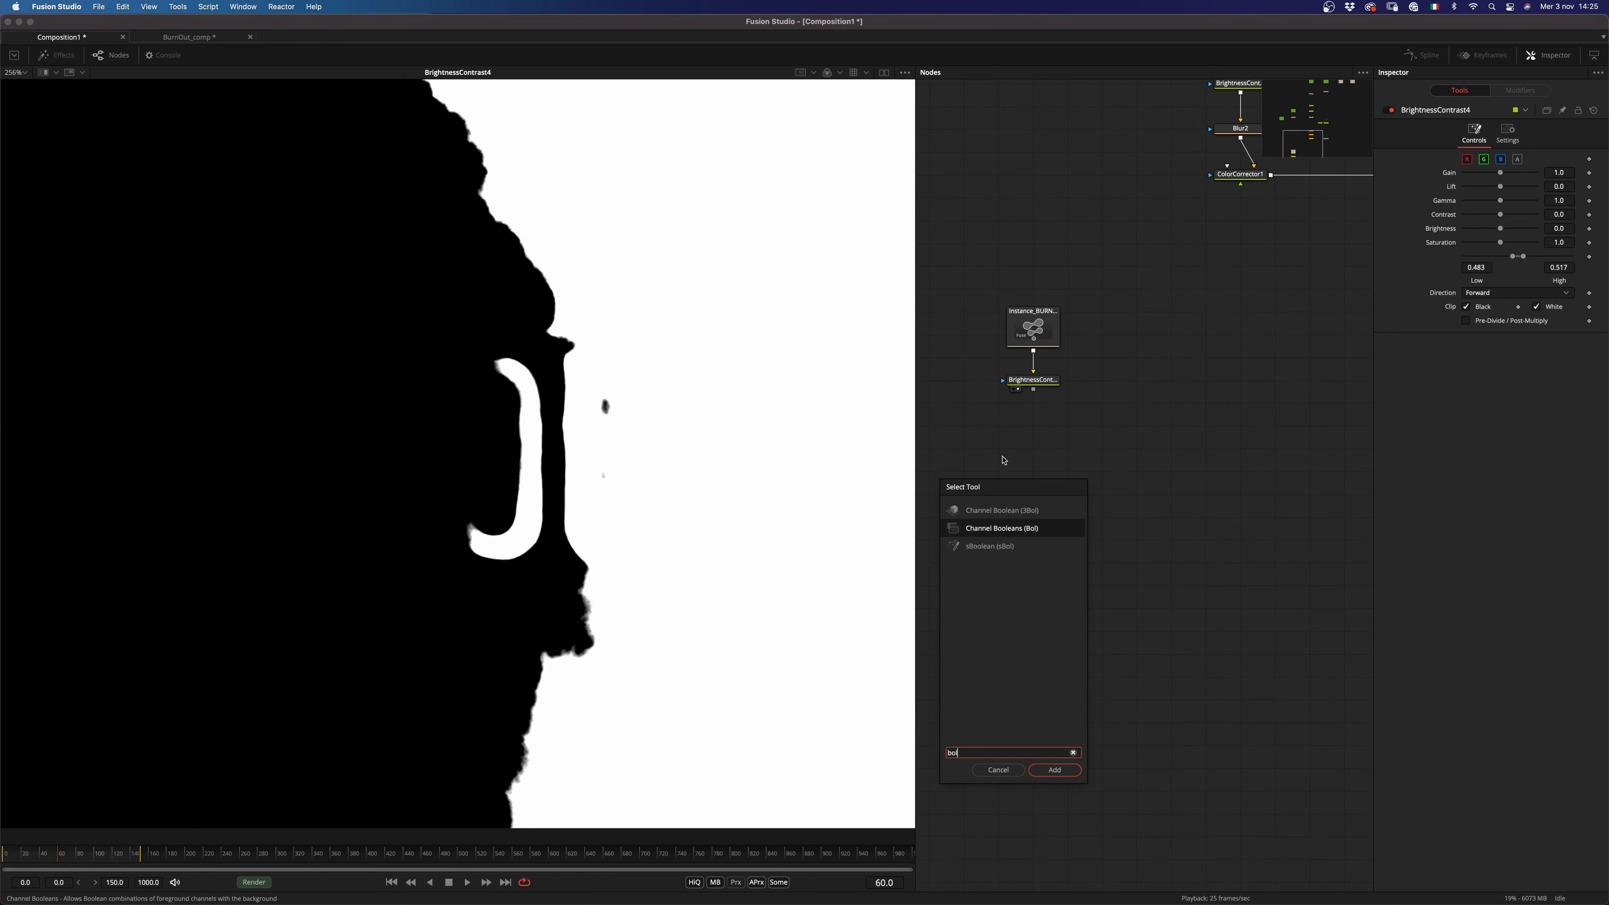
key("Return")
left_click_drag(1033, 514, 1033, 472)
Step: Set ChannelBooleans2 to Negative with To Alpha on Do Nothing, and play back the inverted matte
left_click(1492, 215)
left_click(1434, 244)
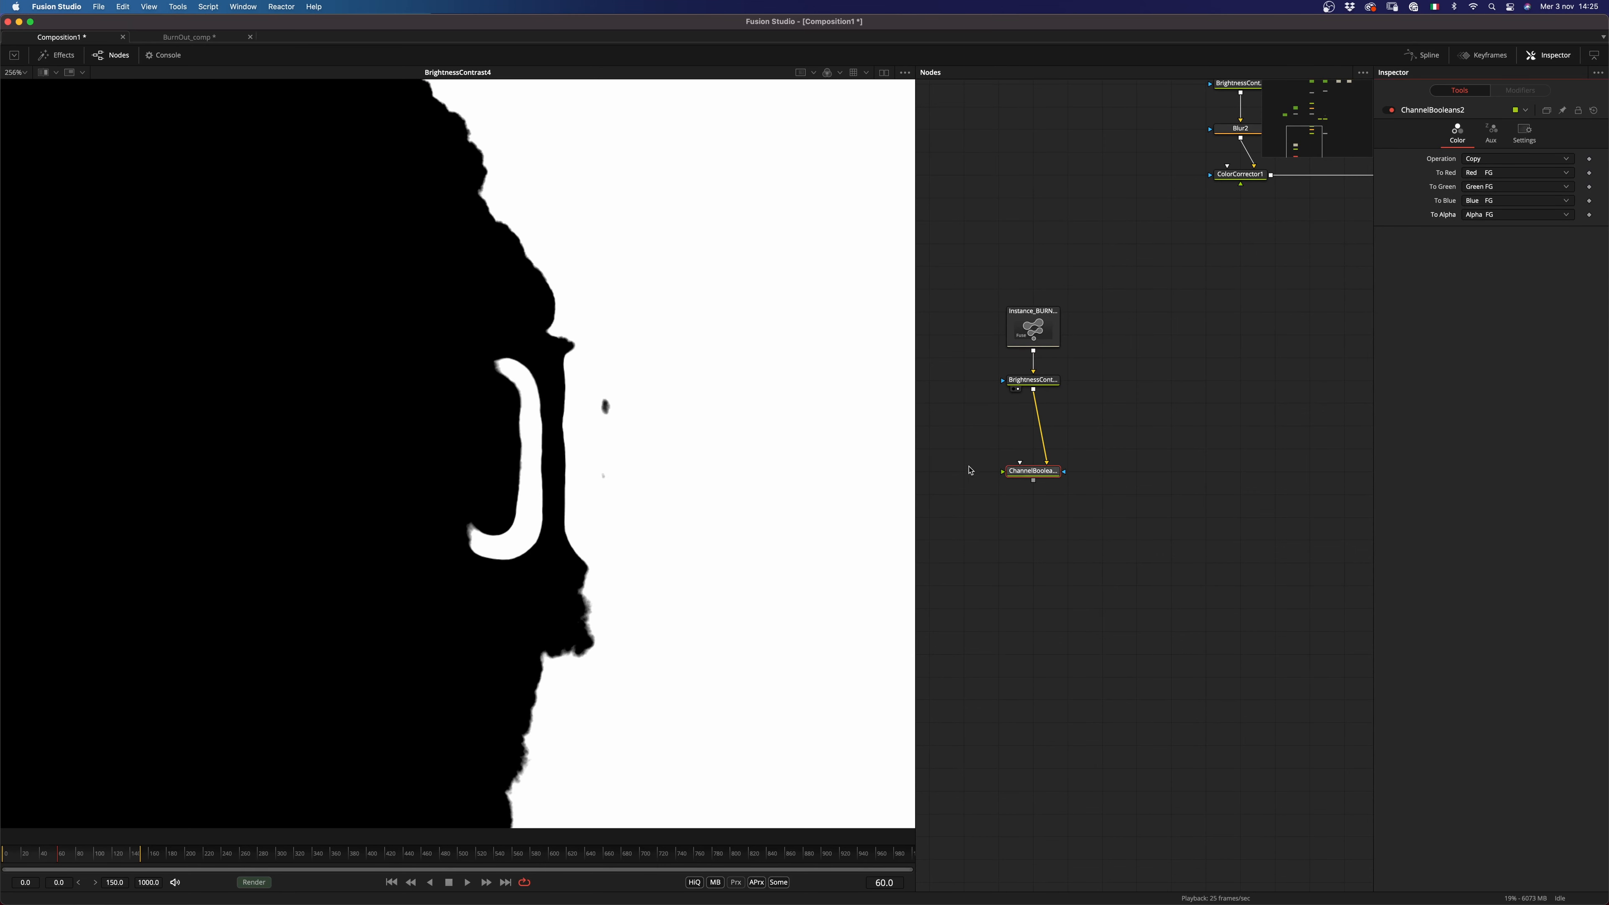
scroll(674, 452, "down", 5)
scroll(675, 453, "up", 2)
left_click(1490, 159)
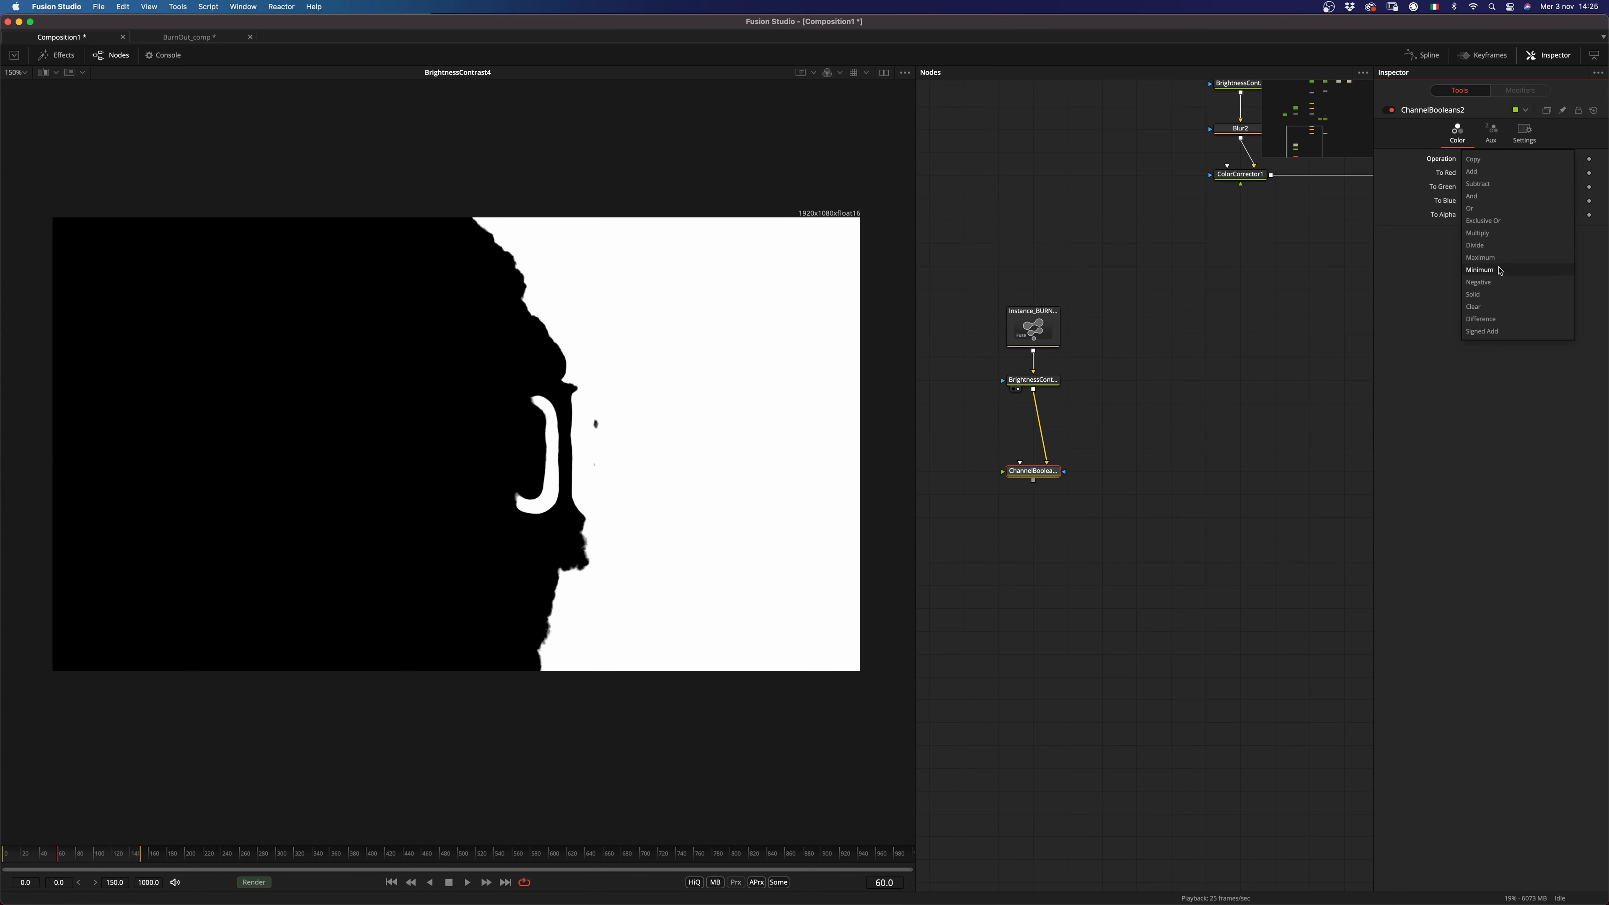
left_click(1497, 286)
key("2")
scroll(555, 539, "down", 3)
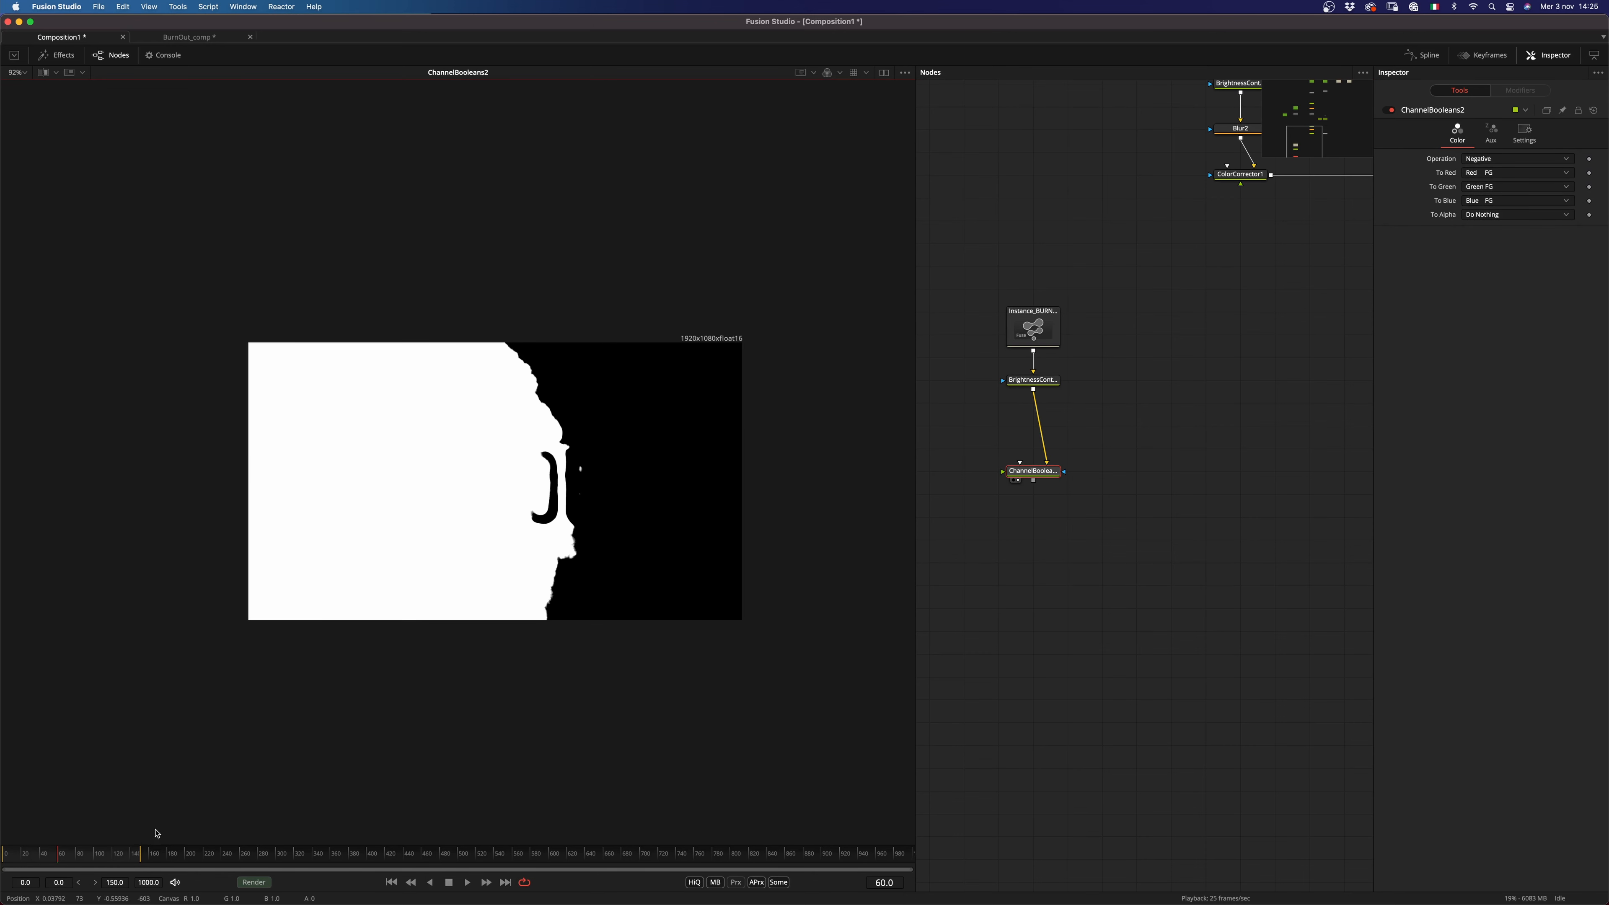
left_click(5, 858)
key("space")
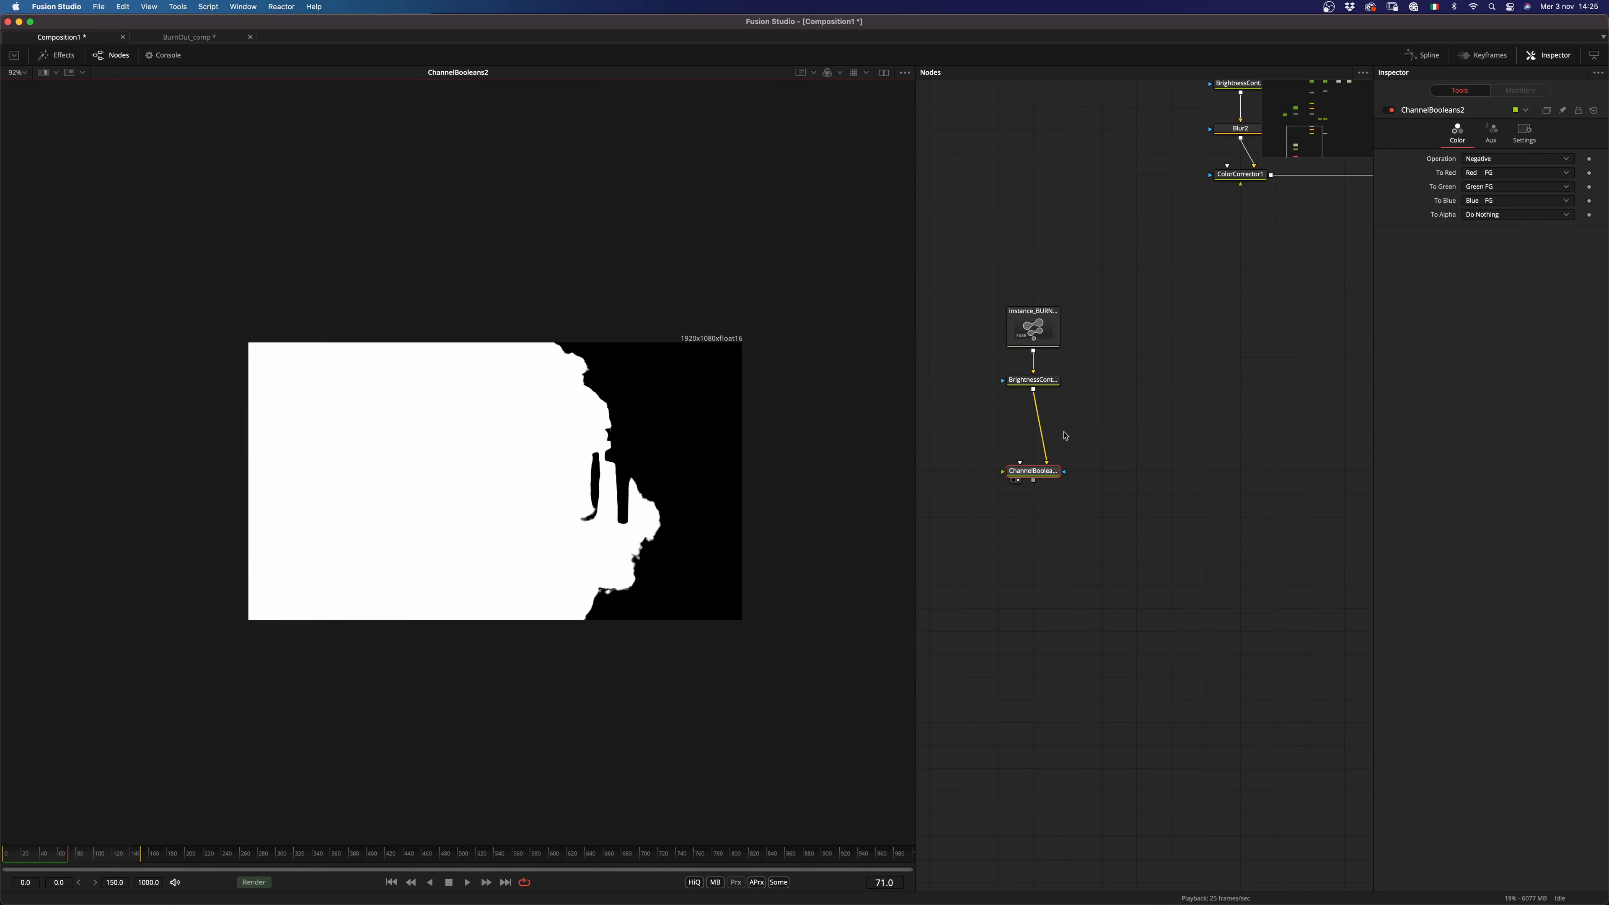
Step: Add another Channel Booleans fed by BrightnessContrast4, with Operation Multiply and To Alpha on Do Nothing
key("shift+space")
type("chan")
key("Return")
left_click_drag(1051, 330, 1118, 330)
left_click_drag(1103, 350, 1115, 473)
left_click(1495, 215)
left_click(1494, 228)
left_click(1497, 161)
left_click(1477, 233)
Step: Connect ChannelBooleans2 to the foreground of ChannelBooleans3, space out the surrounding nodes and display the result
left_click_drag(1033, 481, 419, 582)
left_click_drag(71, 853, 65, 854)
left_click_drag(1112, 456, 1115, 462)
left_click_drag(1104, 333, 1034, 310)
left_click_drag(1028, 474, 993, 476)
left_click(994, 475)
left_click(1099, 473)
Step: Play the ChannelBooleans3 result from the start and examine the matte outline up close
left_click_drag(549, 537, 569, 525)
key("space")
left_click(2, 859)
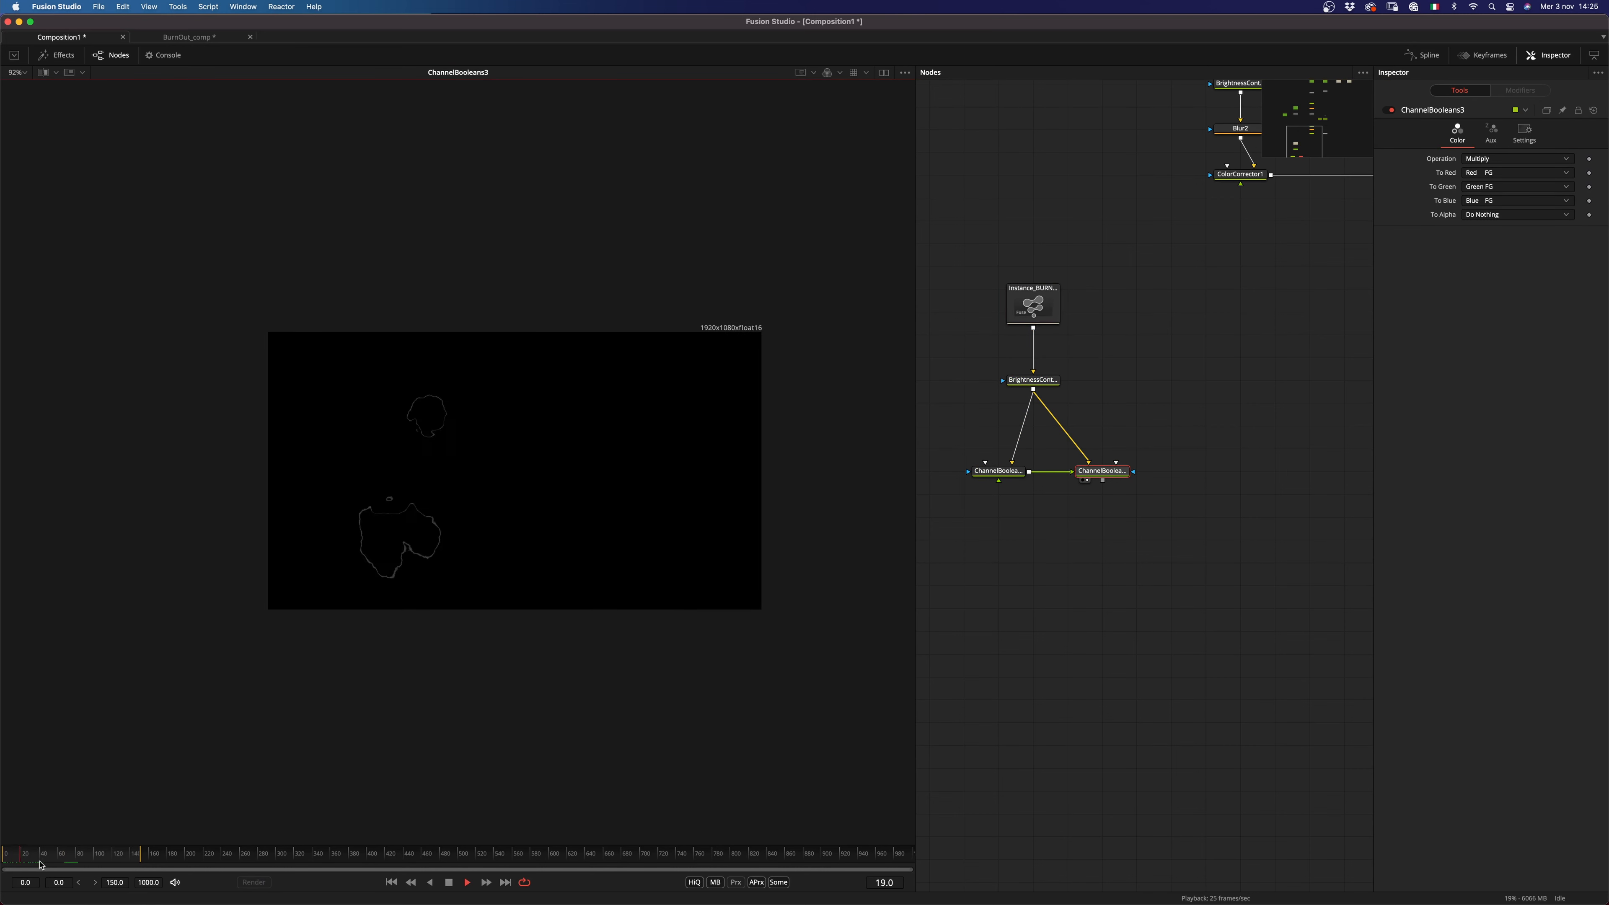
scroll(516, 433, "up", 3)
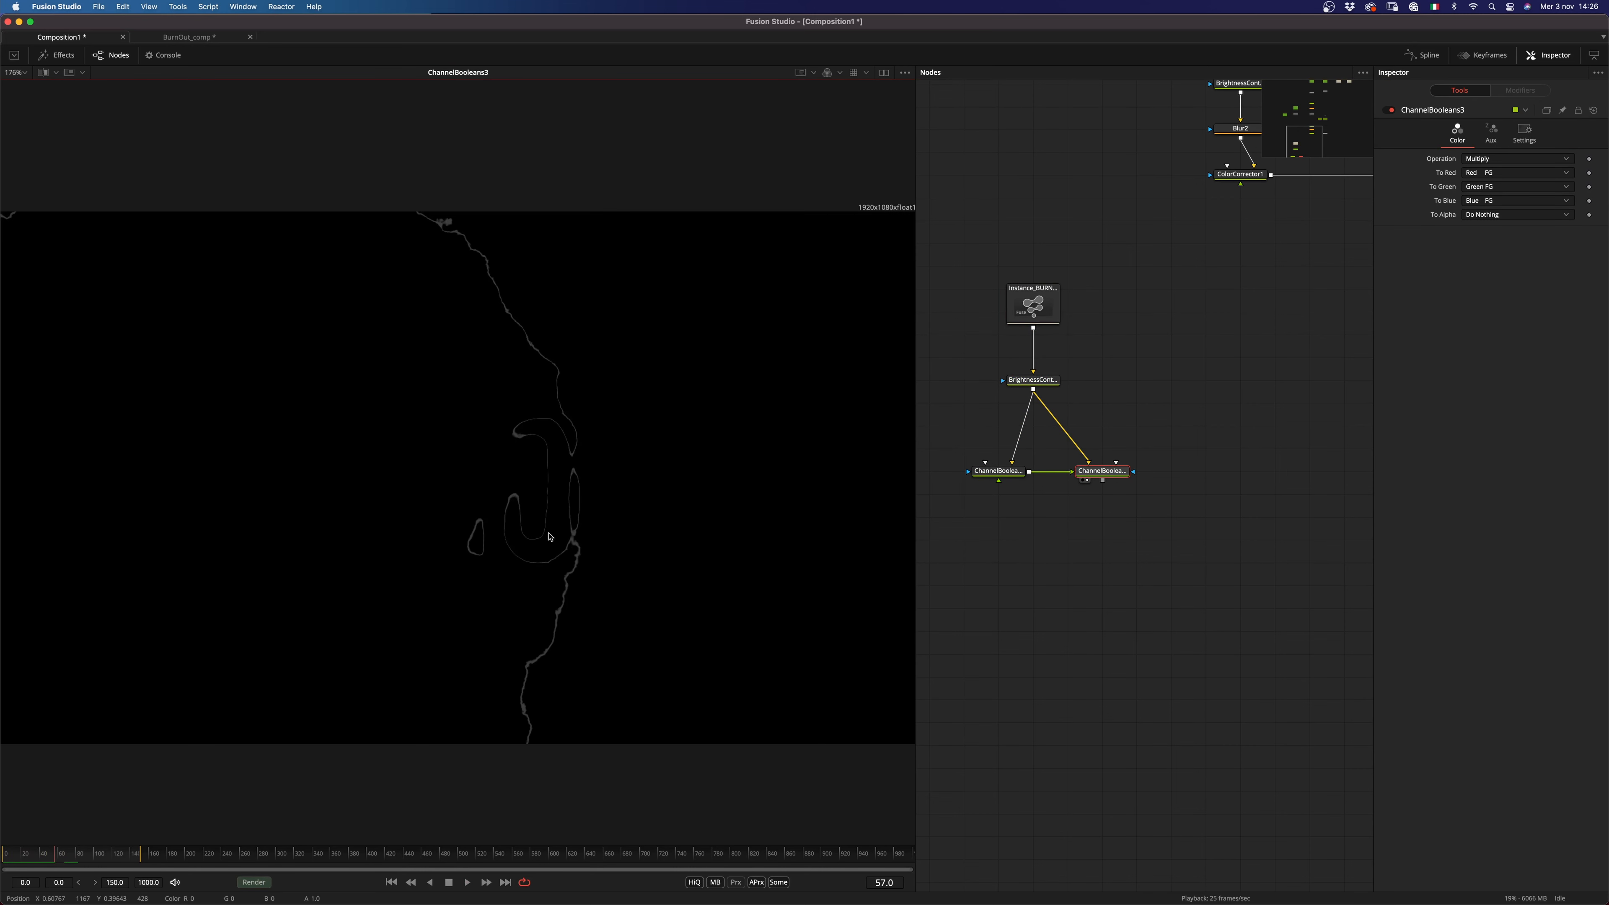
Step: Merge the ChannelBooleans3 outline over the Merge4 result with Apply Mode Screen and check the composite at frame 51
scroll(509, 595, "down", 3)
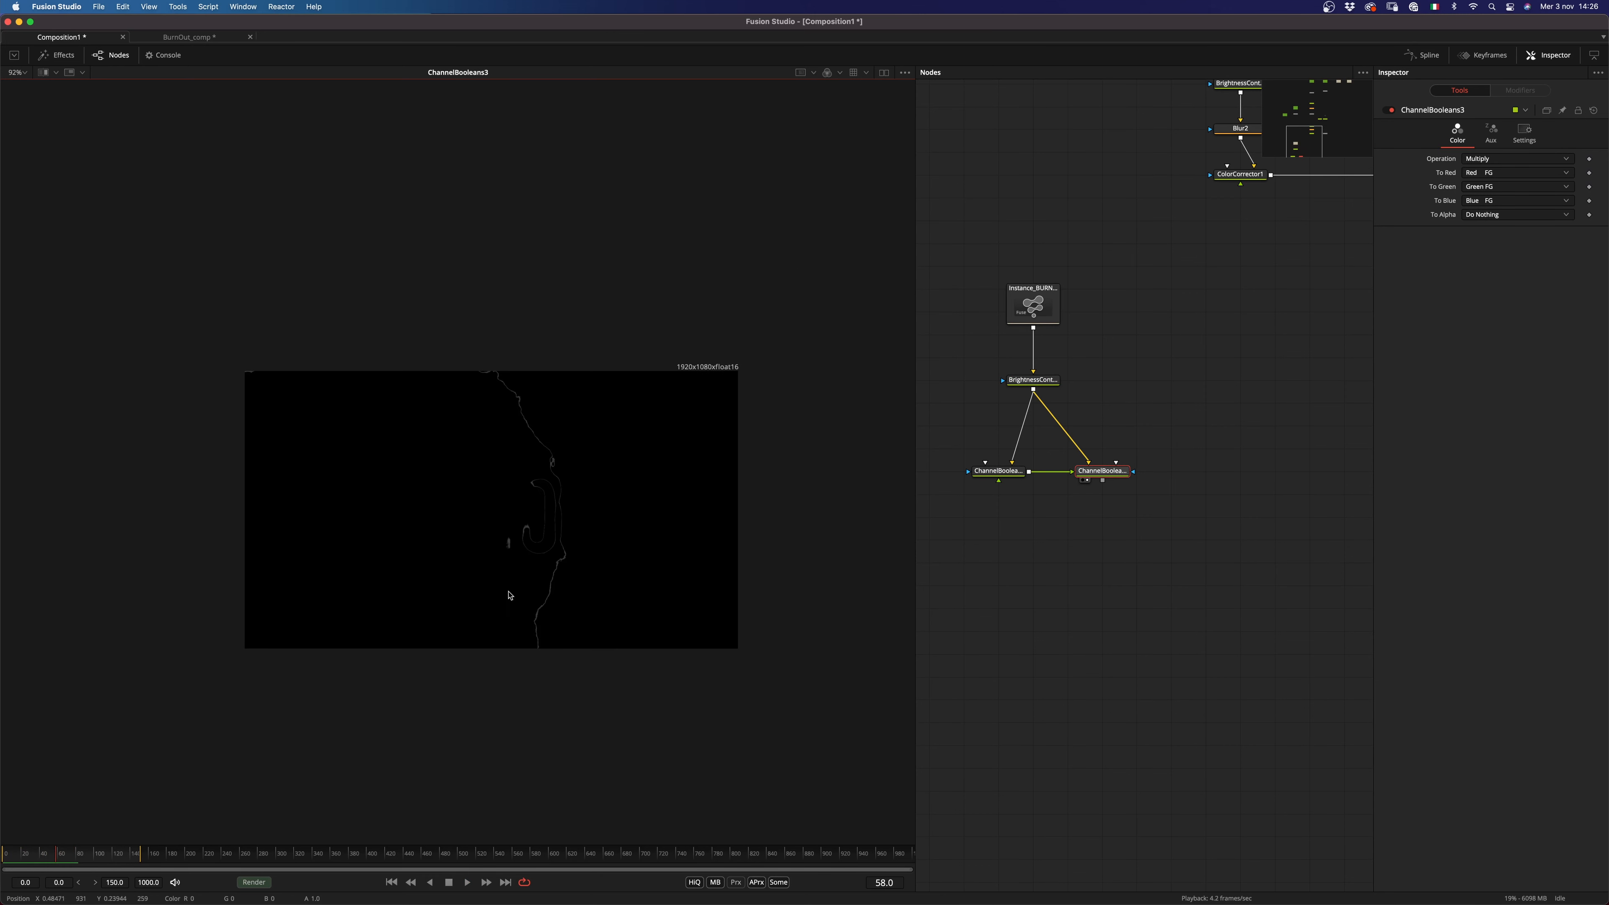
scroll(1102, 443, "down", 2)
left_click_drag(1102, 470, 1312, 269)
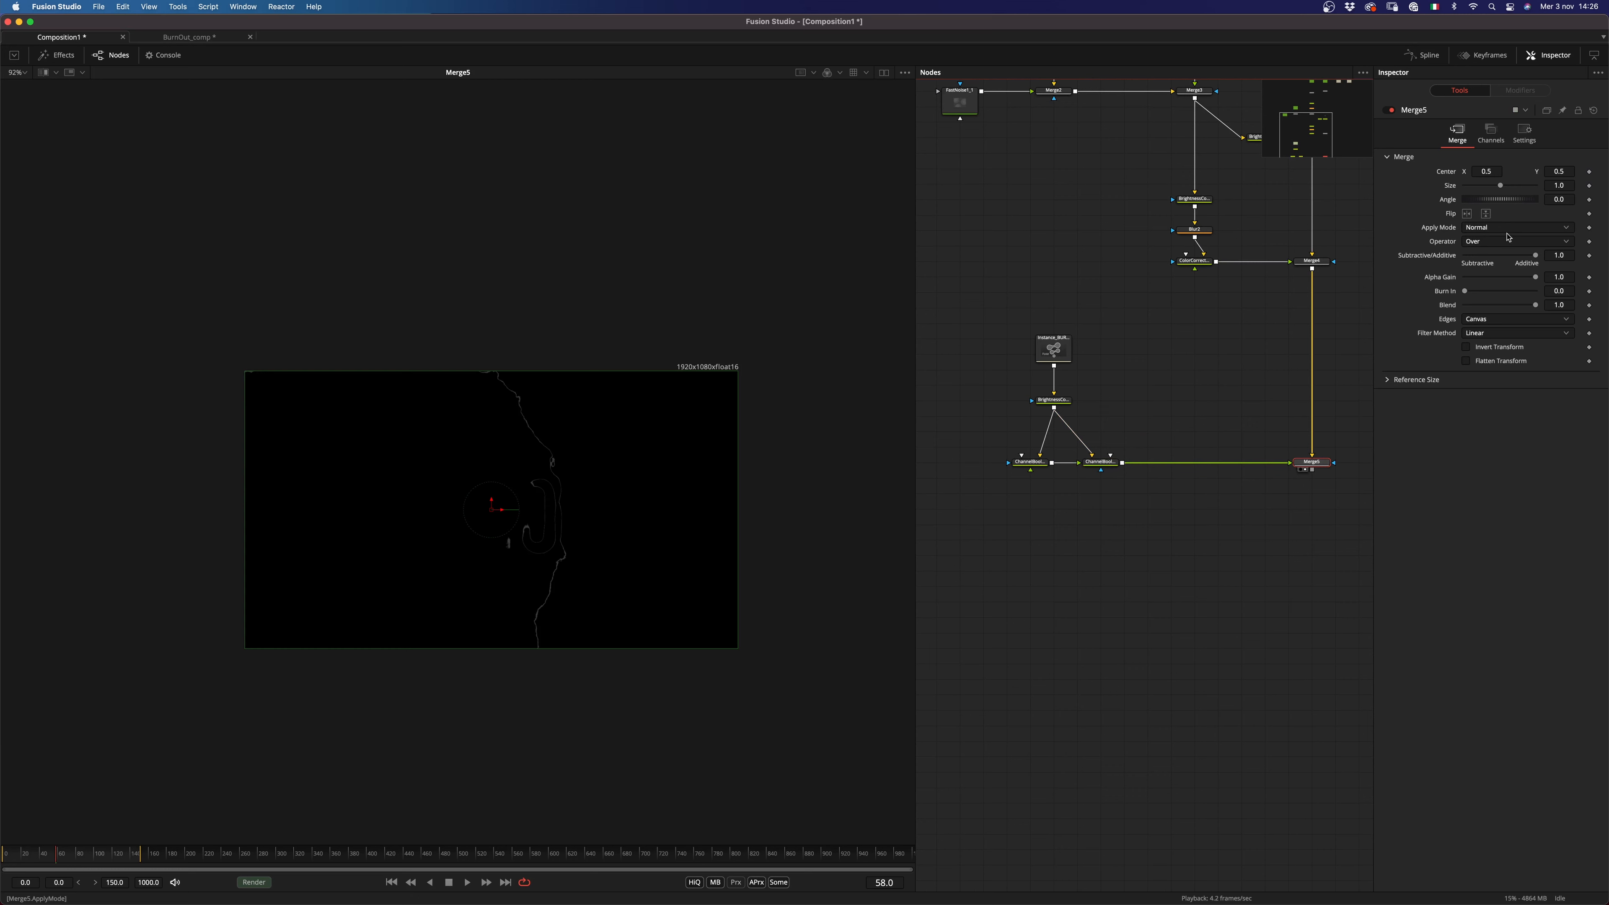
left_click(1508, 229)
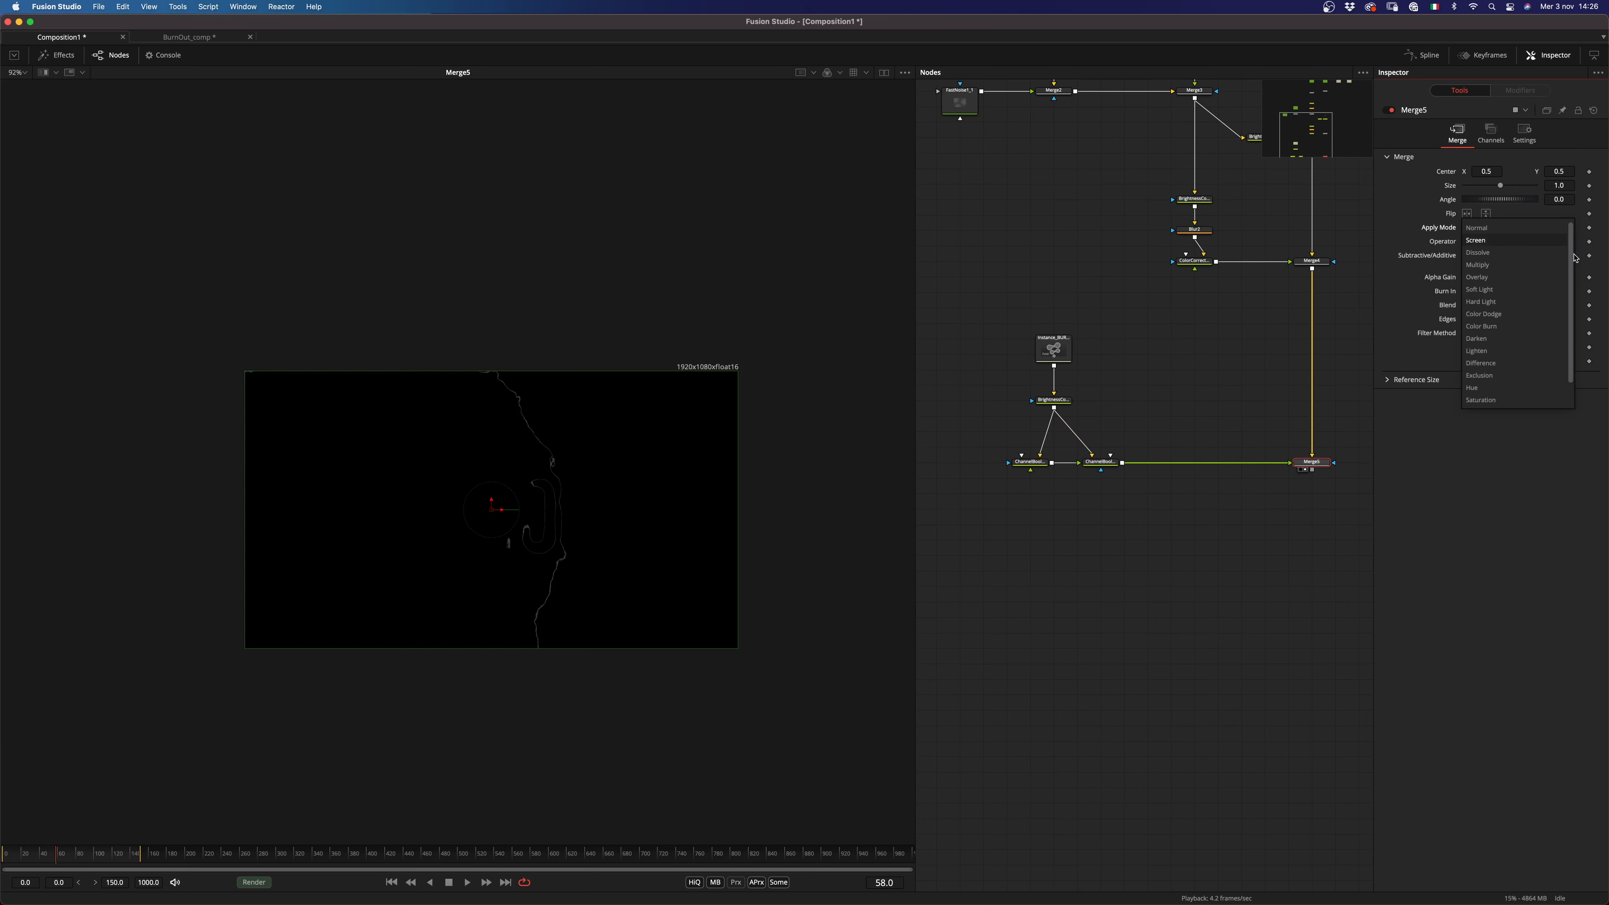
left_click(1497, 244)
scroll(537, 485, "up", 5)
left_click_drag(57, 857, 49, 859)
scroll(467, 568, "down", 4)
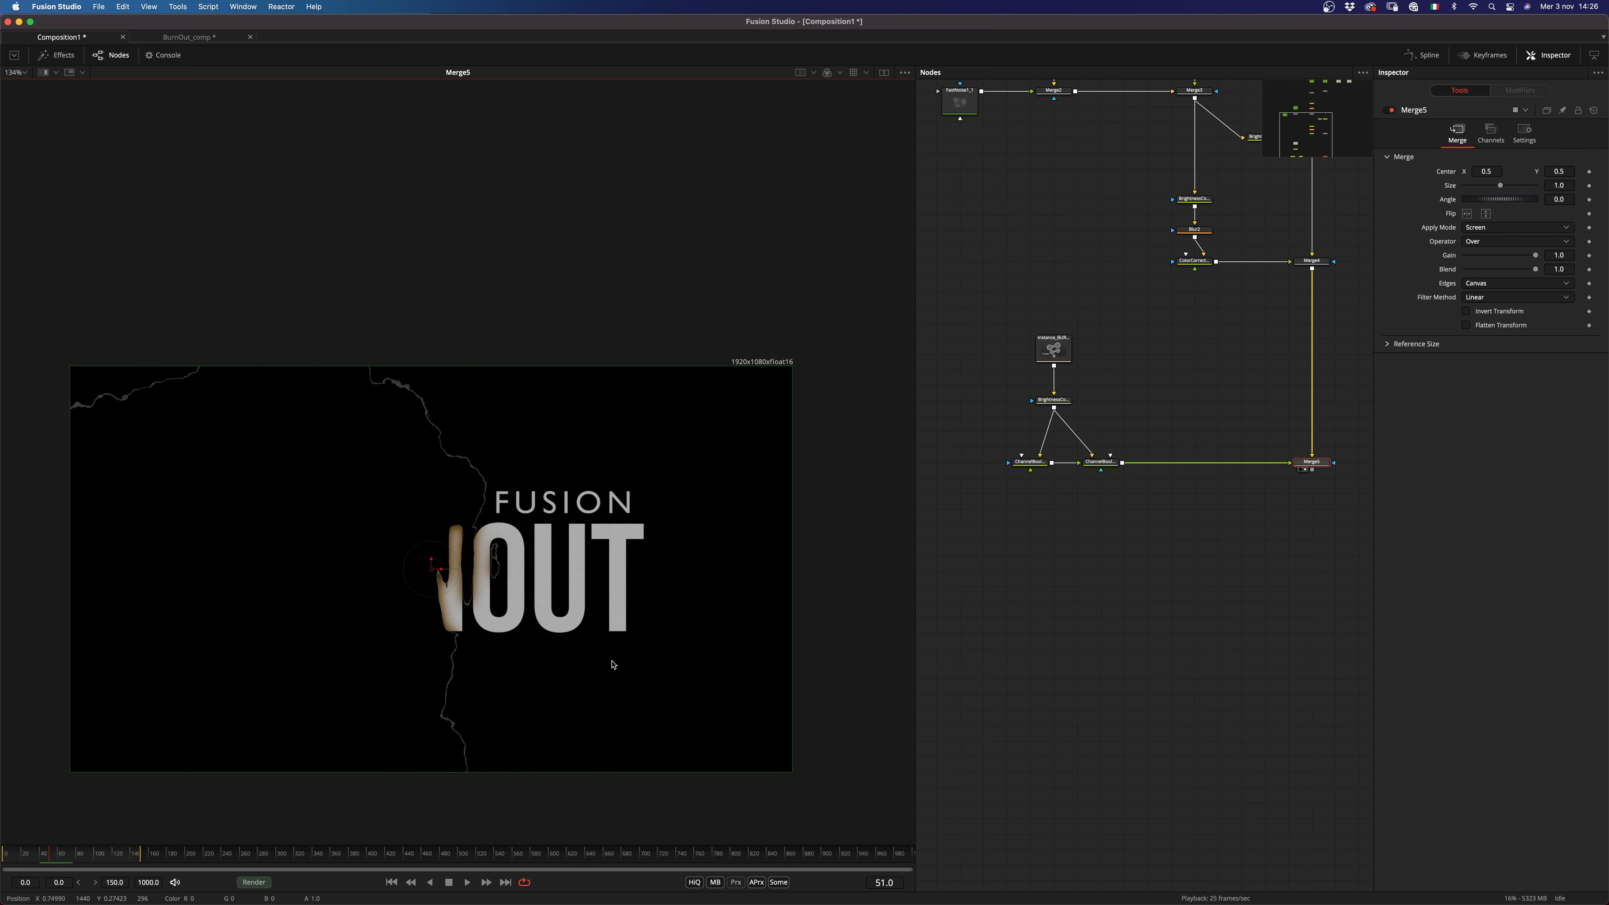
Step: Paste an instance of the ALPHA node beside Merge5 and connect it as that merge's effect mask
scroll(1173, 407, "right", 3)
scroll(1171, 393, "up", 2)
left_click(1146, 172)
scroll(1160, 370, "down", 5)
key("ctrl+shift+v")
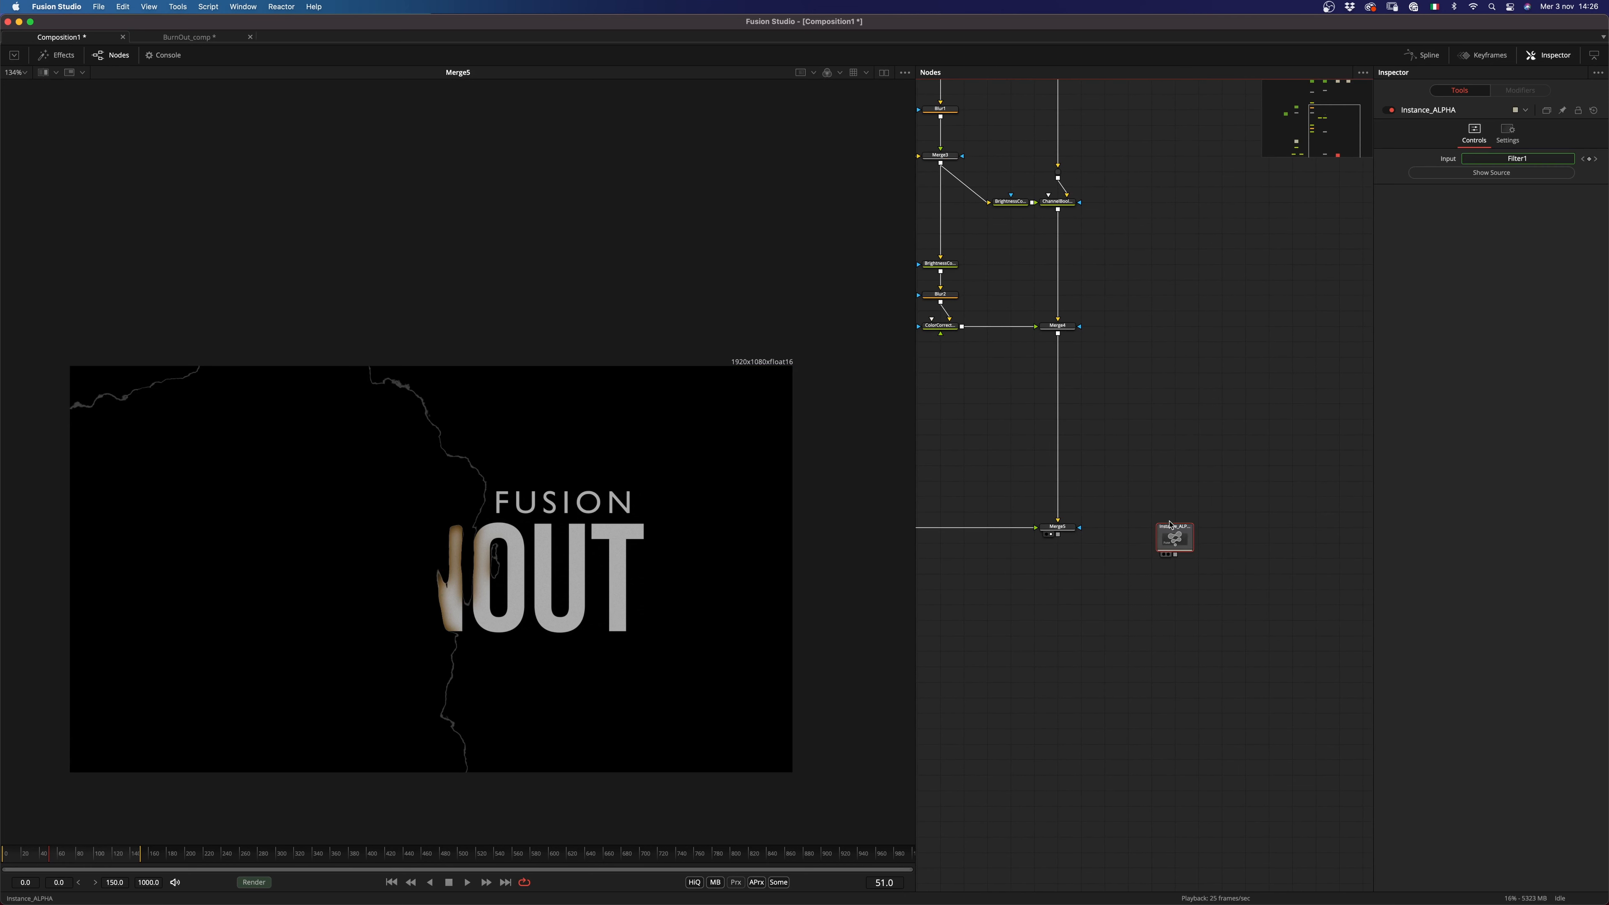
mouse_move(1164, 534)
left_mouse_down()
mouse_move(1164, 502)
mouse_move(1149, 514)
mouse_move(1175, 514)
mouse_move(1177, 548)
left_mouse_up()
Step: Insert a Blur node between BrightnessContrast4 and ChannelBooleans2
scroll(1187, 524, "left", 7)
scroll(1045, 540, "up", 3)
left_click_drag(1166, 381, 1120, 440)
key("shift+space")
type("blur")
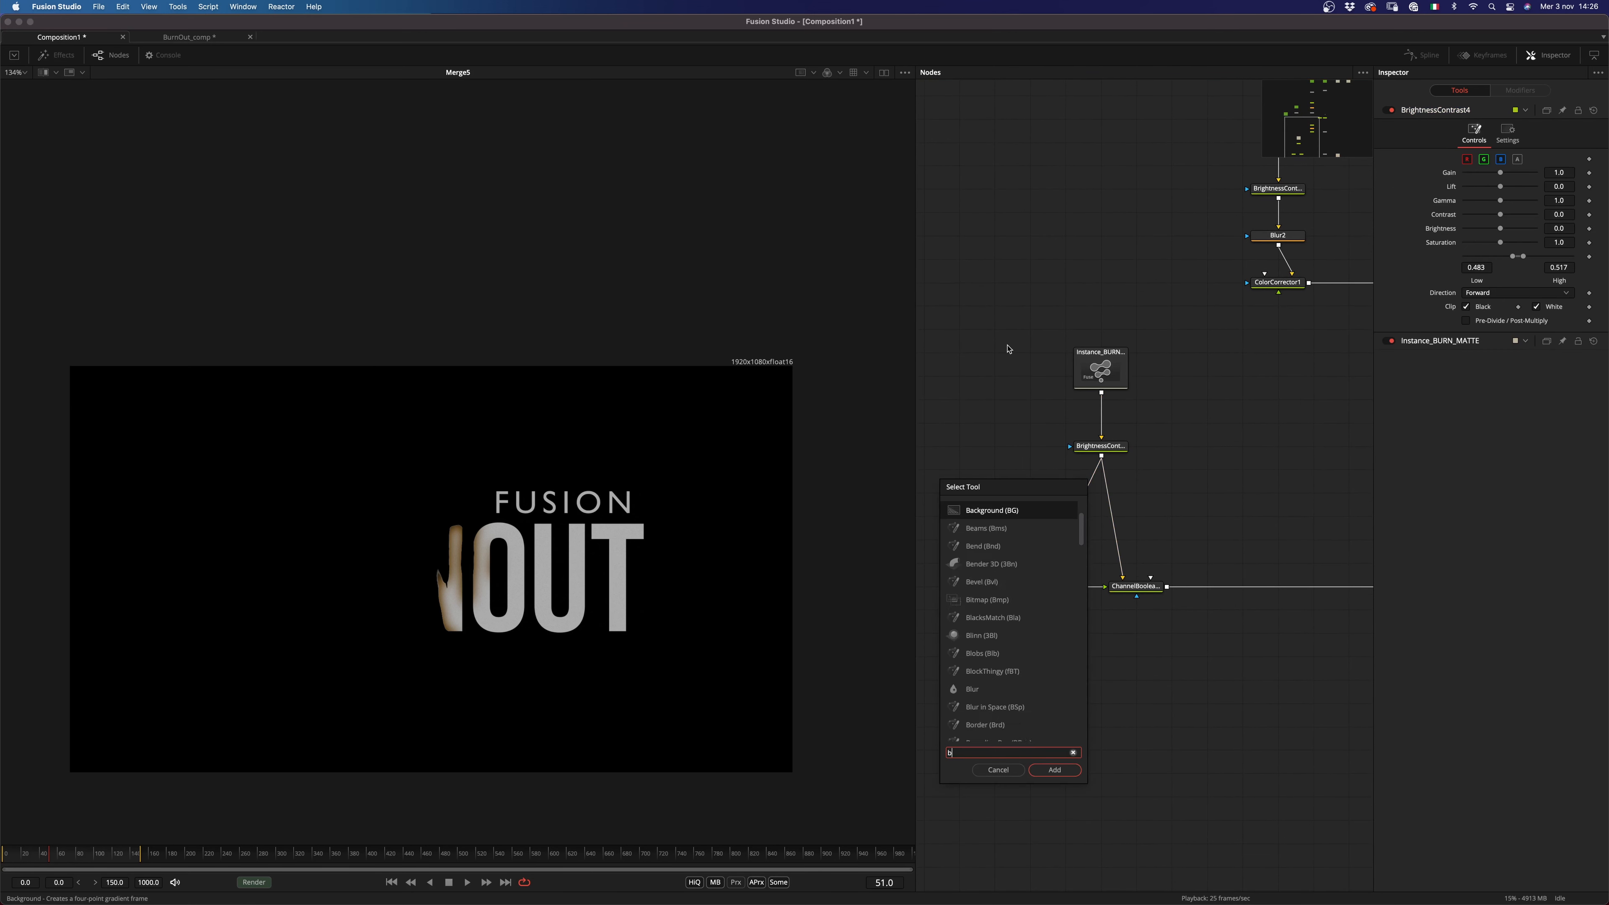
key("Return")
left_click_drag(1021, 500, 1055, 525)
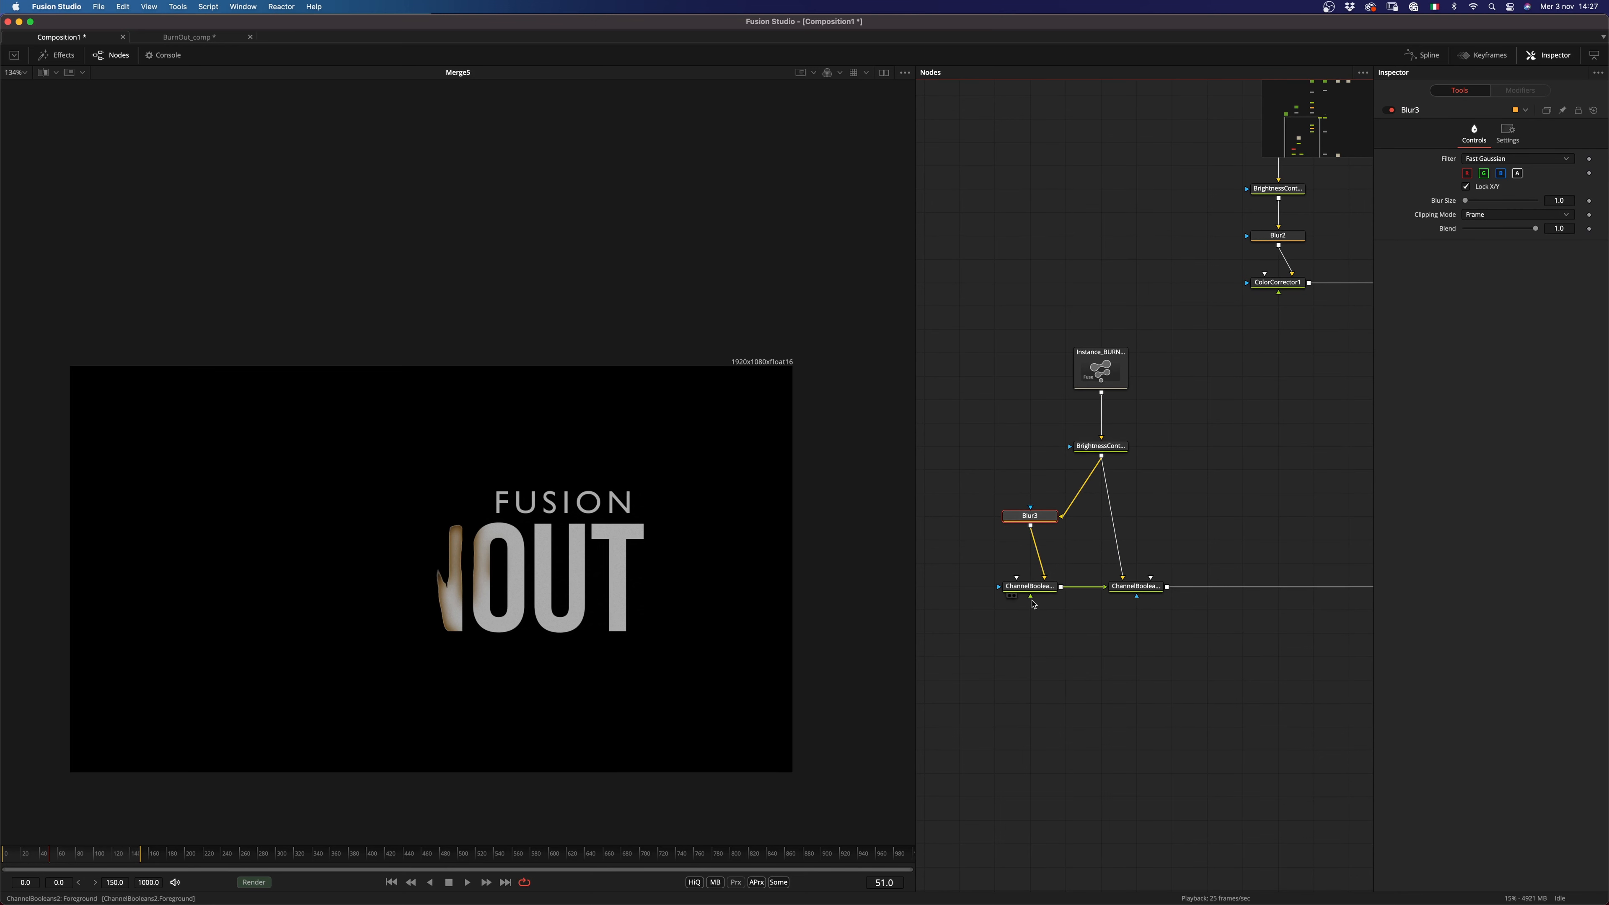
Step: Raise Blur3's Blur Size slightly while viewing the burning edge up close
left_click(1029, 586)
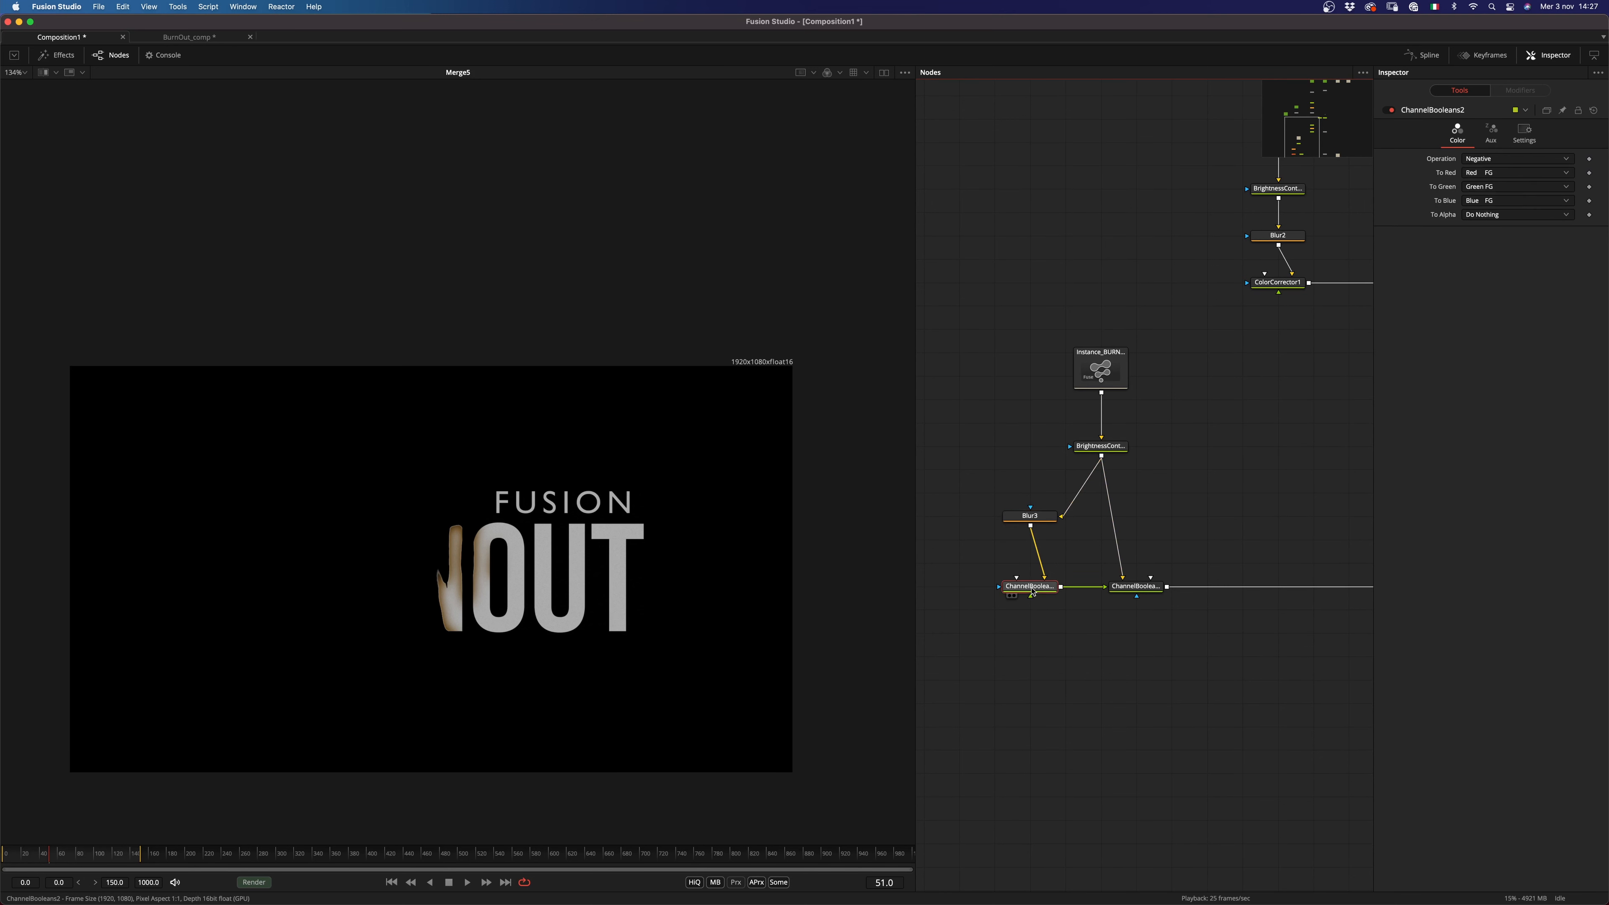
left_click(1034, 517)
scroll(431, 577, "up", 5)
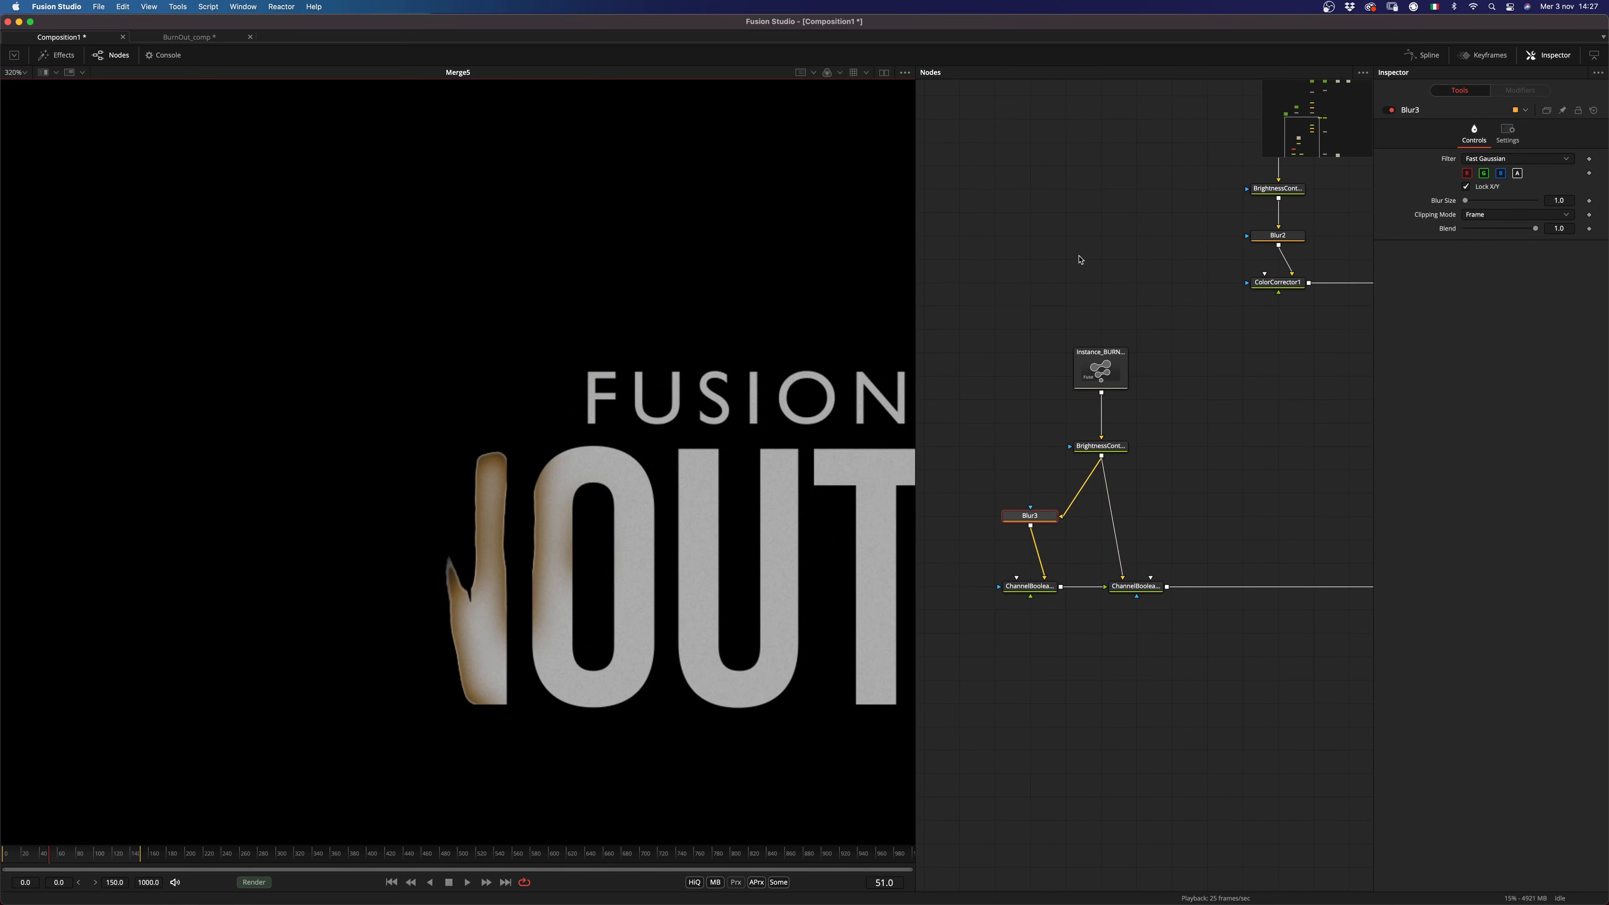
left_click_drag(1465, 201, 1470, 203)
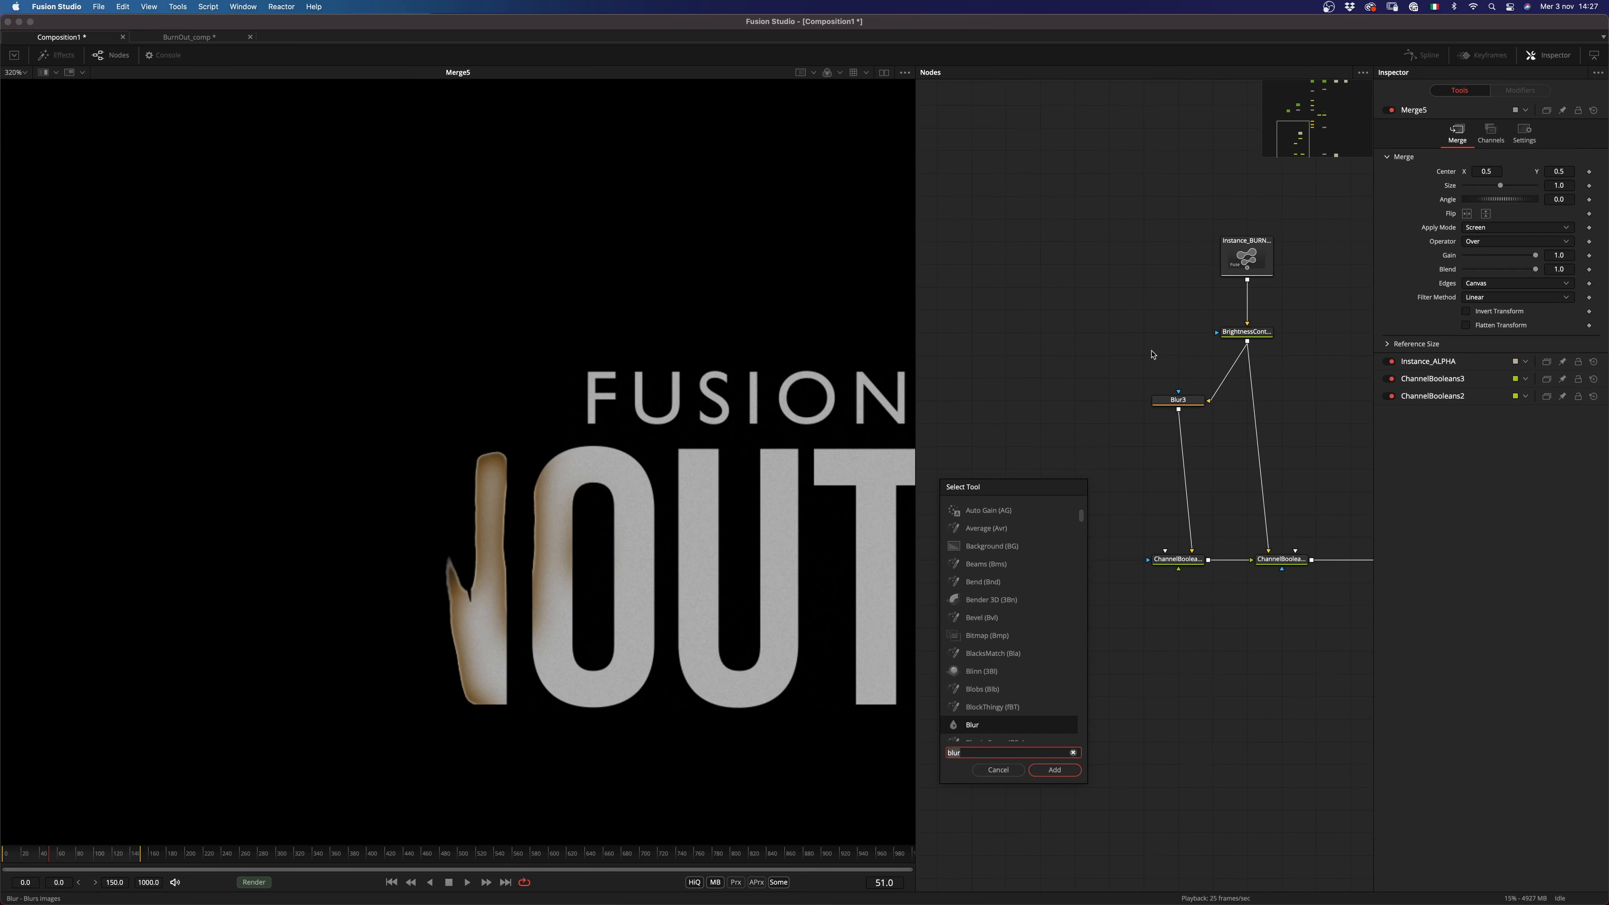
Step: Insert a Displace node between Blur3 and ChannelBooleans2
type("disp")
key("Down")
key("Down")
key("Return")
left_click_drag(1103, 491, 1178, 491)
Step: Add a FastNoise node feeding a Create Bump Map node, placed beside Displace1
left_click(1031, 497)
key("shift+space")
type("fn")
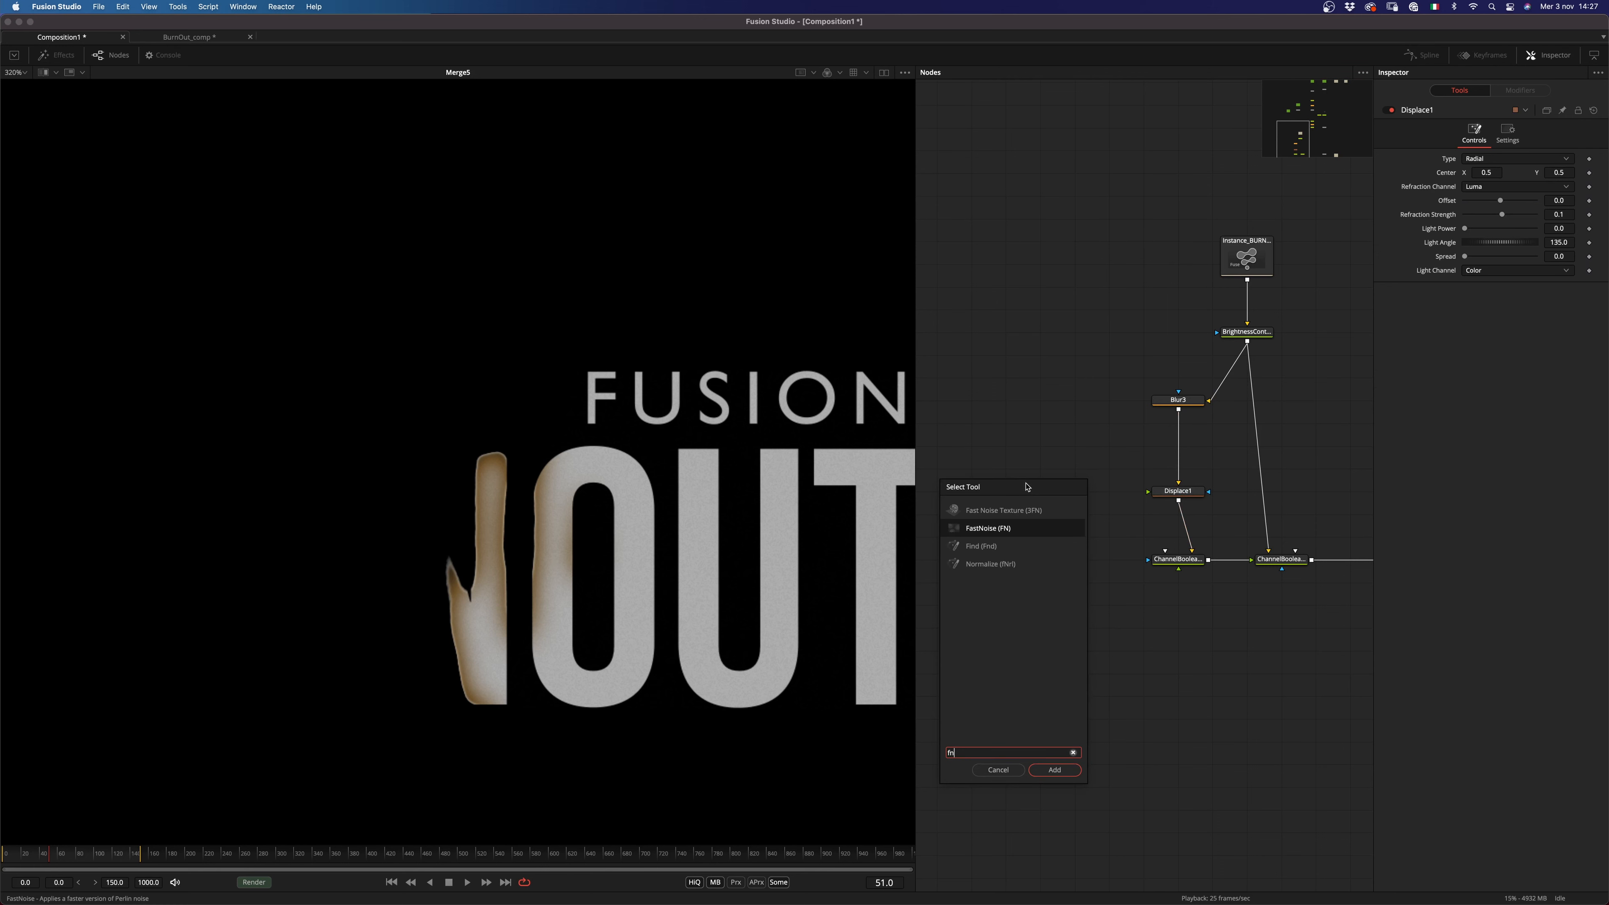
key("Return")
key("shift+space")
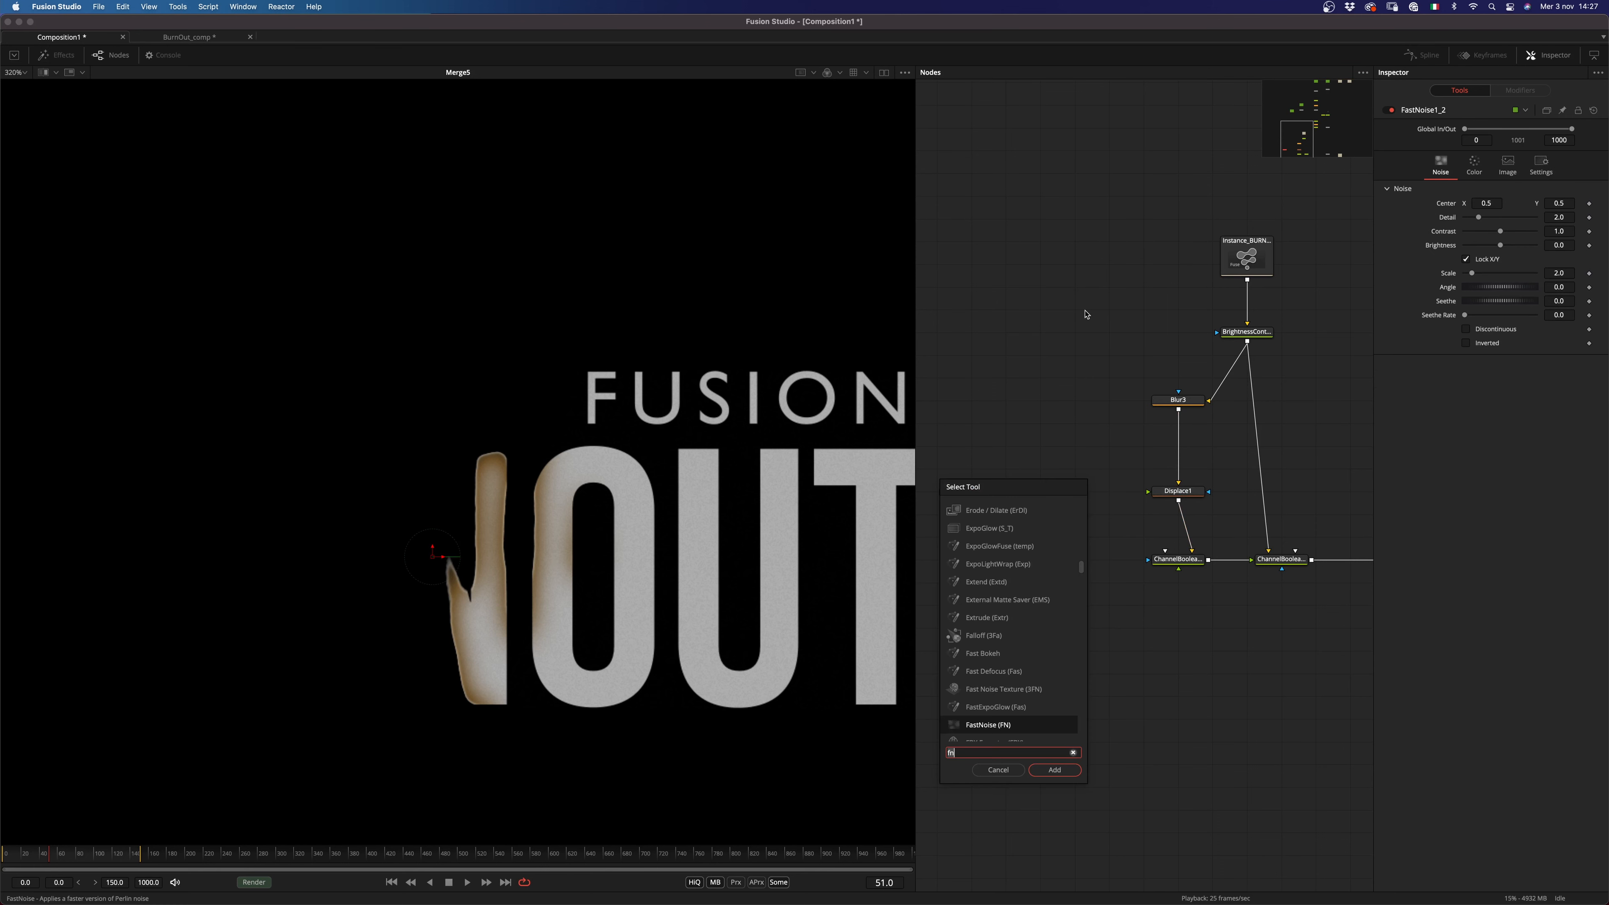
type("cbu")
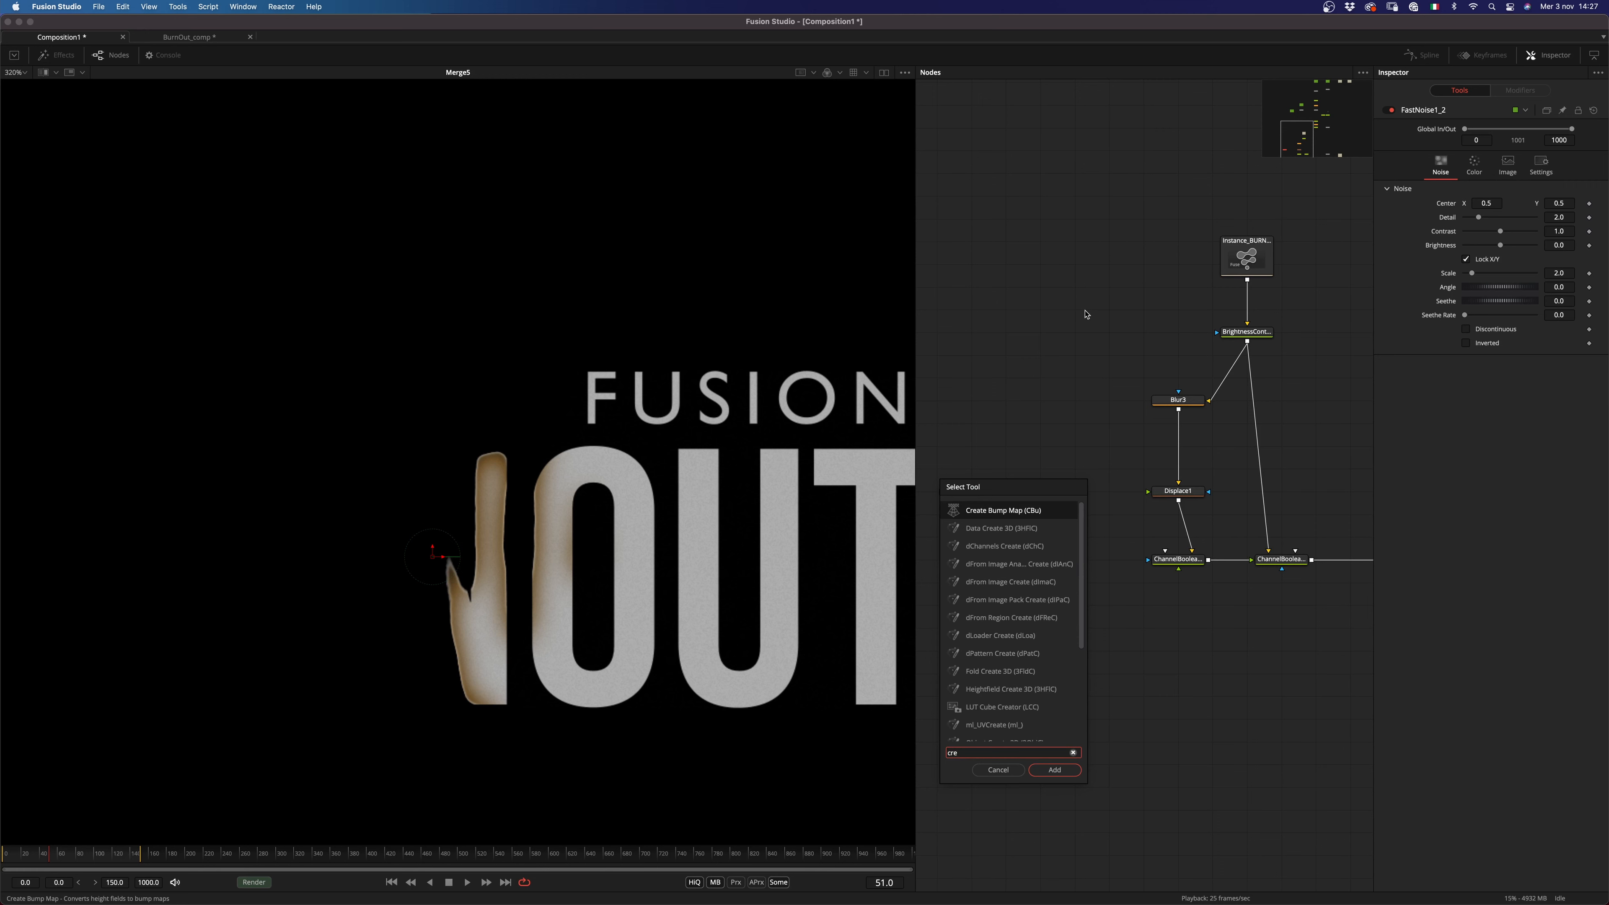
key("Return")
left_click_drag(981, 517, 980, 563)
left_click_drag(1053, 449, 1031, 493)
Step: Show the tile picture on FastNoise1_2 and display the noise in the viewer
left_click(1044, 527)
left_click(1014, 426)
right_click(1013, 429)
mouse_move(1093, 612)
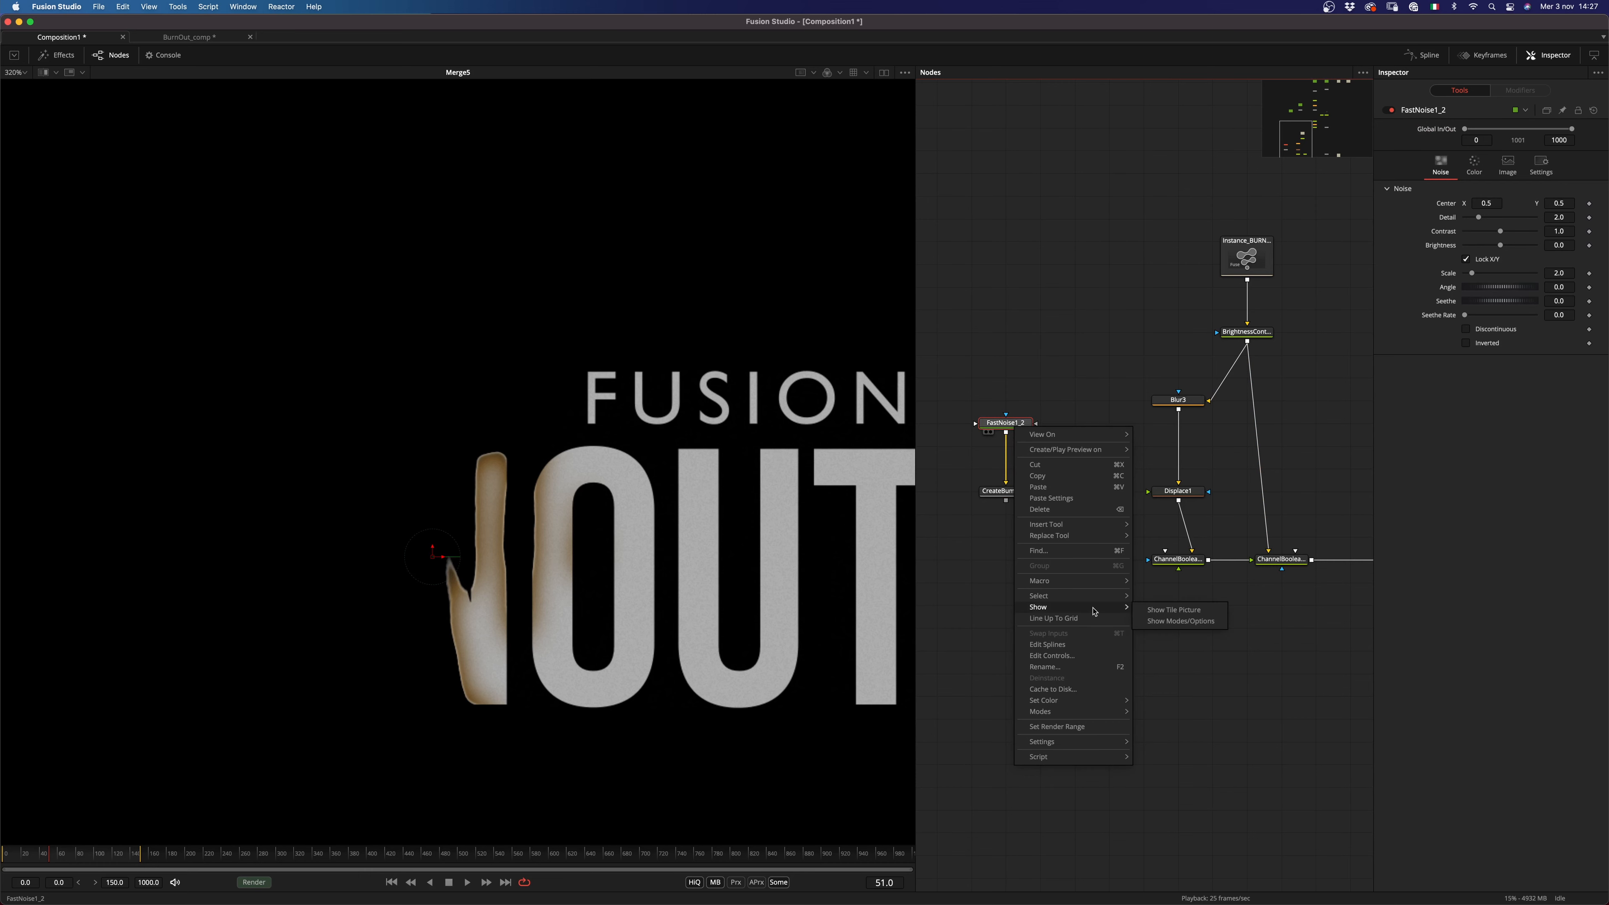
left_click(1175, 609)
key("1")
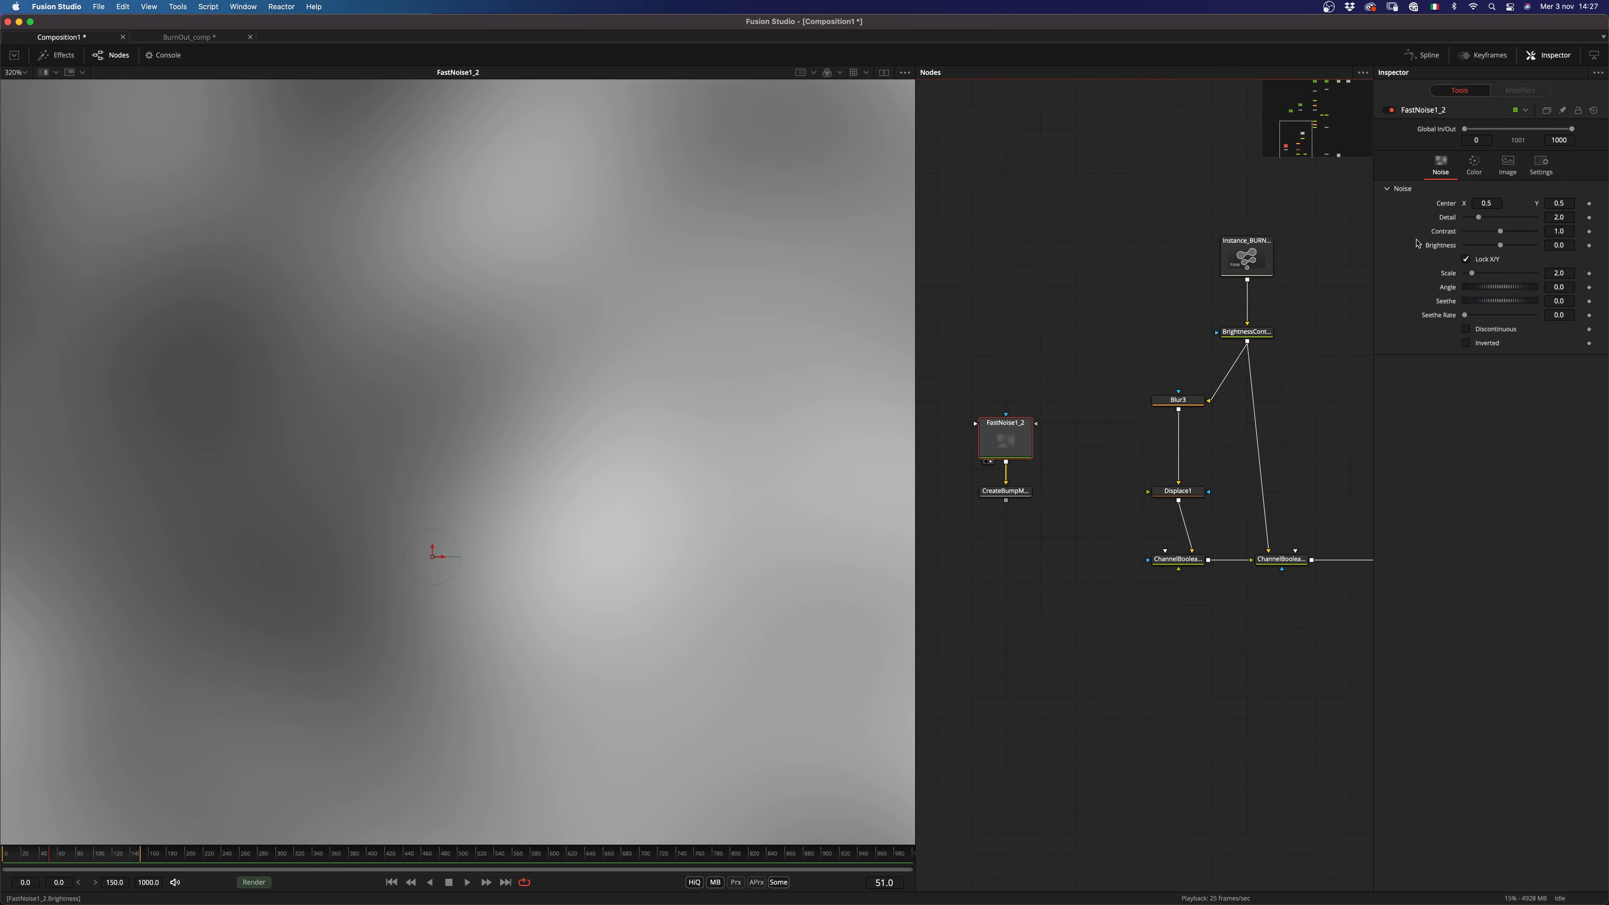
Step: Raise FastNoise1_2's Detail and Scale, and feed its bump map into the displayed Displace1
left_click_drag(1482, 219, 1590, 213)
left_click_drag(1483, 274, 1564, 273)
left_click_drag(1006, 501, 801, 472)
left_click(1191, 493)
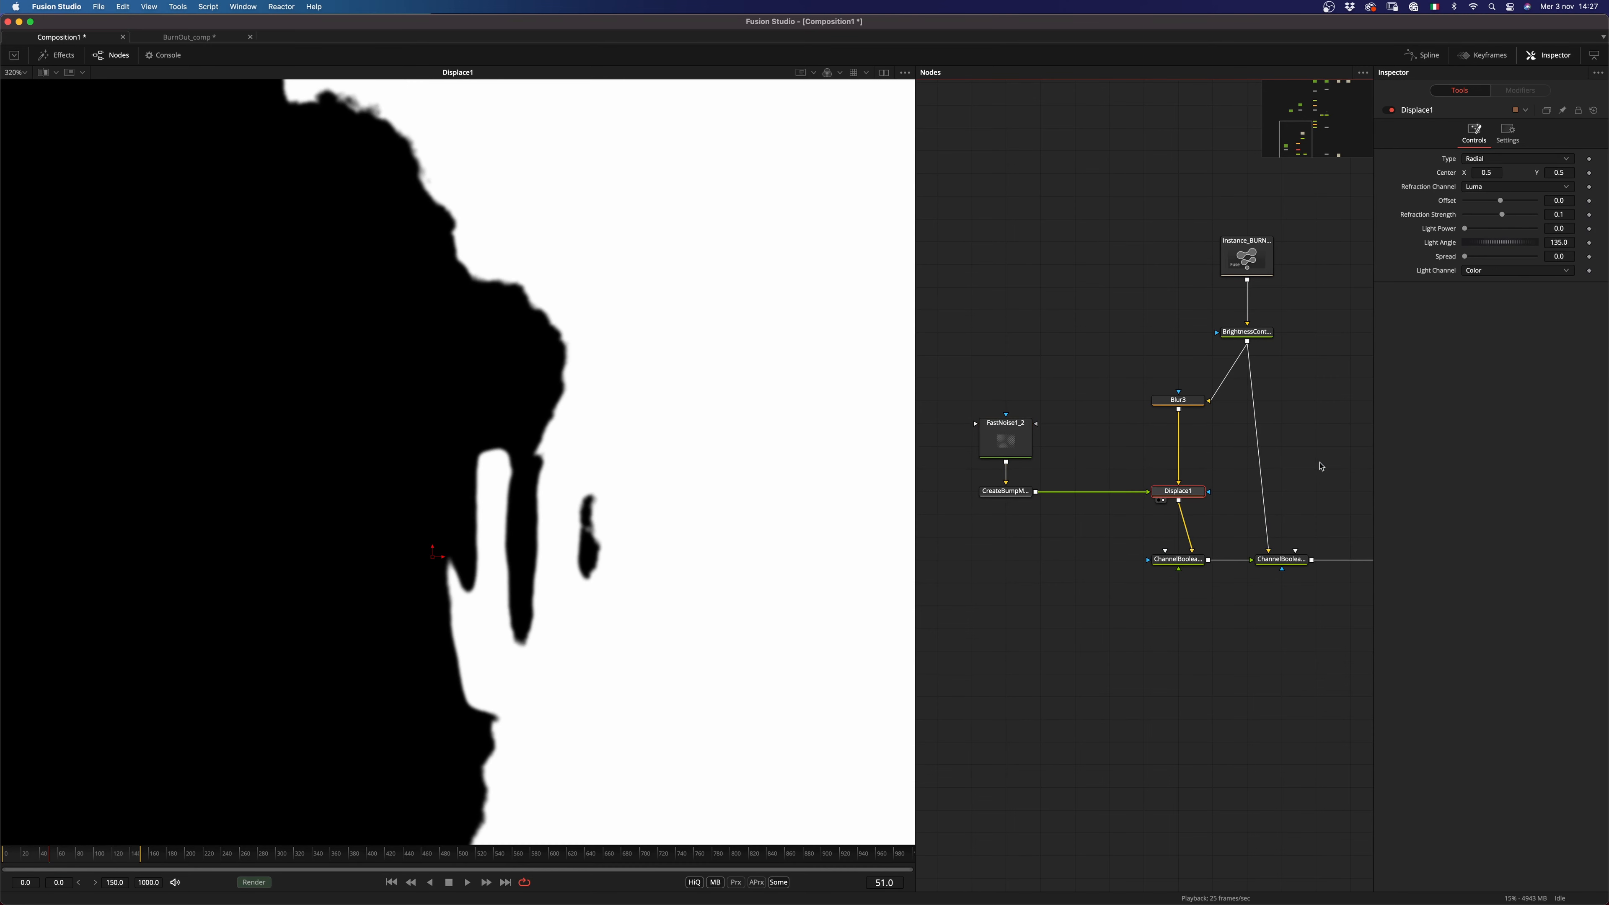
Step: Set Displace1's Type to XY, with X Offset and Y Offset both at -0.5
left_click(1500, 163)
left_click(1476, 172)
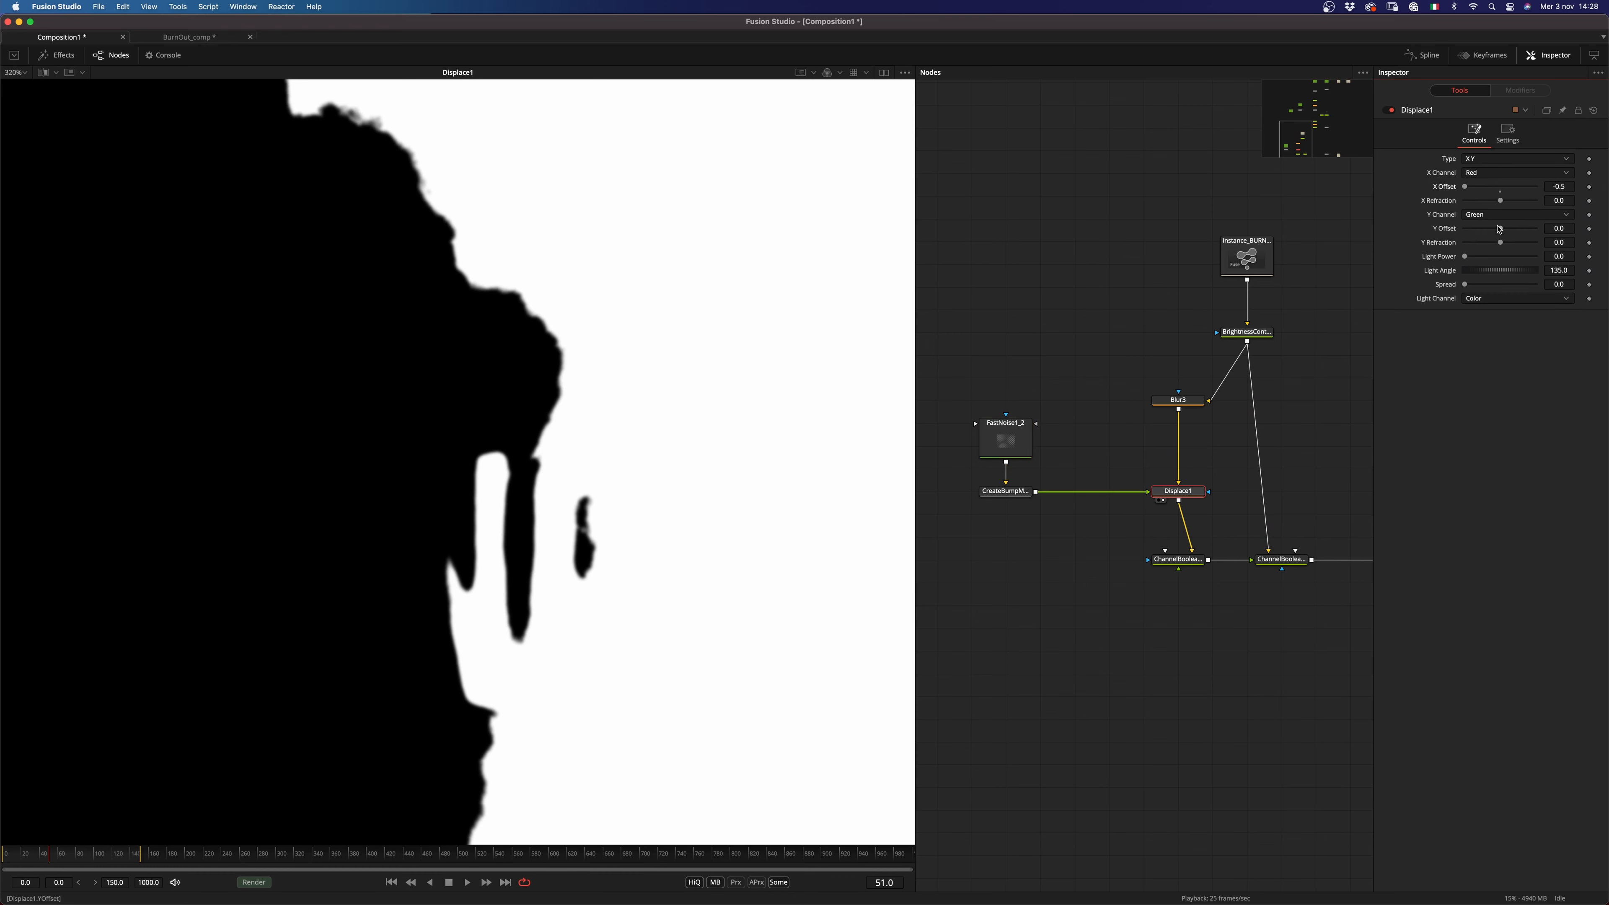
left_click_drag(1506, 231, 1370, 257)
Step: Link Displace1's Y Refraction to XRefraction with an expression and display the ChannelBooleans3 outline
right_click(1439, 248)
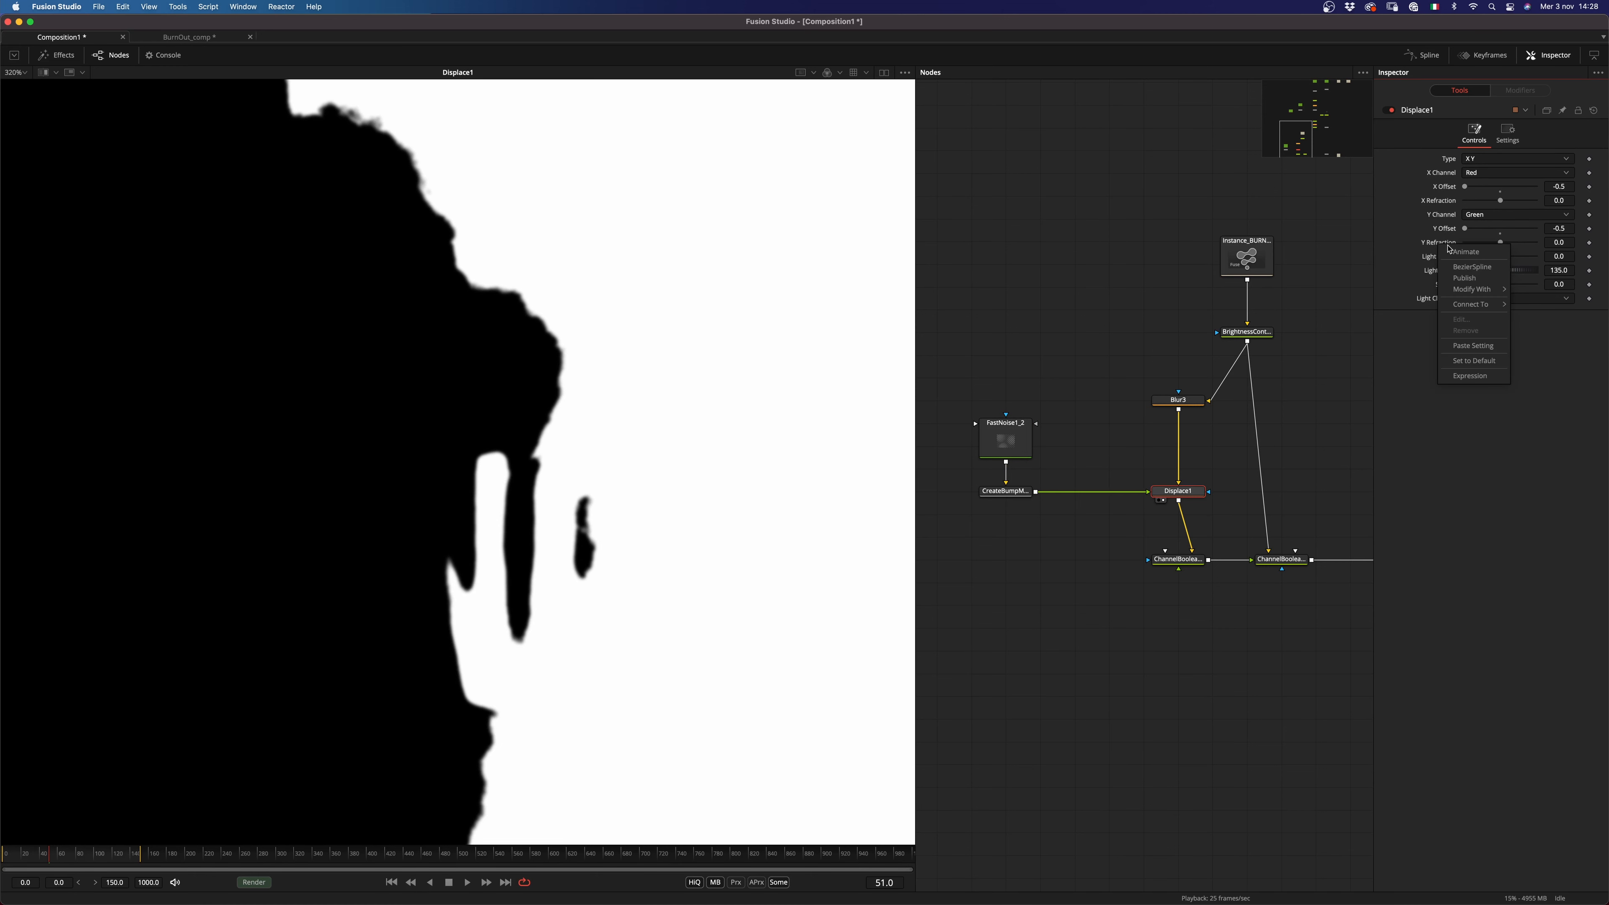
left_click(1477, 377)
left_click_drag(1467, 256, 1506, 203)
left_click(1500, 206)
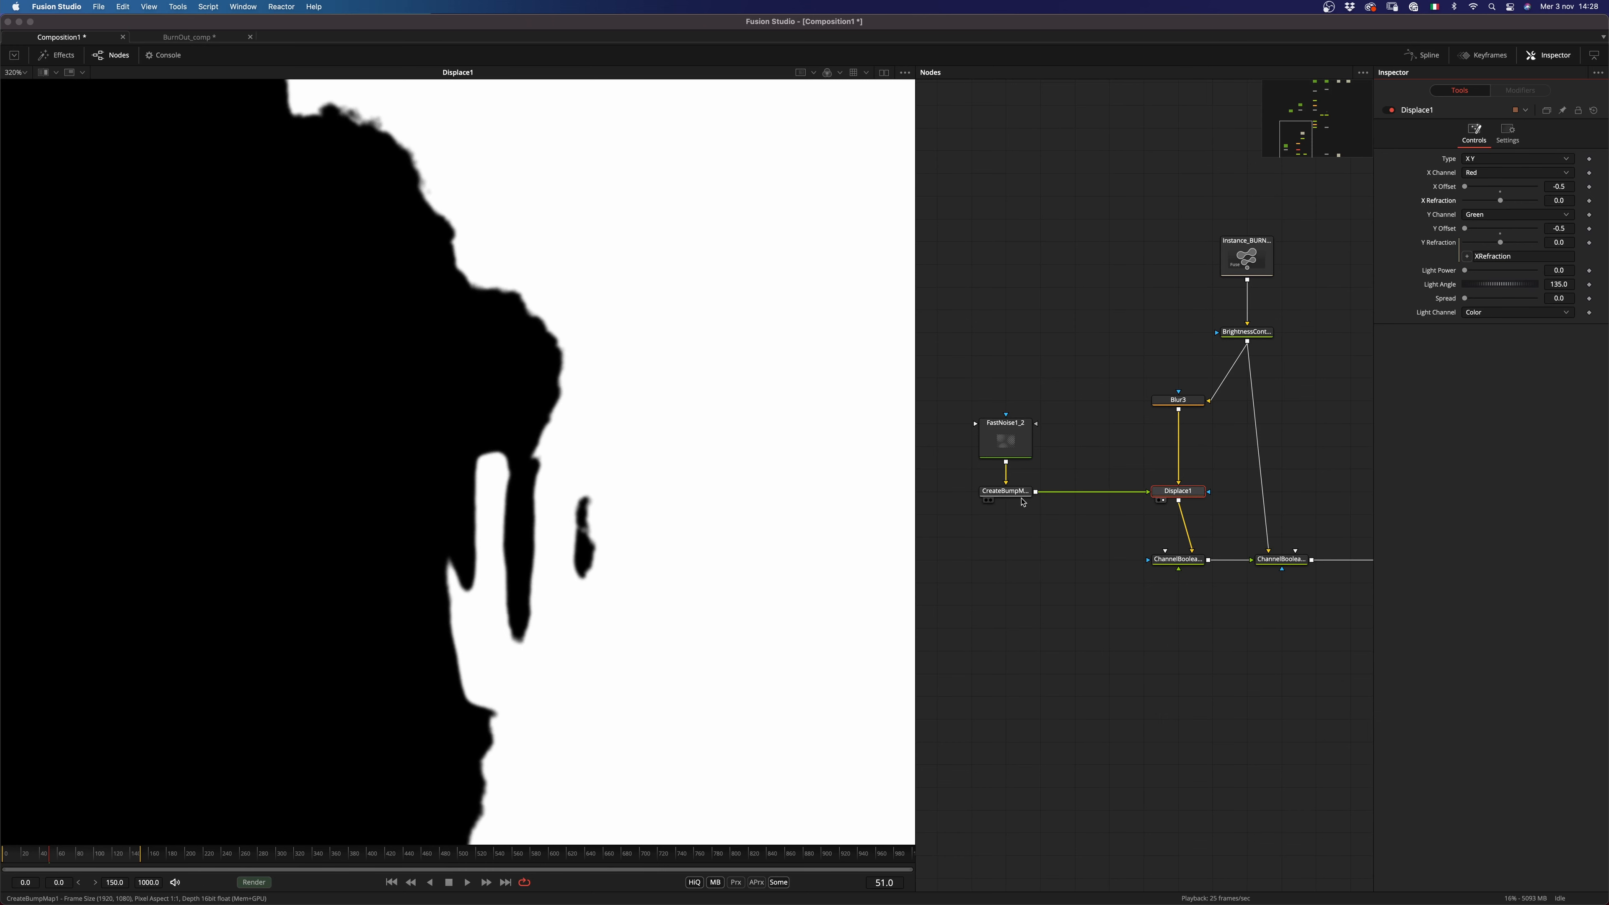
scroll(1197, 555, "right", 3)
scroll(1197, 555, "down", 1)
left_click_drag(1195, 533, 711, 575)
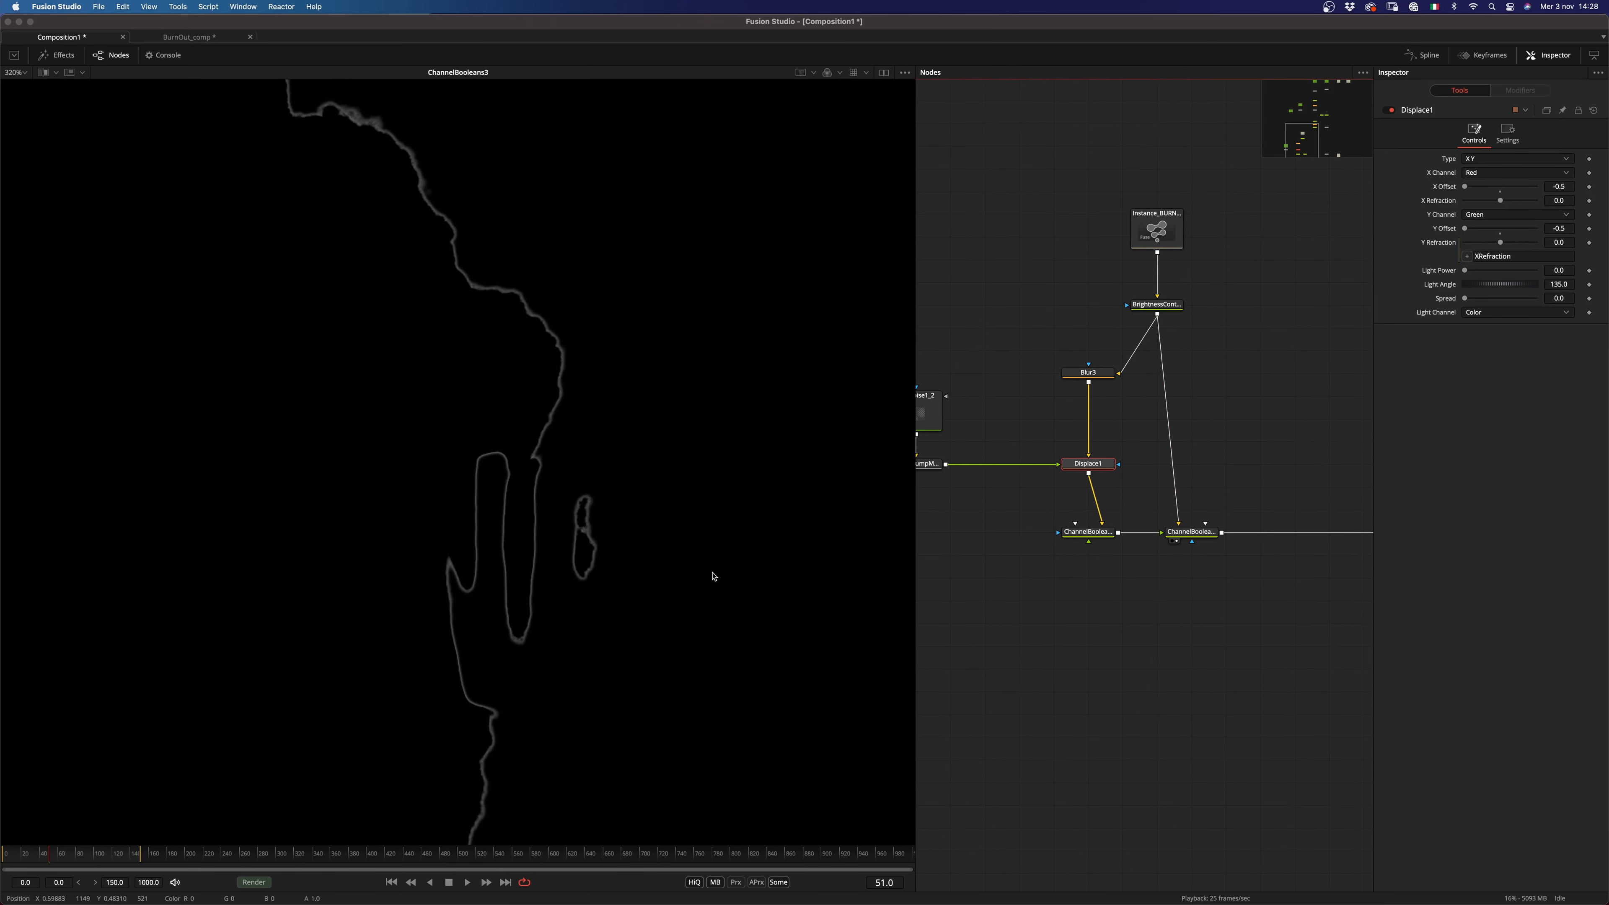
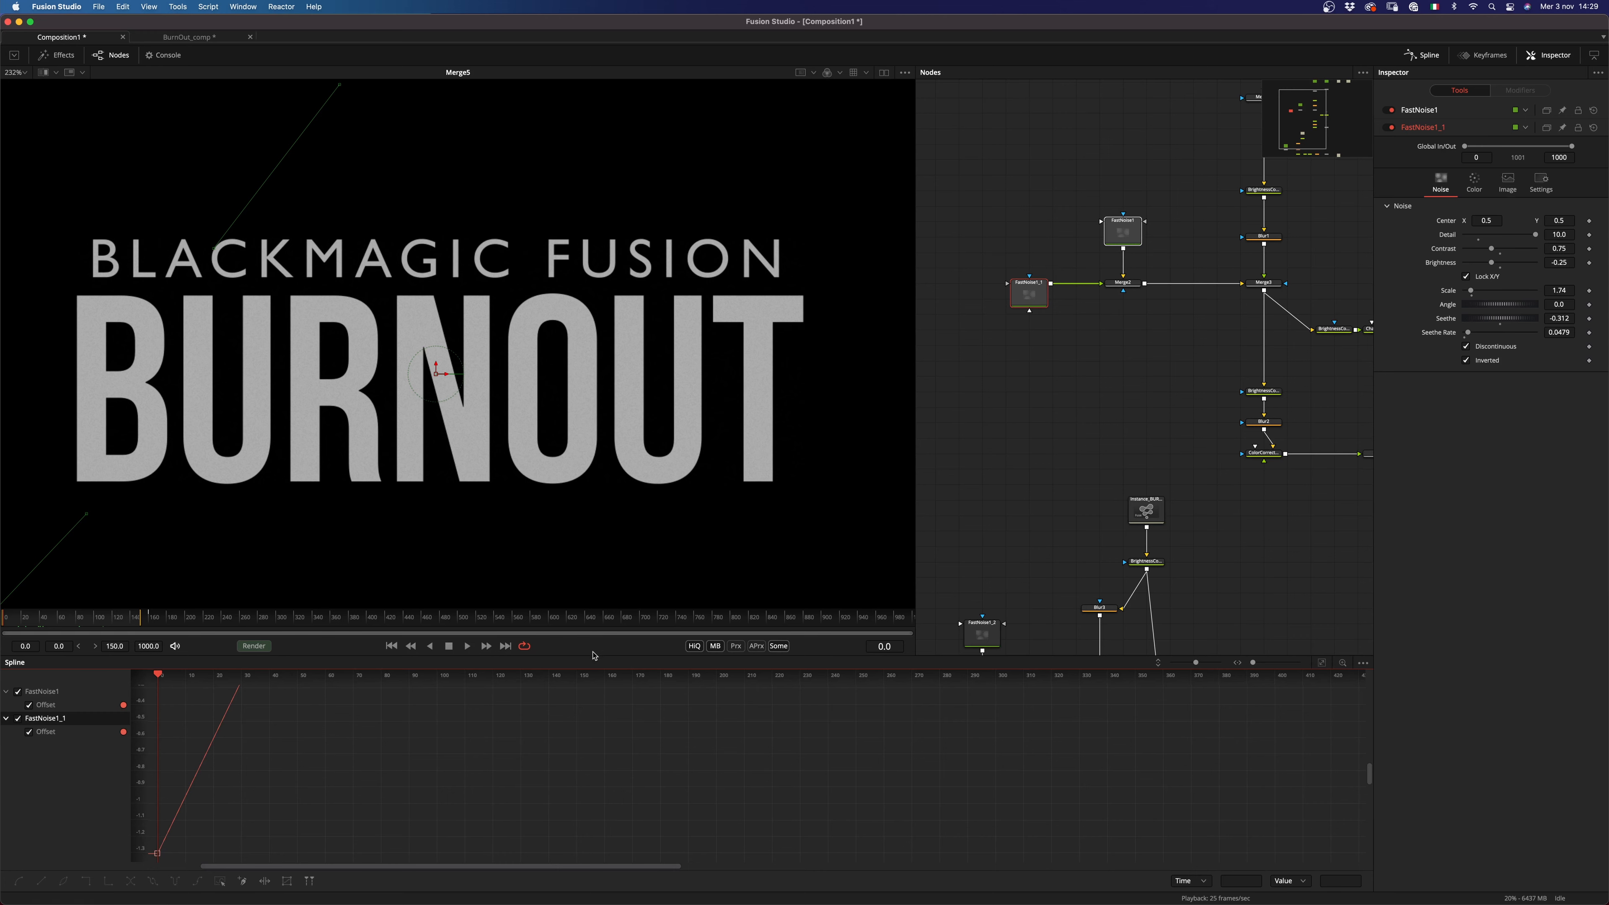
Step: Move the last FastNoise offset keyframe out to frame 196 in the spline editor and play back the burn
key("super+f")
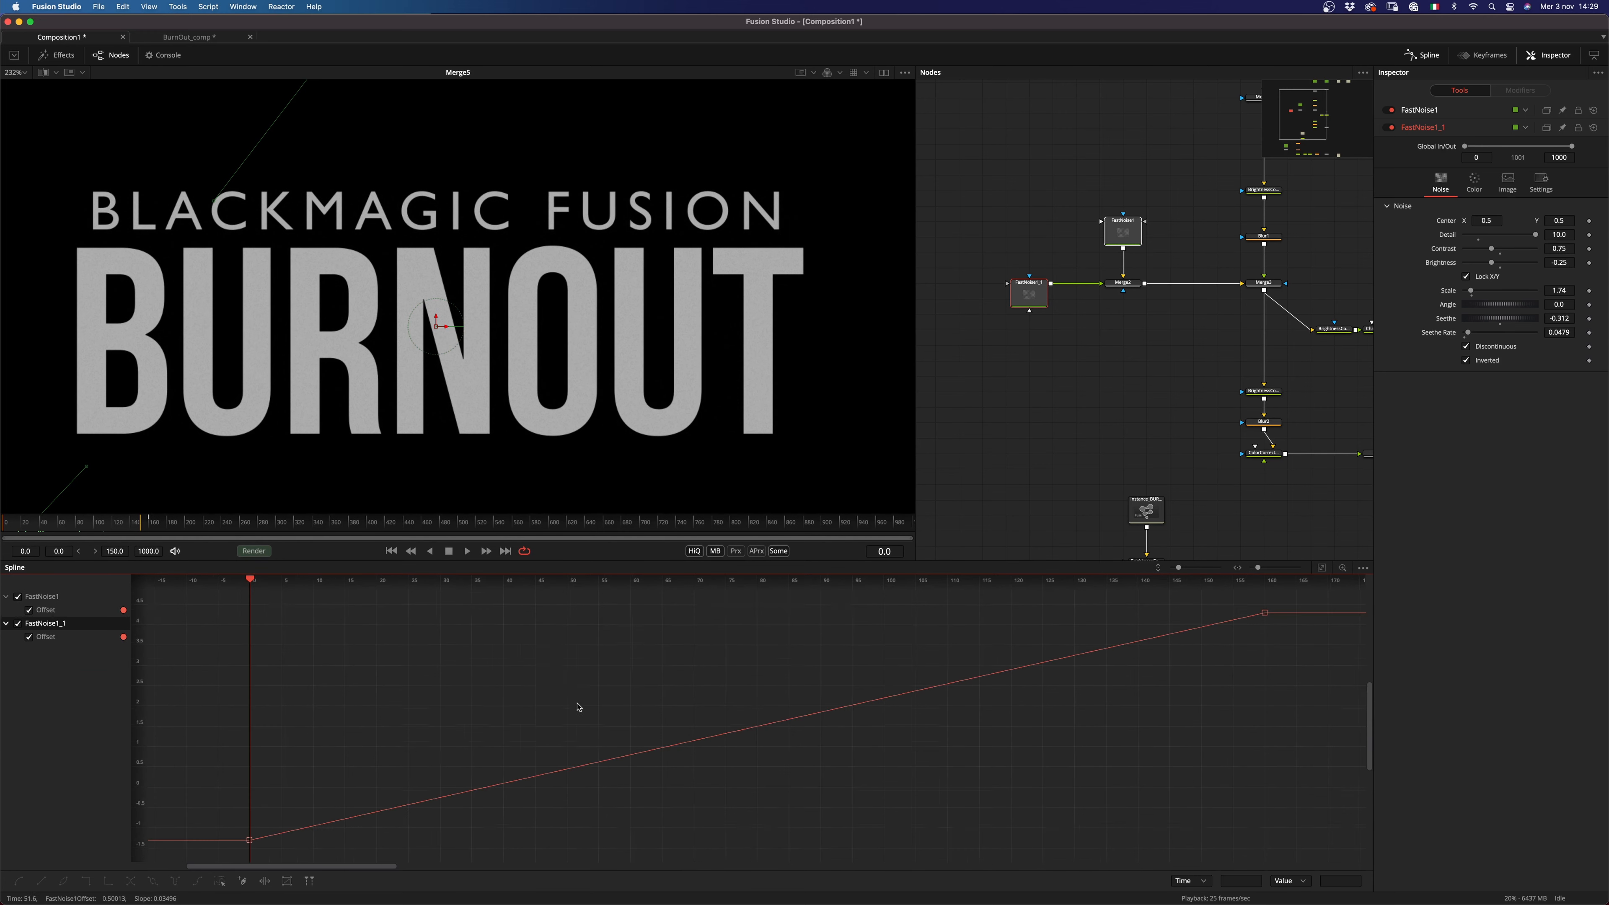
scroll(847, 687, "down", 2)
scroll(725, 779, "down", 1)
left_click_drag(793, 740, 553, 797)
left_click_drag(900, 624, 898, 612)
scroll(808, 664, "down", 1)
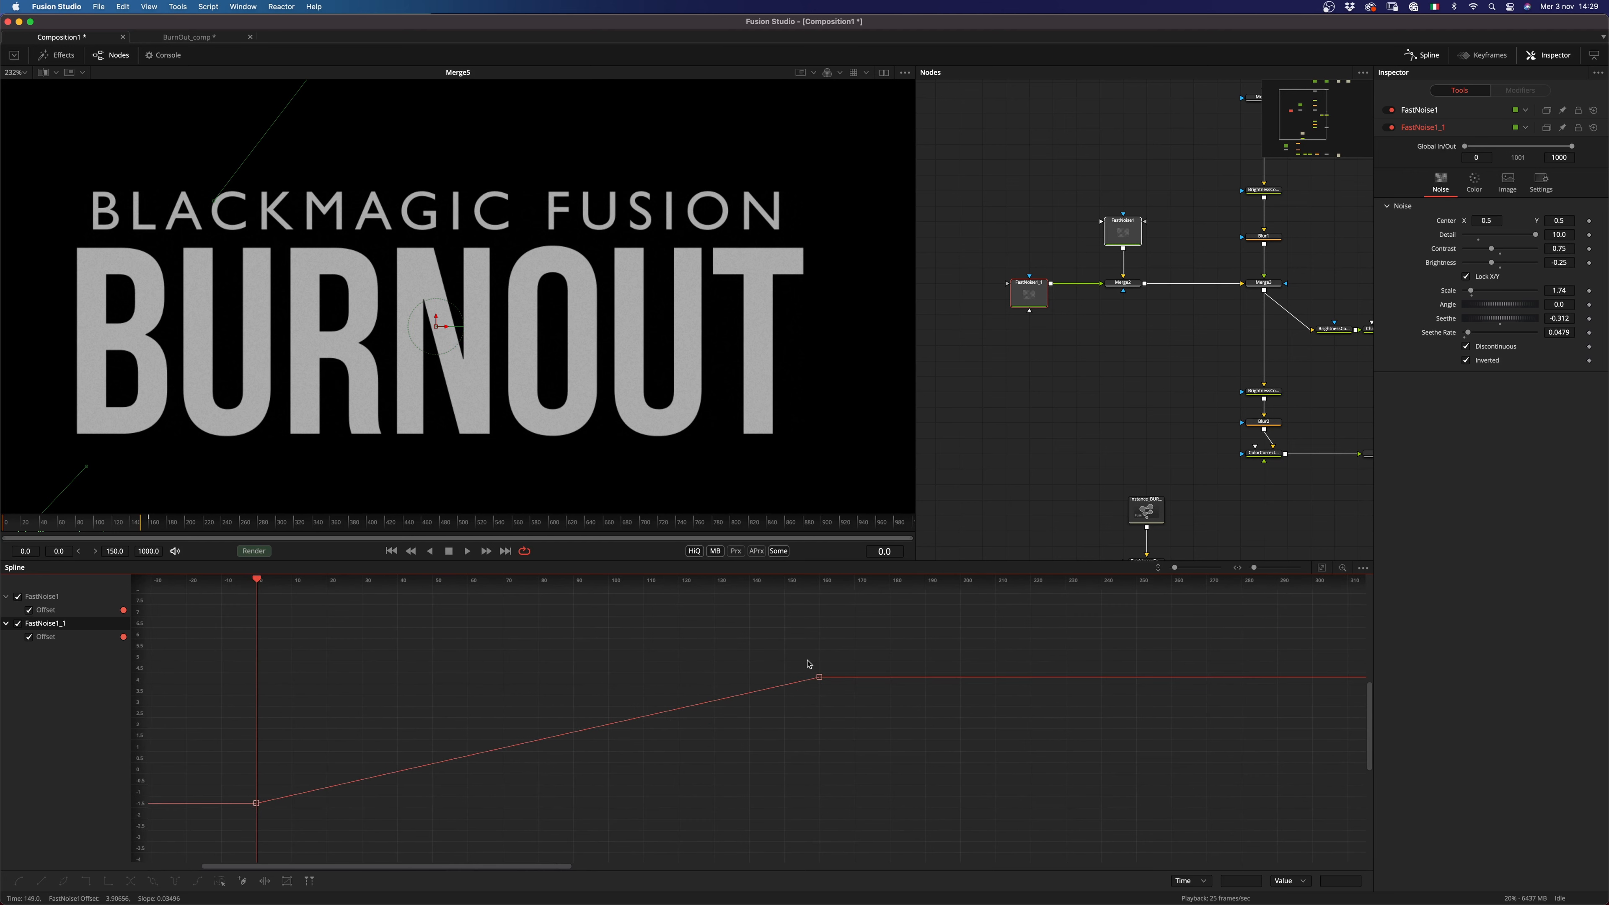
key("shift+Right")
key("shift+Right")
key("shift+Right")
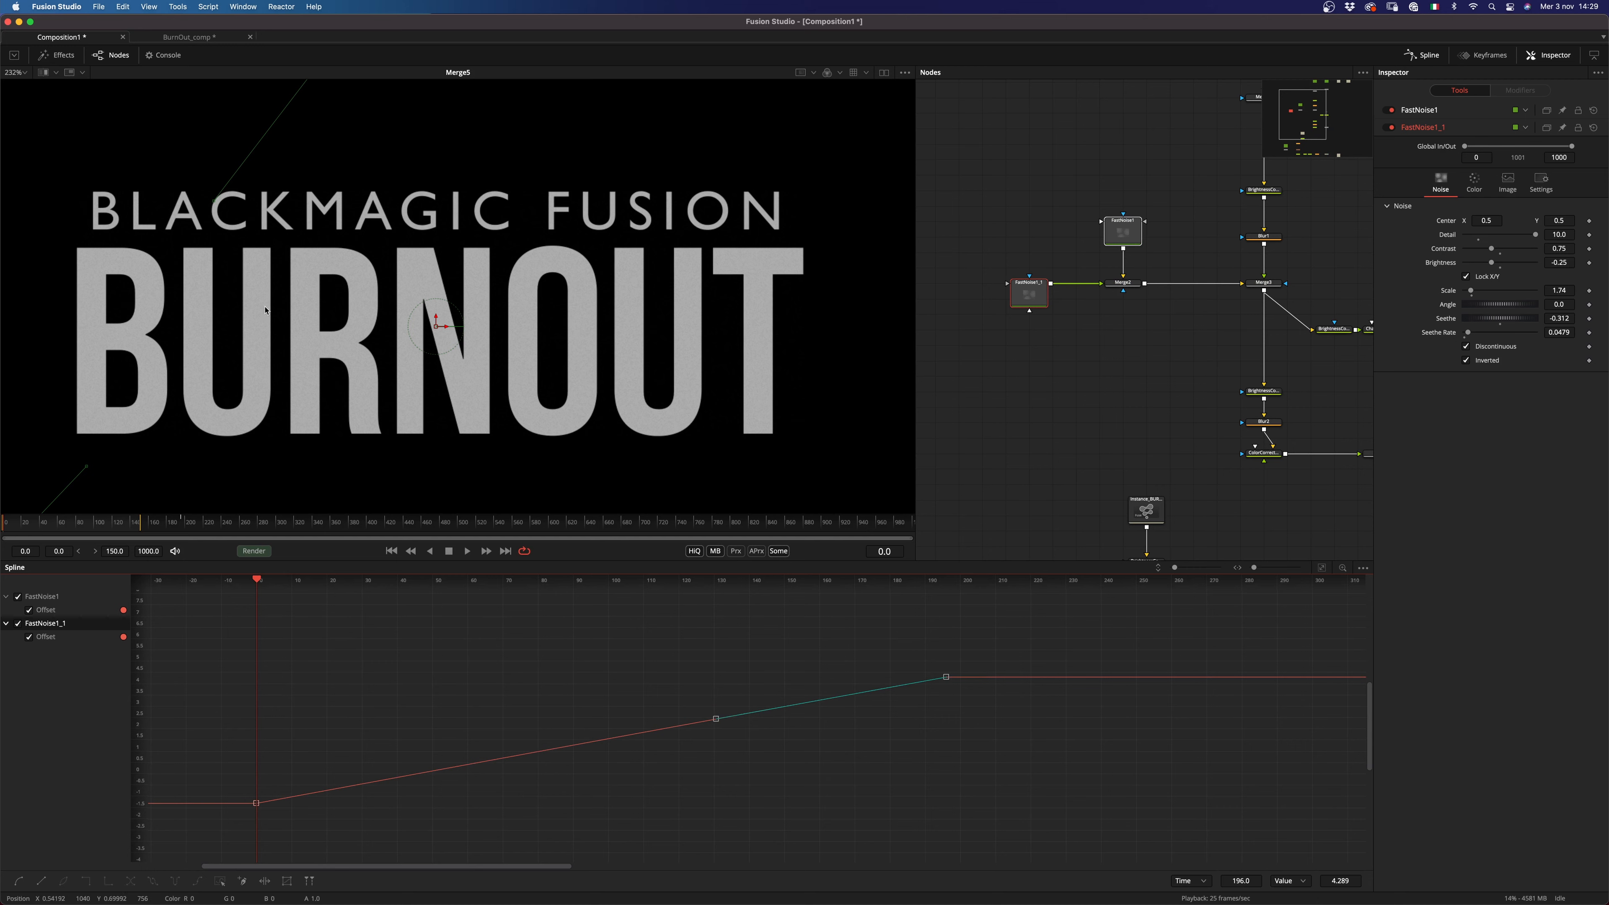
key("space")
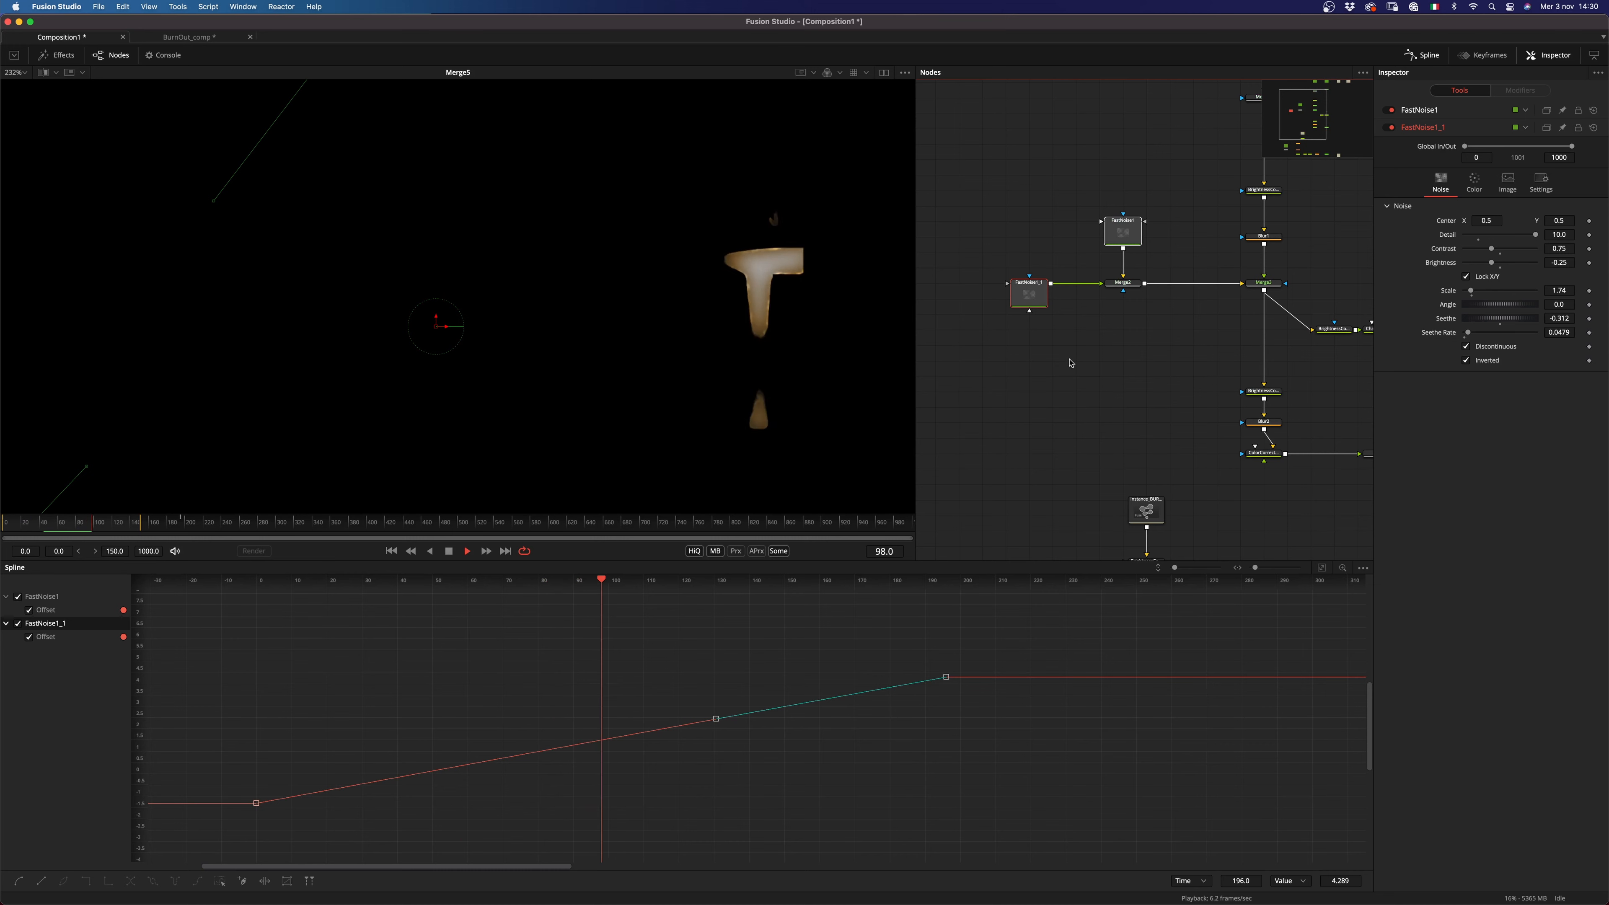
key("space")
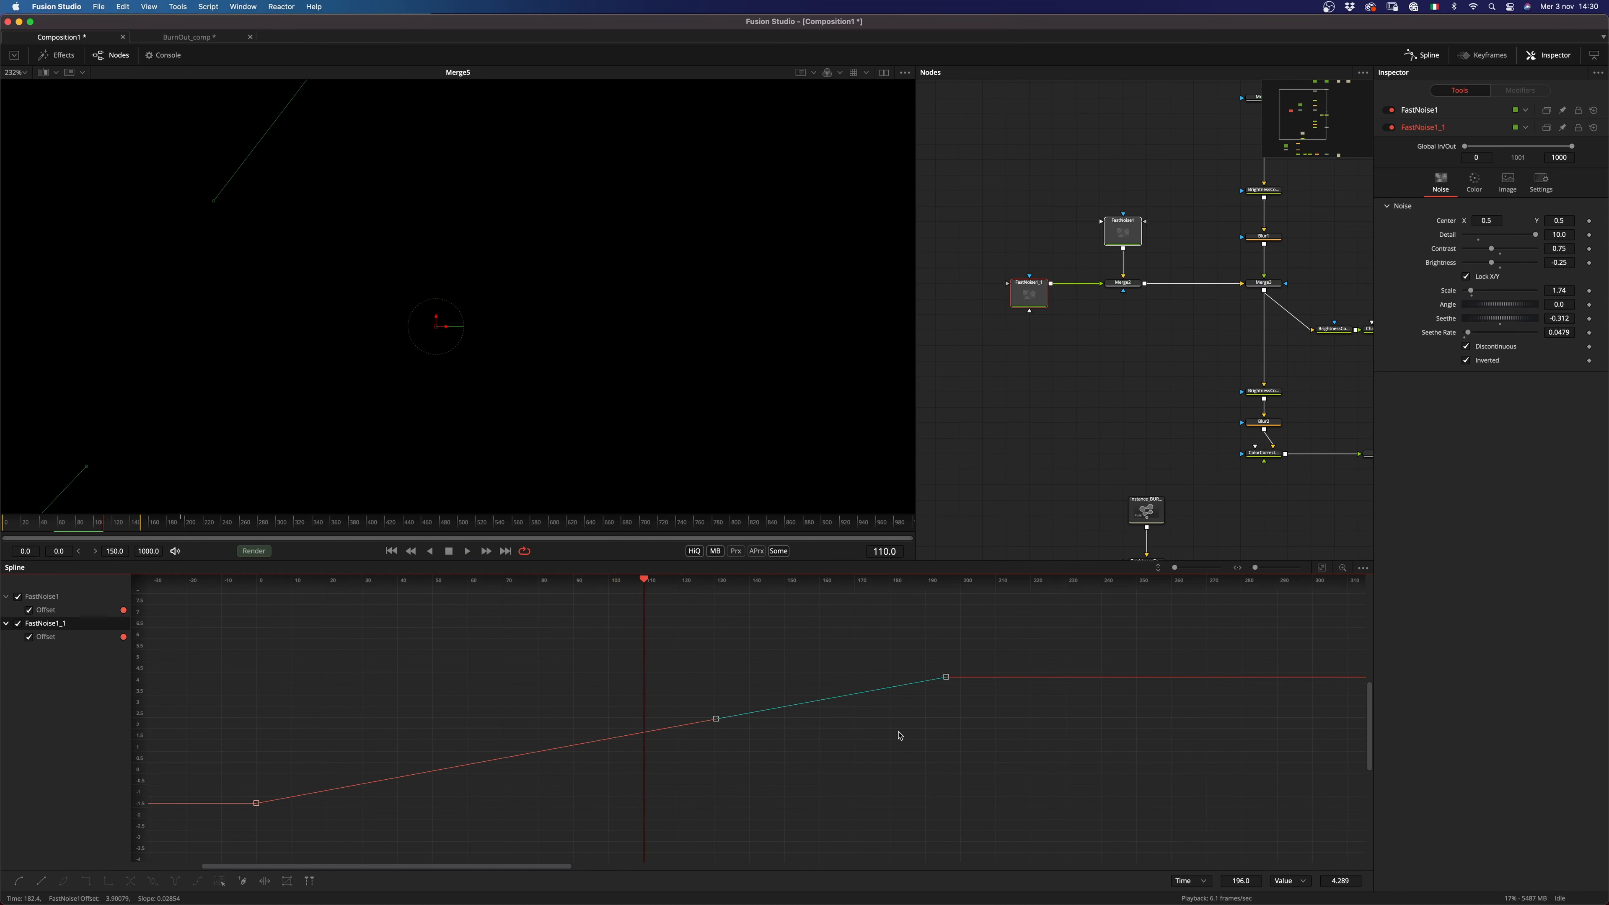
Step: Shift the first FastNoise offset keyframe slightly earlier and play the burn from the first frame
left_click_drag(256, 803, 235, 803)
left_click(391, 551)
left_click(1033, 492)
key("space")
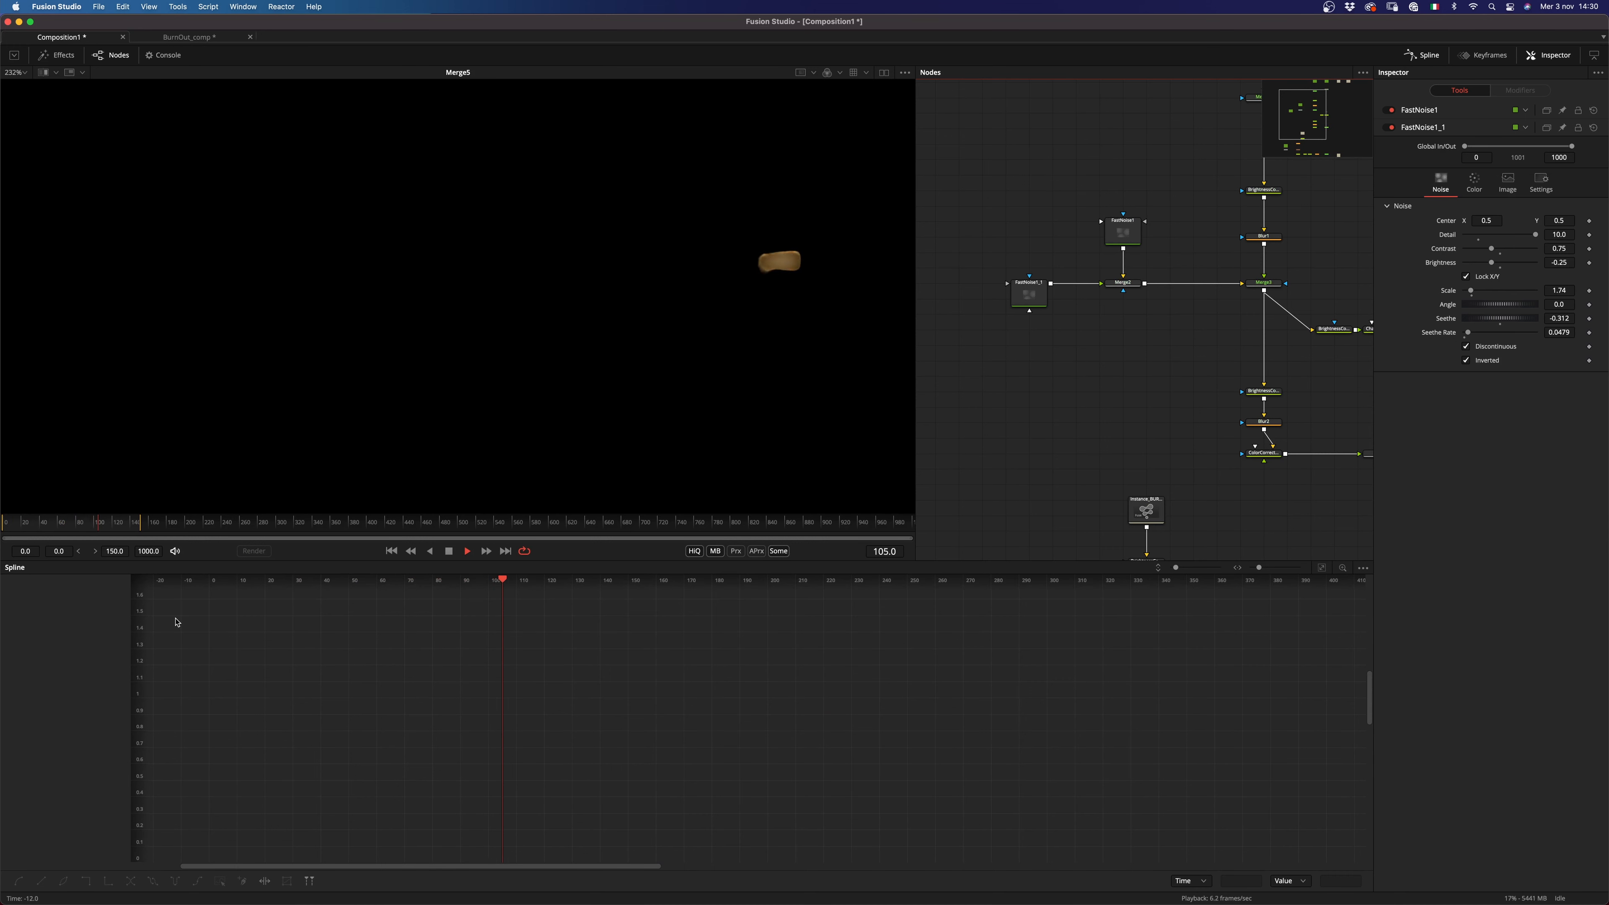
key("space")
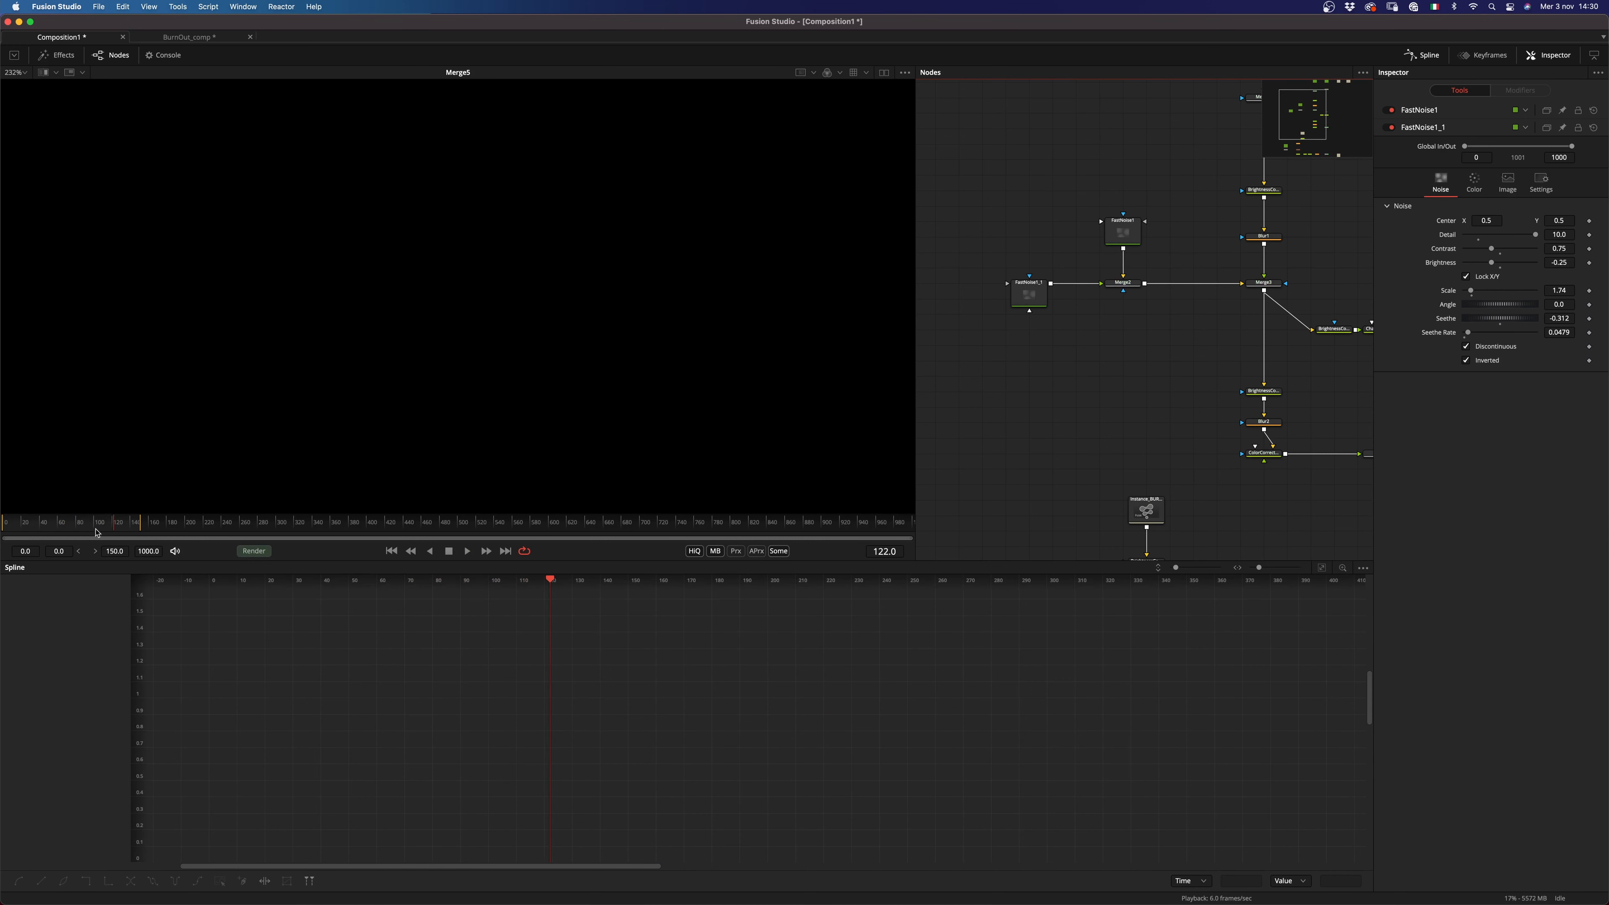
Step: Shorten the render range to end at frame 130 and replay the burn animation
key("space")
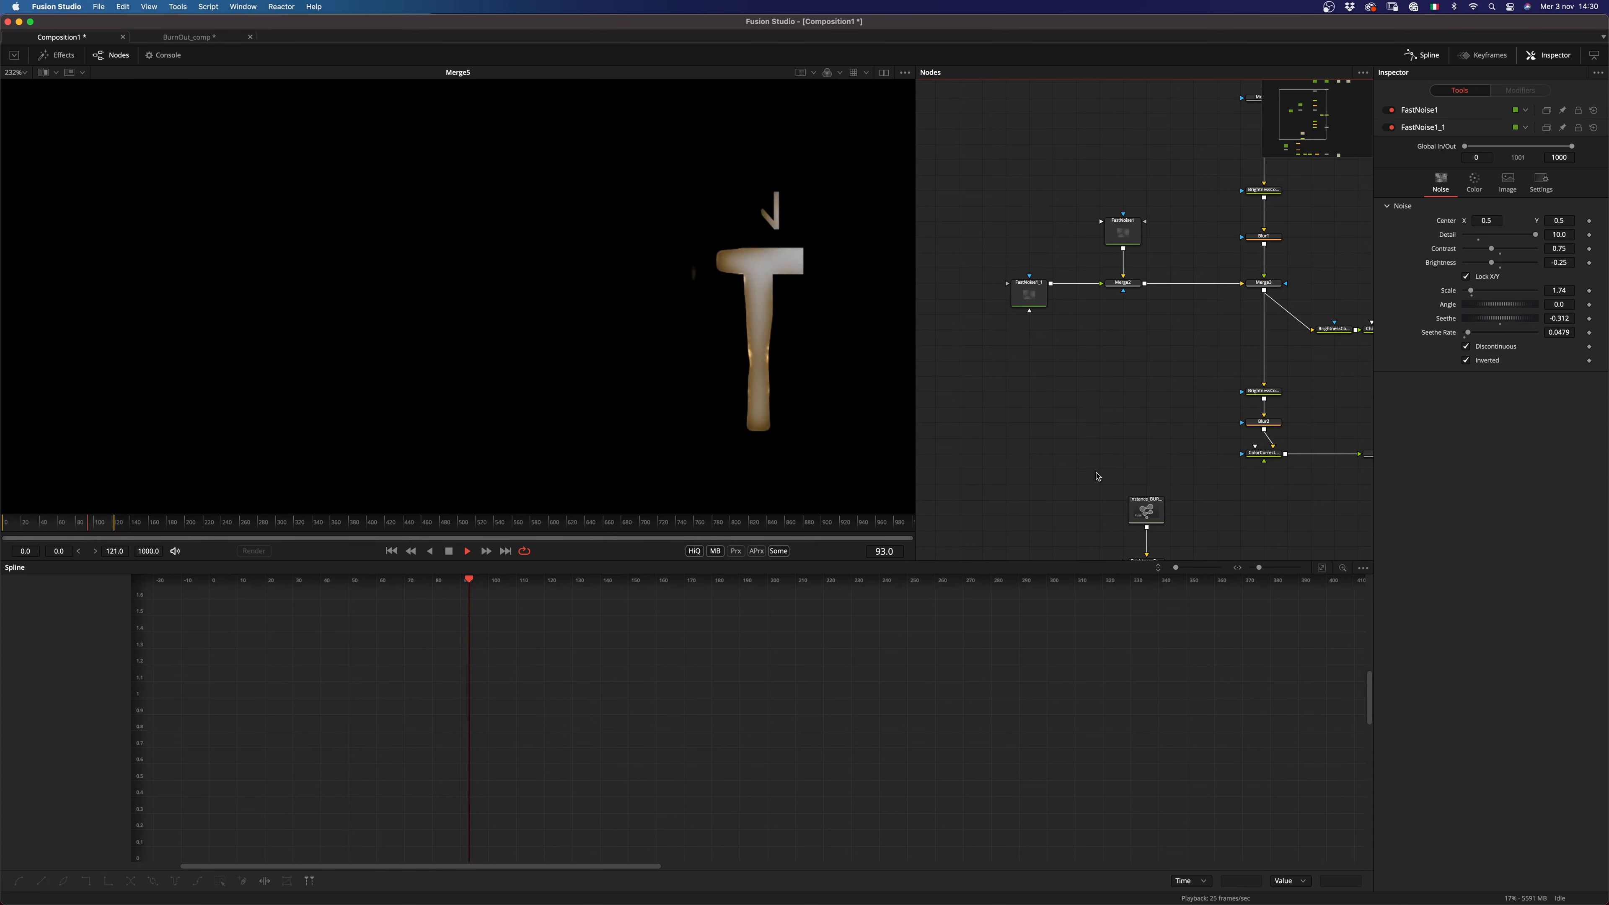
scroll(601, 399, "down", 4)
key("space")
Step: Paste another instance of the BURN_MATTE node in the empty area below the node tree and display it
scroll(716, 402, "down", 3)
left_click_drag(1163, 433, 1059, 326)
scroll(1161, 373, "down", 3)
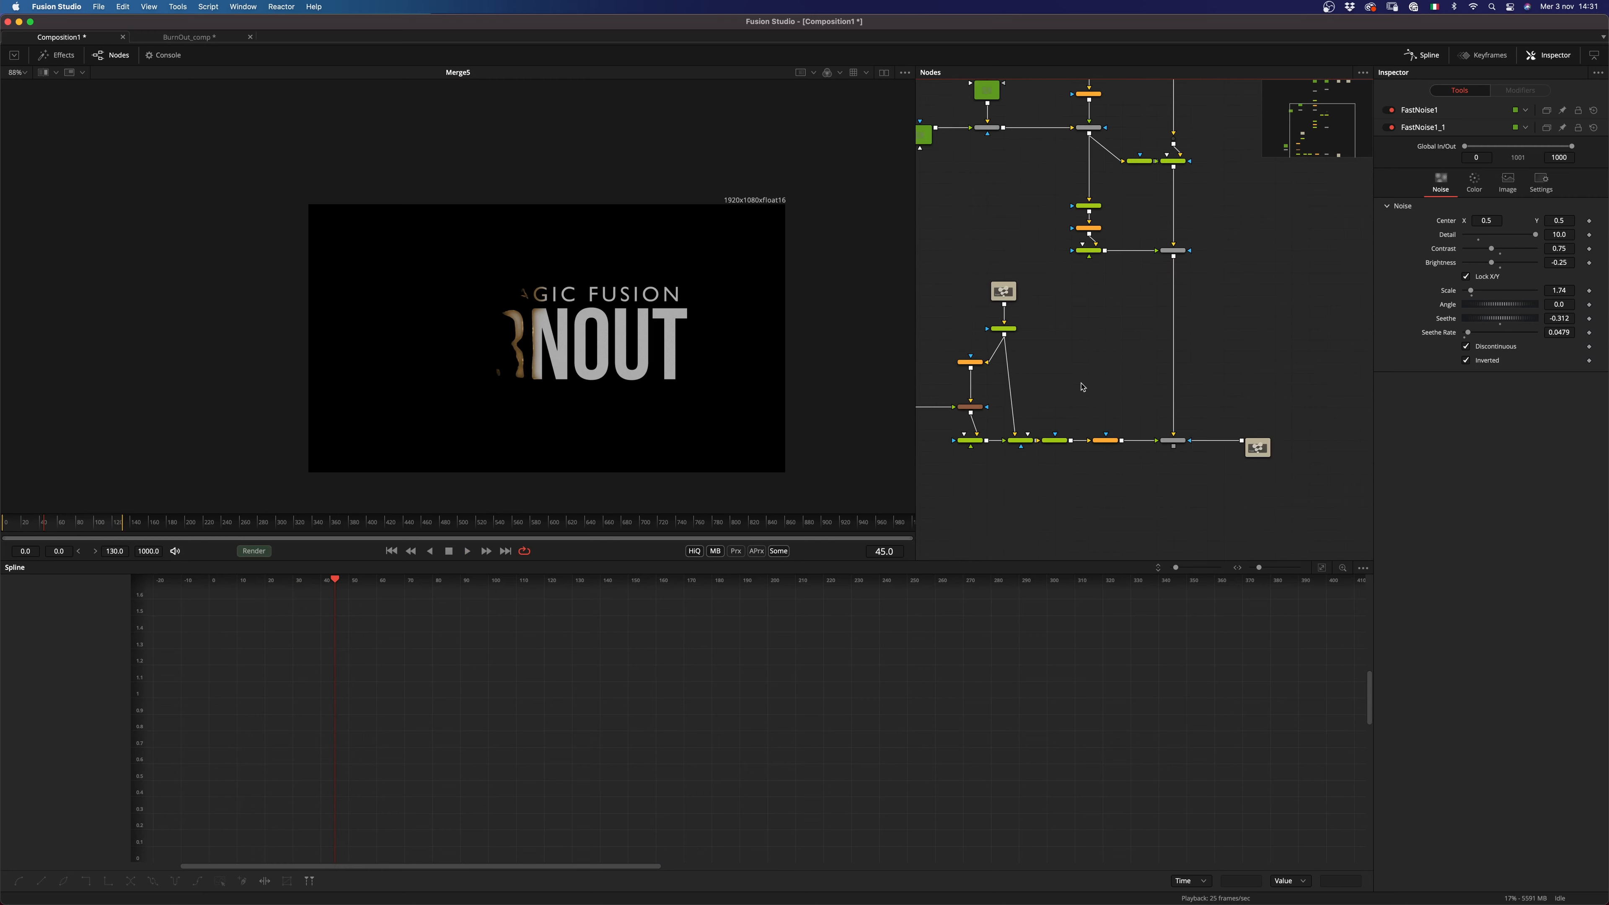
left_click_drag(1159, 336, 1028, 738)
scroll(1141, 309, "up", 3)
left_click_drag(1215, 270, 1280, 385)
left_click_drag(1223, 462, 1109, 334)
scroll(1110, 334, "down", 3)
left_click_drag(1083, 545, 1330, 16)
key("super+shift+v")
scroll(1084, 354, "up", 2)
mouse_move(1085, 316)
left_mouse_down()
mouse_move(1107, 355)
mouse_move(1099, 326)
mouse_move(1075, 339)
left_mouse_up()
key("2")
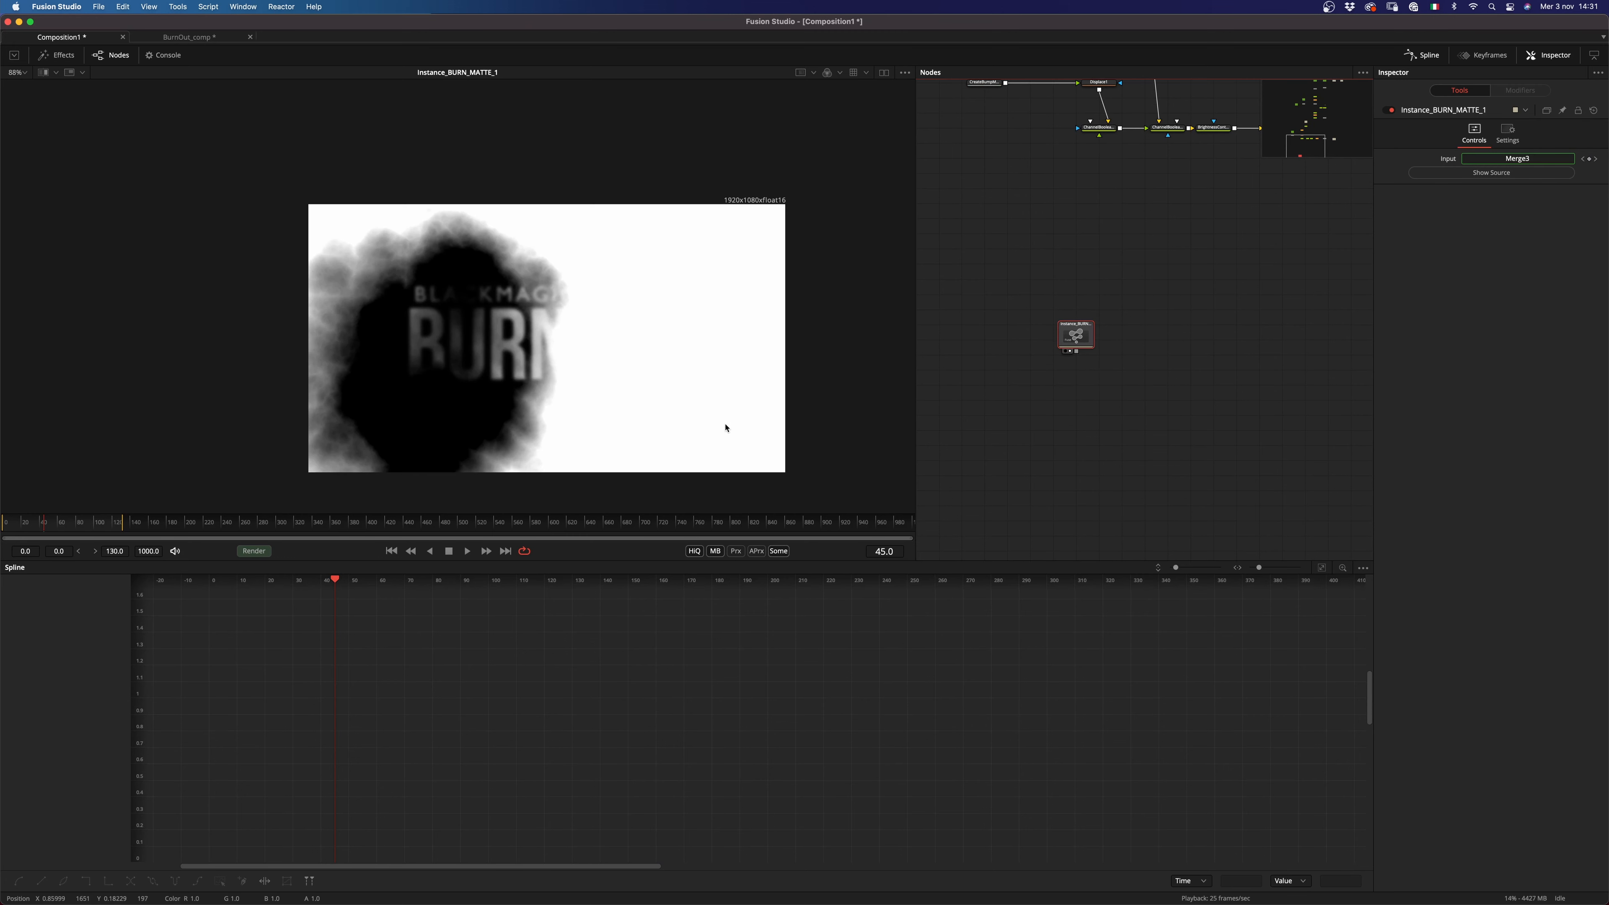
Step: At frame 29, add a Brightness Contrast after the instance, clipping black and white, with Low 0.478 and High 0.522
left_click(30, 529)
key("shift+space")
type("bri")
key("Return")
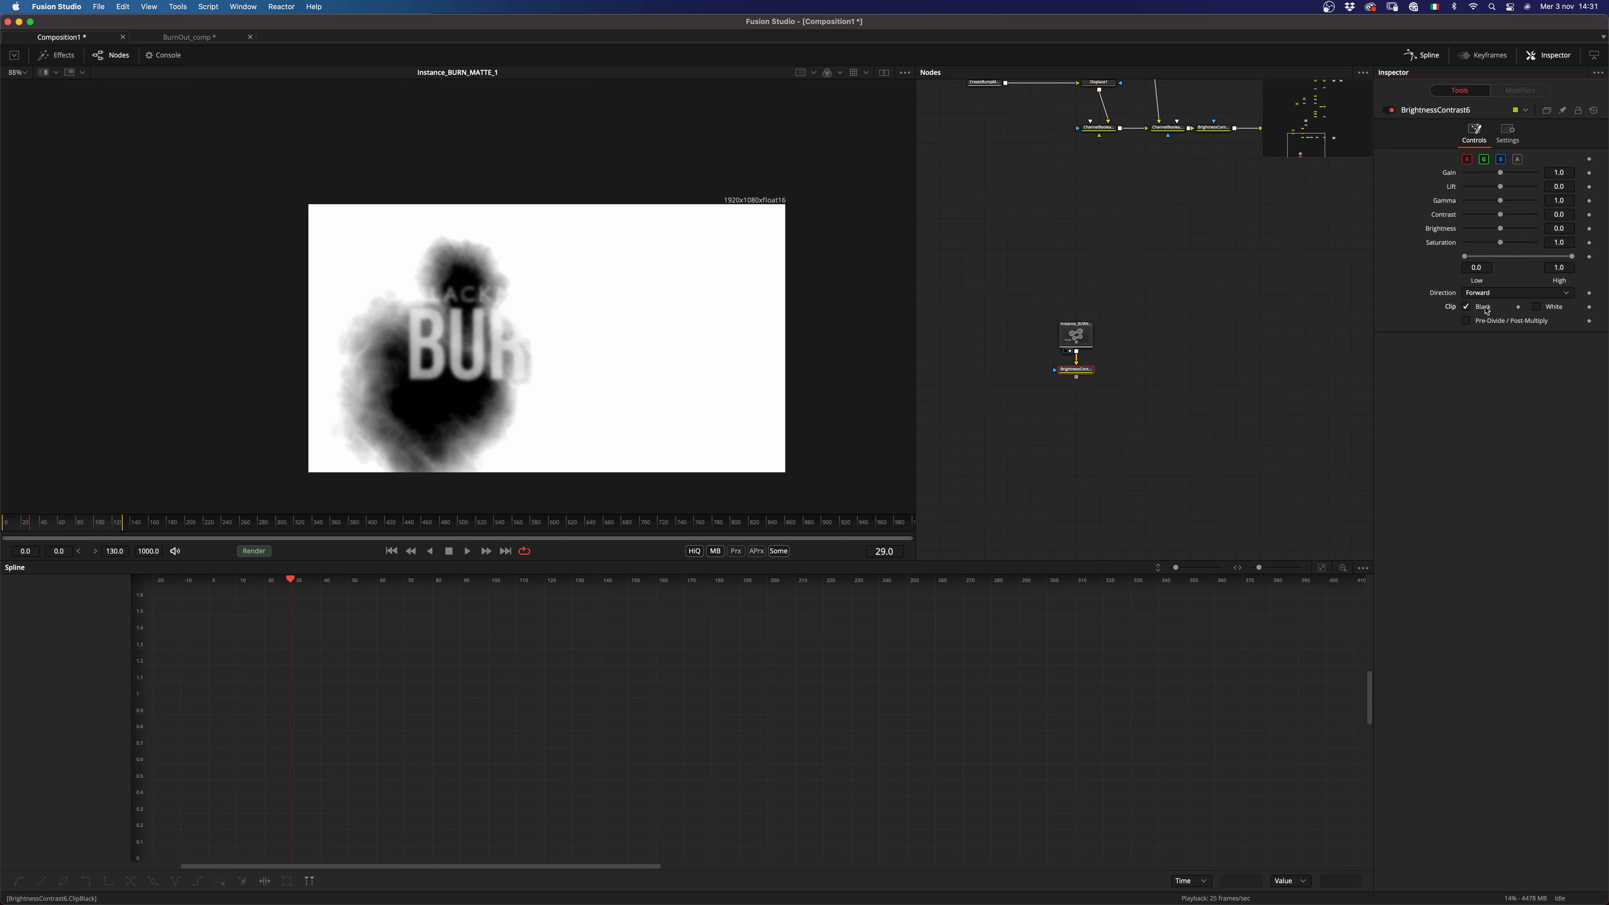
left_click_drag(1471, 256, 1493, 259)
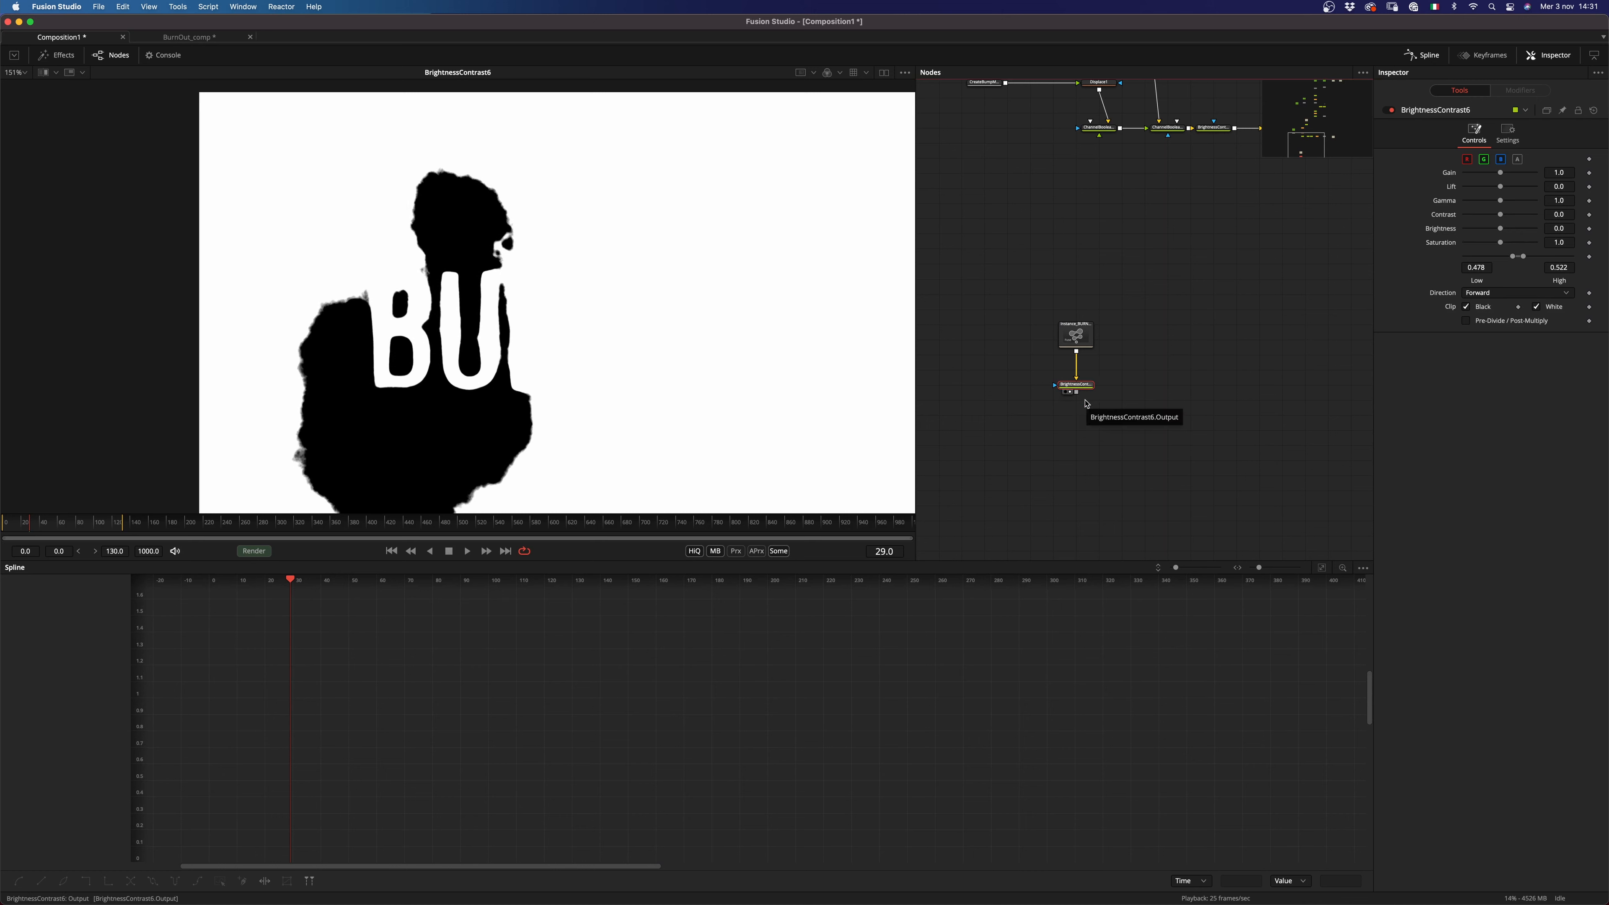
Step: Add and display a Channel Booleans after BrightnessContrast6, with Operation Copy and all four channels taken from Red FG
key("shift+space")
type("bol")
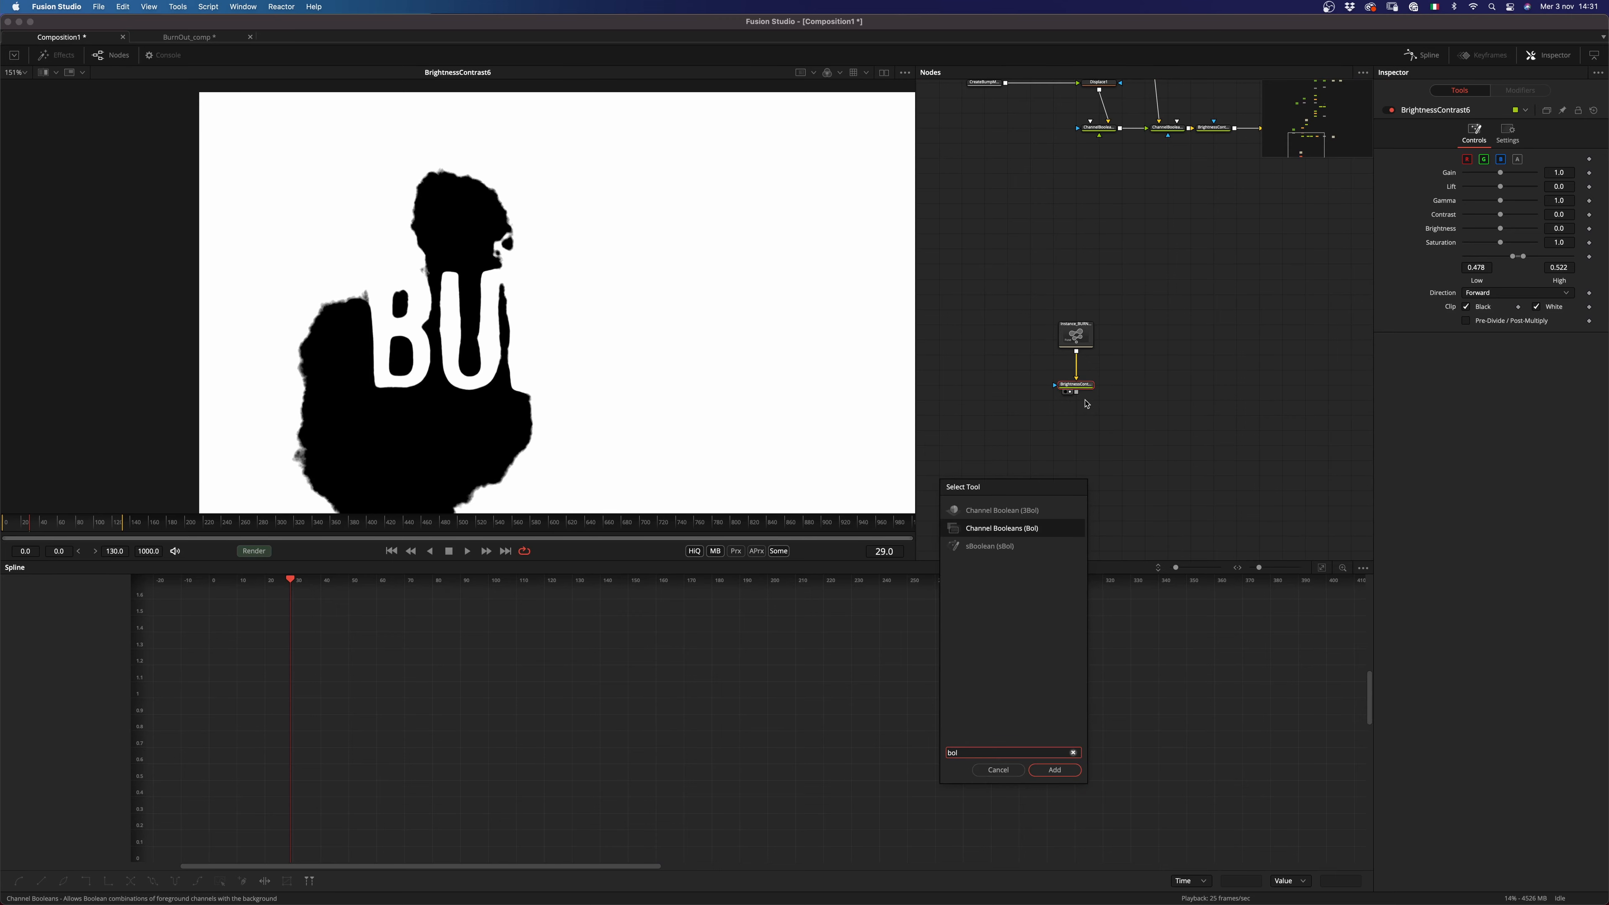
key("Return")
key("1")
left_click(1508, 159)
left_click(1482, 87)
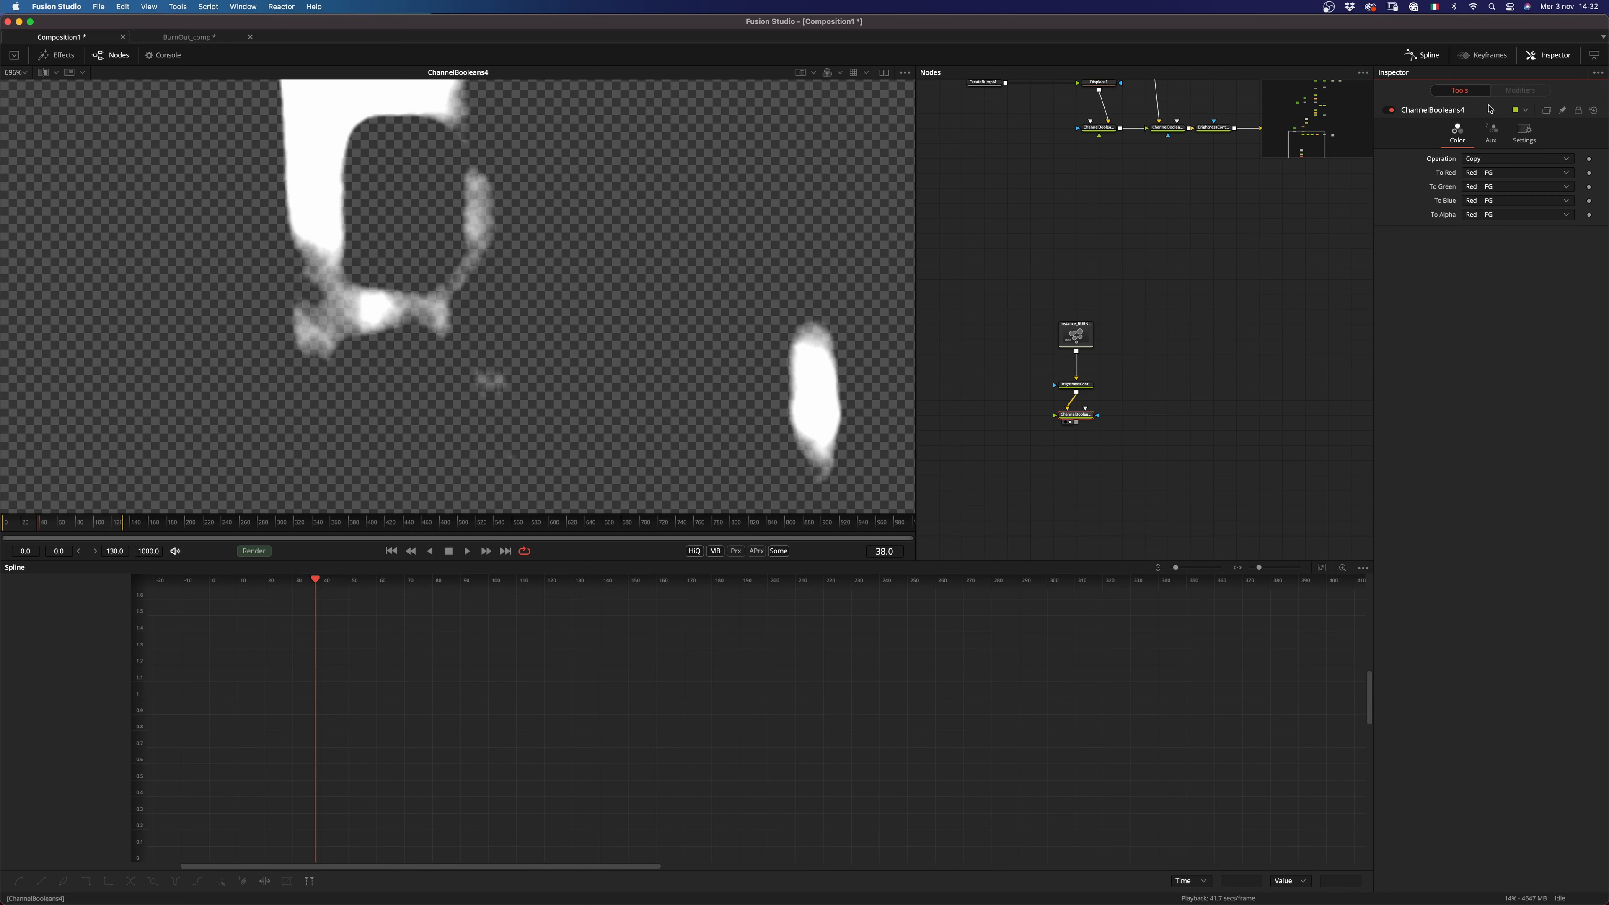
Step: Set the Channel Booleans' red, green and blue channels to White, keeping the alpha taken from Red FG
left_click(1509, 174)
scroll(1515, 209, "down", 2)
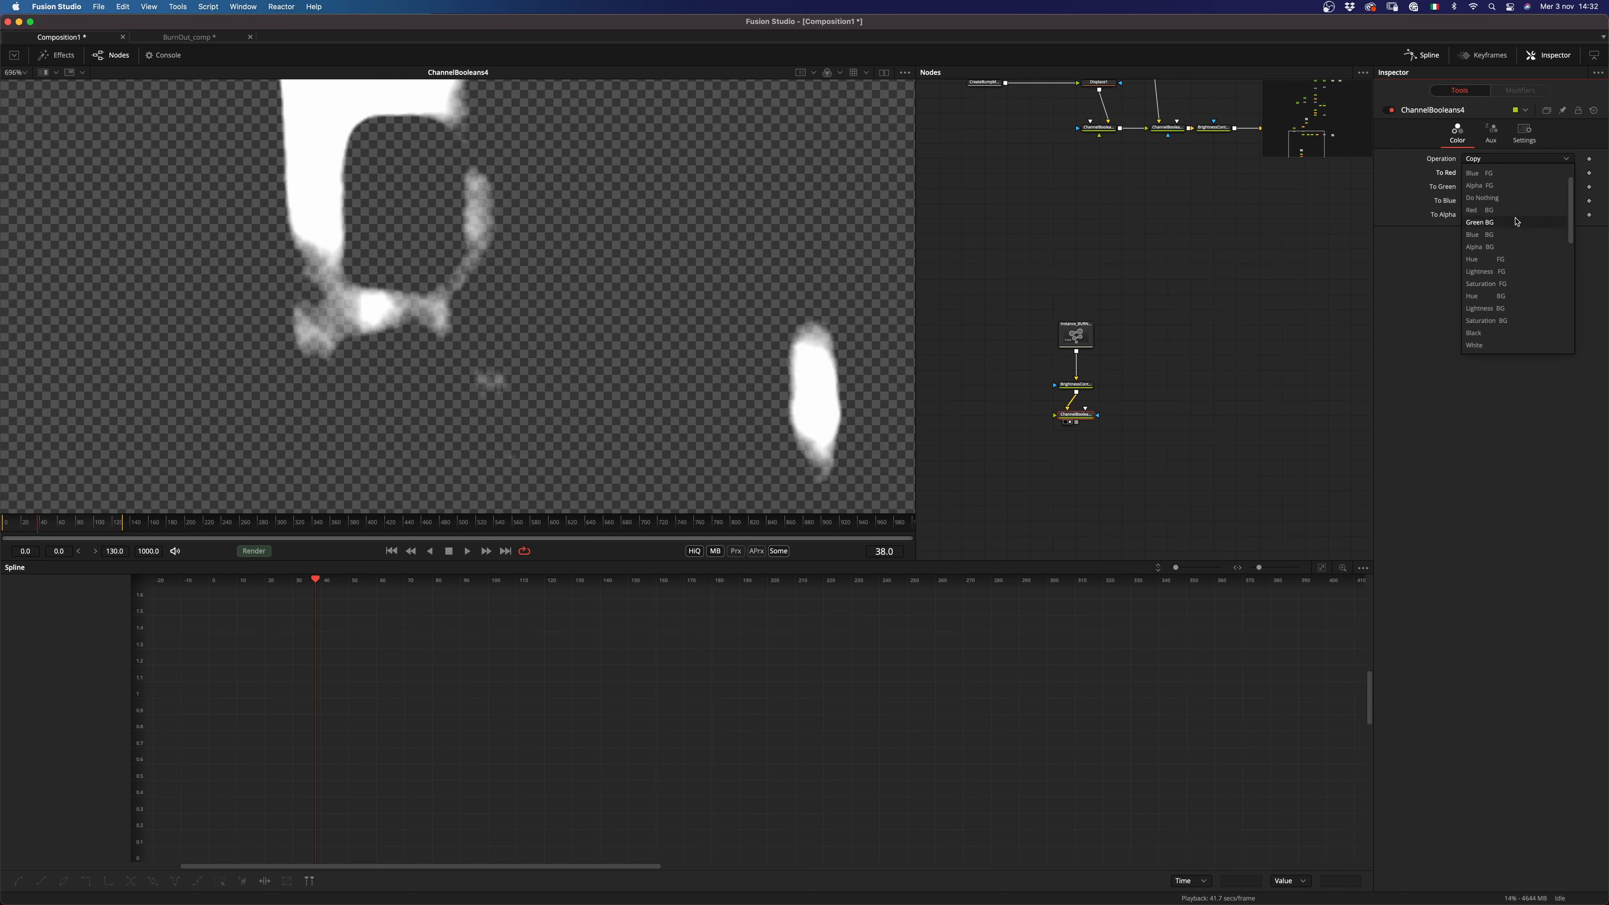
left_click(1500, 346)
left_click(1513, 186)
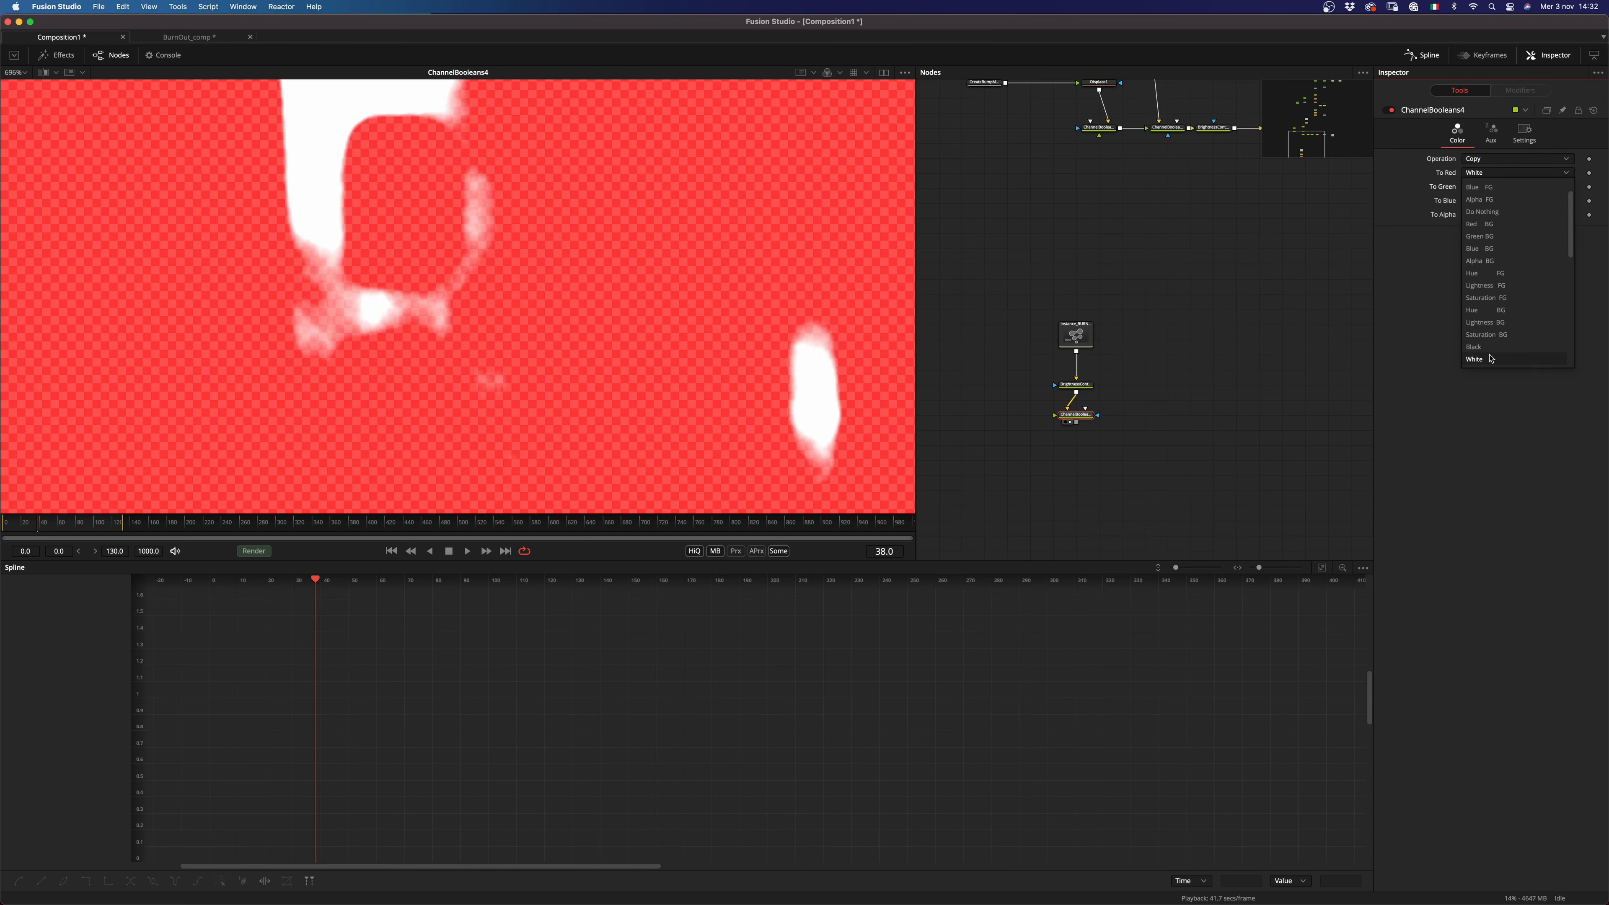
left_click(1490, 358)
left_click(1513, 200)
left_click(1495, 375)
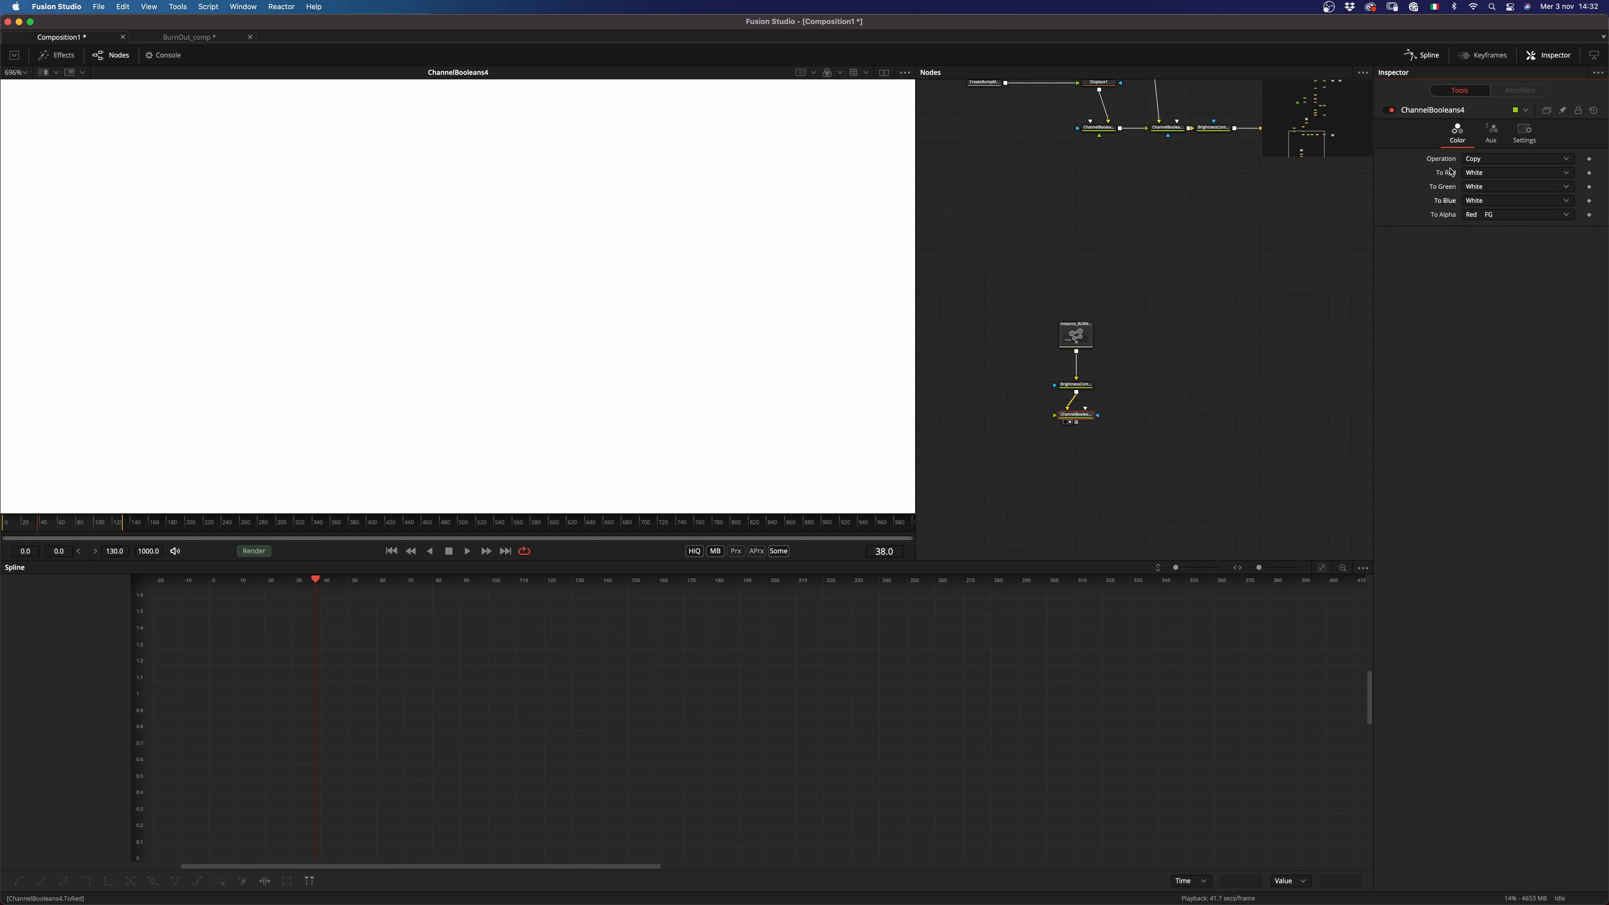
left_click(1476, 216)
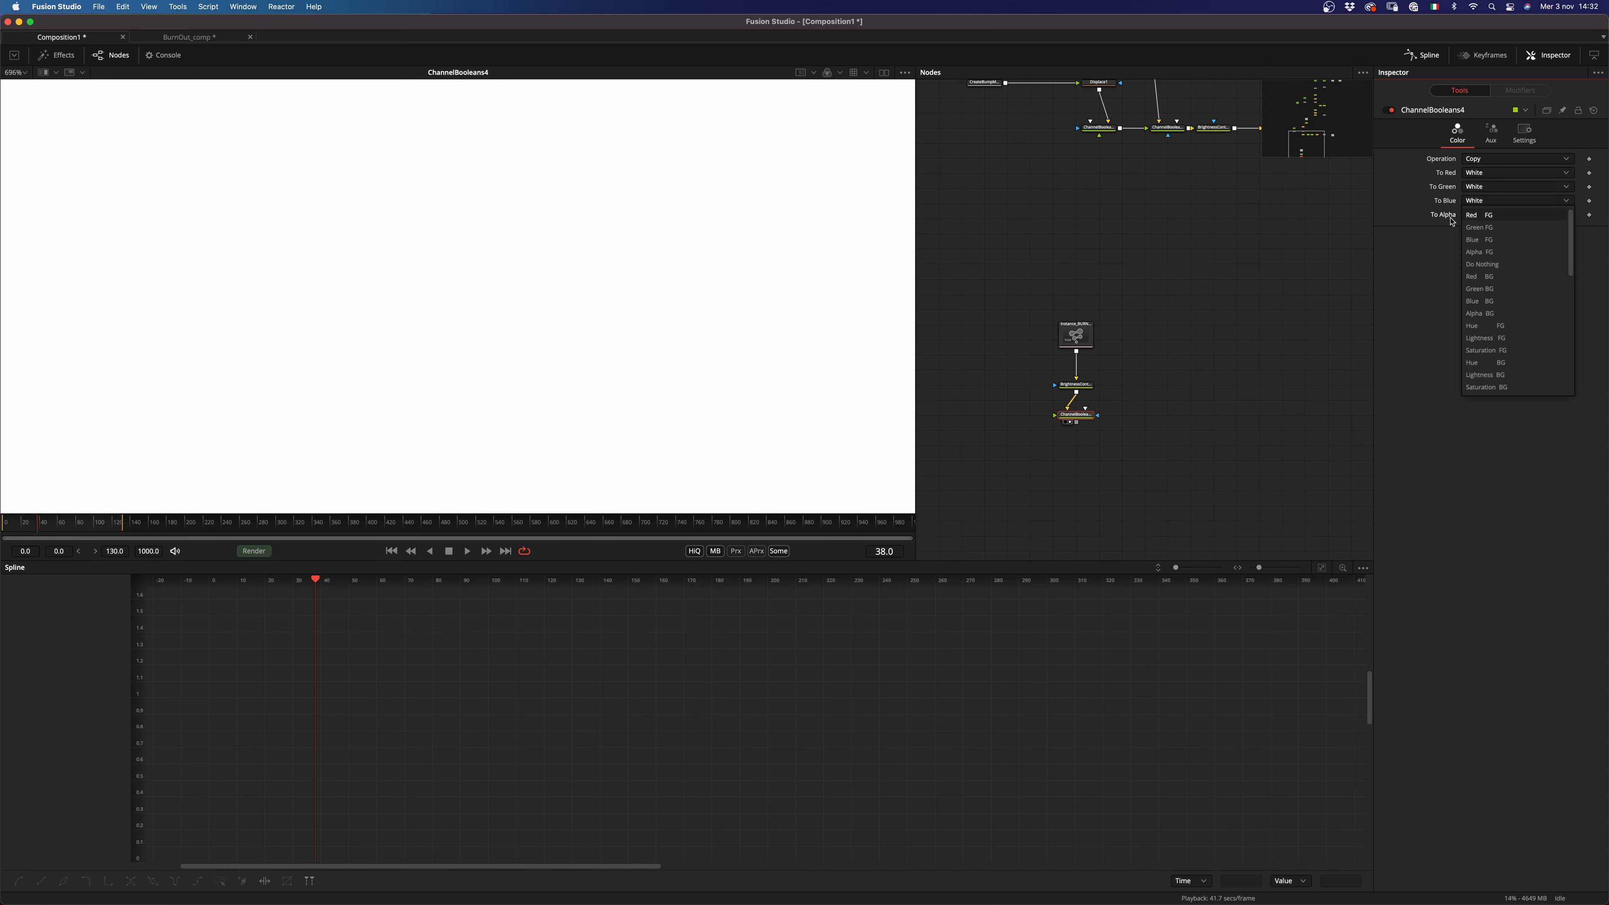
left_click(1477, 219)
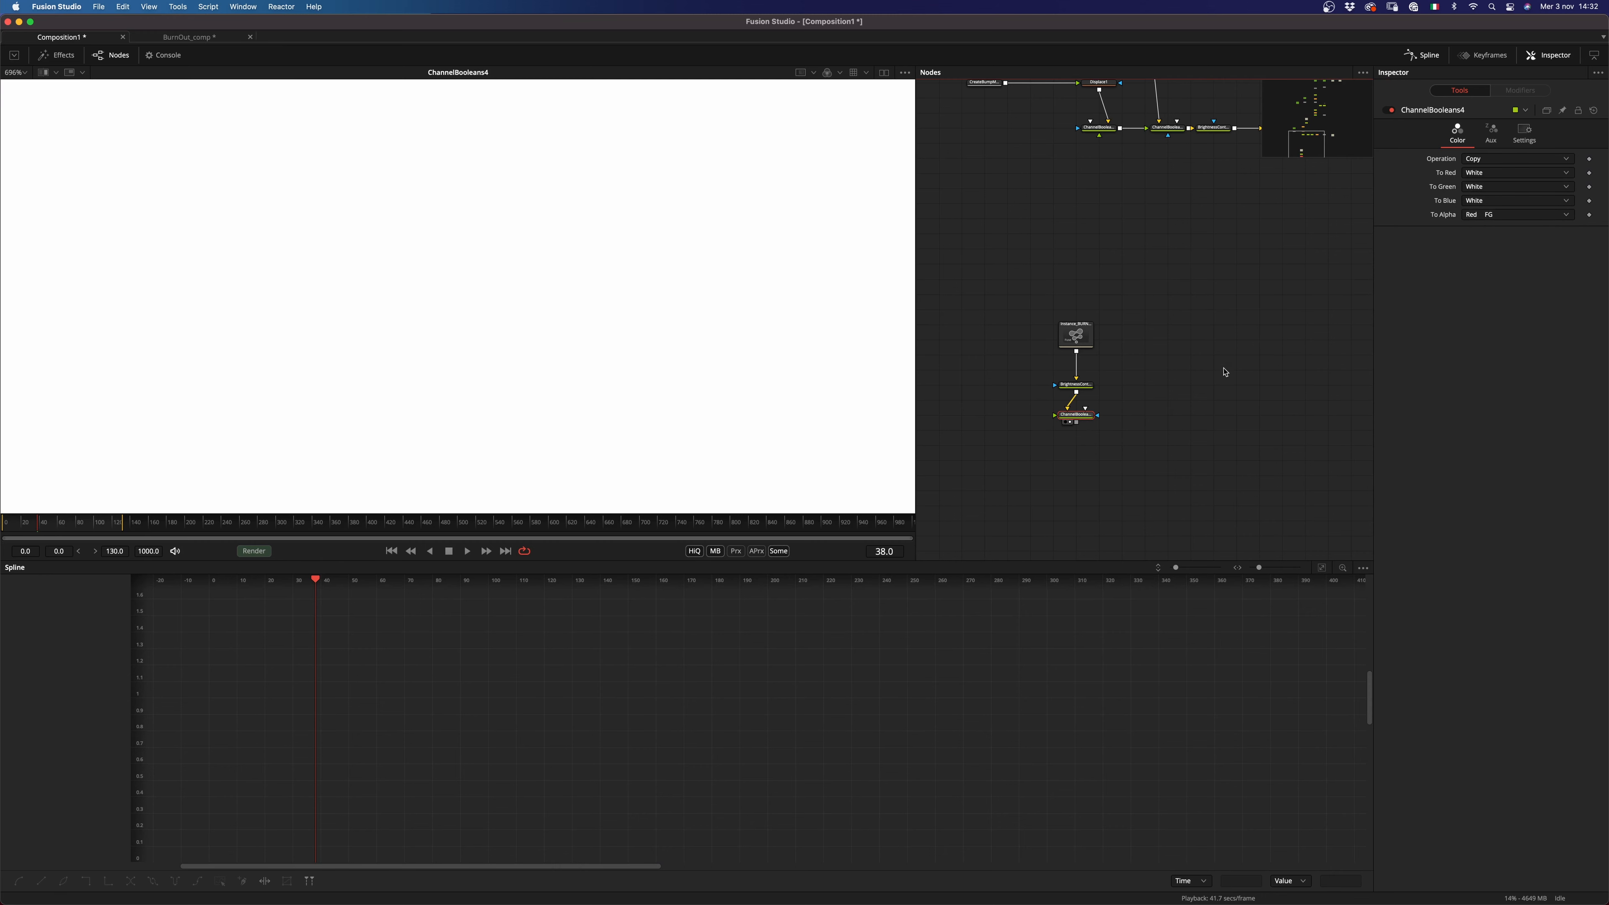
Step: Add an Alpha Multiply after ChannelBooleans4, display it and play the animation from the first frame
key("shift+space")
type("bolalp")
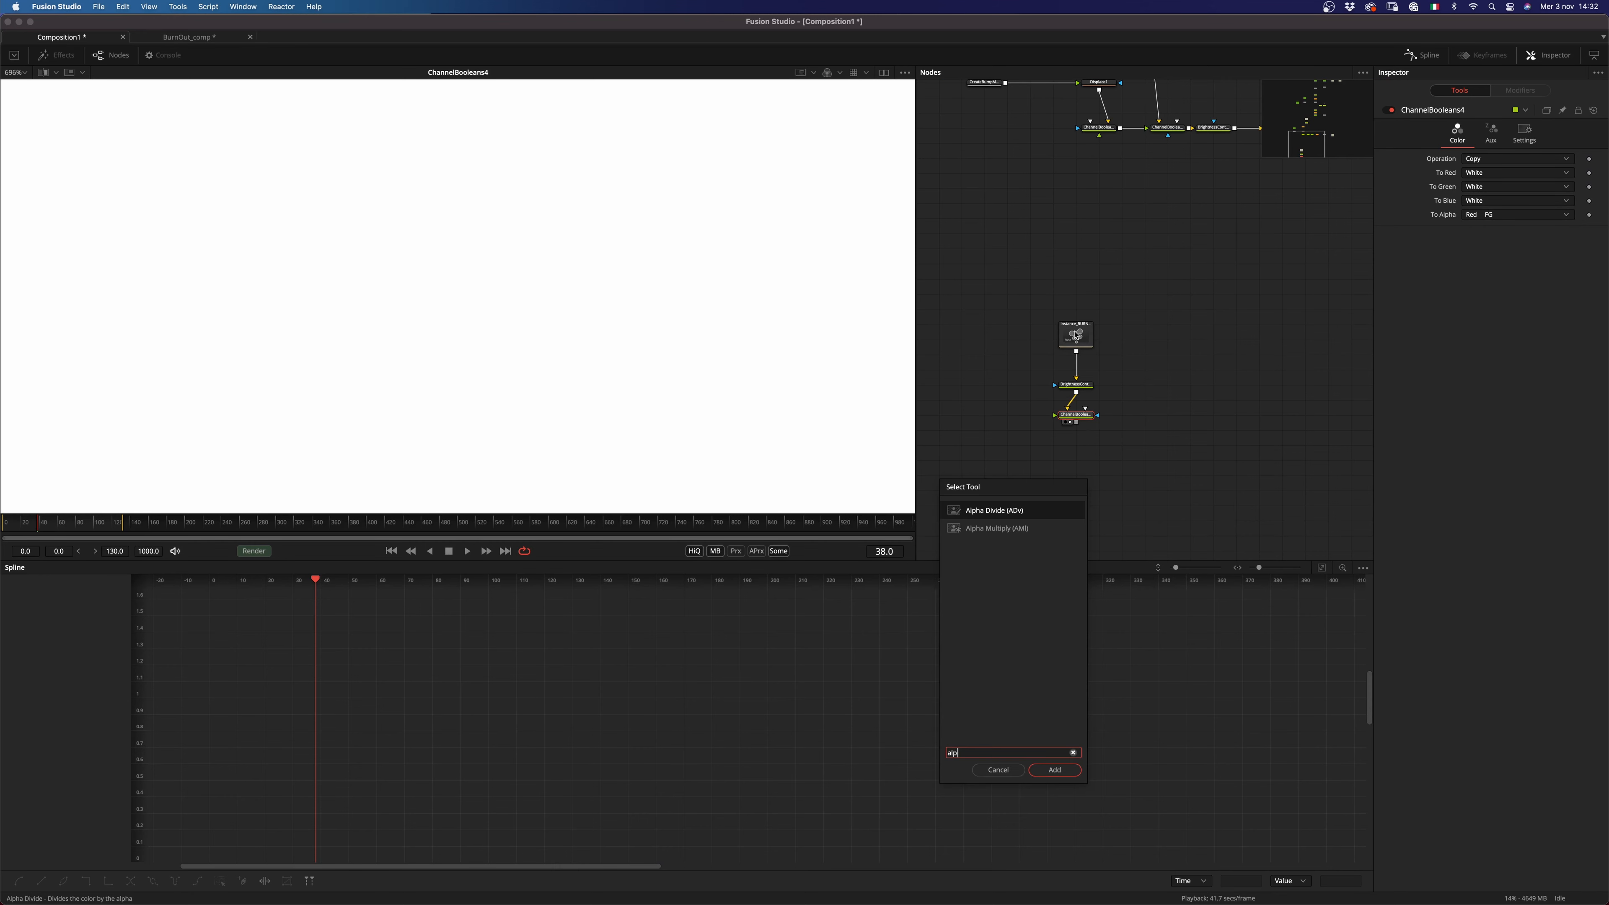
key("Down")
key("Return")
key("2")
scroll(622, 394, "down", 5)
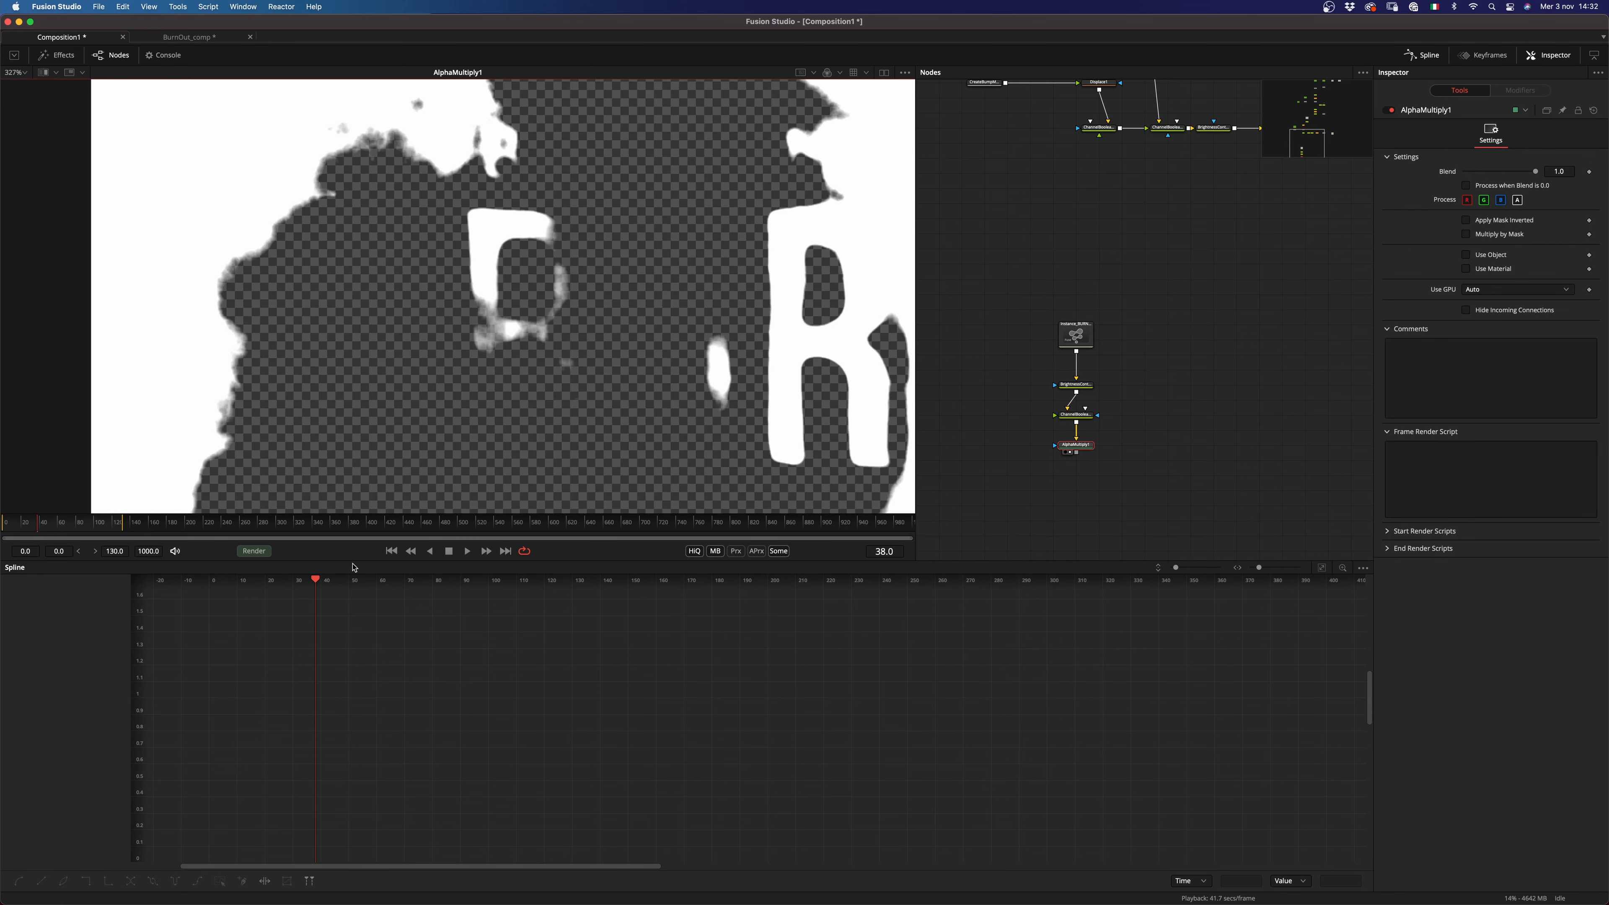
left_click(391, 550)
scroll(605, 349, "down", 1)
key("space")
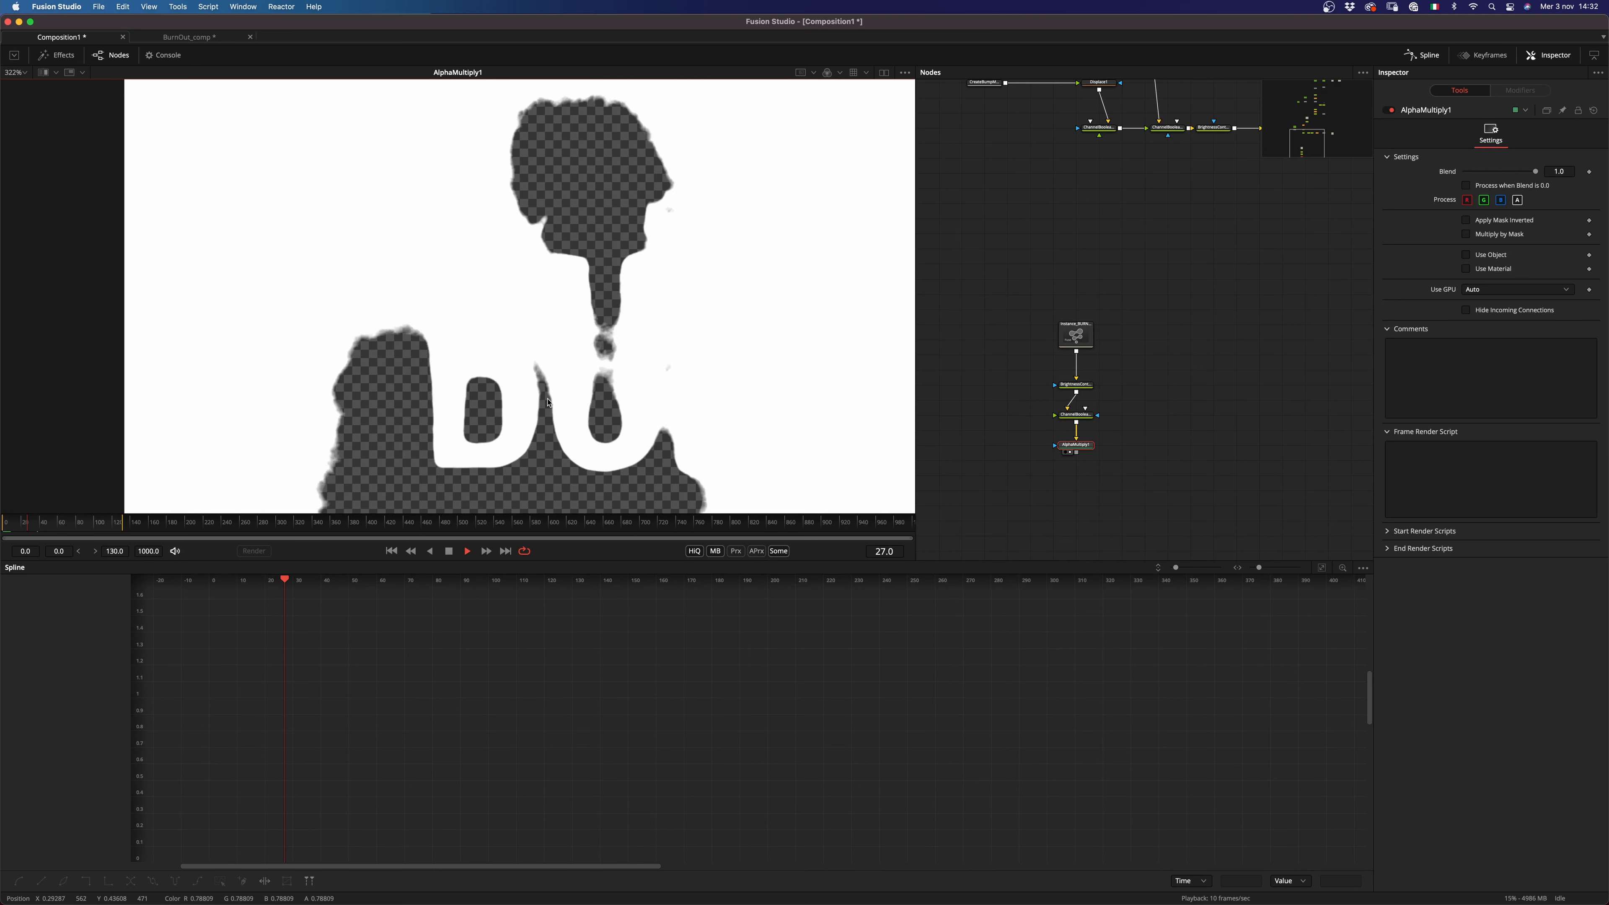
scroll(568, 357, "down", 1)
scroll(569, 357, "down", 5)
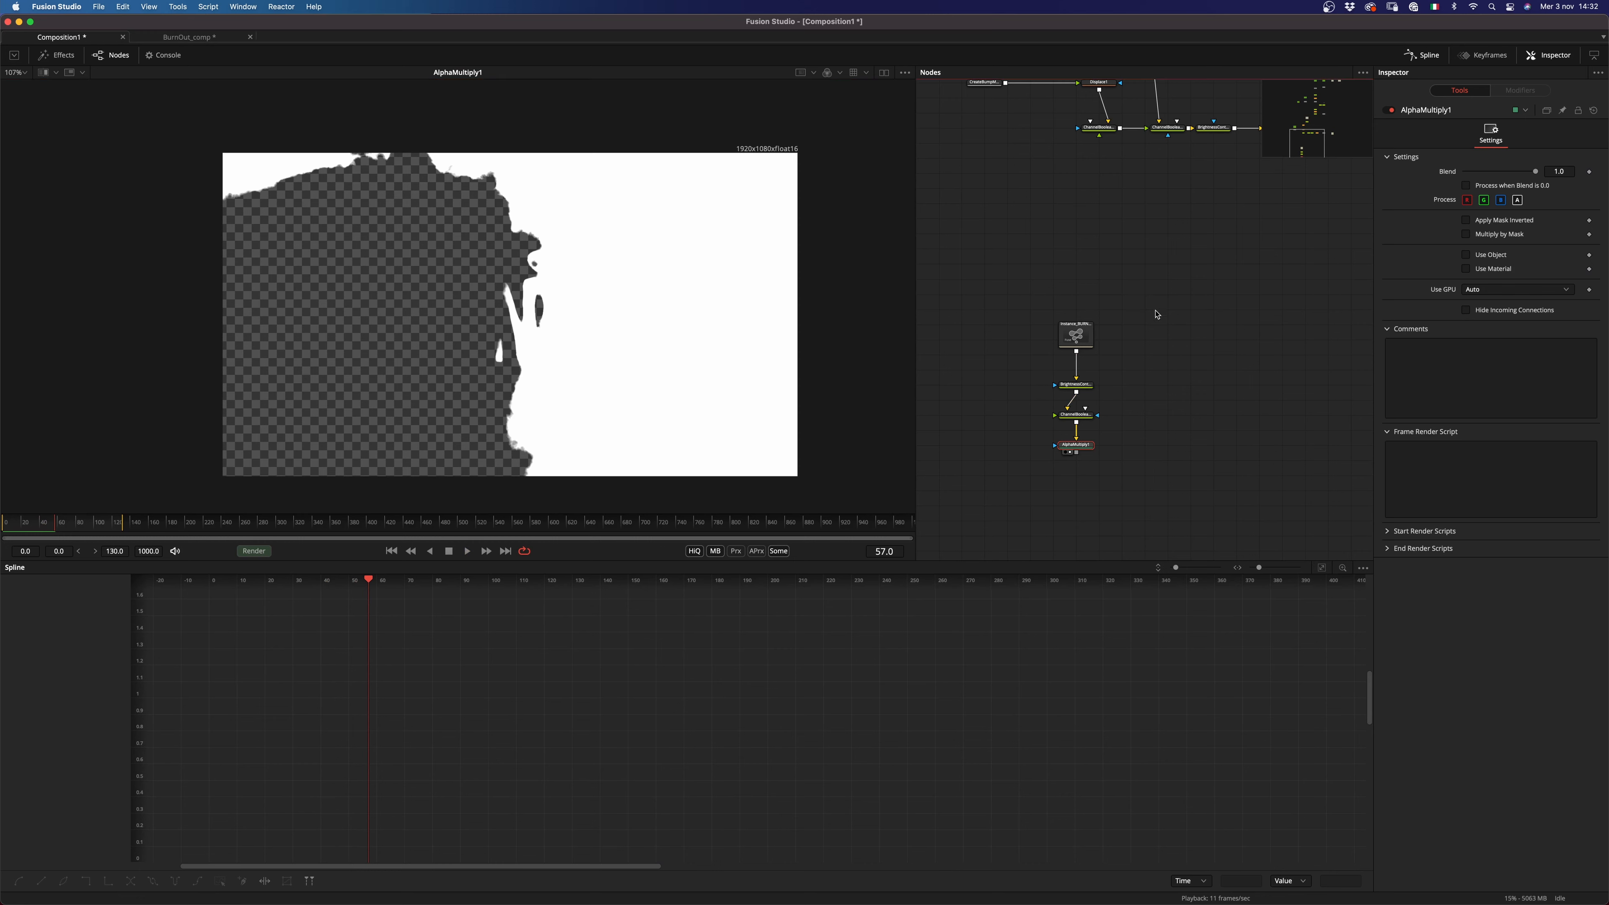
Step: Add a Trails node after AlphaMultiply1, place it slightly below in the chain and display it
left_click_drag(1157, 309, 1073, 470)
left_click_drag(1152, 412, 1125, 318)
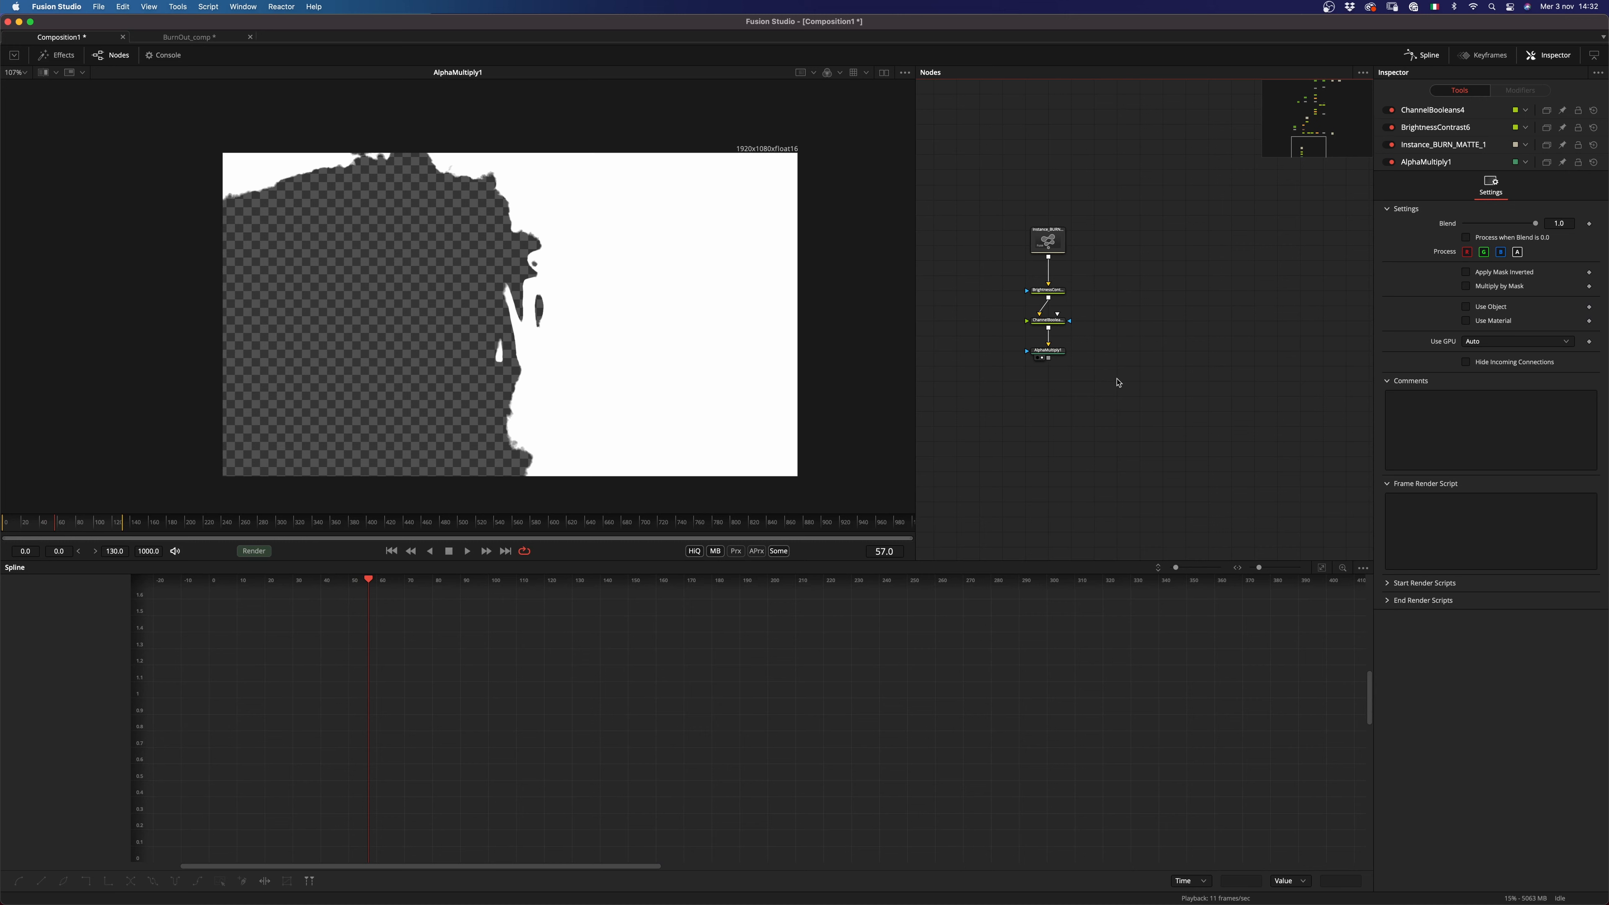
left_click(1058, 355)
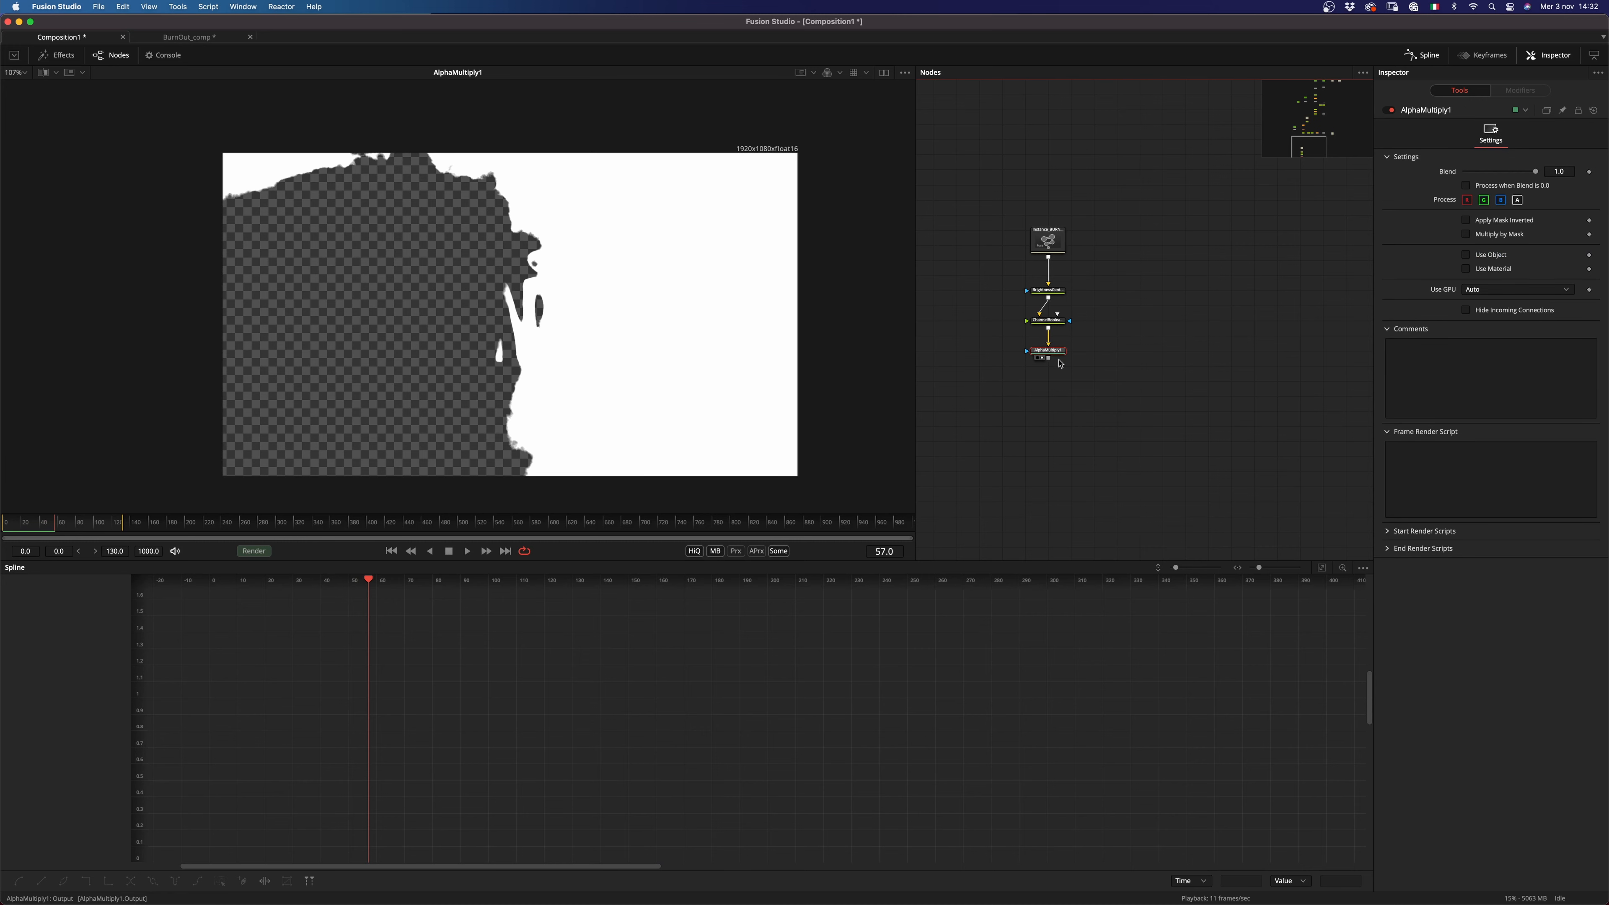
key("shift+space")
type("alp")
key("BackSpace")
key("BackSpace")
key("BackSpace")
type("trails")
key("Return")
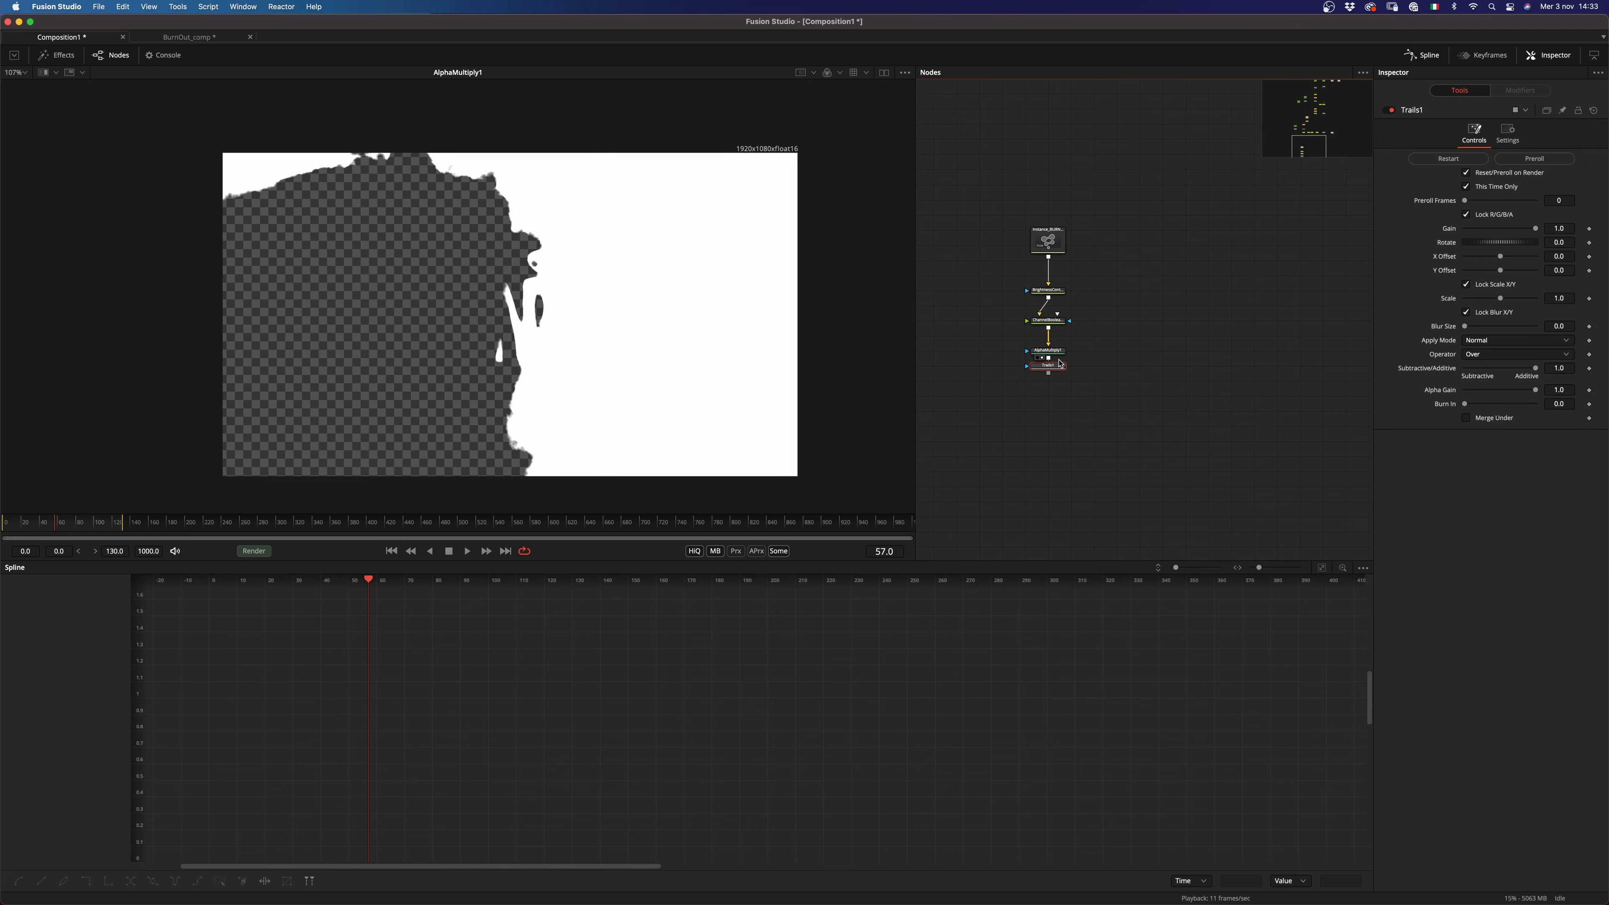
left_click_drag(1062, 375, 1059, 393)
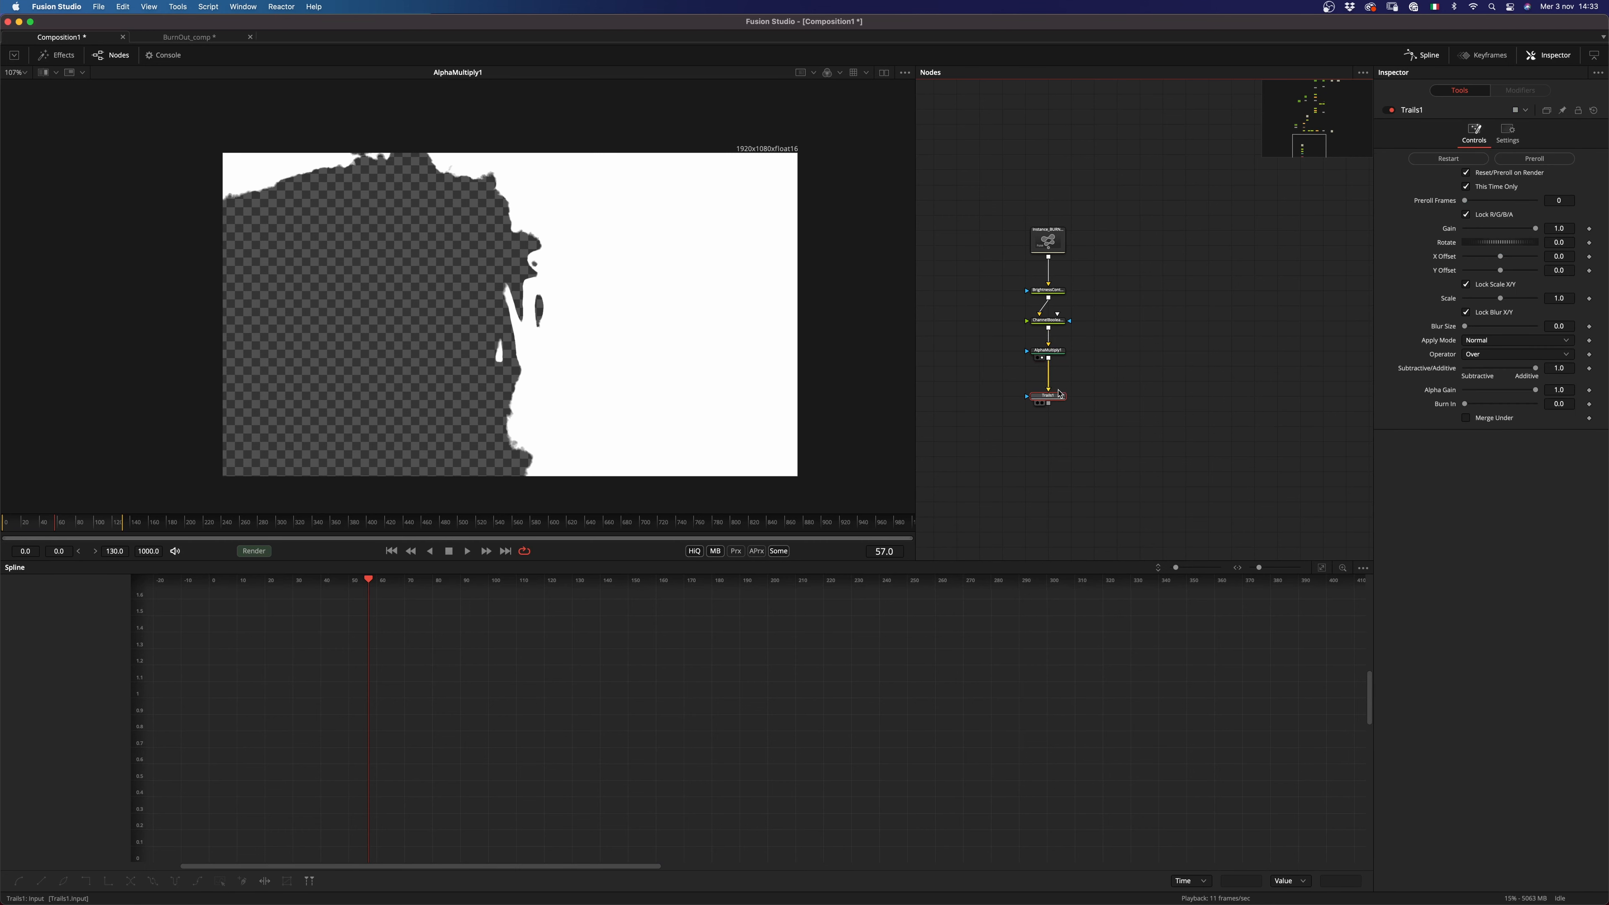
key("2")
Step: Set the Trails node to Gain 0.92, Rotate 0.13, Scale 1.0016 and Blur Size 1.65, playing the animation from frame 0
left_click(391, 550)
double_click(1571, 230)
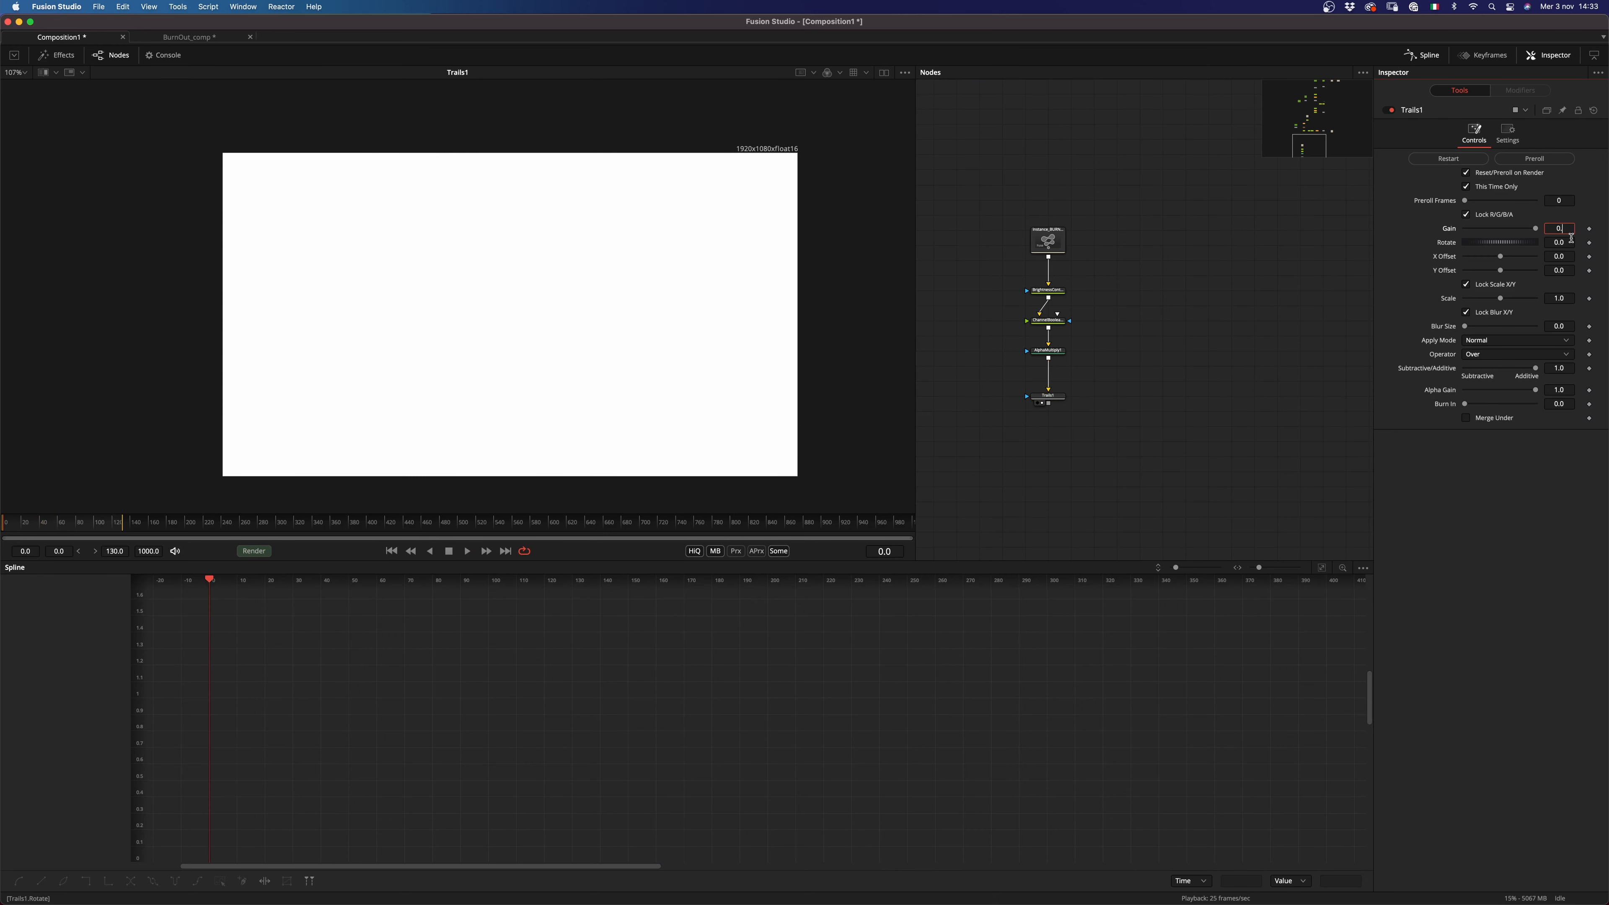
key("Tab")
left_click(1091, 475)
key("space")
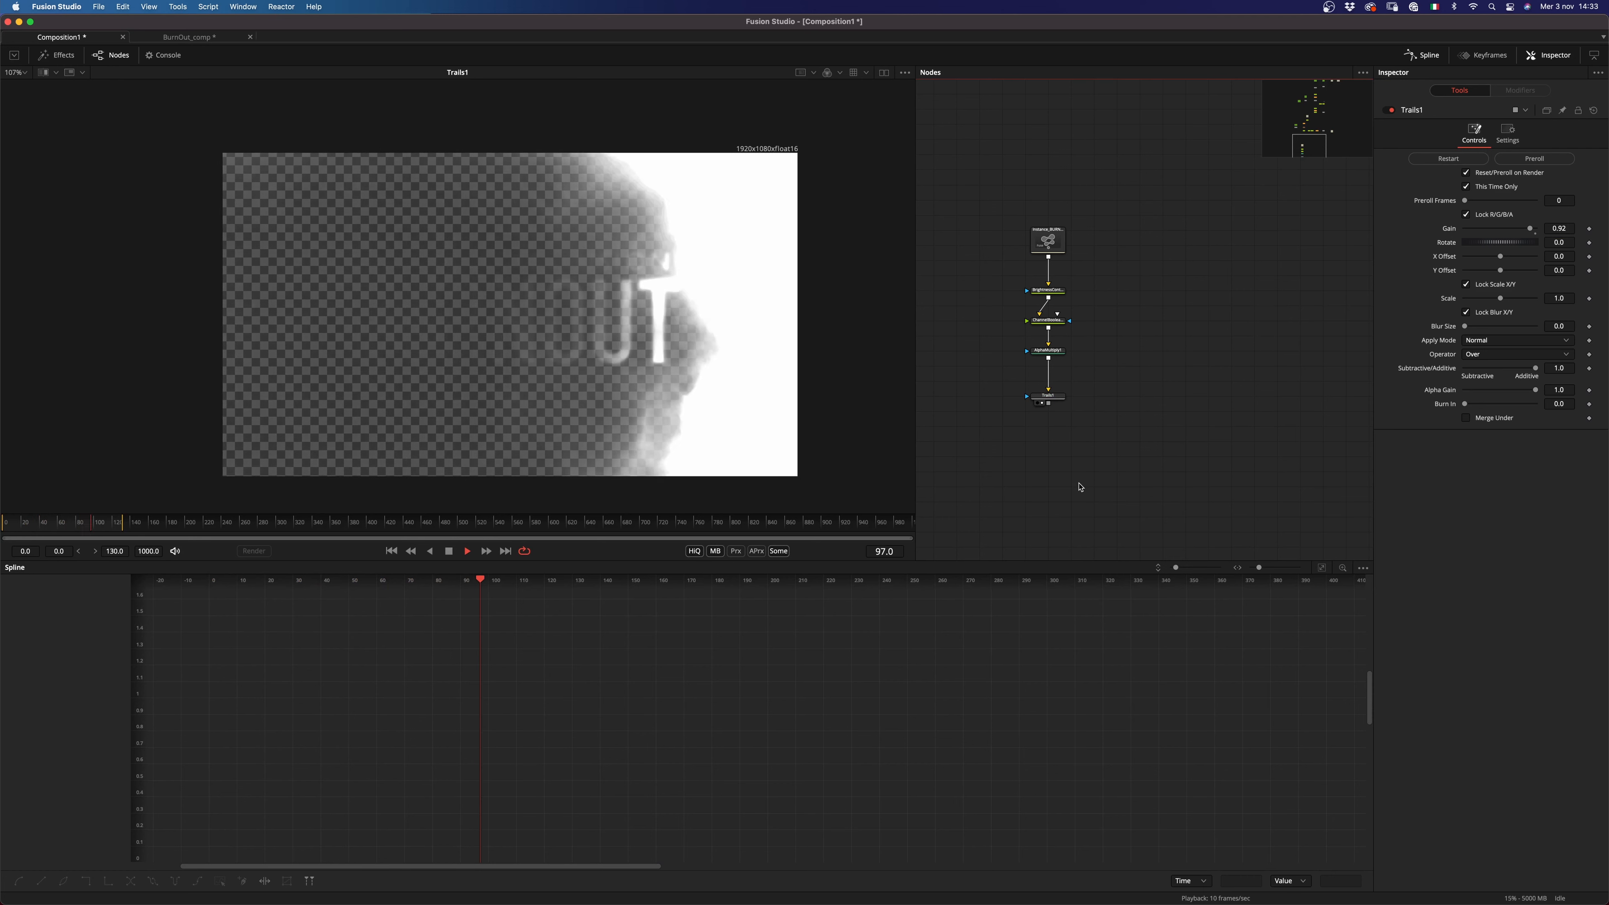
key("space")
left_click(392, 551)
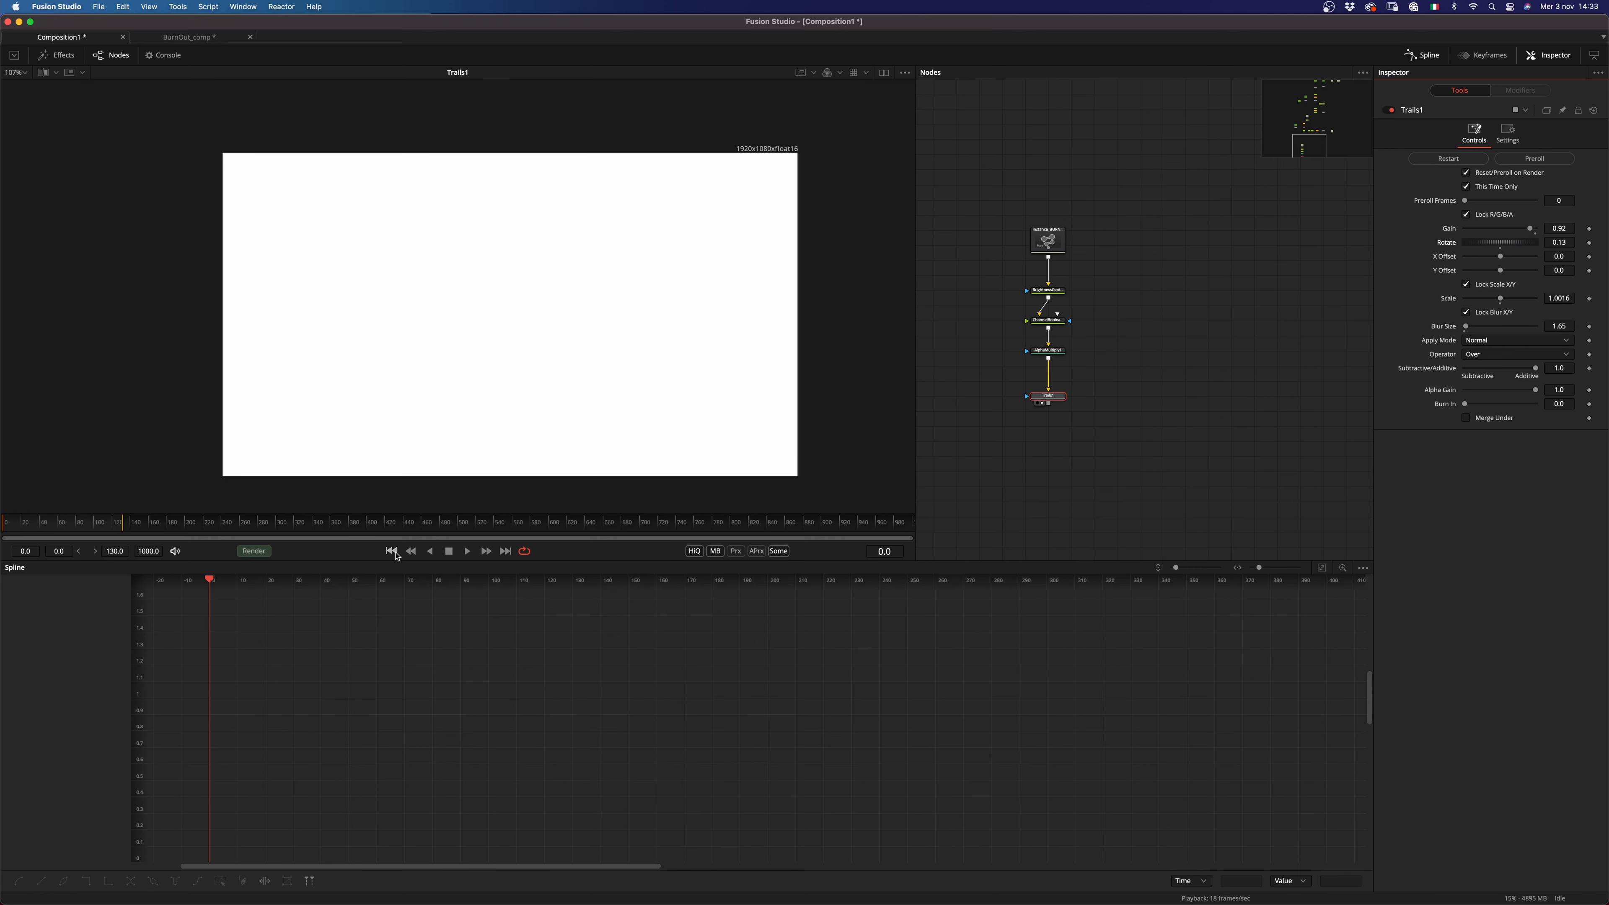
key("space")
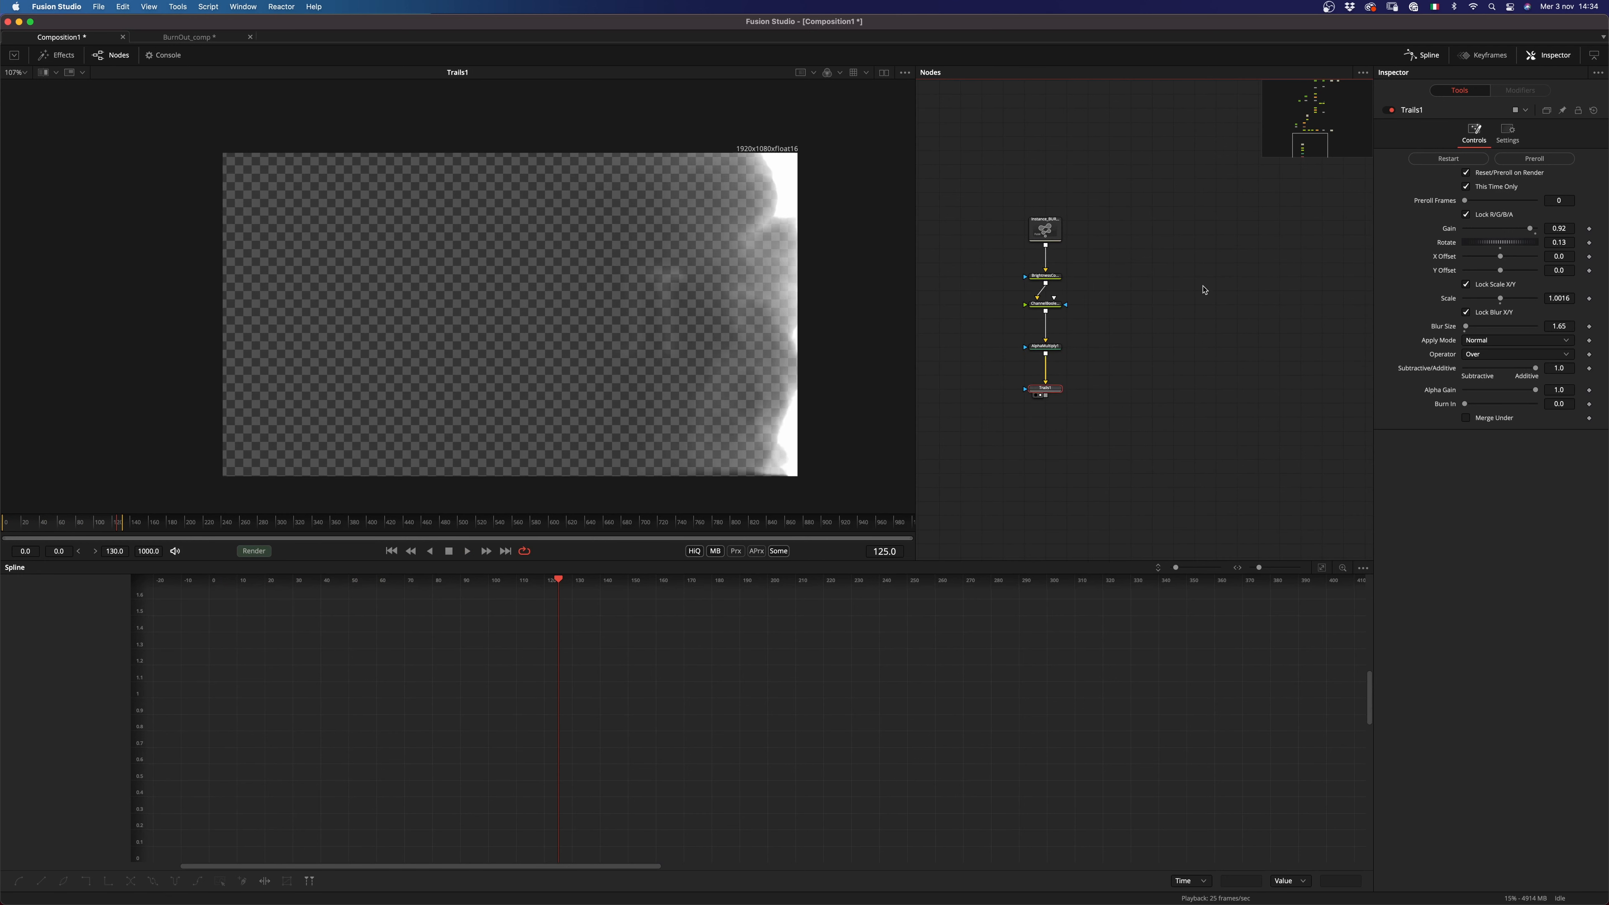
Step: Paste an instance of the ALPHA node beside the Trails node and connect it as the Trails mask
scroll(1147, 292, "up", 5)
left_click_drag(1131, 259, 1050, 354)
scroll(1230, 194, "down", 5)
scroll(1230, 194, "down", 6)
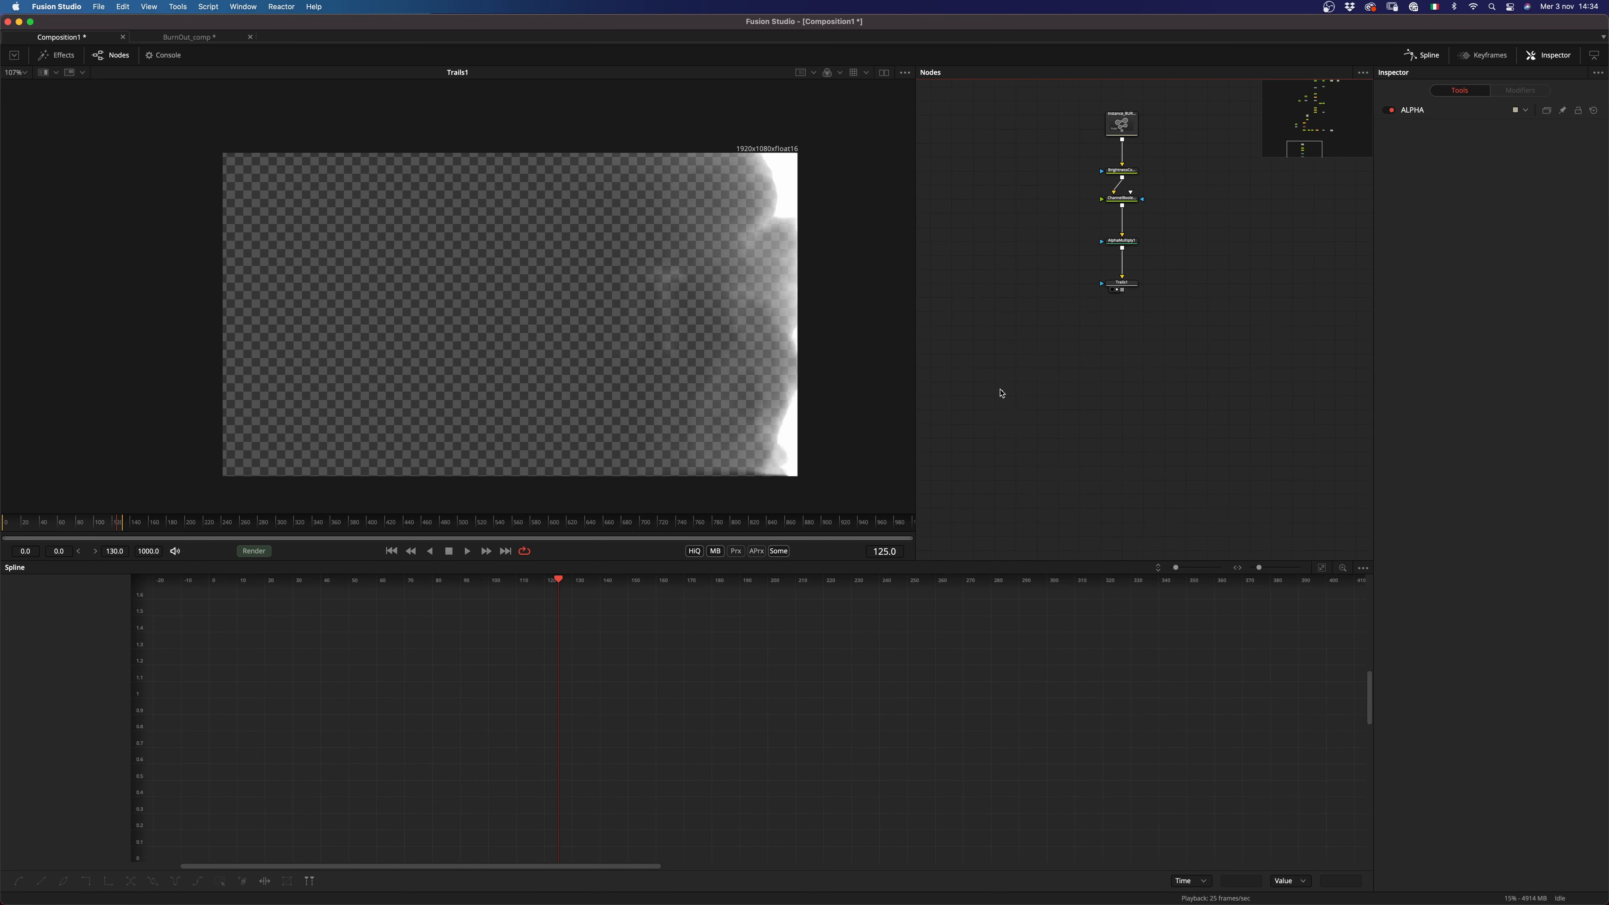
key("super+shift+v")
left_click_drag(1009, 394, 1015, 345)
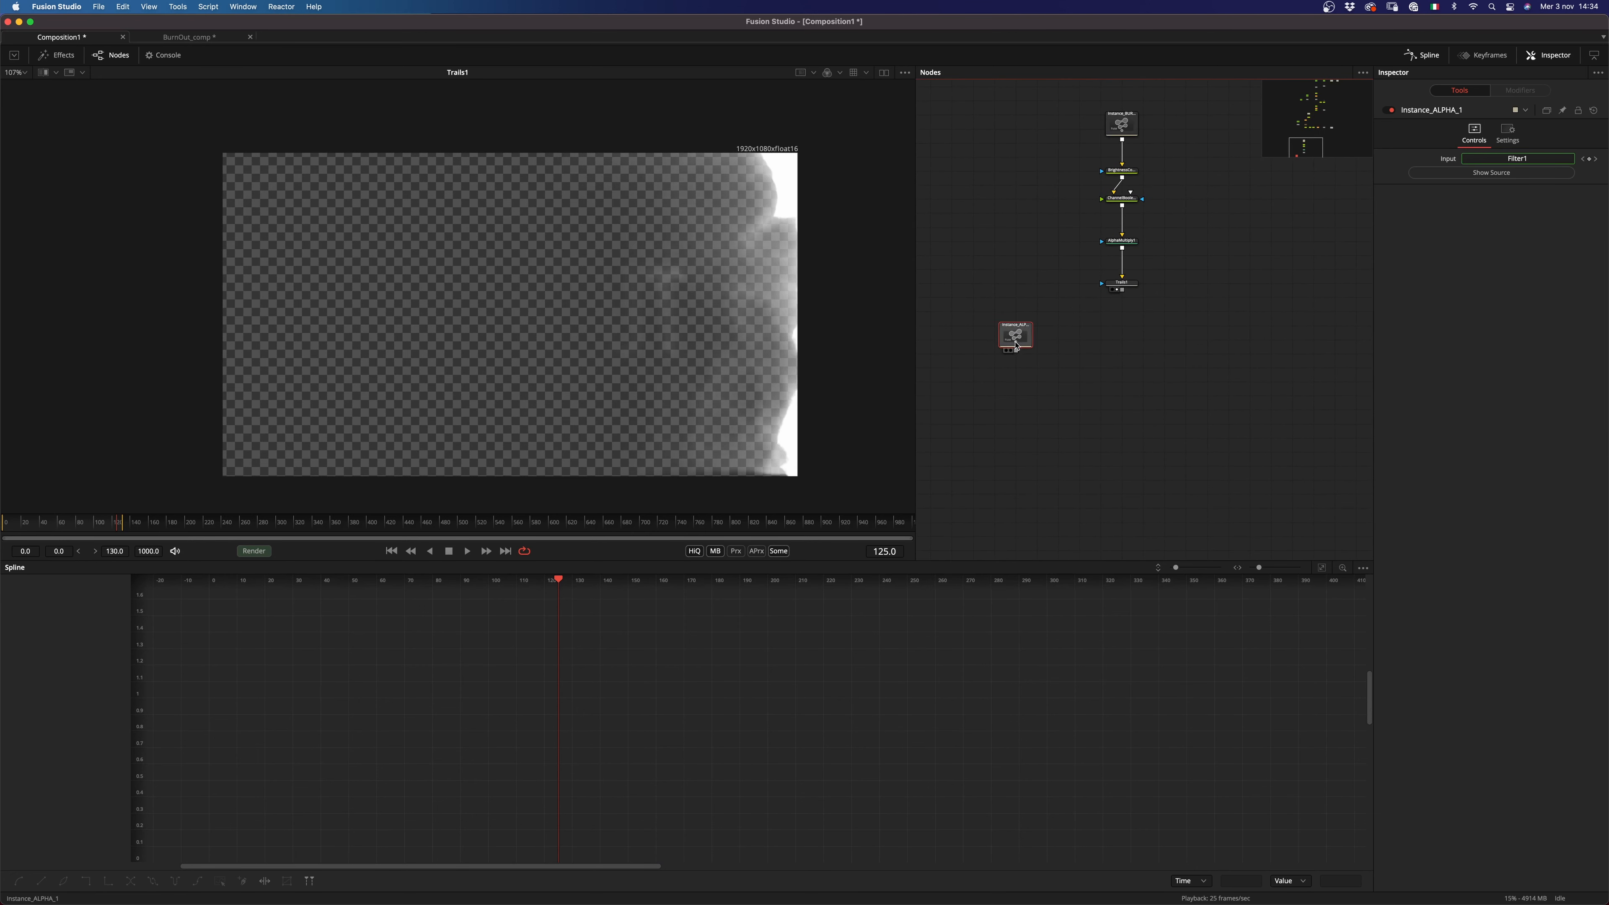
left_click_drag(1122, 283, 1121, 325)
left_click_drag(1015, 350, 1107, 328)
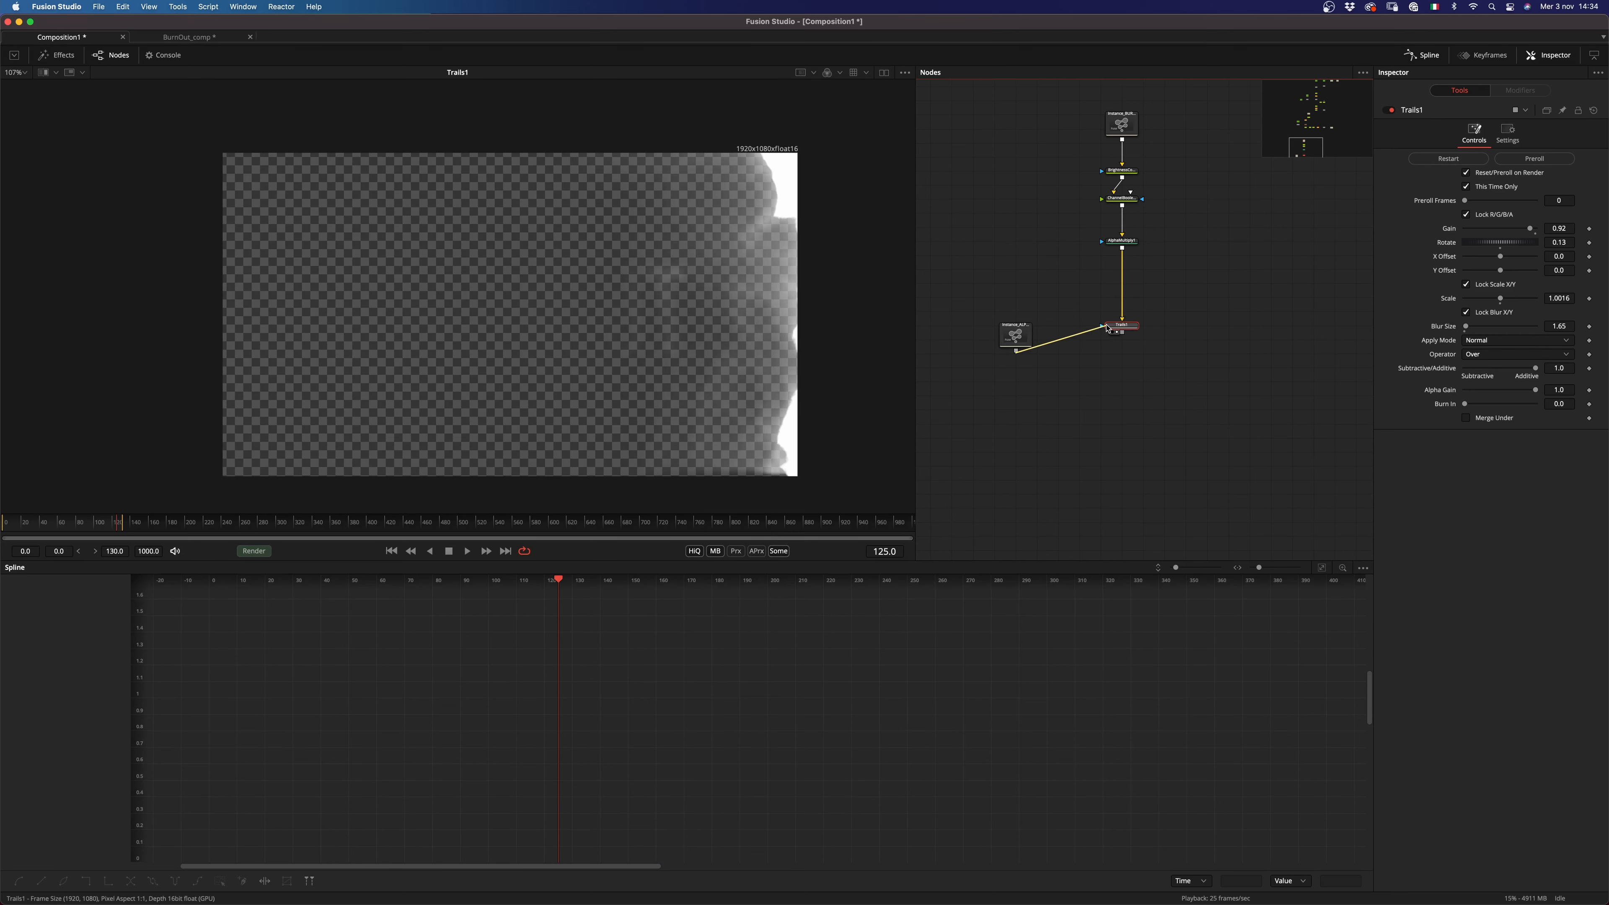
Step: Enable Multiply by Mask on Trails1 and play the animation
left_click(1507, 133)
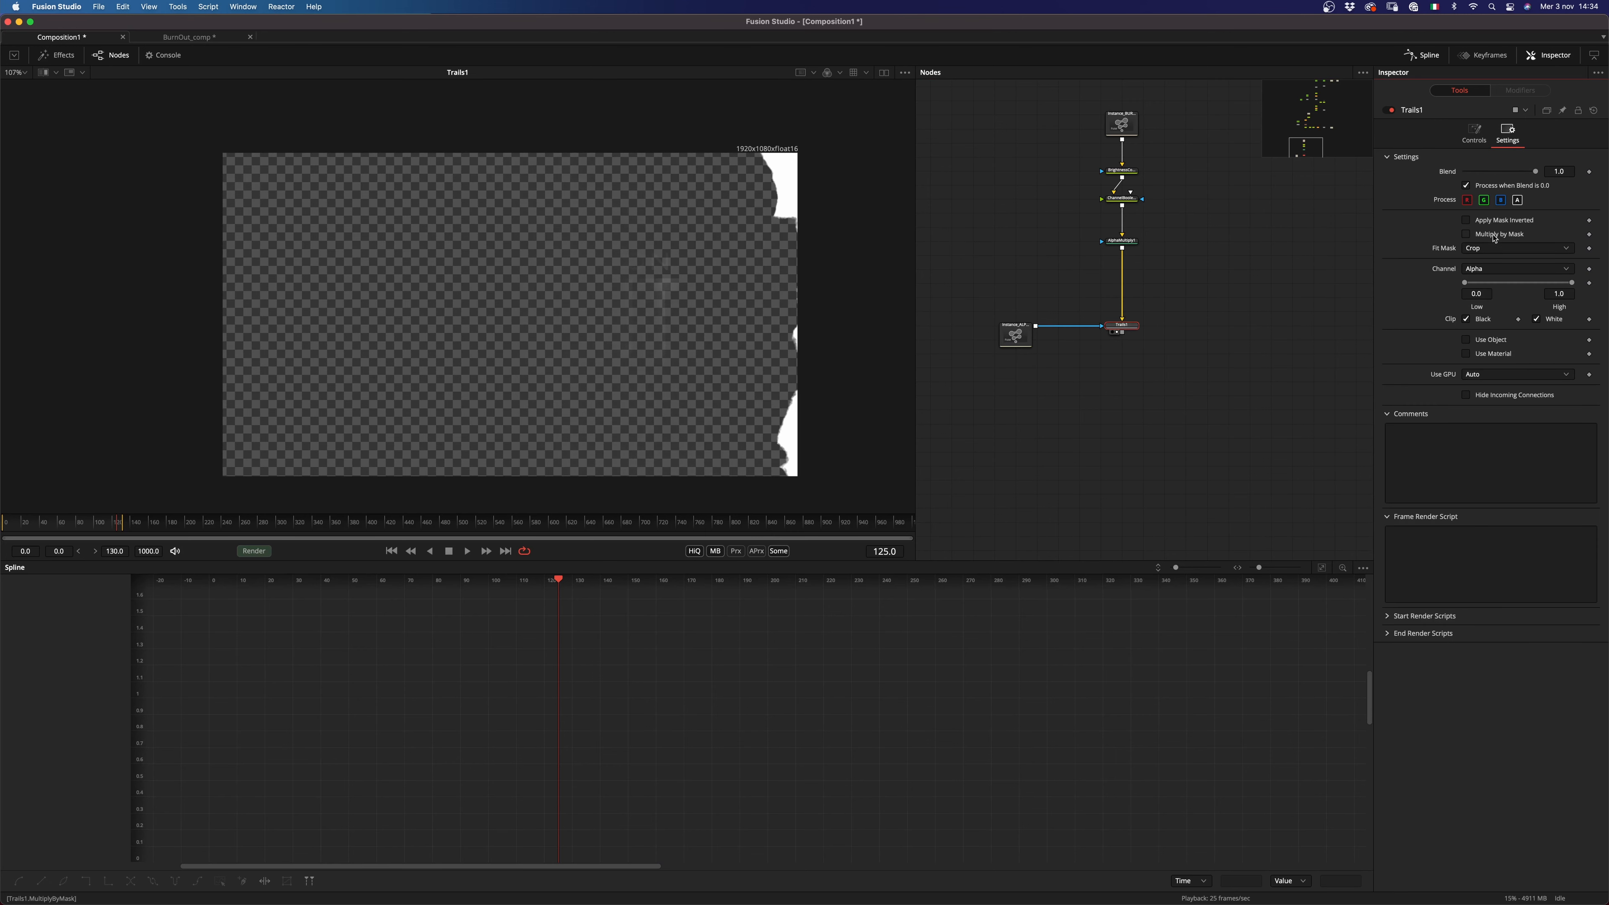
left_click(1466, 234)
key("space")
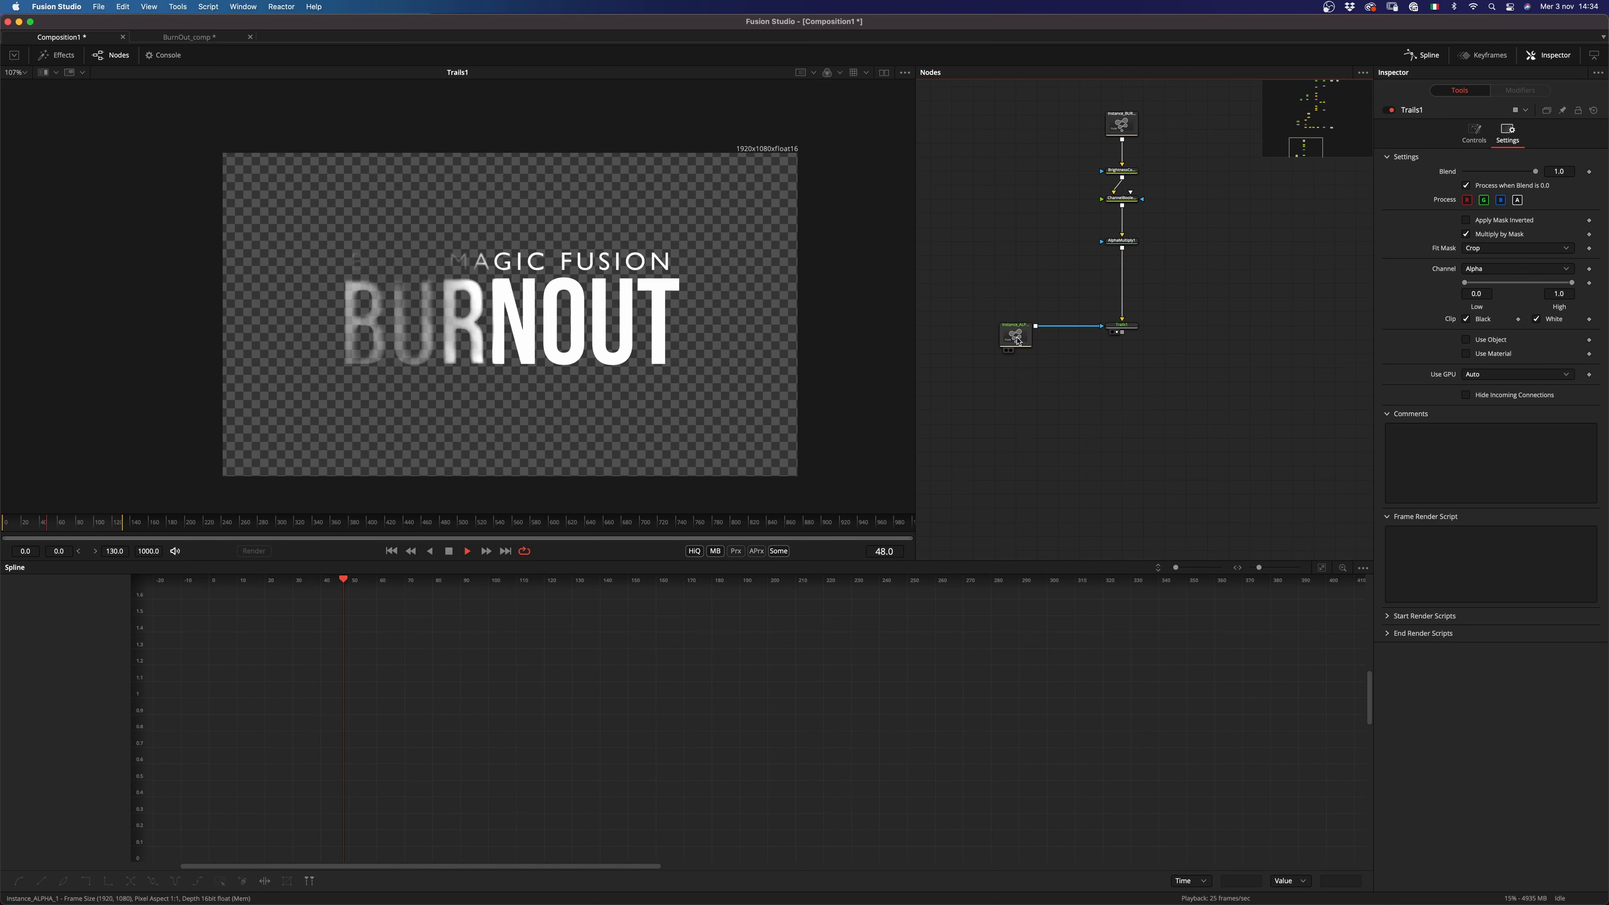
key("space")
Step: Paste another instance of the BURN_MATTE node below the ALPHA instance
scroll(1199, 229, "up", 10)
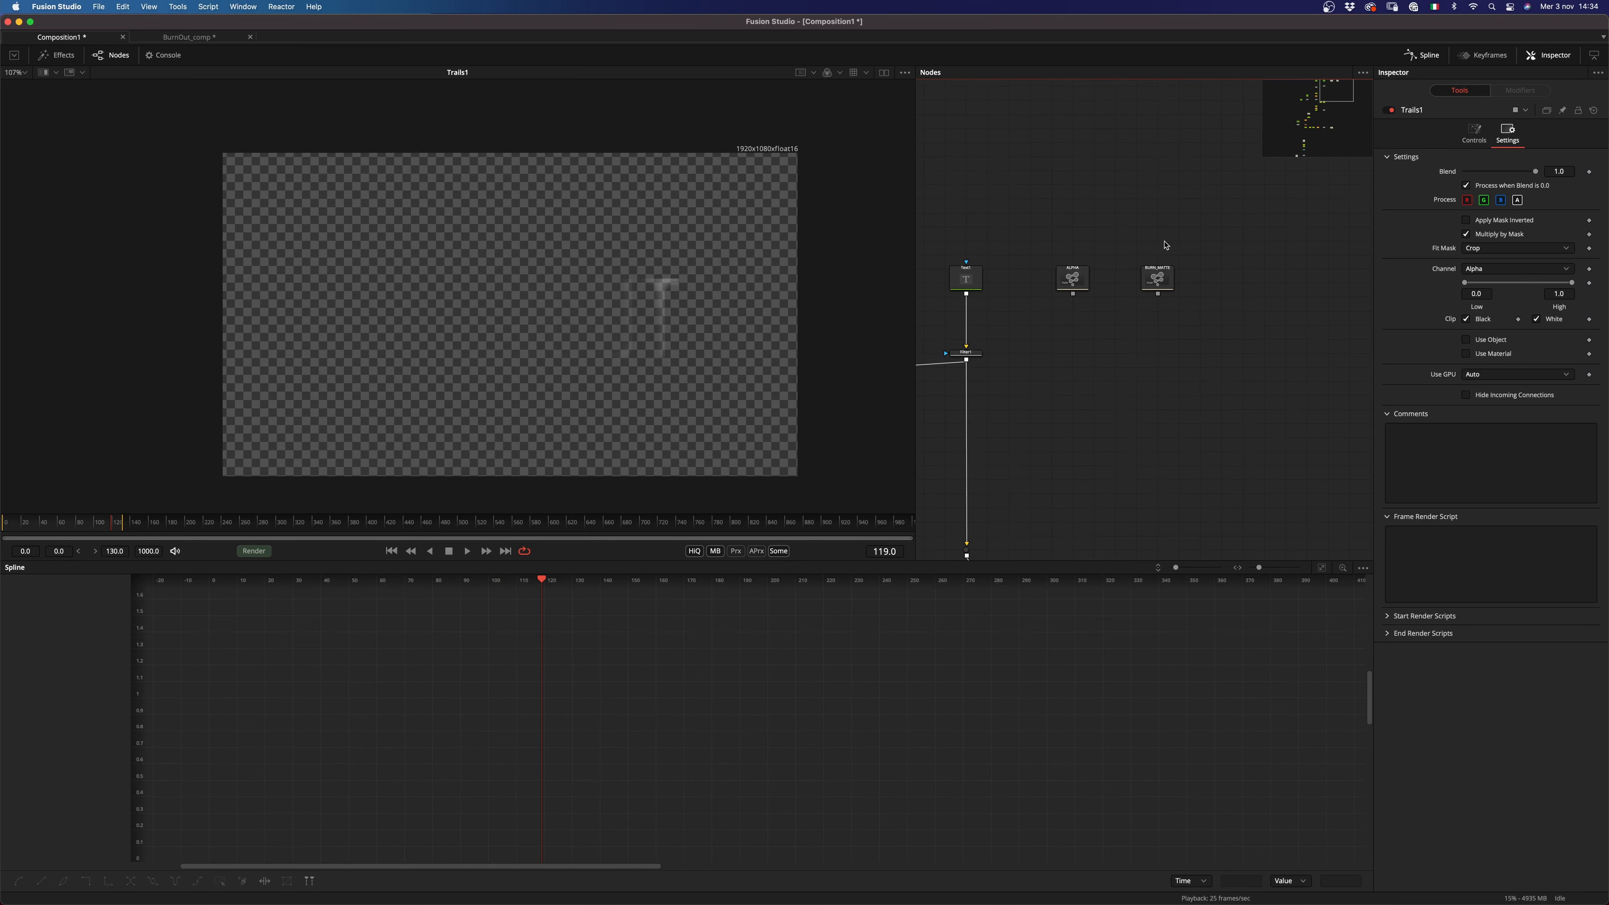
left_click(1159, 280)
scroll(1261, 191, "down", 10)
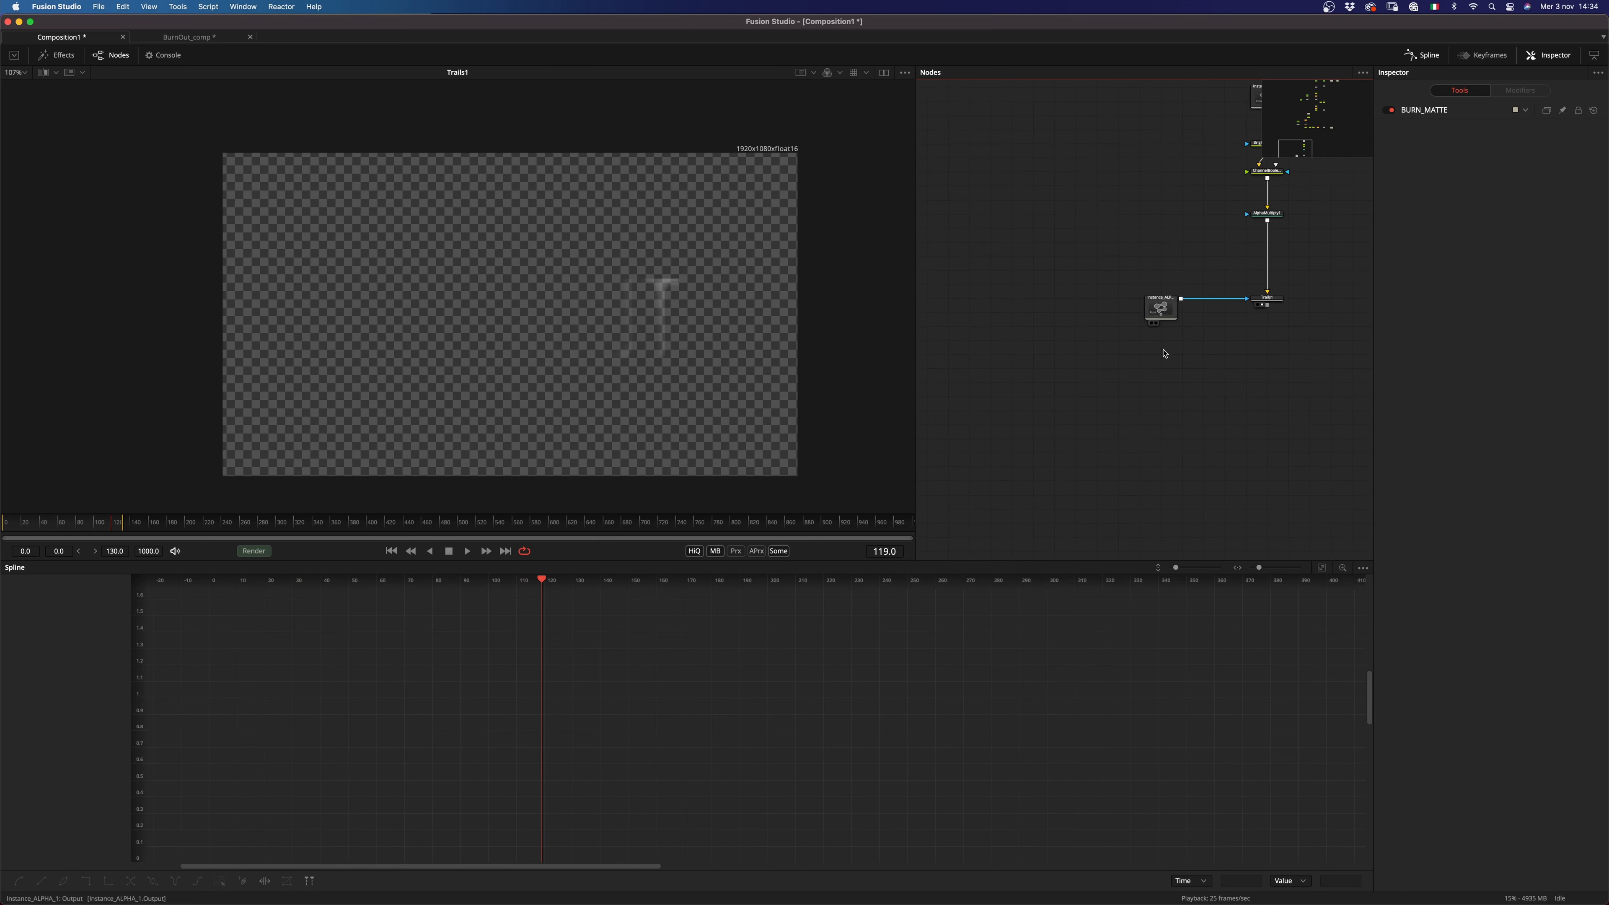
key("super+shift+v")
left_click_drag(1138, 402, 1096, 387)
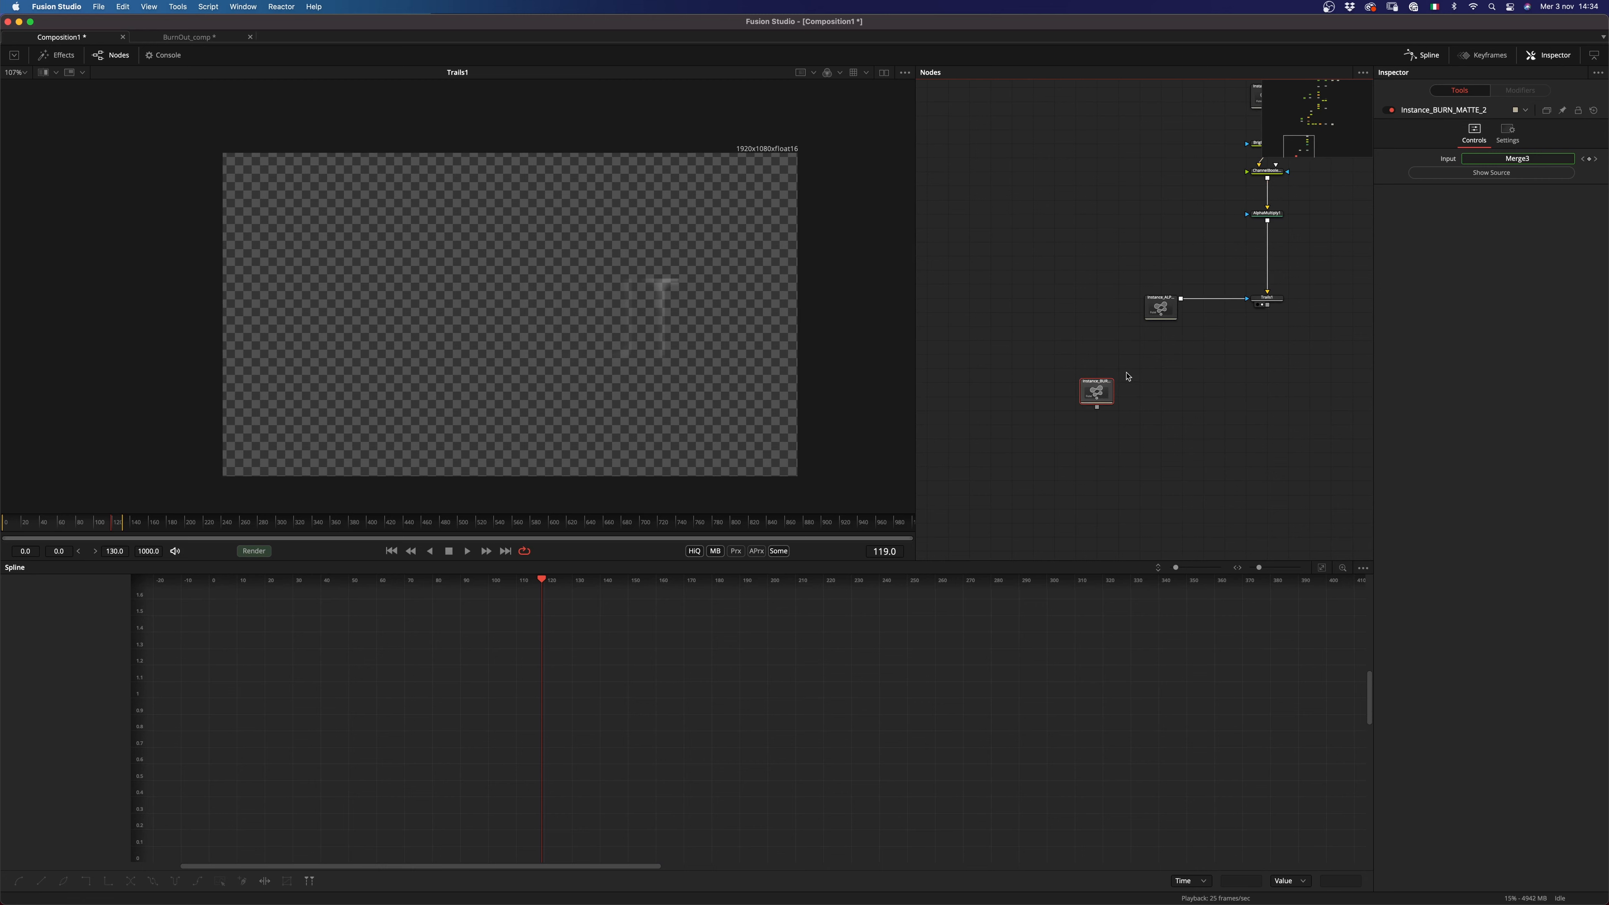
Step: Add a Brightness Contrast after the new BURN_MATTE instance with Low 0.467 and High 0.533, then play the Trails result
key("shift+space")
type("bc")
key("Return")
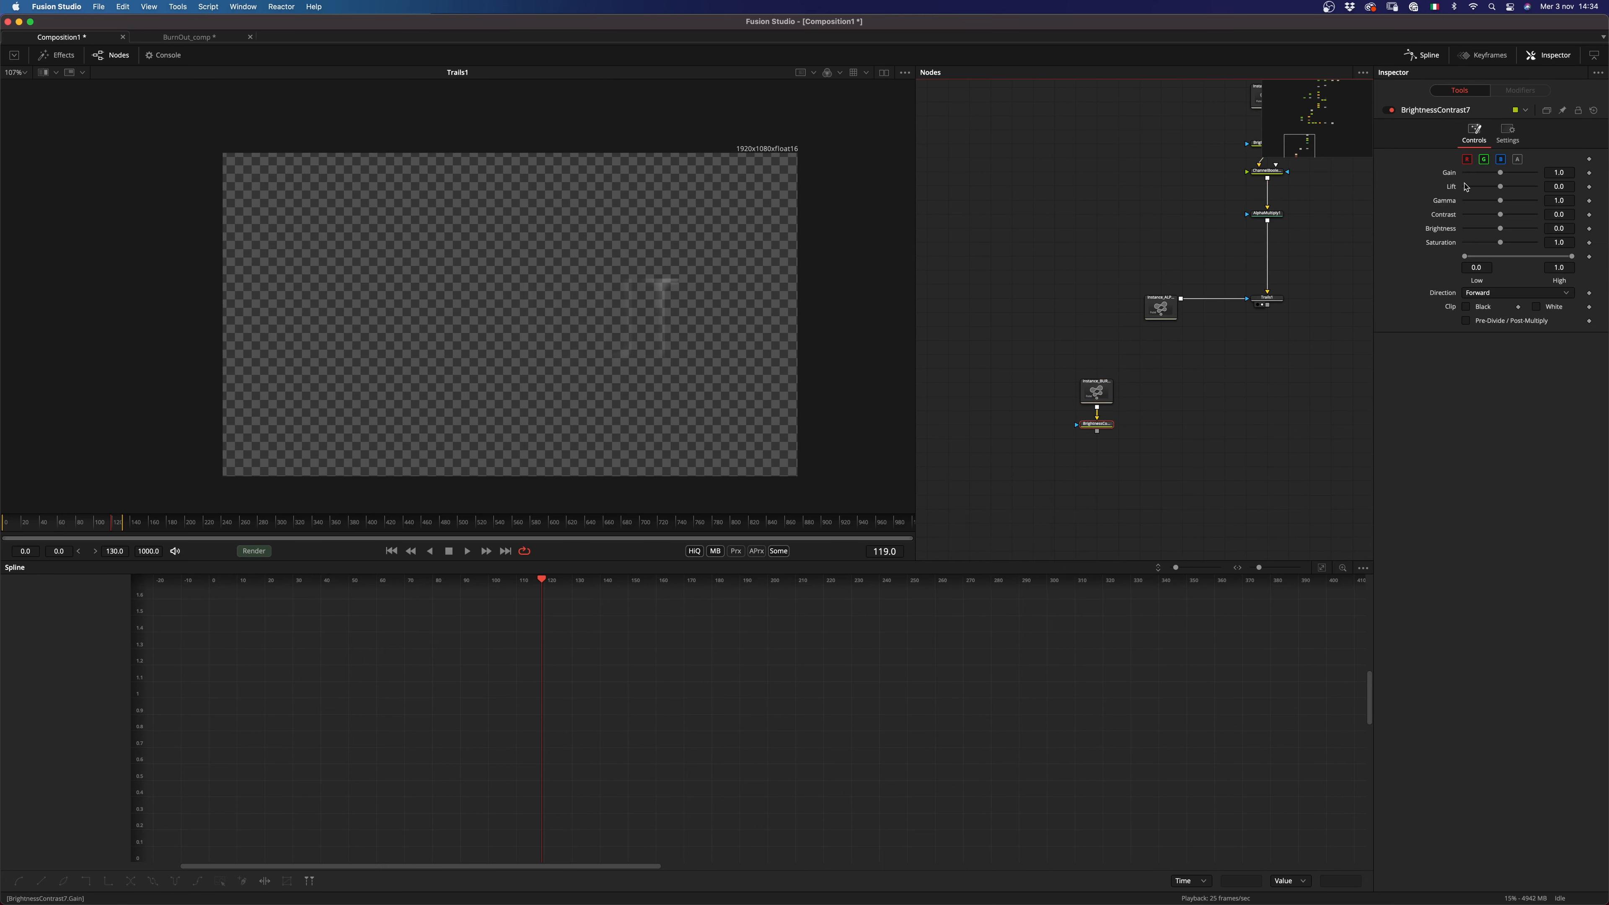
left_click_drag(1467, 257, 1495, 257)
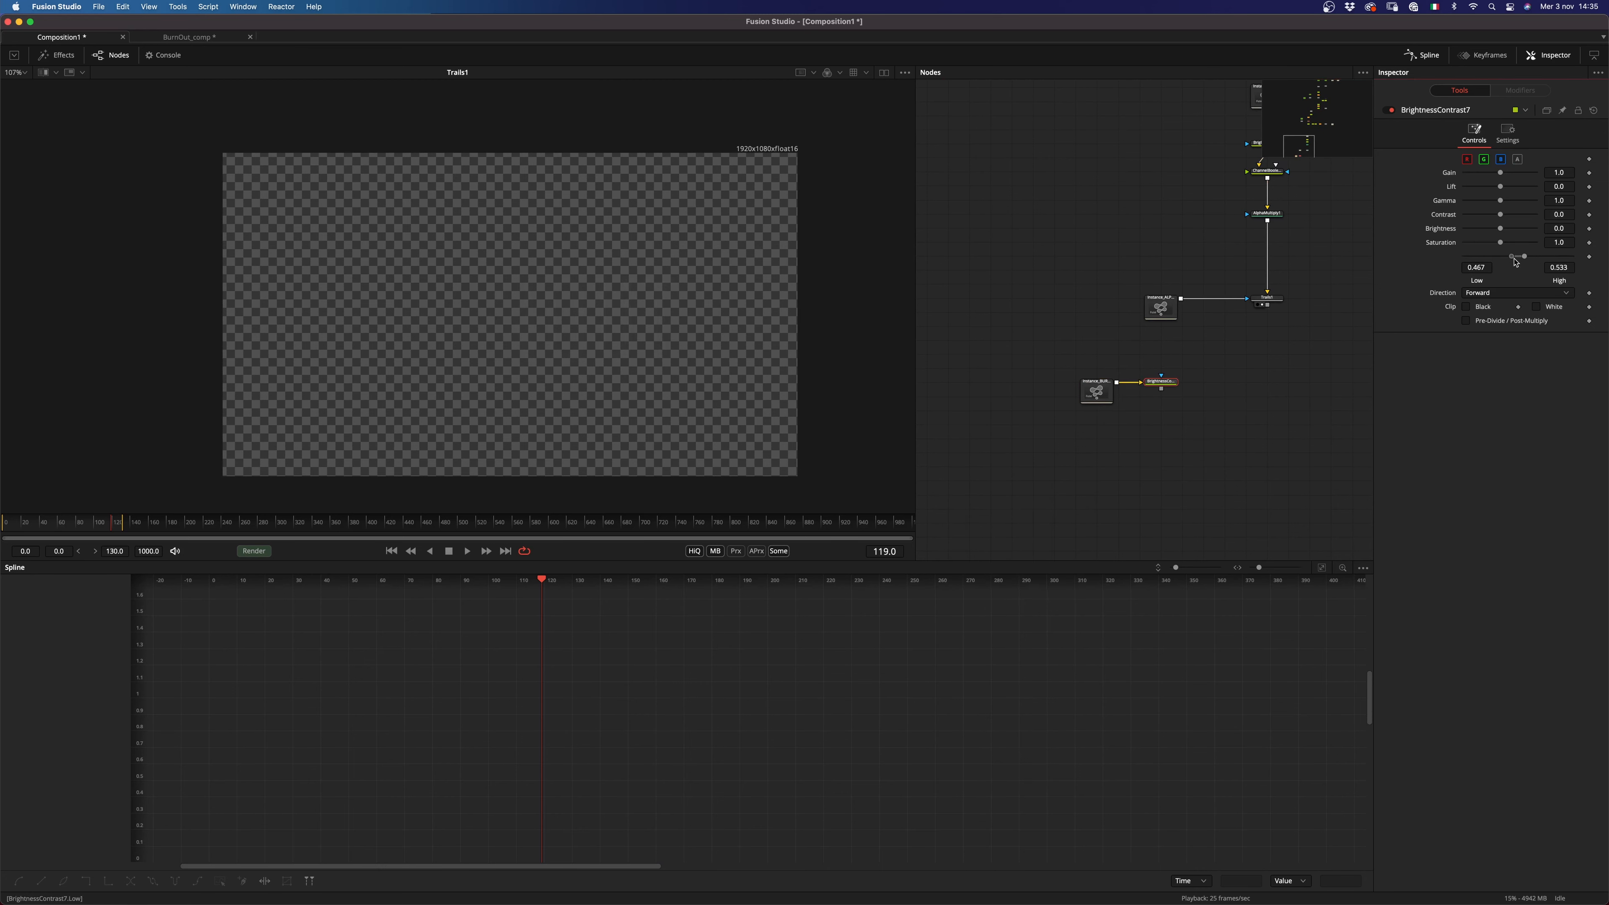
key("2")
key("space")
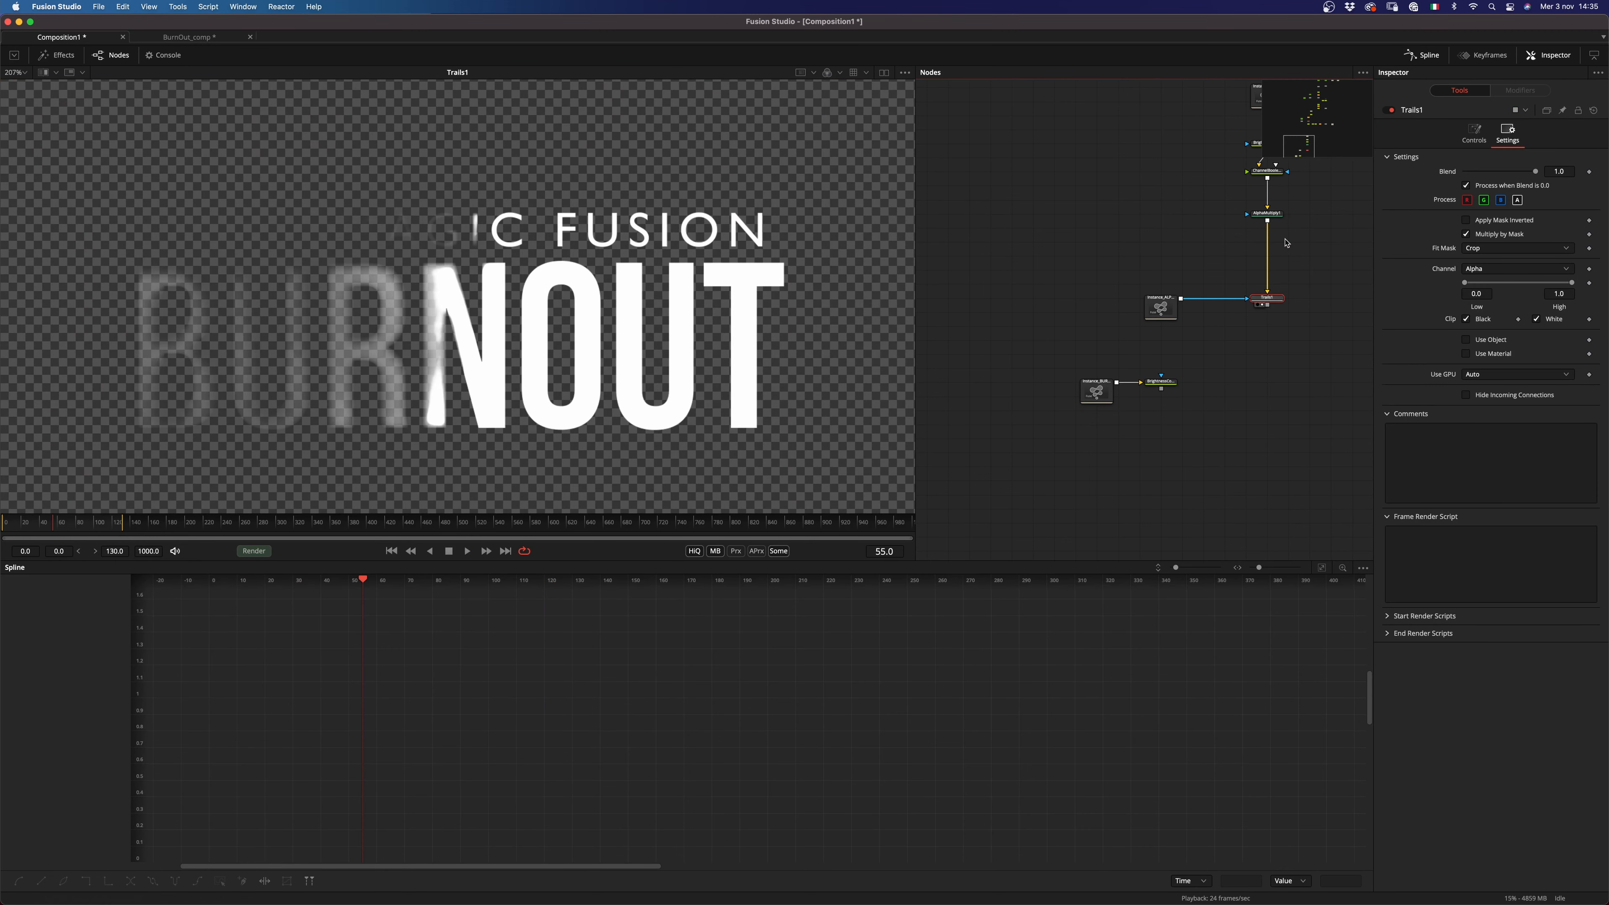
Step: Add a Brightness Contrast below Trails1 and connect BrightnessContrast7 as its mask
key("shift+space")
type("b")
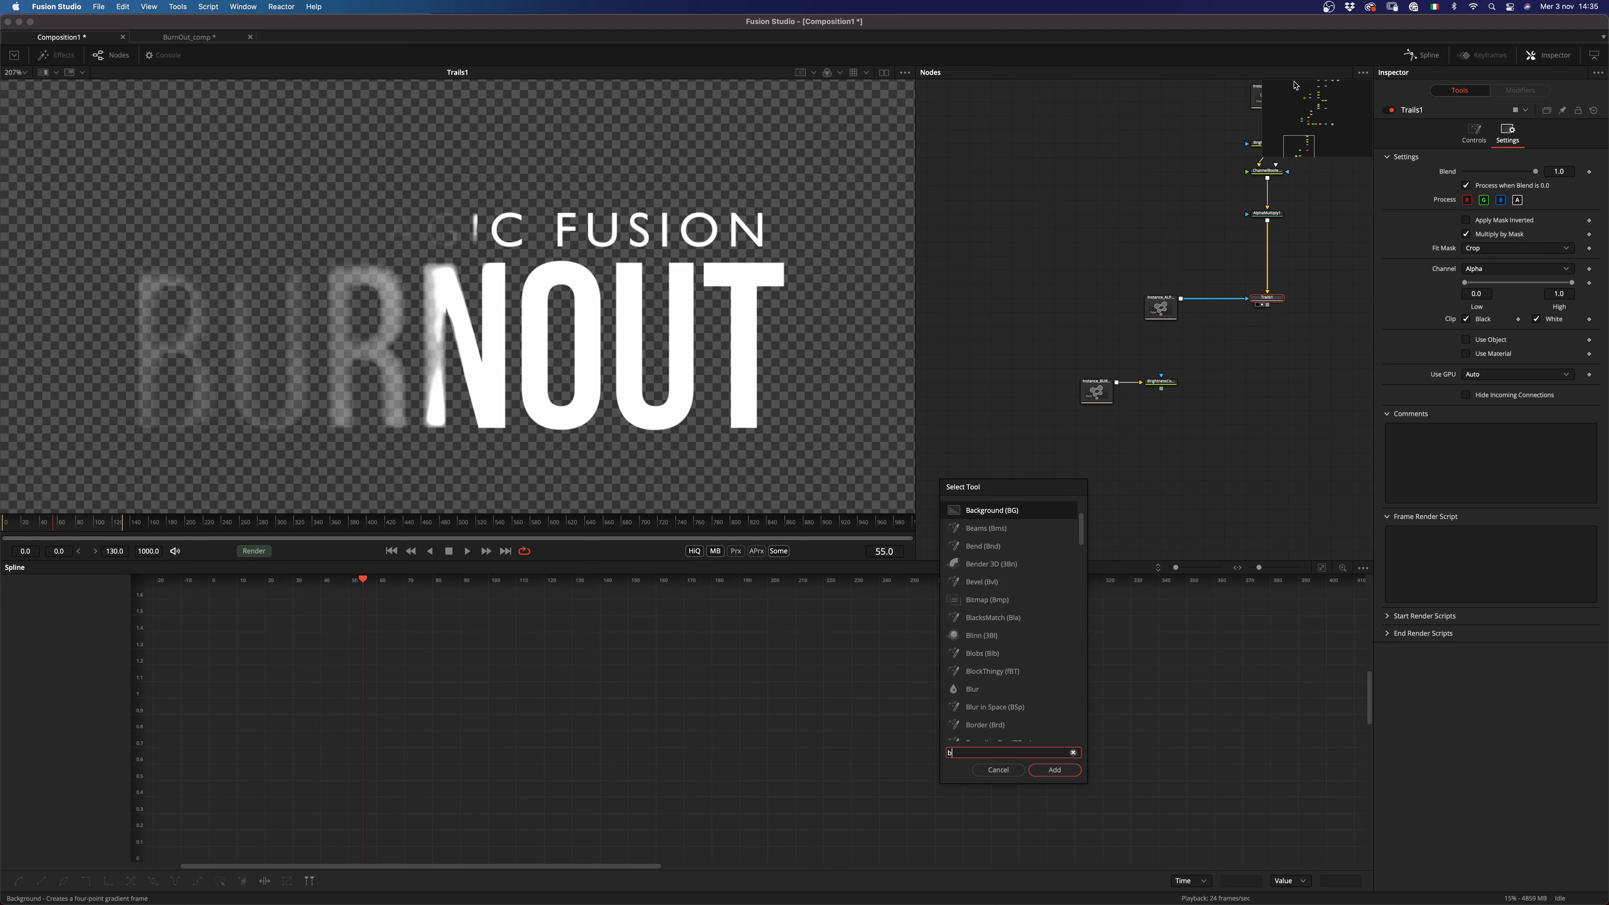
type("c")
key("Return")
left_click_drag(1273, 320, 1276, 389)
left_click_drag(1161, 389, 1261, 388)
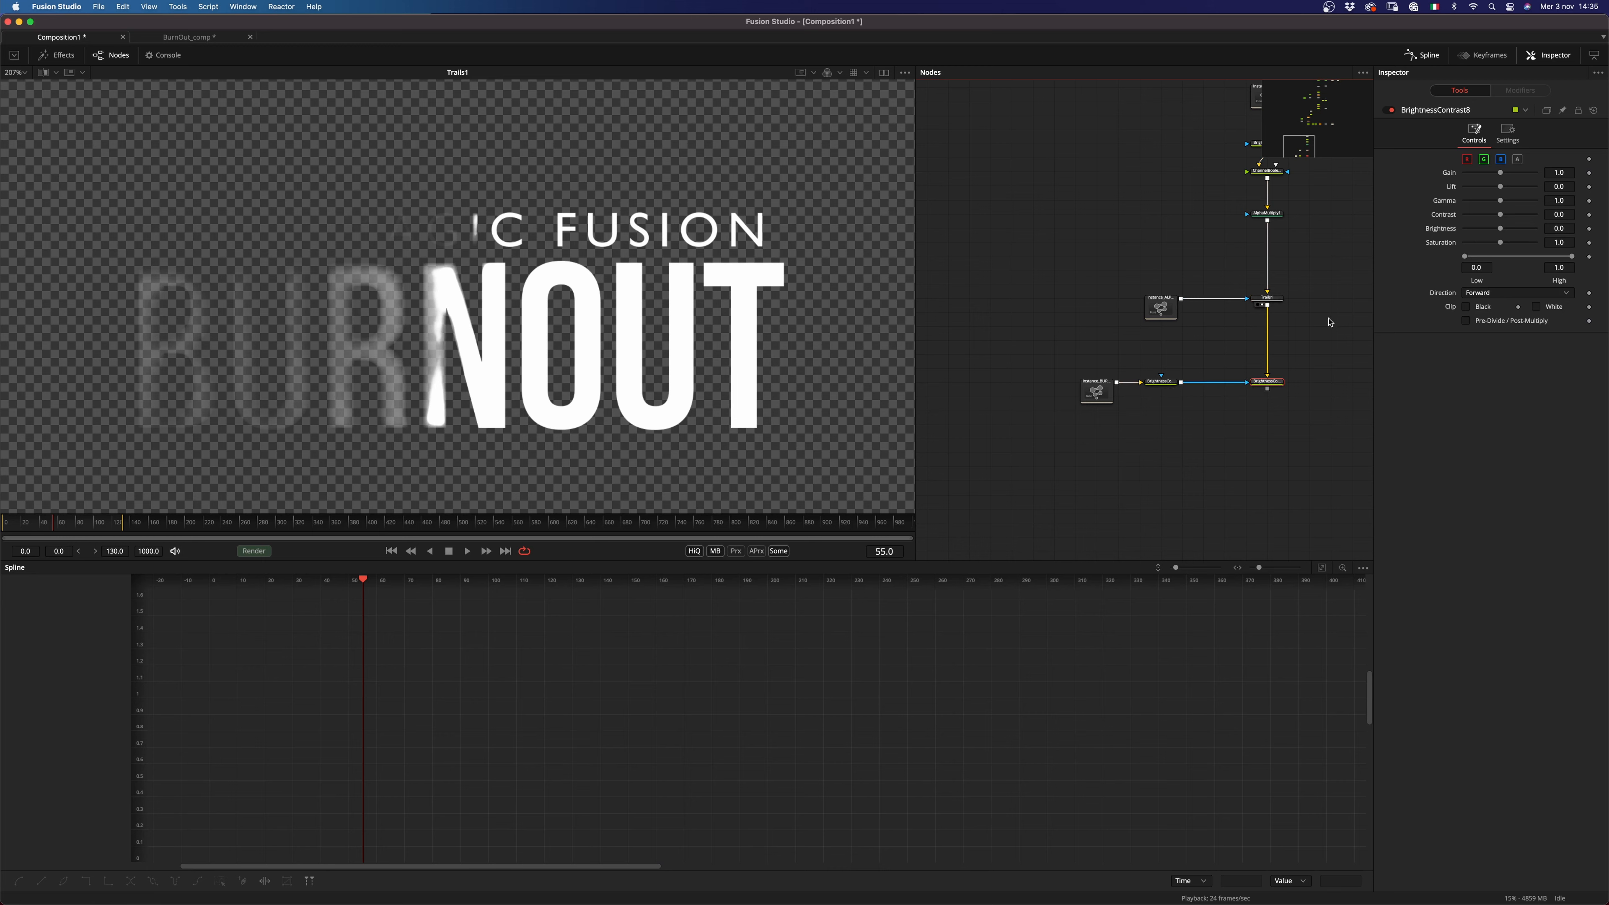
Step: Set BrightnessContrast8's mask channel to Luminance, with Apply Mask Inverted and Multiply by Mask enabled
left_click(1507, 133)
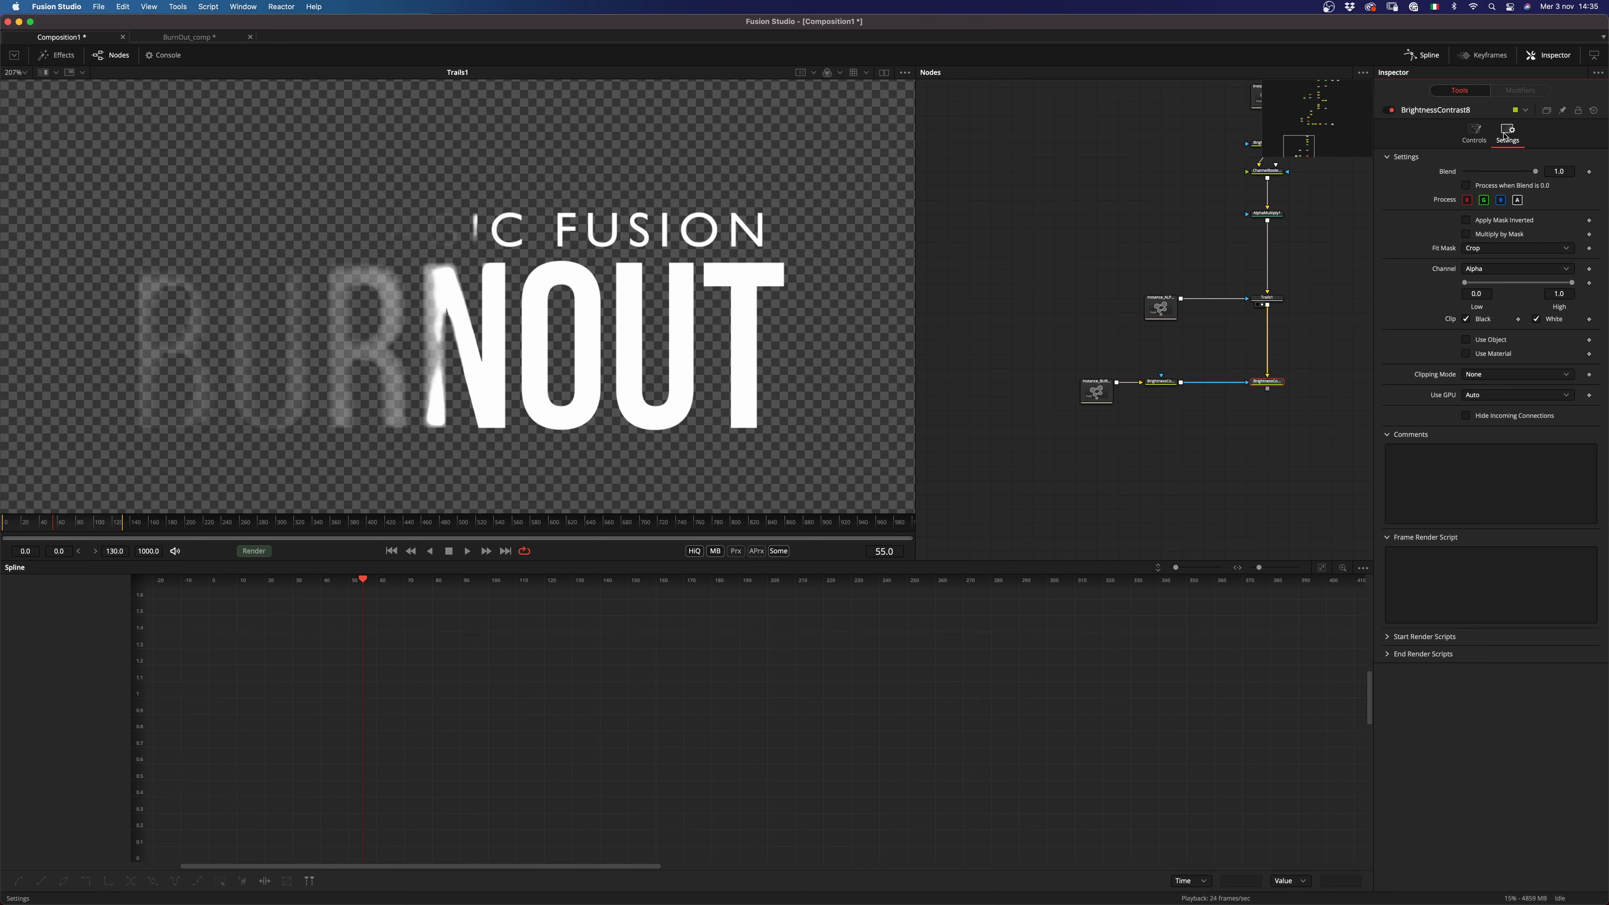
left_click(1476, 270)
left_click(1496, 295)
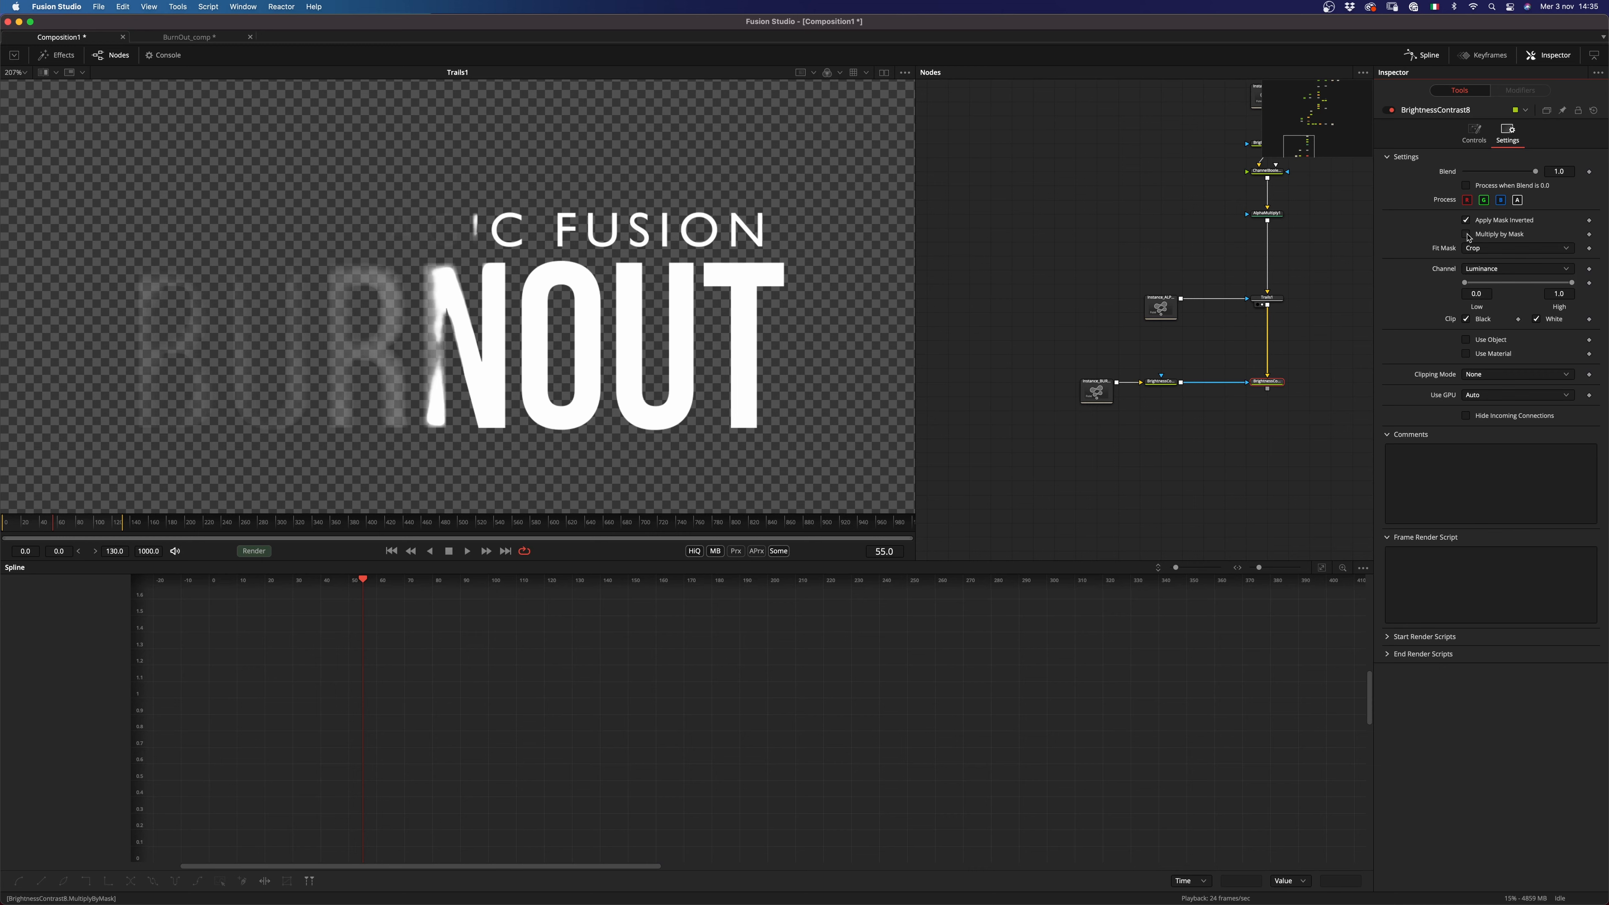
left_click(1467, 235)
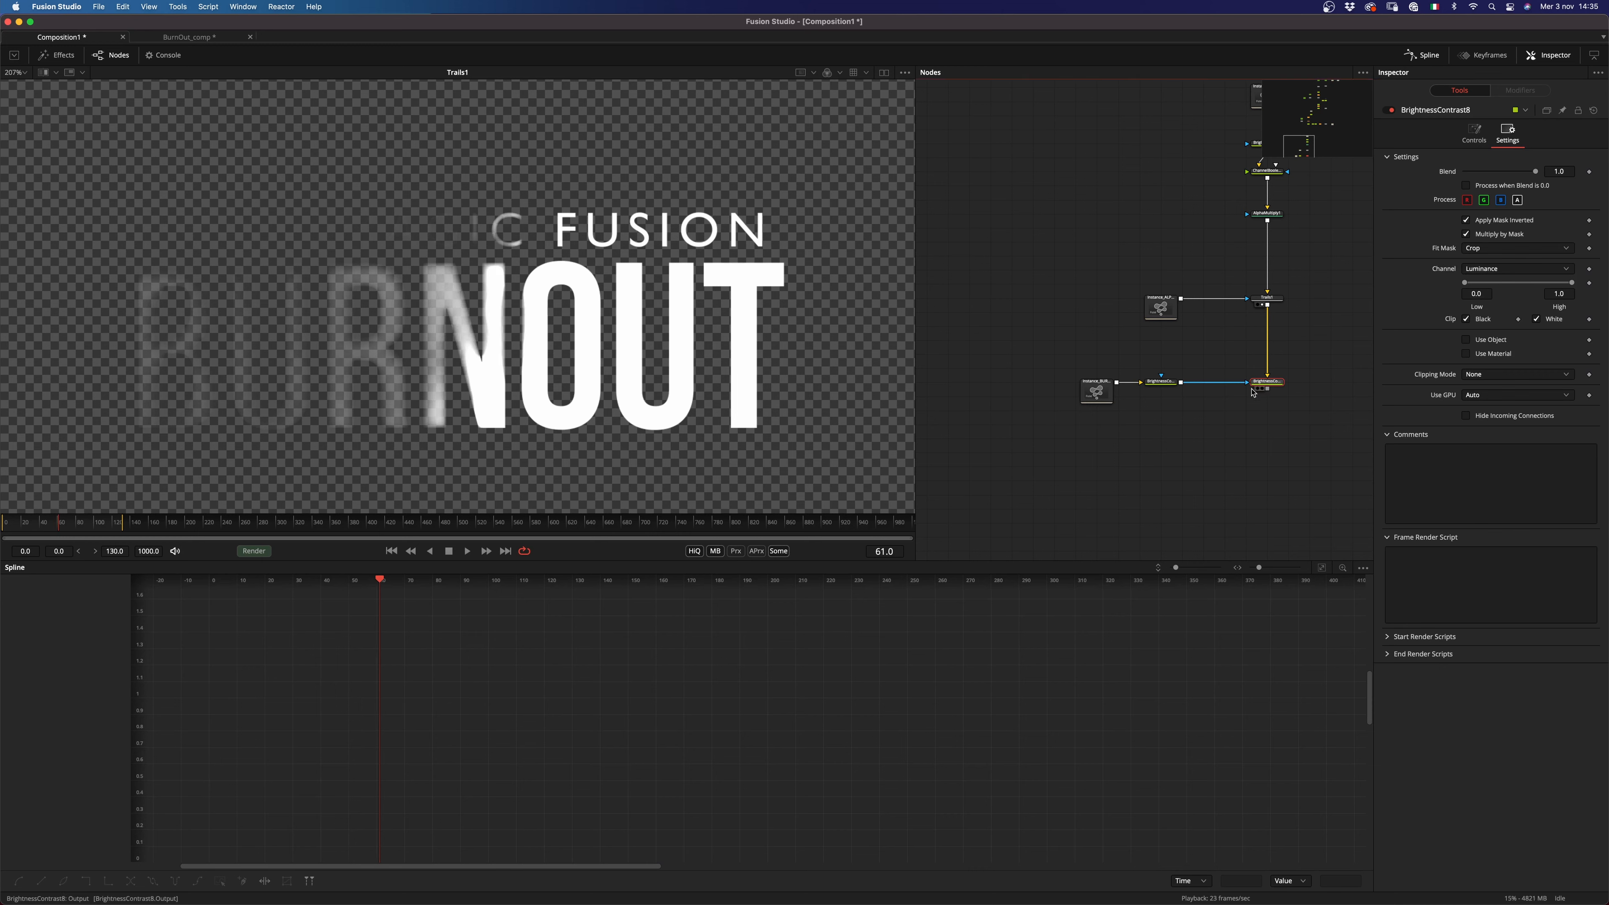
Step: Display BrightnessContrast8 and play the animation from the first frame
left_click(1261, 388)
left_click(391, 551)
left_click(467, 551)
left_click(1217, 440)
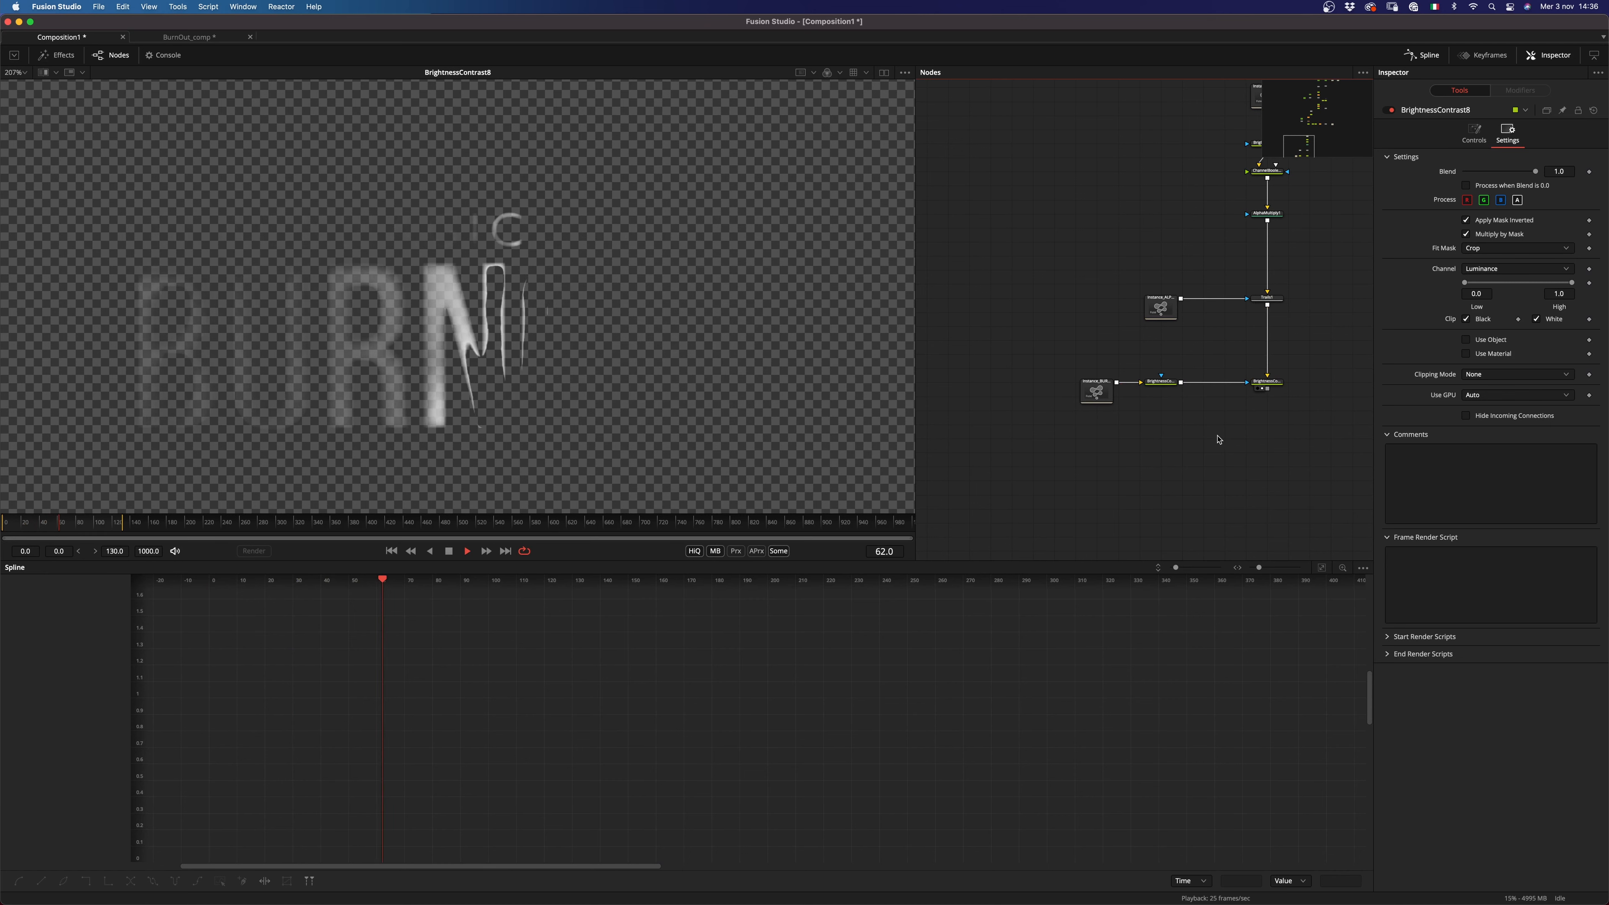
key("space")
Step: Merge BrightnessContrast8 over the main node chain's output and place the new merge level with it
scroll(1211, 438, "down", 5)
left_click_drag(1057, 433, 1193, 196)
left_click_drag(1194, 429, 555, 421)
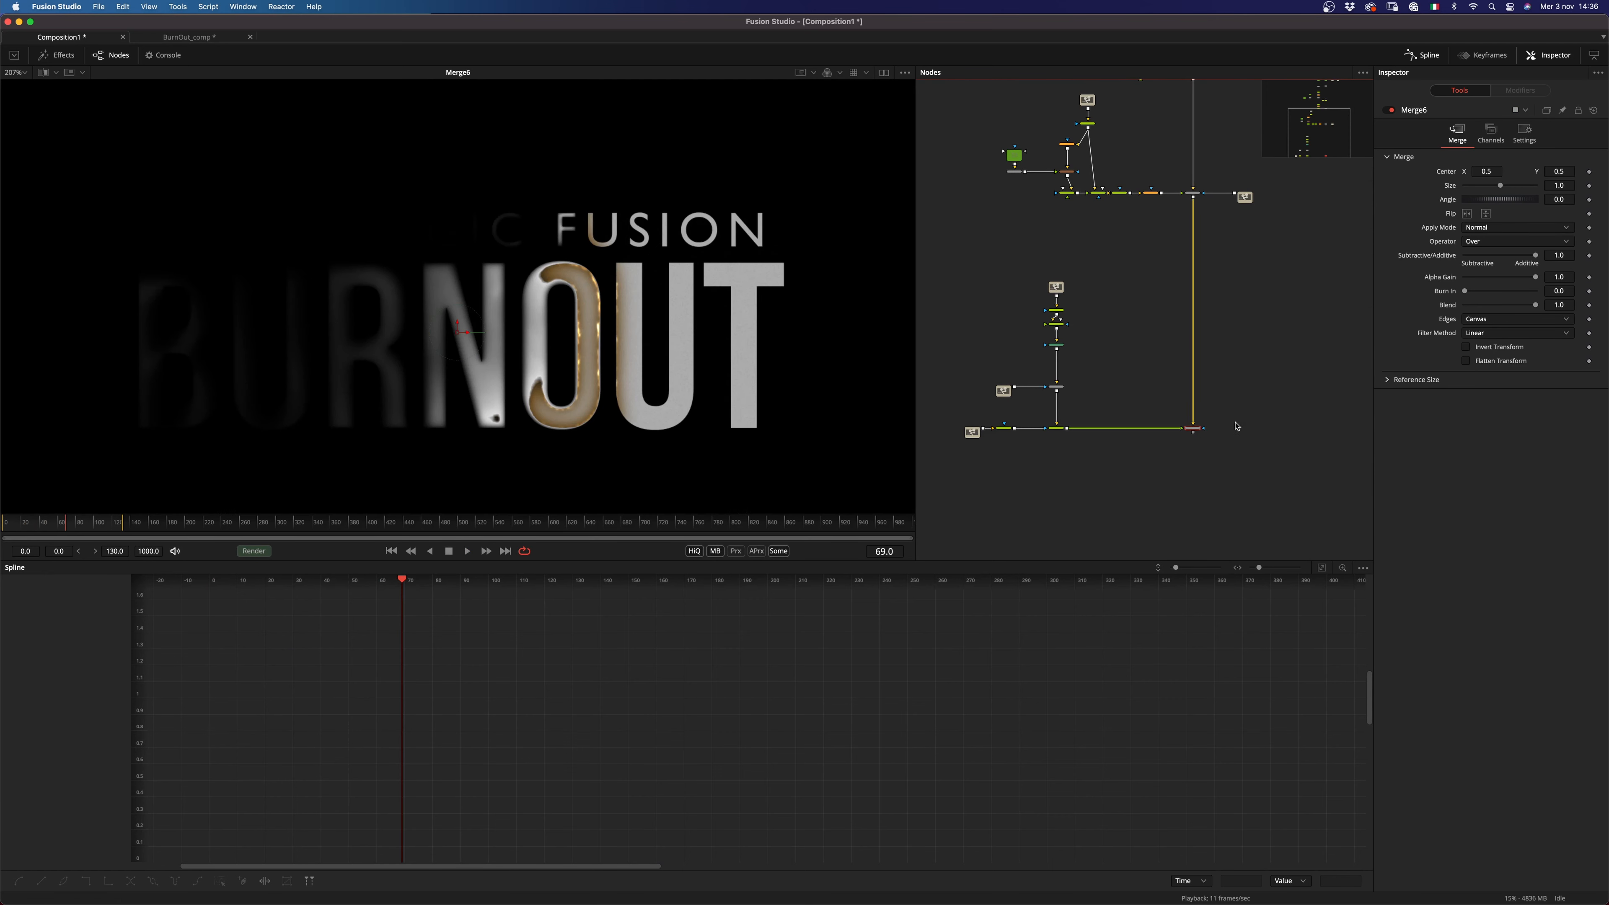
Step: Set Merge6's Apply Mode to Screen and play the animation from the first frame
left_click(1517, 227)
left_click(1507, 241)
scroll(1131, 454, "up", 5)
scroll(1253, 421, "up", 3)
scroll(1071, 420, "down", 2)
left_click(391, 551)
left_click(1176, 490)
key("space")
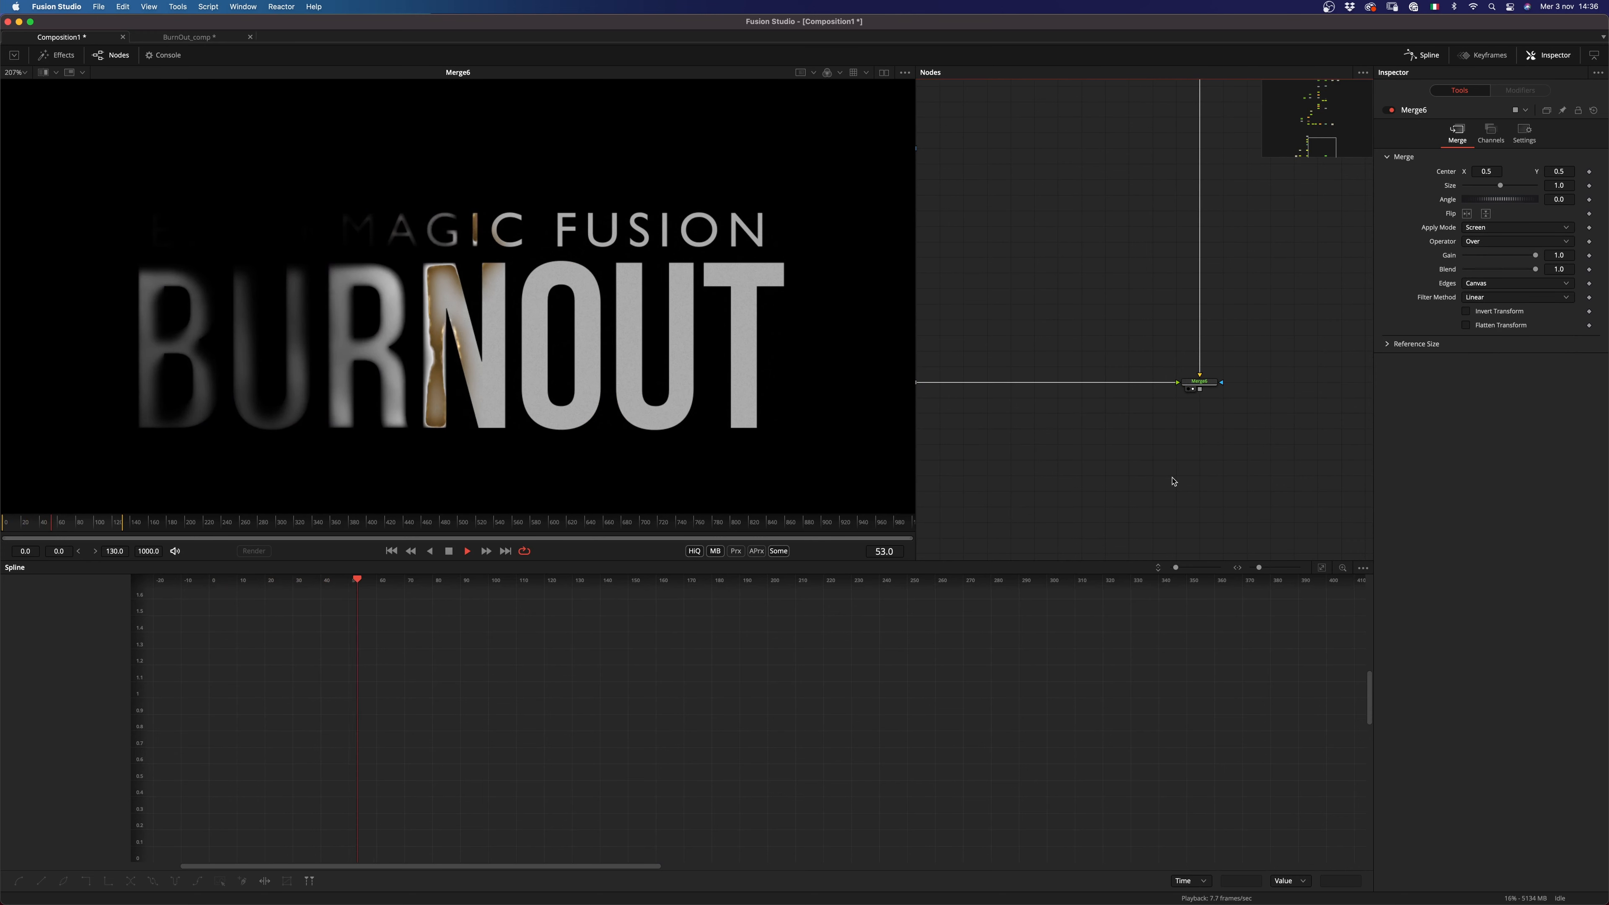
key("space")
Step: Lower BrightnessContrast7's range to Low 0.406 and High 0.44
scroll(1165, 470, "left", 8)
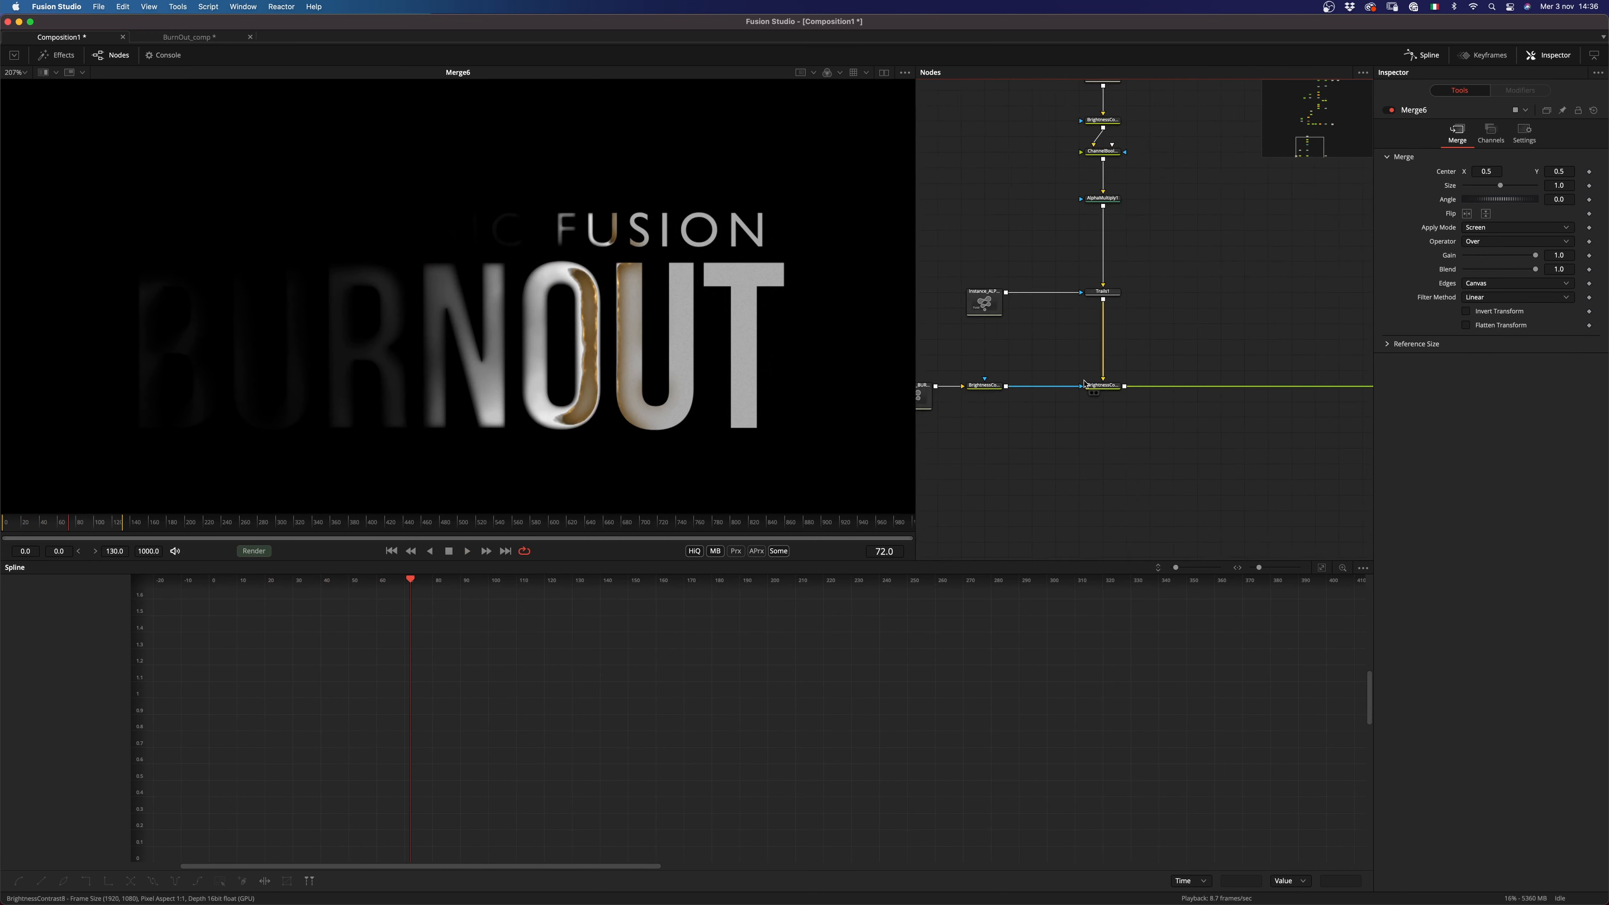
left_click(1045, 417)
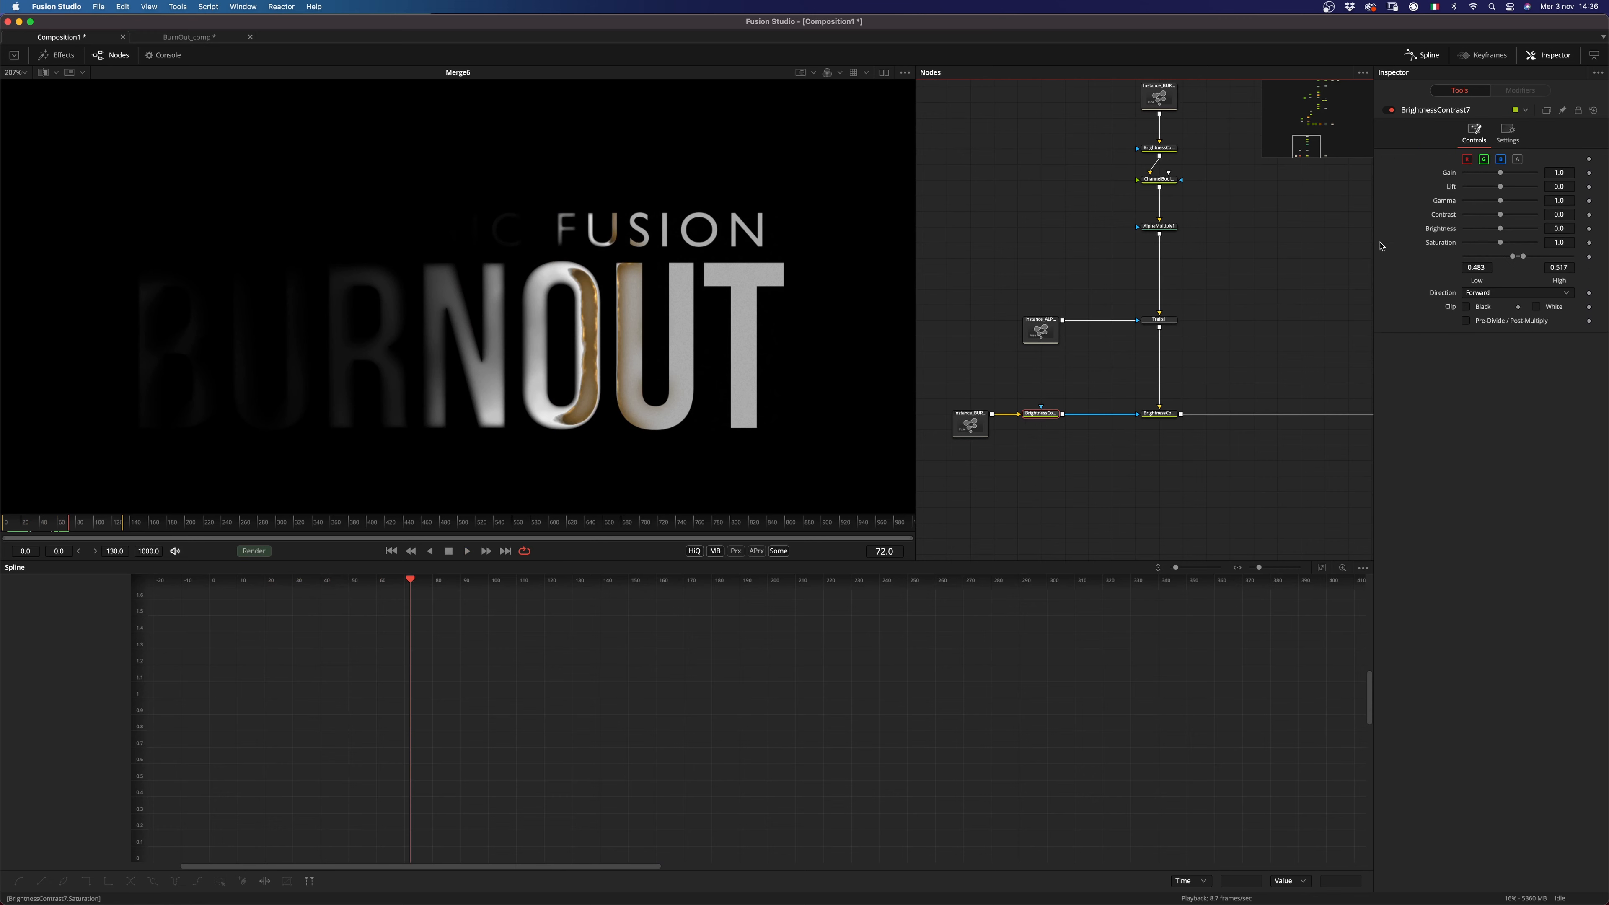
left_click_drag(1517, 261, 1511, 265)
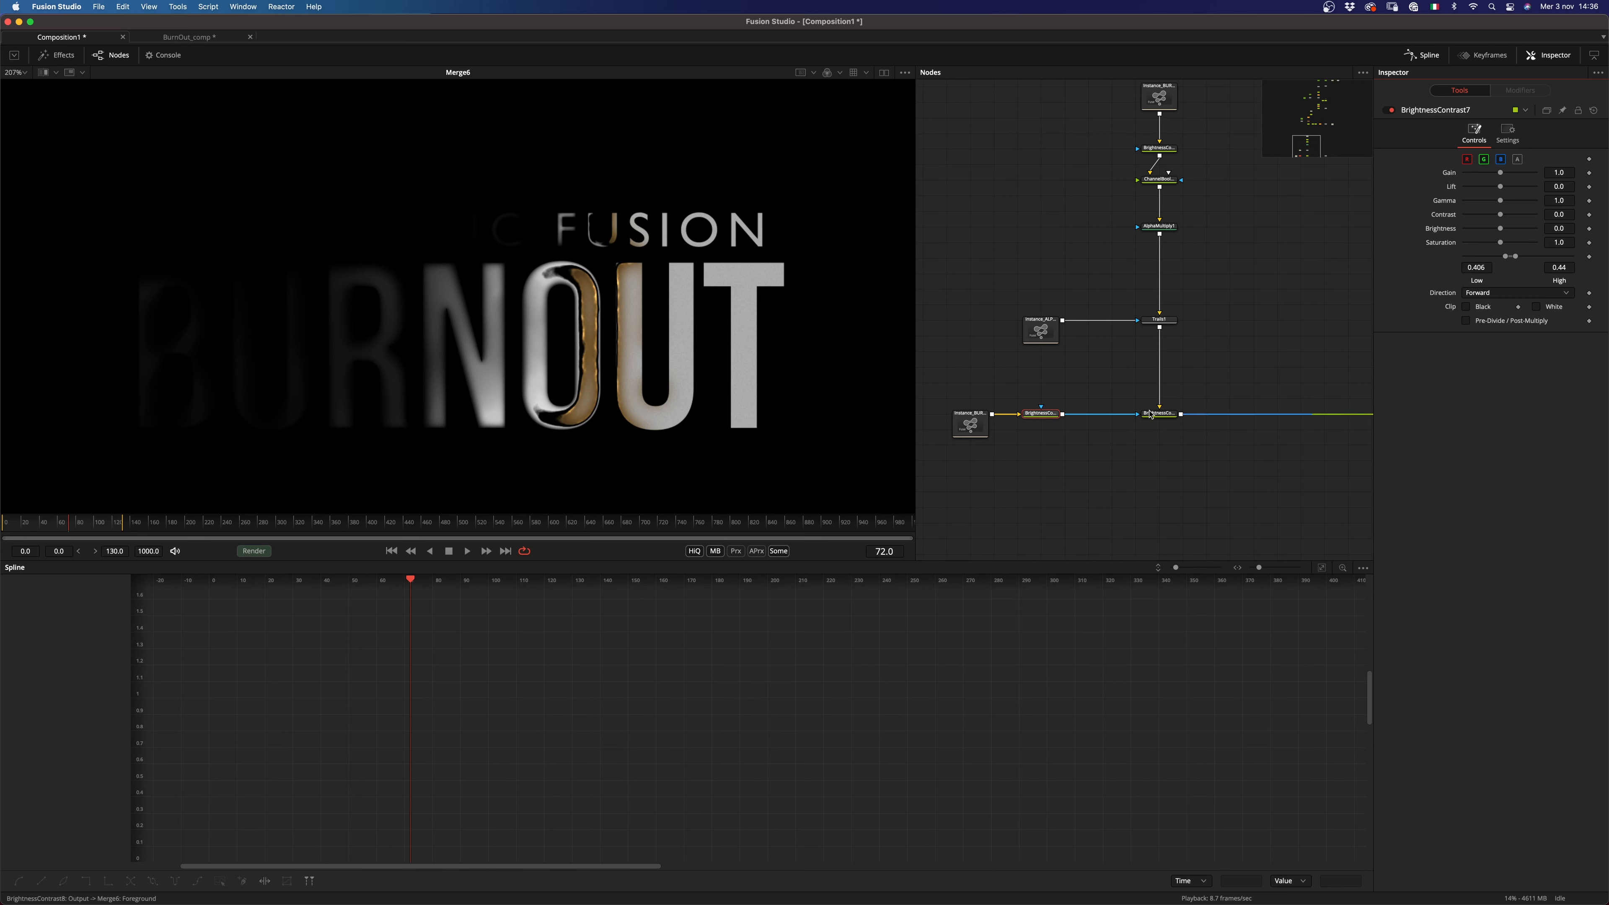
Step: Add a Blur between BrightnessContrast8 and Merge6, with a Blur Size of about 14.2
scroll(1115, 406, "right", 3)
left_click(1054, 404)
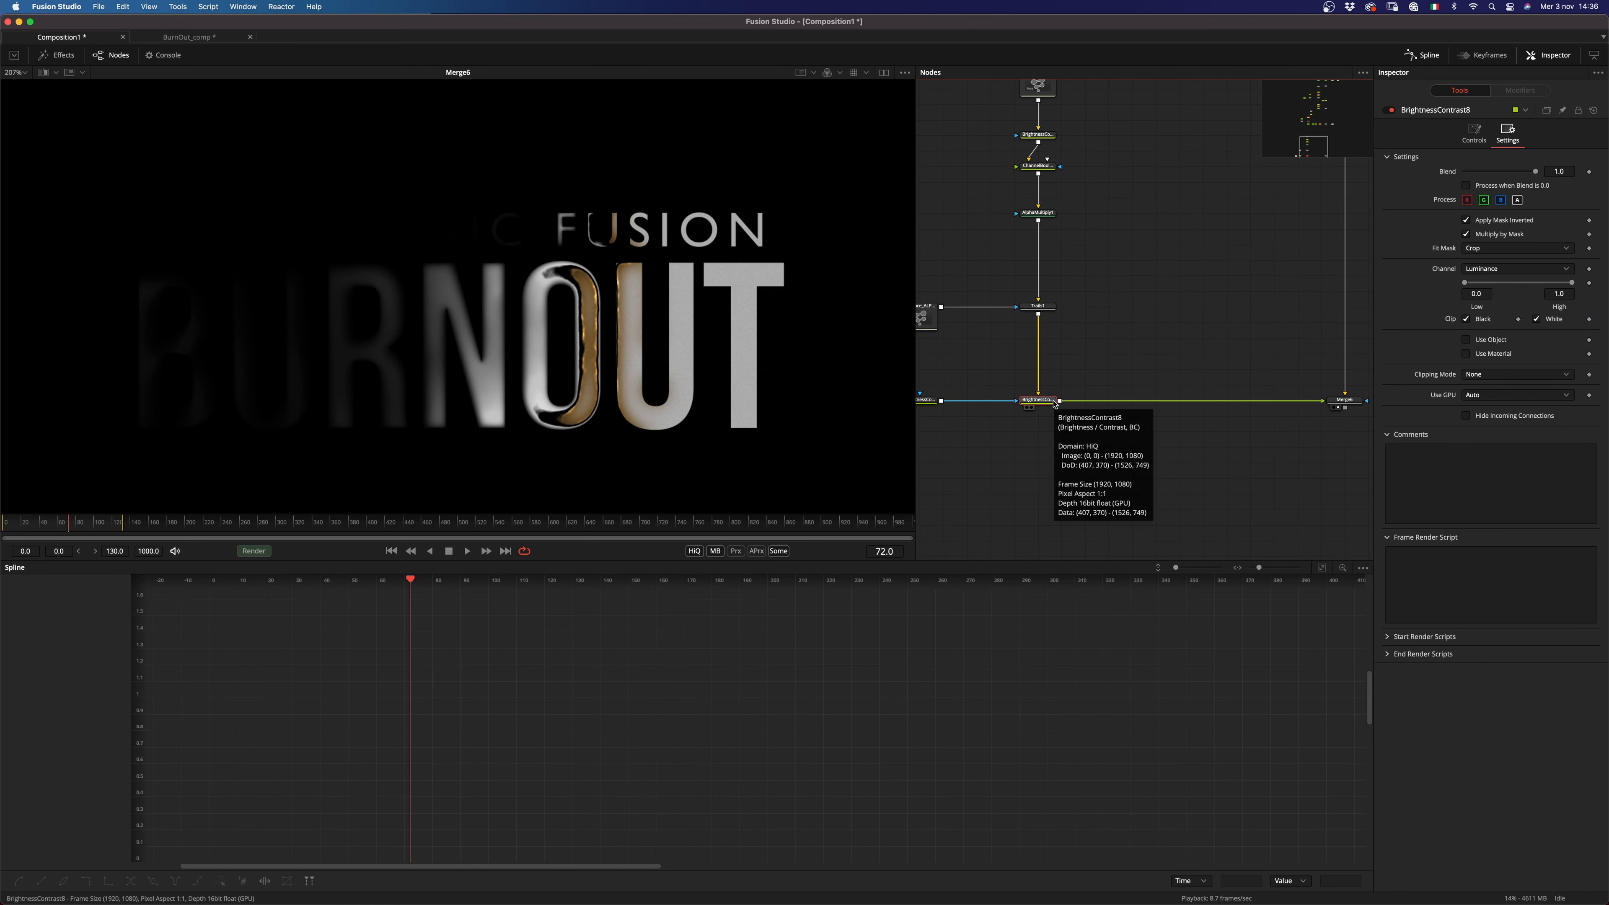
key("shift+space")
type("blur")
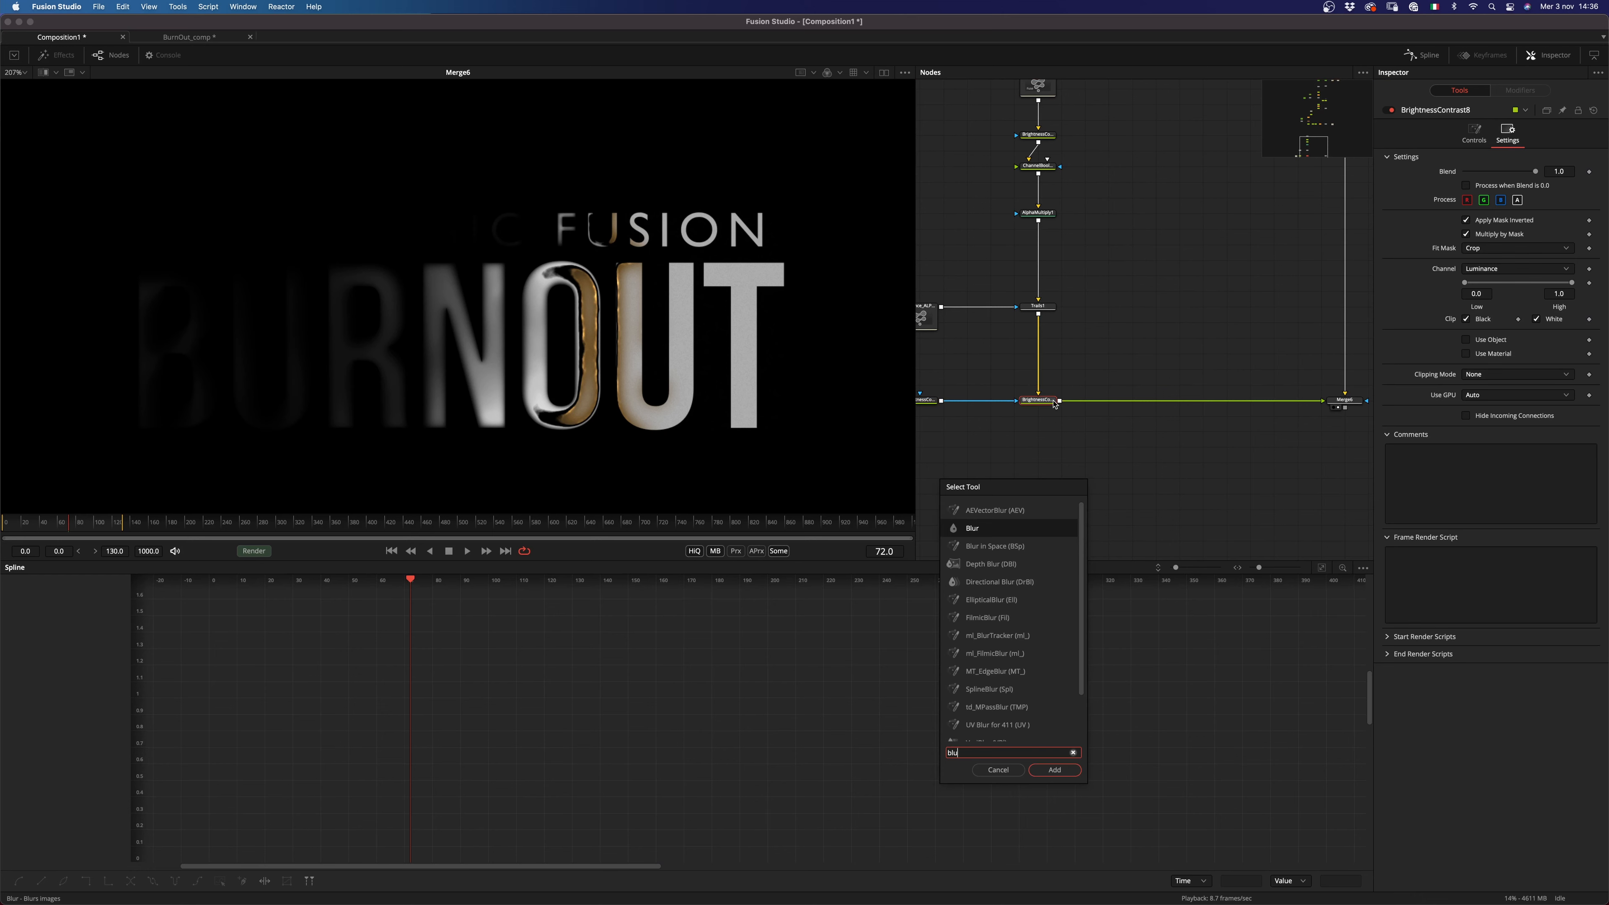
key("Return")
left_click_drag(1465, 201, 1476, 201)
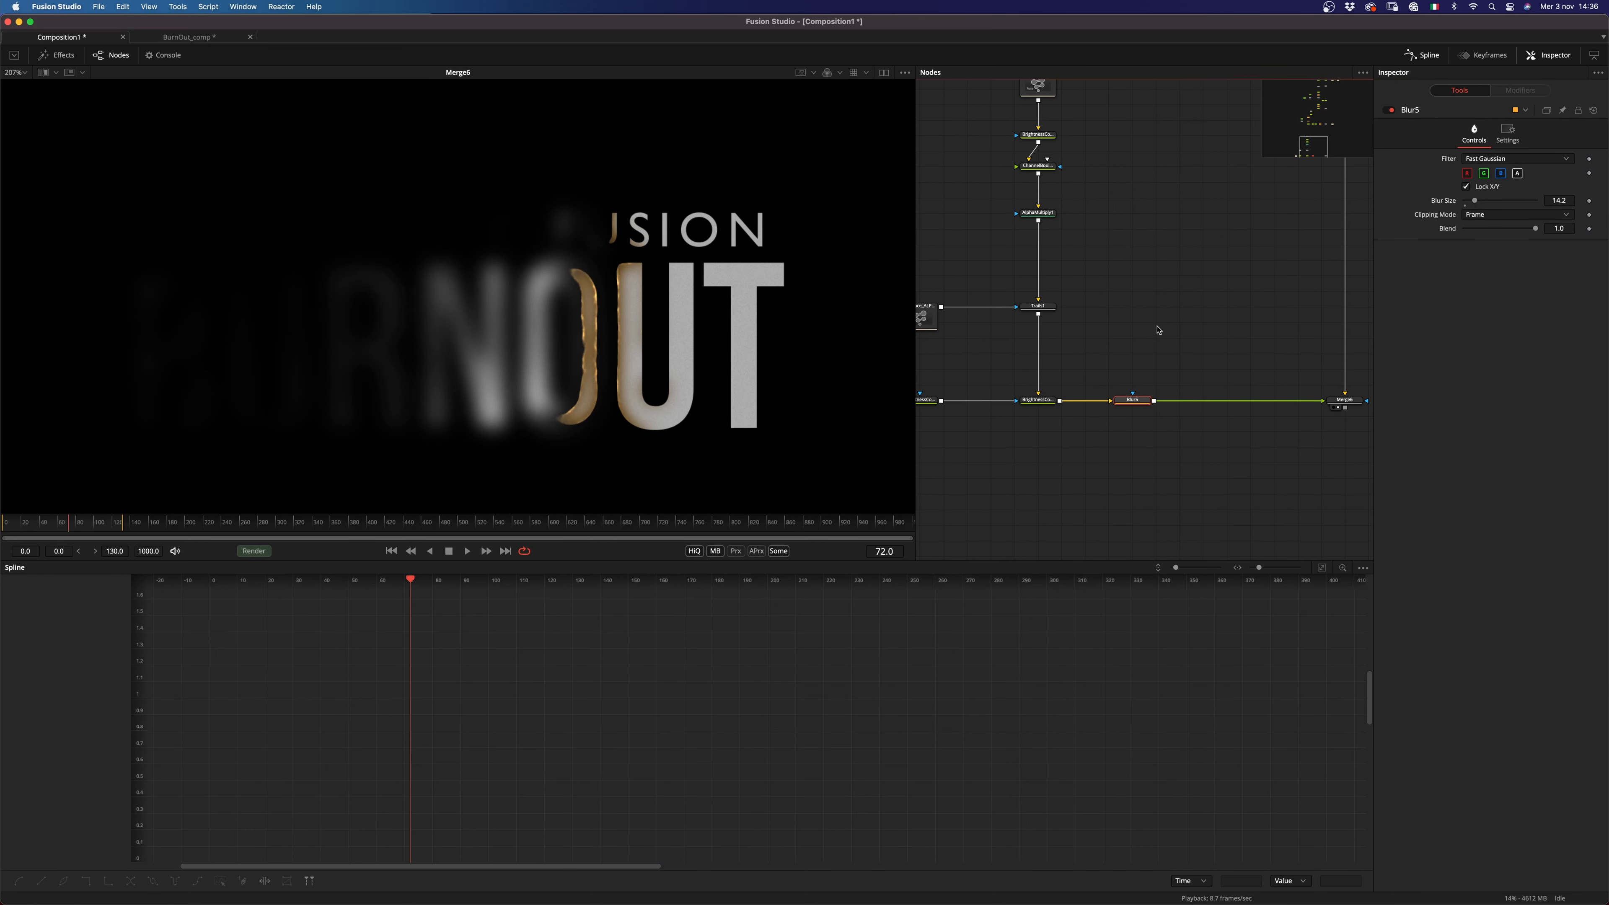
Step: Add a Fast Noise above Blur5 and merge it over the blur's output with Apply Mode Multiply
key("shift+space")
type("blu")
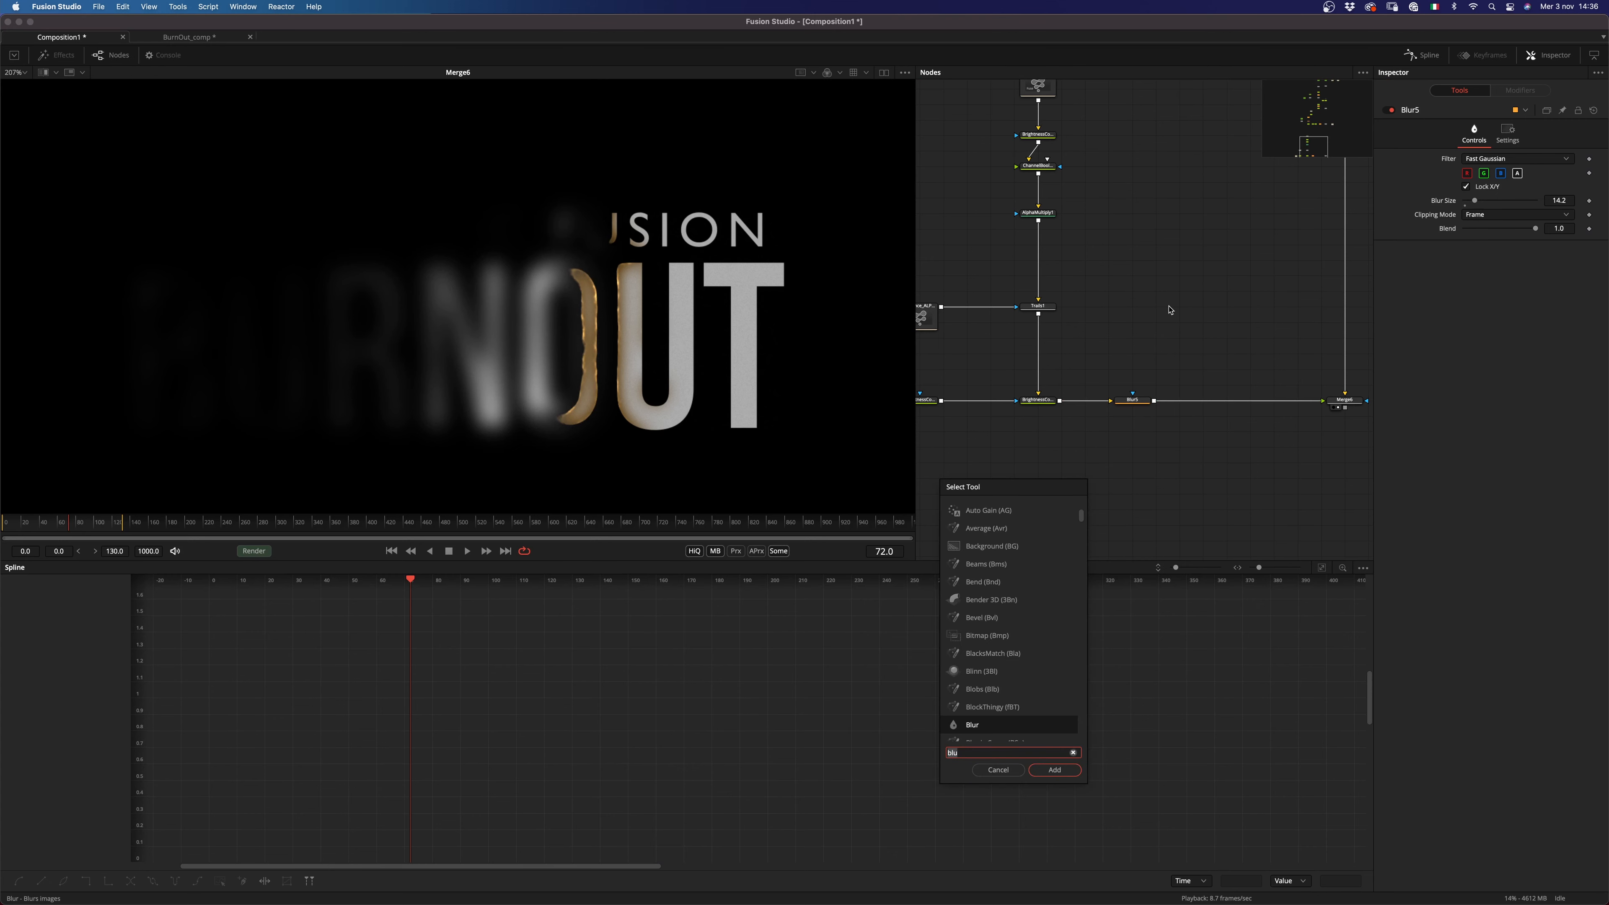
type("fn")
key("Return")
left_click_drag(1179, 314, 1104, 408)
left_click(1517, 227)
left_click(1482, 269)
Step: Set FastNoise1_3's Detail to 10, Scale to about 8.66 and Seethe Rate to about 0.04
left_click(1179, 307)
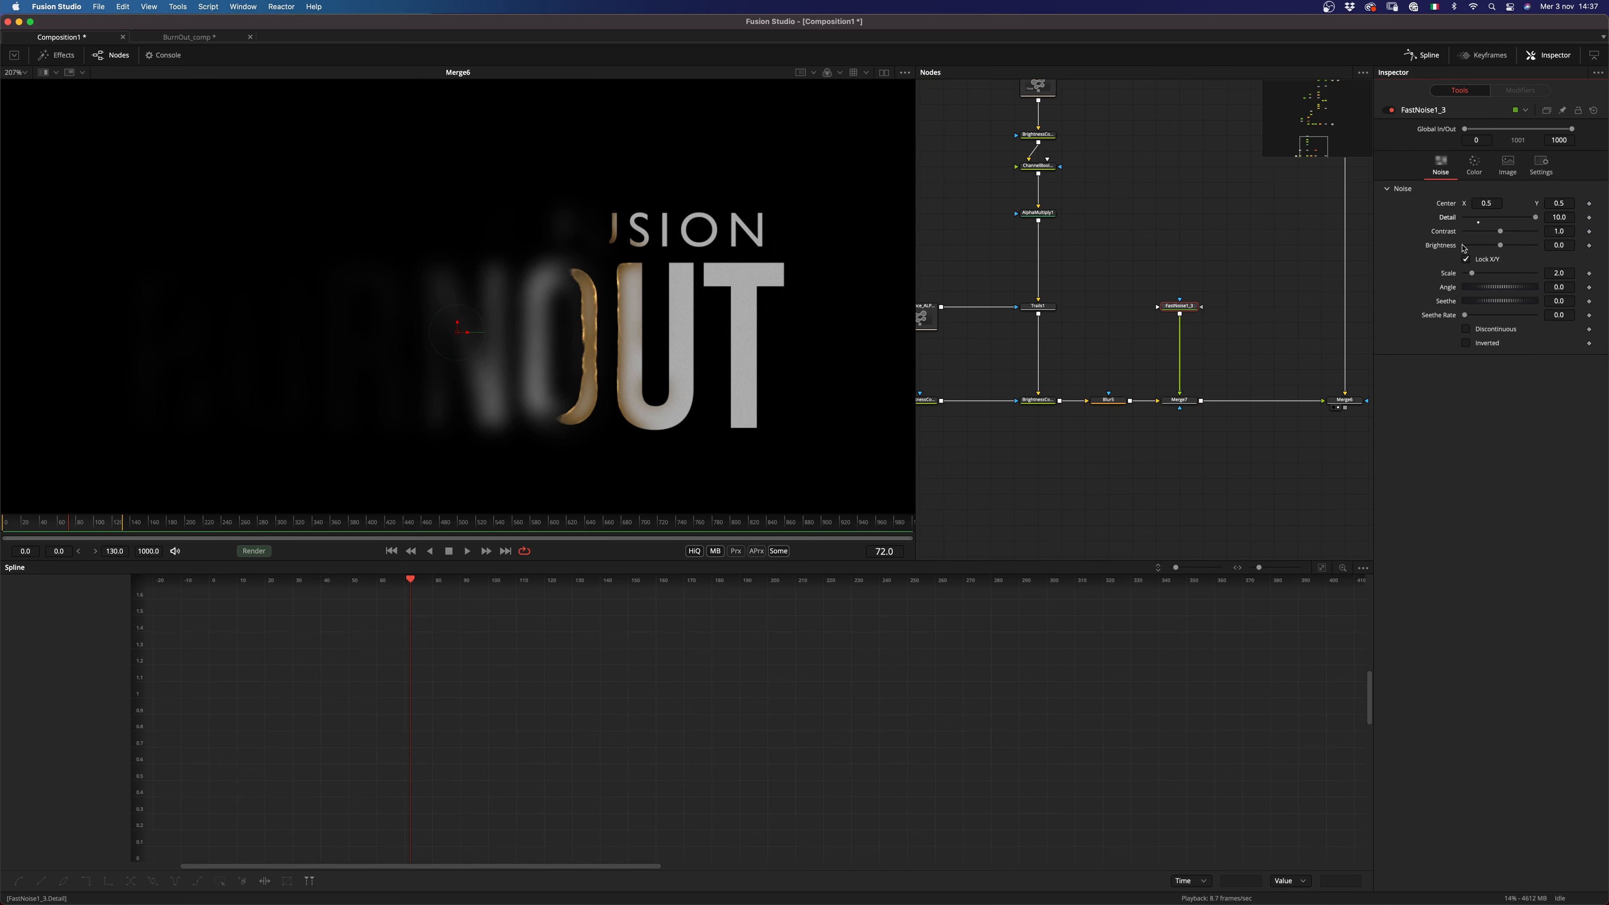
mouse_move(1477, 271)
left_mouse_down()
mouse_move(1500, 273)
mouse_move(1467, 315)
left_mouse_up()
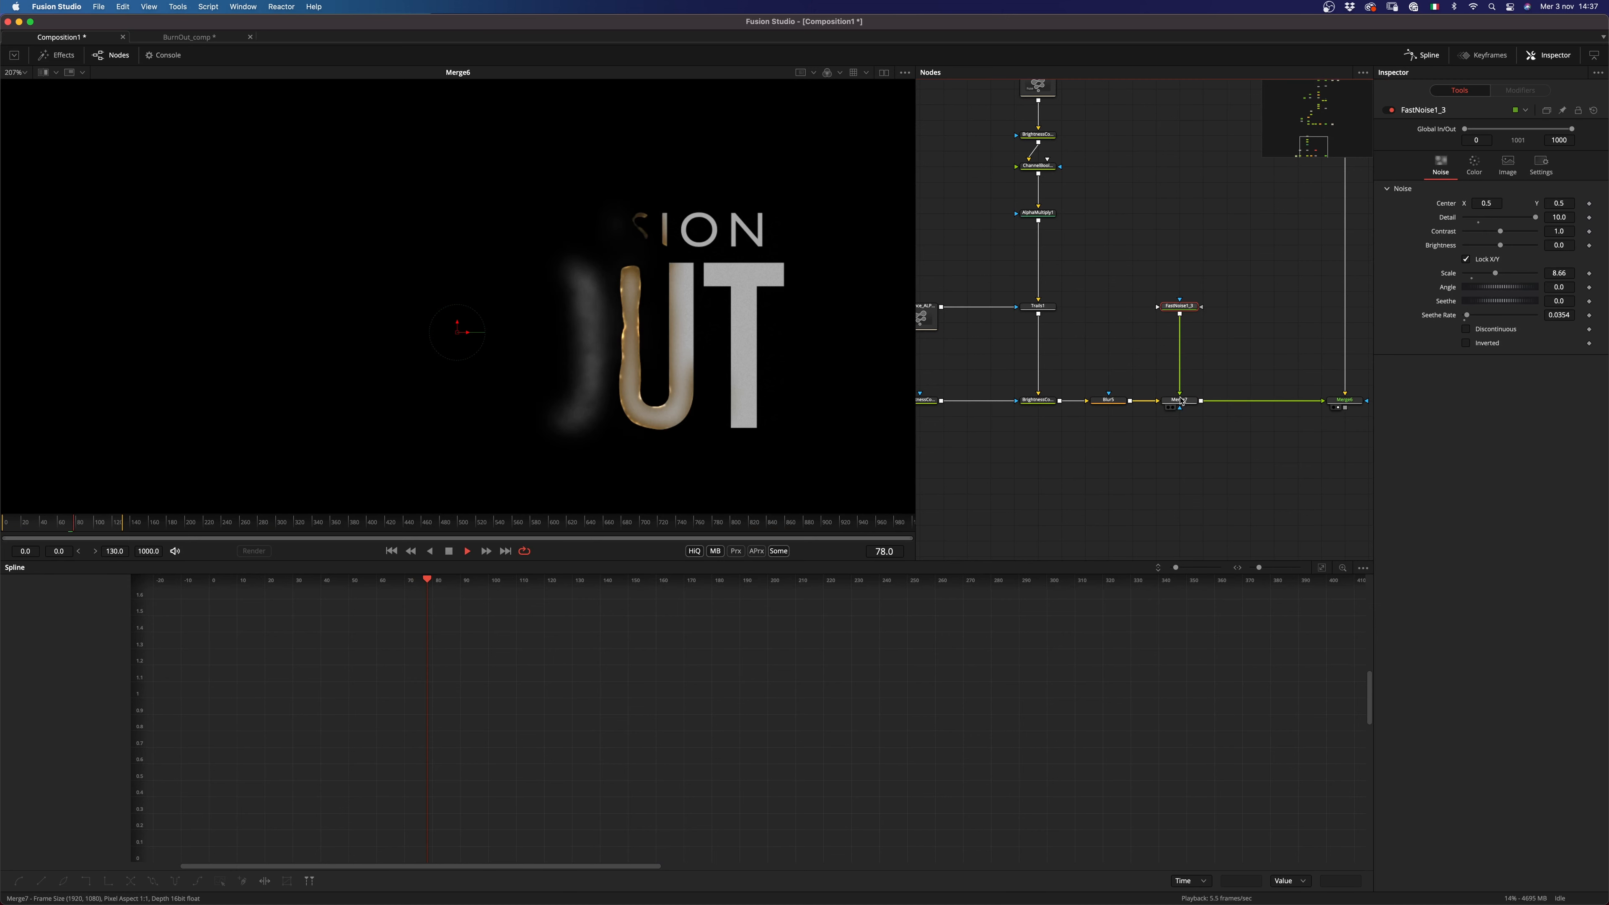
left_click_drag(1466, 315, 1468, 315)
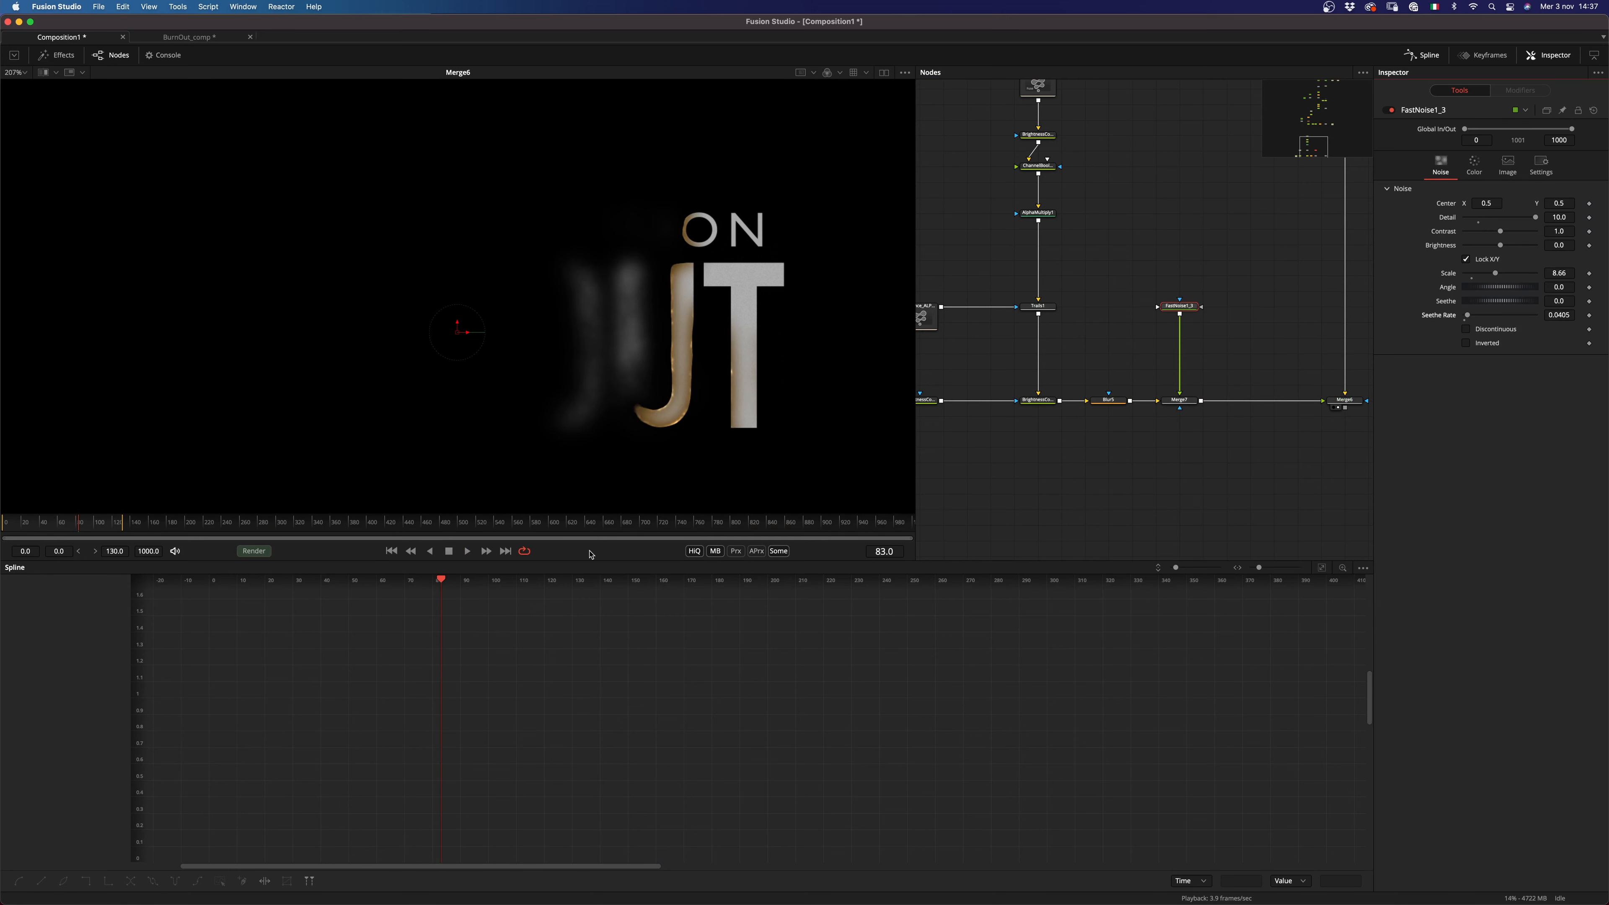
Step: Return to the first frame and drive FastNoise1_3's Center with the expression Point(0.5, math.rad(time/20))
left_click(396, 551)
right_click(1445, 208)
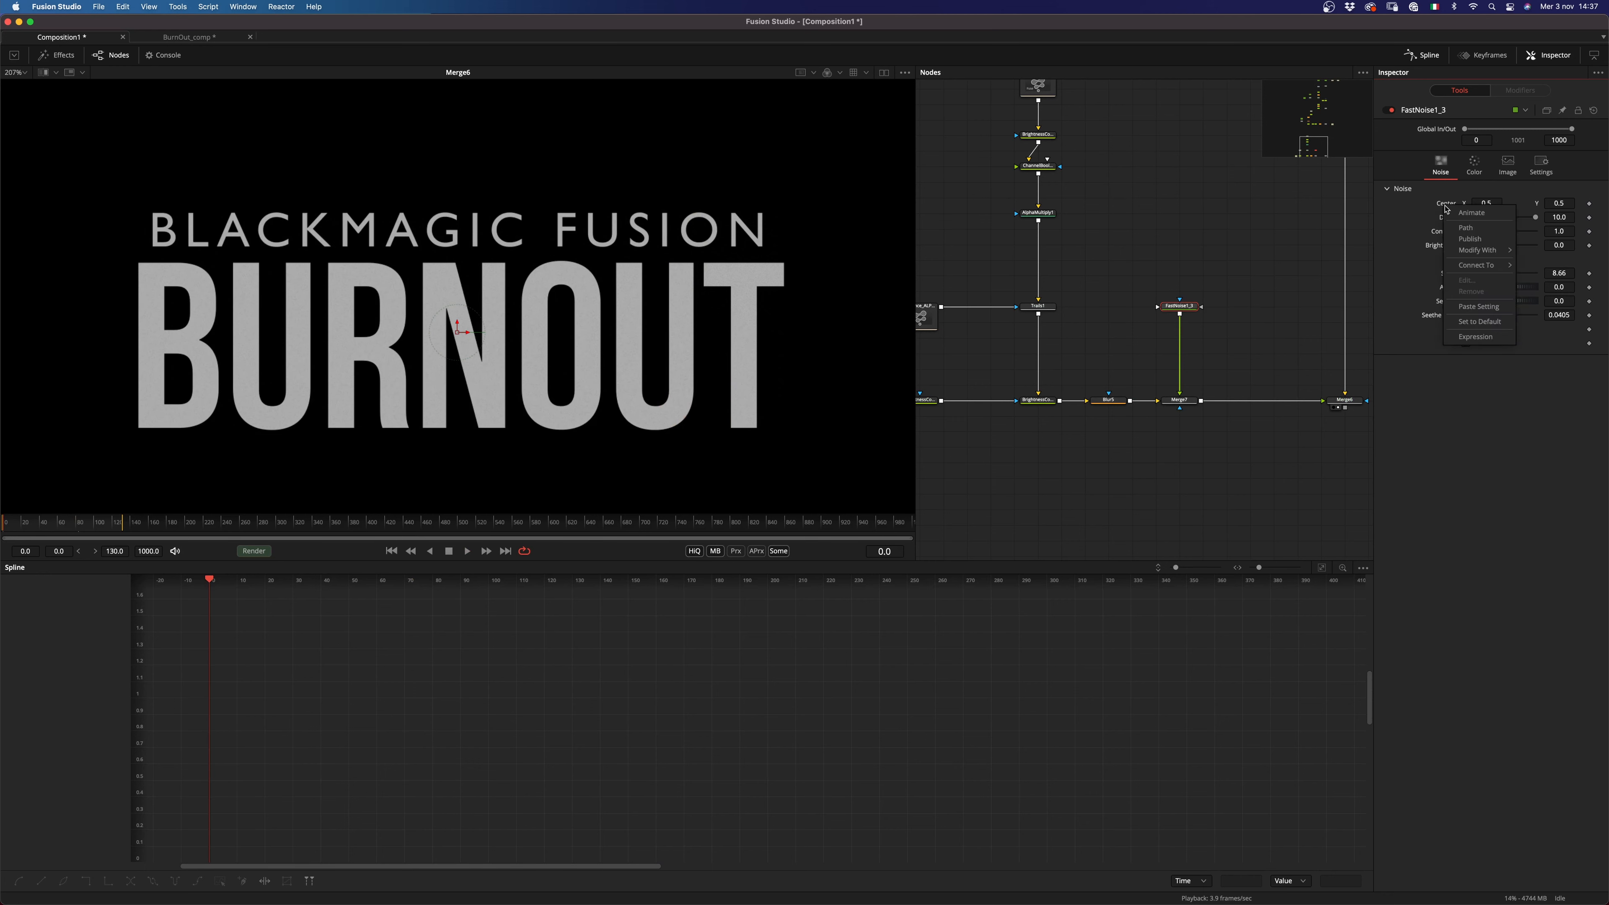
left_click(1472, 212)
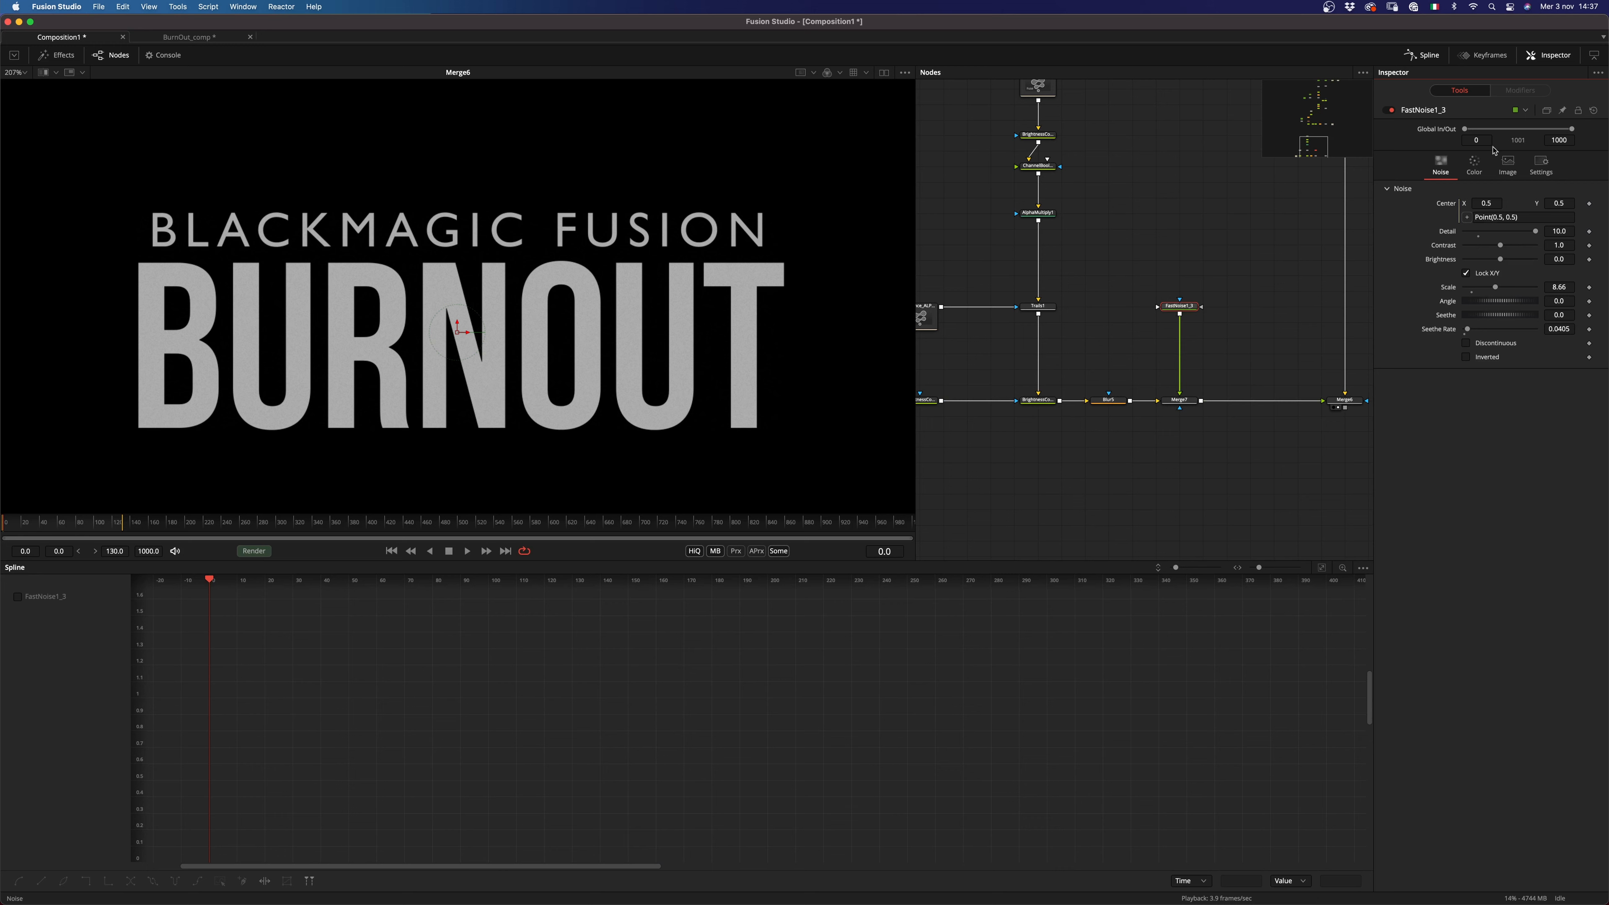
left_click(1508, 216)
key("Return")
Step: Display Merge7, play the animation, and set Blur5's Blur Size to about 15.5
left_click_drag(1179, 399, 638, 424)
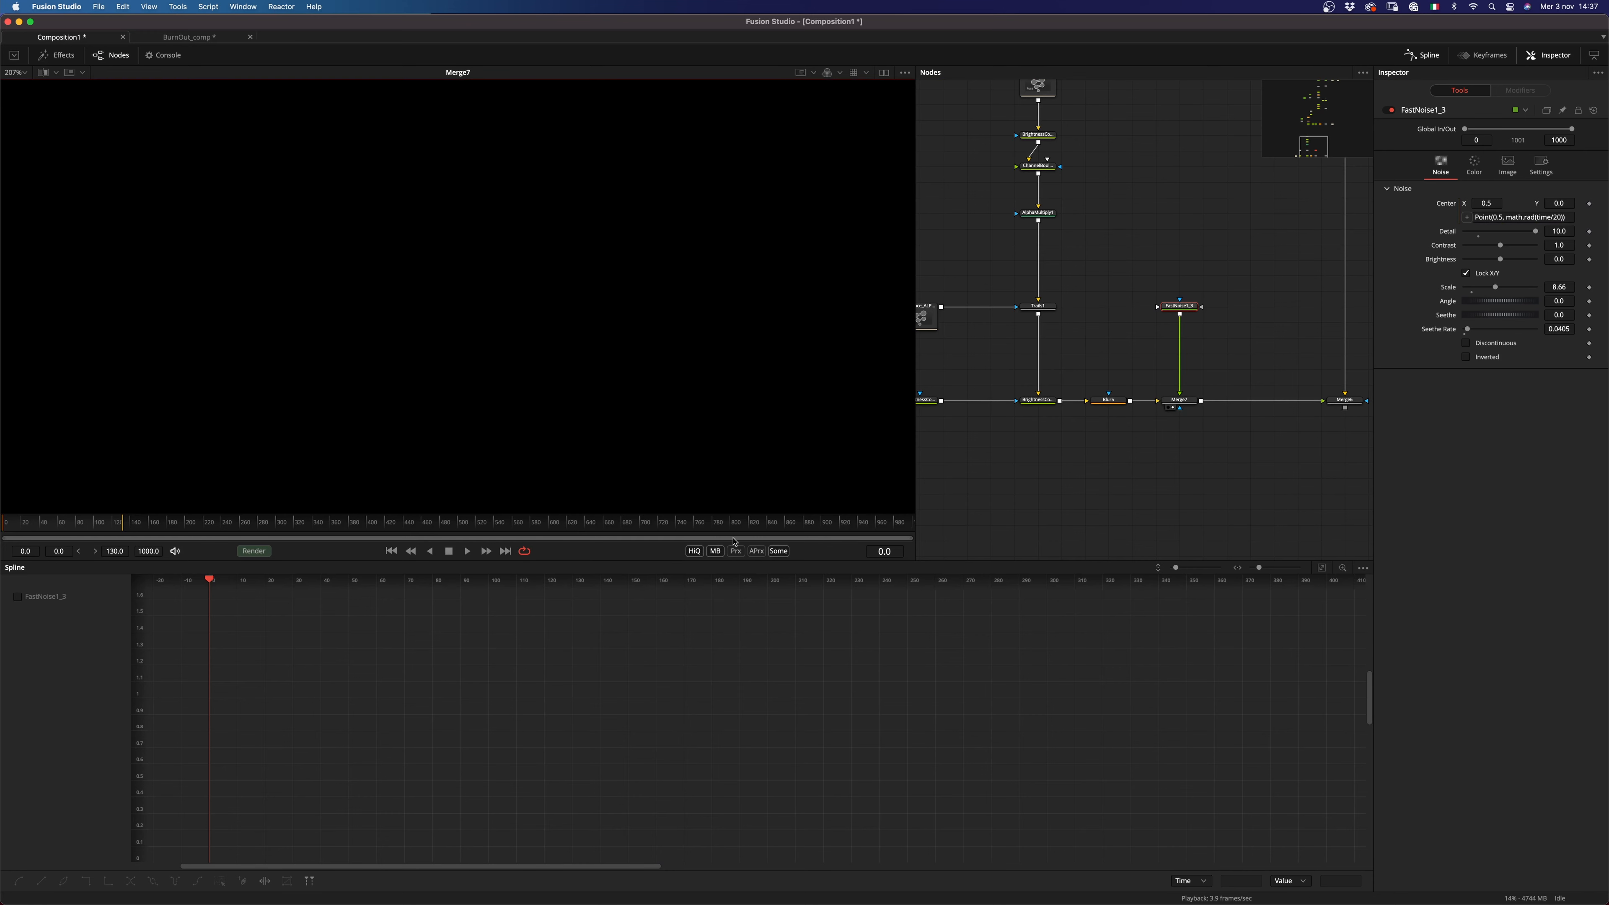
left_click(466, 551)
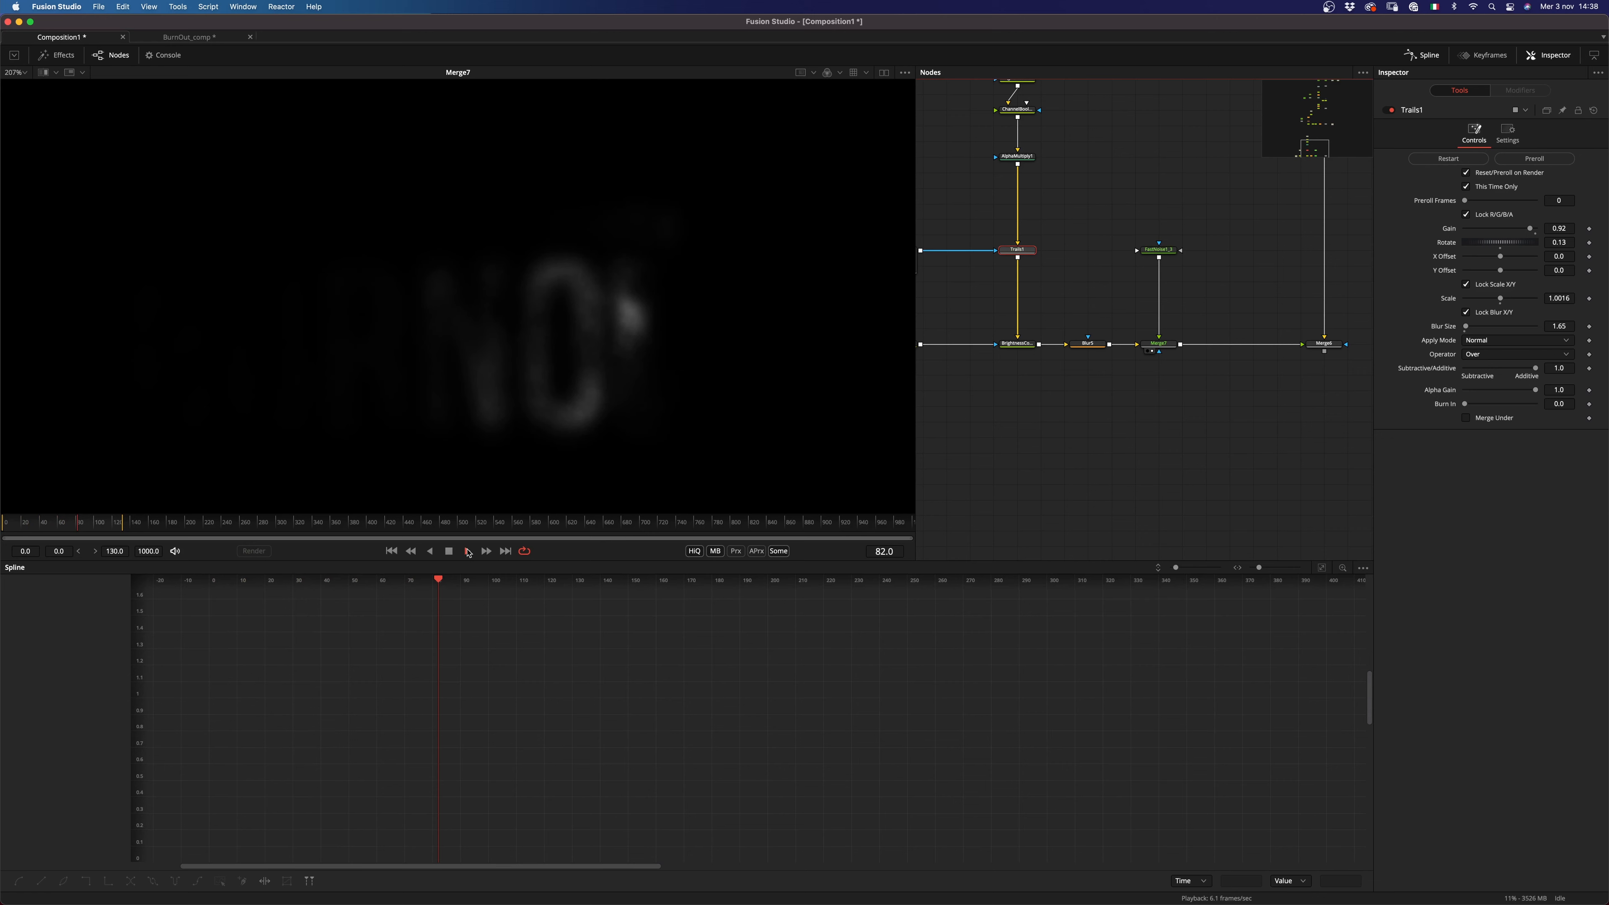
left_click(468, 552)
left_click(1083, 346)
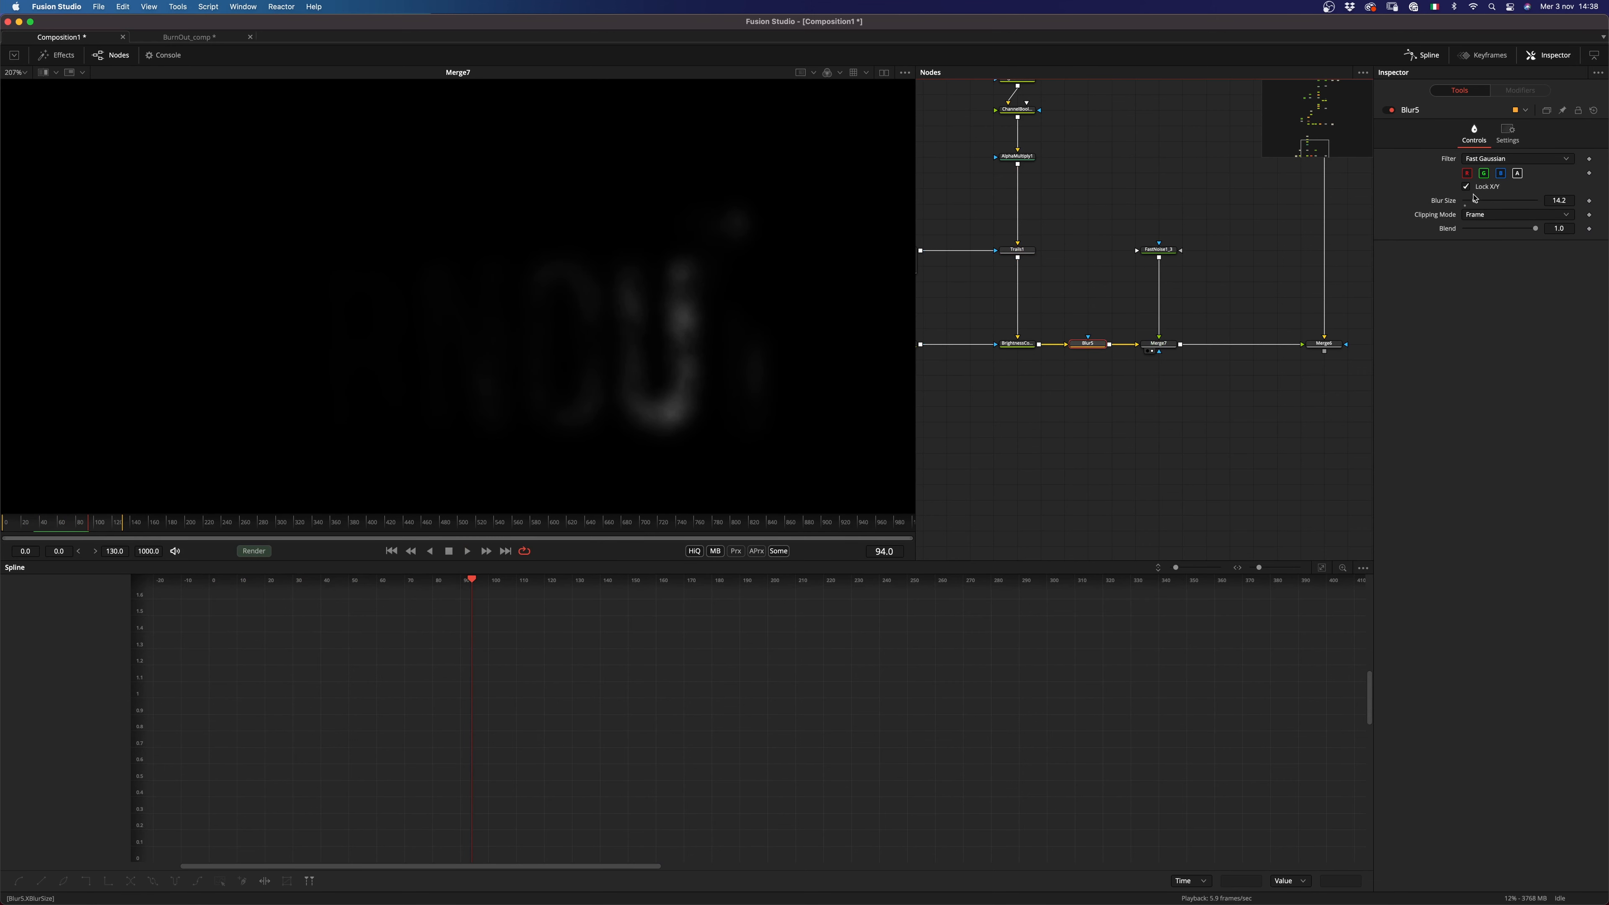
left_click_drag(1487, 200, 1487, 200)
Step: Add another Fast Noise beside FastNoise1_3 and connect a Create Bump Map to its output
left_click_drag(1164, 377, 1109, 451)
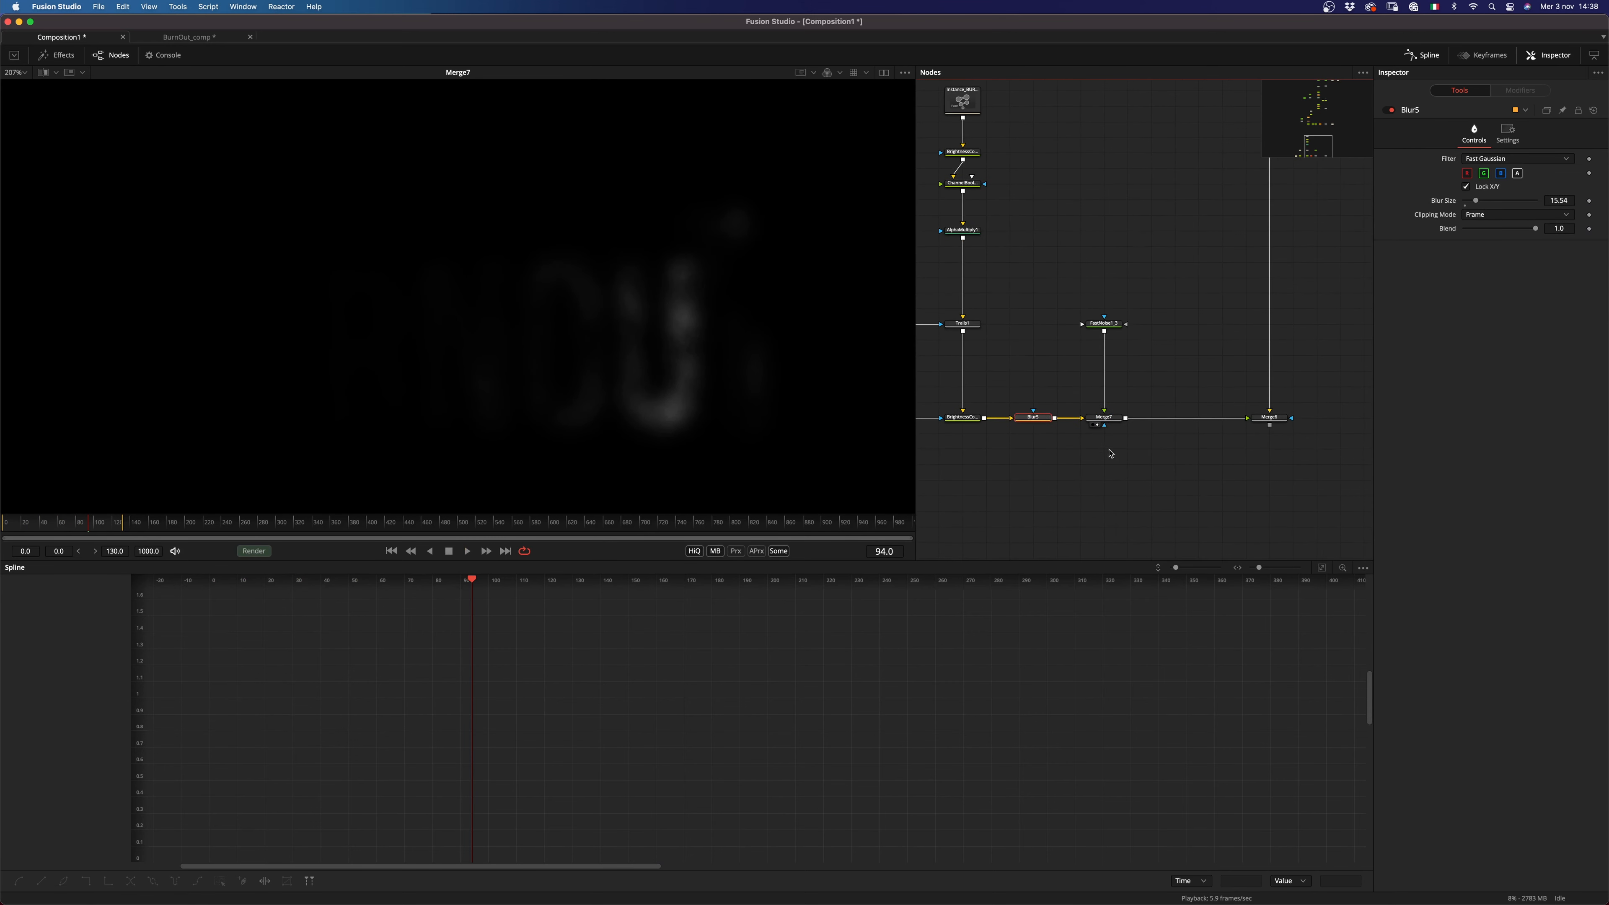
left_click(1191, 323)
key("shift+space")
type("fn")
key("Return")
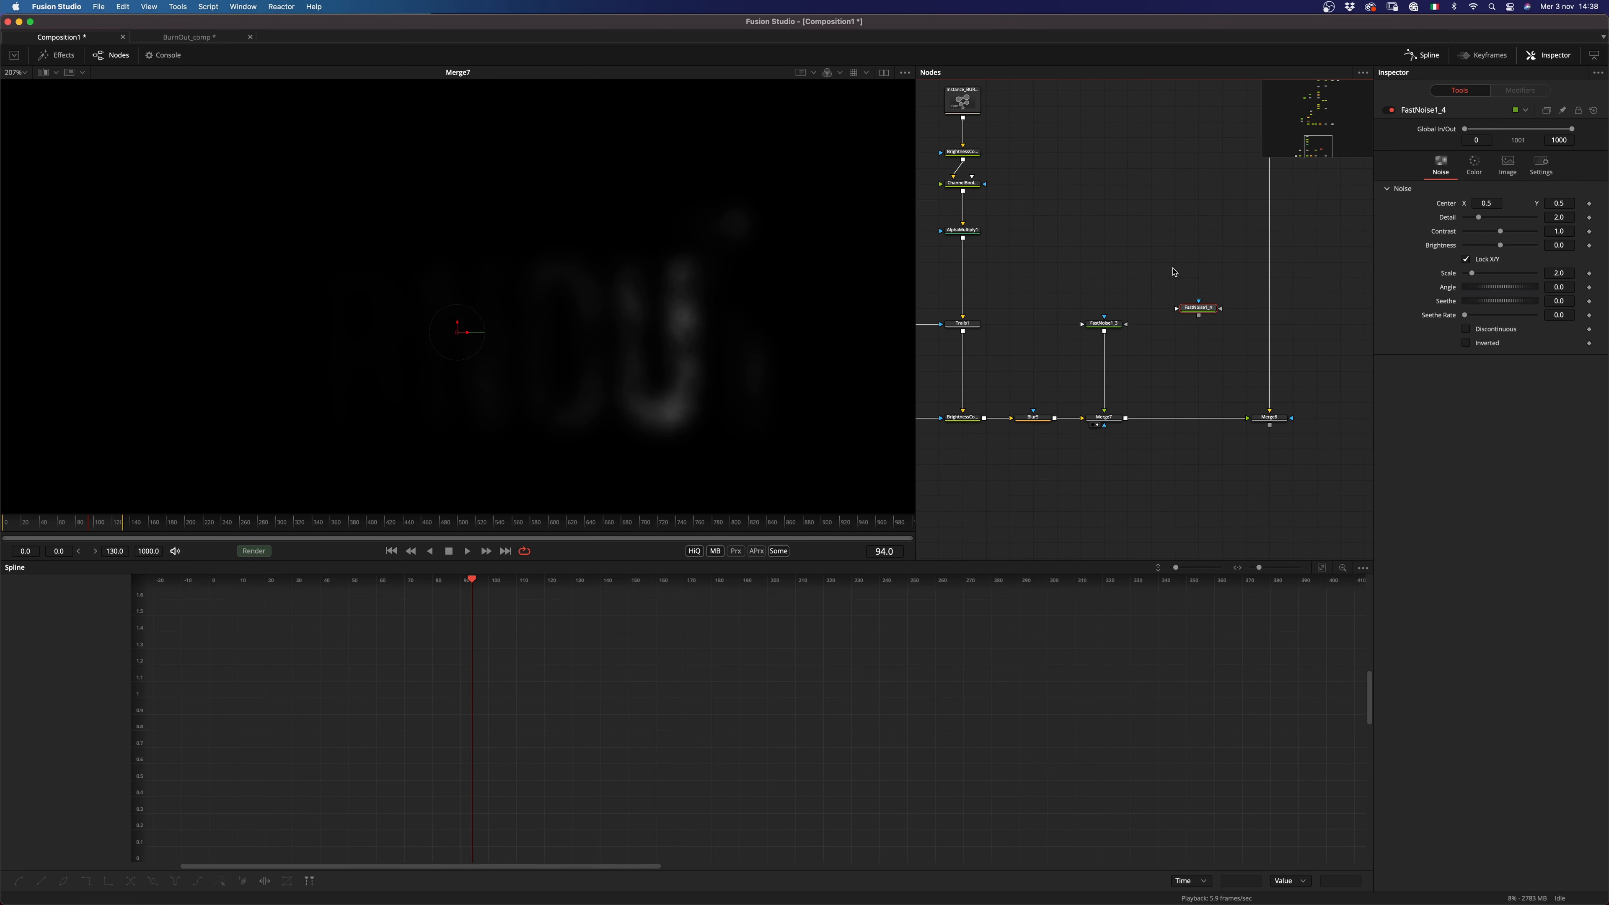
key("shift+space")
type("cre")
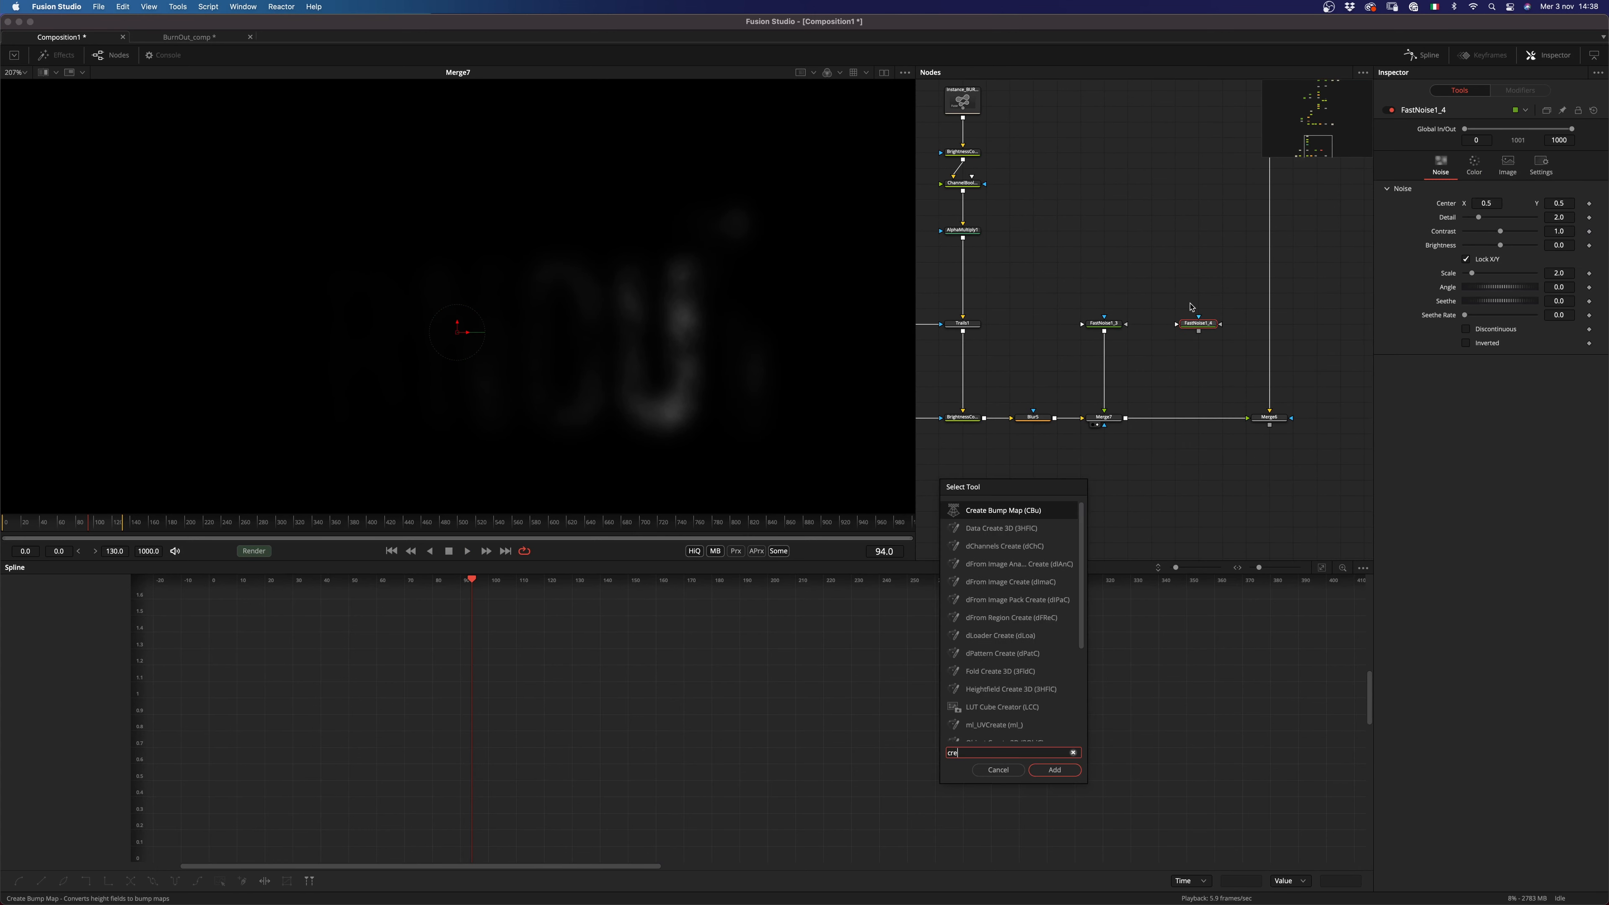
key("Return")
Step: Insert a Displace between Merge7 and Merge6, feed the bump map into its foreground, and align it beneath the bump map
left_click(1111, 421)
key("shift+space")
key("BackSpace")
key("BackSpace")
key("BackSpace")
type("dis")
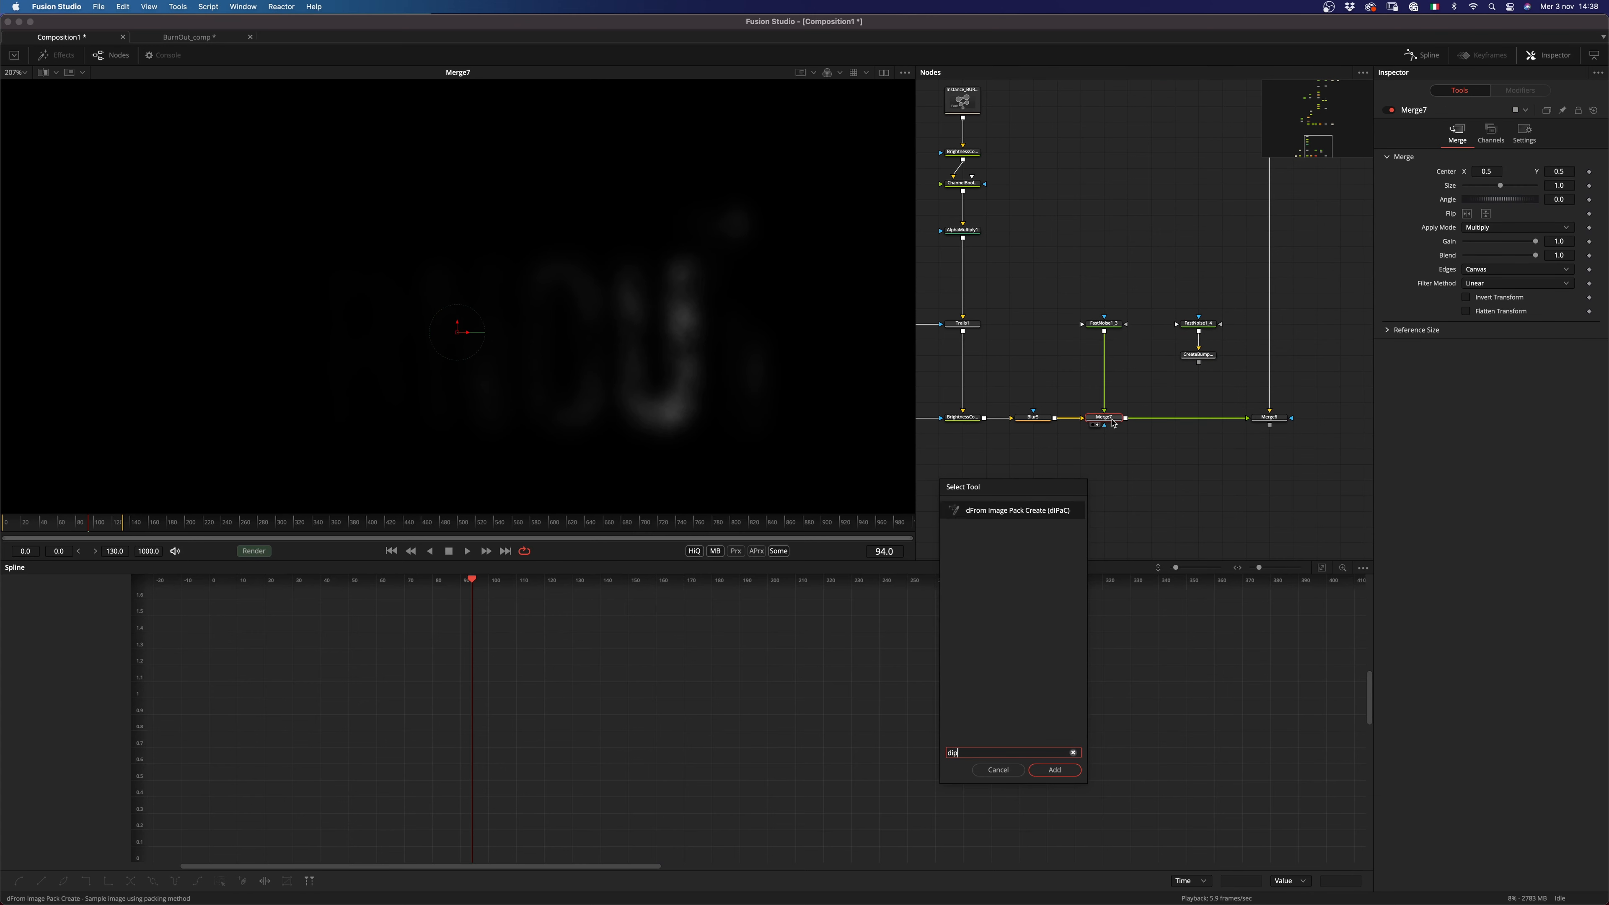
key("Down")
key("Down")
key("Return")
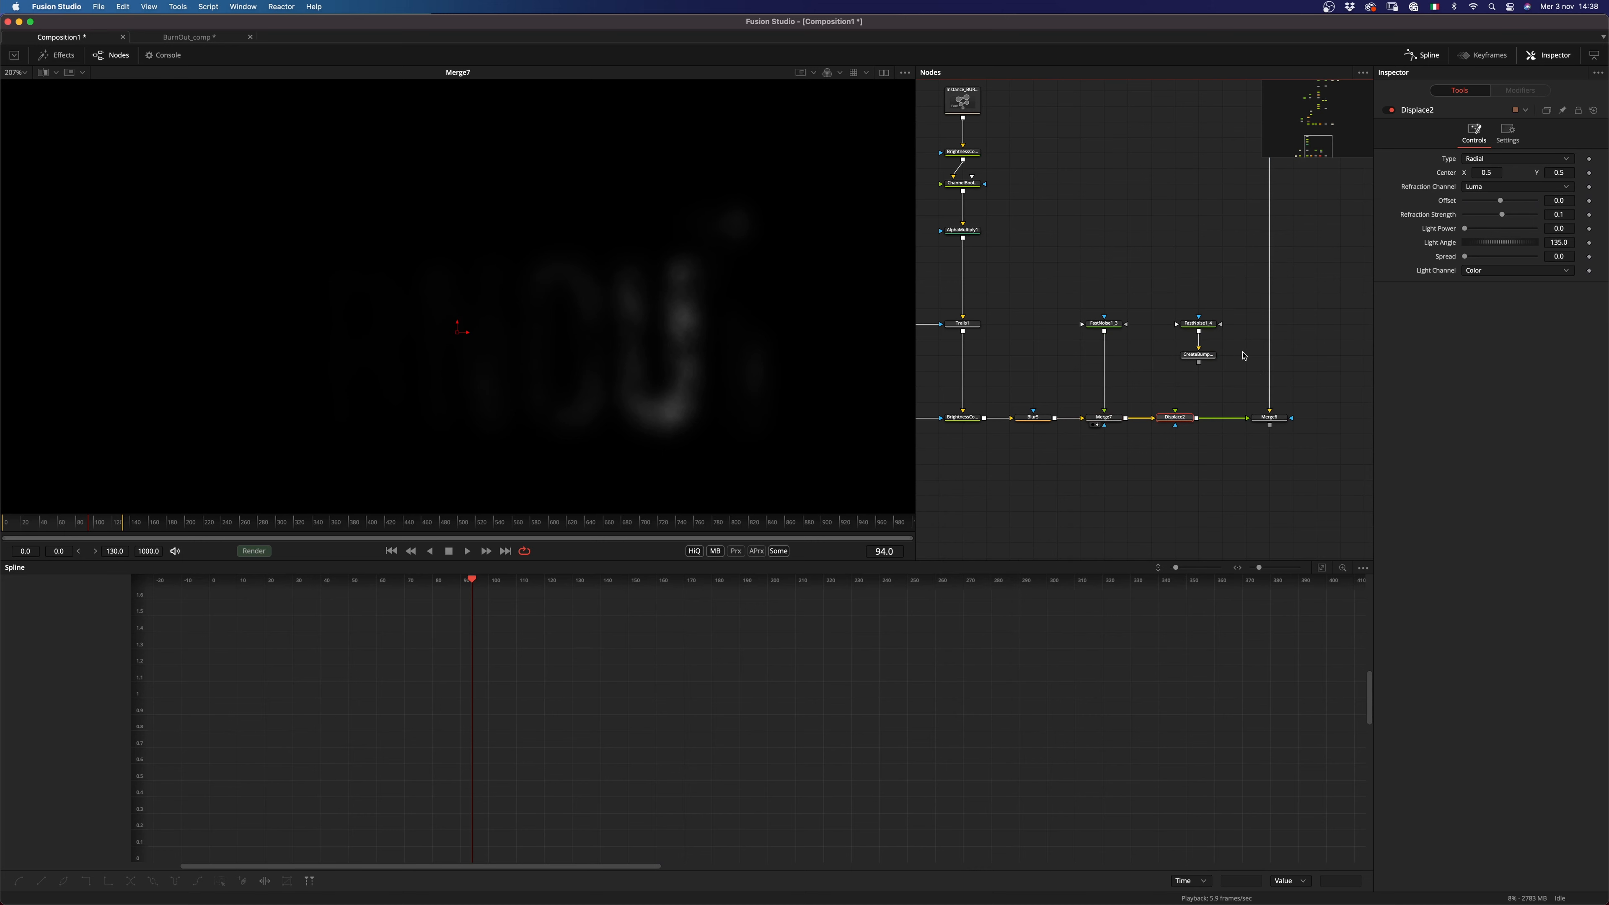
left_click_drag(1198, 362, 1174, 417)
left_click_drag(1175, 417, 1199, 419)
Step: Set Displace2 to type XY with both offsets at -0.5, link Y Refraction to XRefraction, and display the node
left_click(1476, 158)
left_click(1479, 172)
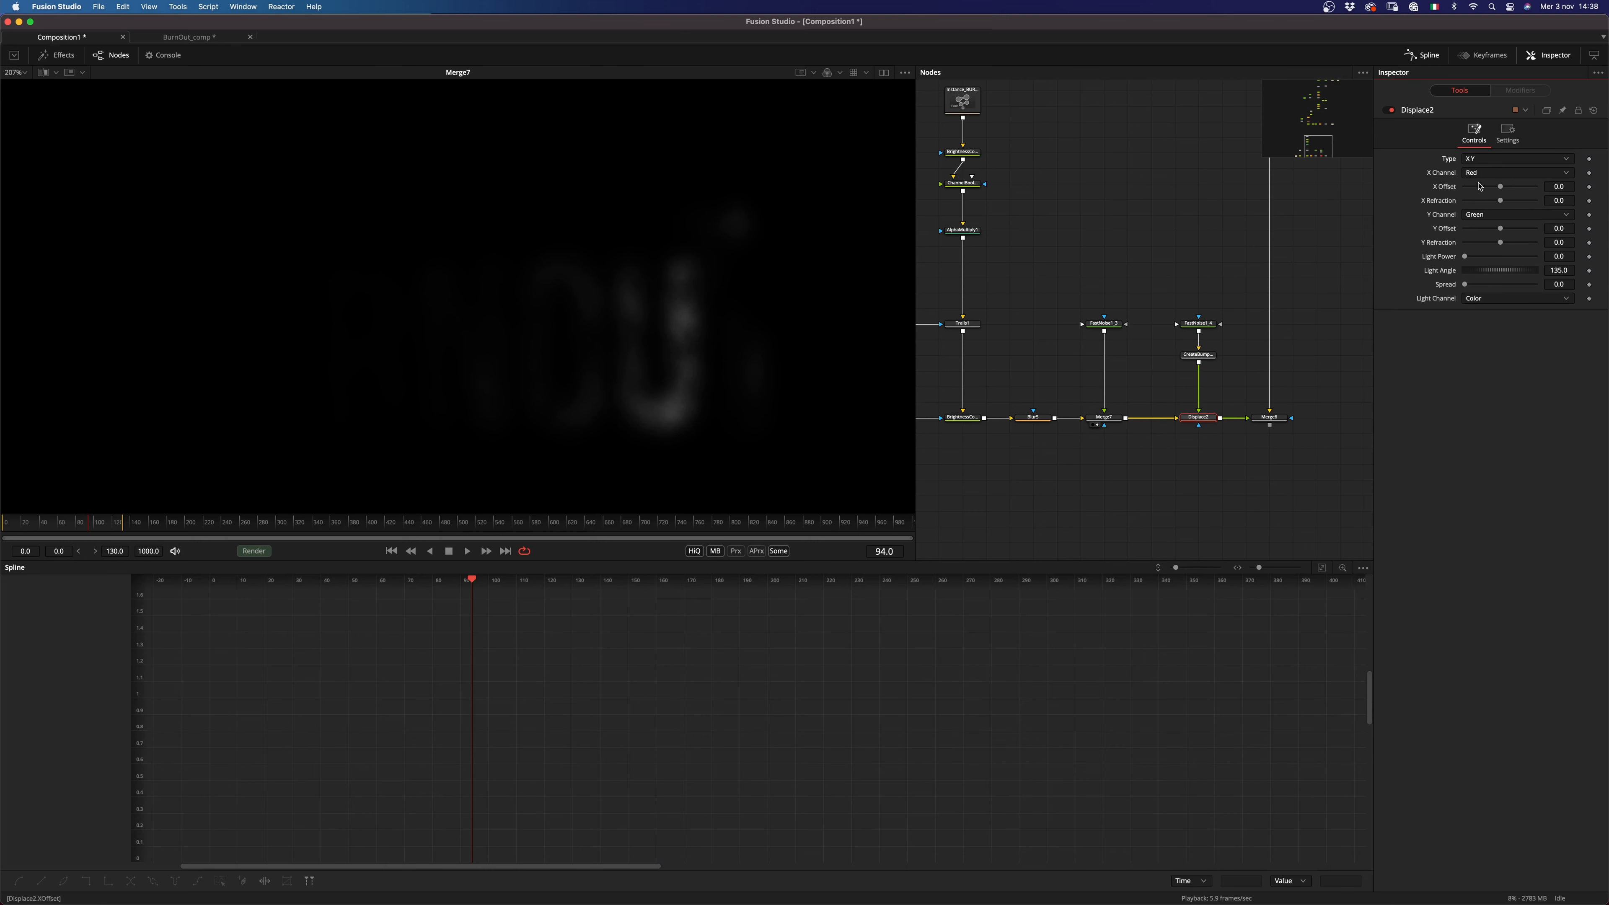
right_click(1441, 249)
left_click(1463, 285)
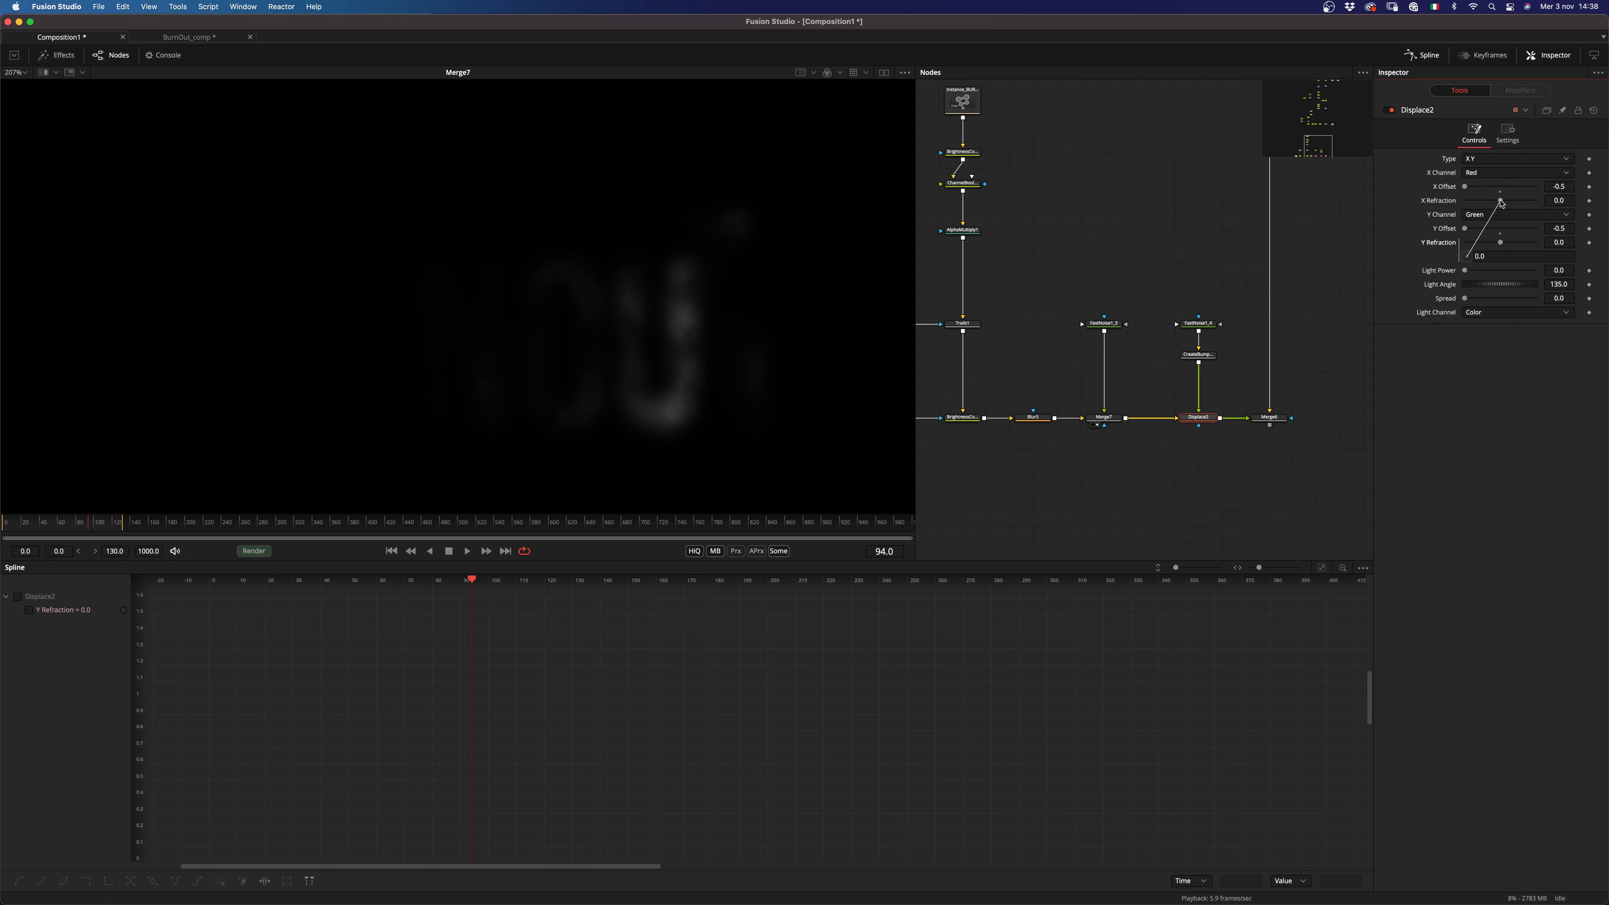
left_click_drag(1502, 200, 1501, 202)
left_click(1206, 418)
key("2")
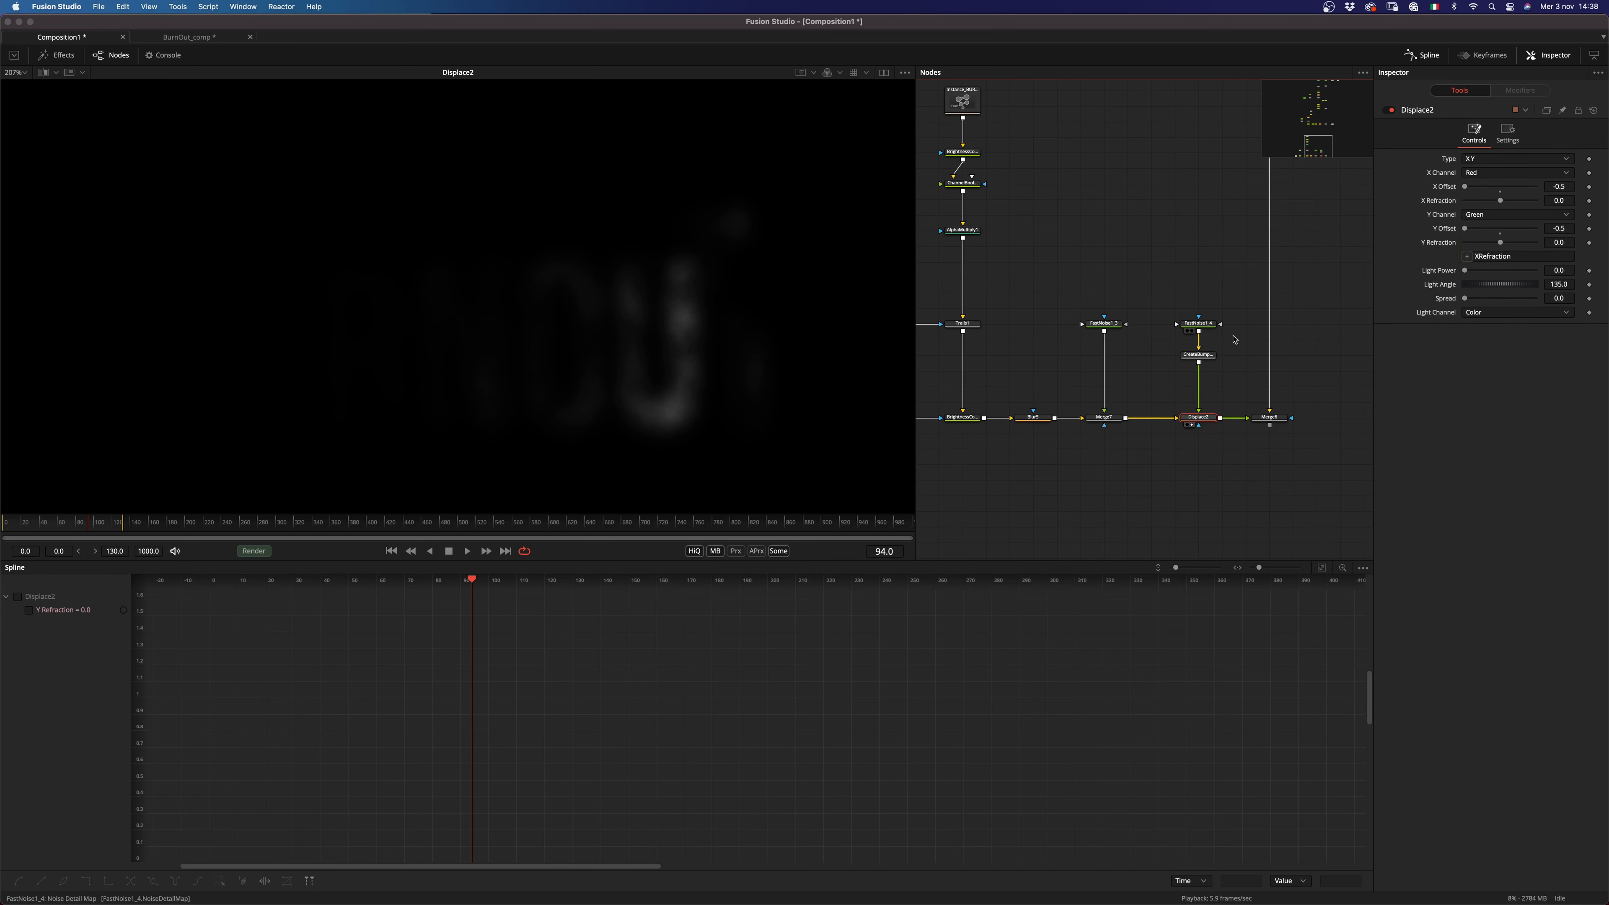
Step: Set CreateBumpMap2's Height Scale to about 5.5 and FastNoise1_4's Scale to about 1.42, and increase the noise Detail
left_click(1199, 354)
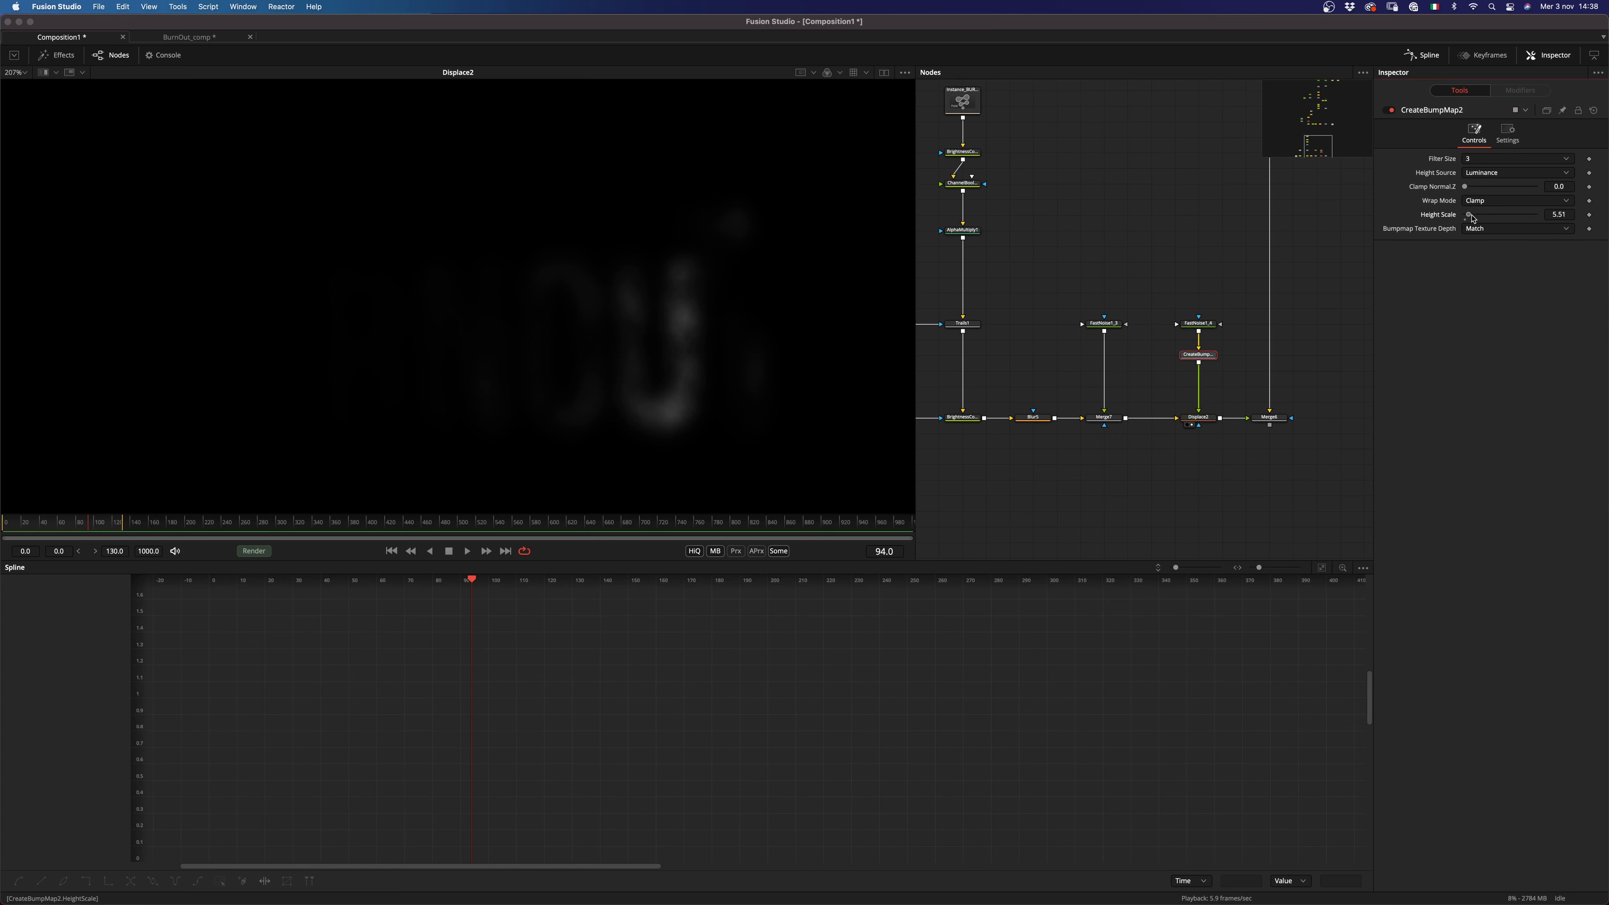
left_click(1199, 323)
left_click_drag(1481, 272, 1472, 281)
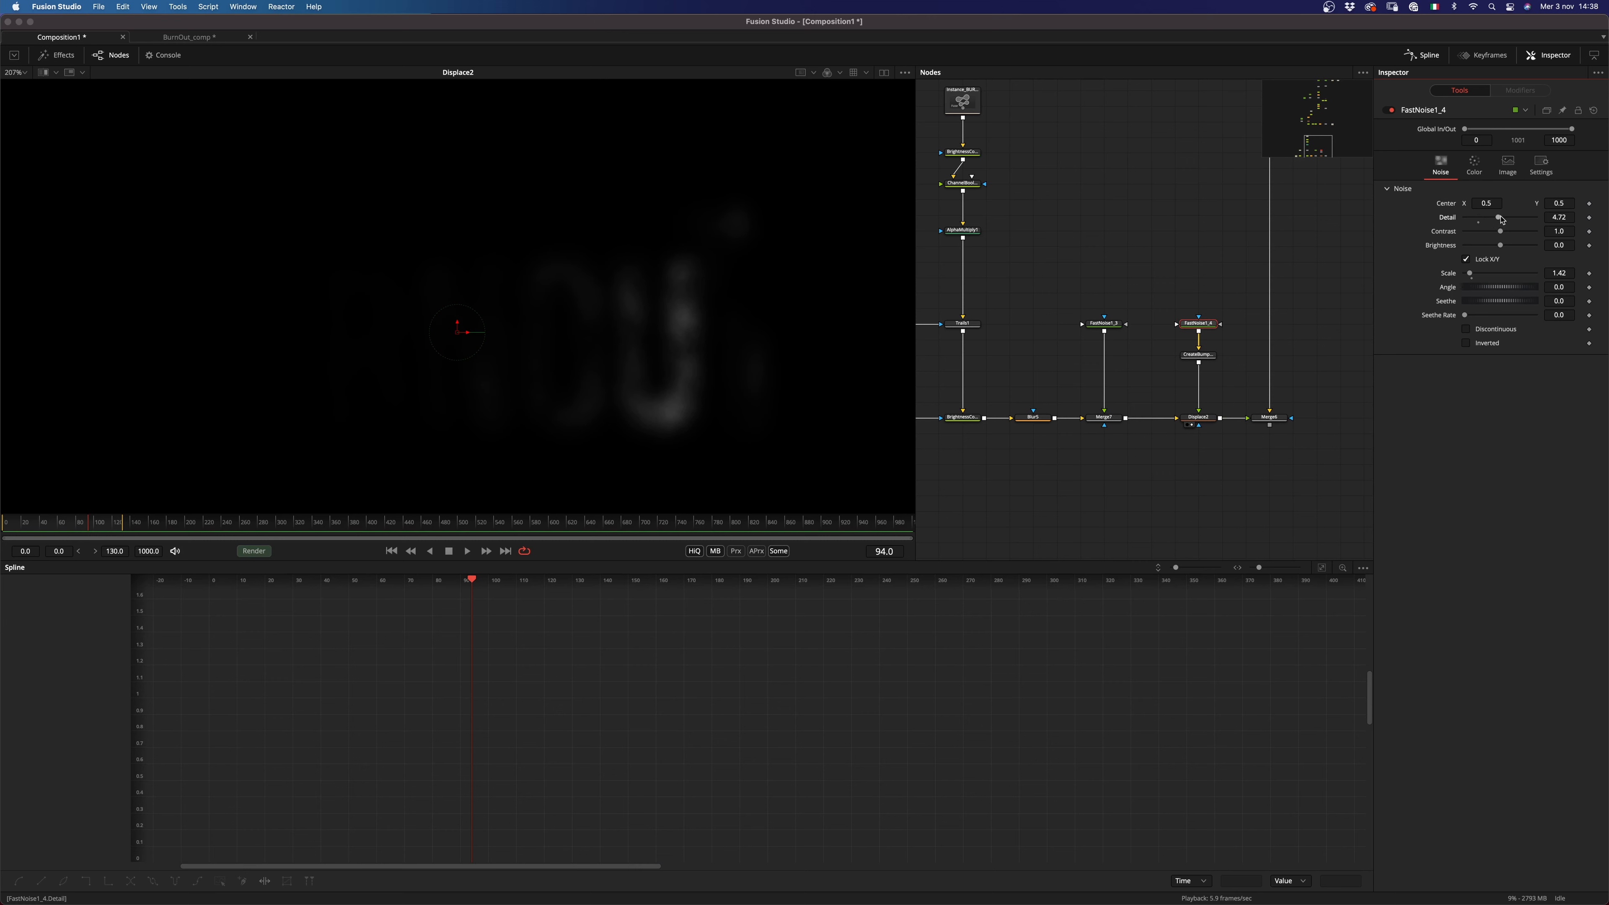
Step: Set Displace2's Spread to about 0.91 and play a few frames of the animation
left_click(1197, 418)
left_click_drag(1467, 300, 1486, 301)
left_click(692, 424)
key("space")
key("space")
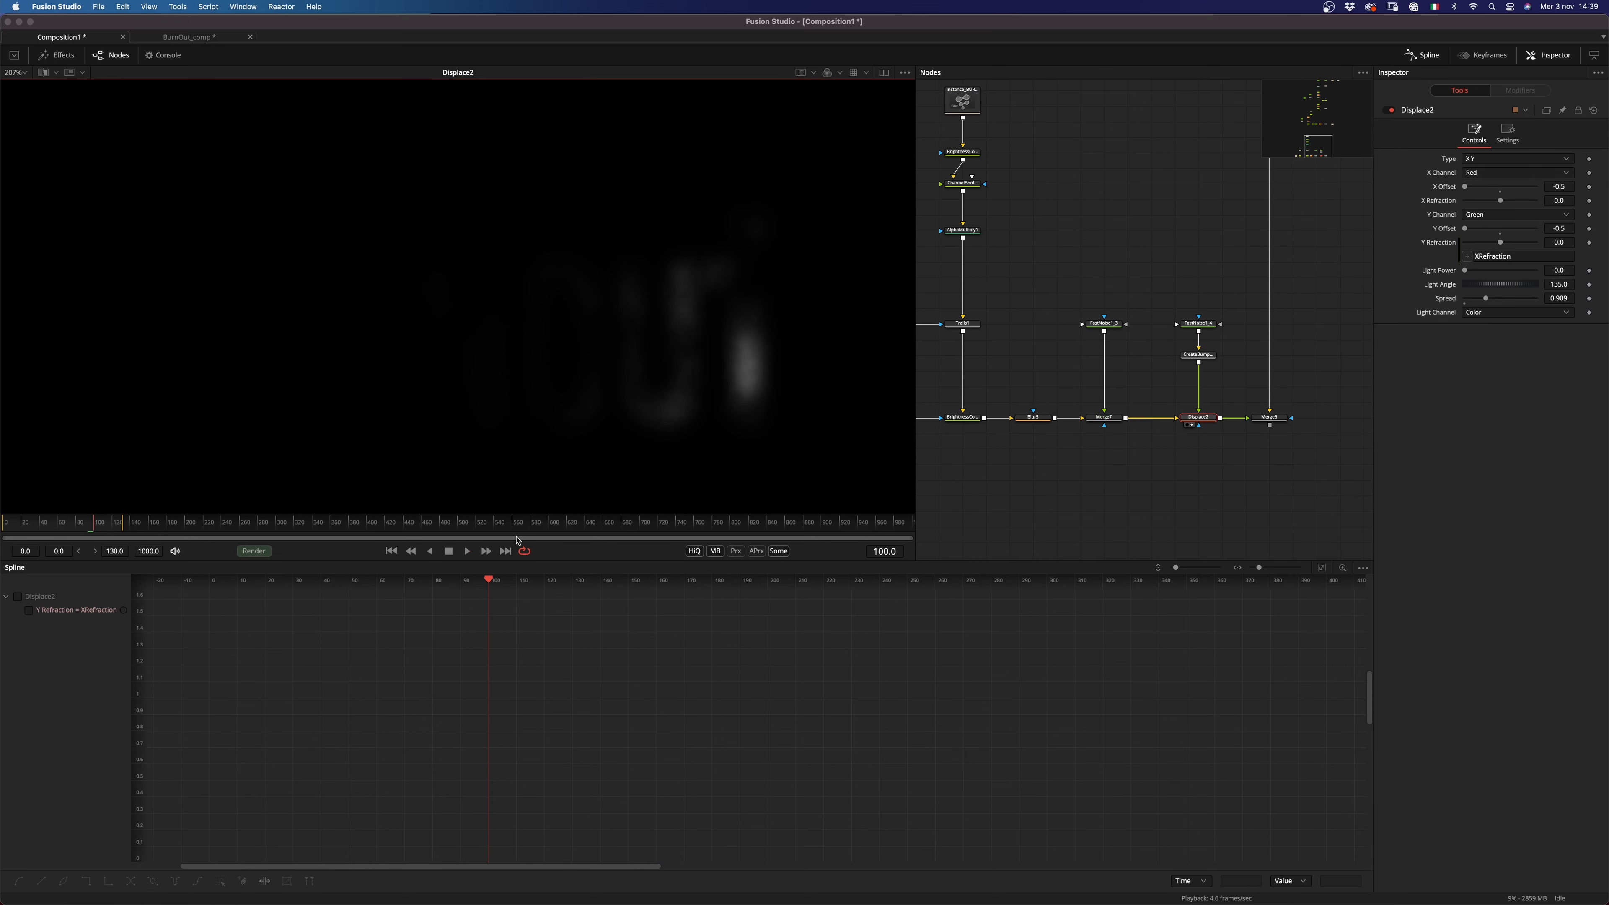
Step: Set Displace2's X Refraction to 0.03 and play the animation from the first frame
left_click(392, 551)
left_click_drag(1501, 200, 1510, 201)
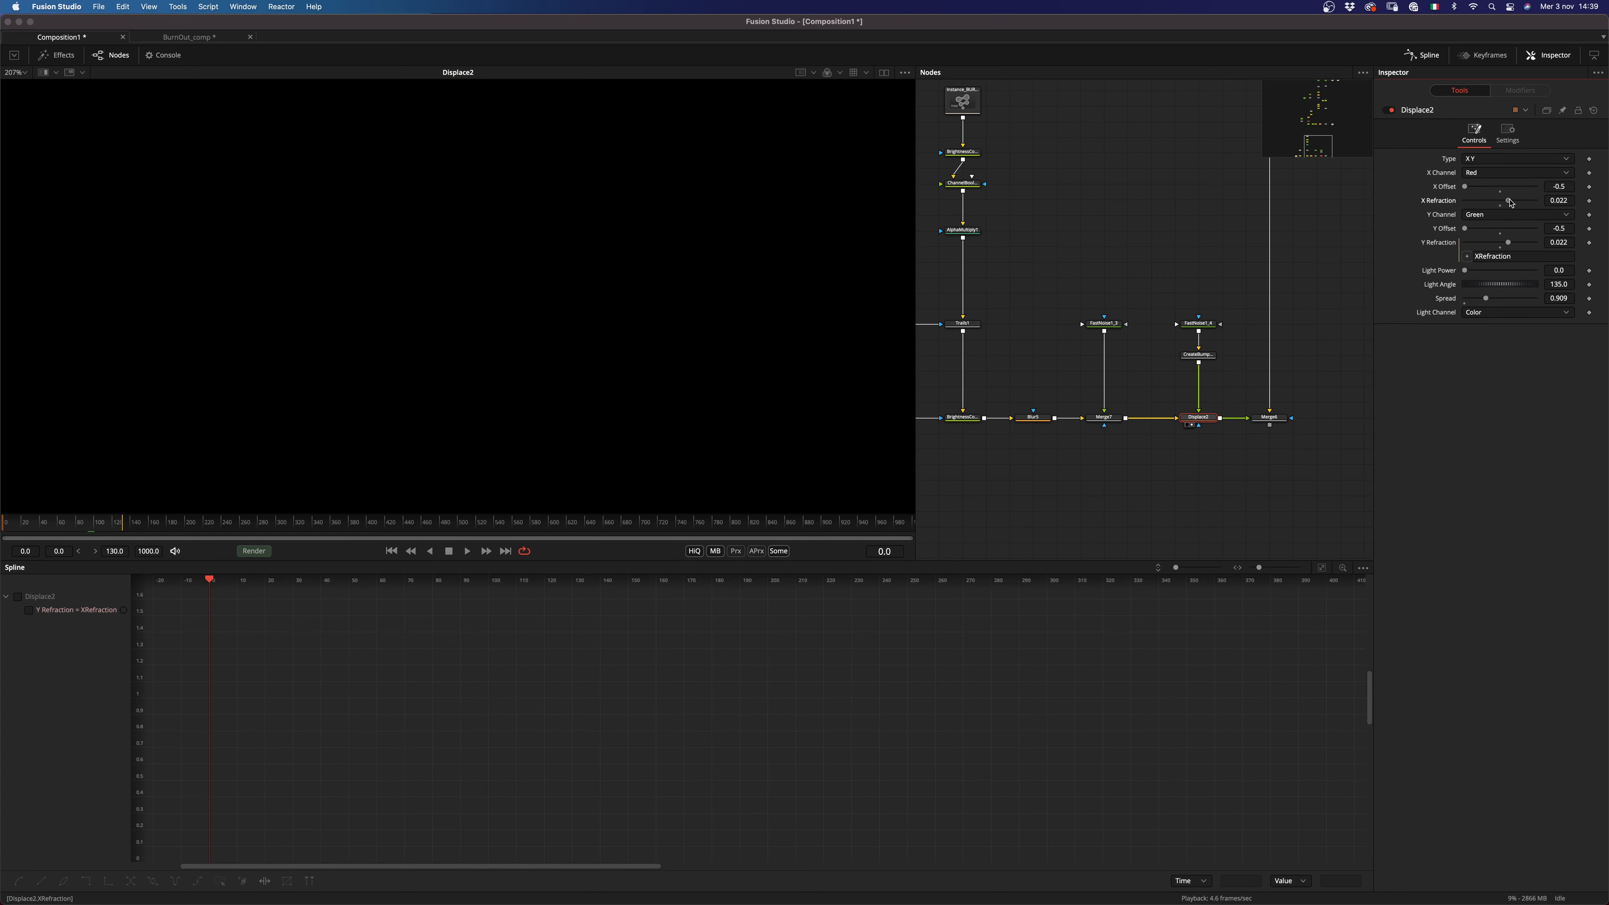
left_click(949, 515)
key("space")
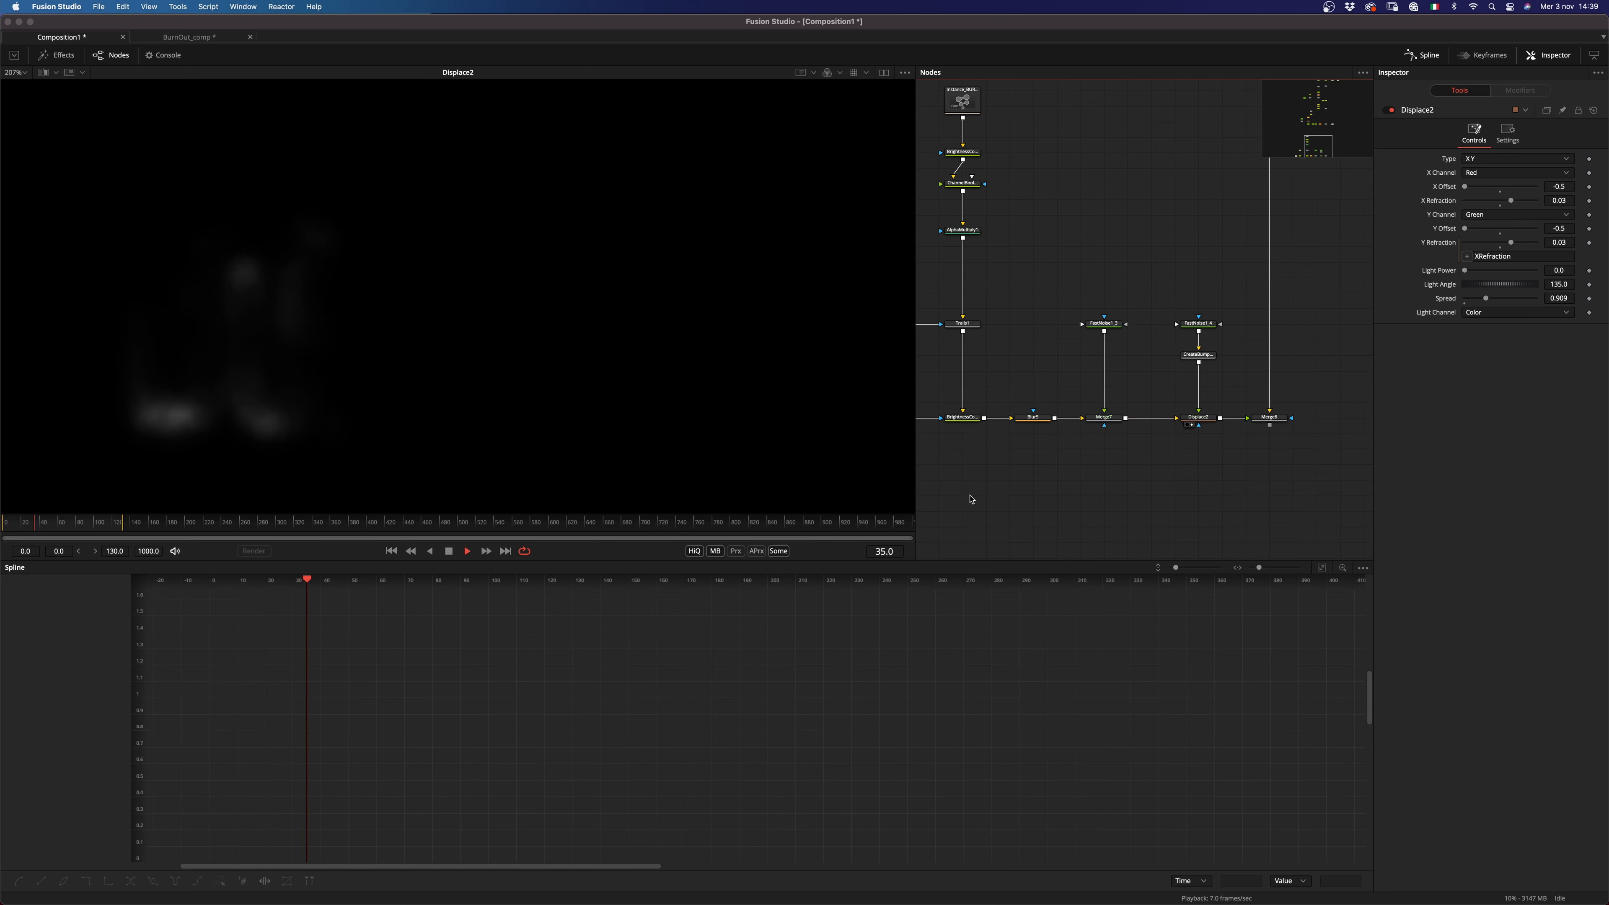
key("space")
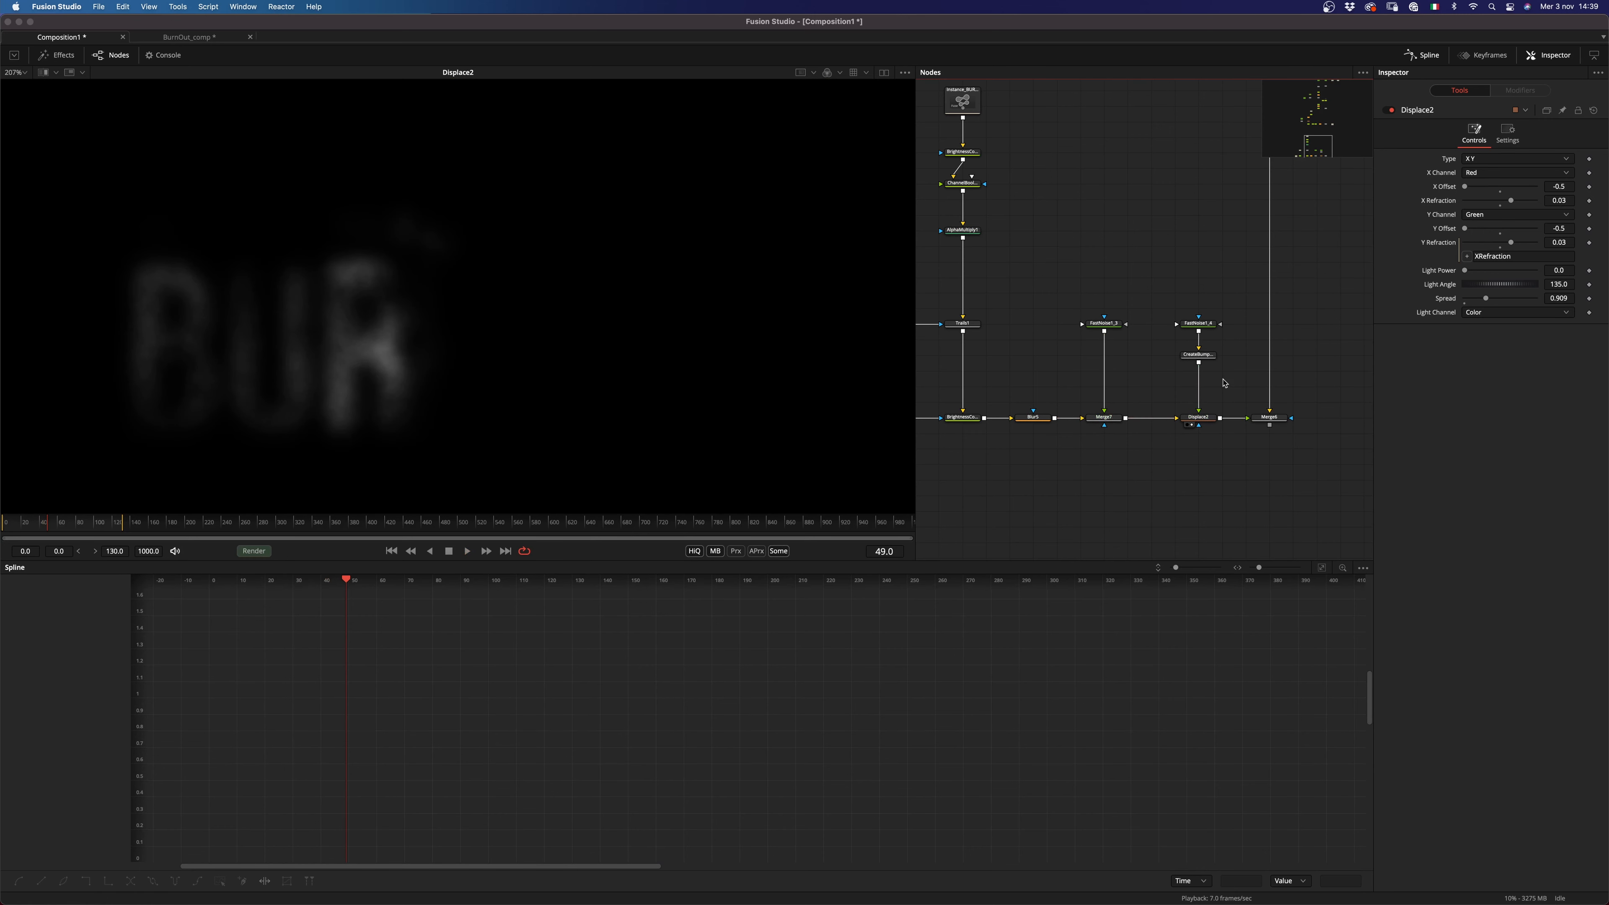
Step: Set FastNoise1_4's Detail to 10, Contrast to 5, Scale to about 3 and Seethe Rate to 0.11, then replay the animation
left_click(1197, 324)
left_click_drag(1470, 317, 1482, 316)
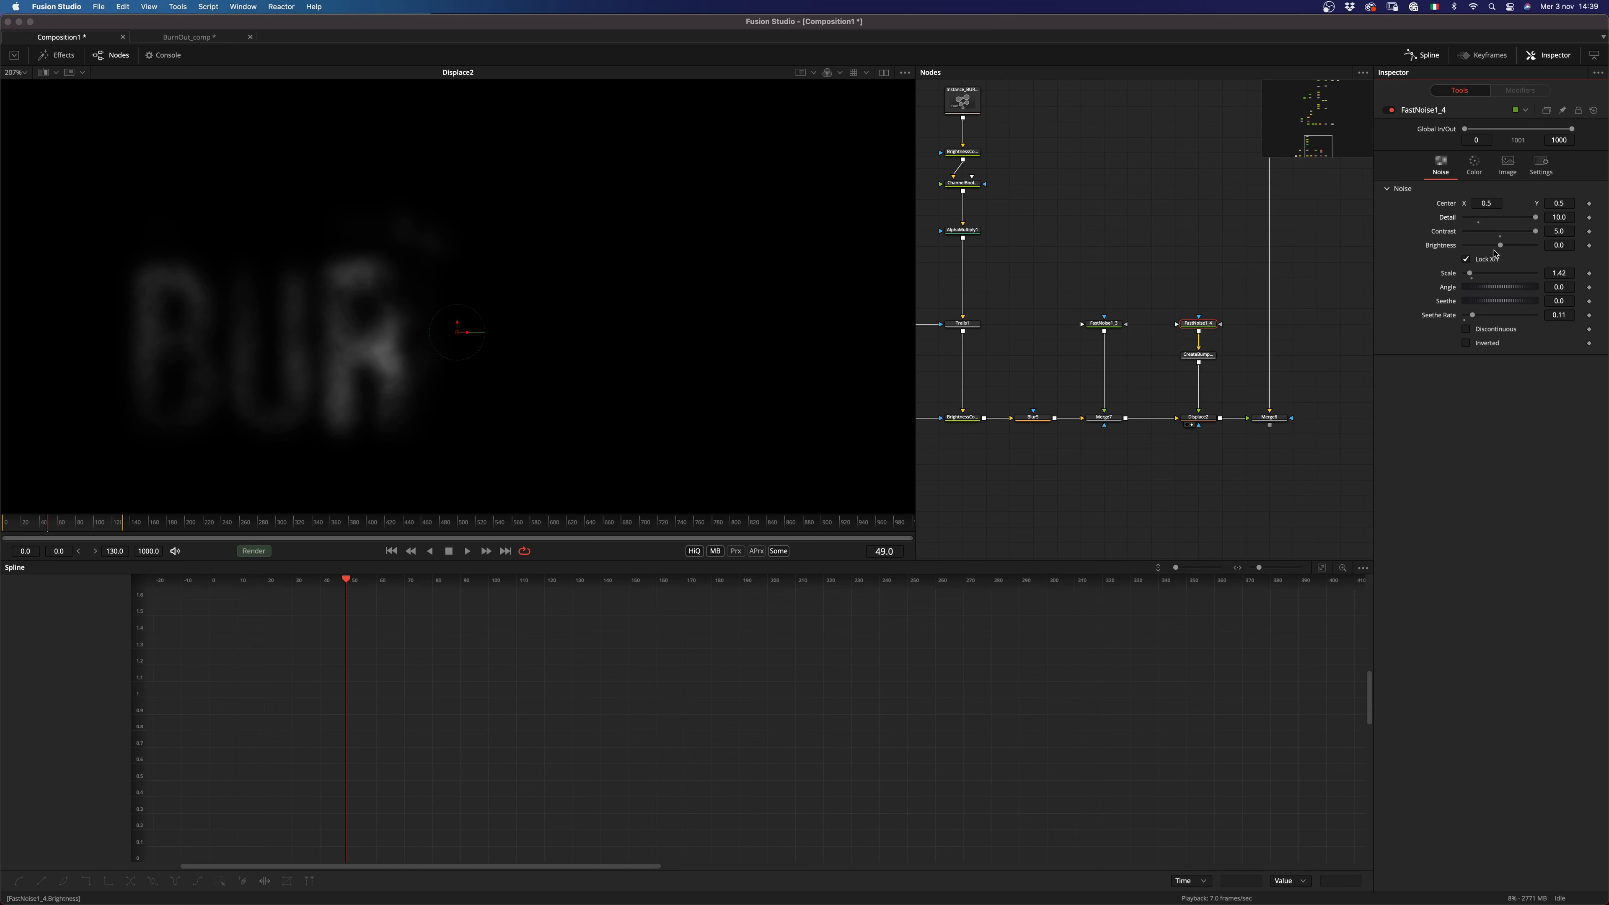
left_click_drag(1475, 277, 1482, 277)
left_click(389, 554)
key("space")
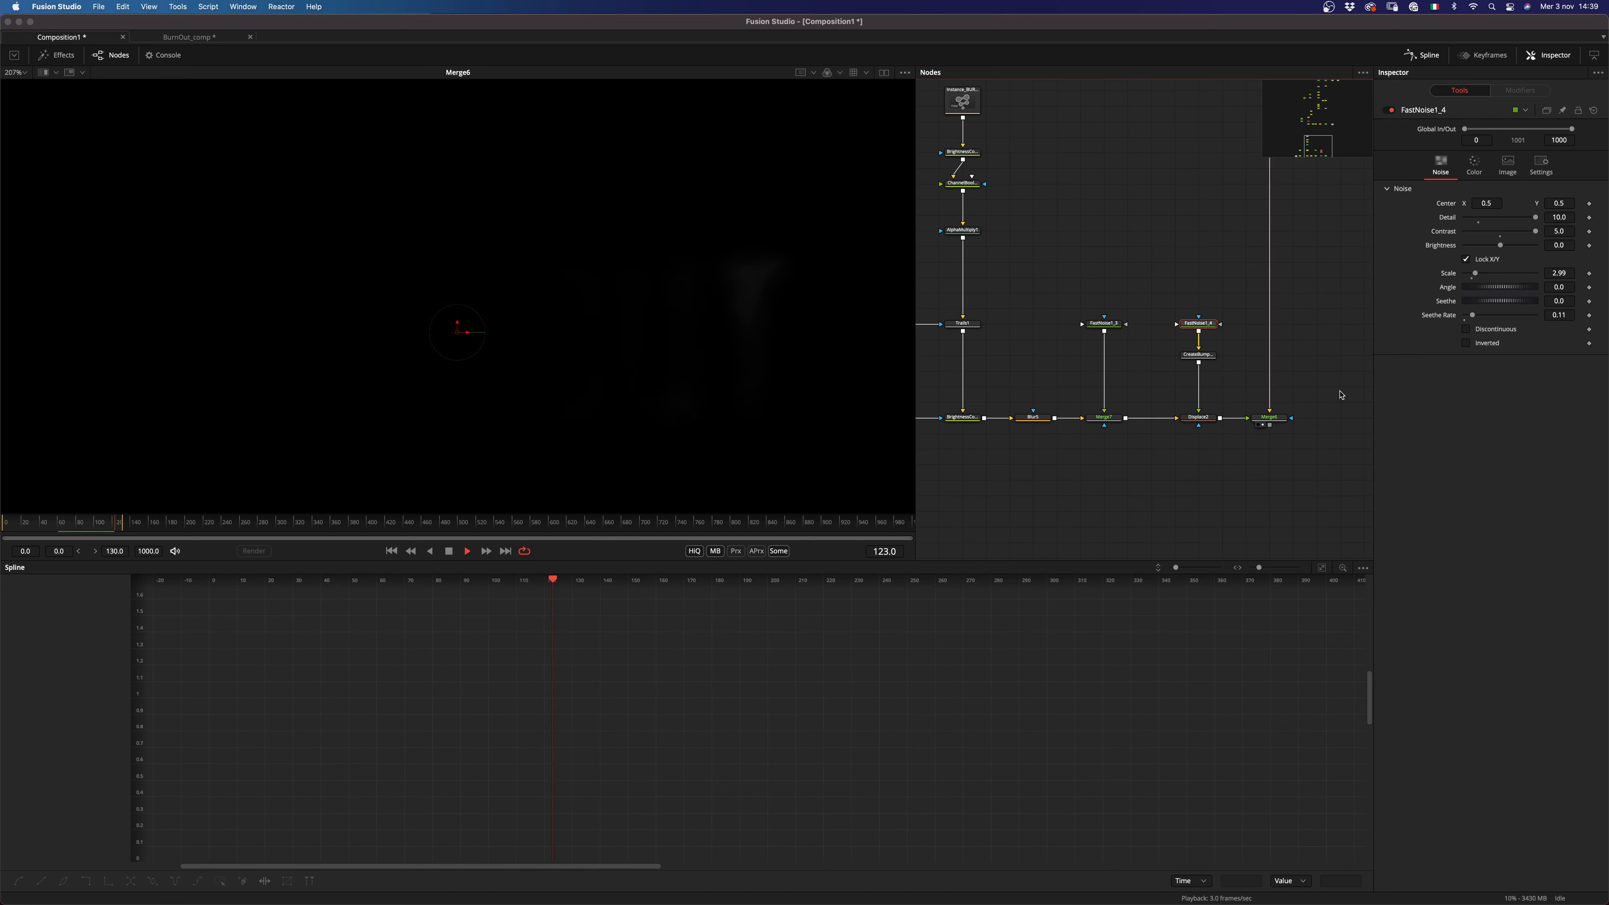
Step: Display Merge6 during playback, stop it, and reduce the merge's Blend to about 0.36
left_click(1270, 417)
key("1")
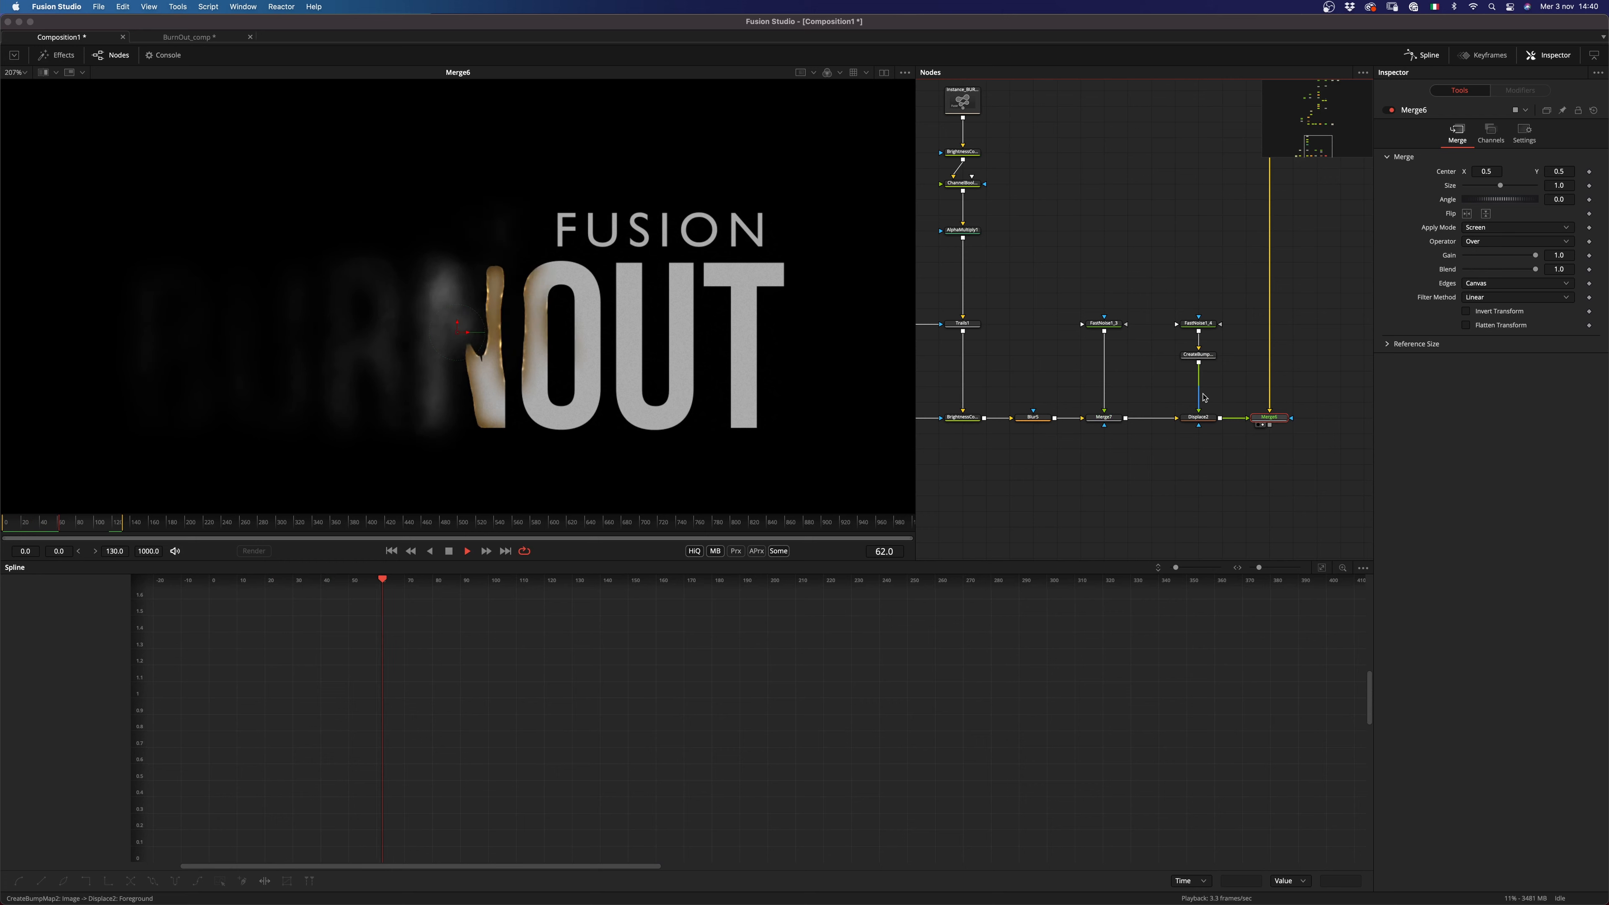
key("space")
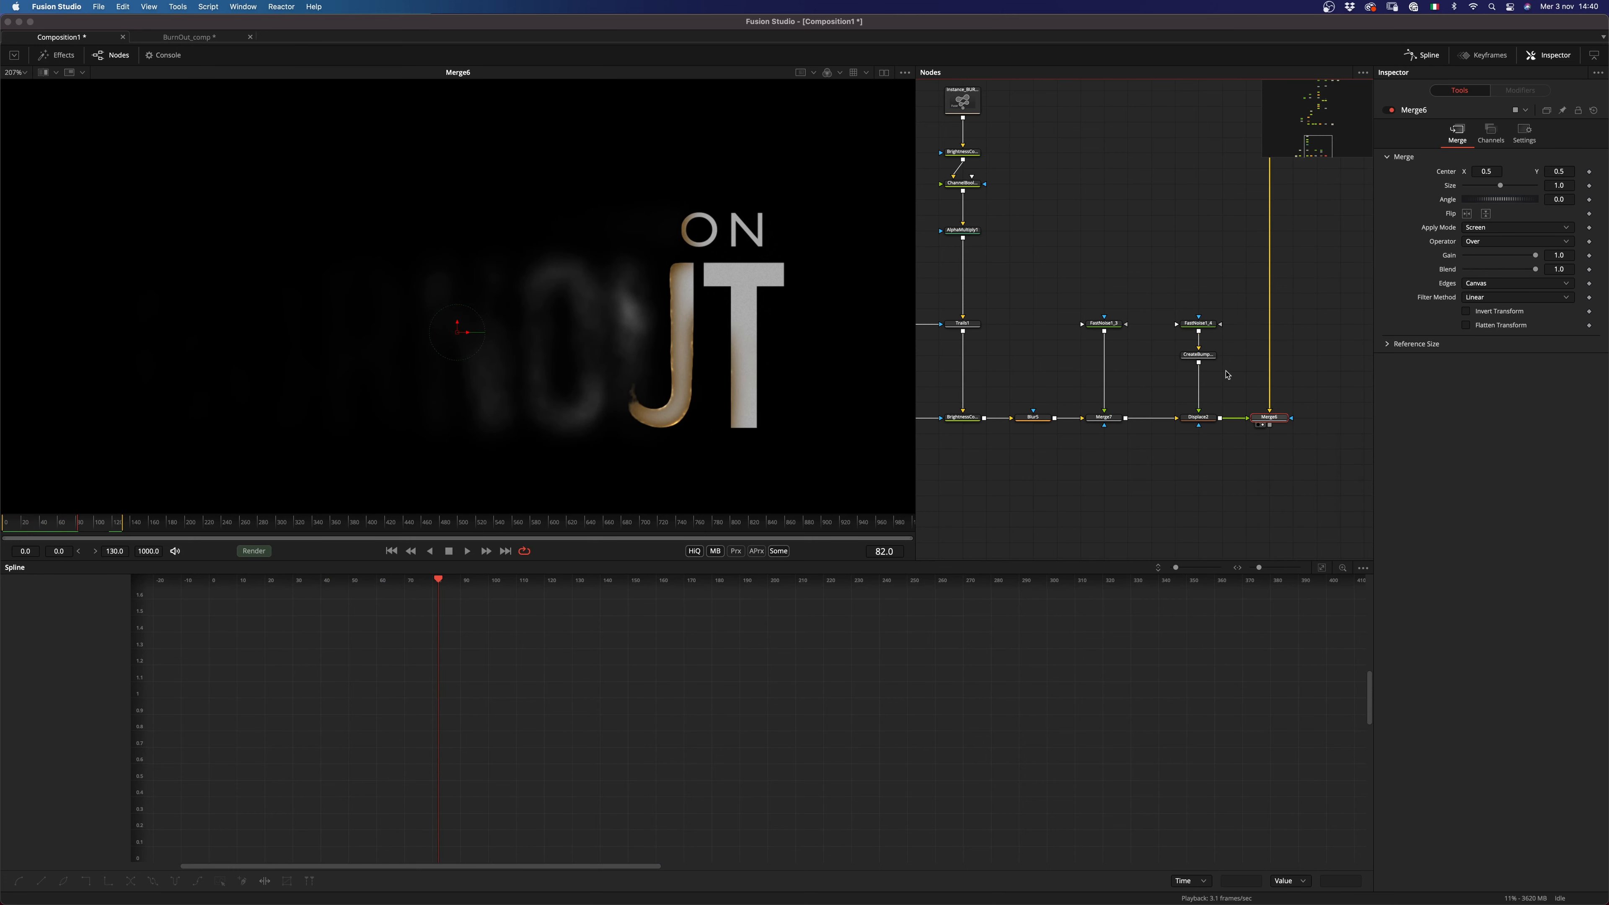
left_click_drag(1536, 272, 1509, 270)
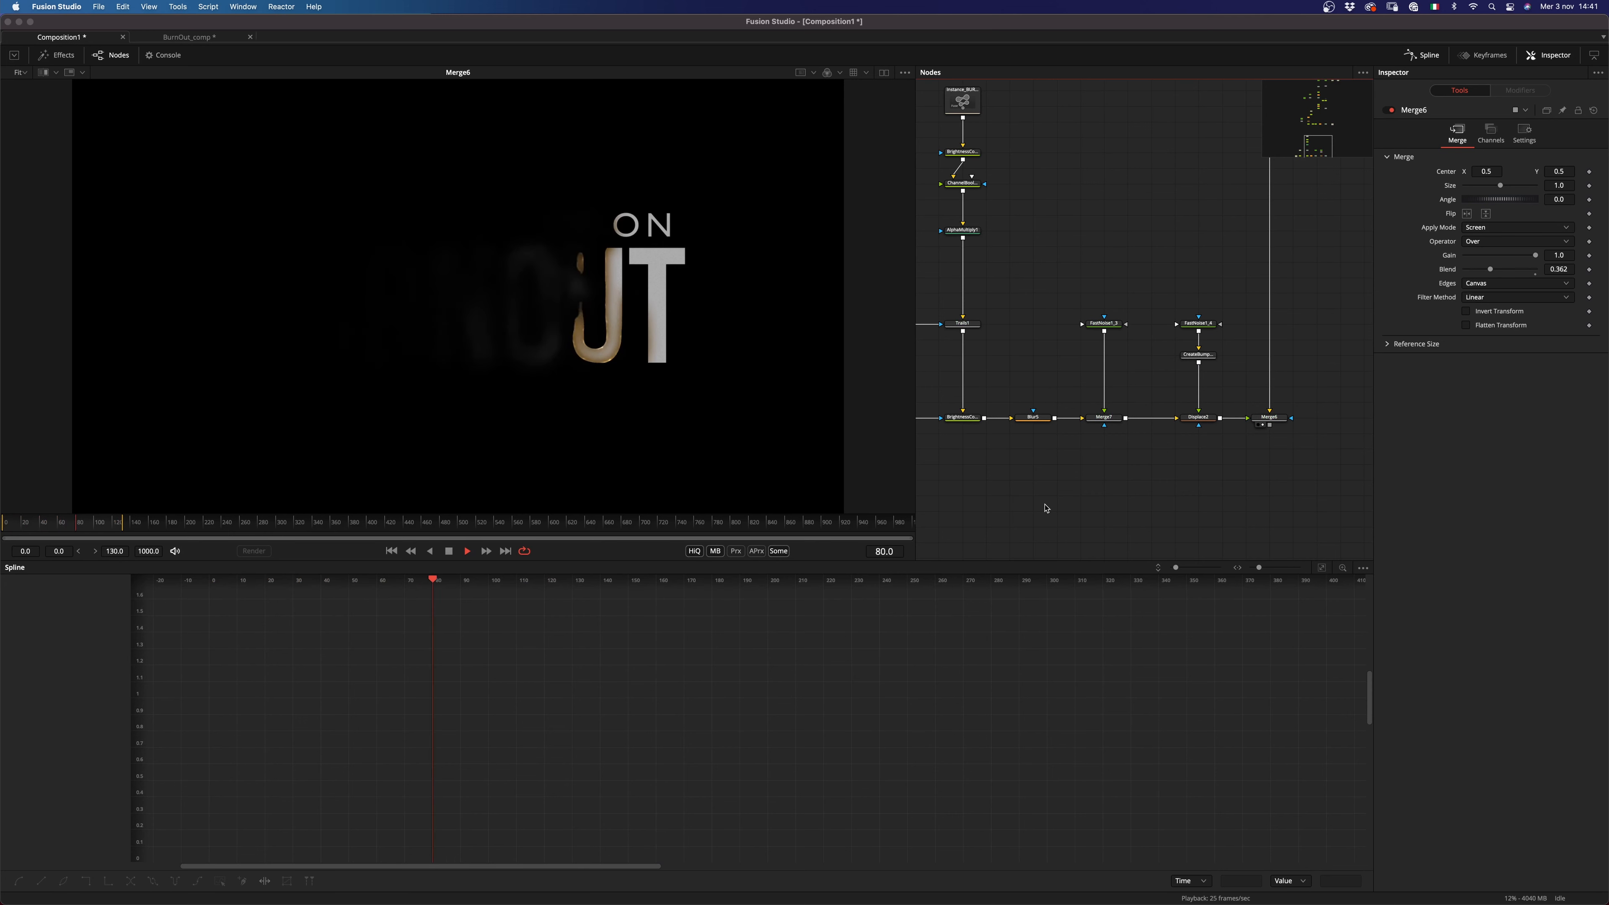
Step: Set Trails1's Gain to 0.95 and replay the animation from the first frame
left_click(449, 550)
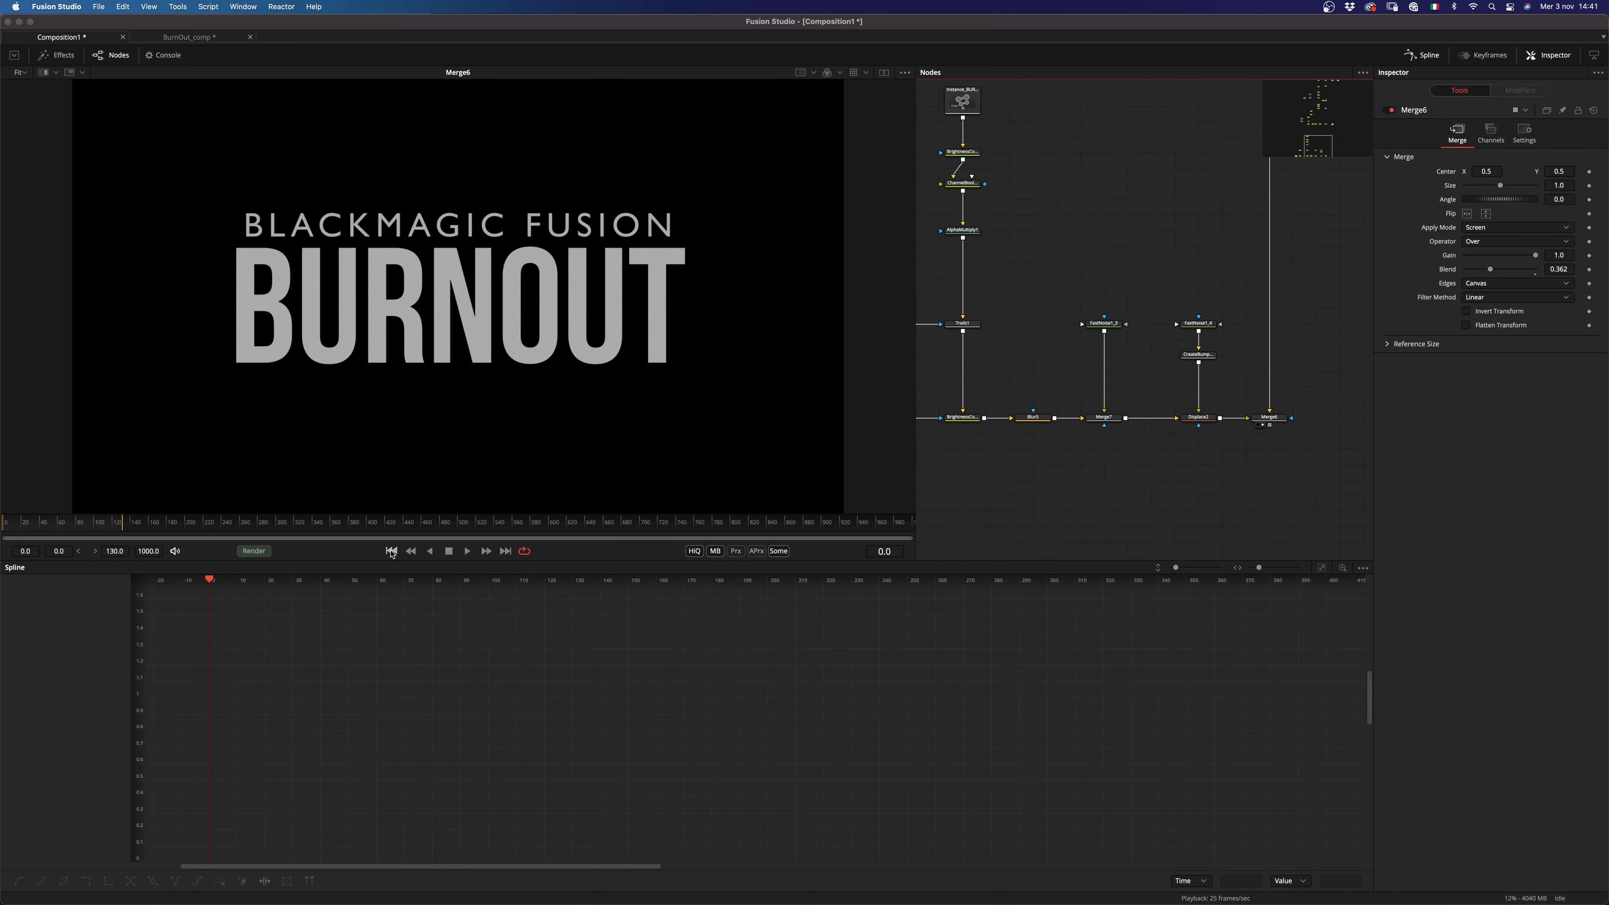
left_click_drag(1045, 300, 1118, 417)
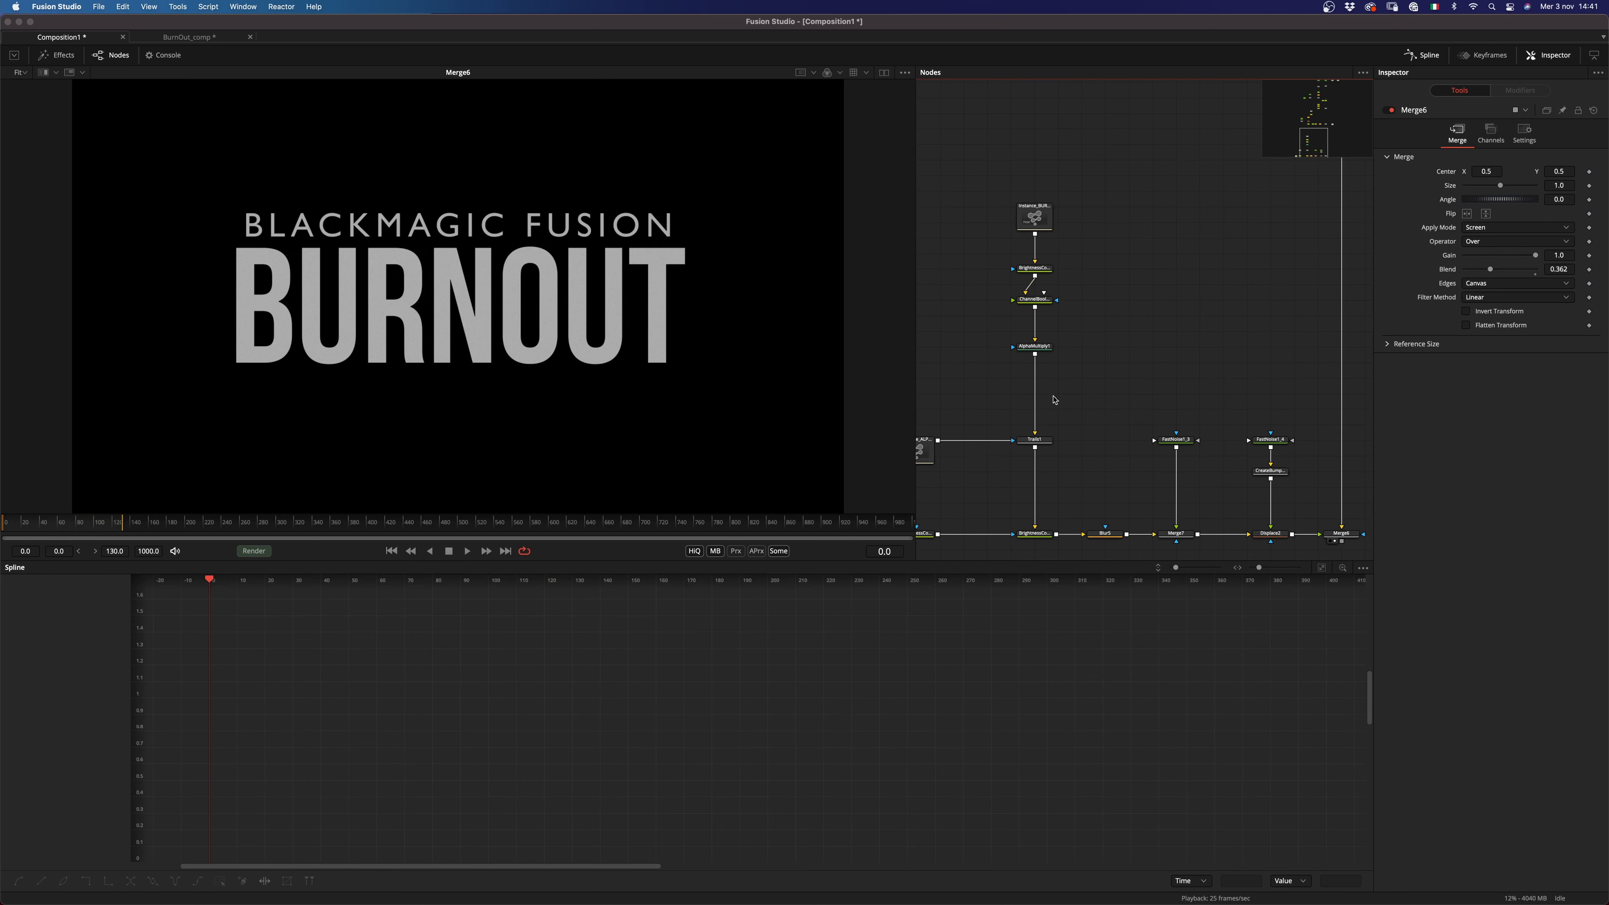
scroll(1087, 327, "up", 2)
left_click(1029, 455)
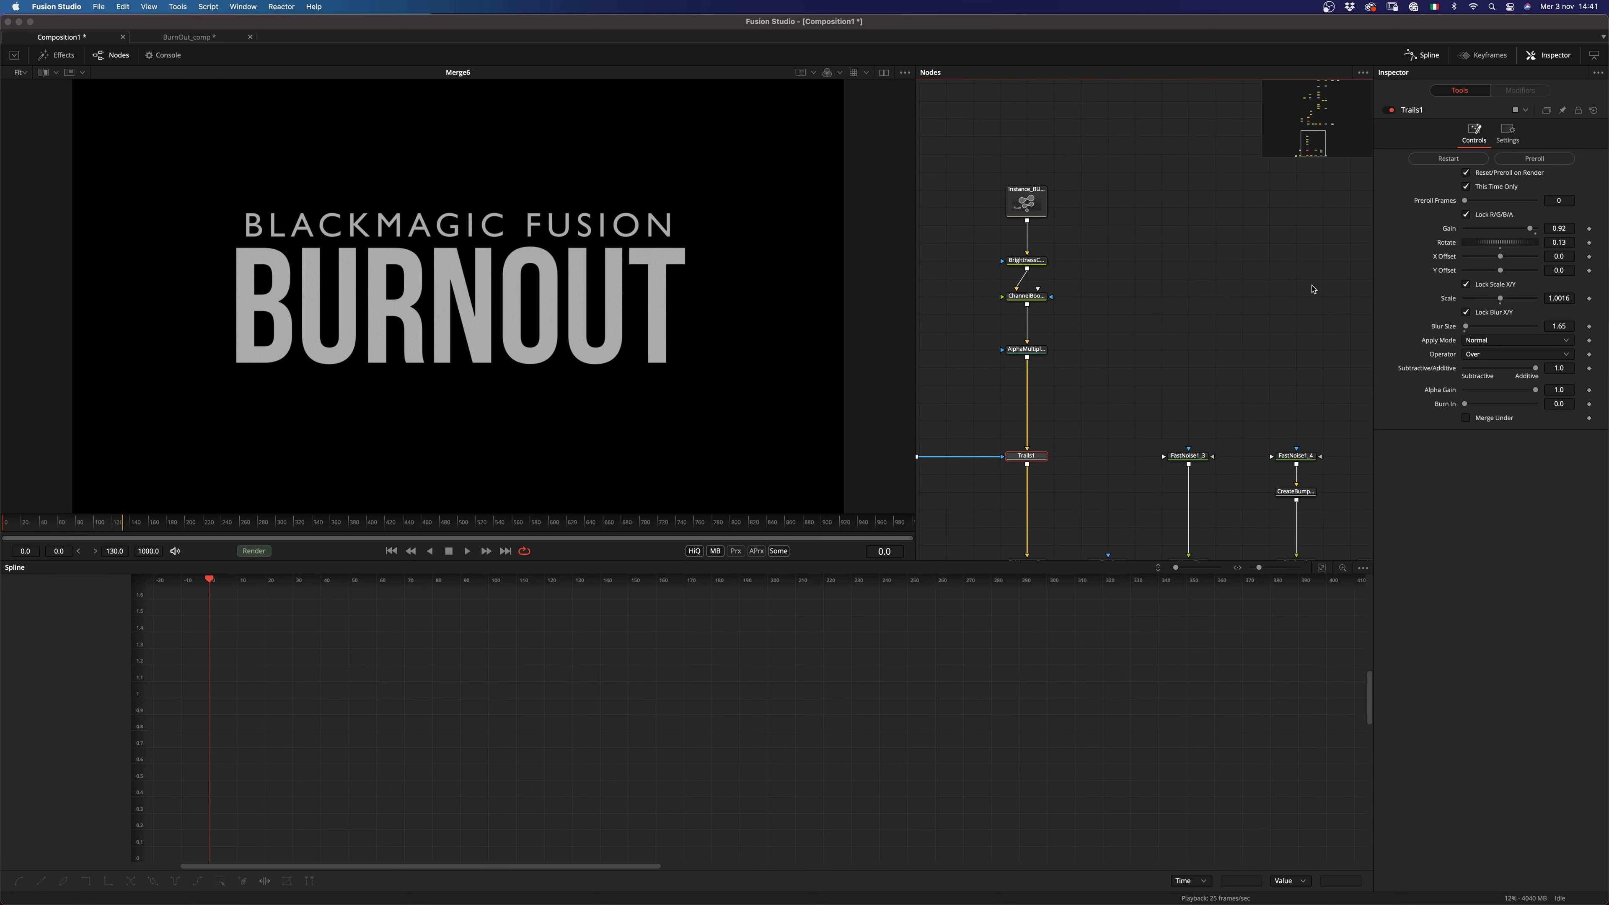
left_click(1567, 229)
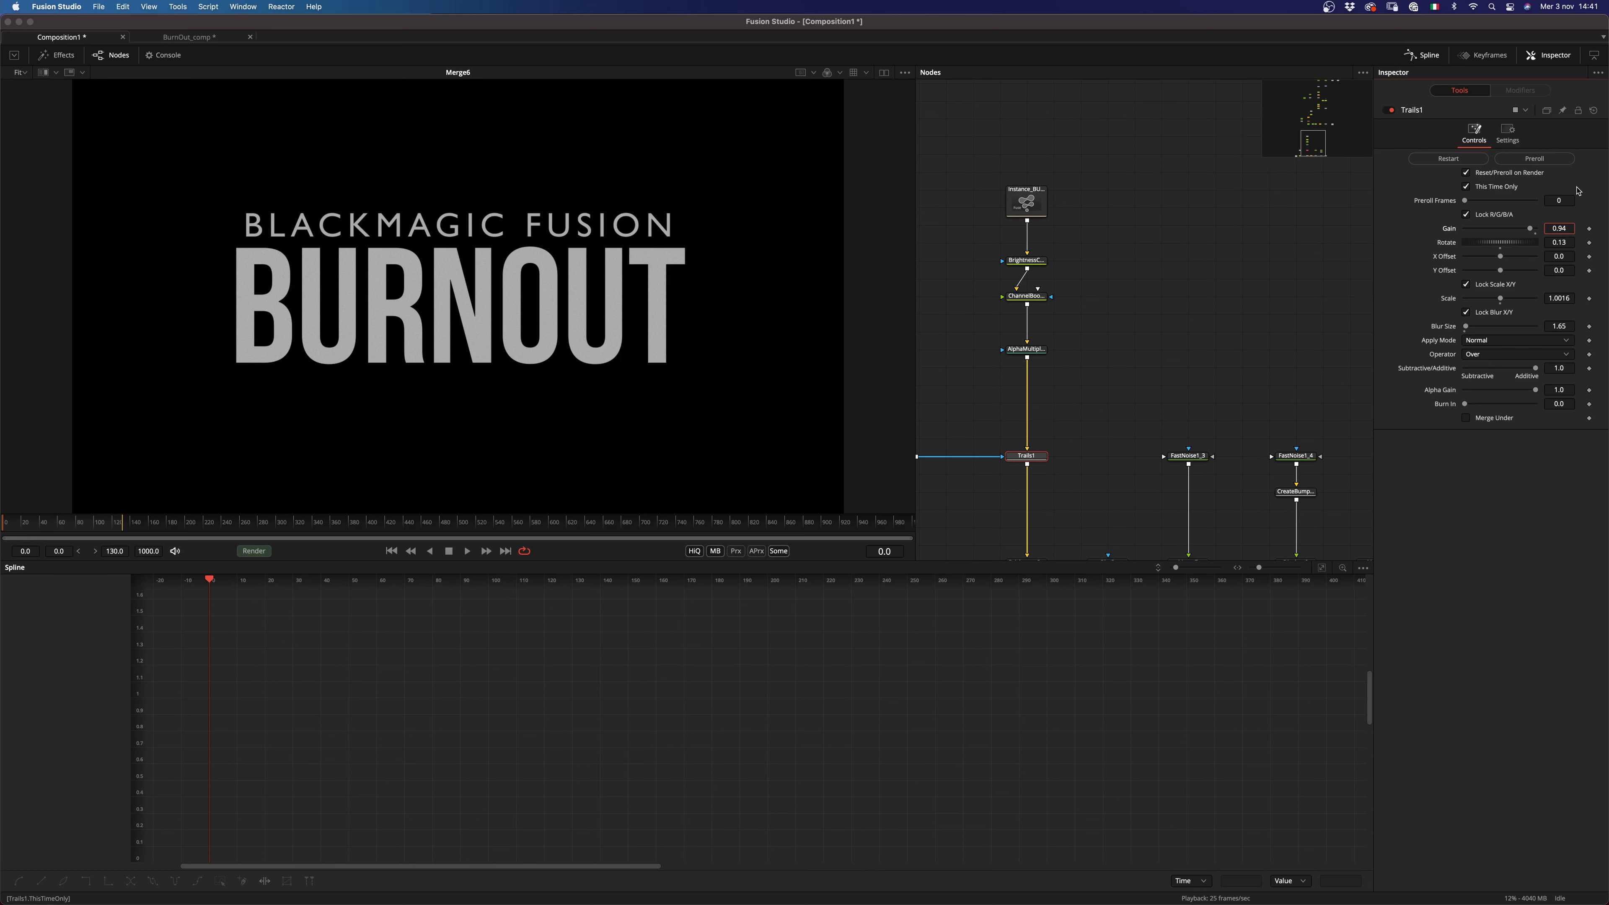
key("Return")
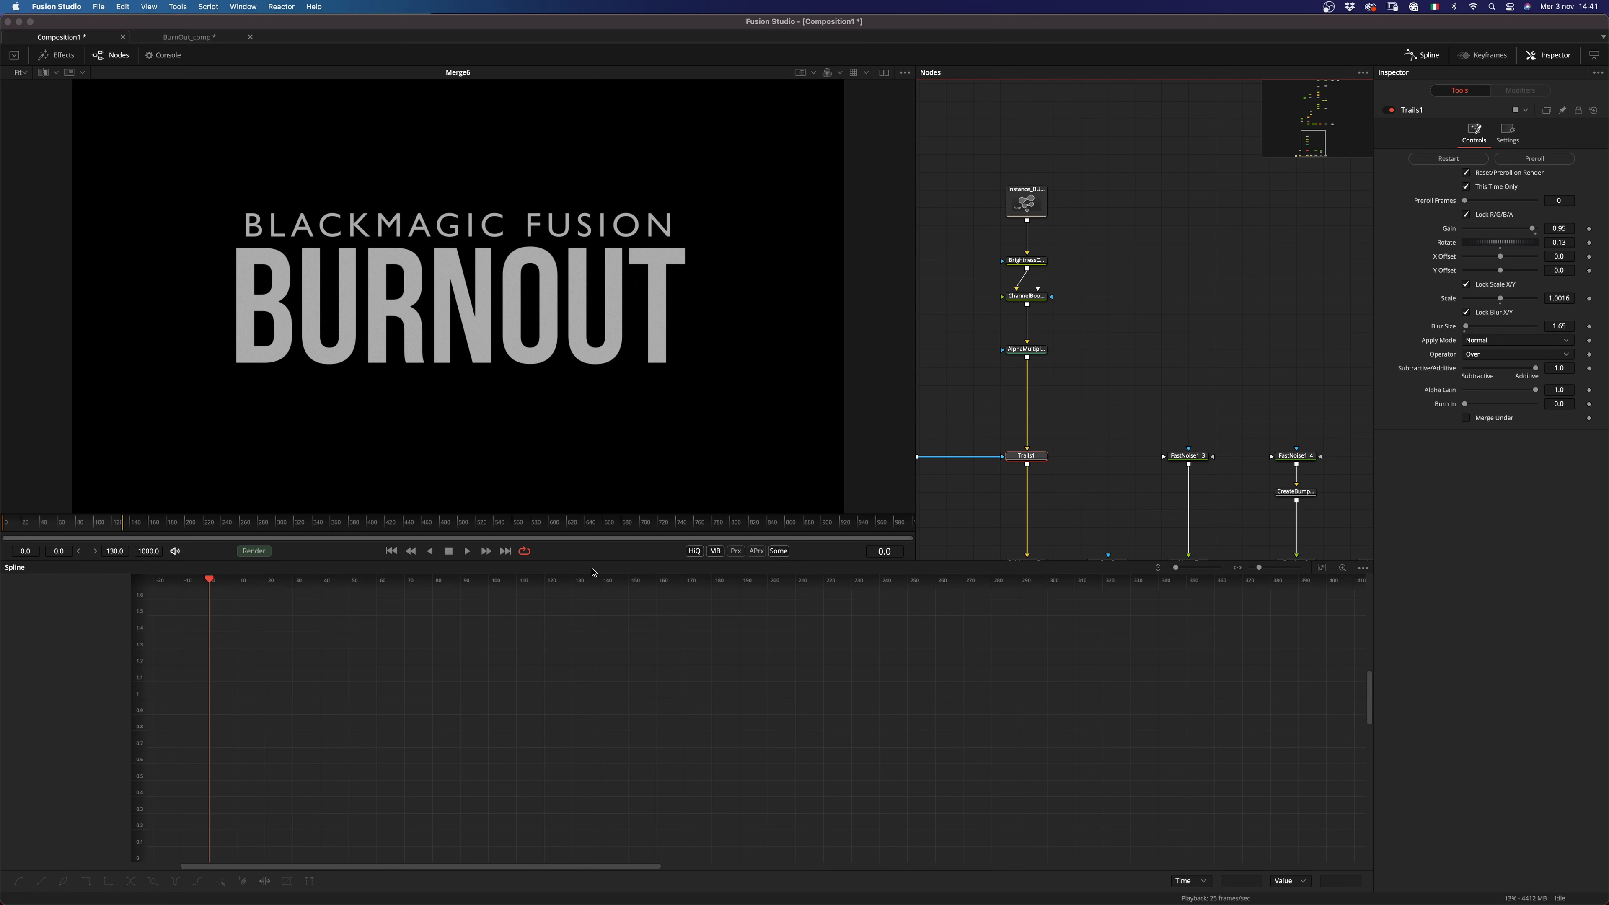
left_click(1200, 355)
key("space")
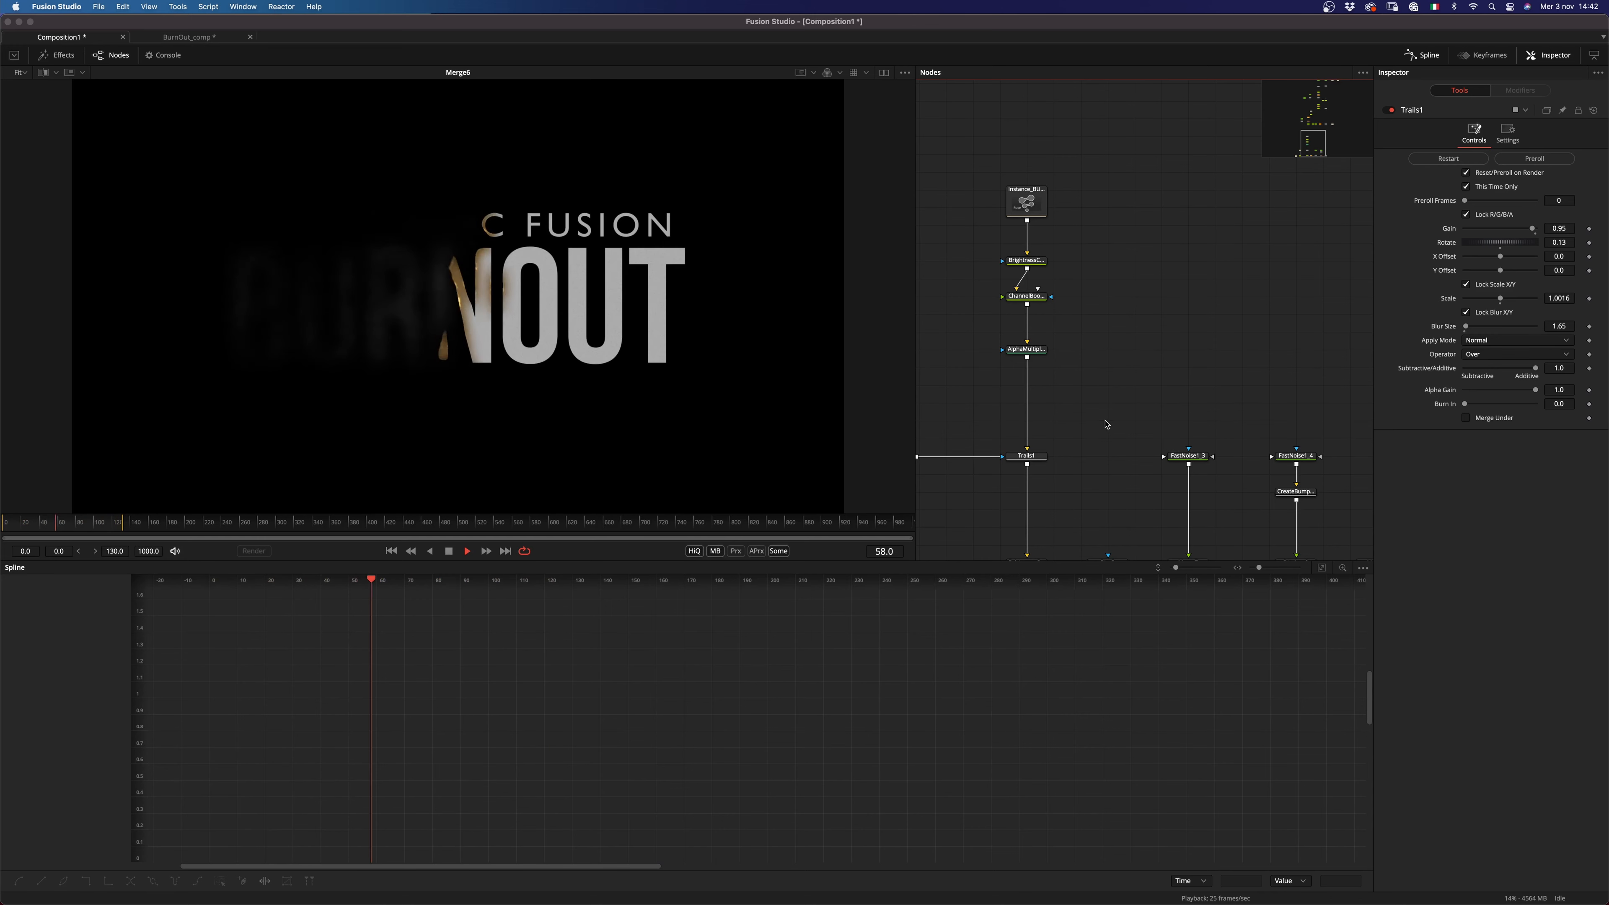
key("space")
Step: Select the whole smoke trail branch ending in Merge6 and move it further down the node flow to free space
scroll(1149, 309, "down", 8)
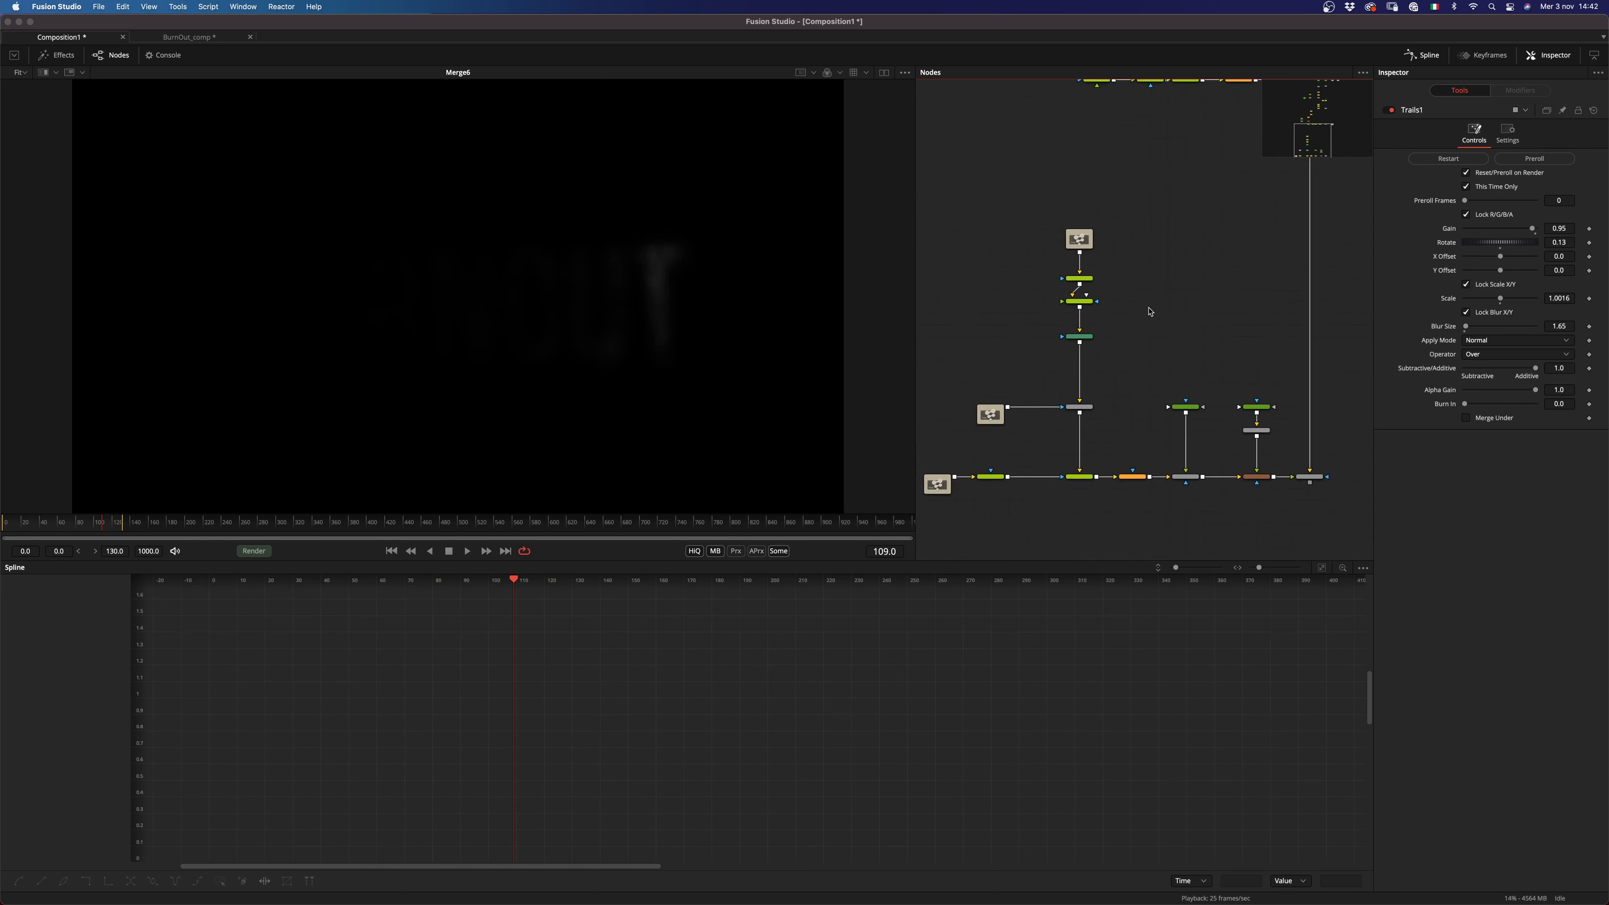
scroll(1135, 328, "up", 6)
scroll(1232, 355, "up", 8)
left_click_drag(1194, 349, 1211, 219)
left_click(1247, 287)
scroll(1272, 320, "down", 15)
scroll(1192, 367, "down", 6)
left_click_drag(948, 439, 1261, 169)
scroll(1245, 328, "down", 3)
left_click_drag(1245, 328, 1246, 545)
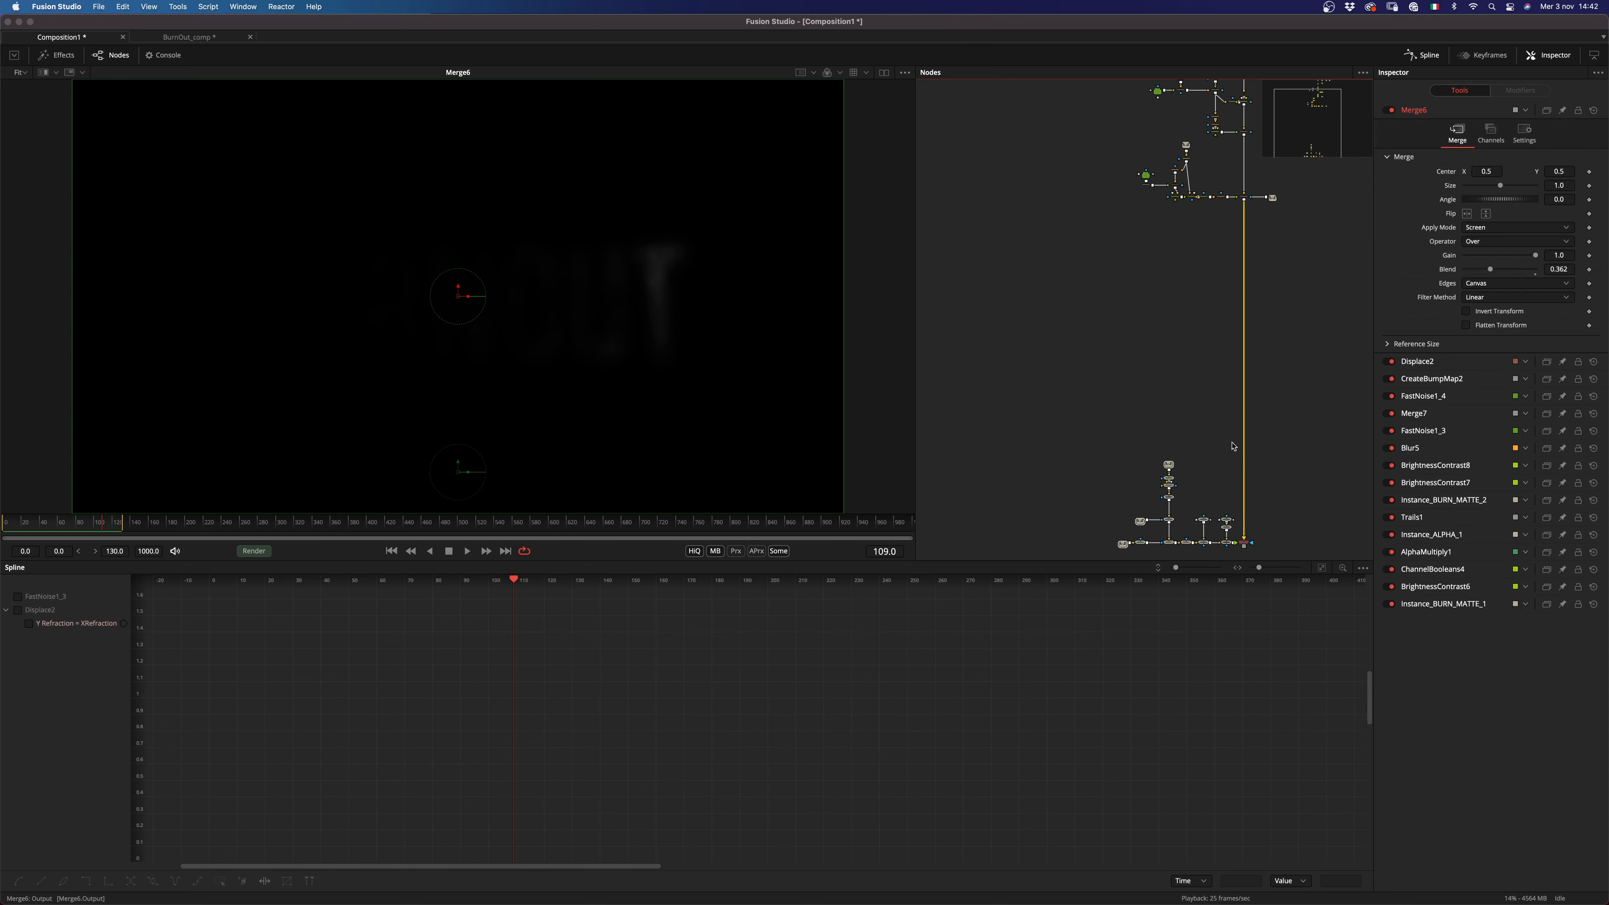
Step: Paste another instance of the BURN_MATTE node in the freed area and display it in the viewer
scroll(1182, 284, "up", 3)
left_click(1116, 311)
left_click_drag(1182, 284, 836, 301)
key("super+shift+v")
scroll(1113, 330, "up", 3)
left_click_drag(1080, 294, 1101, 253)
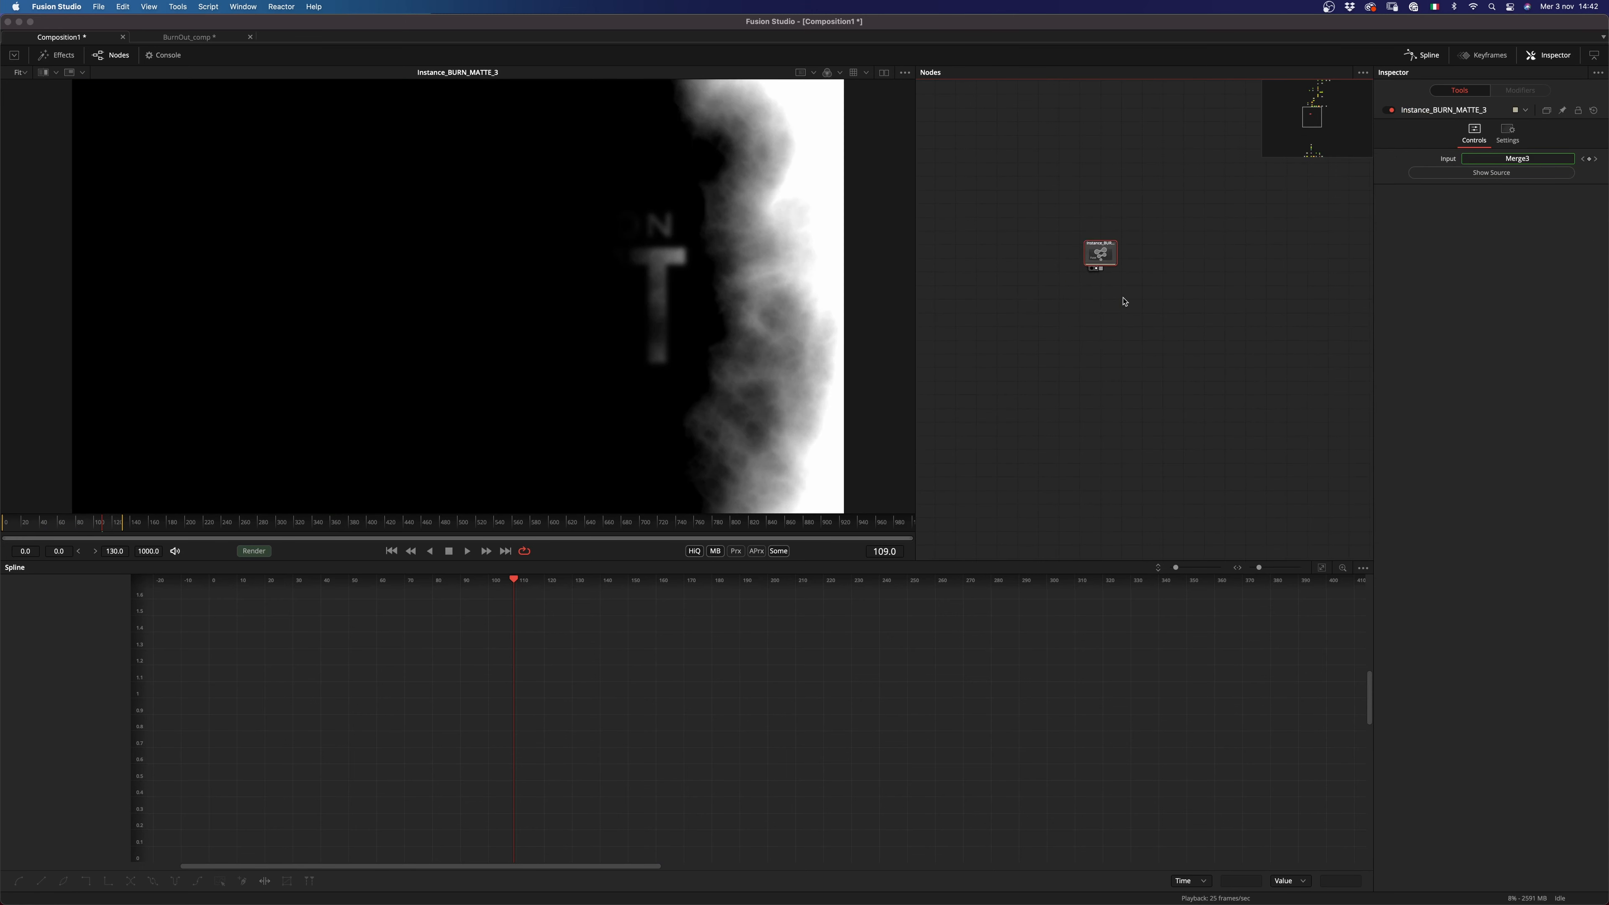
Step: Add a BrightnessContrast after the new matte instance, display it, and set Low to about 0.46 and High to about 0.54
key("shift+space")
type("bright")
key("Return")
left_click_drag(1465, 260, 1506, 259)
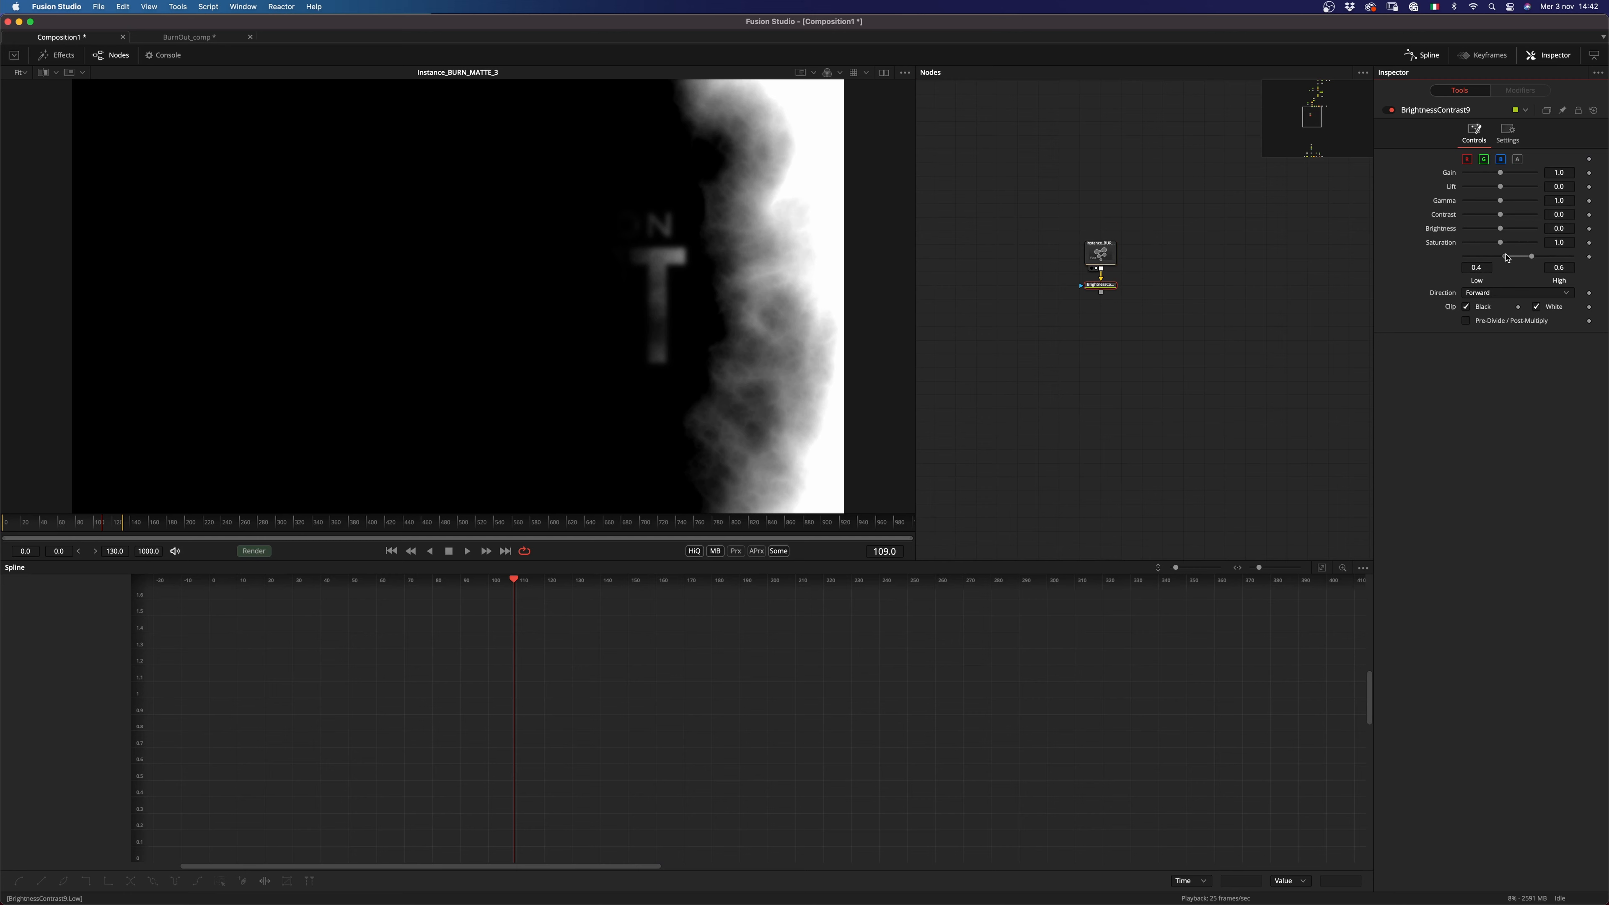
left_click(1100, 291)
left_click_drag(62, 524, 47, 526)
left_click_drag(1515, 258, 1513, 261)
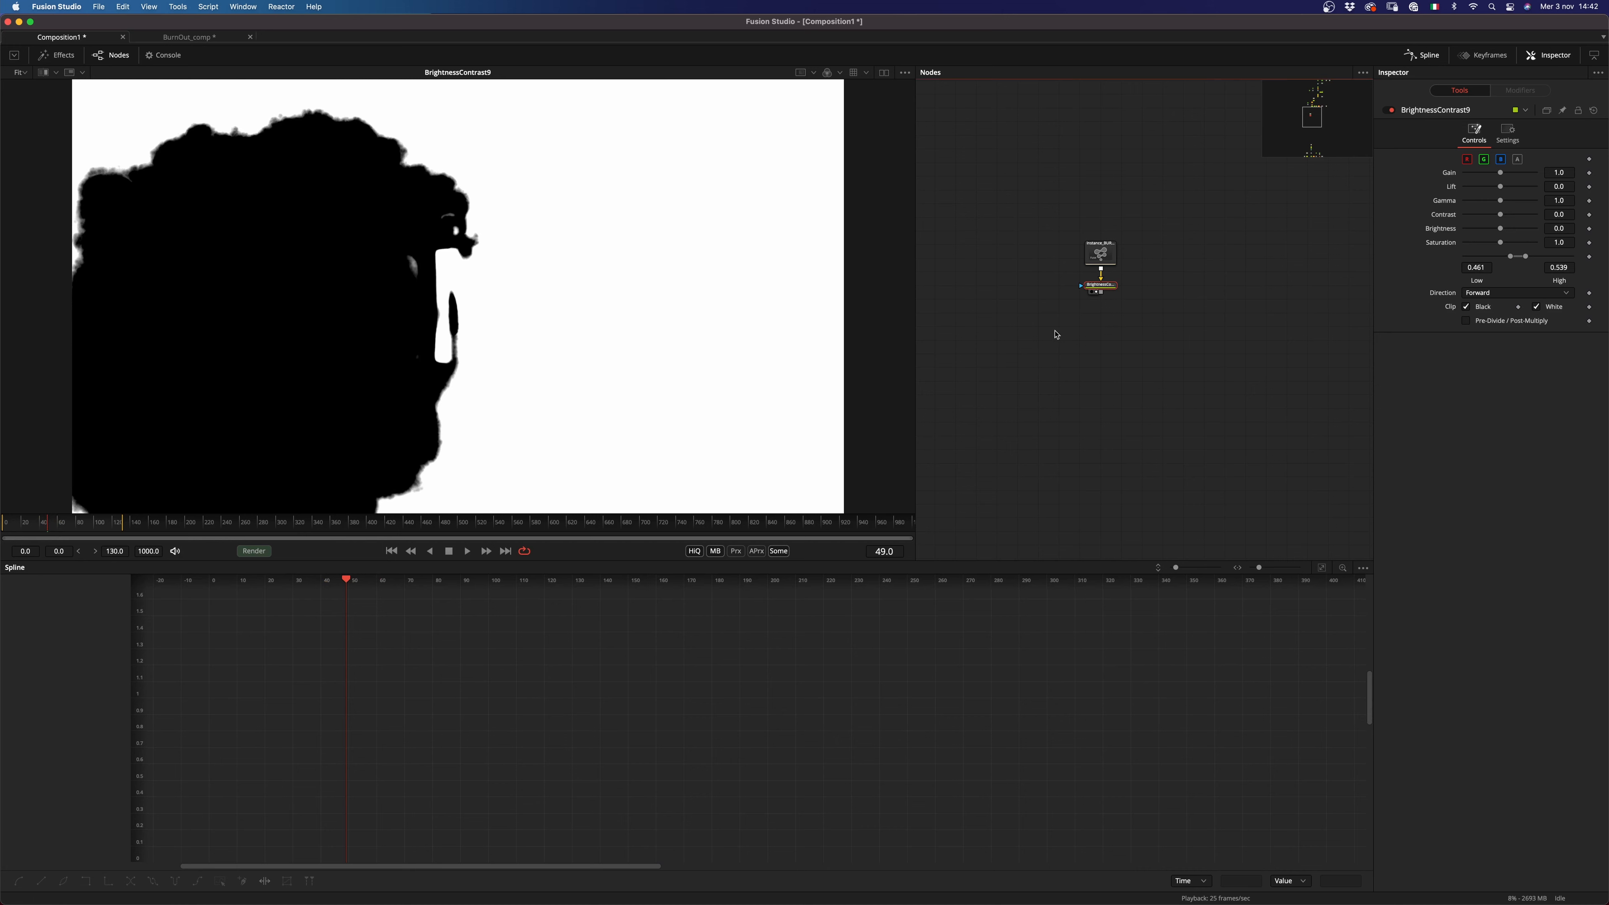
Step: Copy ChannelBooleans4 and AlphaMultiply1 from the smoke trail branch and paste them after BrightnessContrast9
scroll(1102, 343, "down", 5)
scroll(1089, 343, "up", 6)
left_click_drag(1149, 298, 1079, 378)
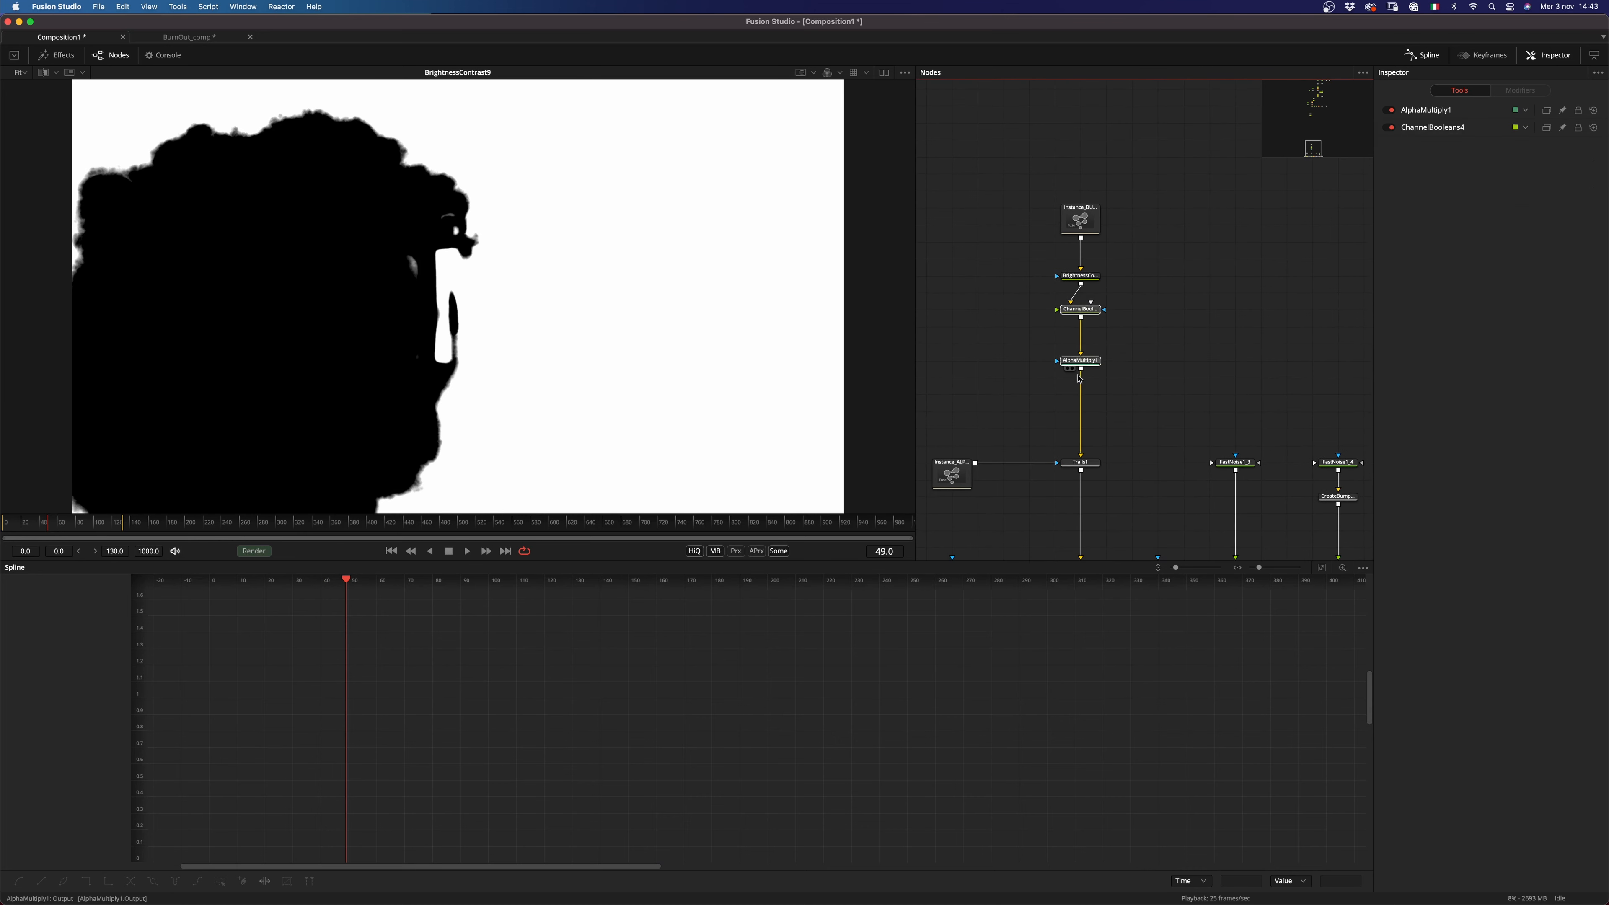
scroll(1134, 393, "up", 10)
left_click_drag(1311, 137, 1308, 120)
scroll(1139, 315, "up", 2)
left_click_drag(1211, 213, 1137, 284)
left_click(1139, 316)
key("super+v")
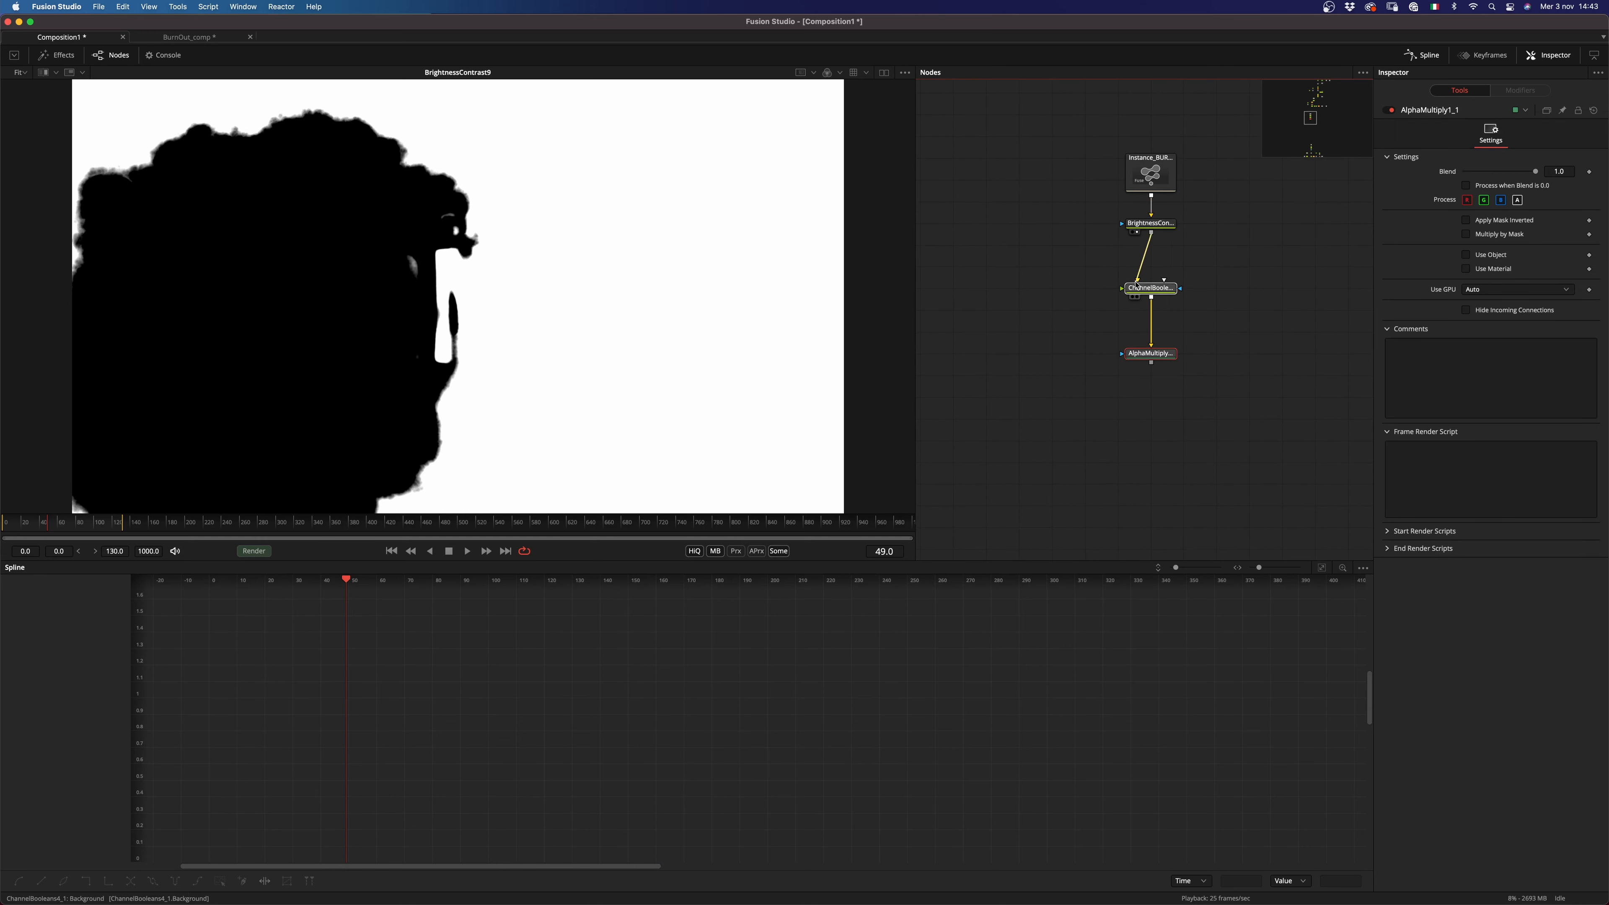
Step: Feed BrightnessContrast9 into the ChannelBooleans copy's foreground input and preview AlphaMultiply1_1 from the first frame
left_click_drag(1152, 355, 682, 402)
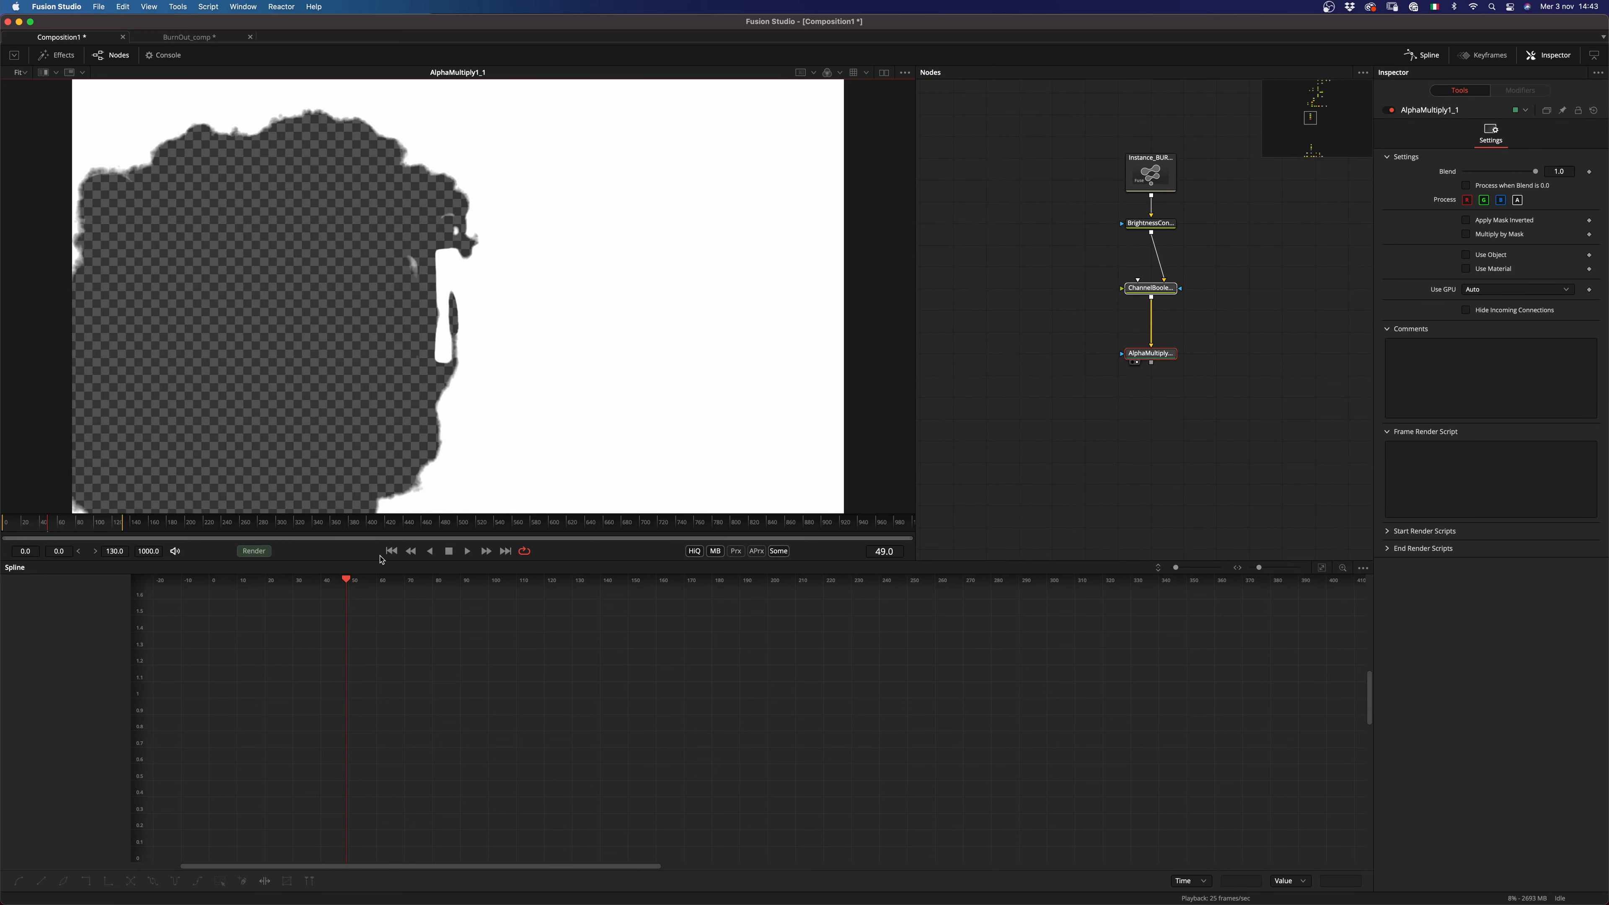
left_click(391, 551)
key("space")
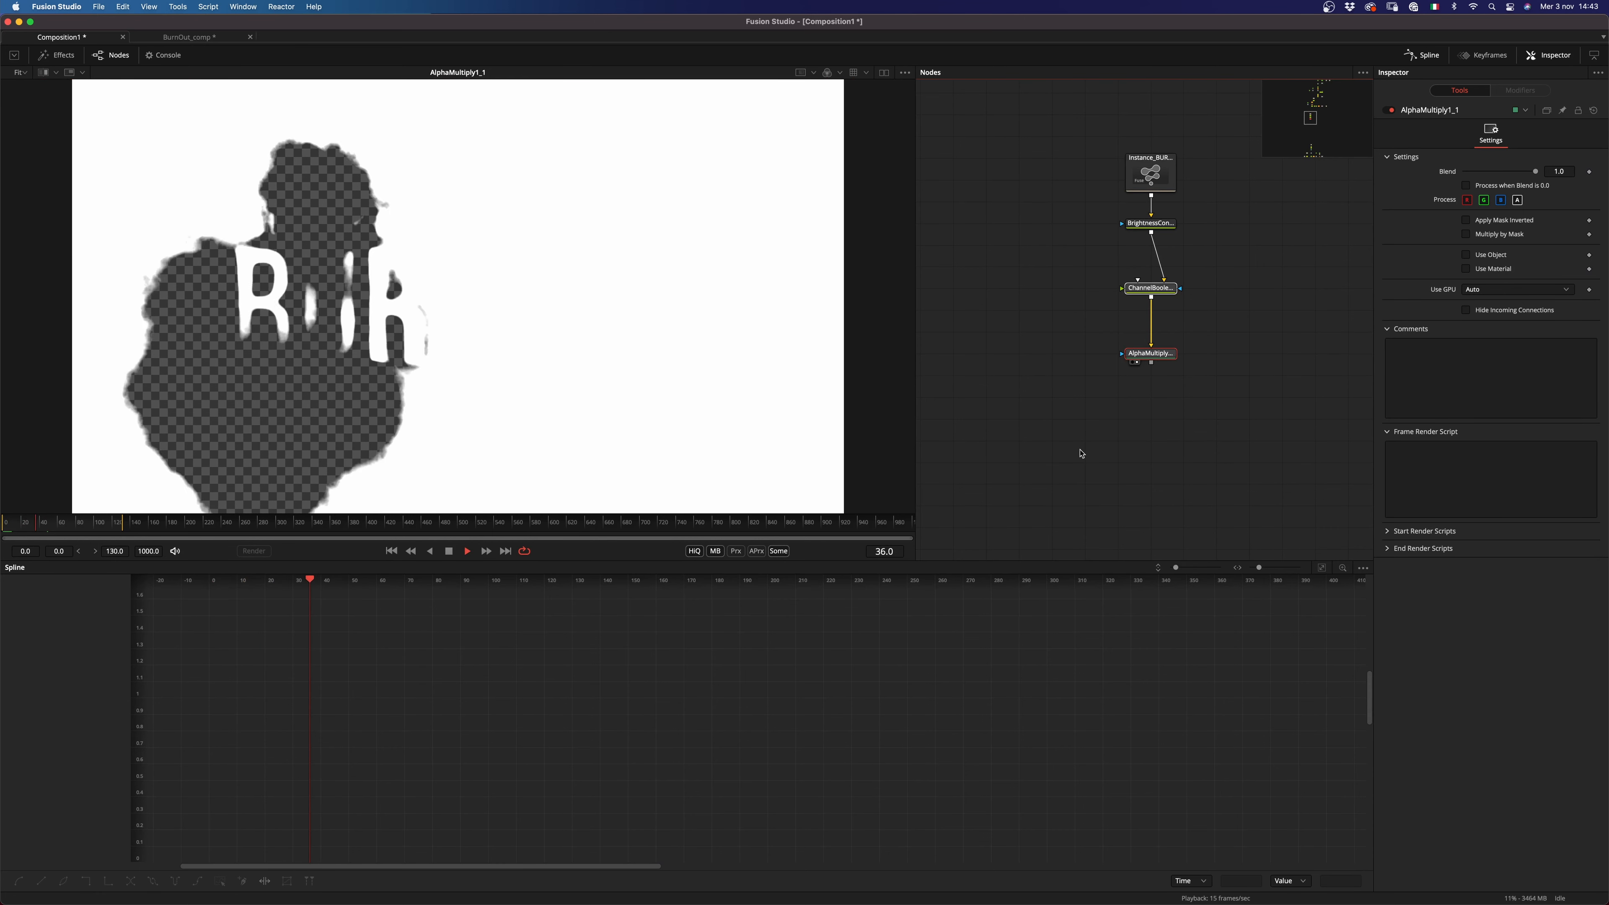
key("space")
Step: Add a Trails node after AlphaMultiply1_1 and display it in the viewer
left_click_drag(1153, 365, 1034, 316)
key("shift+space")
type("trai")
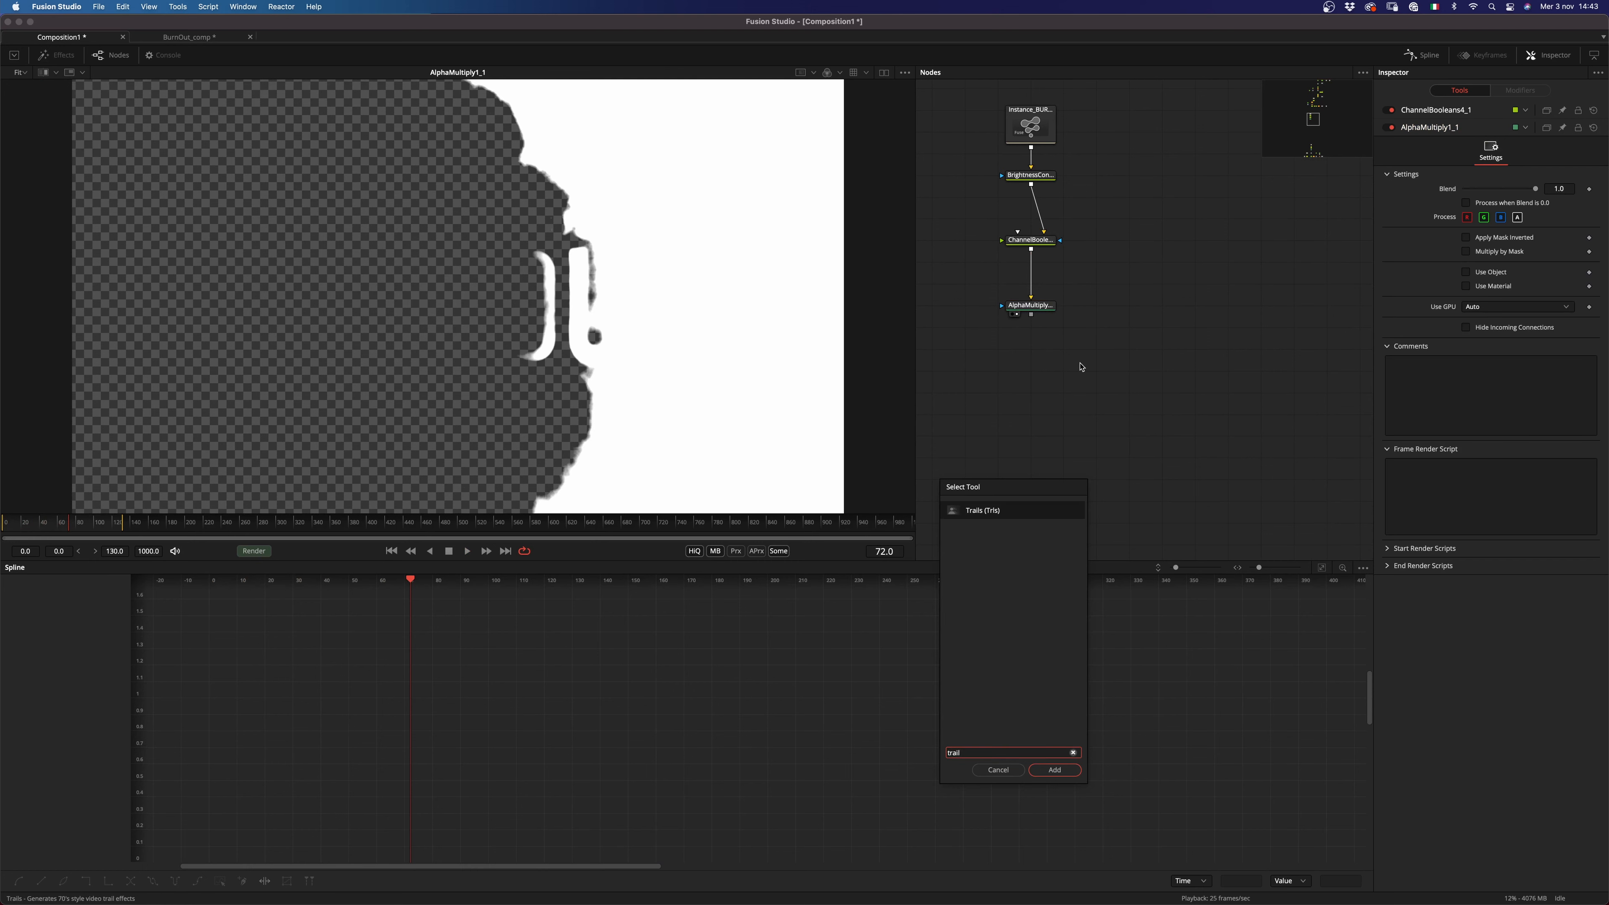
type("l")
key("Return")
left_click_drag(1077, 369, 546, 396)
Step: Set Trails2's Gain to 0.96 and Blur Size to about 1.26, then play the animation from the first frame
left_click(392, 552)
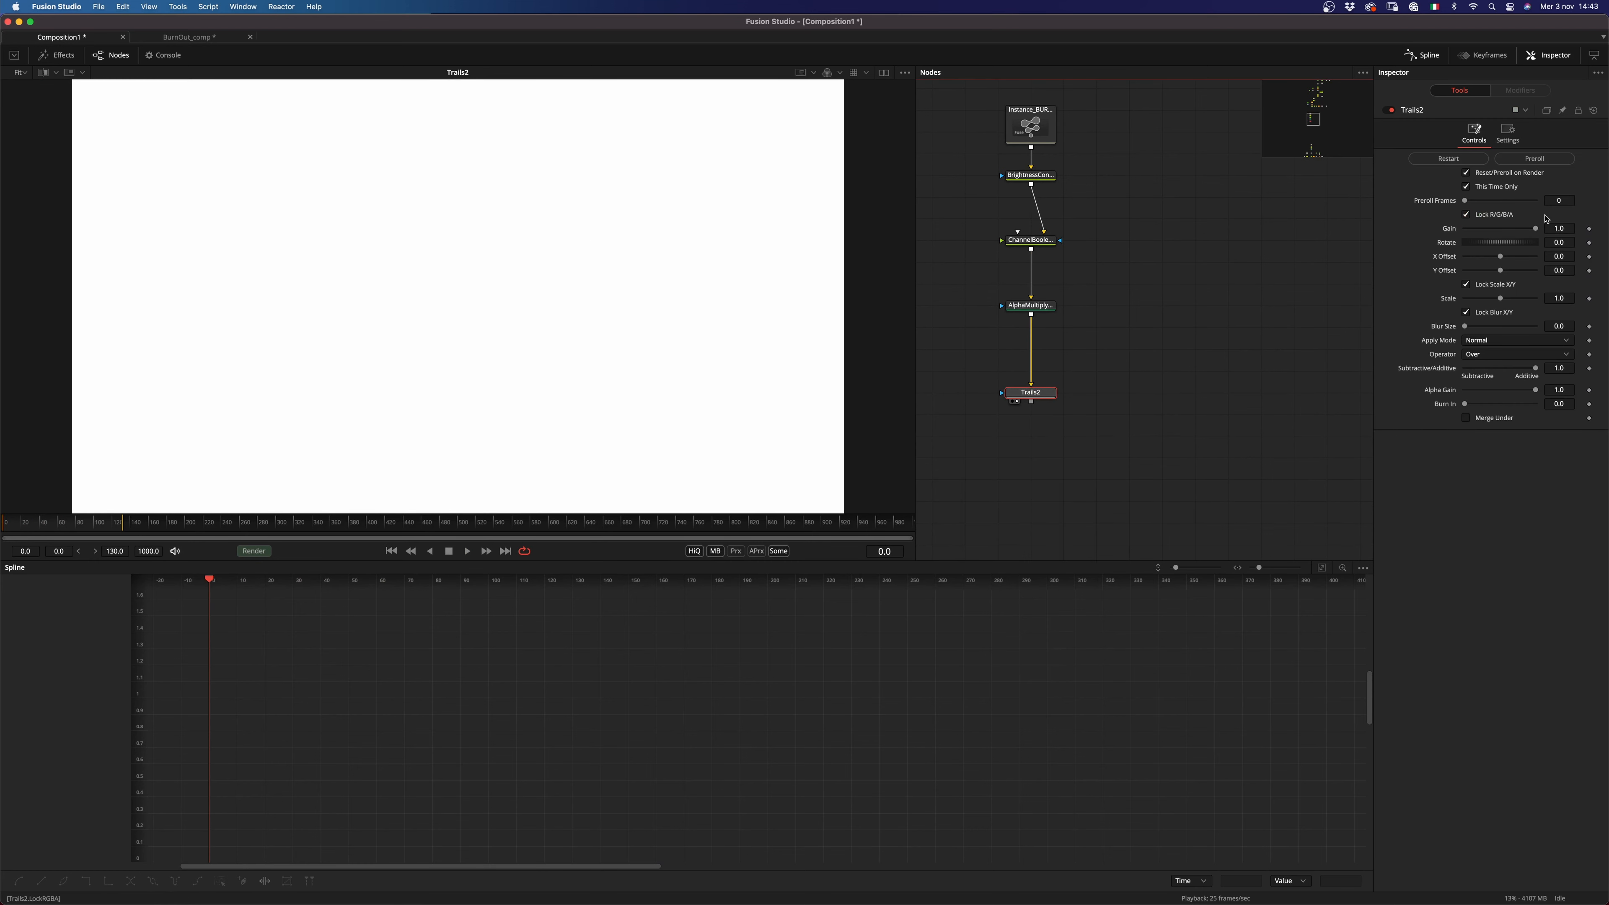
left_click(1569, 227)
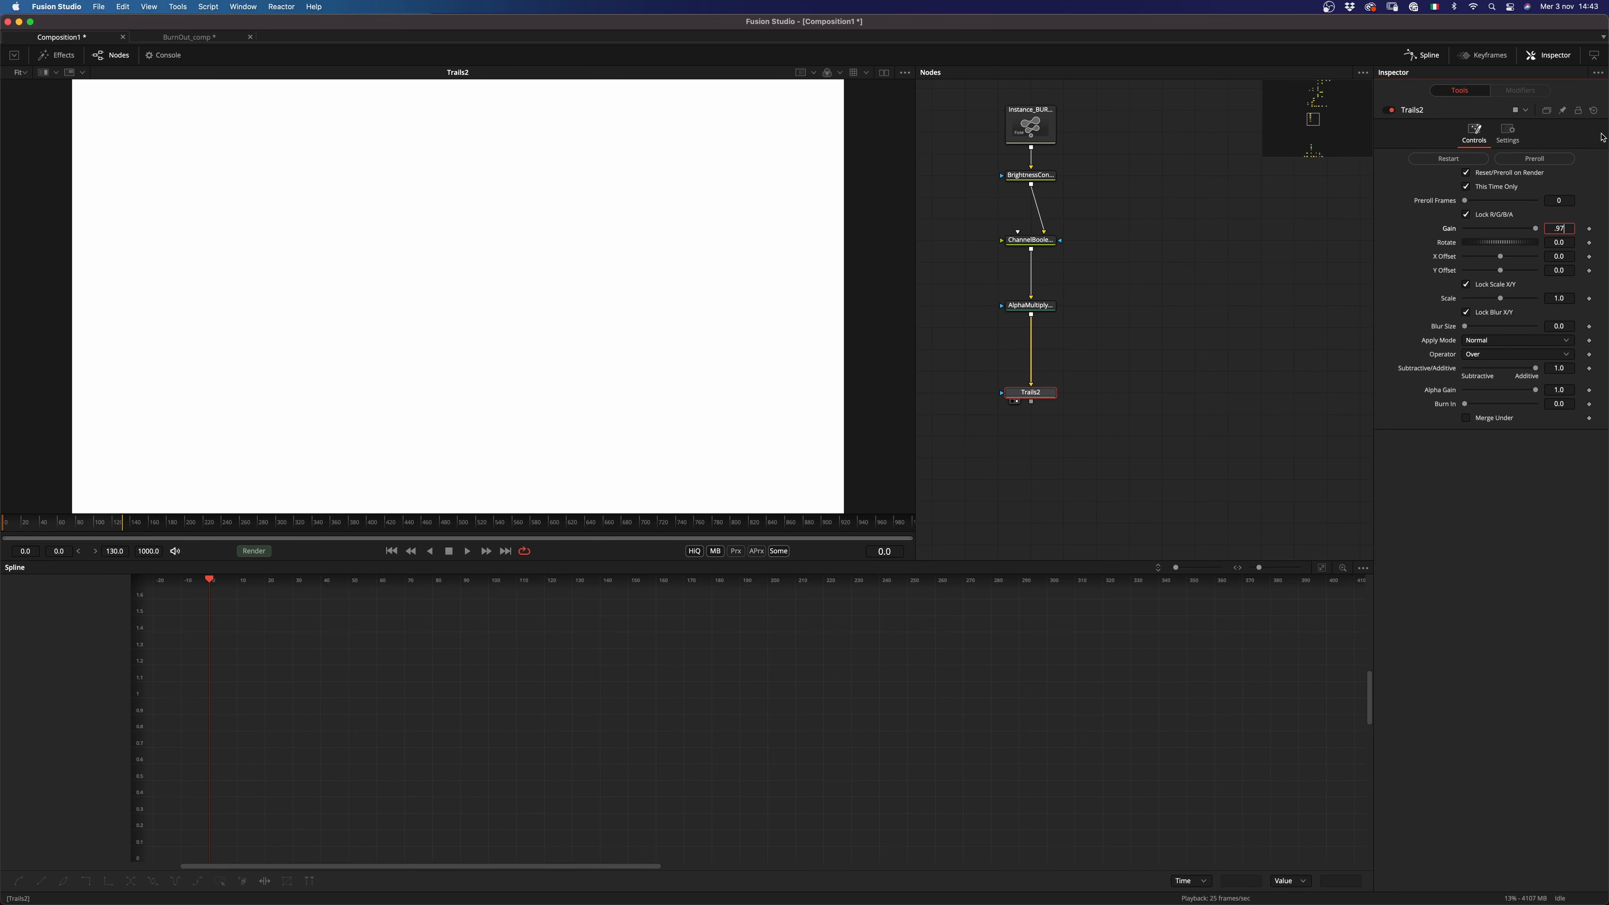
type(".96")
key("Return")
left_click_drag(1468, 329, 1473, 329)
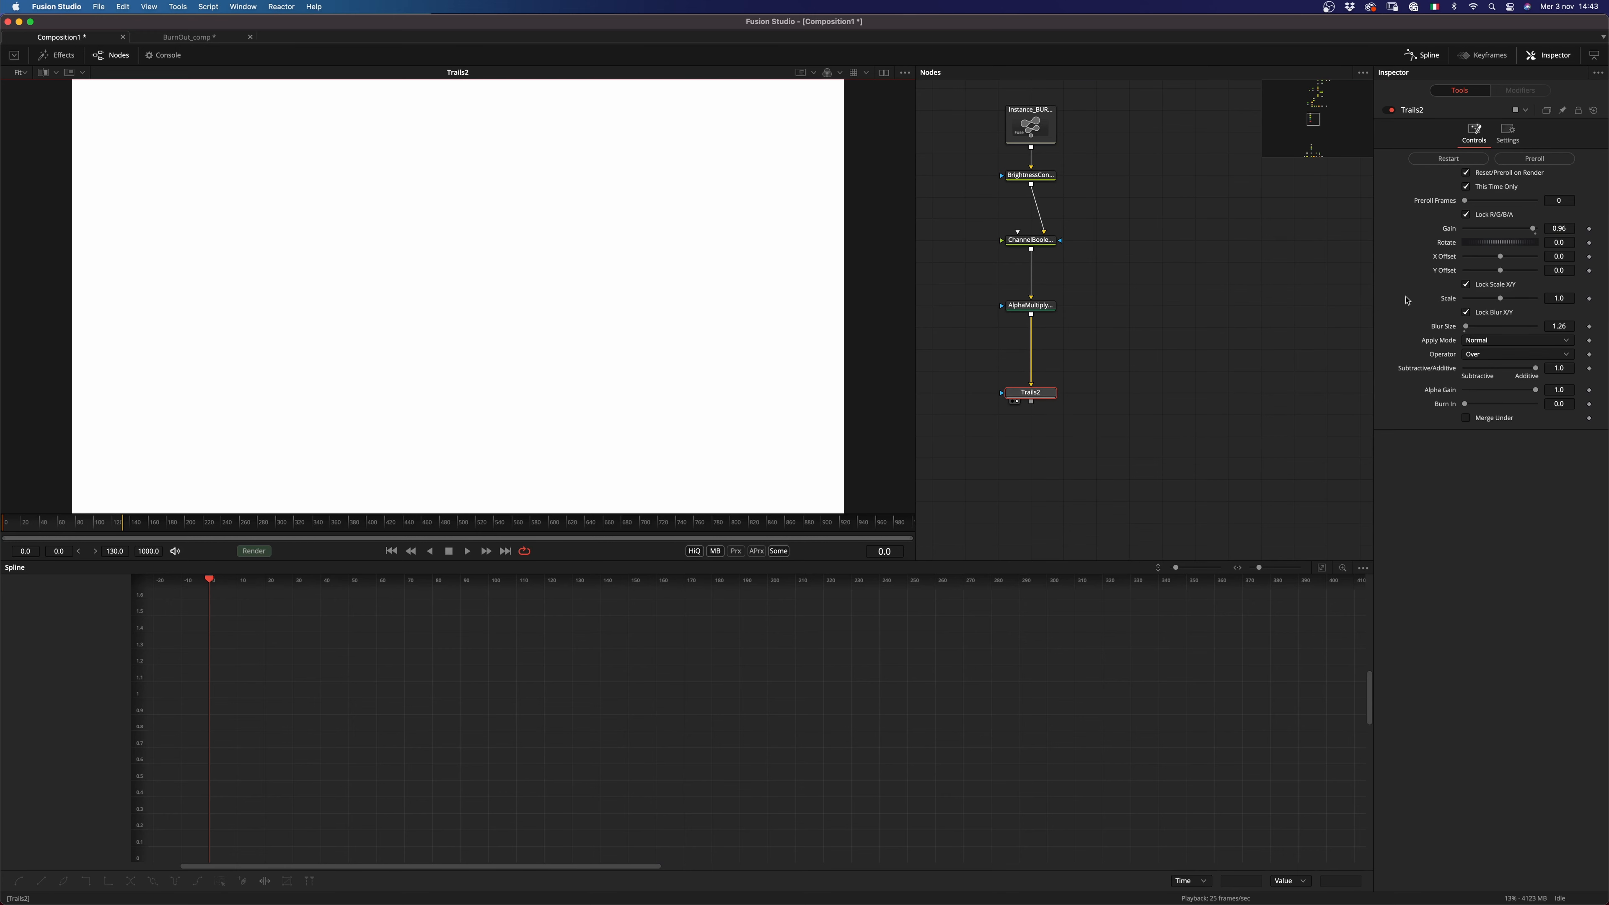
key("space")
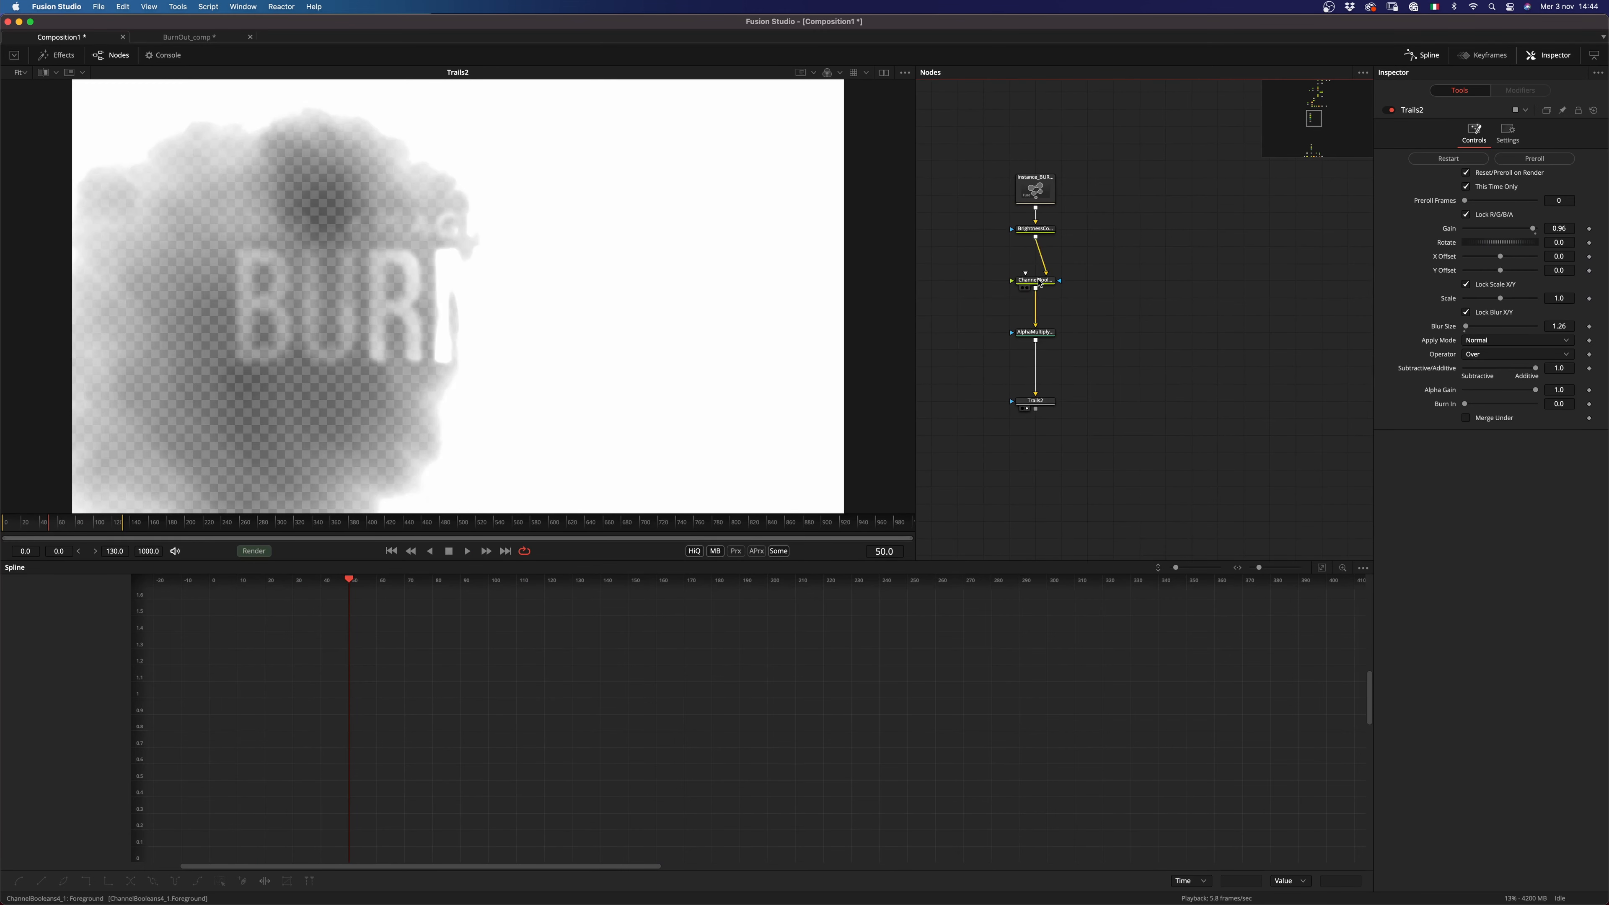
Step: Add a FastNoise node beside the new trail branch and show its tile picture
scroll(1133, 435, "left", 4)
scroll(1134, 435, "down", 2)
key("shift+space")
type("trail")
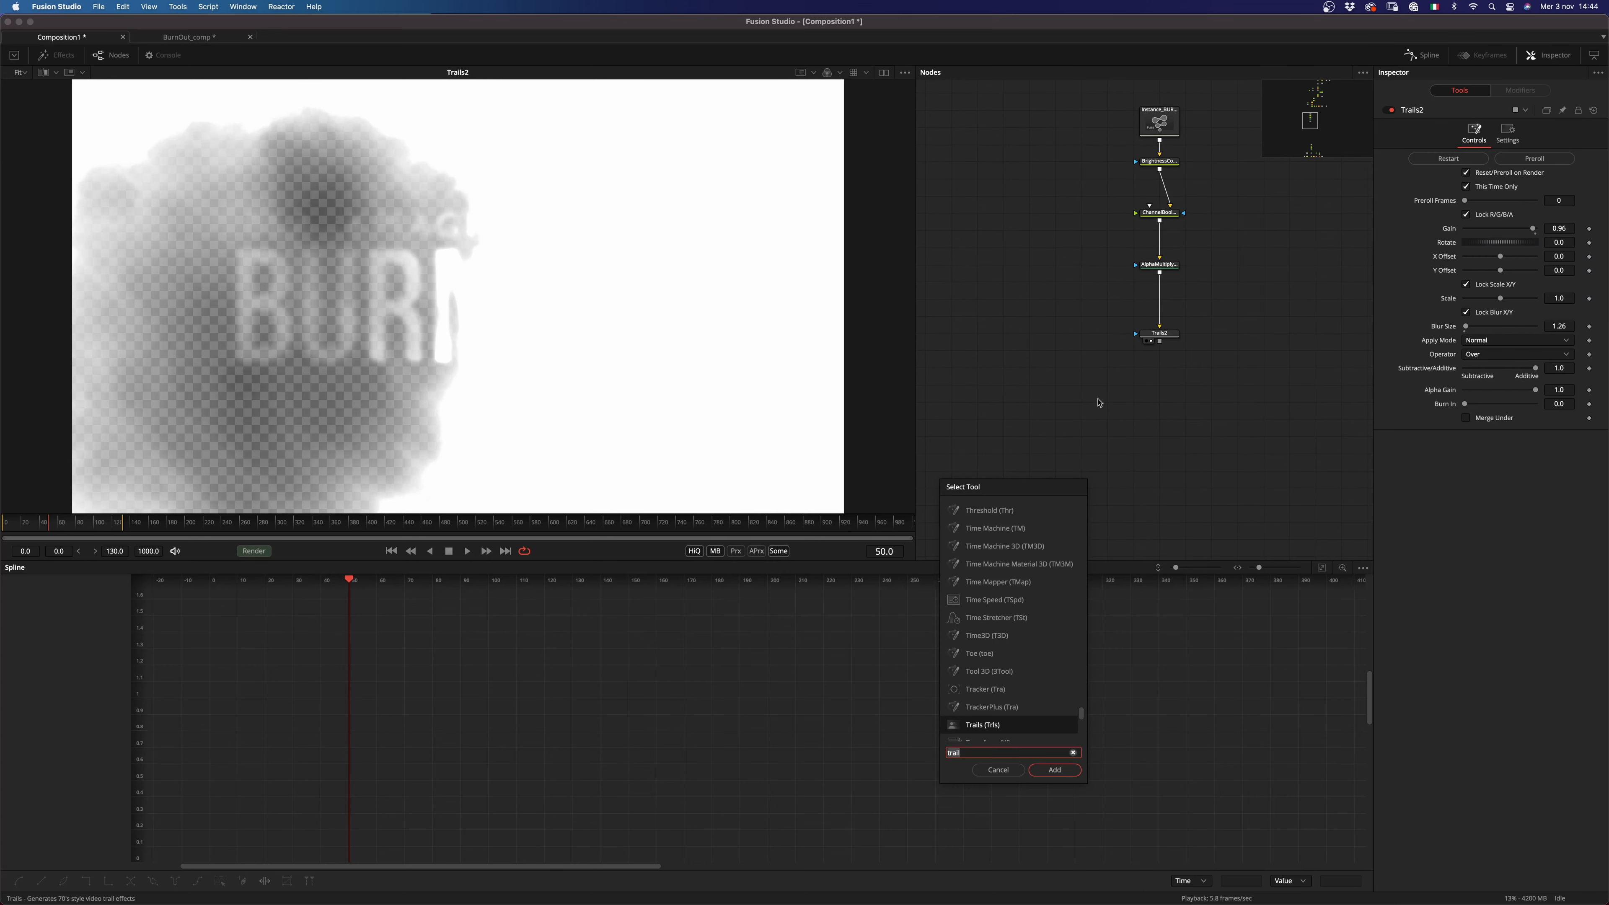
type("fn")
key("Return")
left_click_drag(1097, 403, 1031, 409)
right_click(1030, 406)
mouse_move(1094, 564)
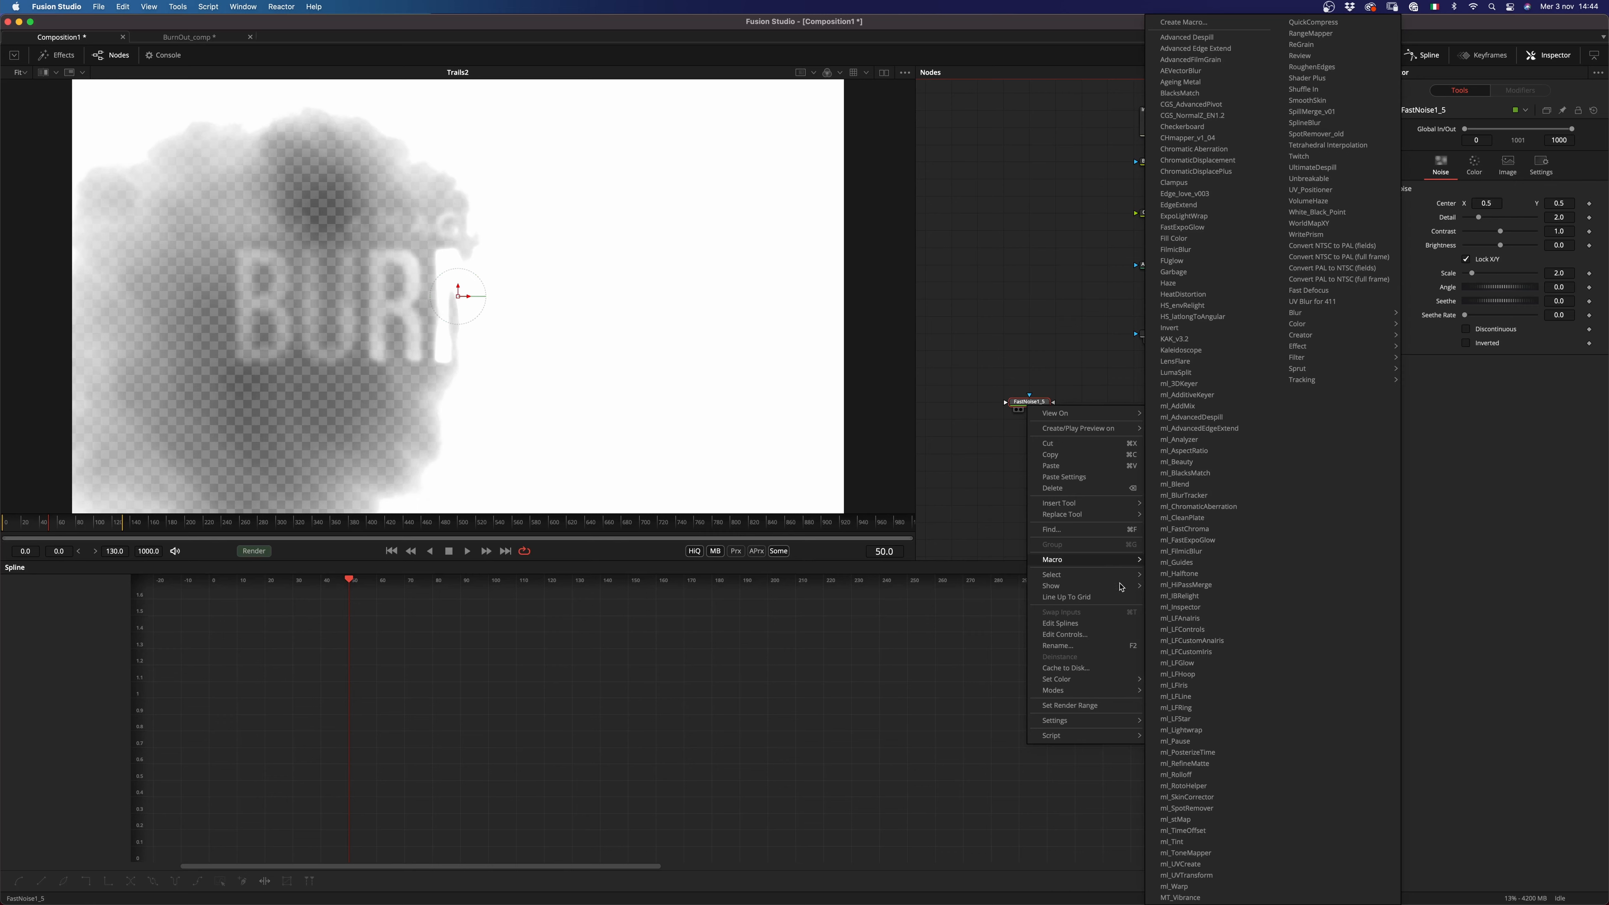
left_click(1170, 587)
Step: Merge FastNoise1_5 with Trails2, display the merge, and set its Apply Mode to Multiply and Blend to 0.5
left_click_drag(1032, 437, 1160, 341)
key("1")
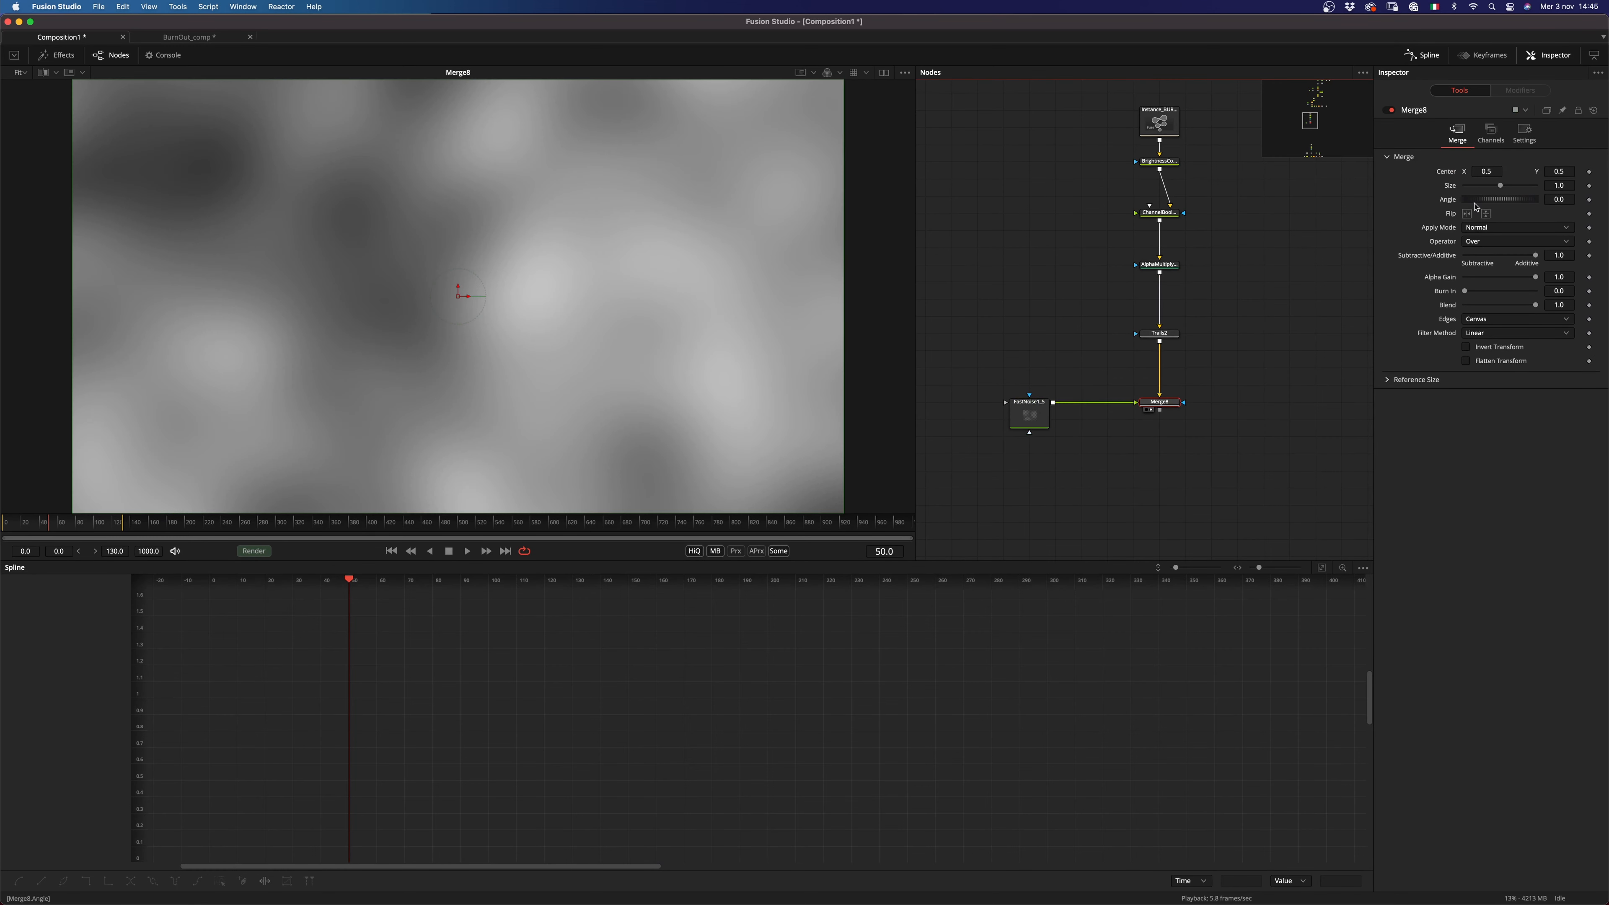
left_click(1496, 229)
left_click(1482, 254)
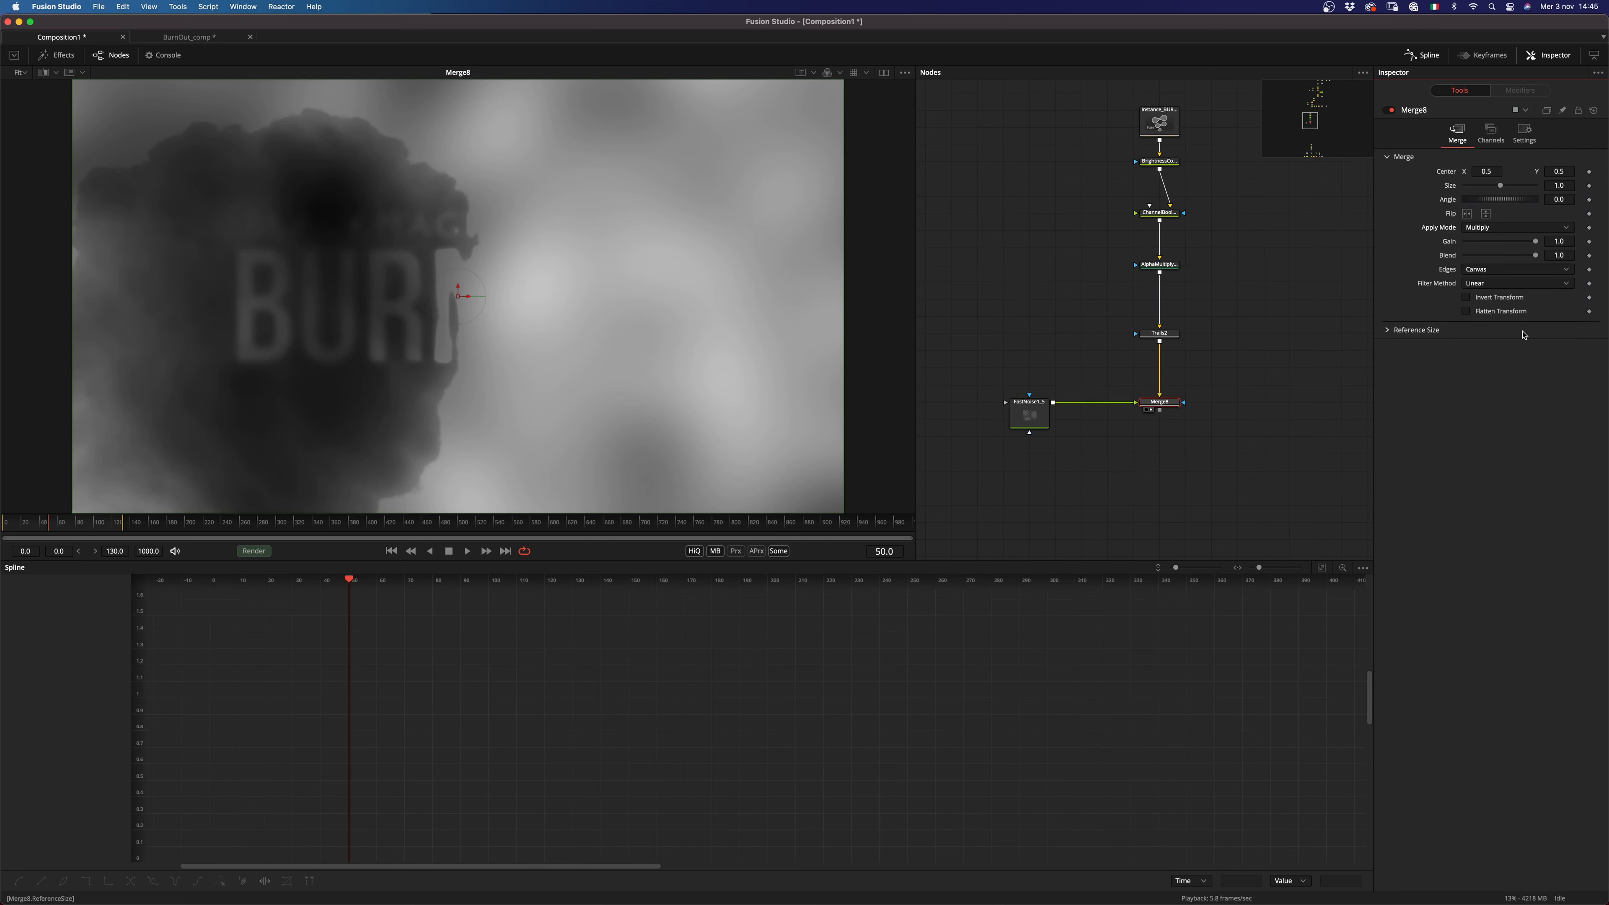
left_click_drag(1564, 256, 1562, 255)
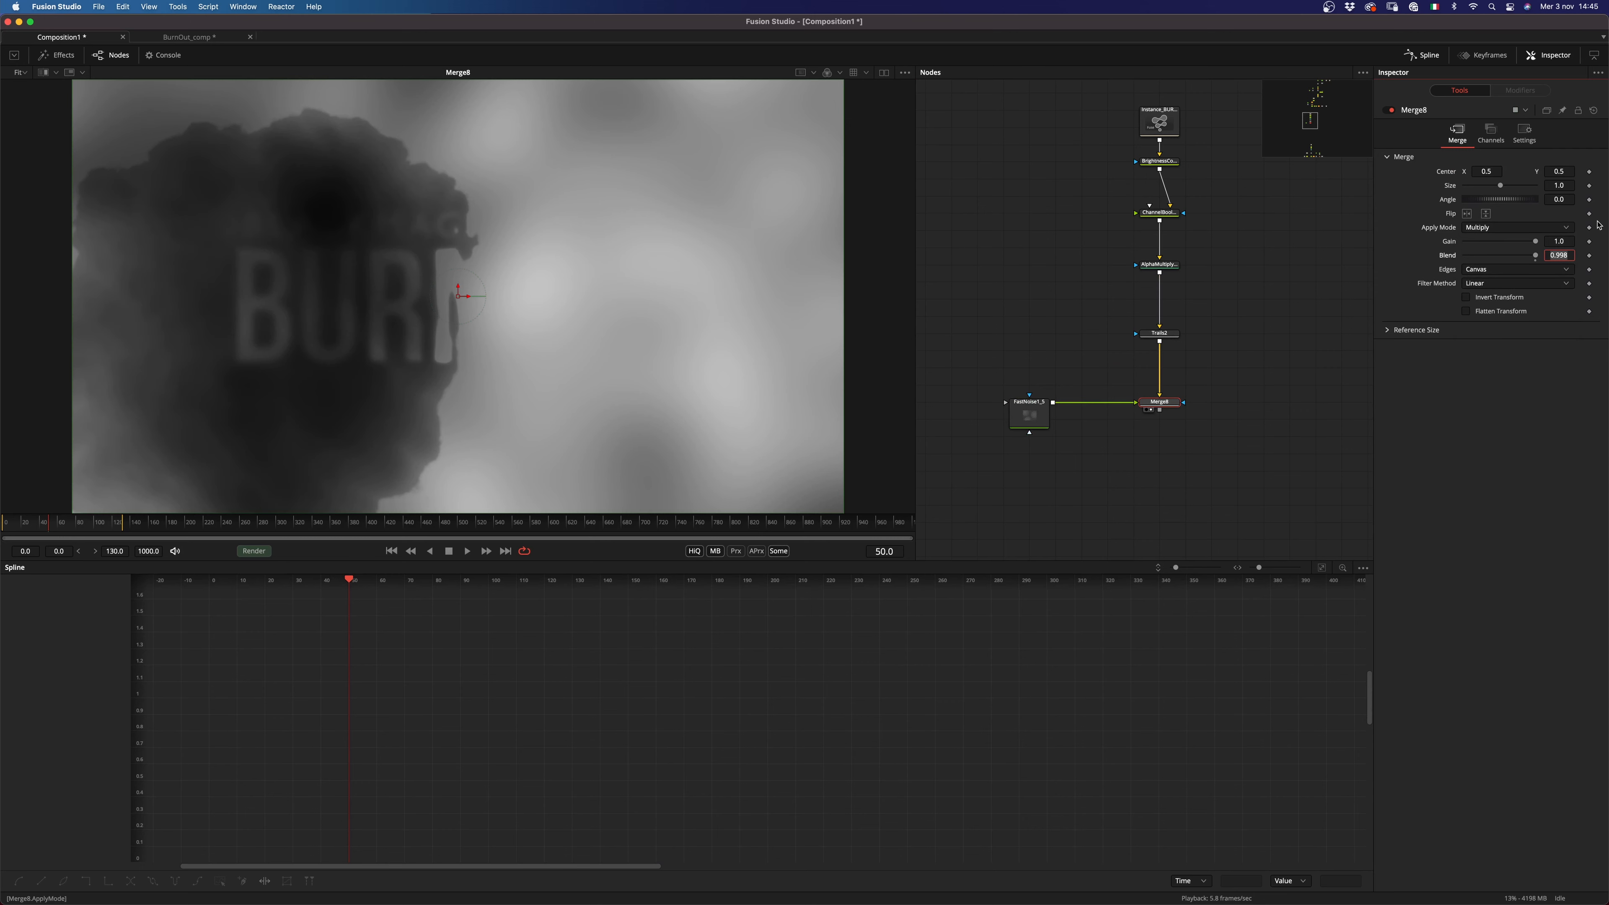
type(".5")
key("Return")
Step: Set FastNoise1_5's Detail to 10, Scale to 50, Brightness to -1 and Contrast to 5
left_click(1028, 414)
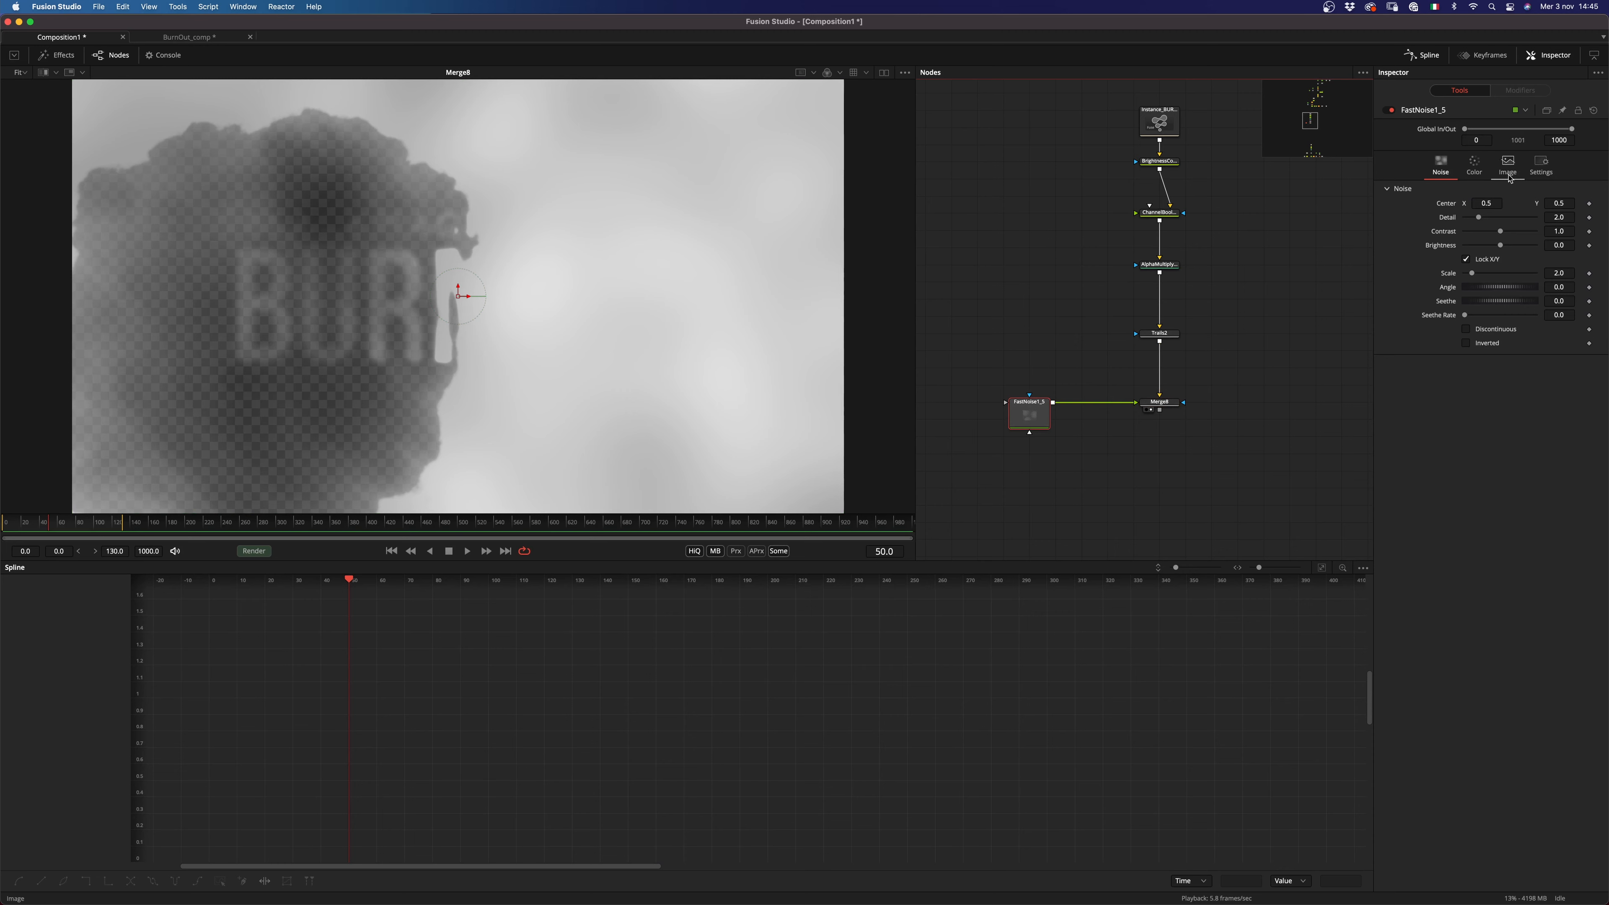
left_click_drag(1479, 217, 1599, 203)
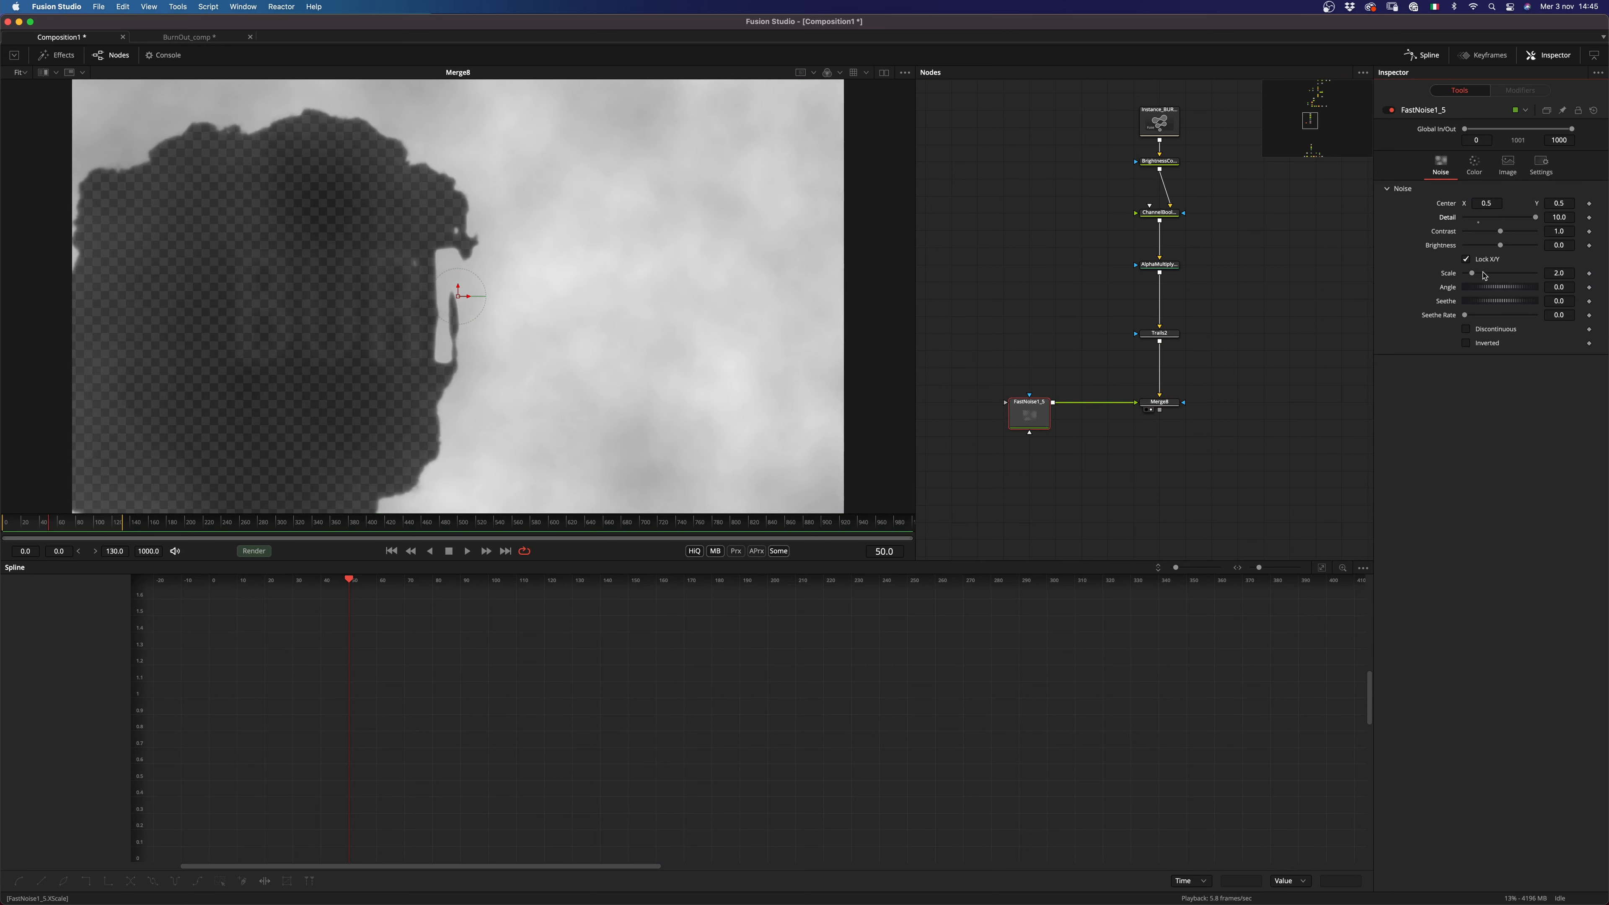
left_click_drag(1473, 273, 1535, 274)
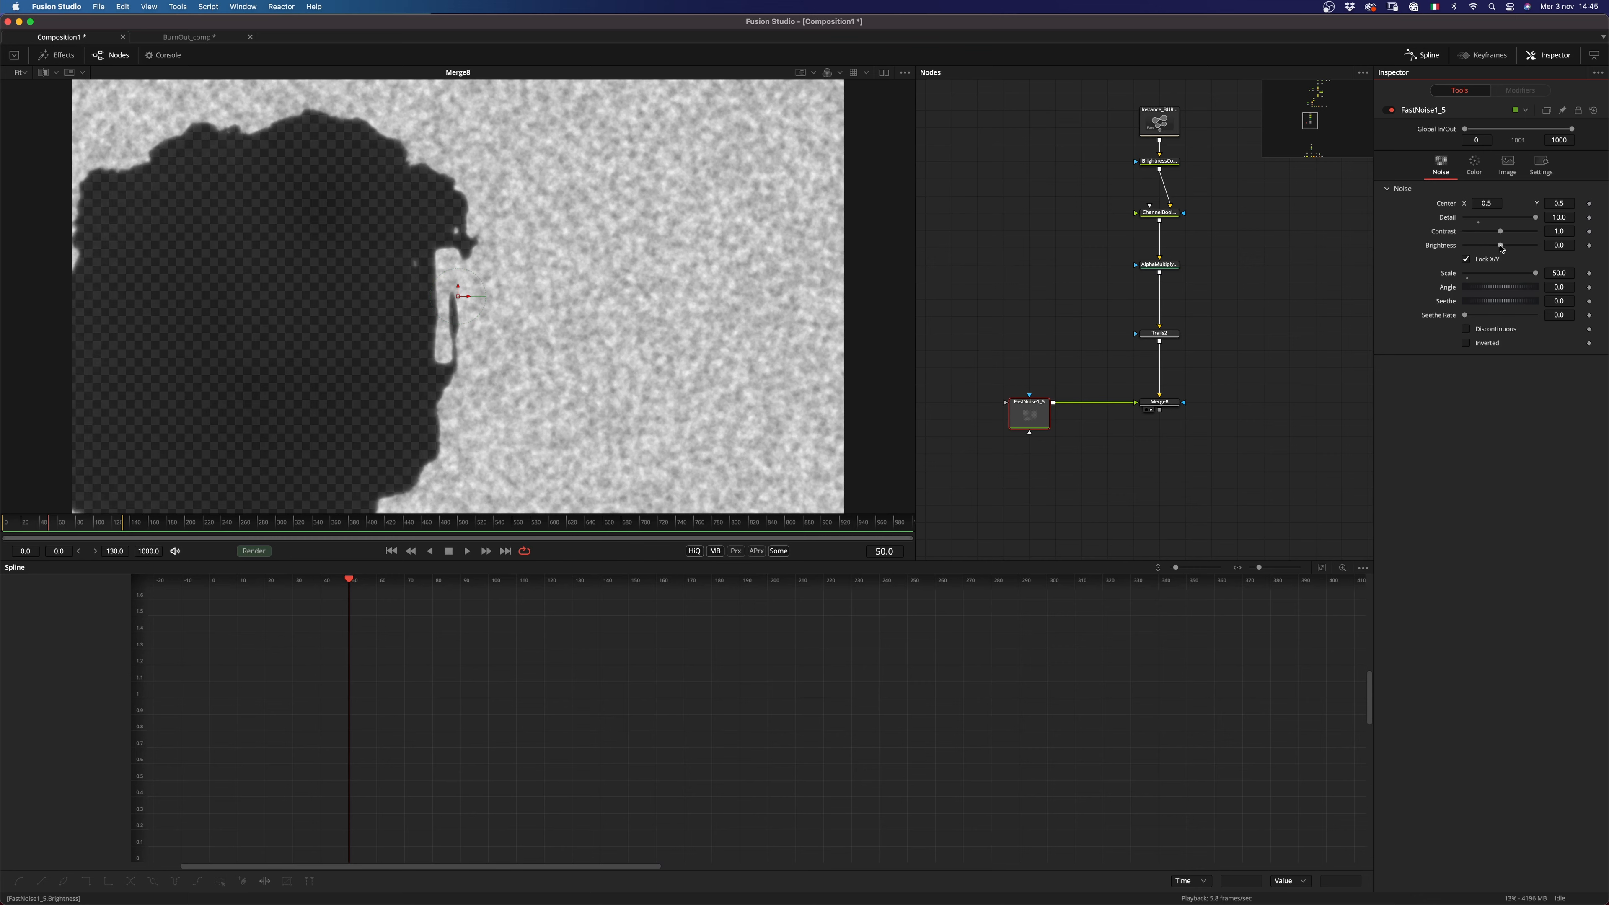
left_click_drag(1501, 246, 1411, 252)
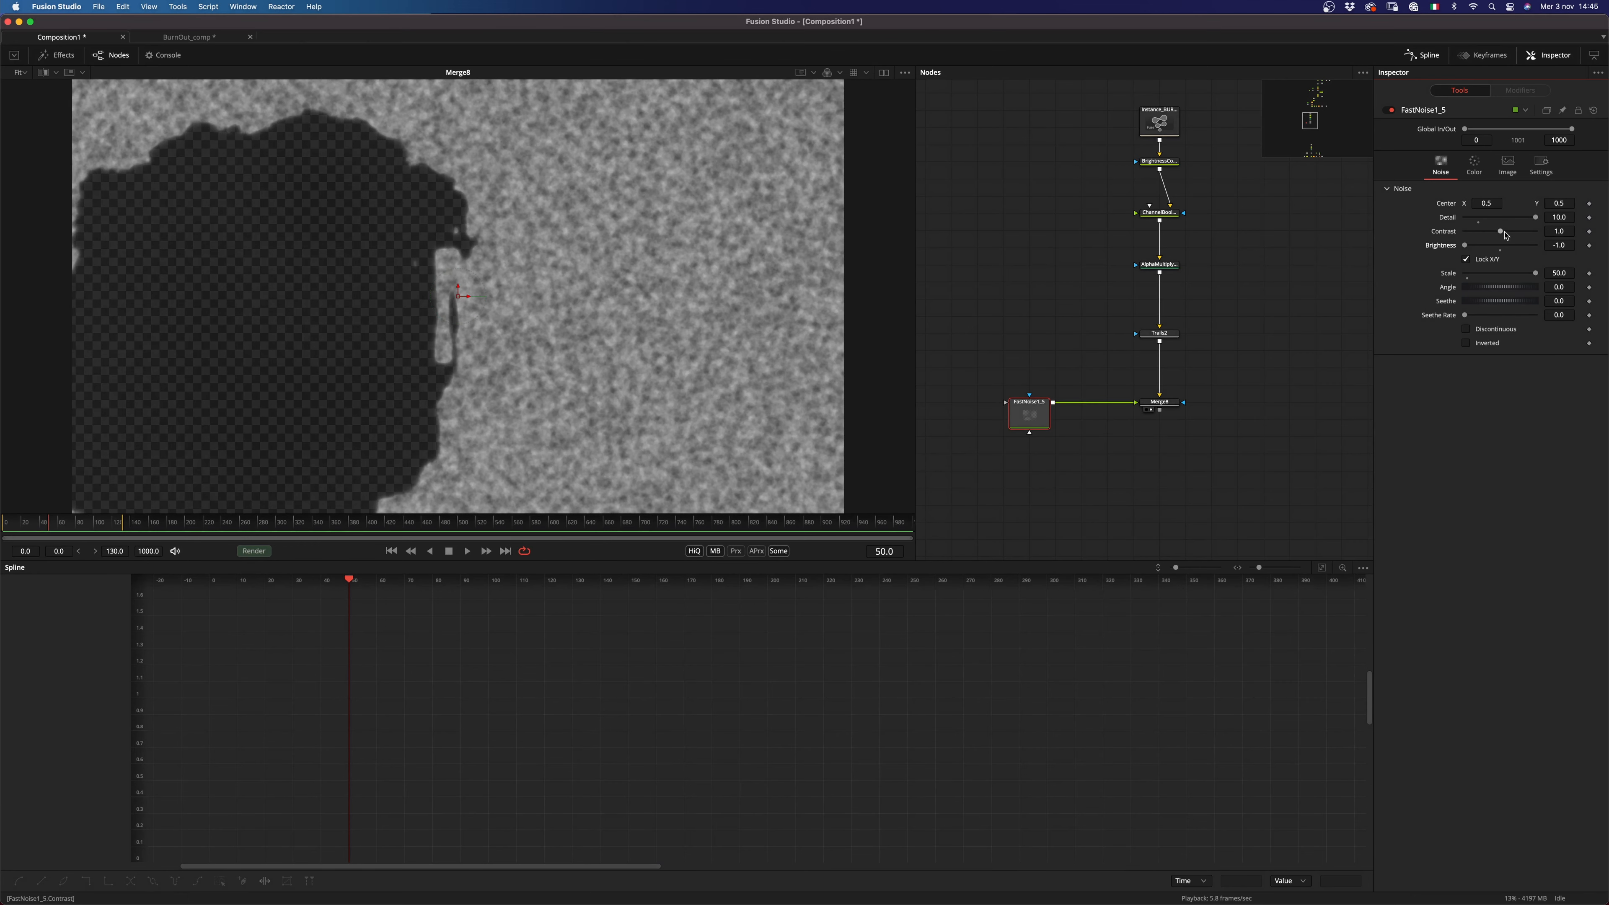
left_click_drag(1503, 233, 1604, 233)
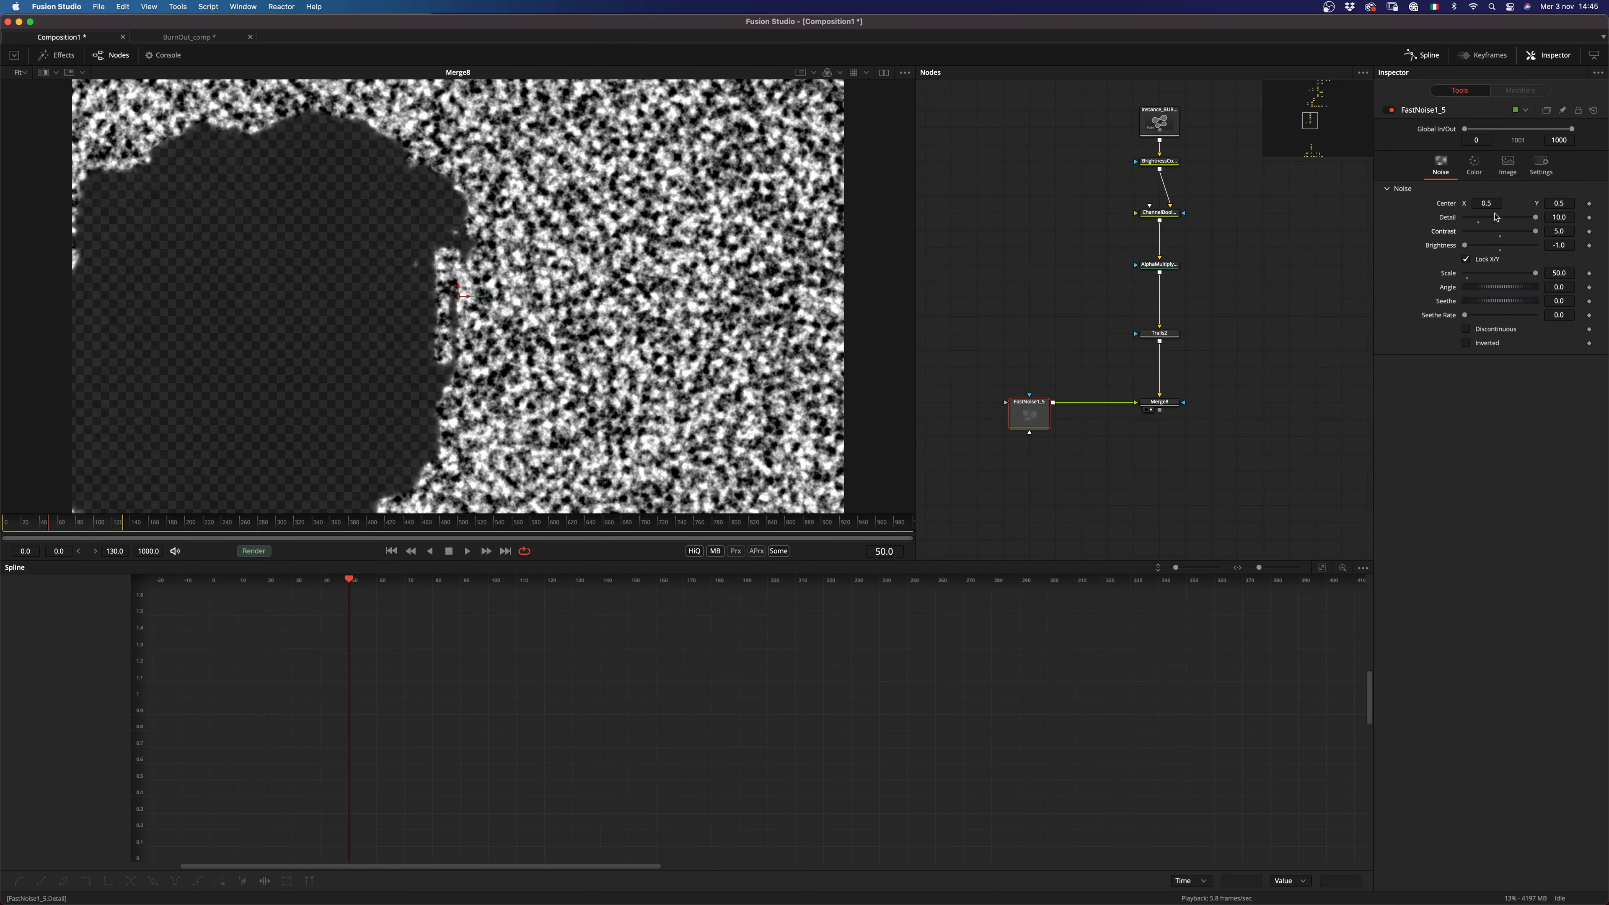
Step: Drive FastNoise1_5's Center with the expression Point(0.5, math.rad(time/15)) and play the animation from the first frame
right_click(1448, 210)
left_click(1483, 339)
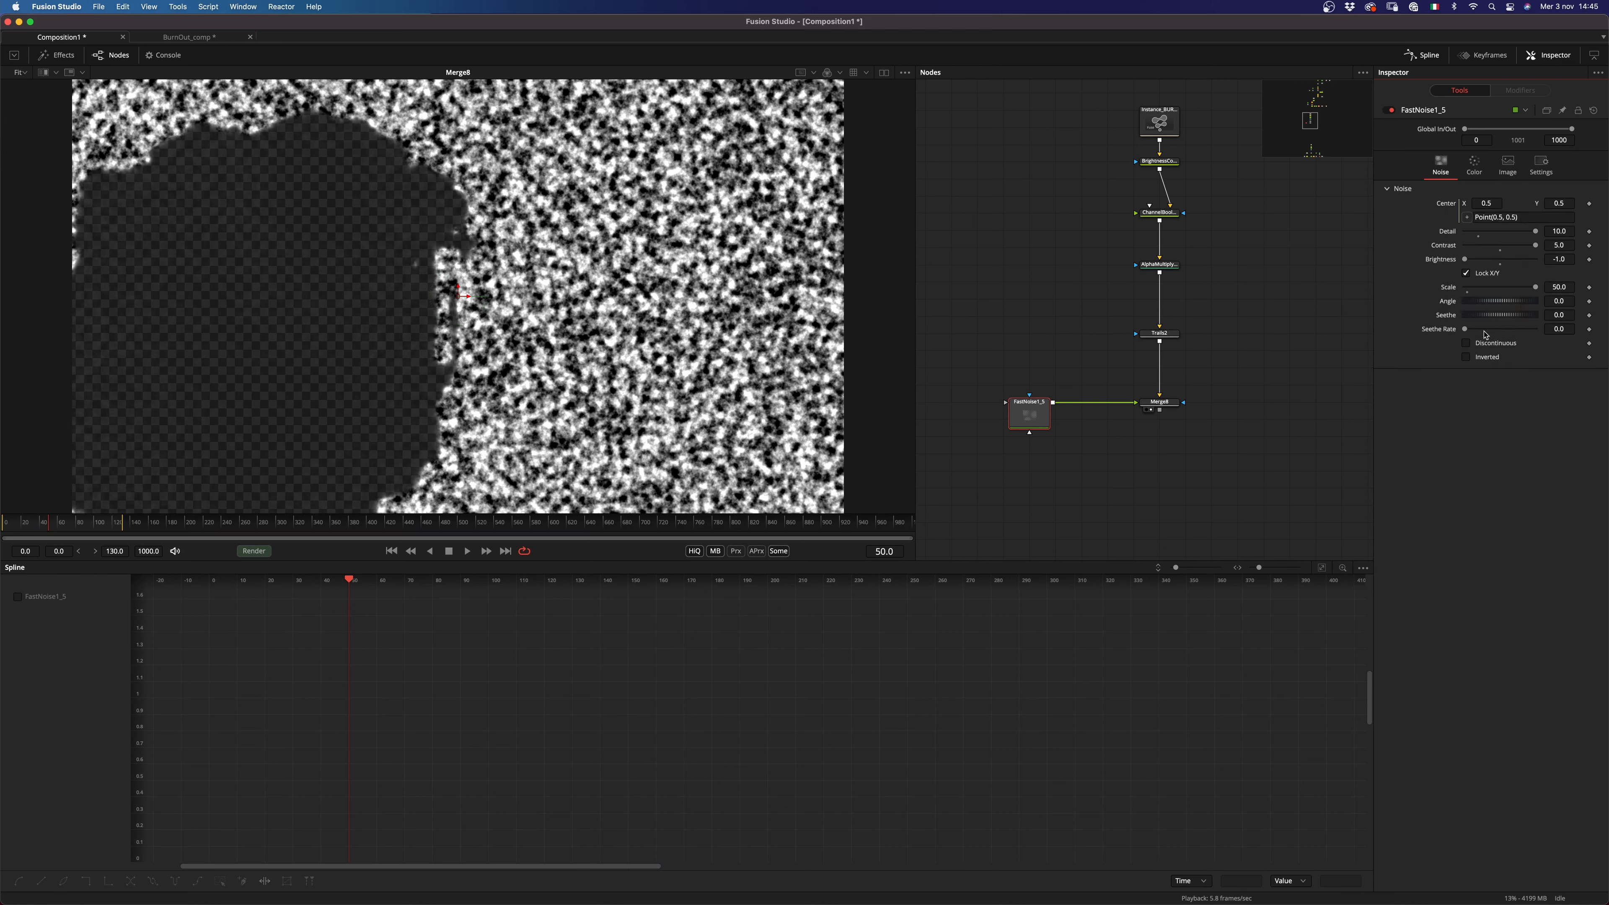
left_click(1509, 218)
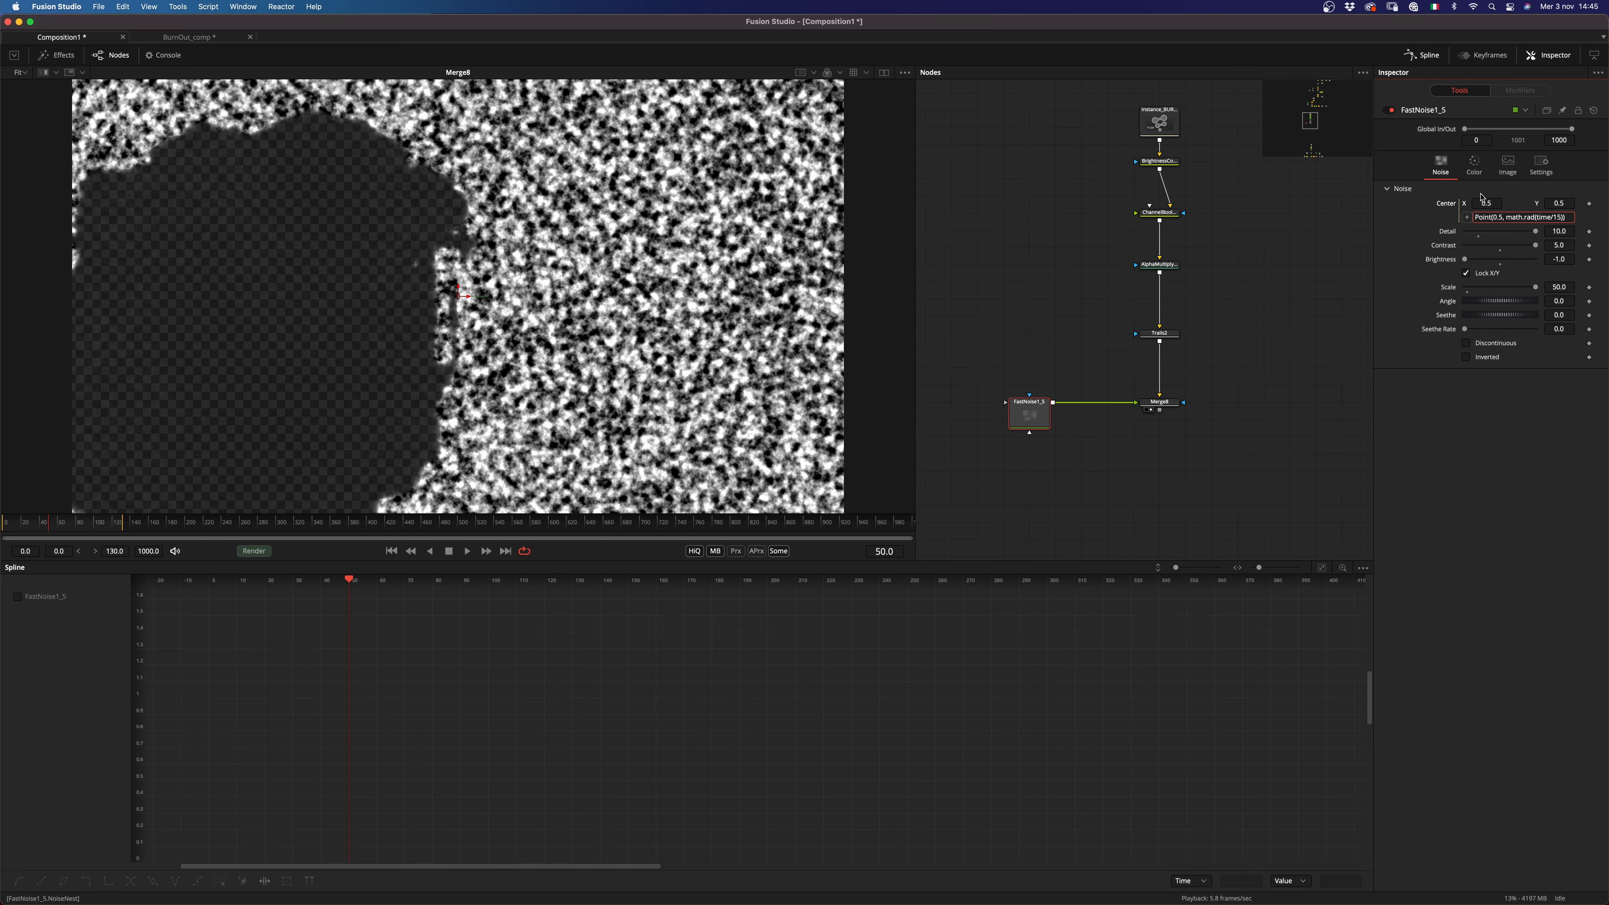
key("Return")
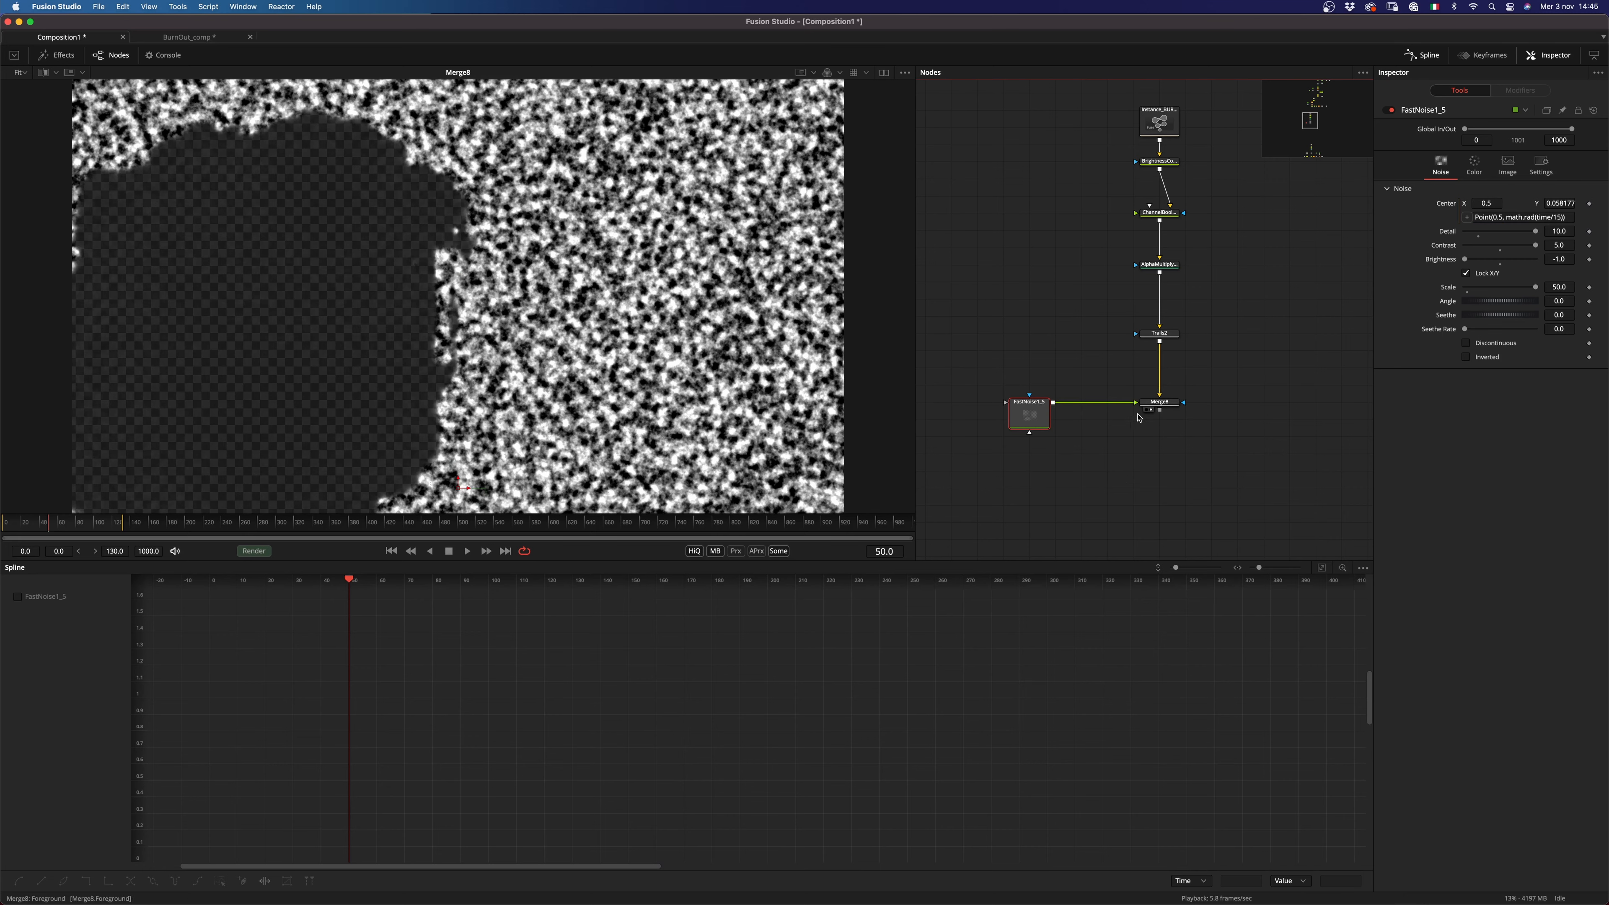
left_click(392, 553)
left_click(1199, 460)
key("space")
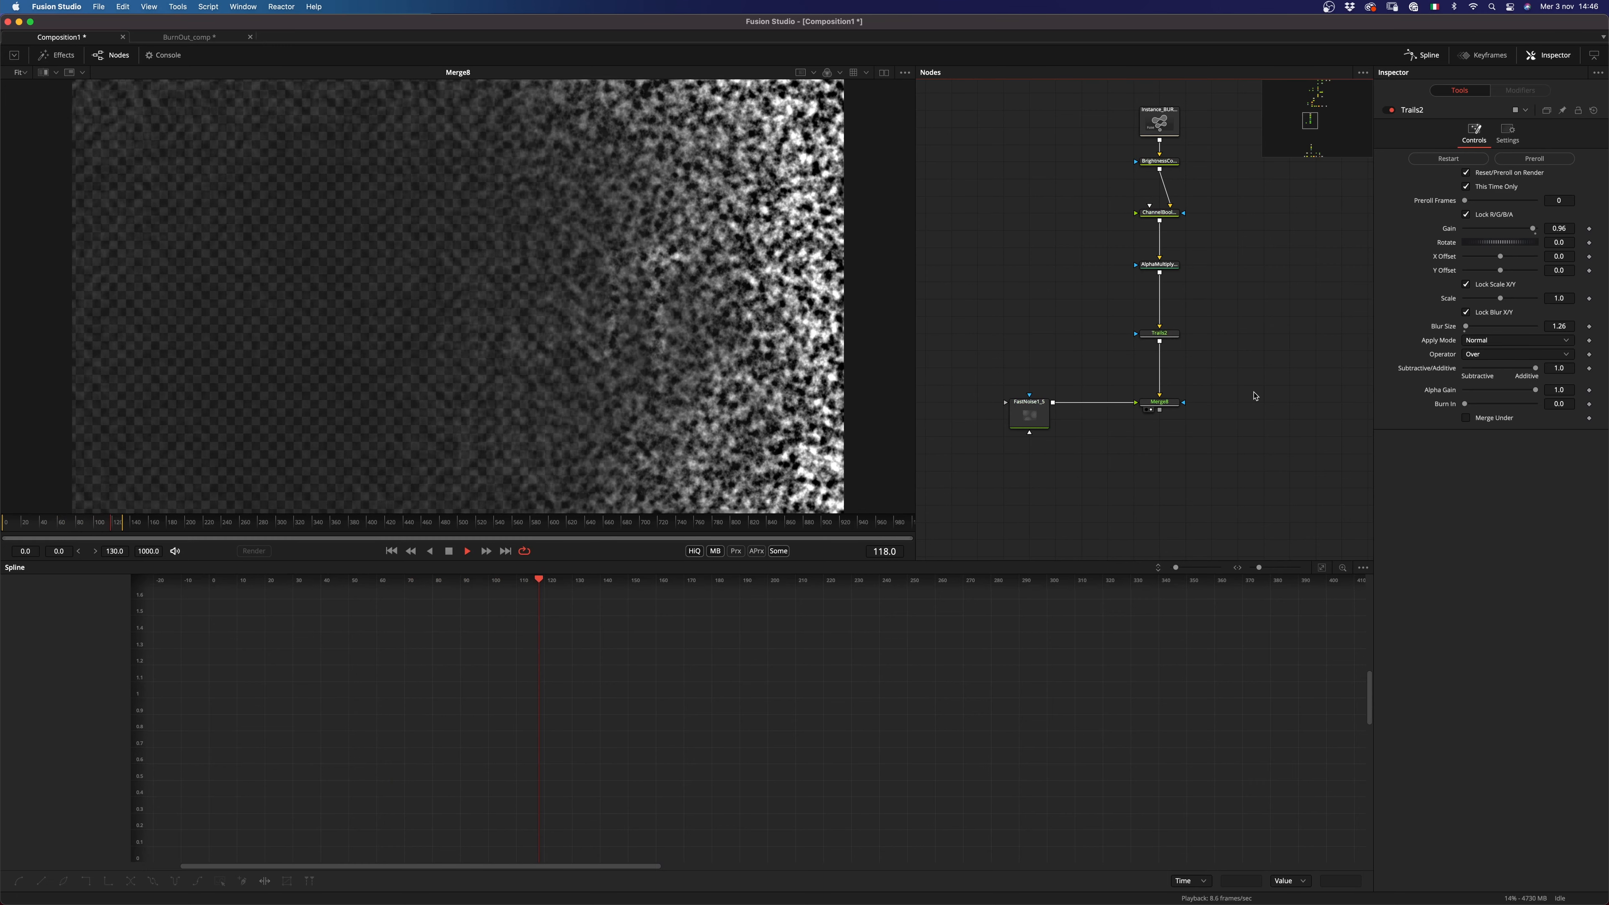
Step: Set FastNoise1_5's Seethe Rate to 0.11 and play the animation from the first frame
left_click(1026, 412)
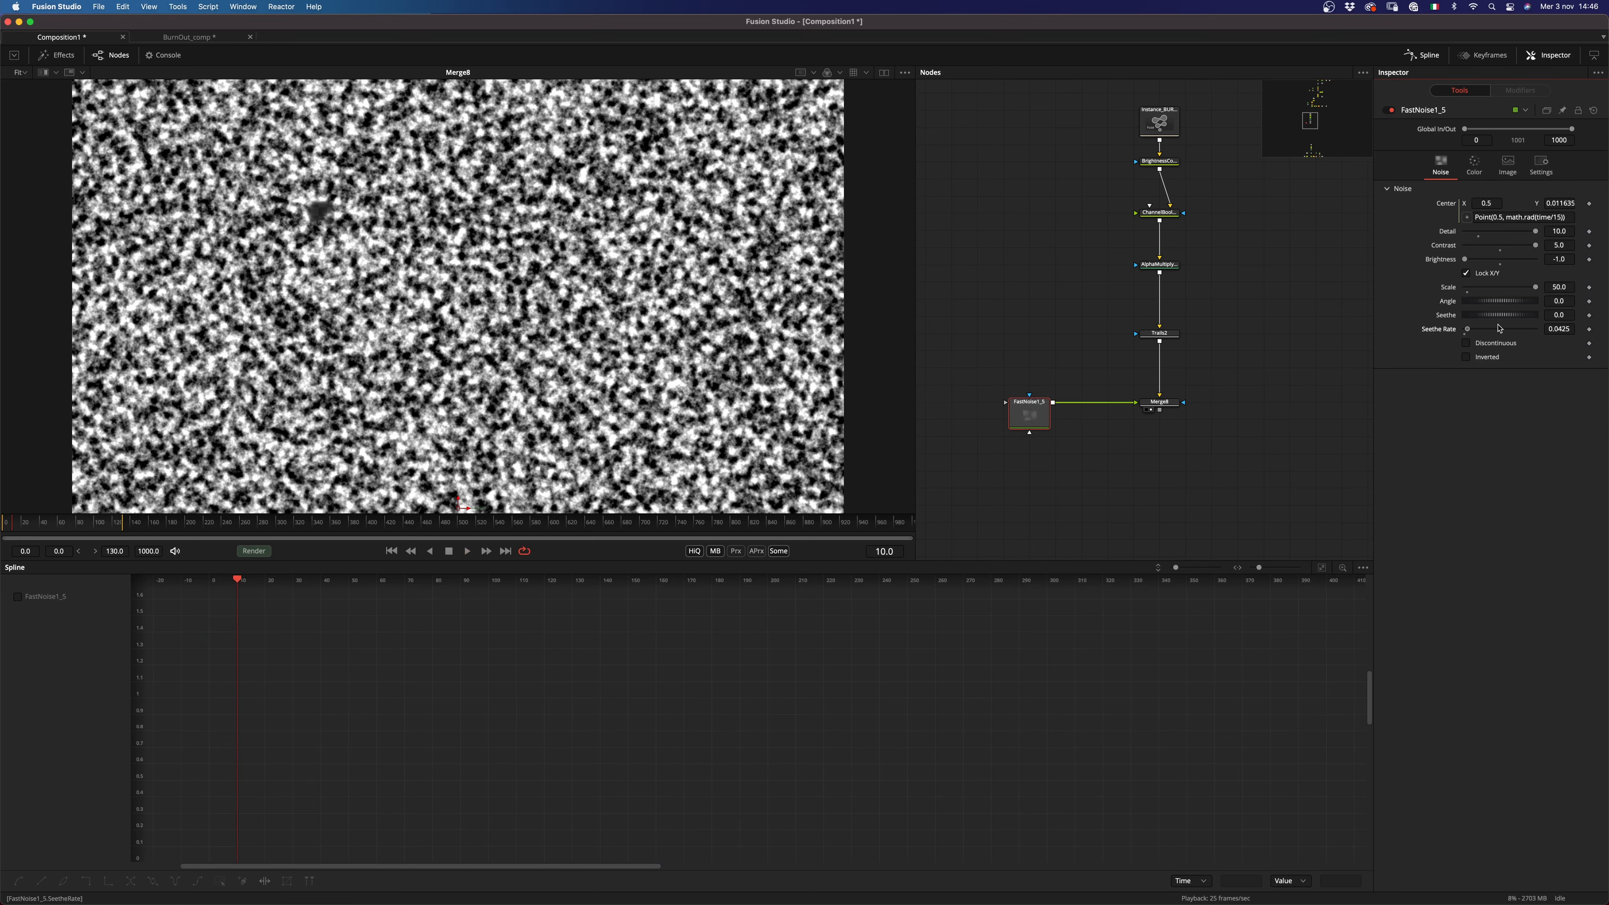
left_click(392, 555)
key("space")
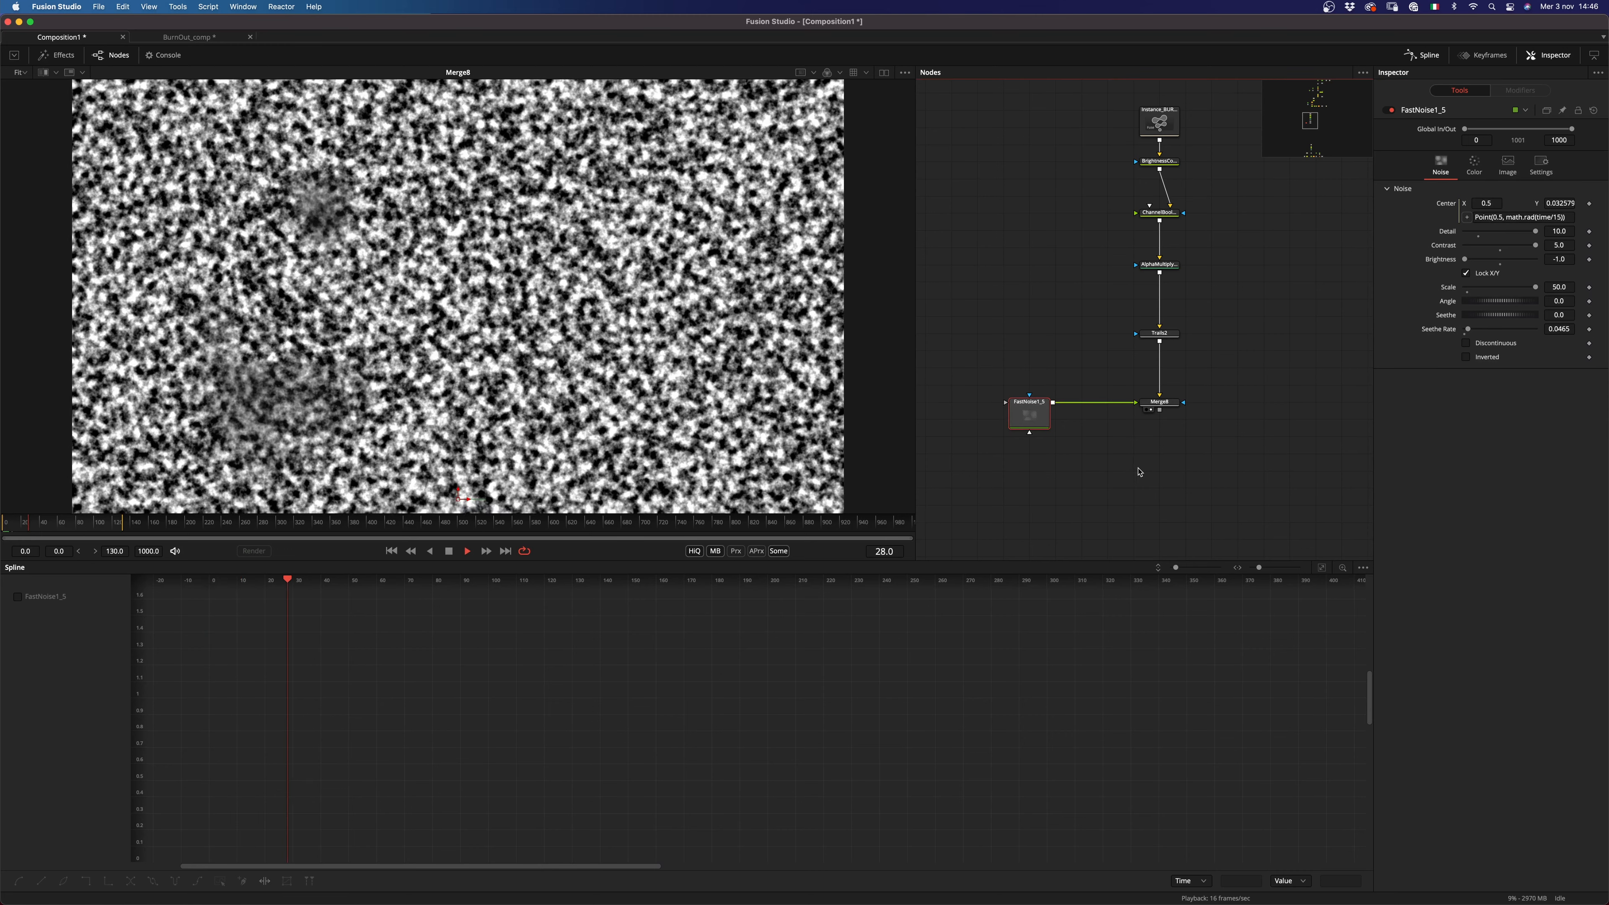
left_click_drag(1466, 330, 1472, 329)
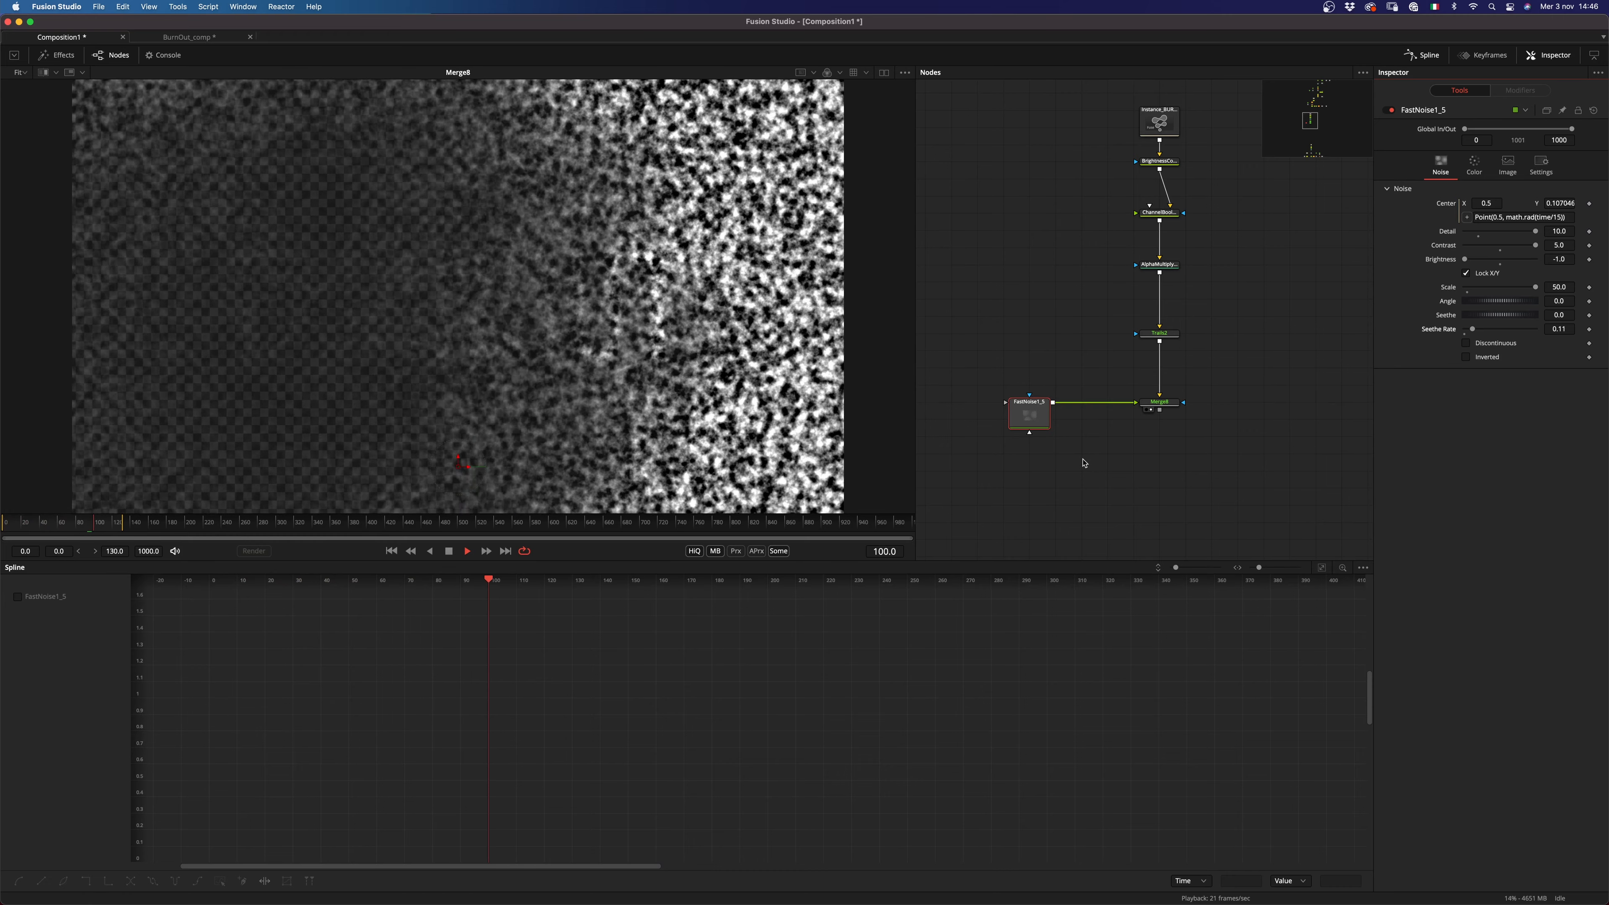
Step: Add a BrightnessContrast node after Merge8, place it below the merge, close the spline view and display the new node
left_click(1494, 282)
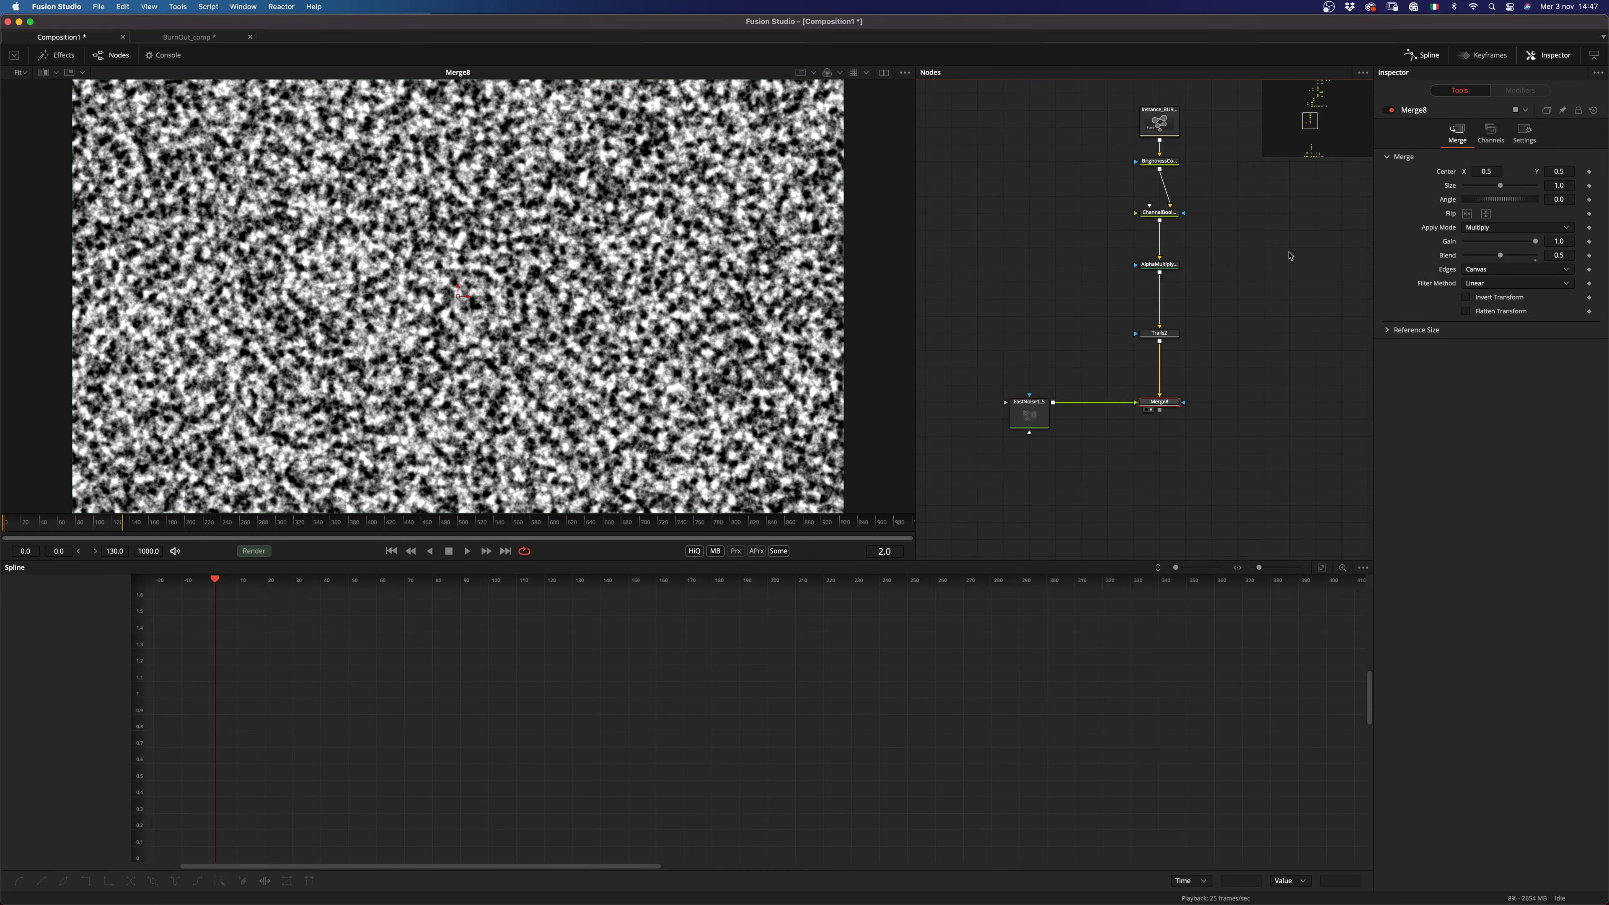
key("shift+space")
type("fn")
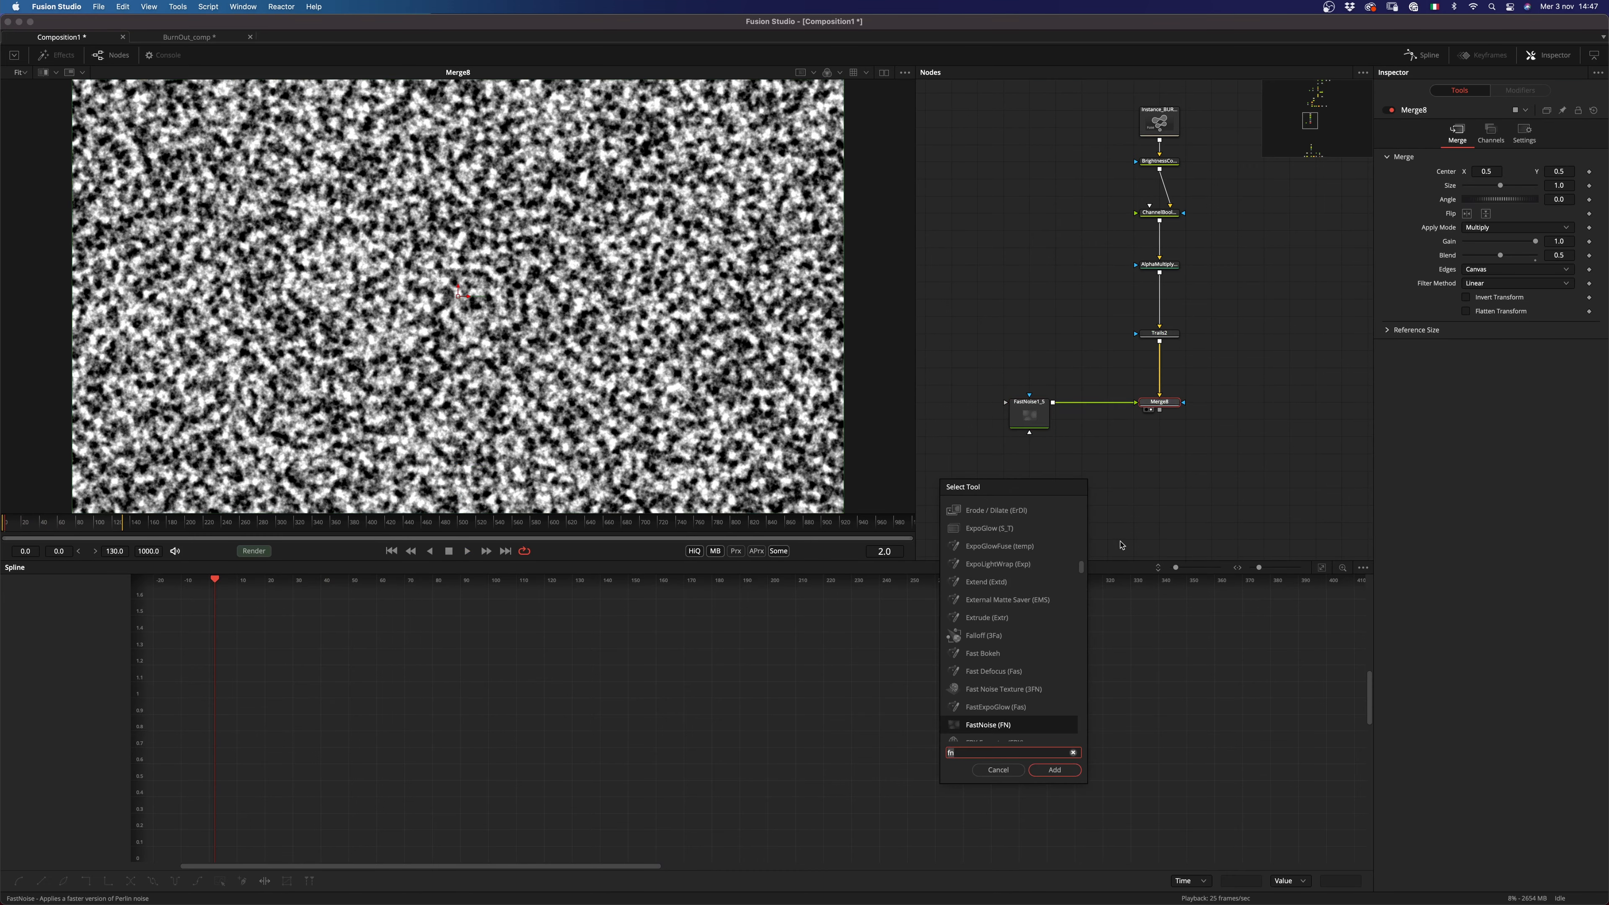
type("bc")
key("Return")
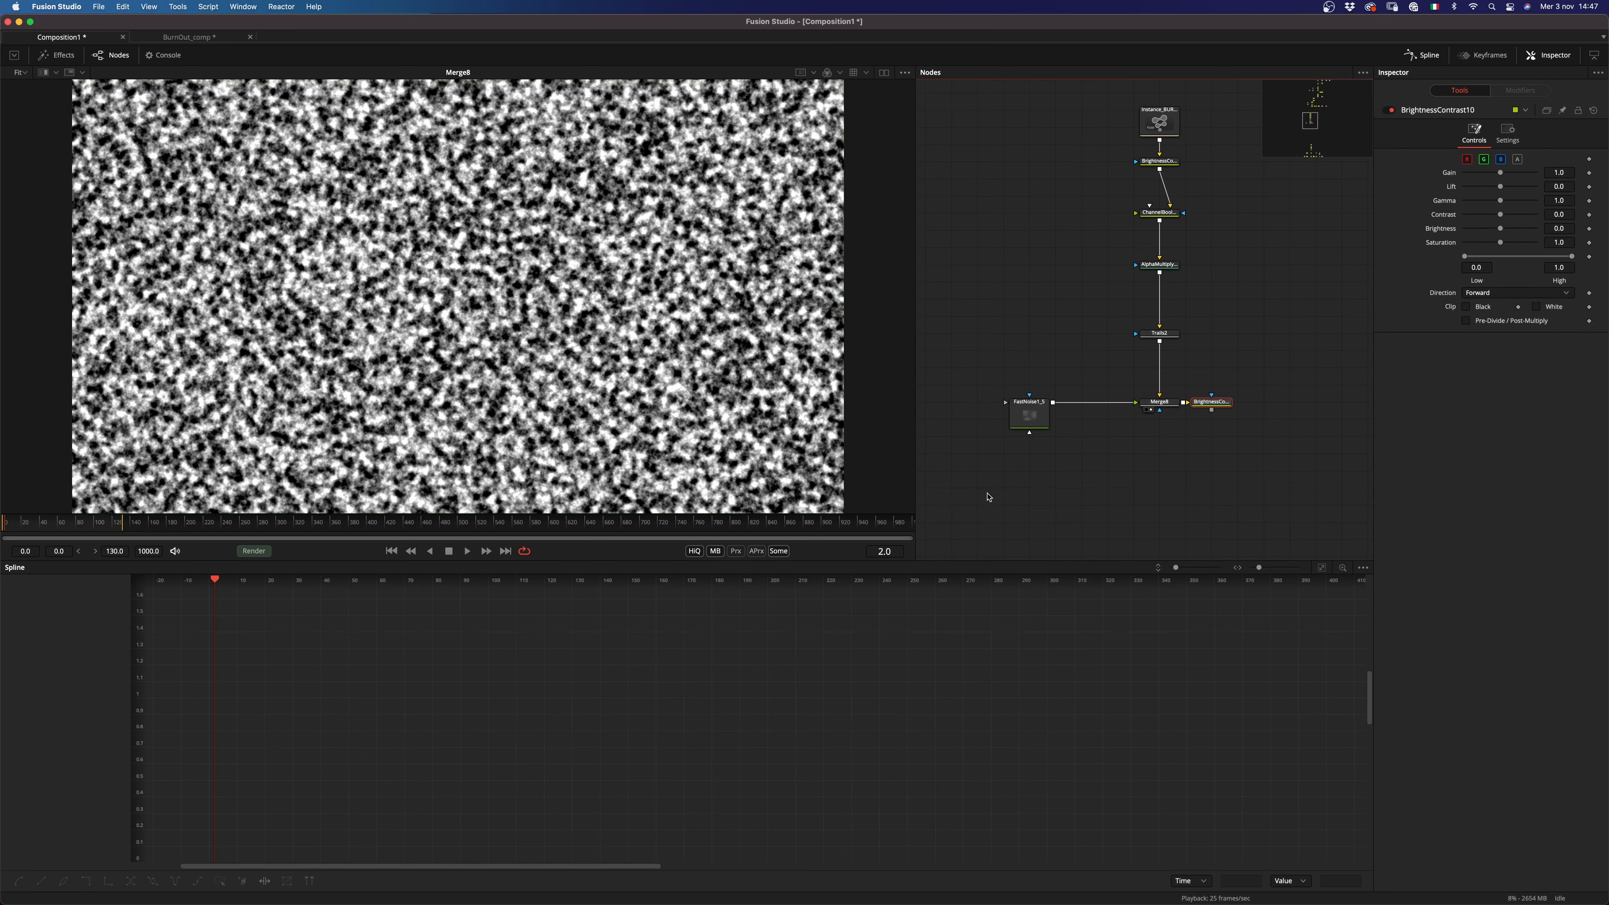
left_click(1429, 60)
left_click_drag(1212, 402, 1164, 509)
key("1")
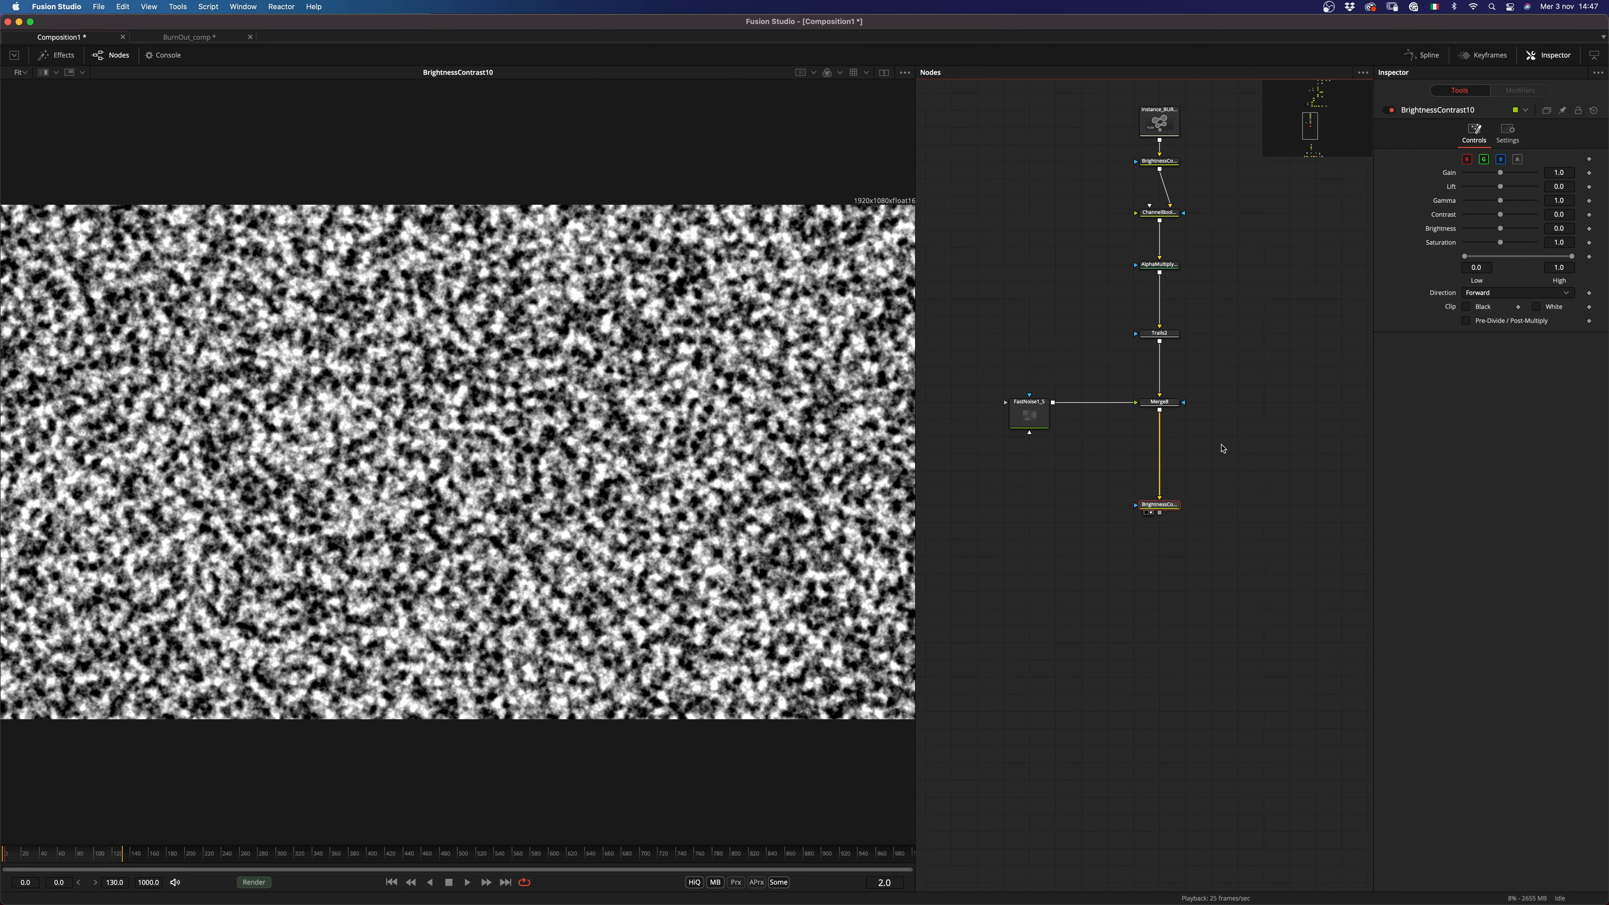
Step: Restart Trails2 and play Merge8's animation from the first frame to examine the trail
left_click(61, 855)
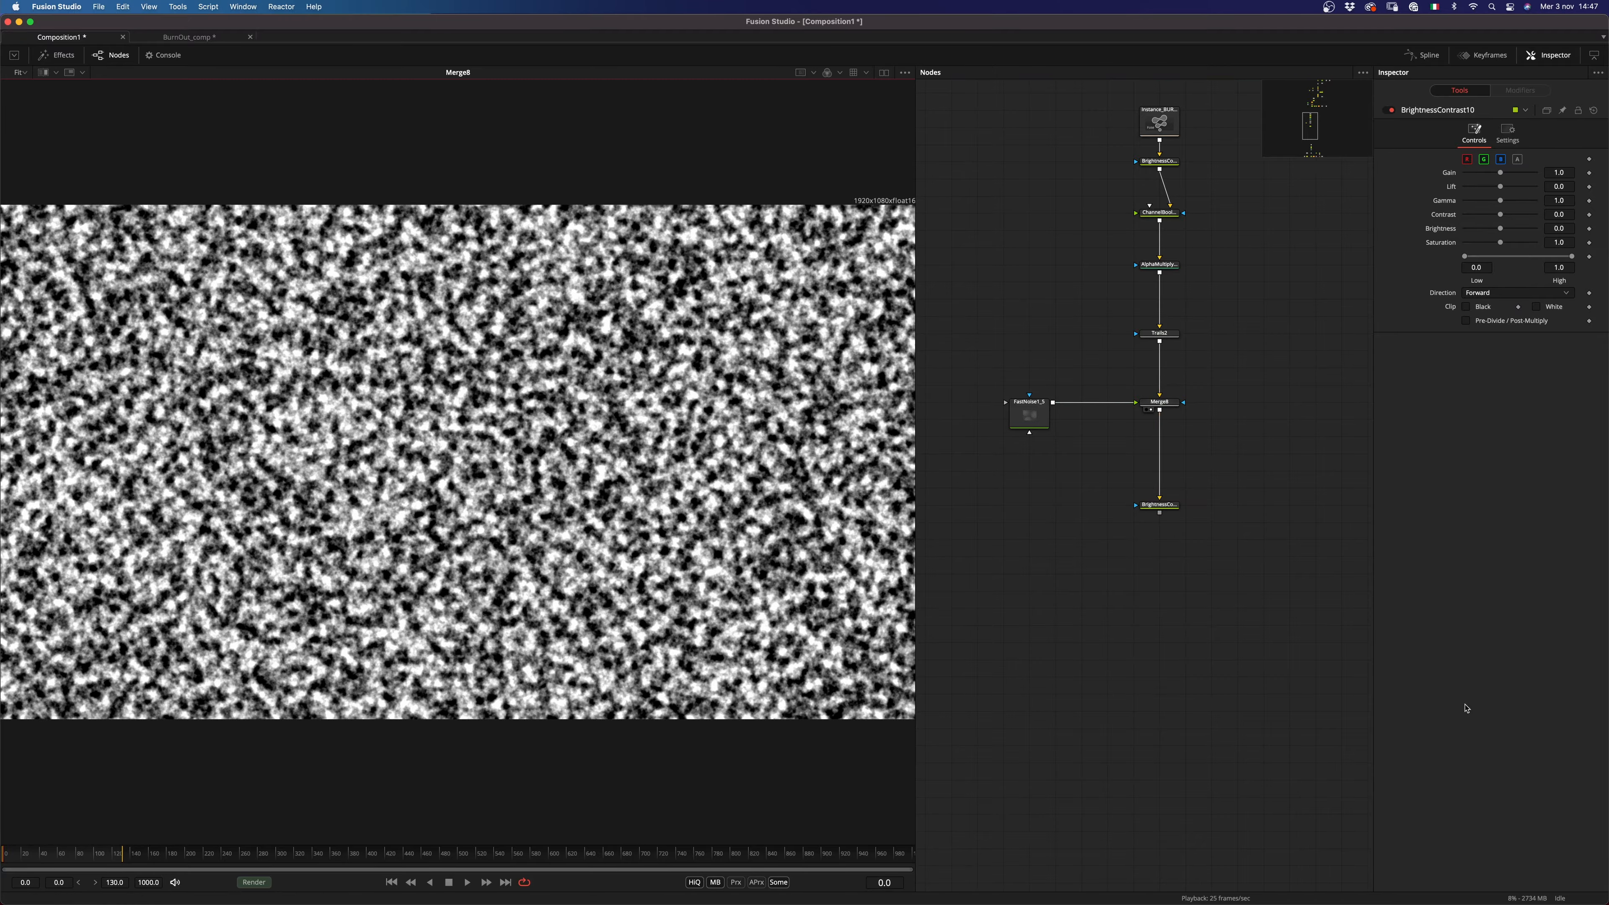
key("space")
key("space")
left_click(1159, 333)
left_click(1447, 160)
left_click(391, 883)
left_click(1448, 159)
left_click(1241, 662)
key("space")
key("space")
Step: Set BrightnessContrast10 to clip black and white with Low 0.5 and High 0.639, display it and play the animation
left_click(1163, 506)
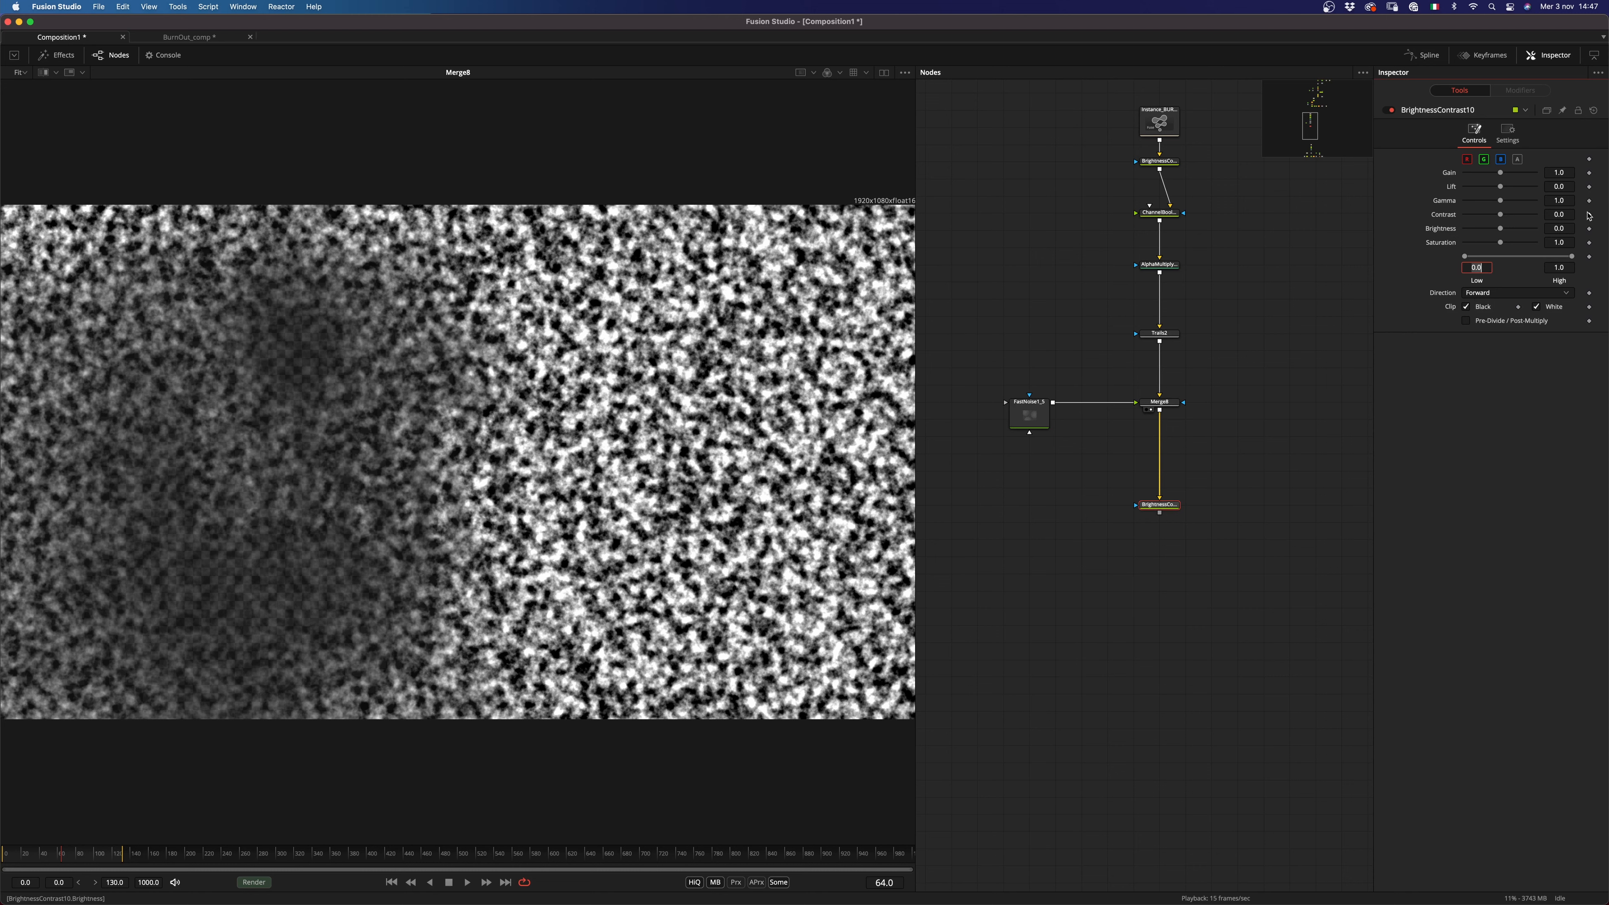
type(".5")
key("Tab")
left_click_drag(1159, 505, 843, 544)
left_click_drag(1574, 261, 1536, 266)
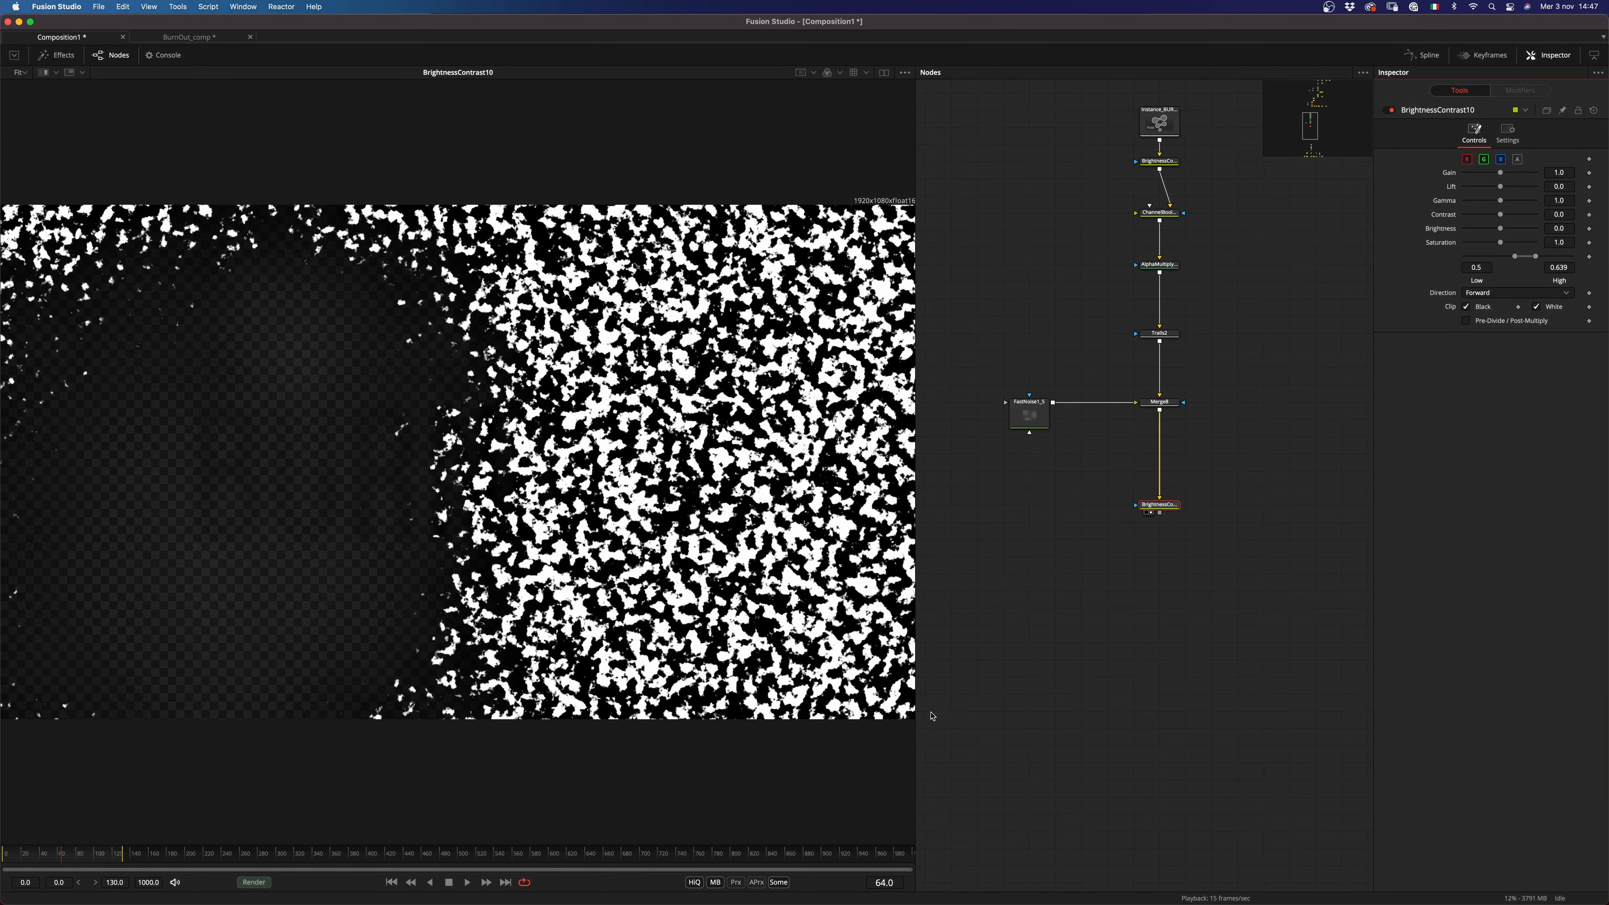
key("space")
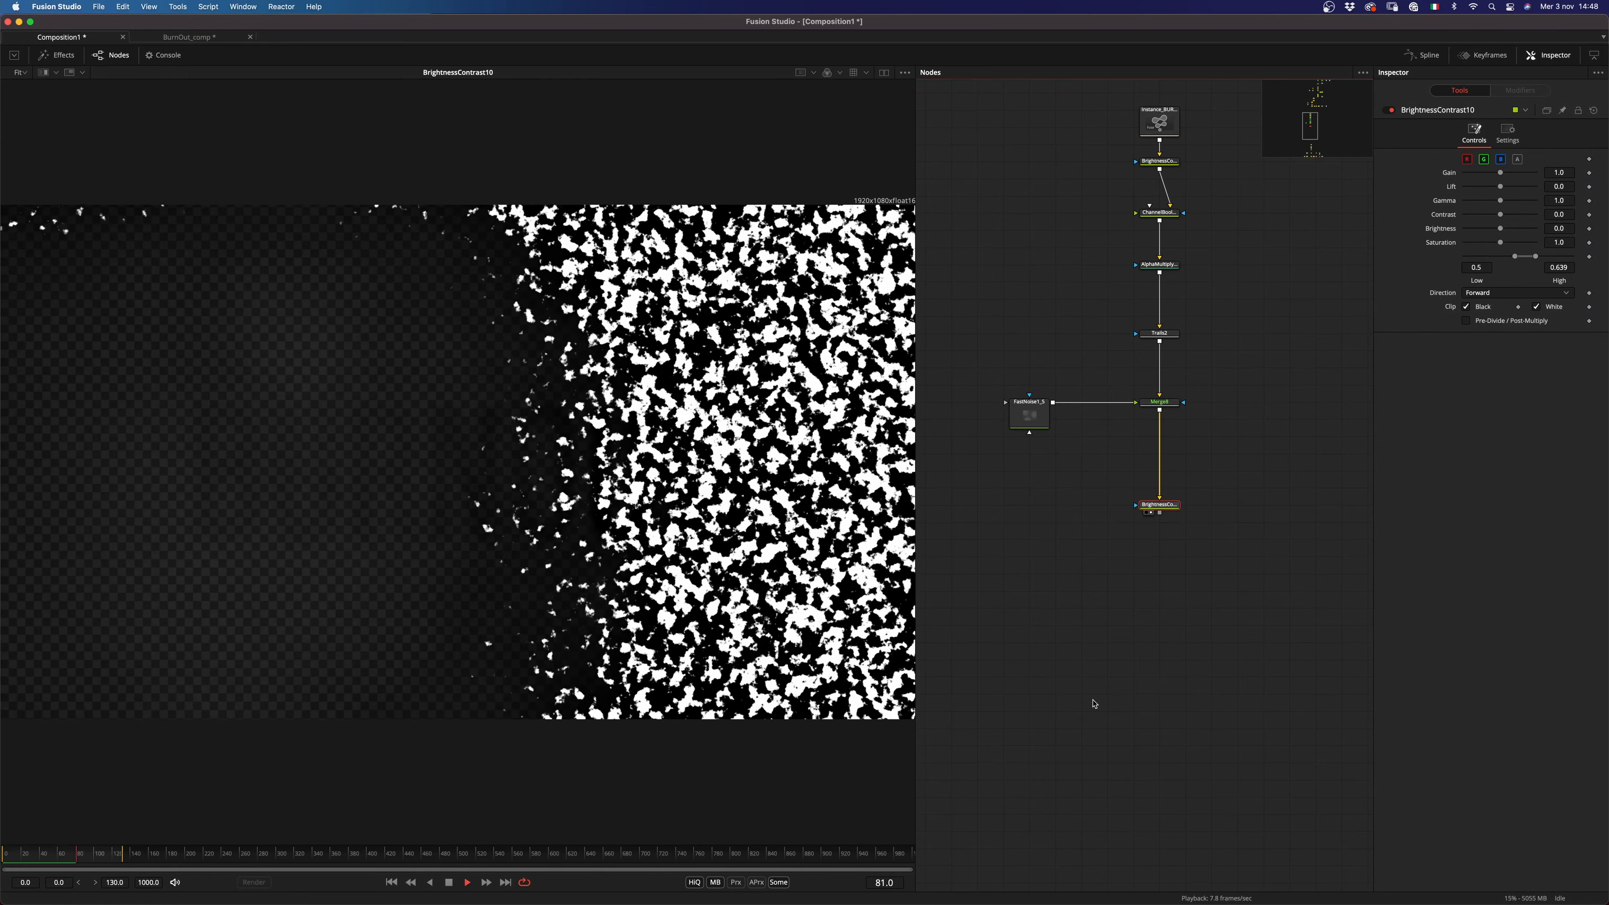
key("space")
Step: Duplicate FastNoise1_5, merge the copy over BrightnessContrast10's output, display the merge and set its Apply Mode to Multiply
left_click(1044, 430)
key("super+c")
key("super+v")
left_click_drag(1004, 620, 1160, 513)
left_click_drag(1162, 592, 888, 464)
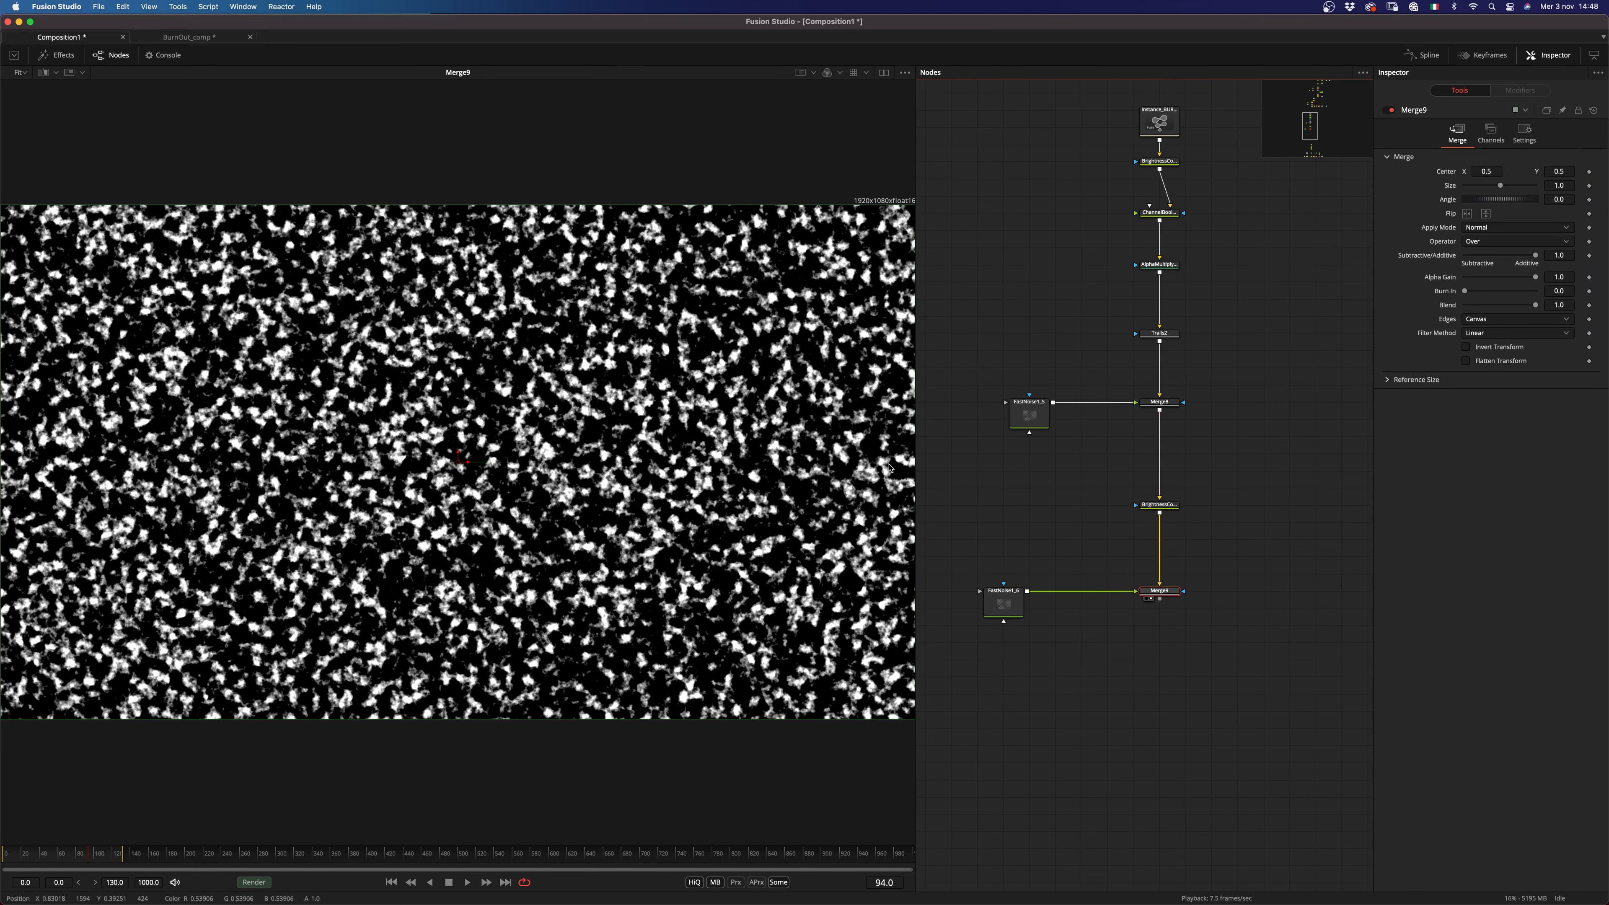
left_click(1495, 227)
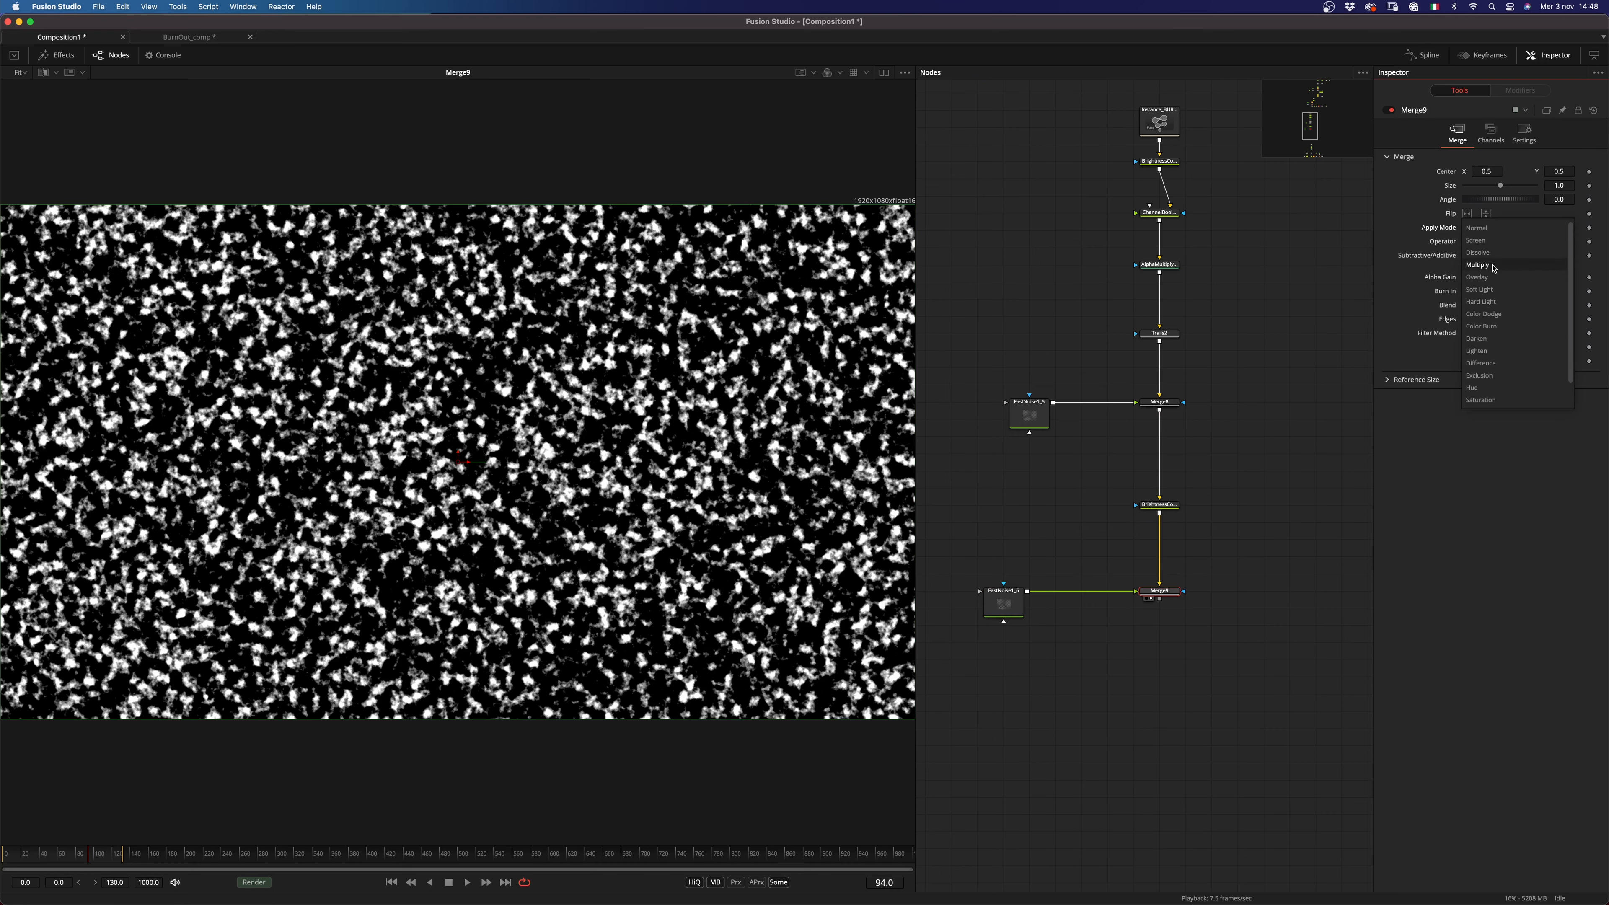
left_click(1494, 268)
Step: Set FastNoise1_6's Seethe to -9.167, Contrast to 3.92 and Brightness to -0.67
left_click(1006, 601)
left_click_drag(1506, 314, 735, 586)
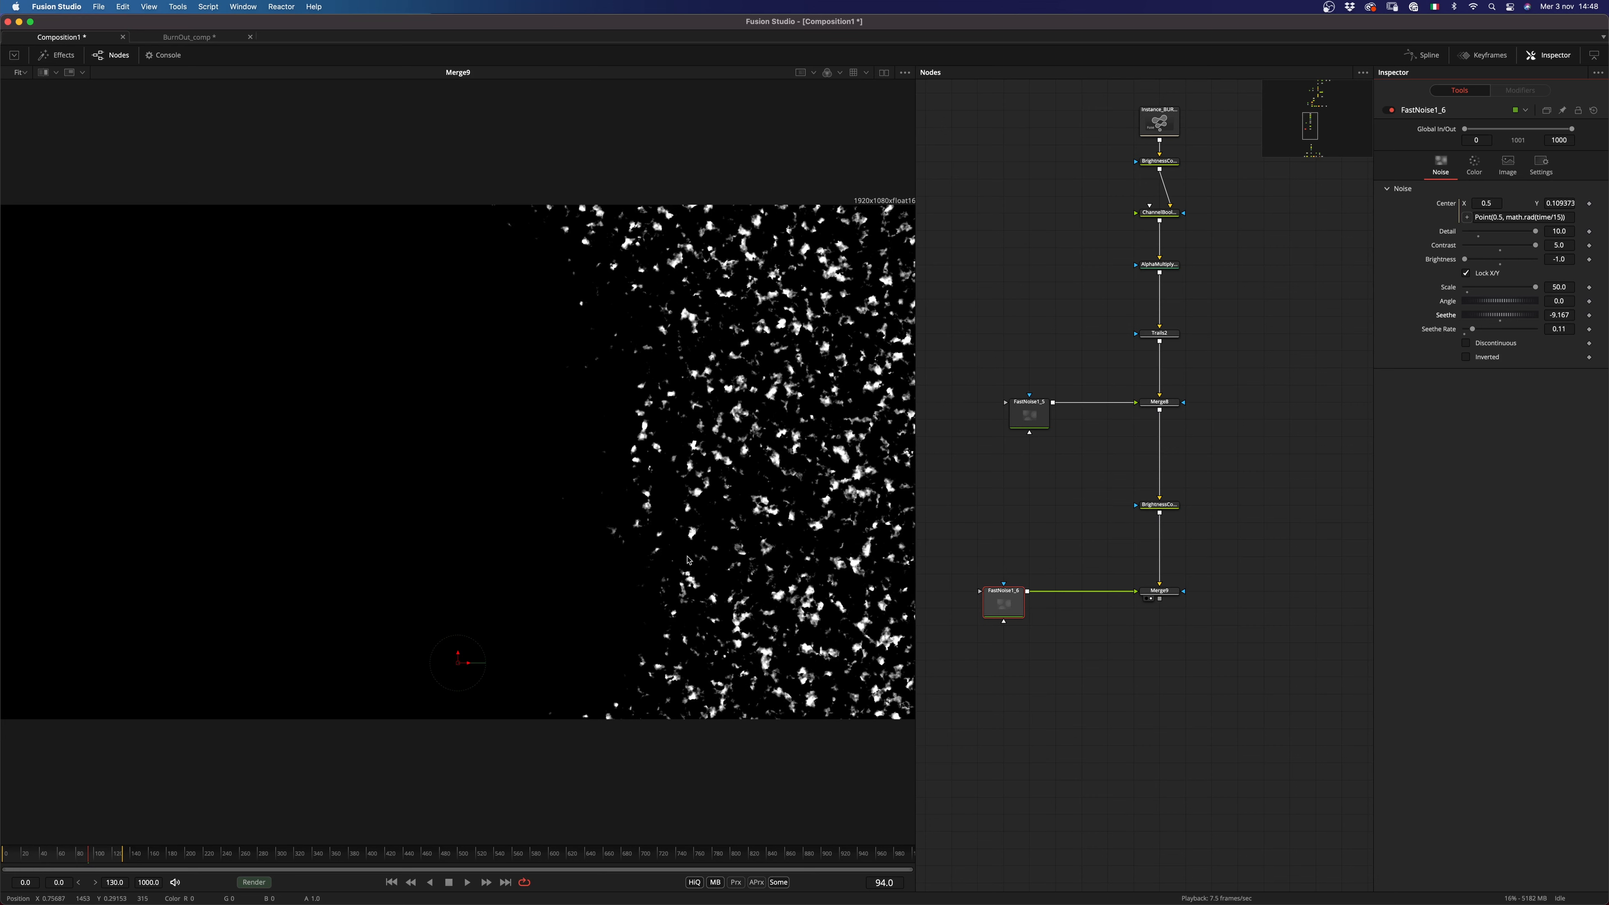
scroll(688, 560, "up", 5)
left_click_drag(712, 239, 674, 403)
left_click_drag(1464, 264, 1525, 246)
scroll(561, 534, "down", 4)
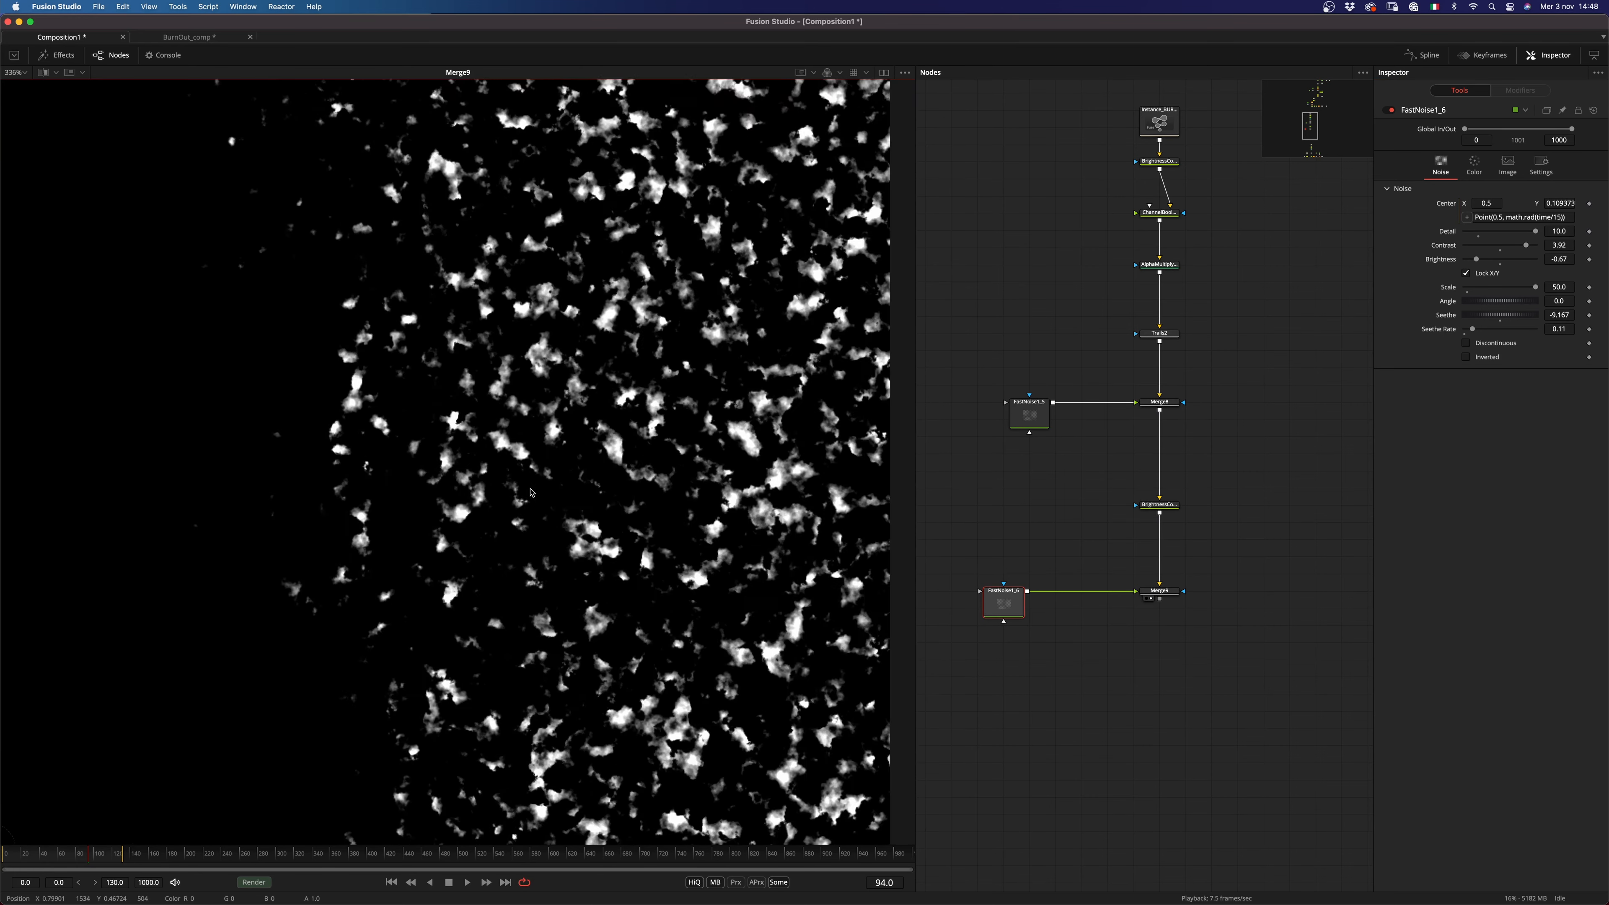
scroll(577, 434, "up", 5)
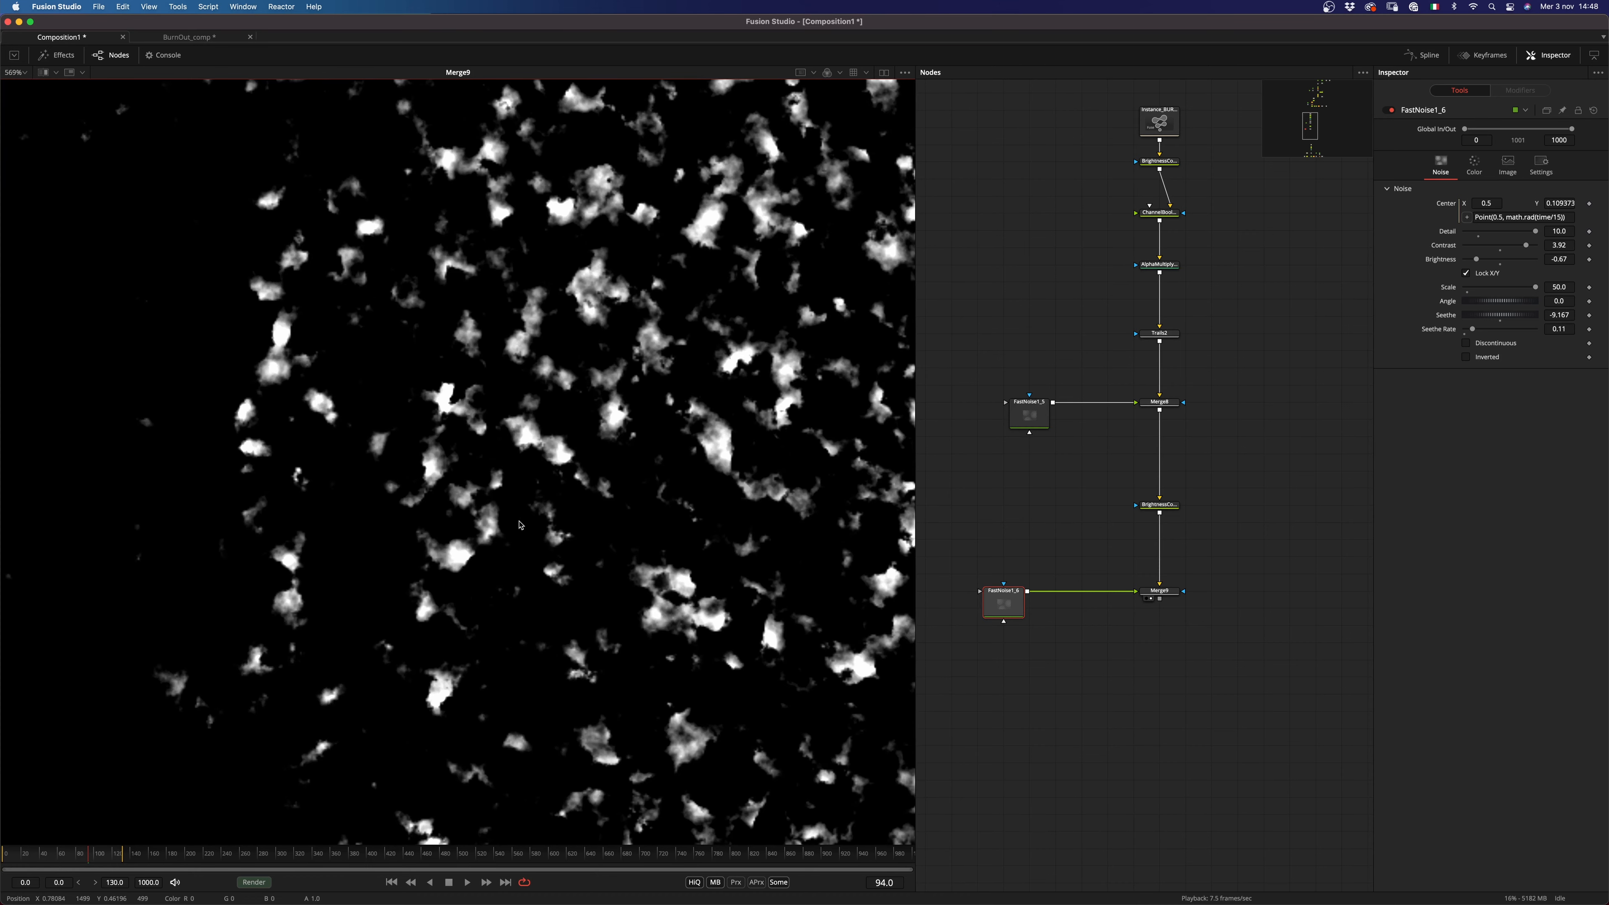
scroll(589, 437, "down", 7)
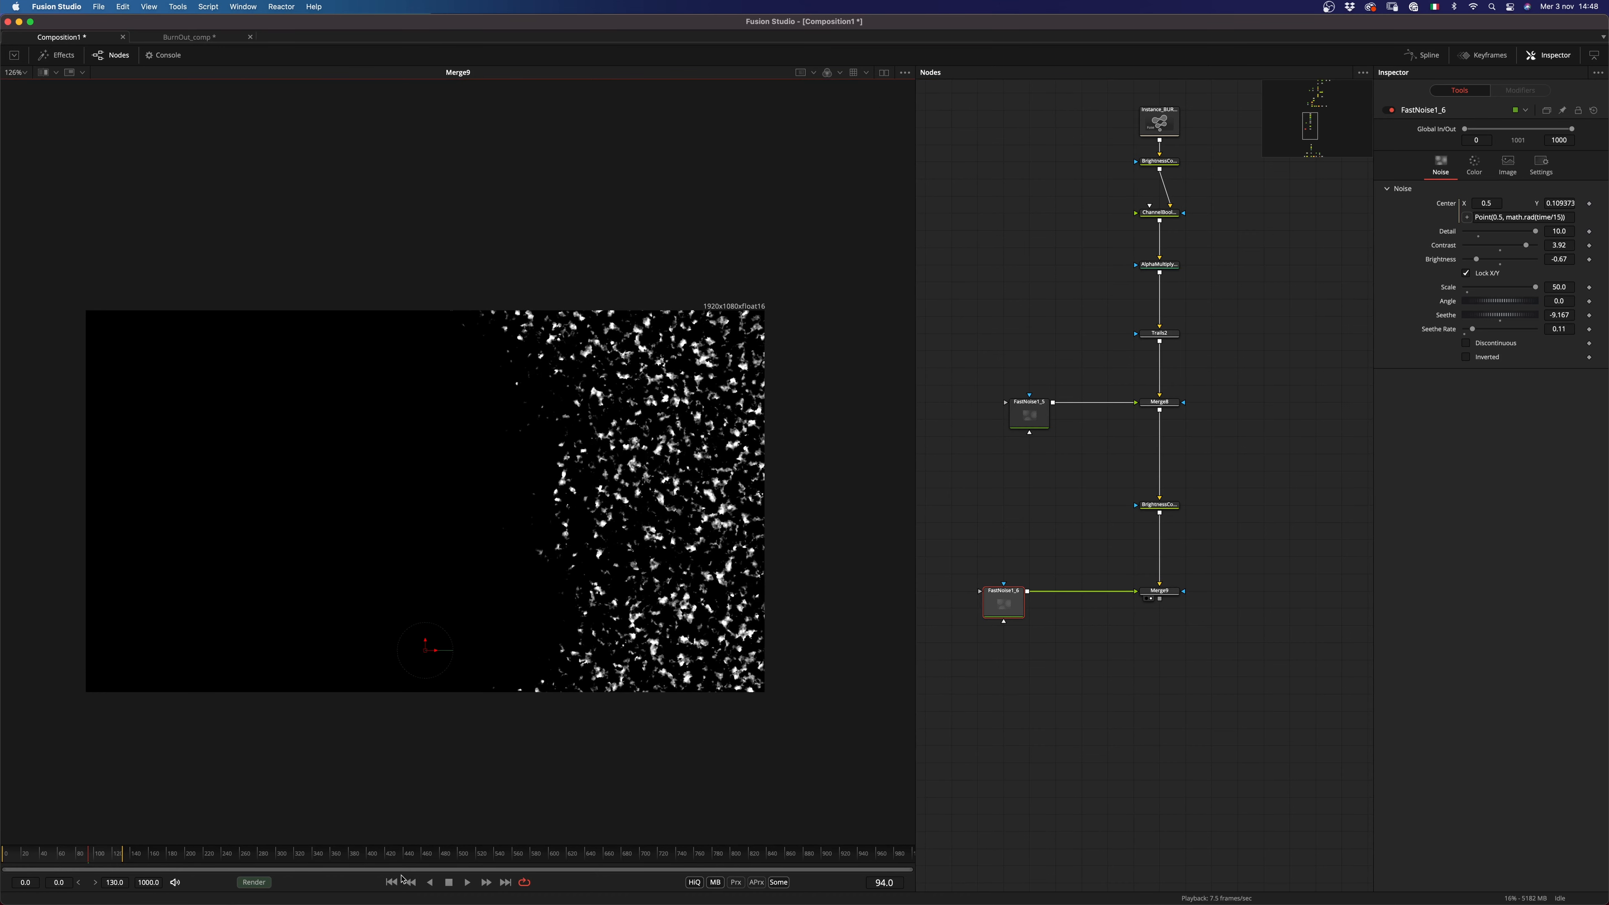
Step: Play Merge9's animation from the first frame to examine the particle breakup
left_click(392, 882)
key("space")
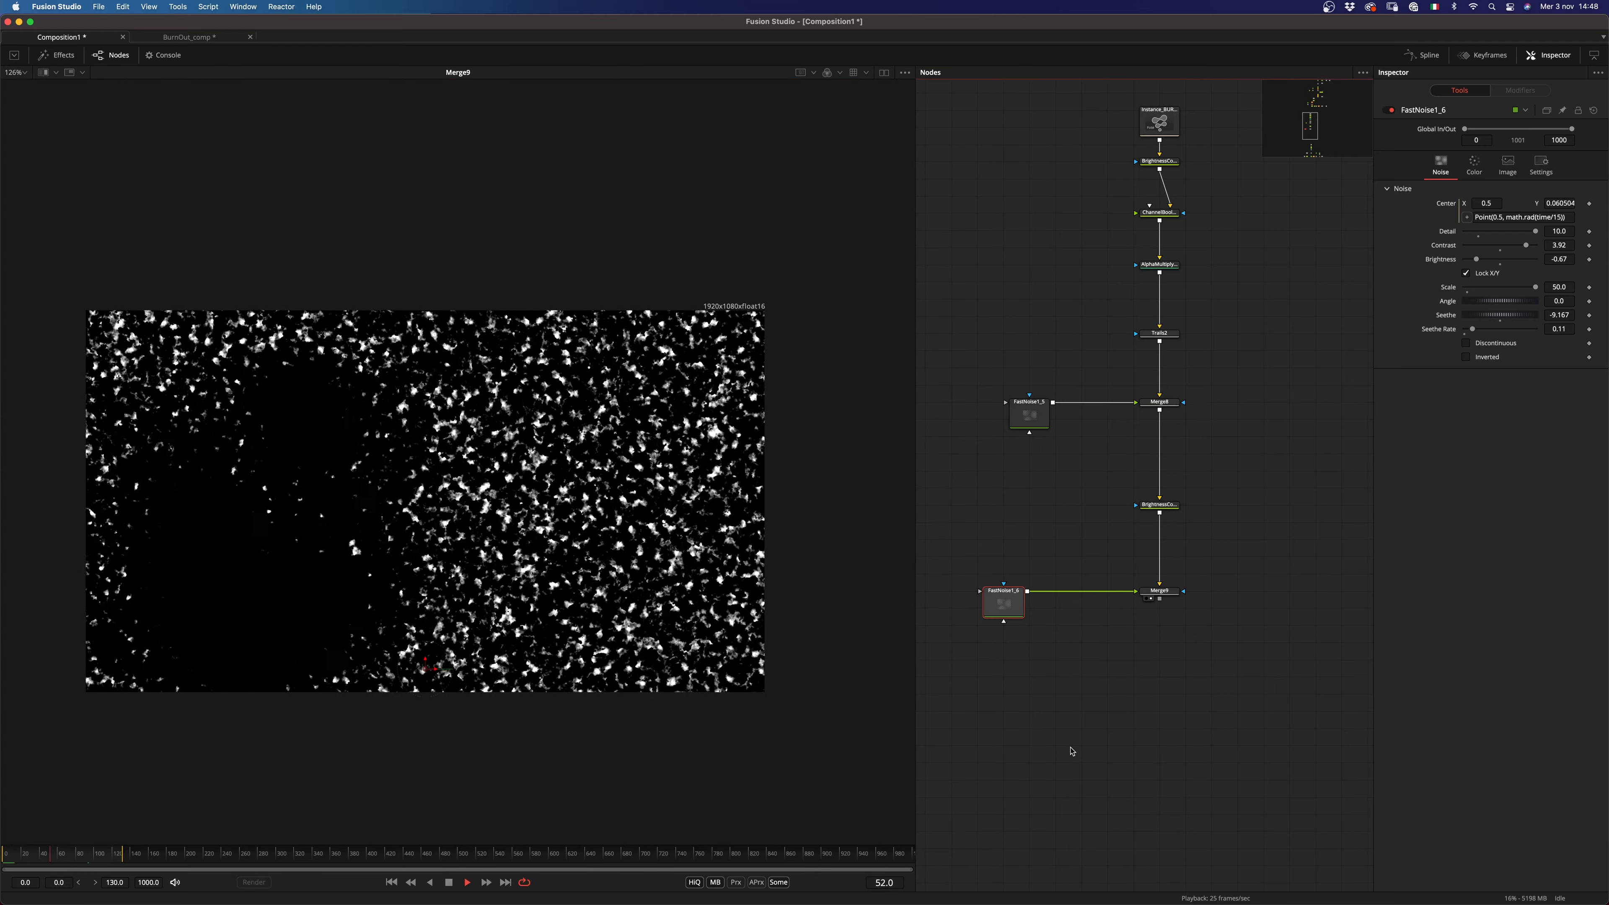
key("space")
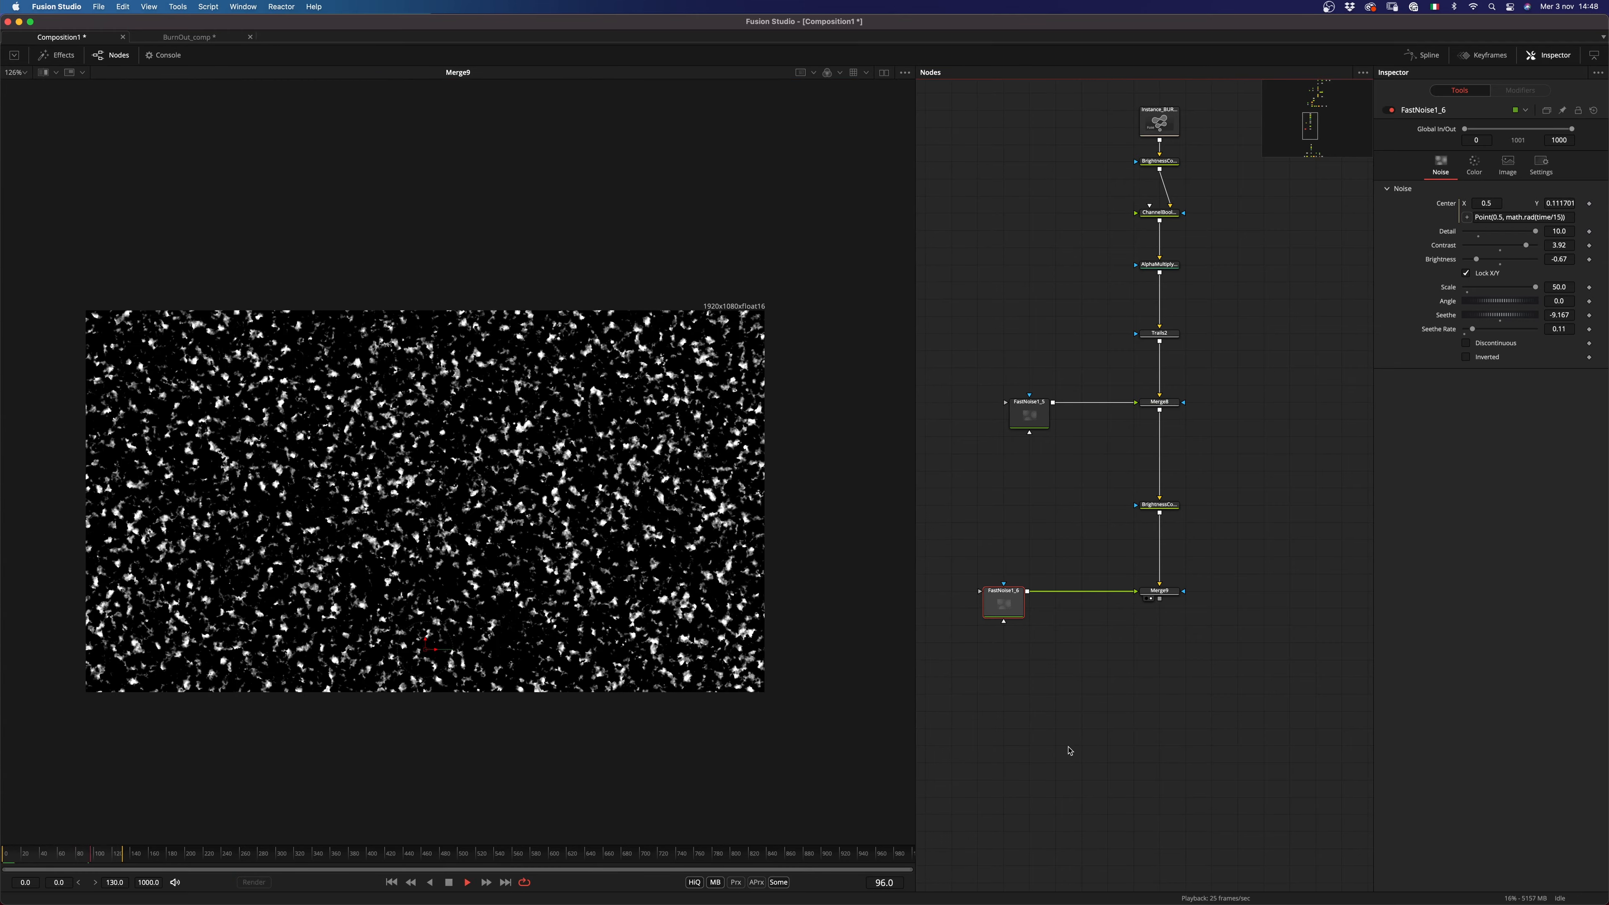
Step: Paste an instance of the ALPHA node beside Merge9 and connect it as the merge's effect mask
mouse_move(1309, 126)
left_mouse_down()
mouse_move(1325, 90)
mouse_move(1310, 157)
left_mouse_up()
scroll(1204, 243, "up", 3)
left_click(1196, 254)
scroll(1226, 499, "down", 4)
scroll(1235, 462, "right", 3)
scroll(1175, 512, "up", 2)
scroll(1196, 500, "left", 3)
scroll(1196, 469, "down", 5)
scroll(1217, 431, "up", 3)
scroll(1237, 440, "up", 3)
key("super+shift+v")
left_click_drag(1178, 479, 1189, 567)
Step: Enable Multiply by Mask on Merge9 and return the animation to the first frame
left_click(1083, 546)
left_click(1524, 133)
left_click(1465, 220)
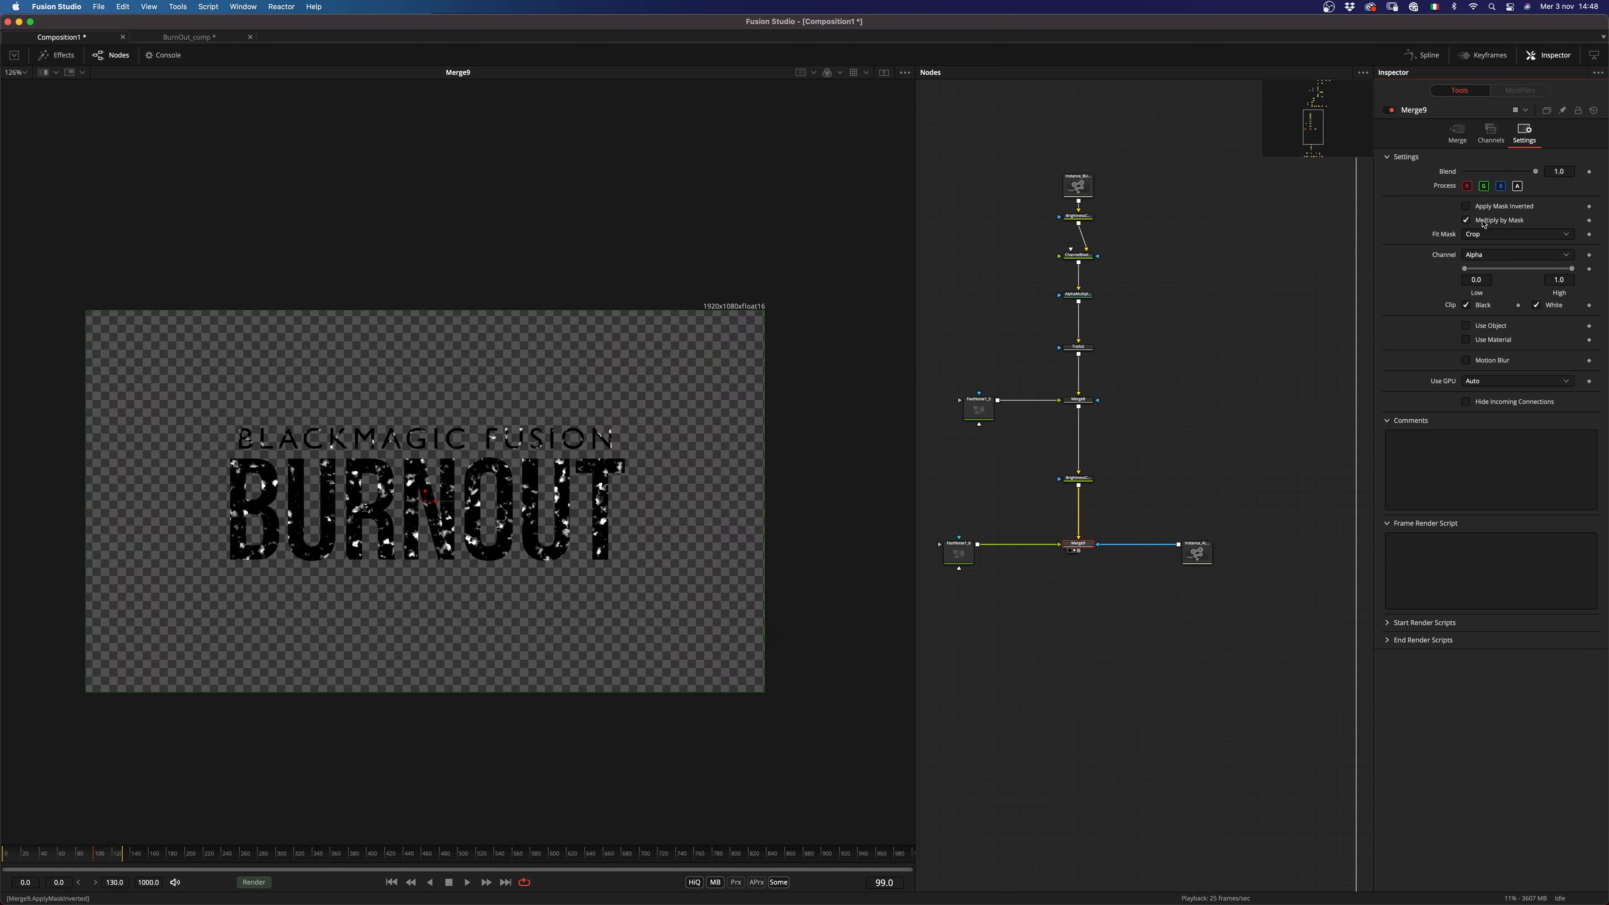
left_click(393, 883)
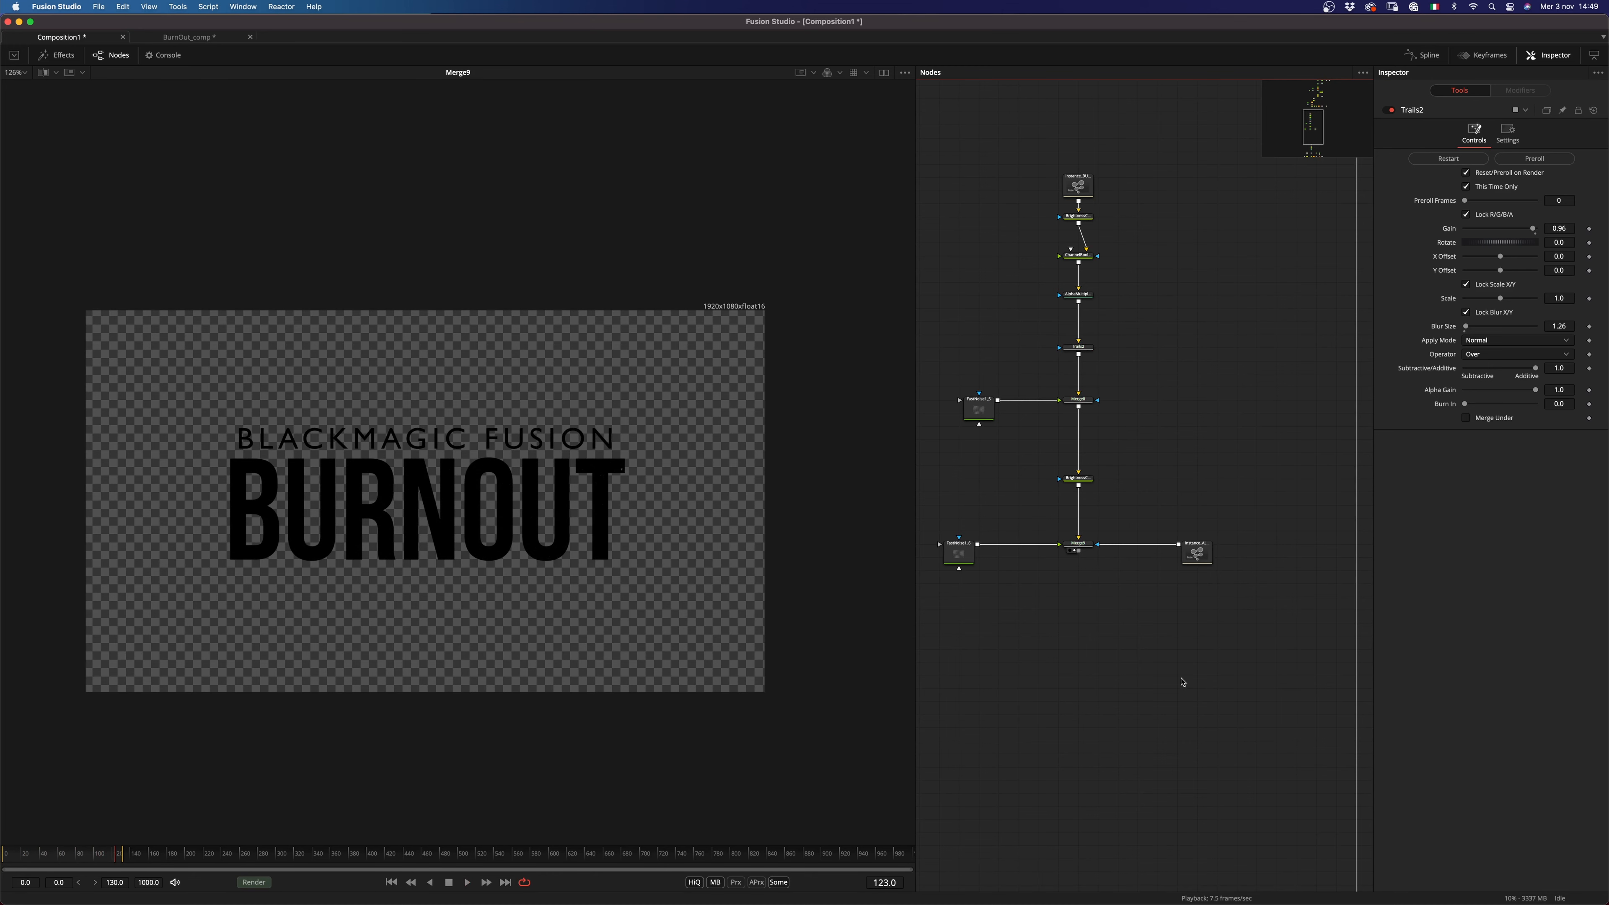
Step: Add a BrightnessContrast node below Merge9 and enable clipping of both black and white
scroll(1070, 623, "up", 2)
left_click(1079, 527)
key("shift+space")
type("bri")
key("Down")
key("Down")
key("Return")
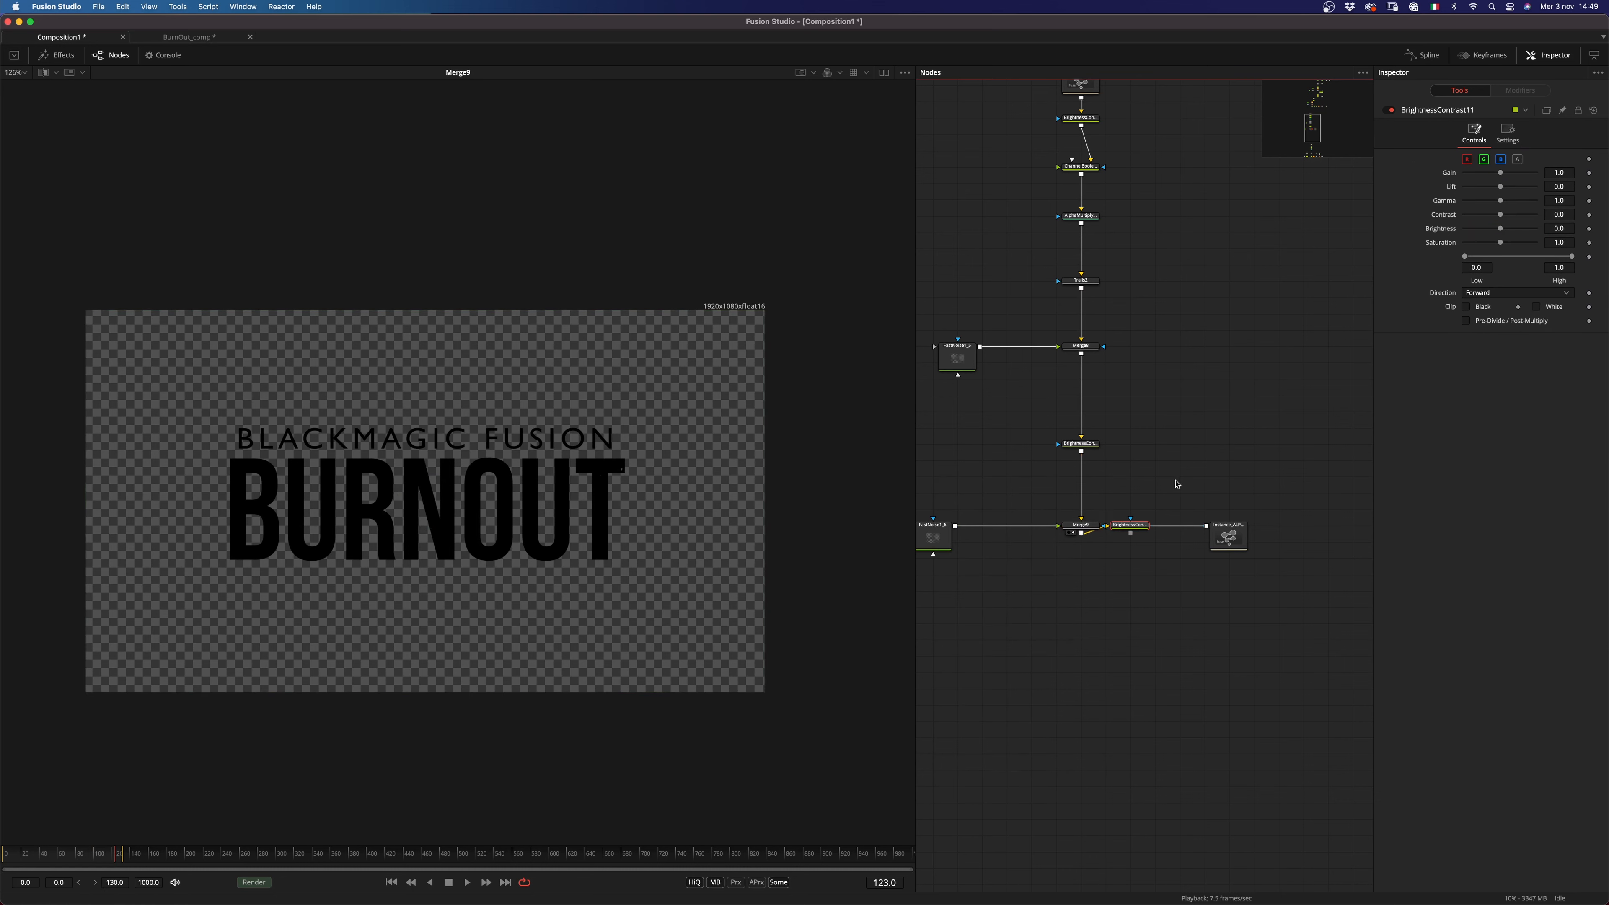
left_click(1481, 308)
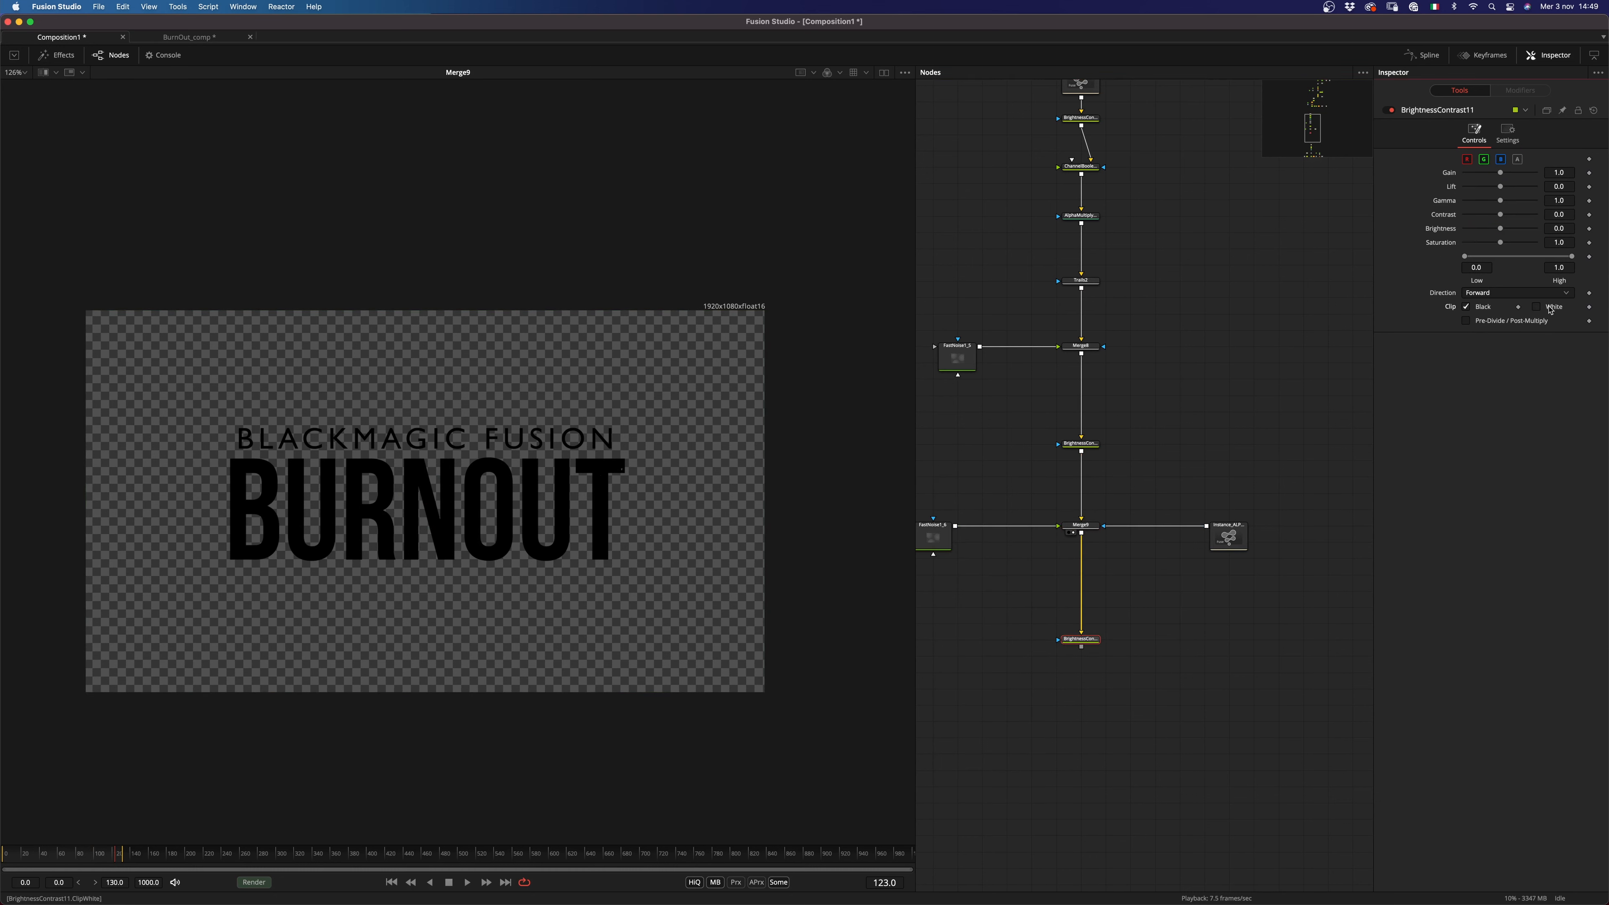
left_click(1554, 307)
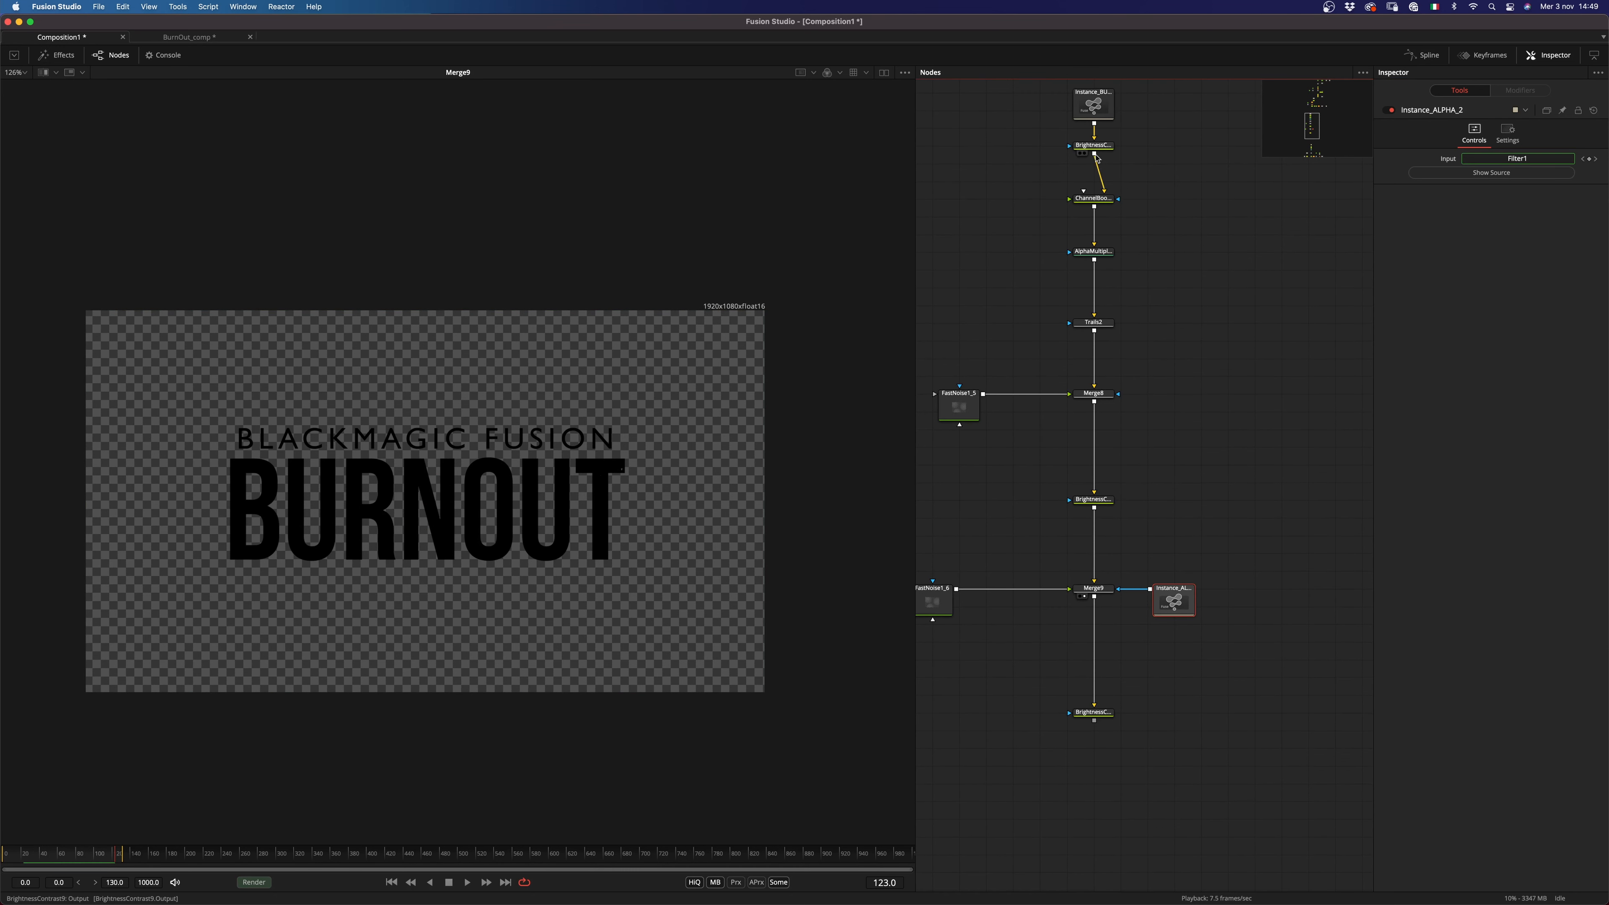
Step: Connect the upper BrightnessContrast's output as BrightnessContrast11's effect mask, routing the line around the branch through two pipe routers
left_click_drag(1096, 158, 1229, 716)
left_click(1103, 669, "alt")
left_click(1149, 380, "alt")
left_click_drag(1150, 380, 1228, 252)
Step: Set BrightnessContrast11's mask to inverted, multiply by mask and Luminance channel, and play the animation
left_click(1099, 718)
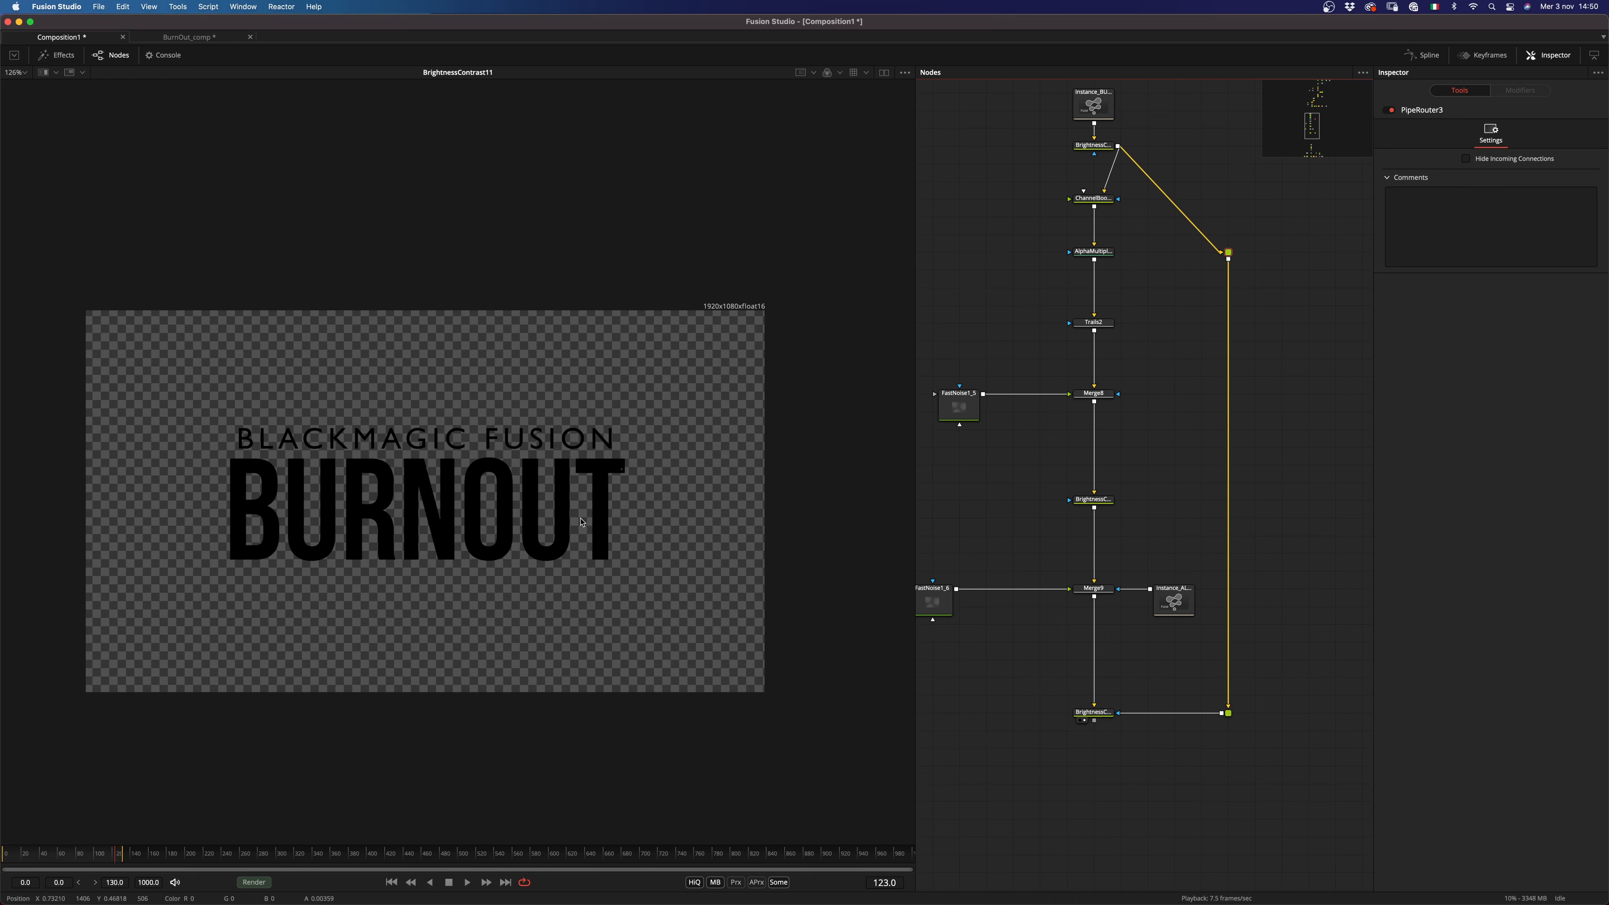
left_click(1511, 130)
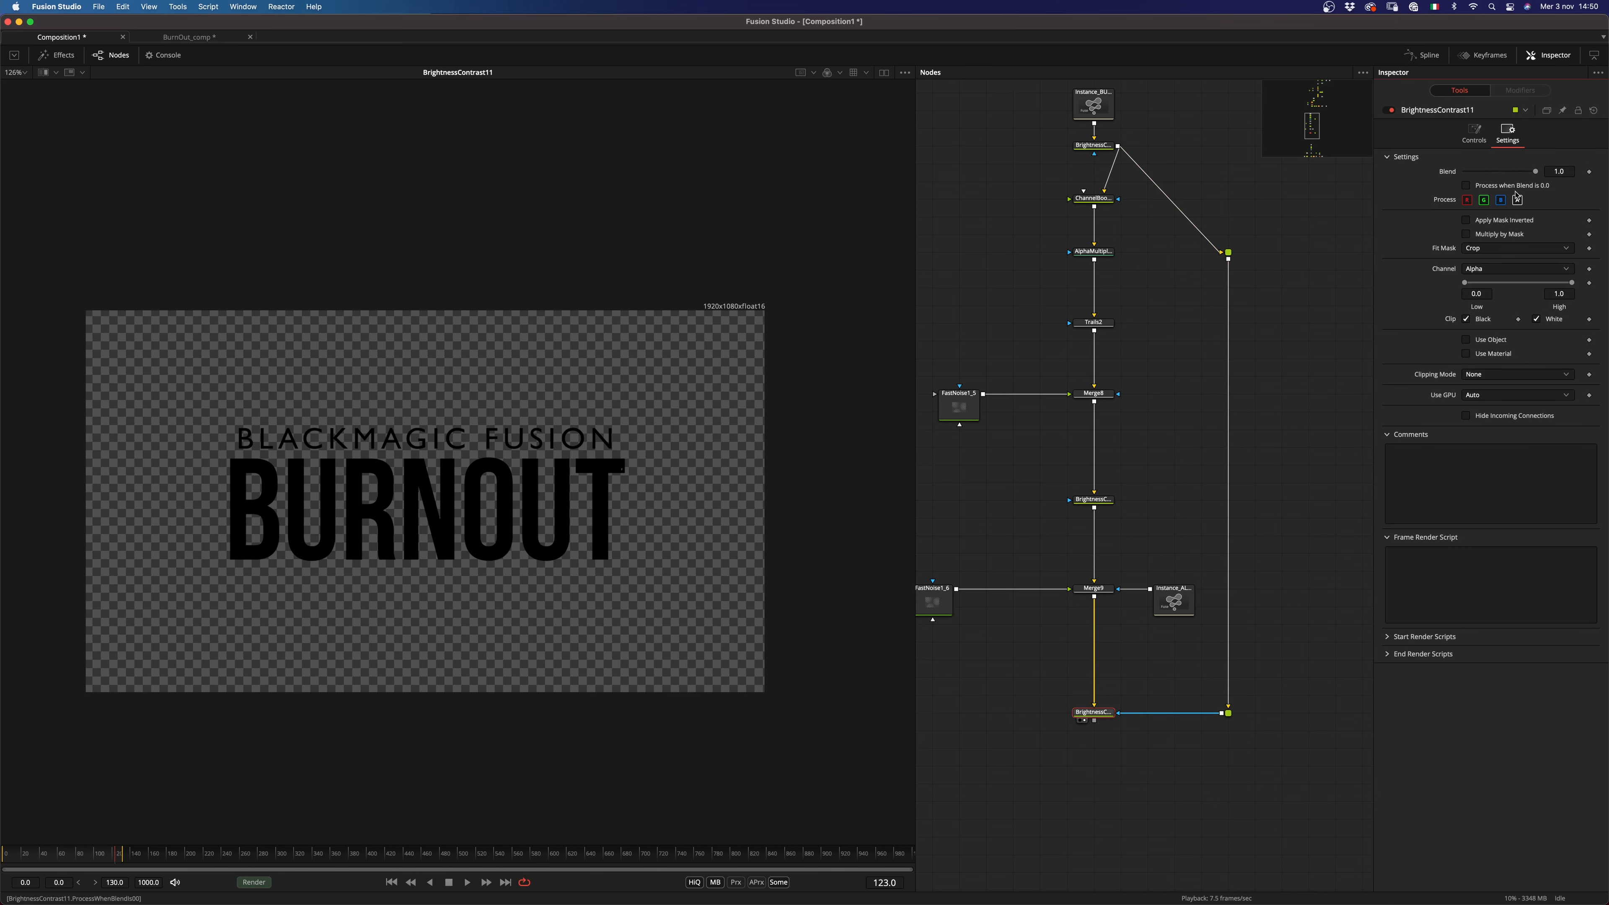
left_click(1488, 238)
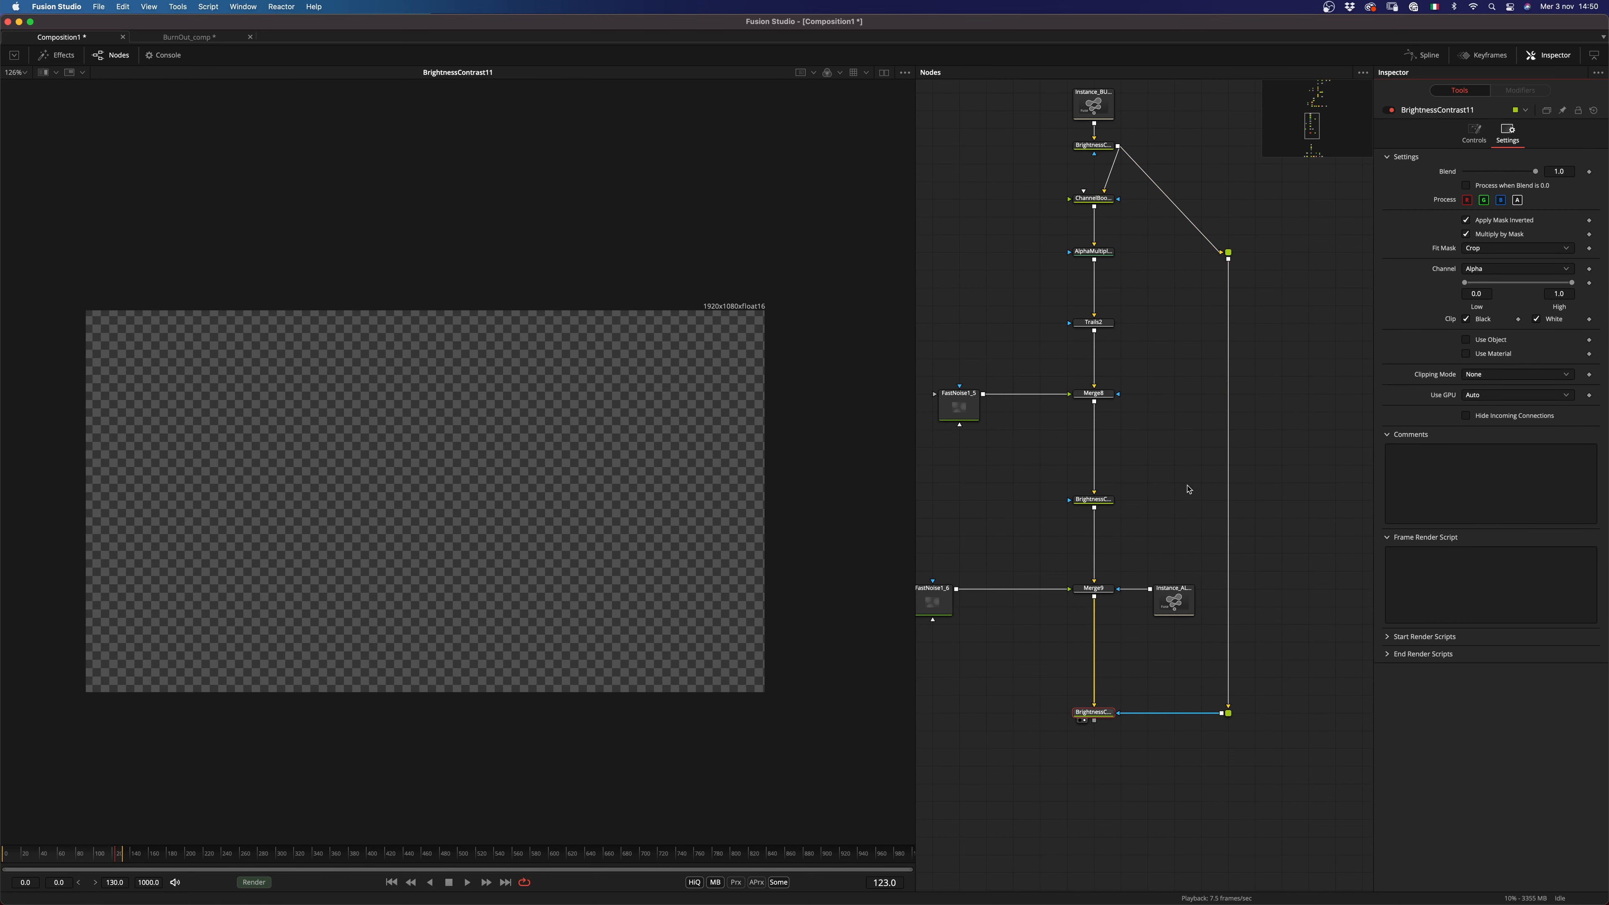
left_click(1490, 269)
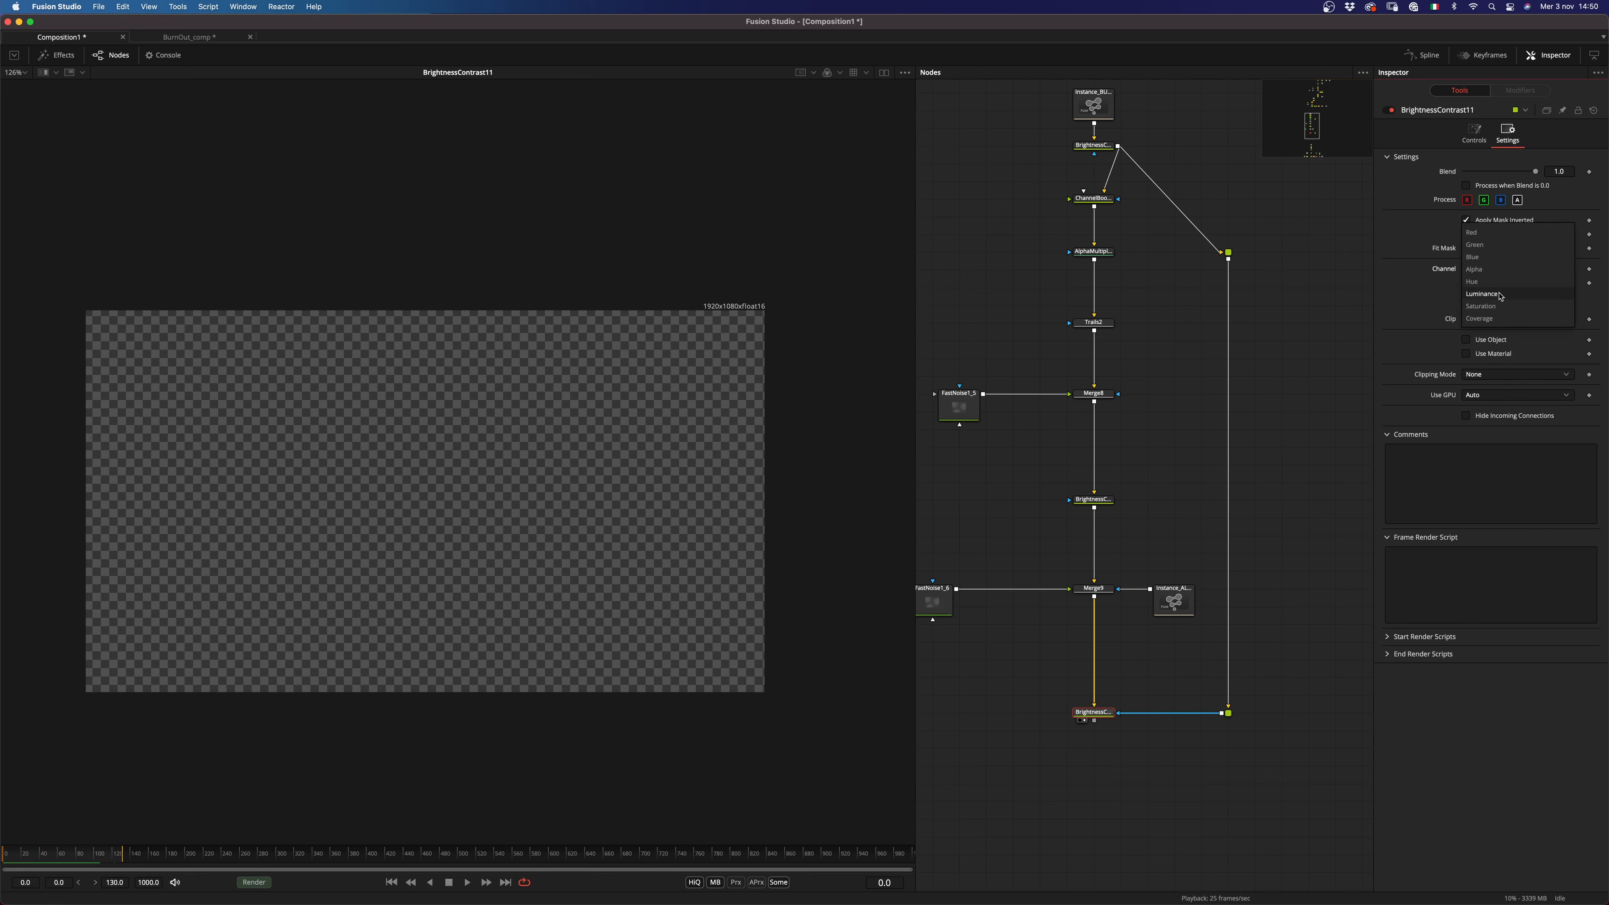
left_click(1482, 293)
key("space")
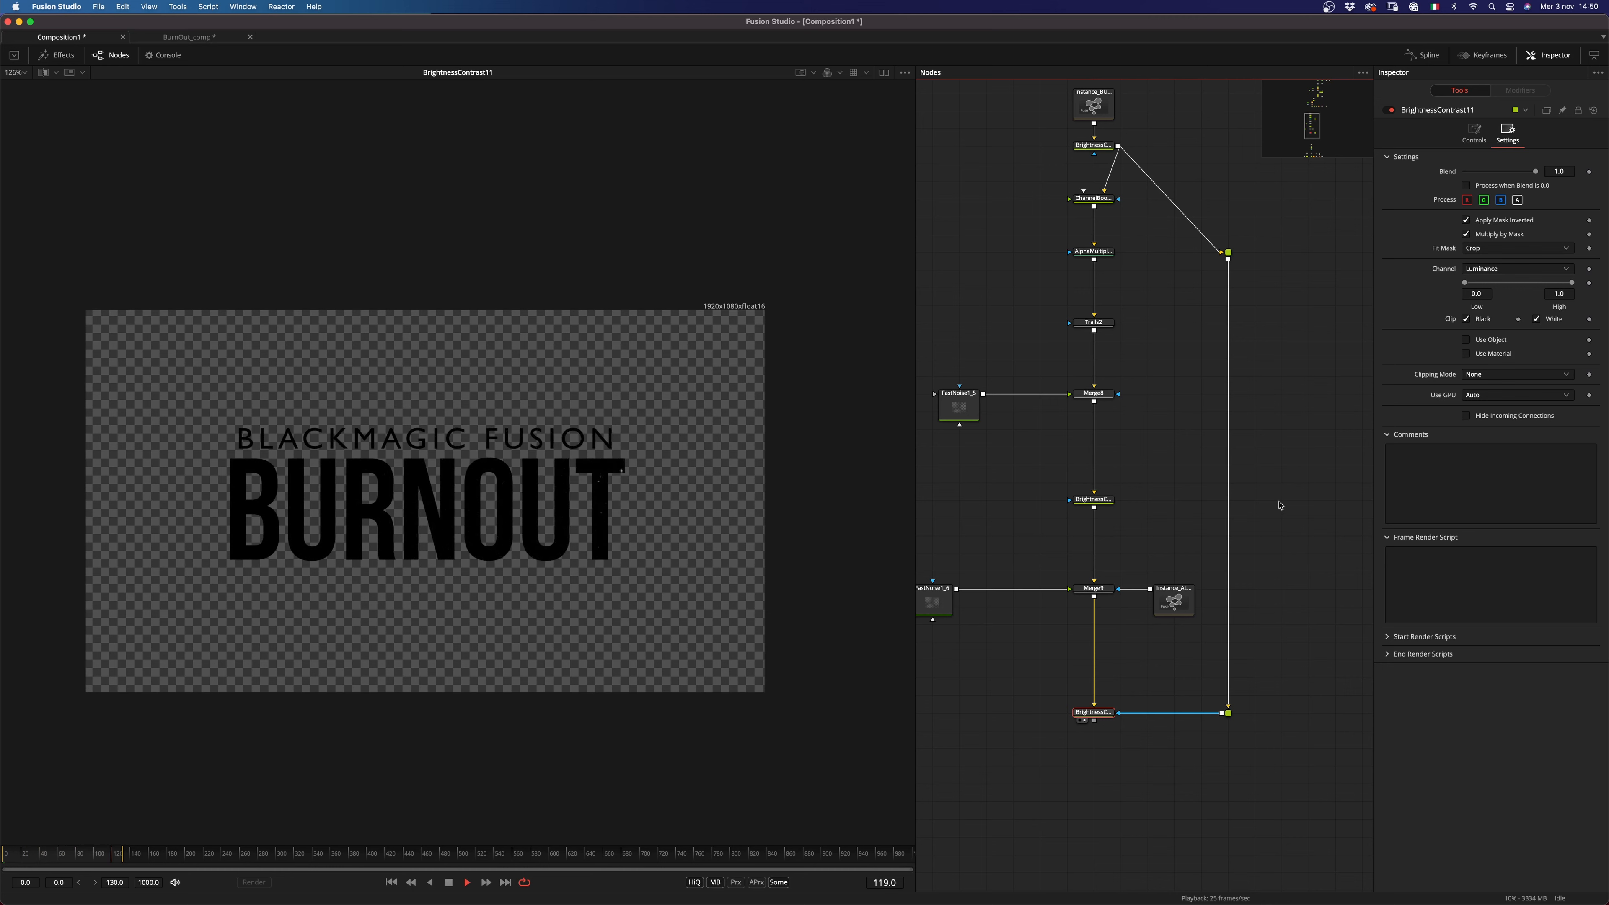
left_click(3, 858)
Step: Set Trails2's Gain to 0.95 and play the animation
left_click_drag(1152, 240, 1161, 287)
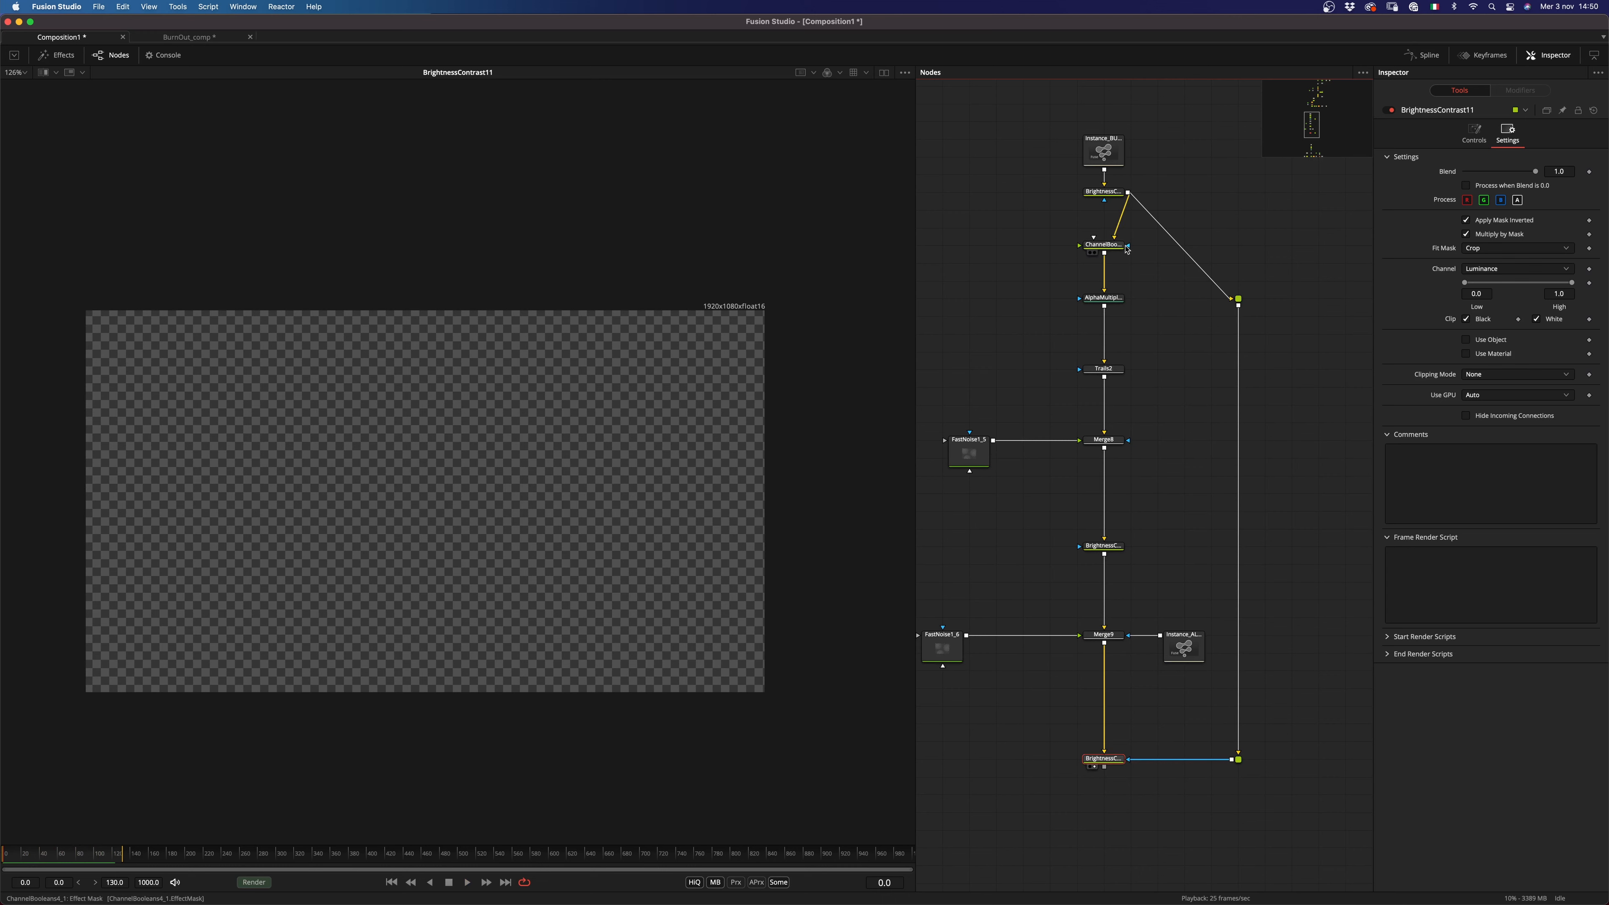
left_click(1103, 368)
left_click(1560, 228)
left_click(1297, 478)
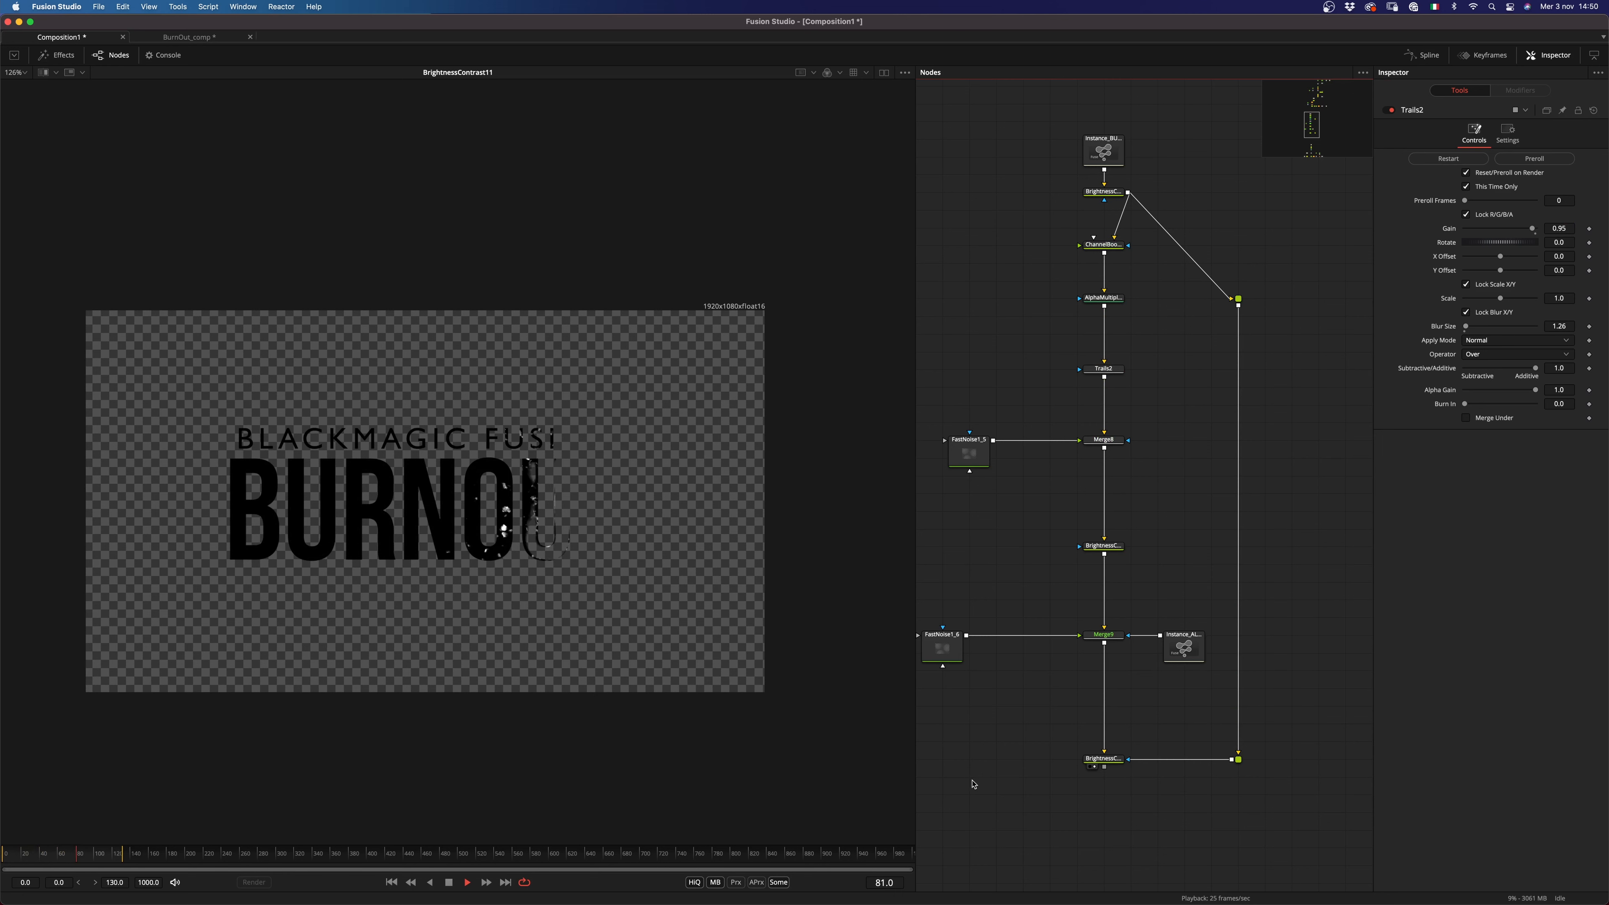
key("space")
Step: Add a Color Corrector below BrightnessContrast11 and merge its output into the main vertical pipeline
scroll(1122, 653, "down", 8)
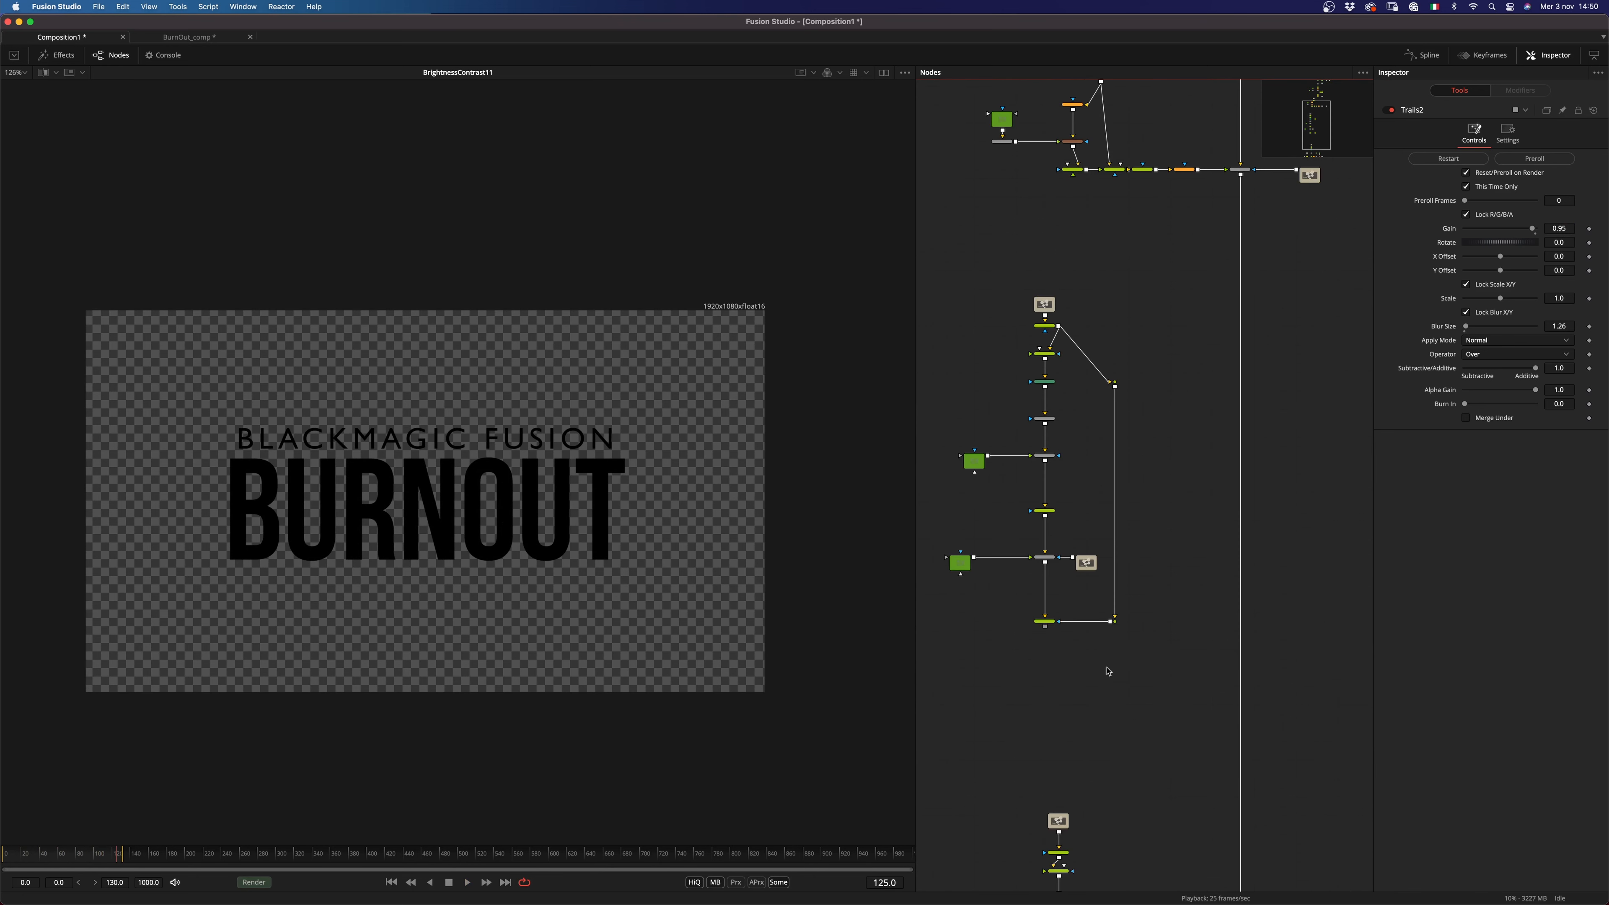
scroll(1167, 650, "up", 5)
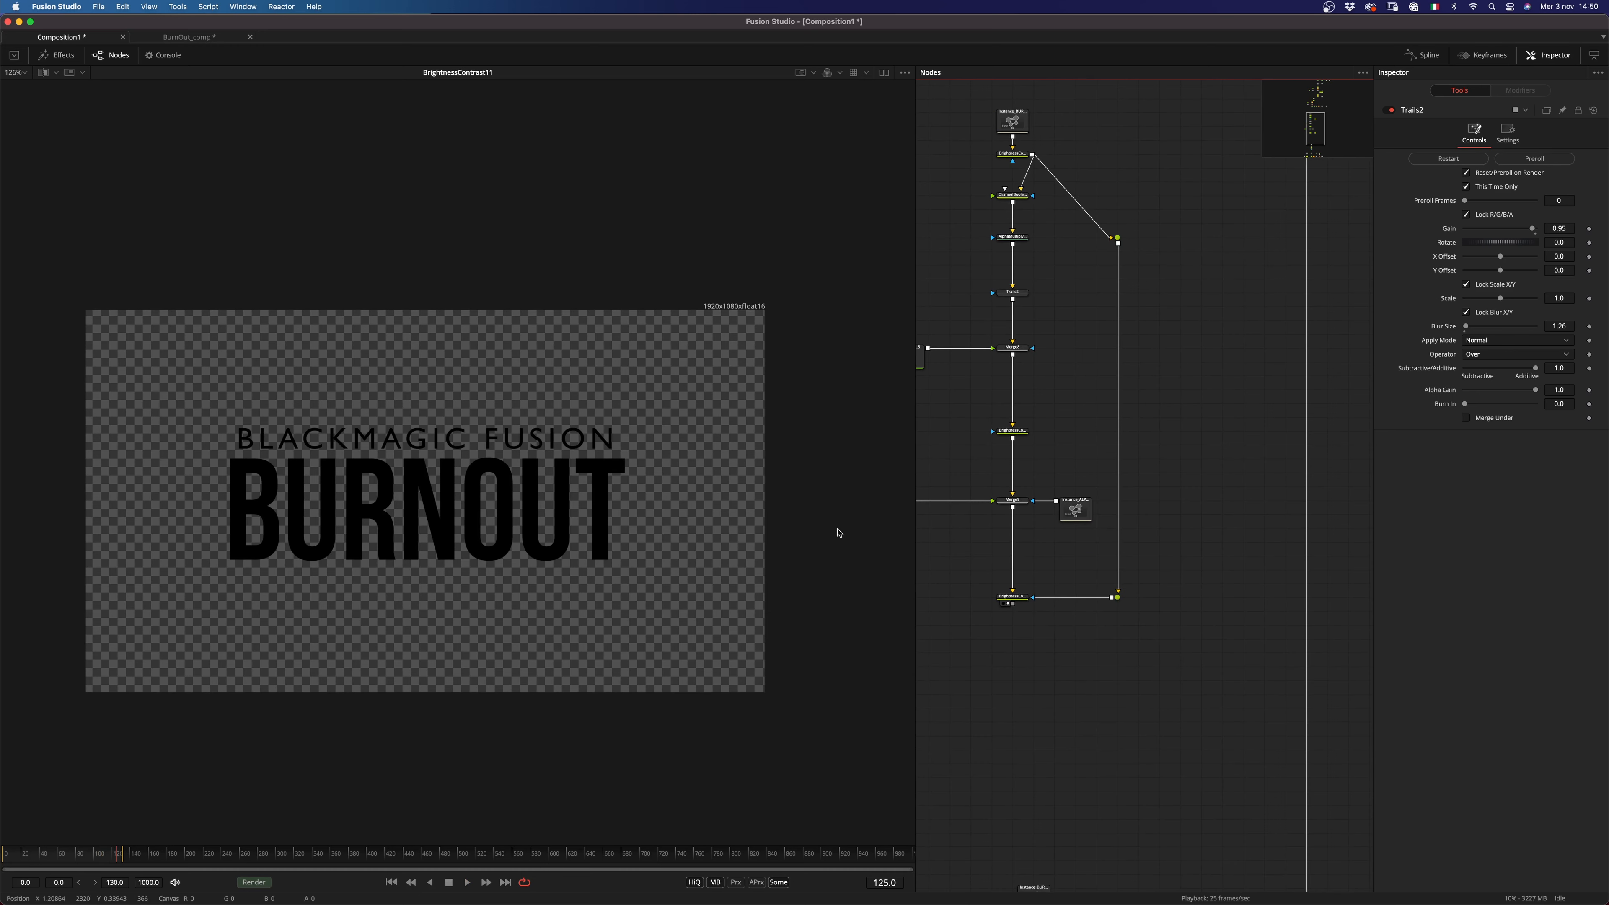
key("shift+space")
type("bc")
key("BackSpace")
key("BackSpace")
type("cc")
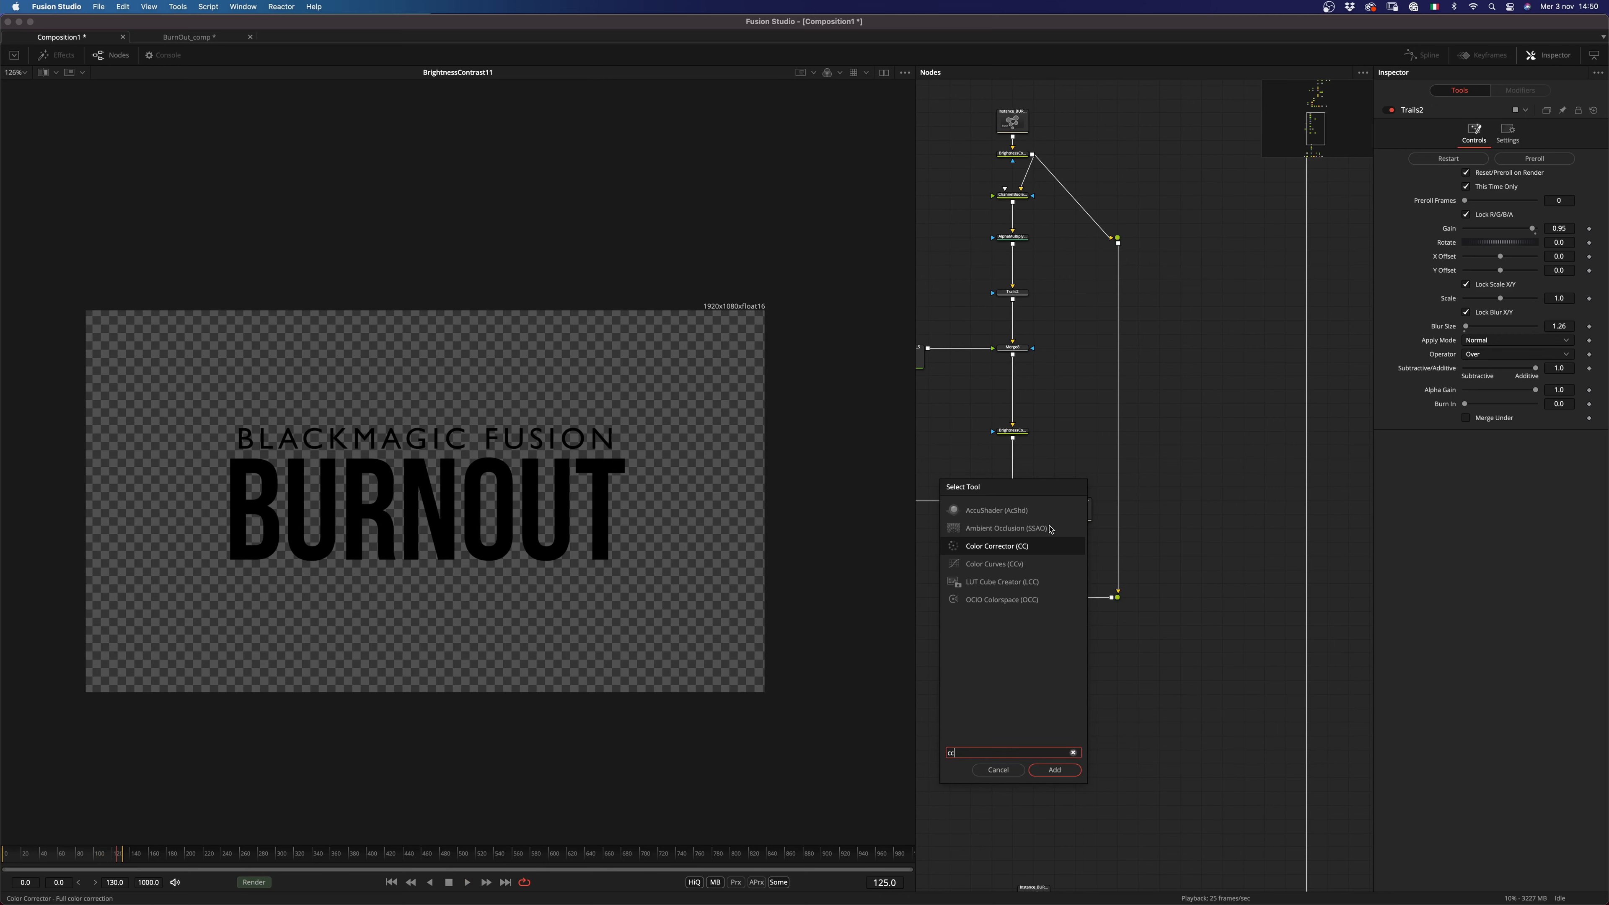
key("Return")
left_click_drag(1012, 604, 1306, 243)
scroll(1214, 564, "down", 10)
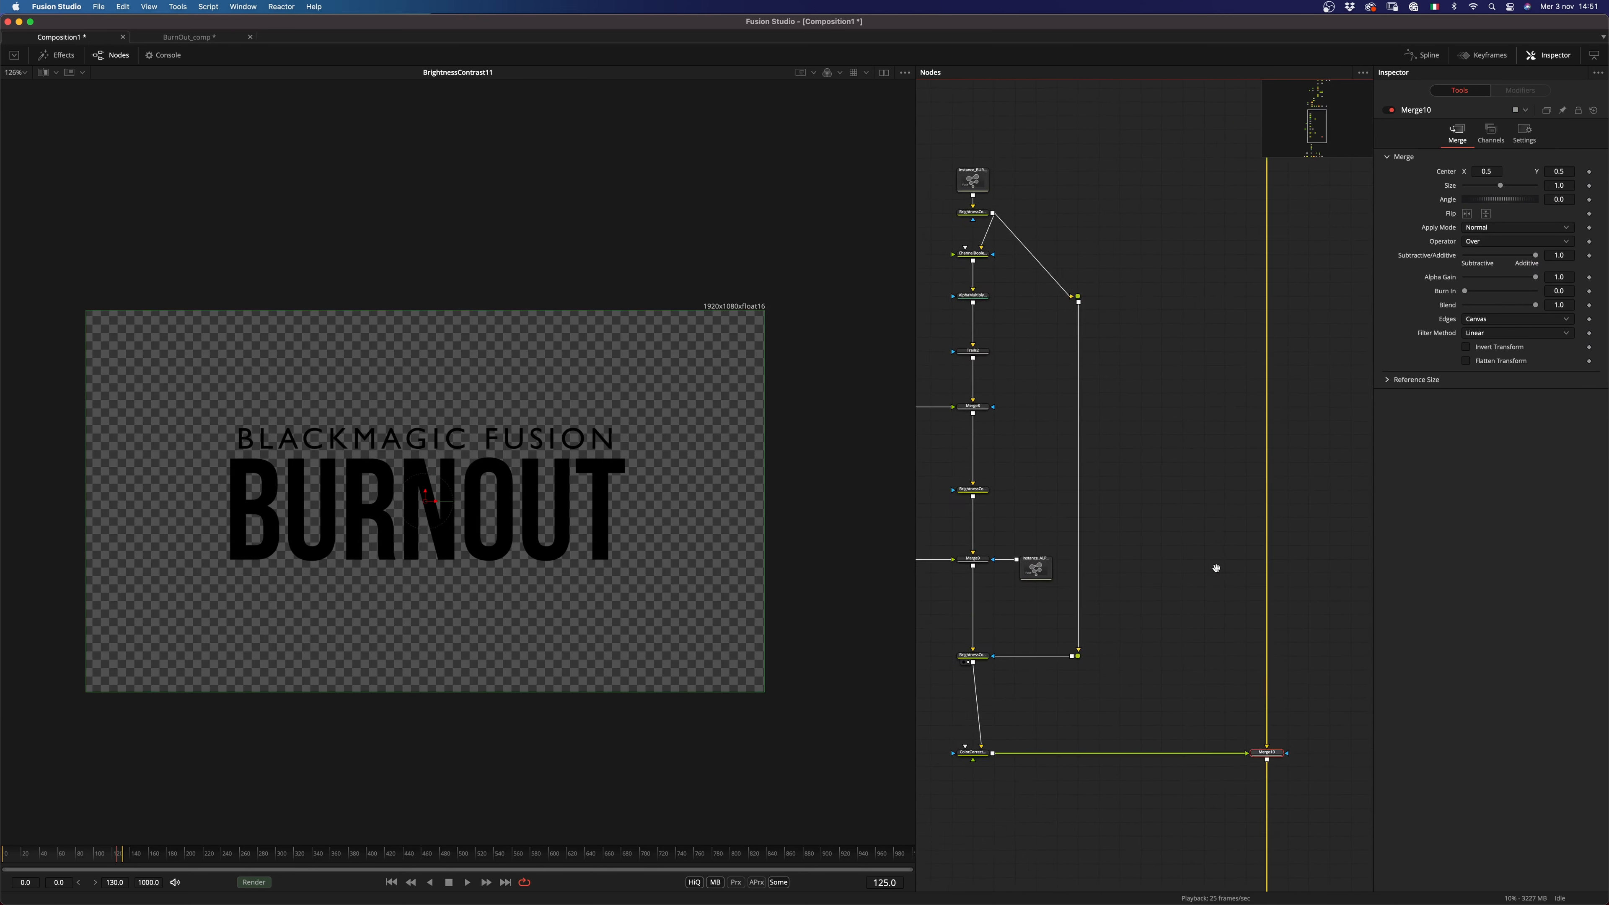
Step: Show Merge10 in the viewer and set its Apply Mode to Screen
left_click(1216, 574)
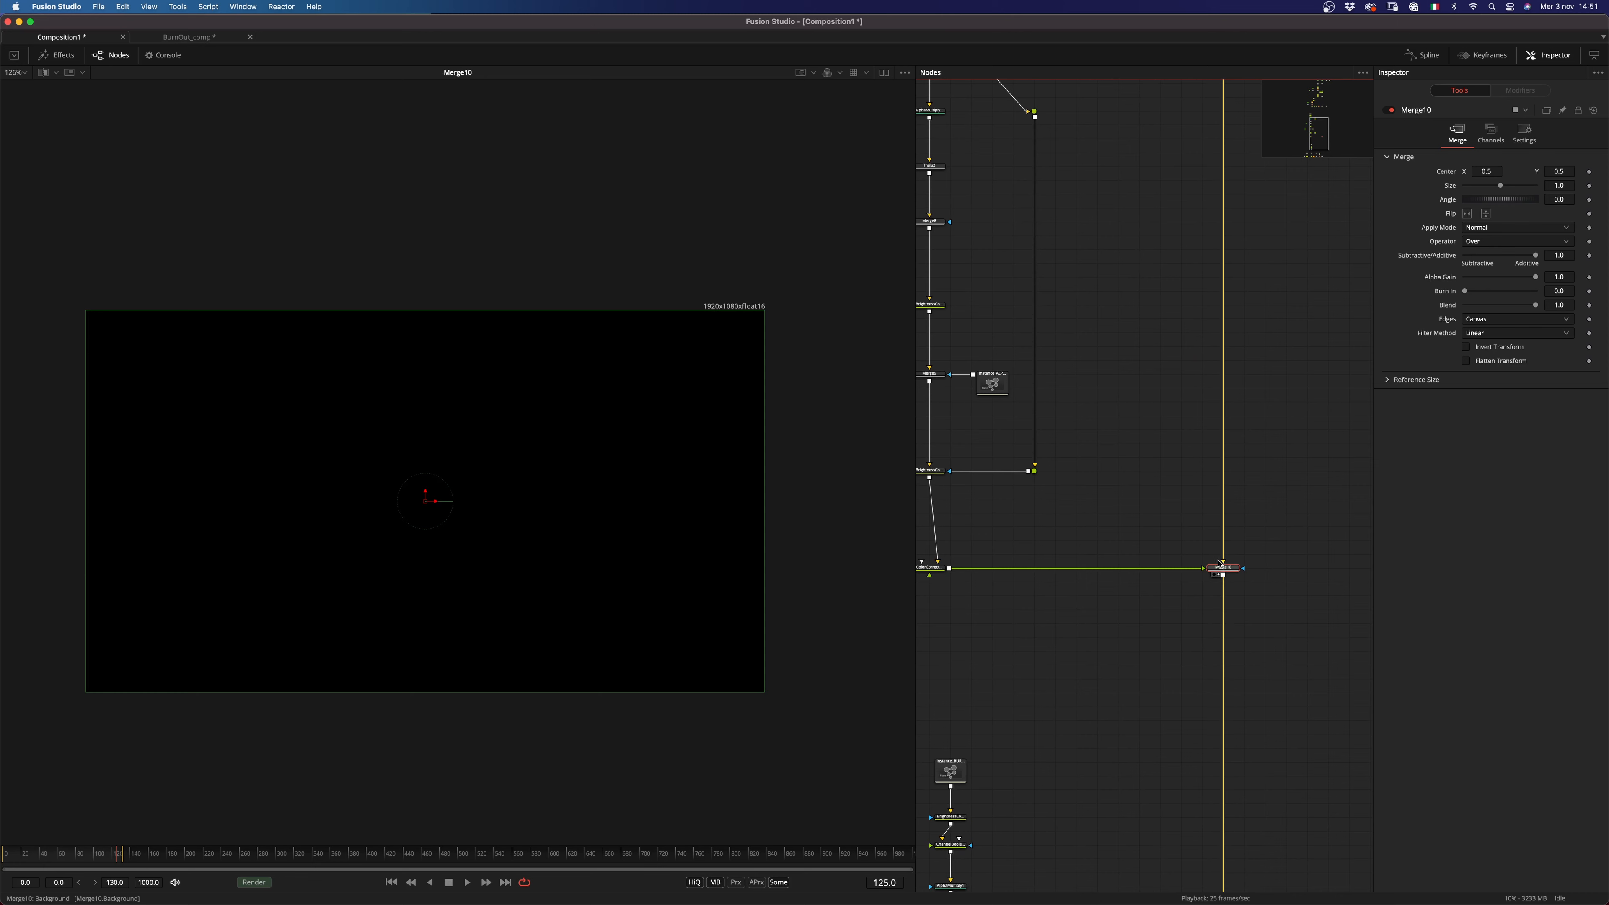
left_click(1484, 234)
left_click(1479, 239)
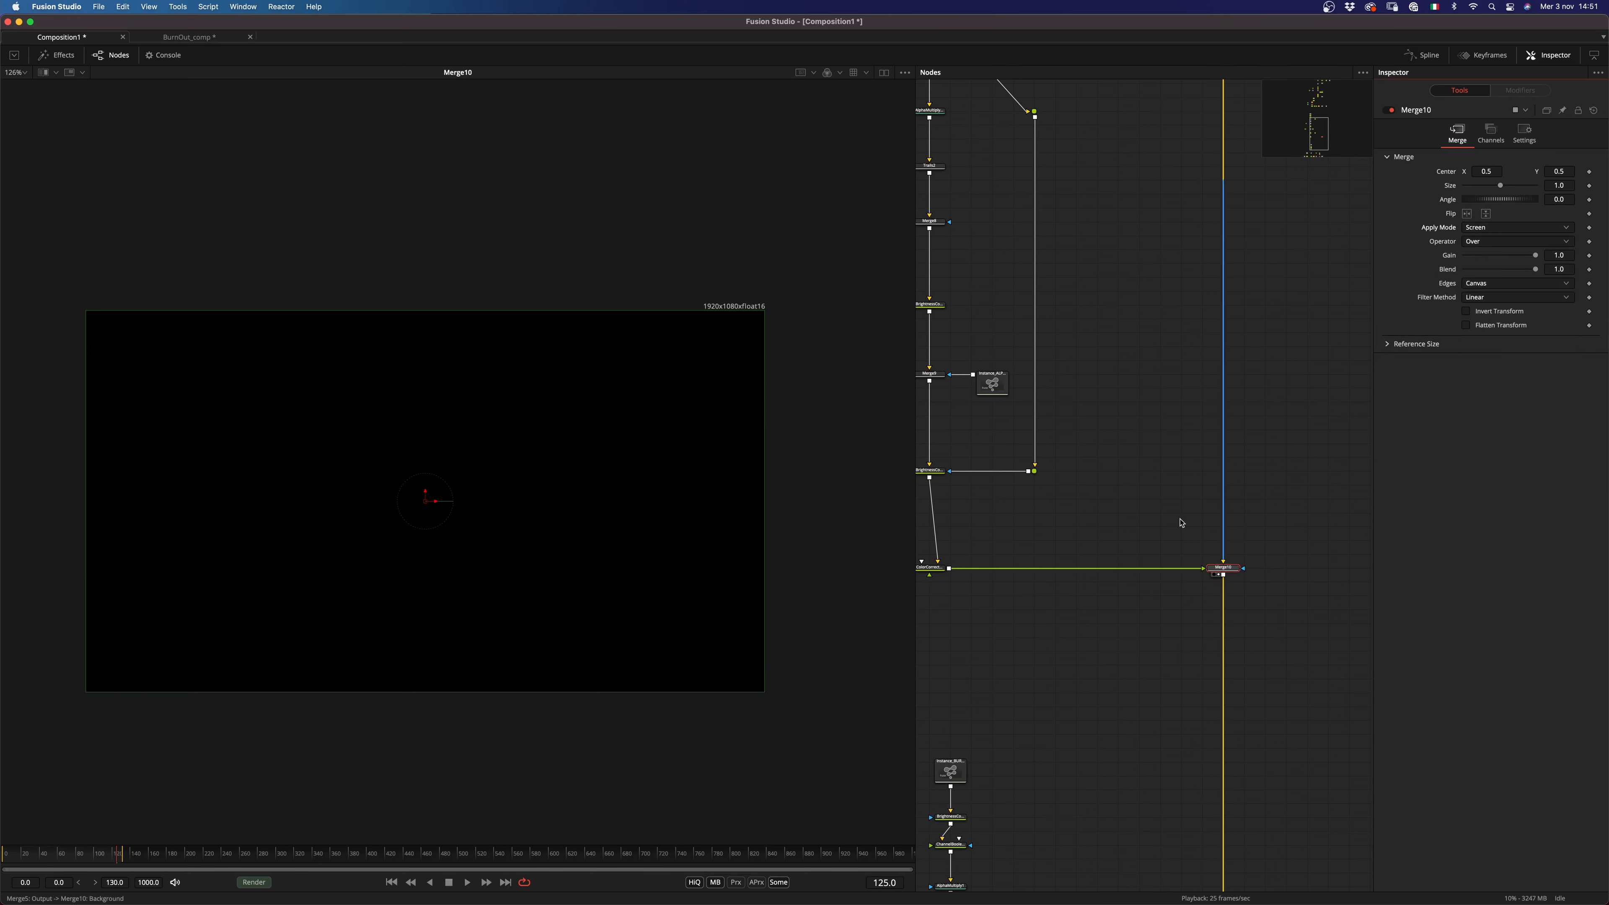
Step: Play Merge6's output from frame 0, stop at frame 68 and fit the image to the viewer
left_click(396, 883)
left_click_drag(1248, 757, 1192, 460)
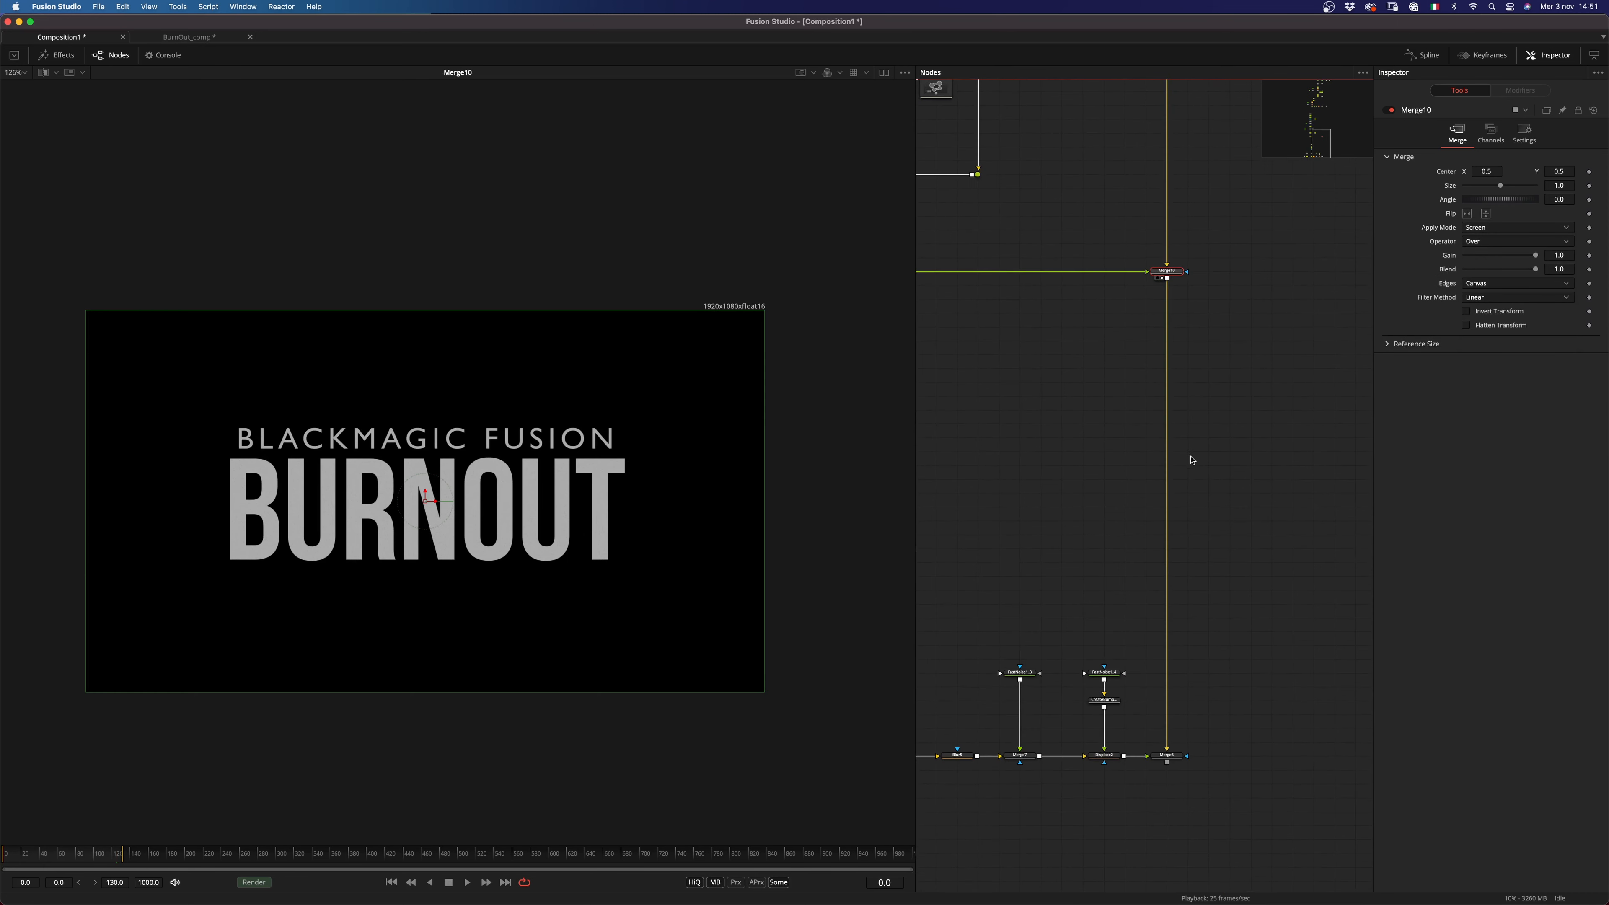
left_click_drag(1166, 756, 782, 666)
scroll(1125, 574, "up", 3)
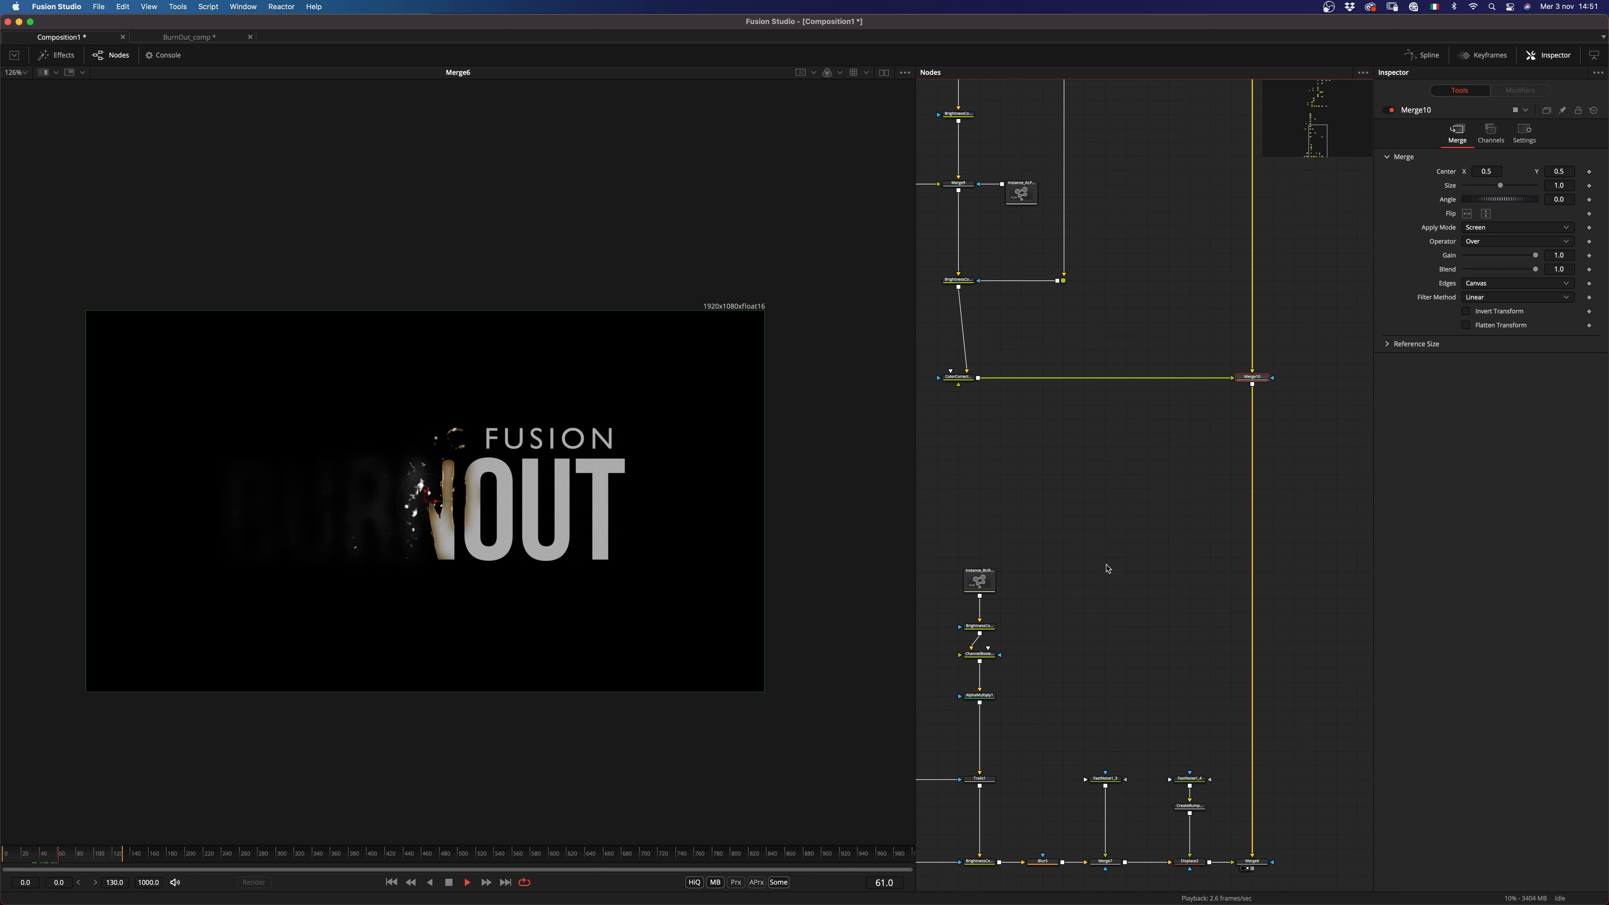
key("space")
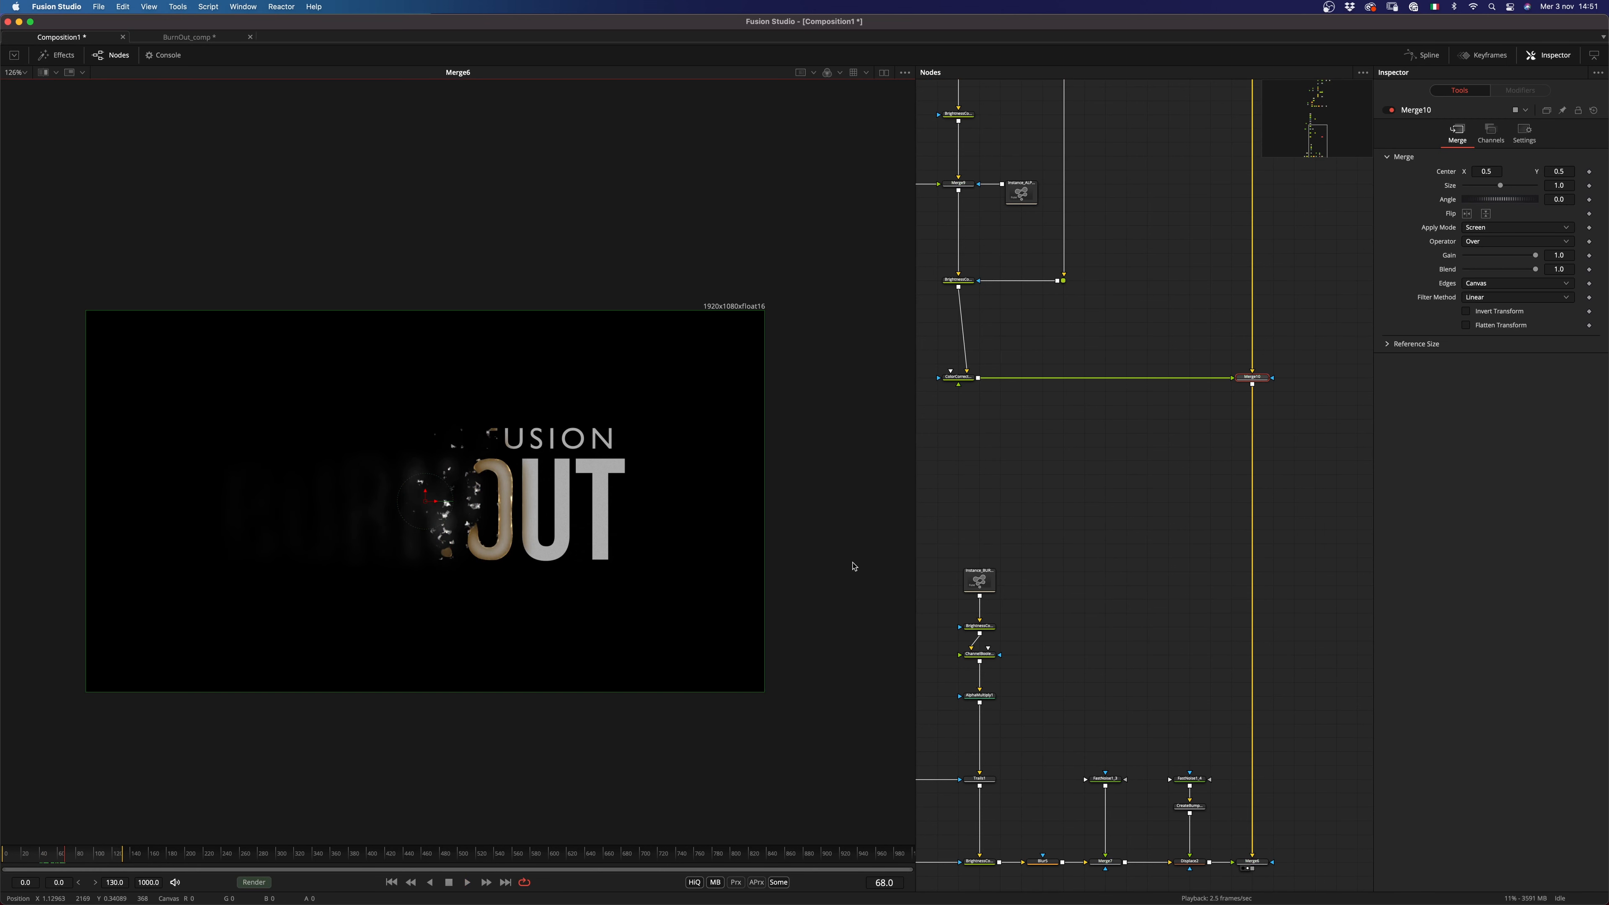
key("super+f")
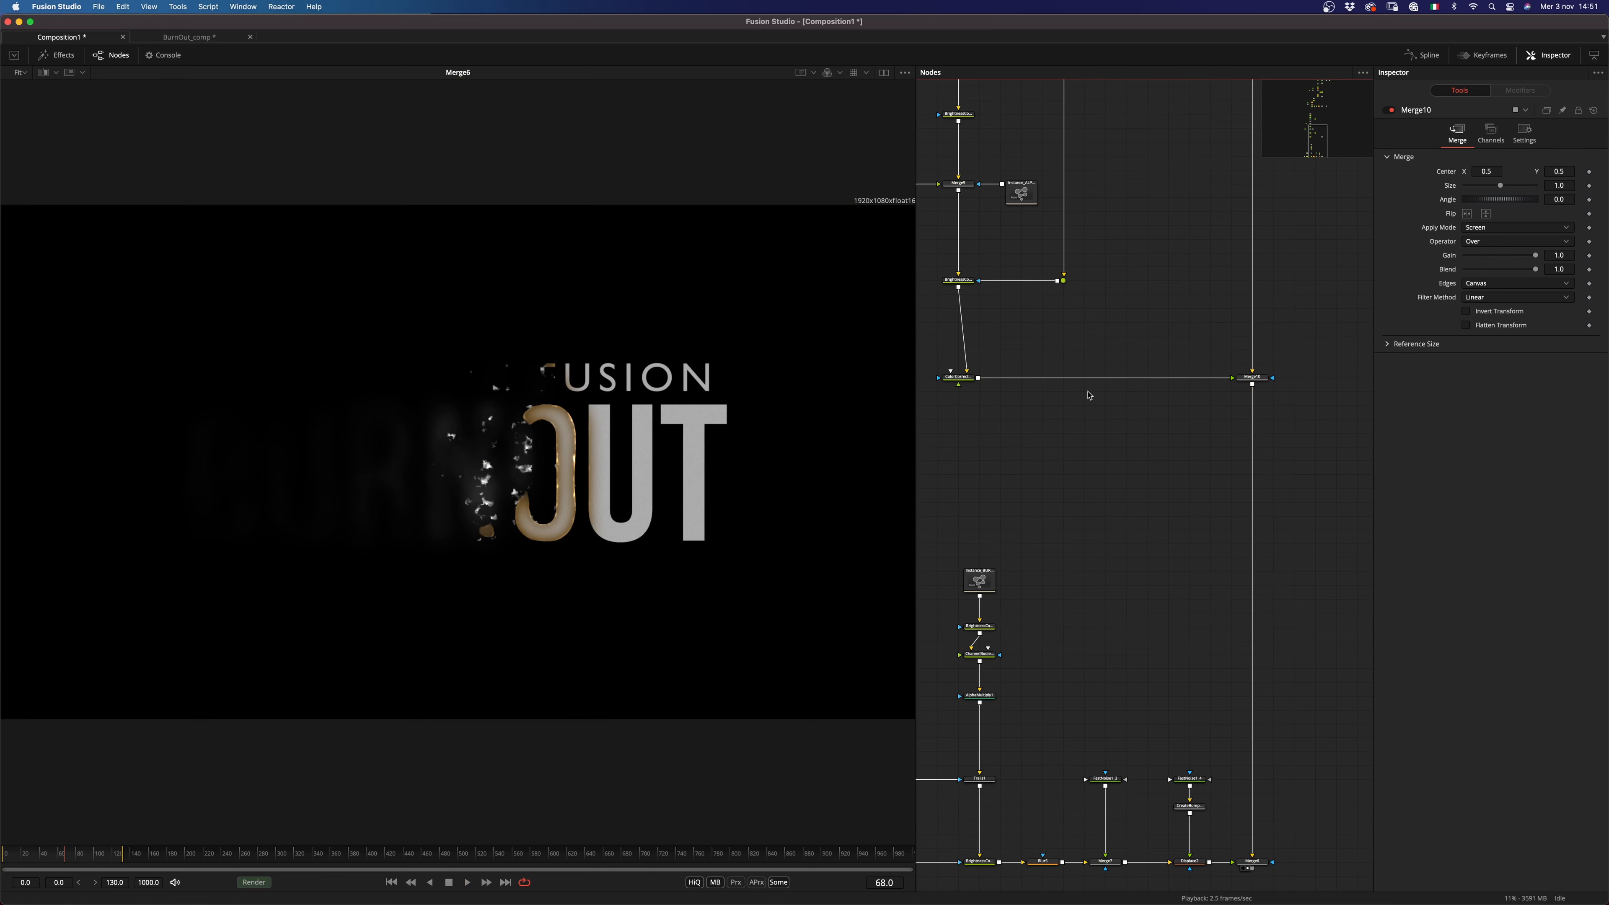
Step: Tint the embers orange in ColorCorrector2 with a Strength of about 0.47
left_click_drag(1025, 428, 1055, 466)
left_click(990, 416)
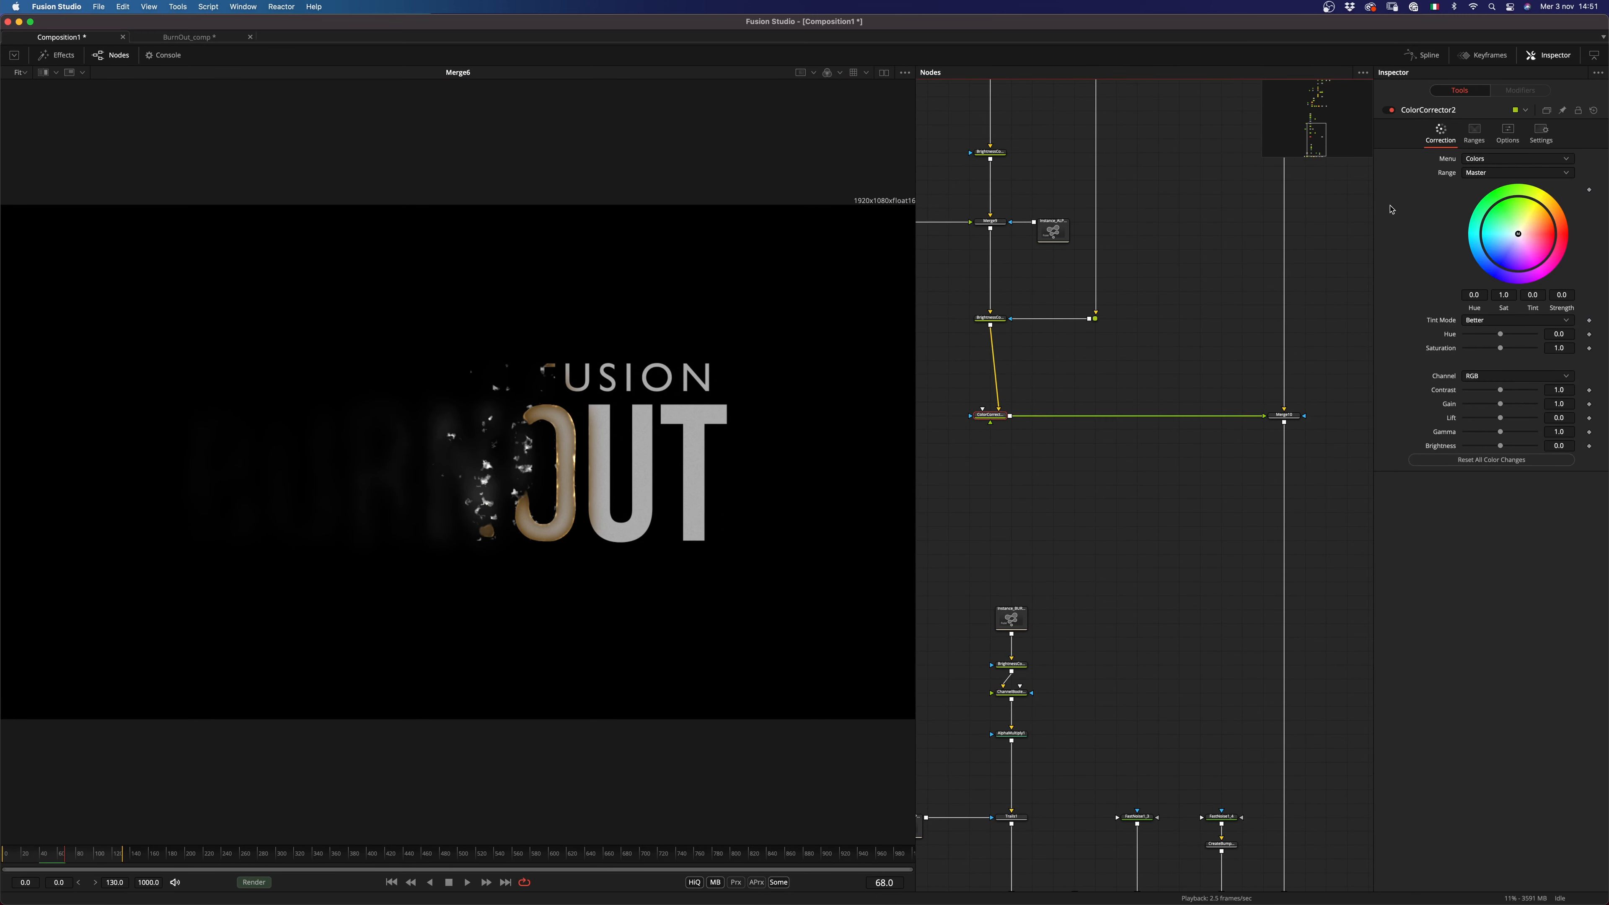
left_click_drag(1517, 235, 1520, 233)
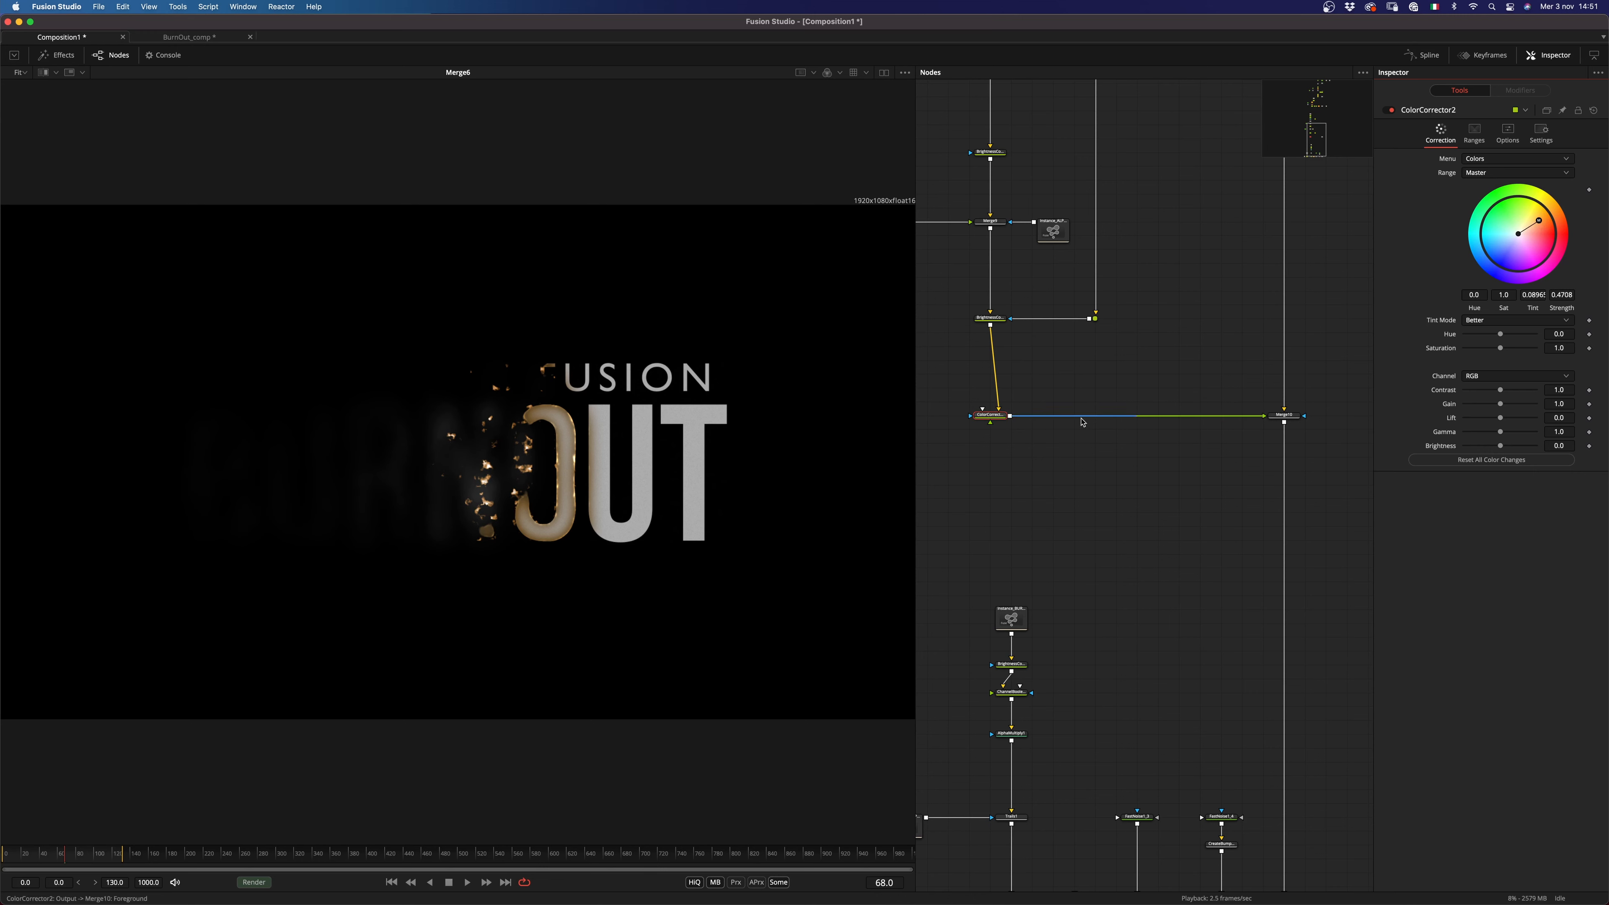
Step: Add an ml_FastExpoGlow node between ColorCorrector2 and Merge10
key("shift+space")
type("cc")
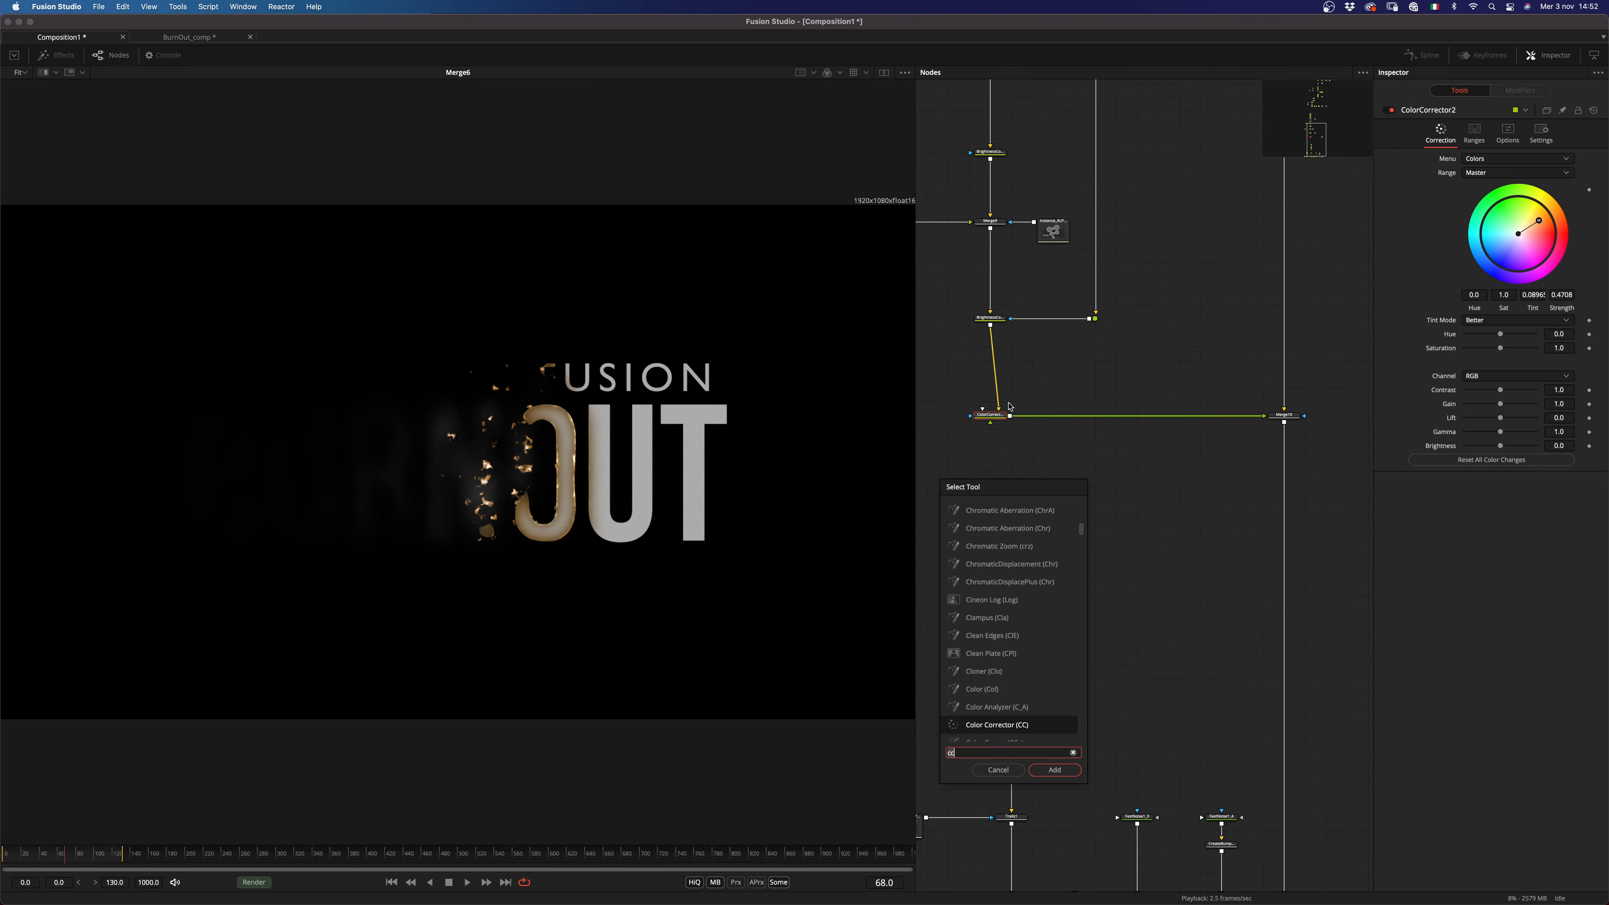
key("BackSpace")
key("BackSpace")
type("fast")
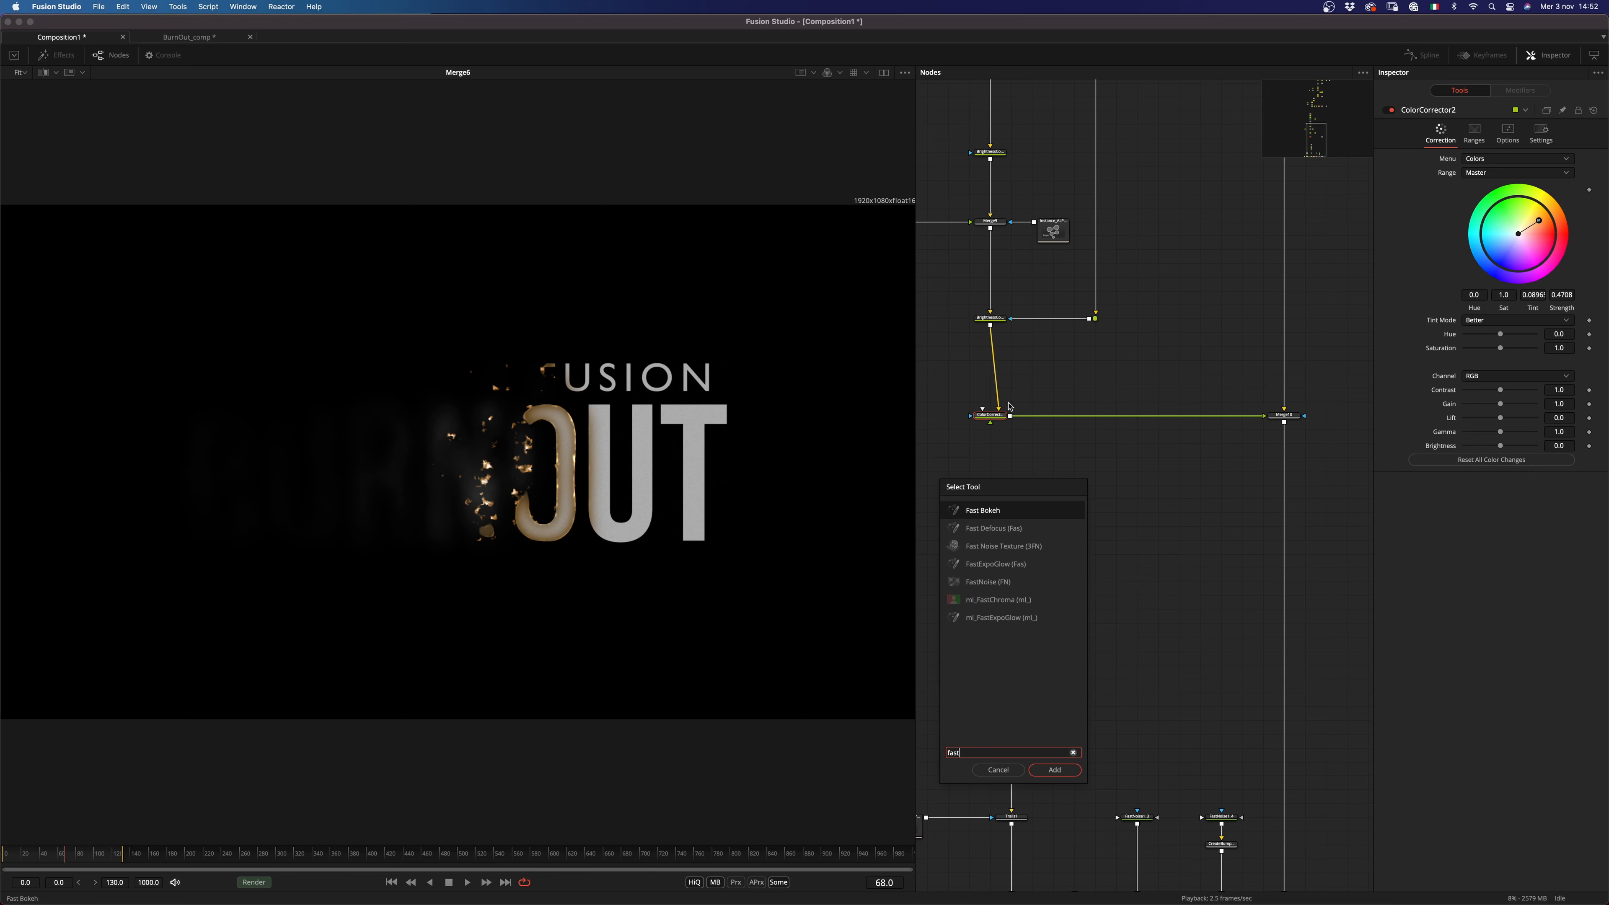
key("Down")
key("Down")
key("Down")
key("Down")
key("Down")
key("Down")
key("Return")
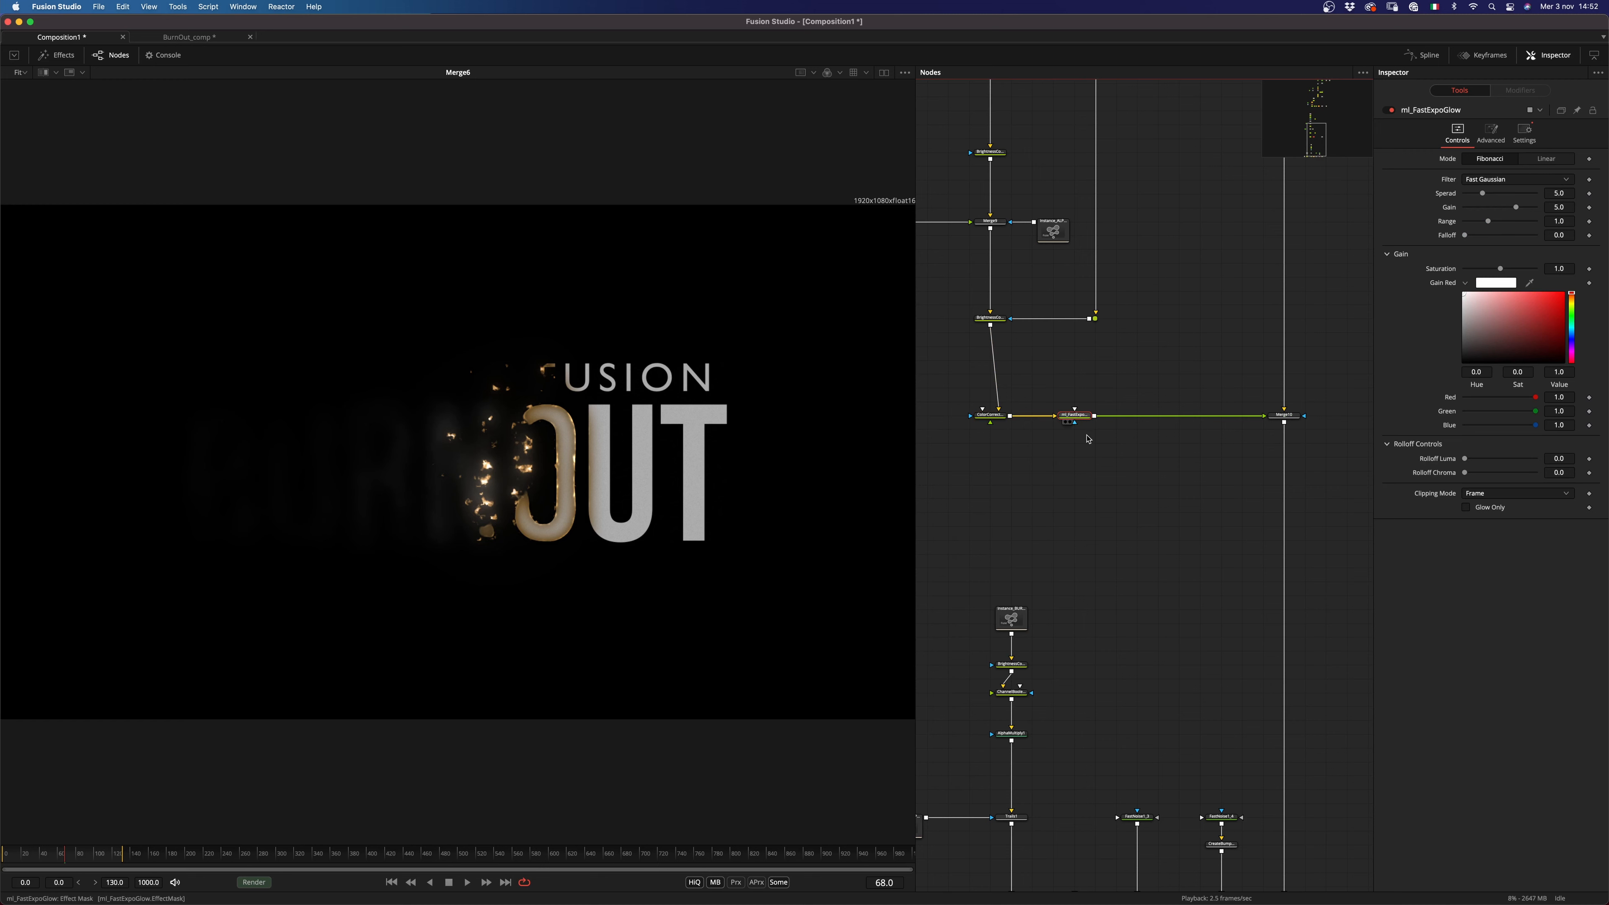
Step: Set the ember glow's Saturation to 2.71, Spread to 7.24 and Range to about 0.82
left_click_drag(1506, 271, 1509, 272)
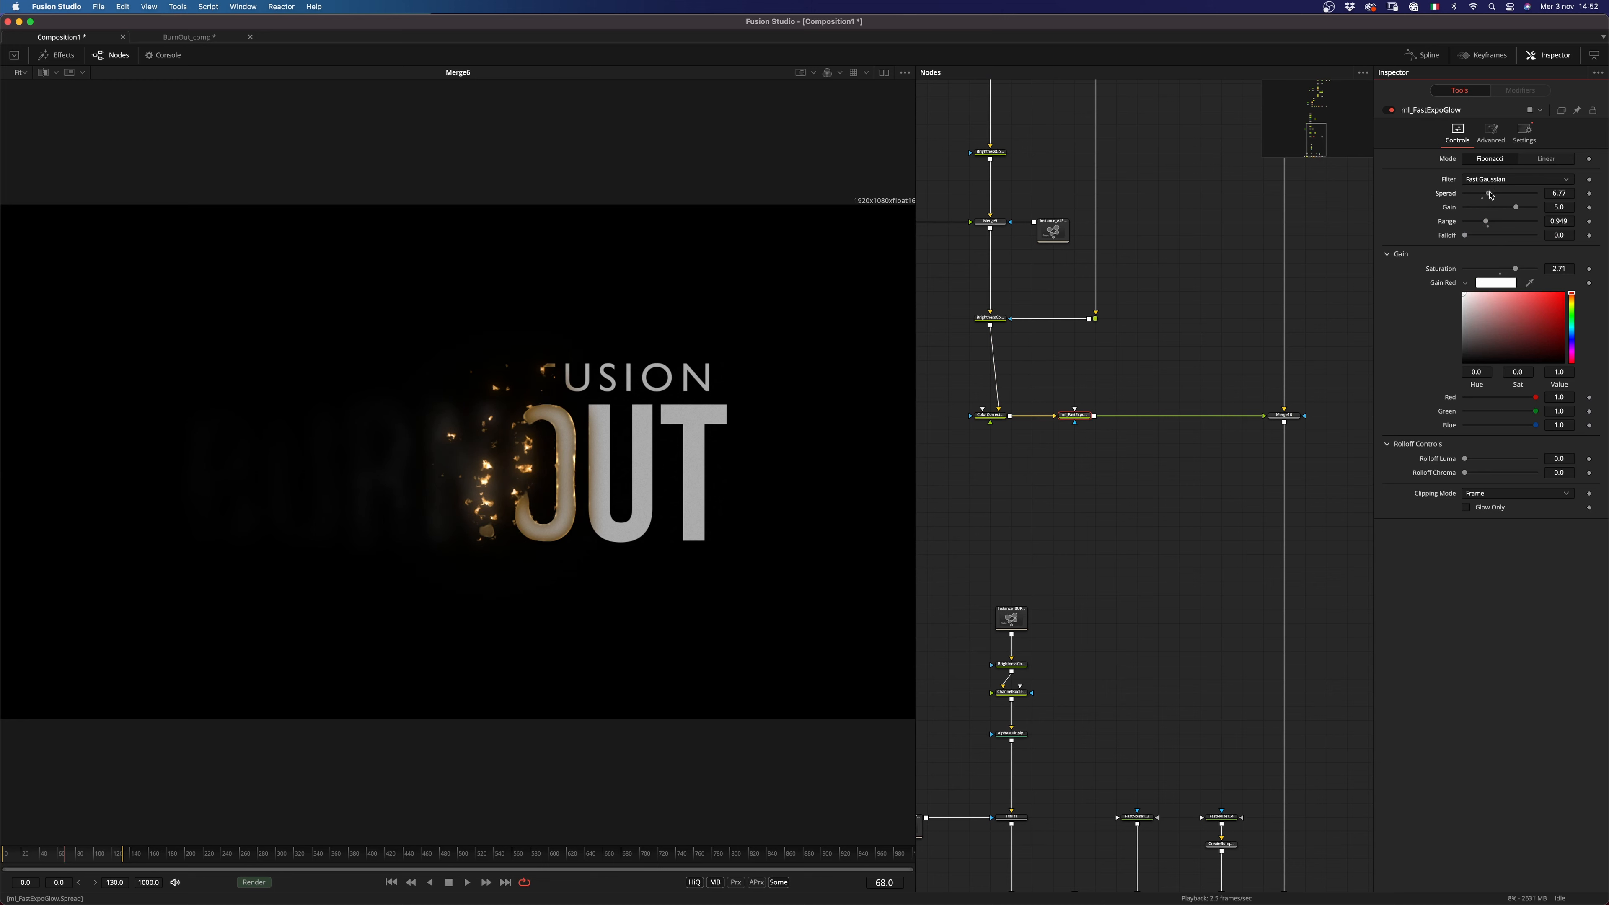
left_click_drag(1486, 223, 1476, 223)
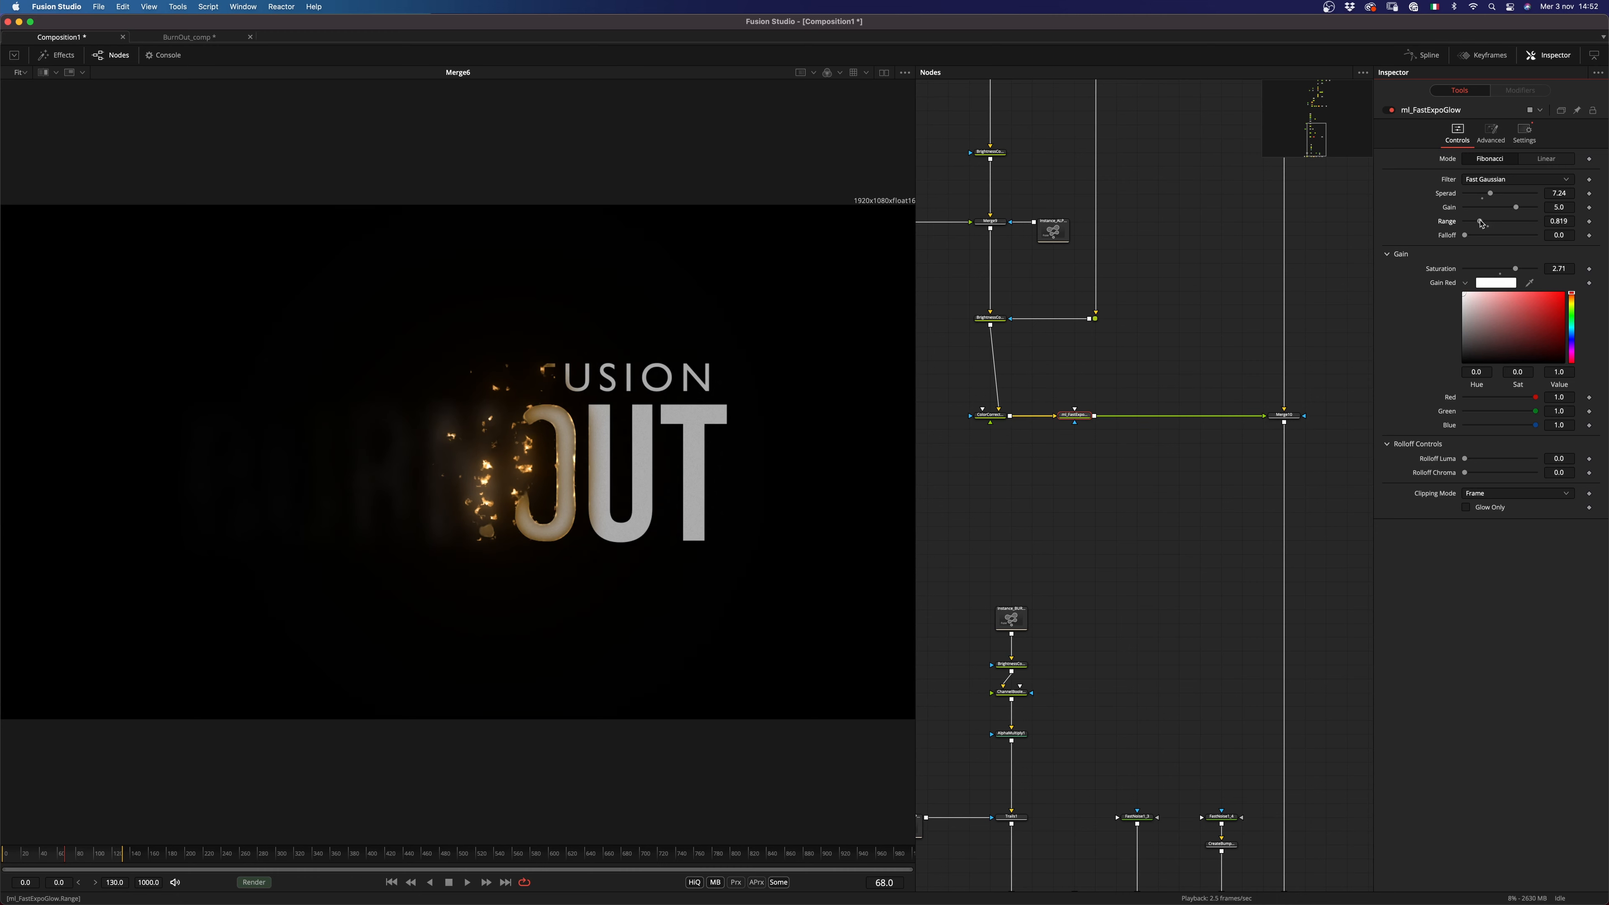
Step: Add a second ml_FastExpoGlow below Merge5 in the main pipeline and show Blur4 in the viewer
scroll(1196, 410, "up", 15)
left_click(1210, 377)
key("shift+space")
type("fast")
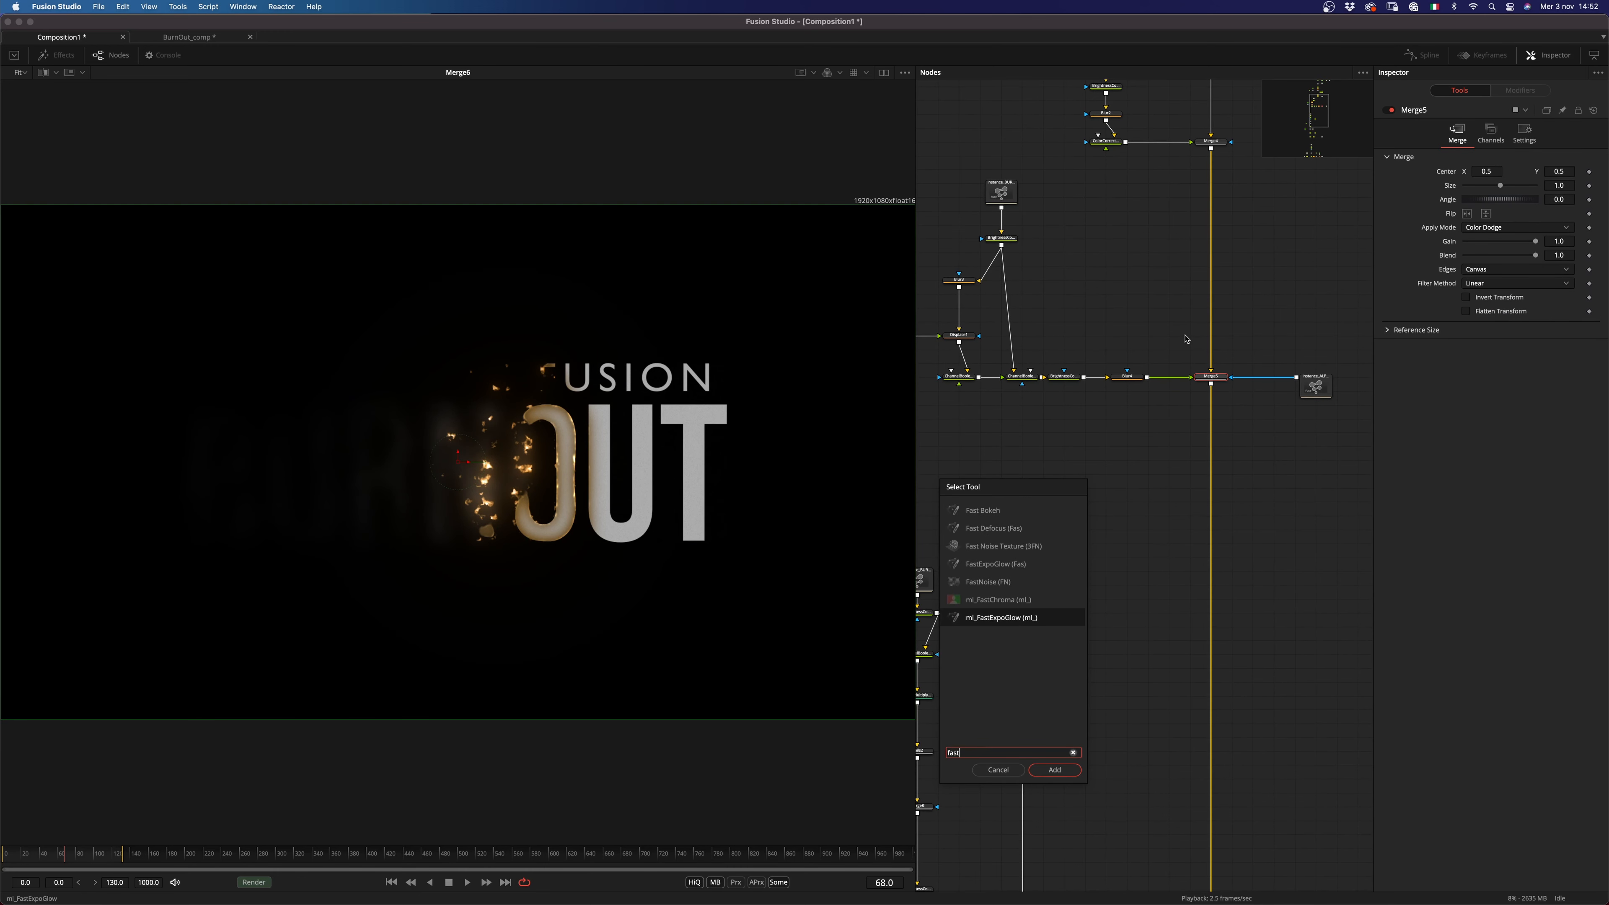
key("Return")
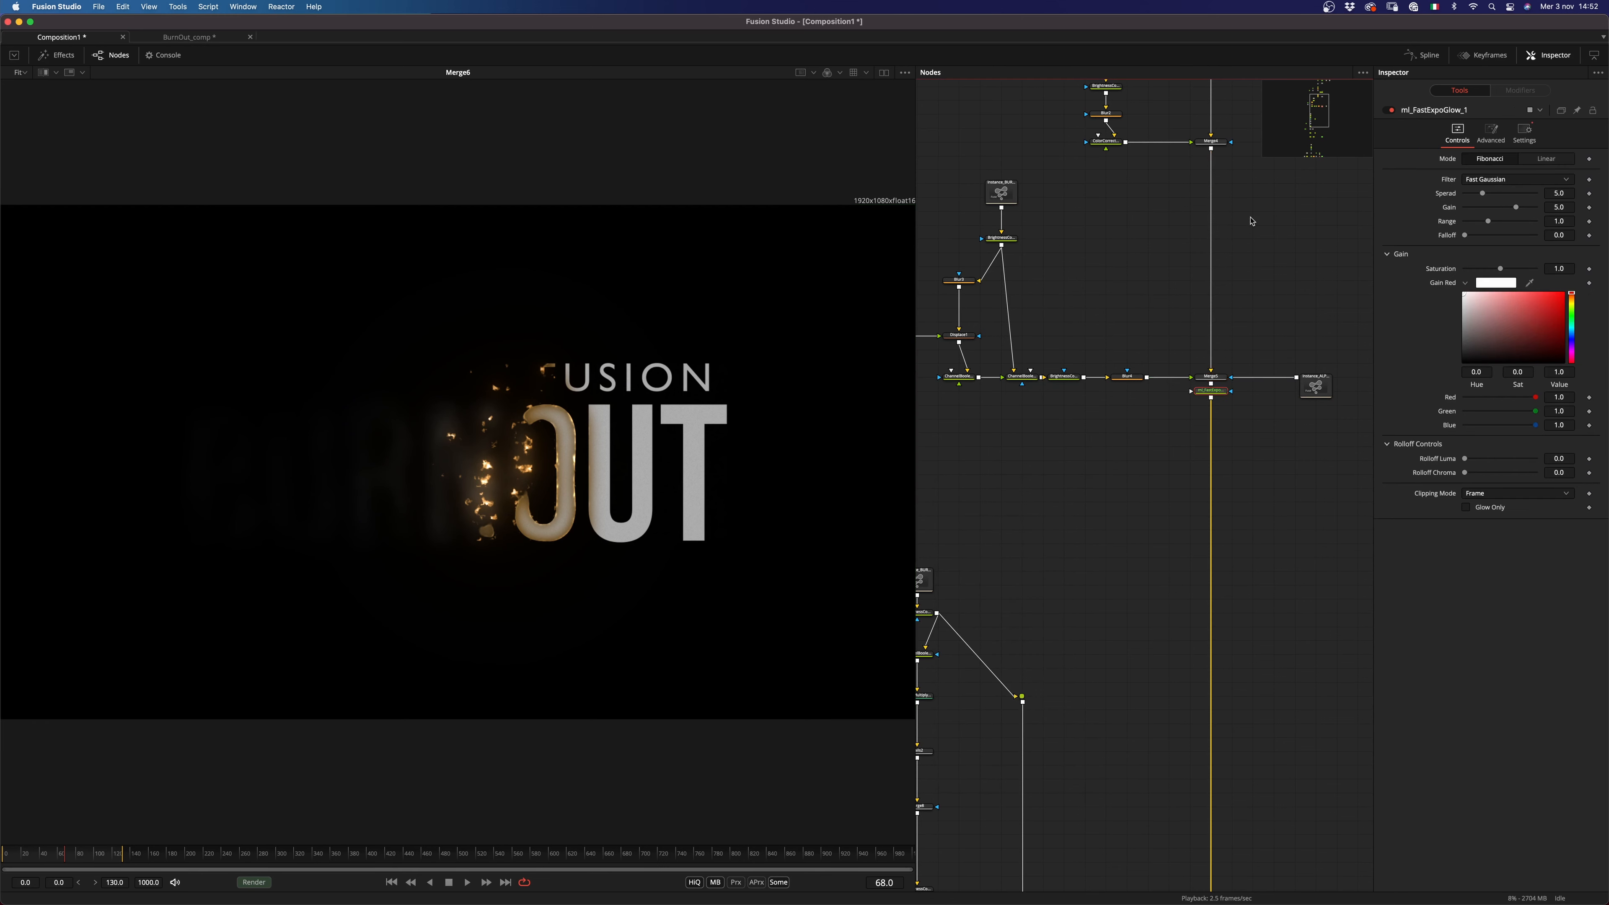
left_click(1112, 410)
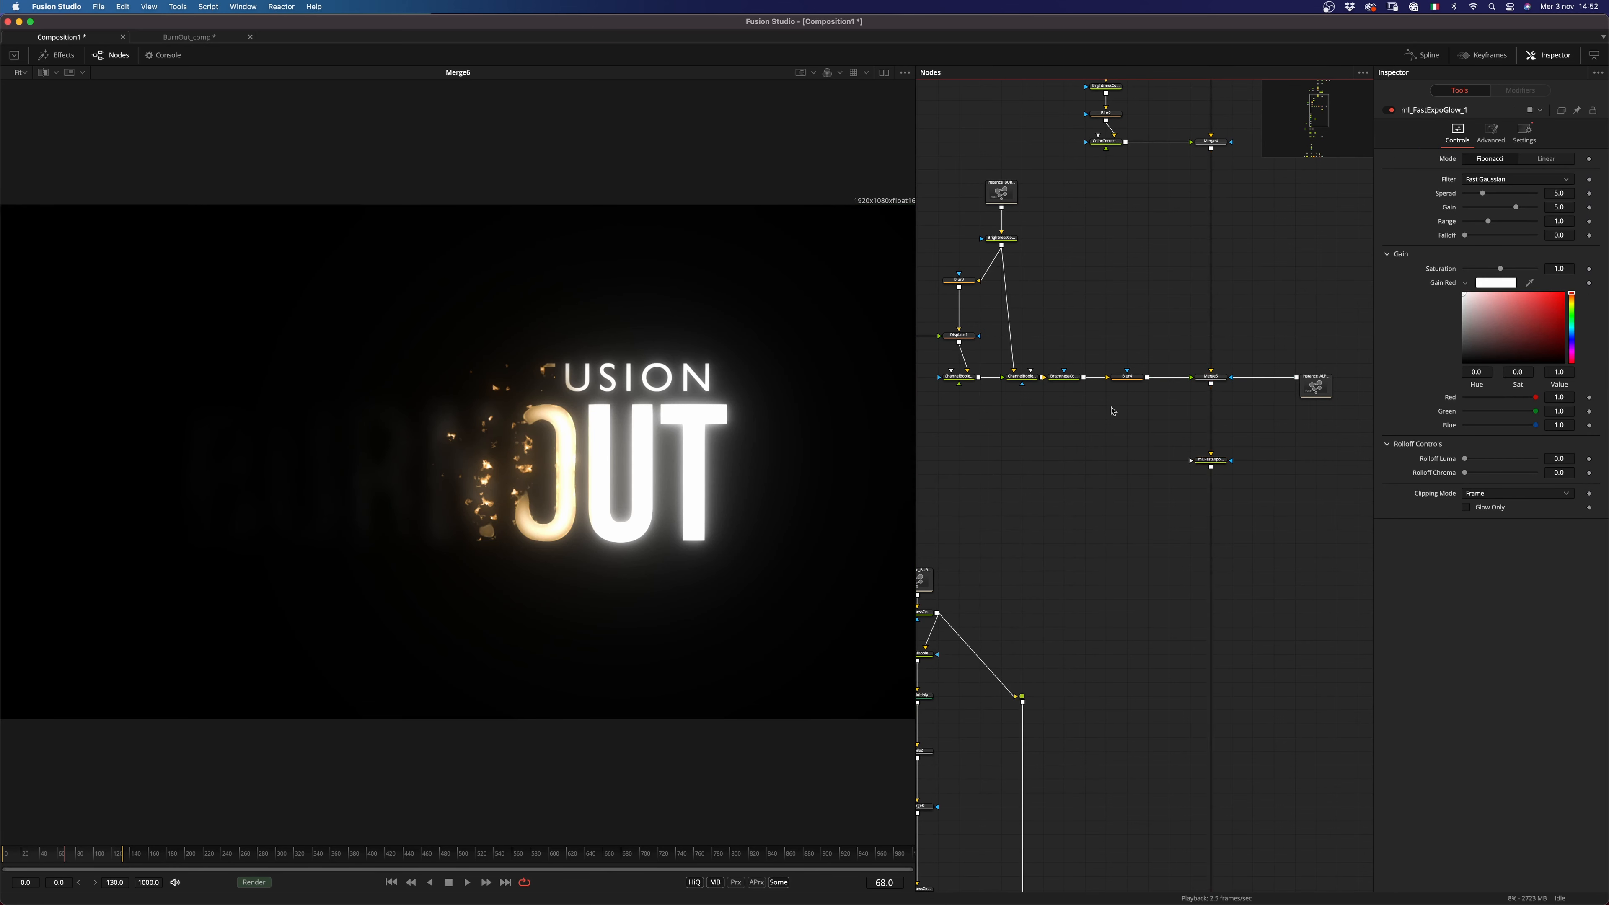
key("1")
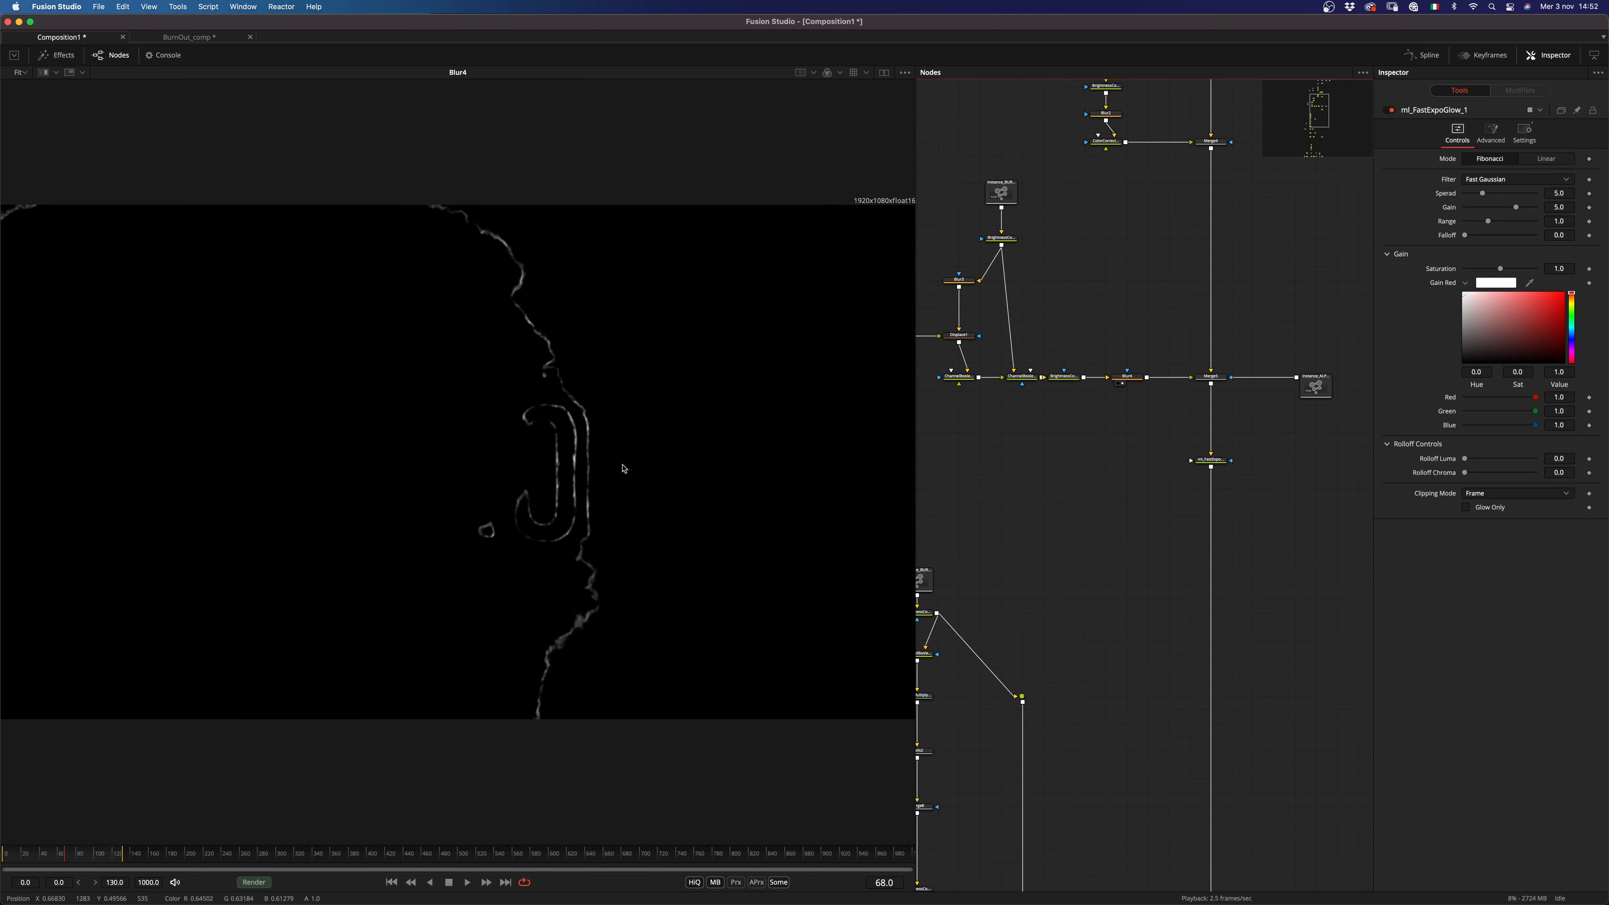
key("shift+space")
type("fast")
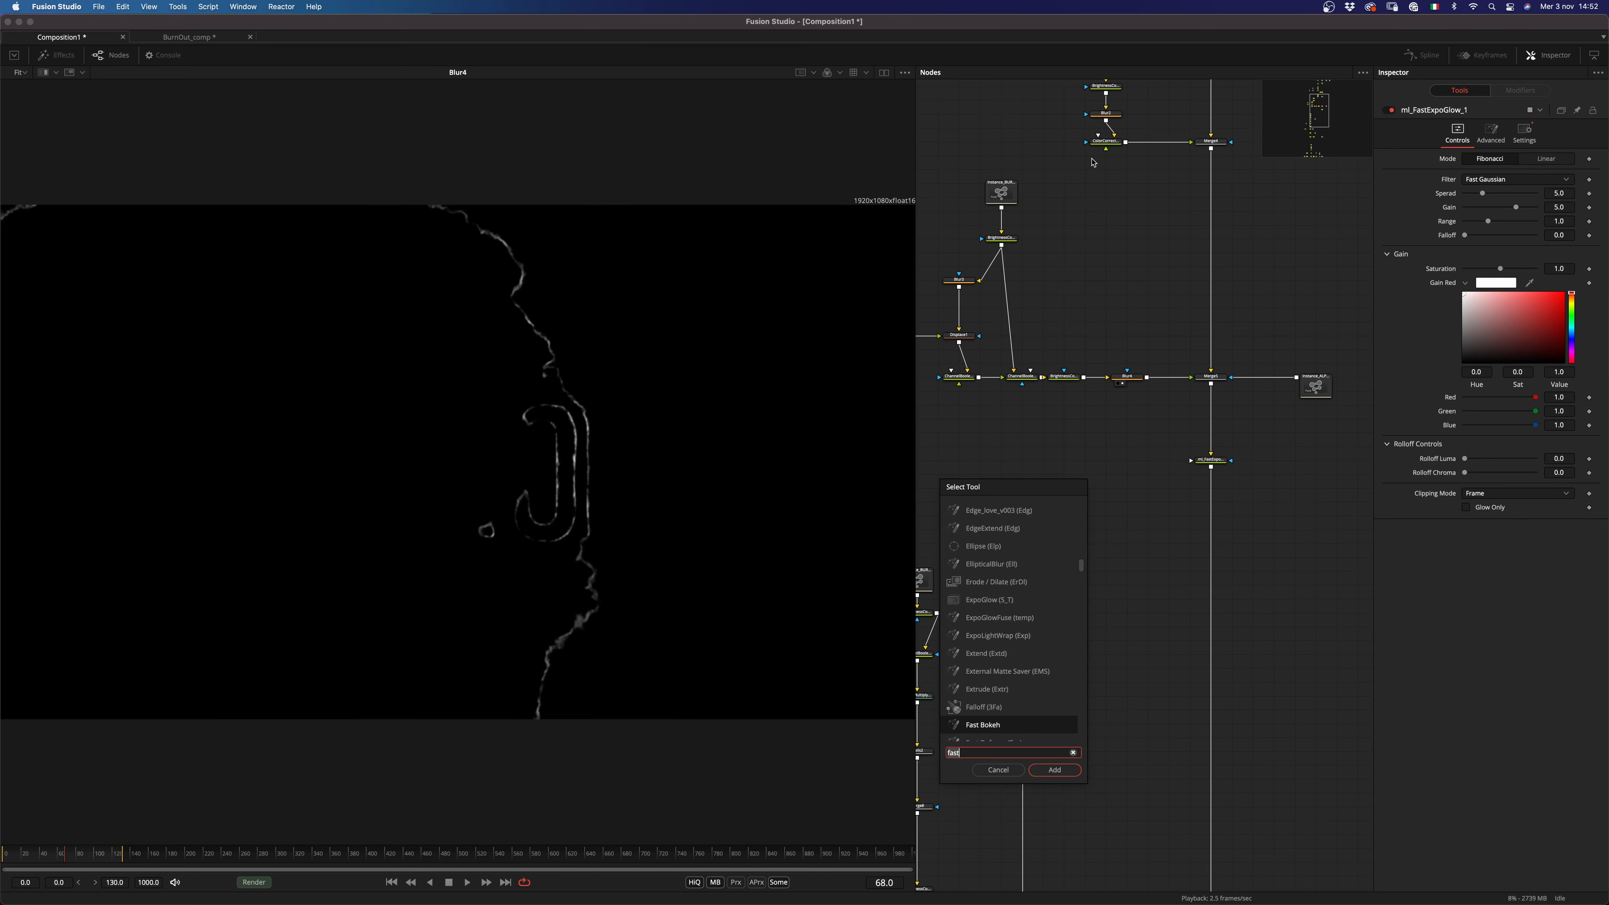
key("Escape")
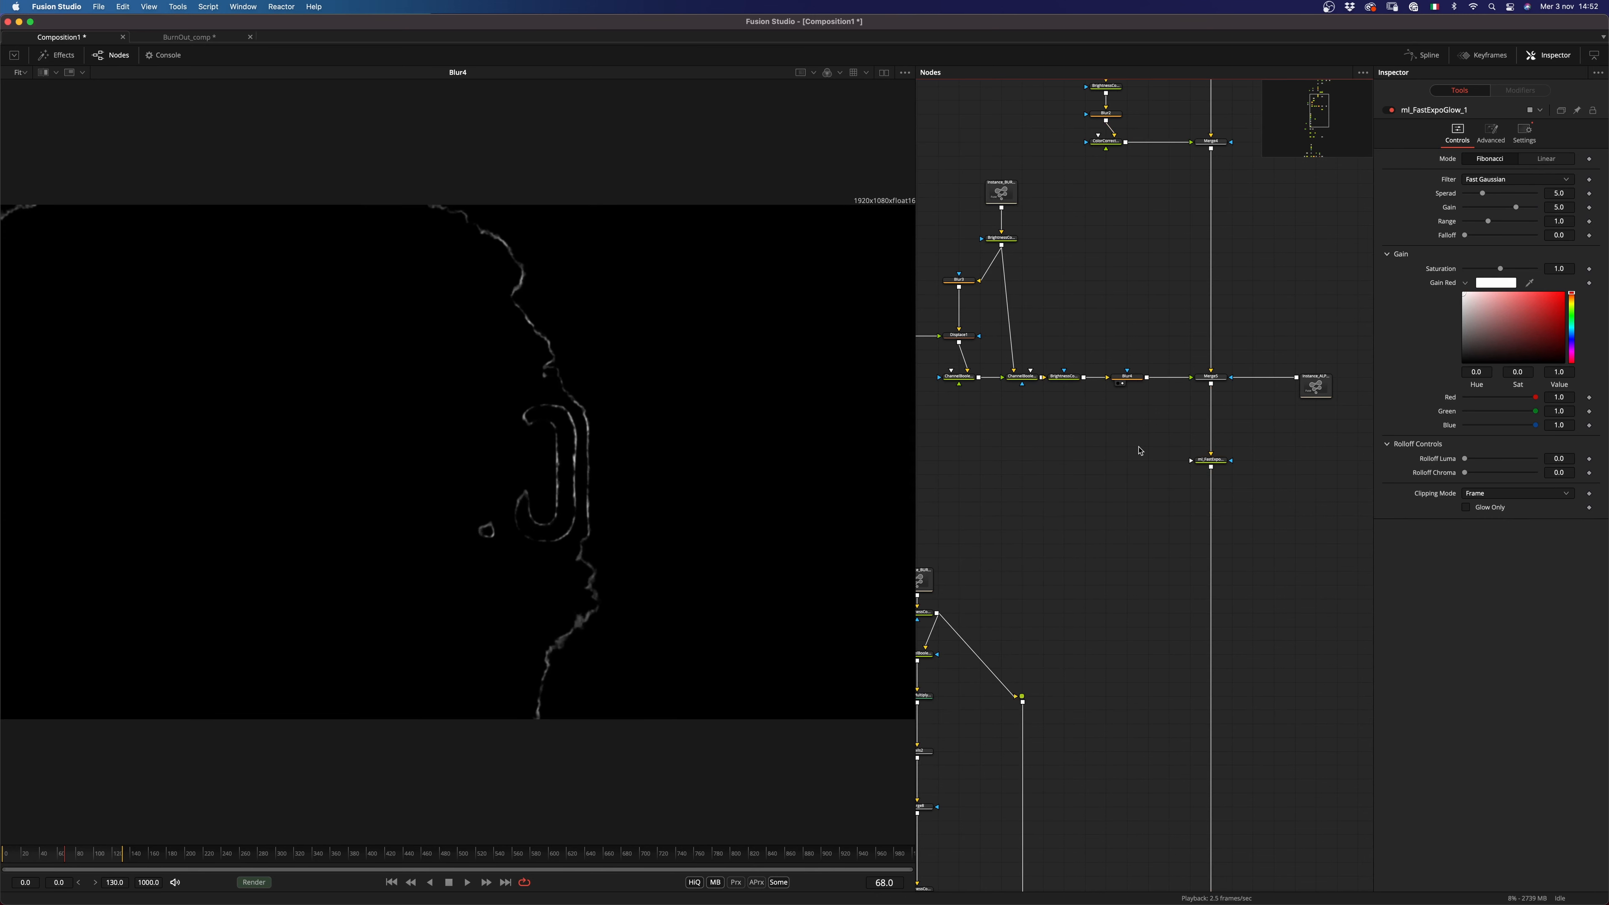
Step: Add a Bitmap mask fed by Blur4, show it in the viewer and set its Channel to Luminance
key("shift+space")
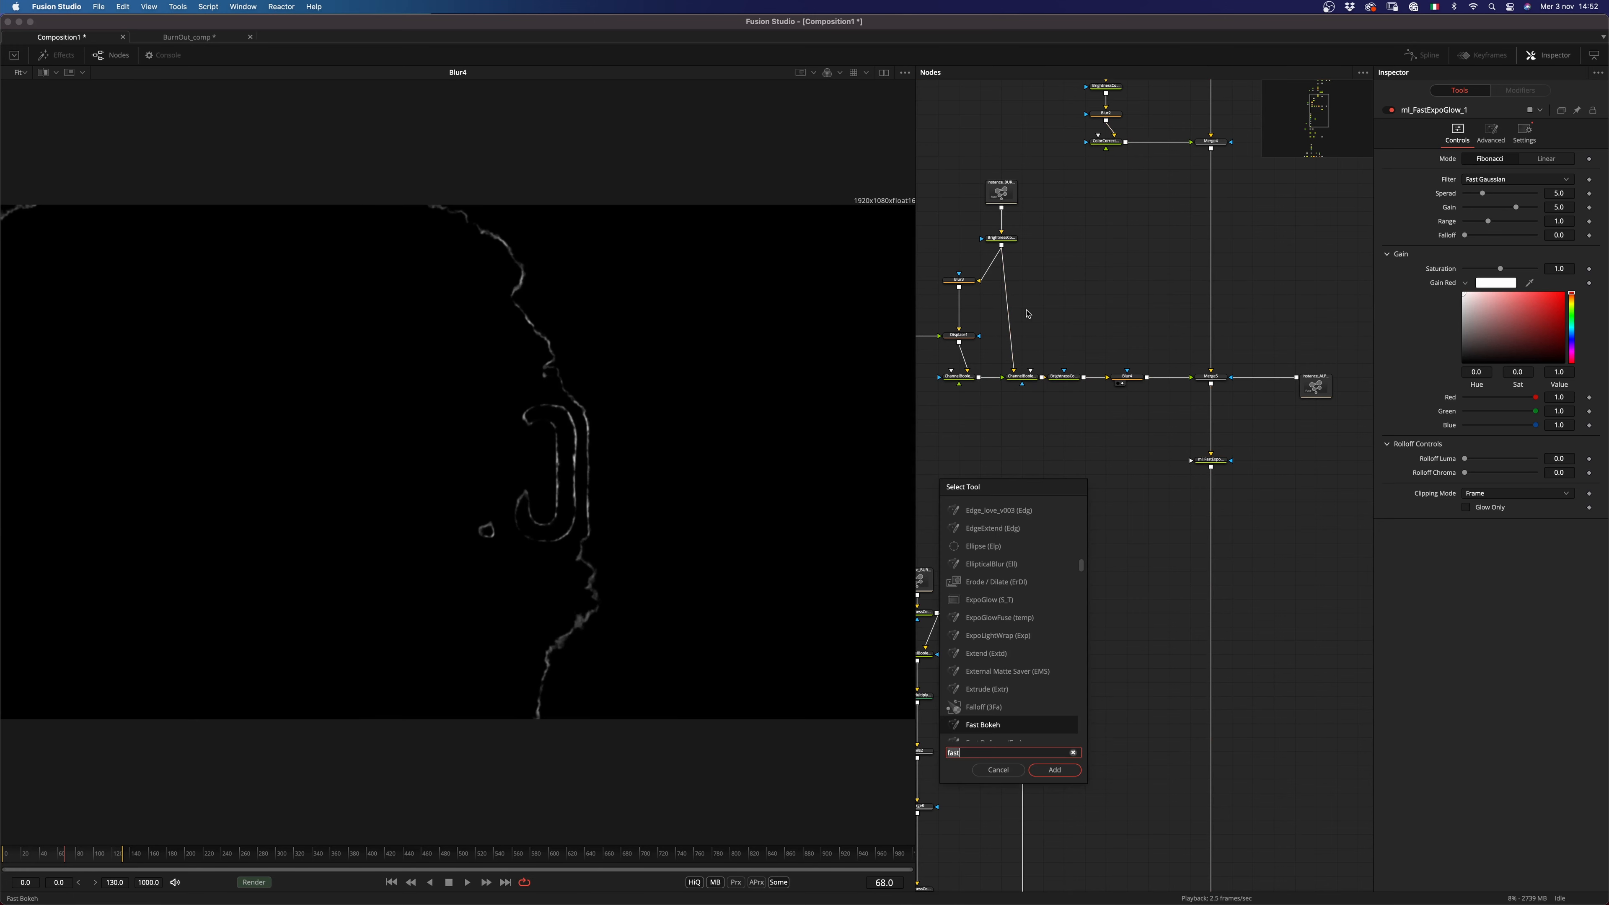
type("bit")
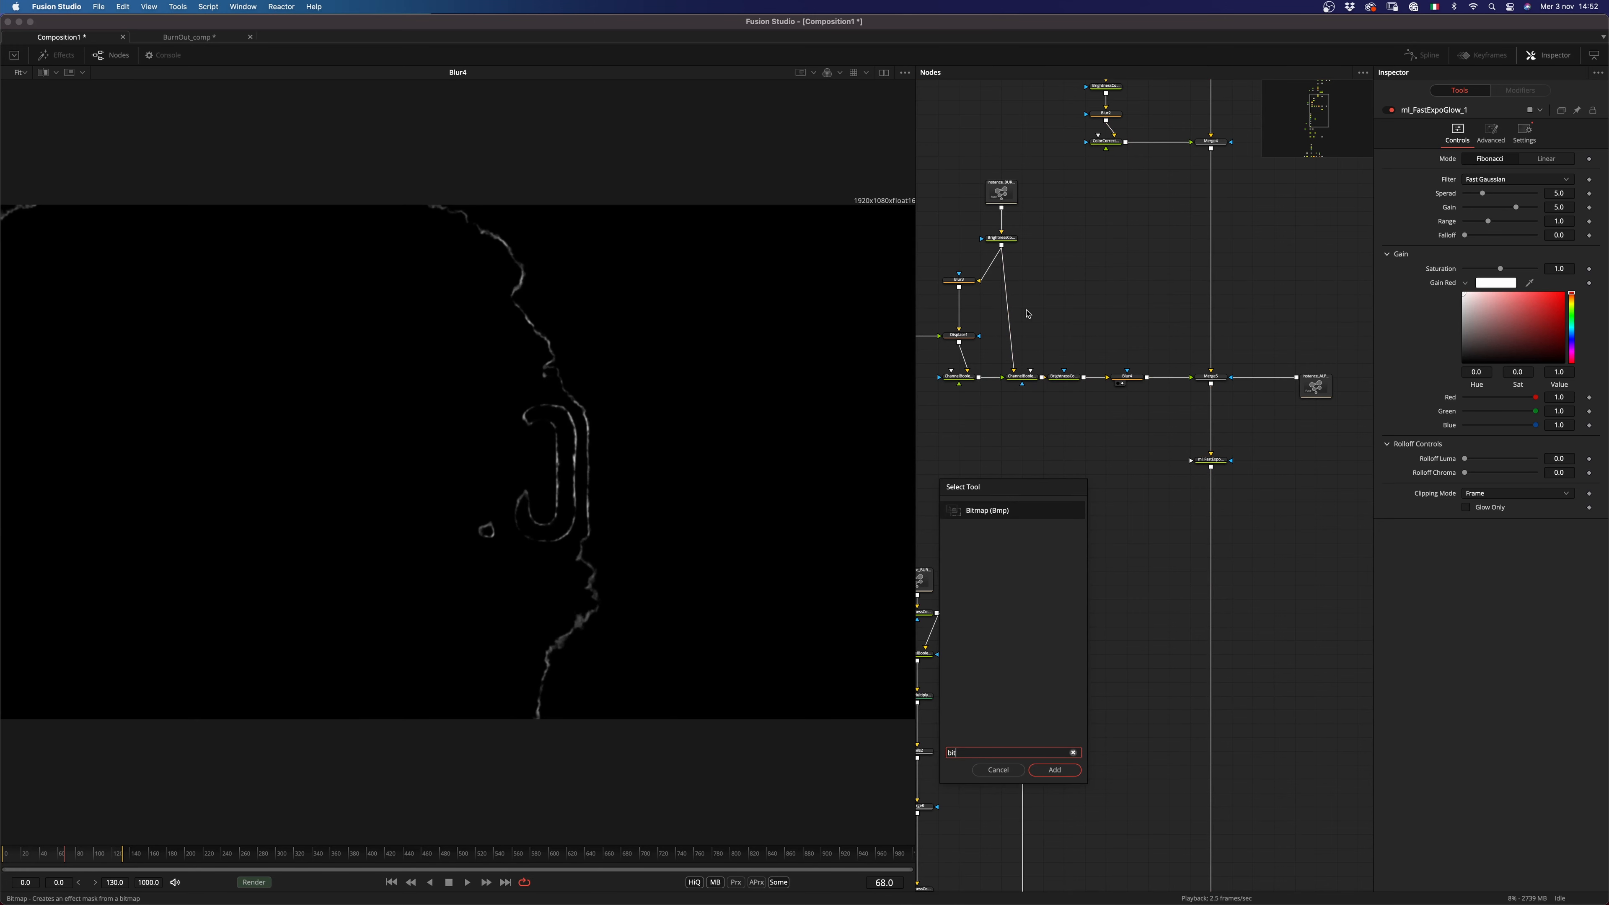
key("Return")
left_click_drag(1151, 384, 1148, 442)
key("1")
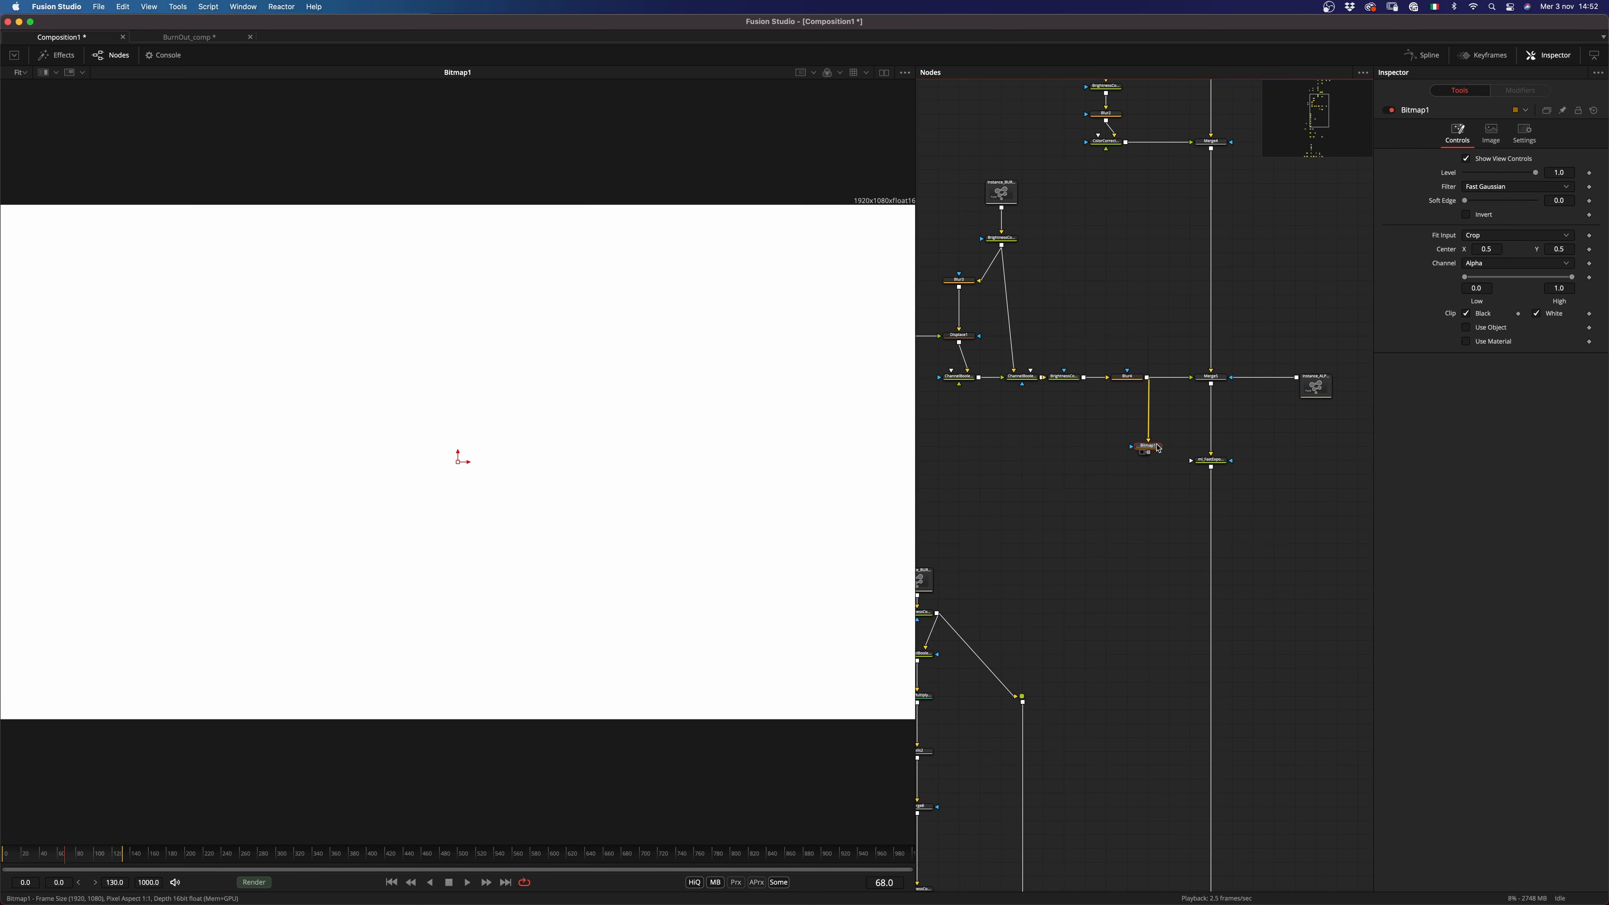
left_click(1493, 263)
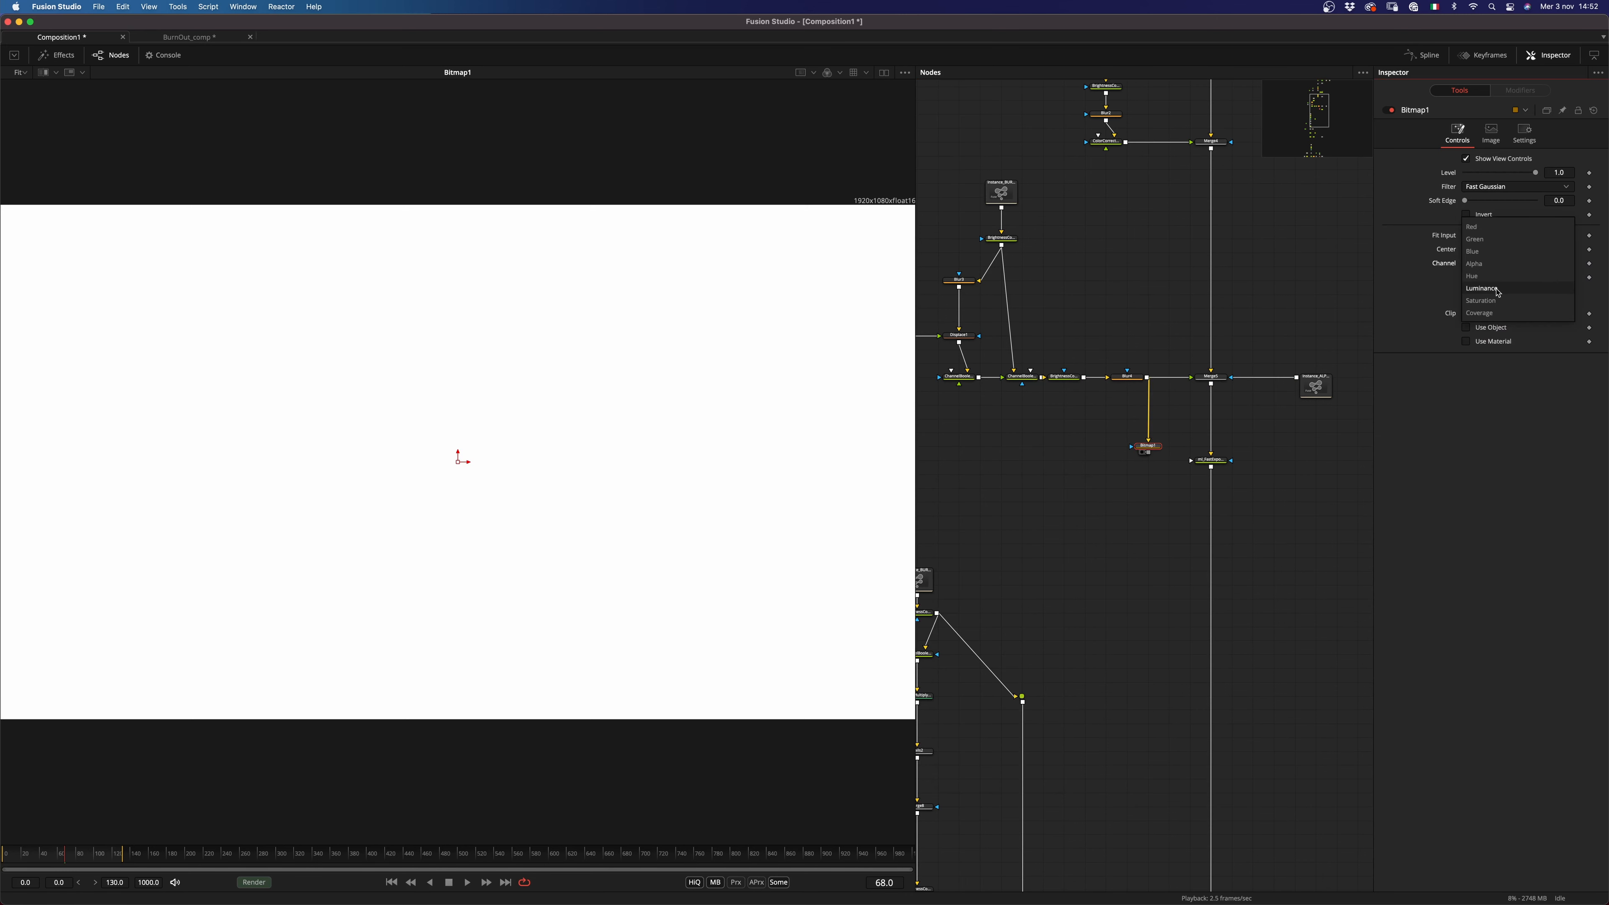
left_click(1497, 289)
Step: Connect Bitmap1 to the white mask input of ml_FastExpoGlow_1, view the glow and invert the mask
scroll(1170, 459, "up", 3)
left_click_drag(1163, 445, 1228, 449)
left_click(1219, 468)
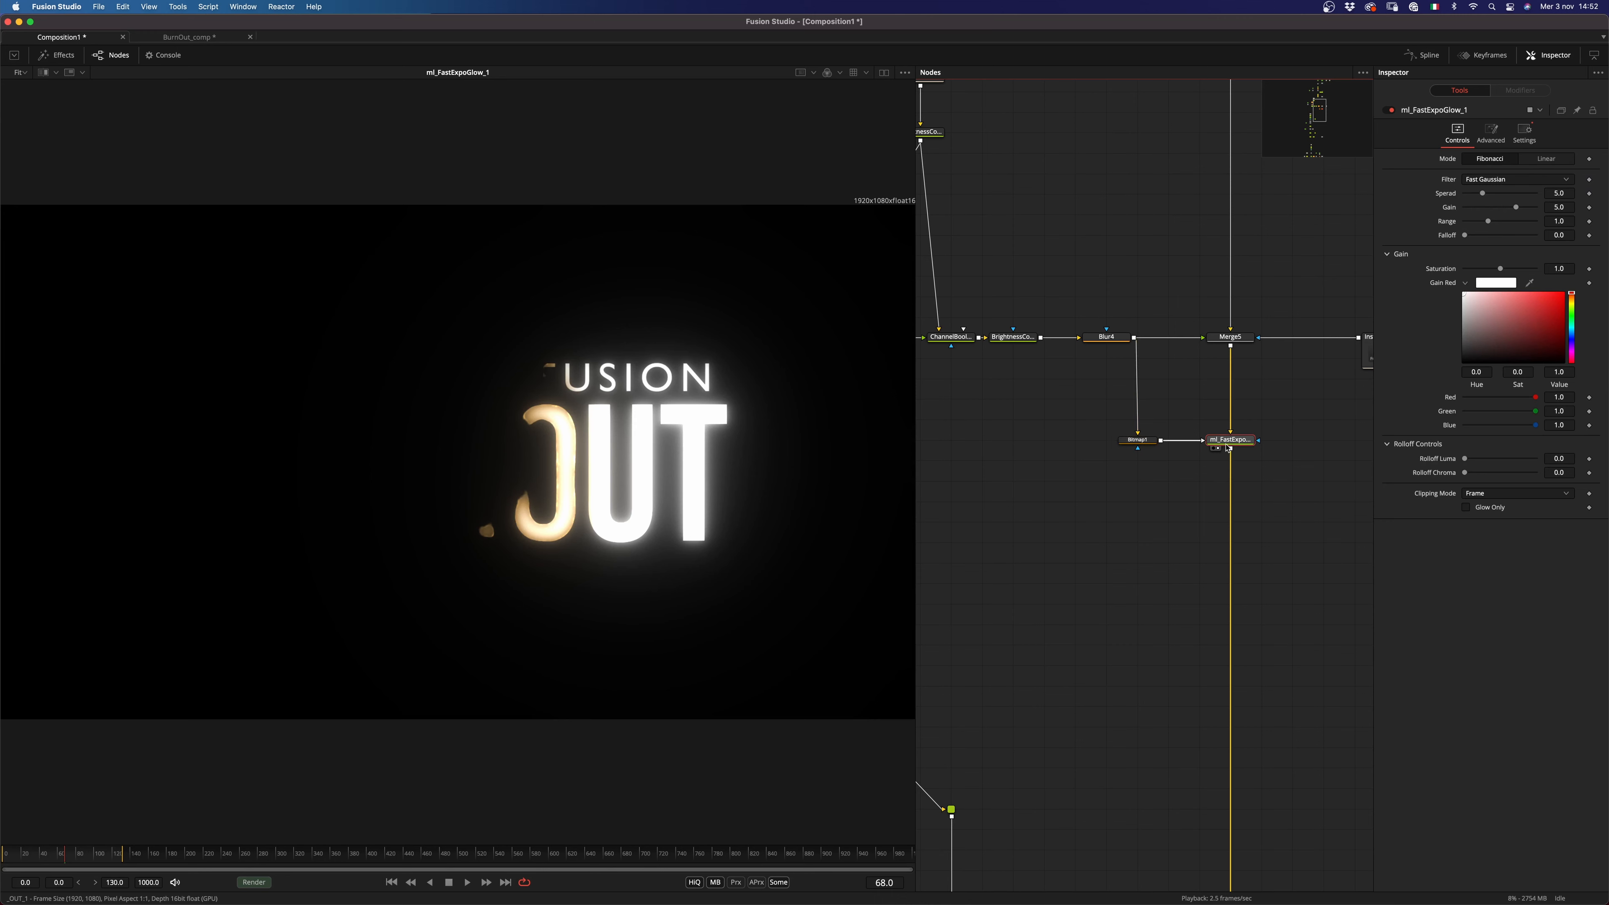
left_click(1137, 439)
left_click(1465, 215)
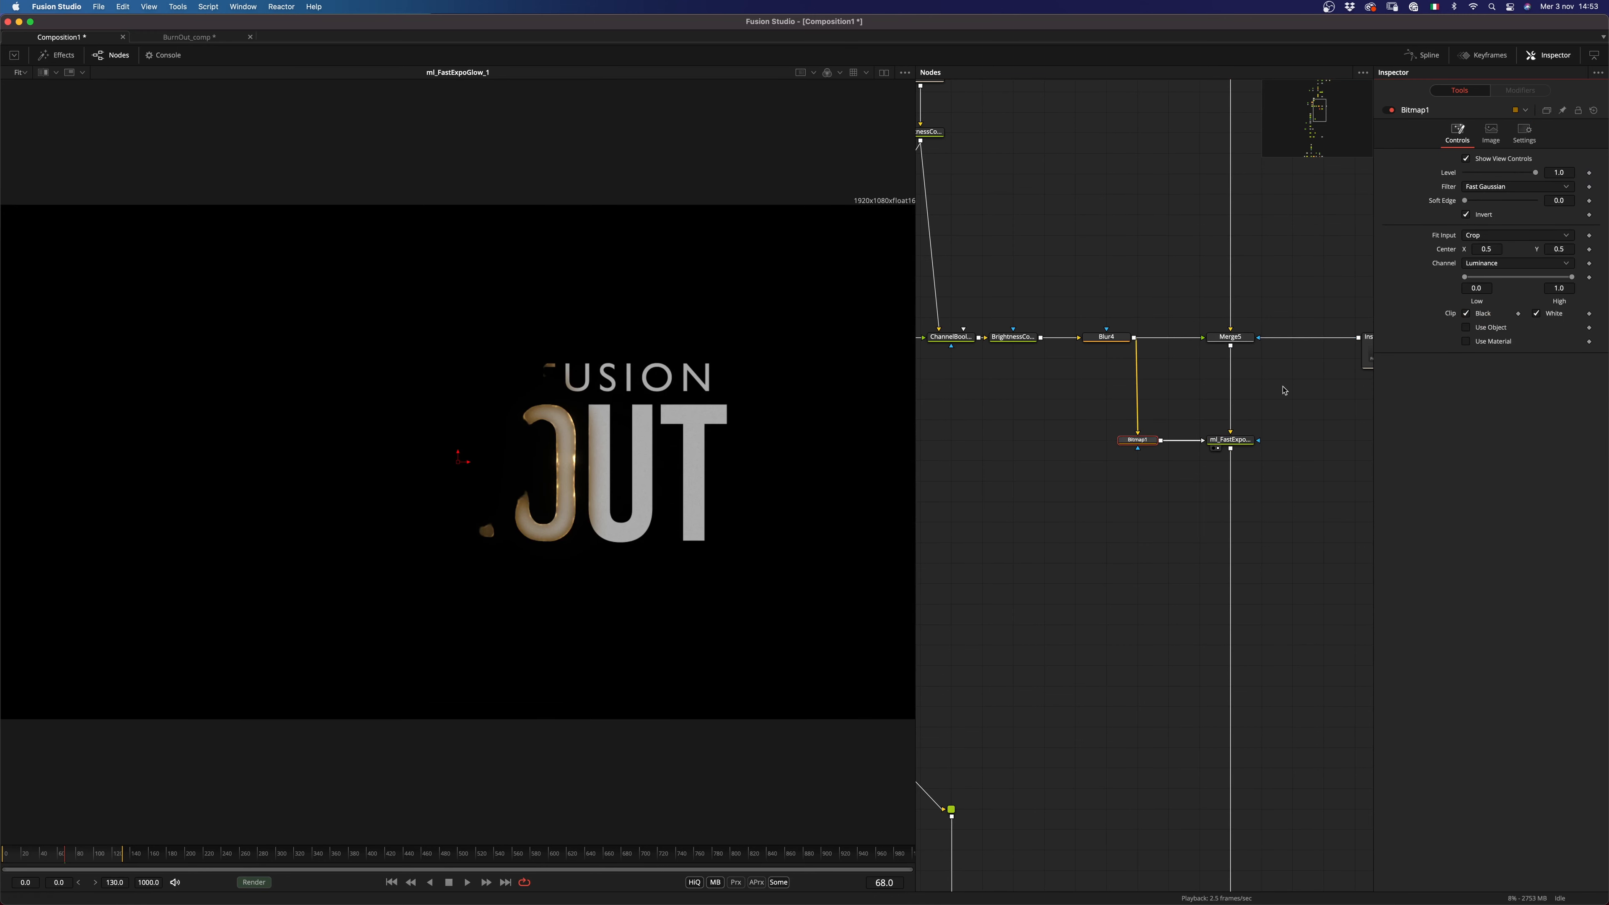
Step: Set ml_FastExpoGlow_1's Range to 0.701, Saturation to 2.4 and Gain to 7.43
left_click(1230, 442)
left_click_drag(1487, 222, 1483, 230)
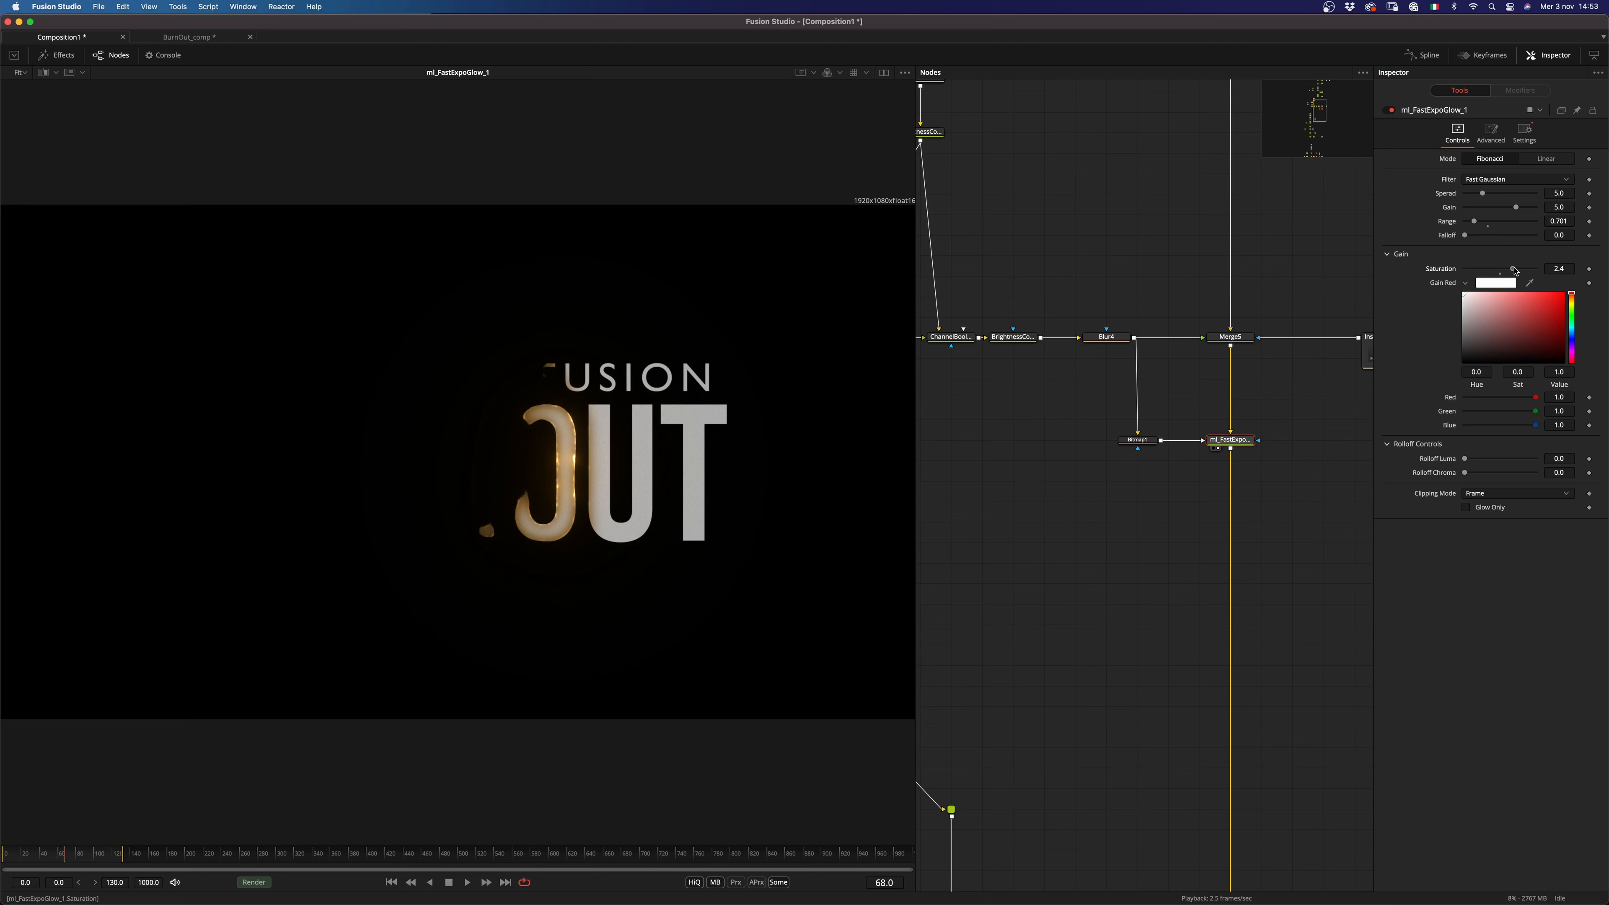
left_click_drag(1526, 206, 1527, 208)
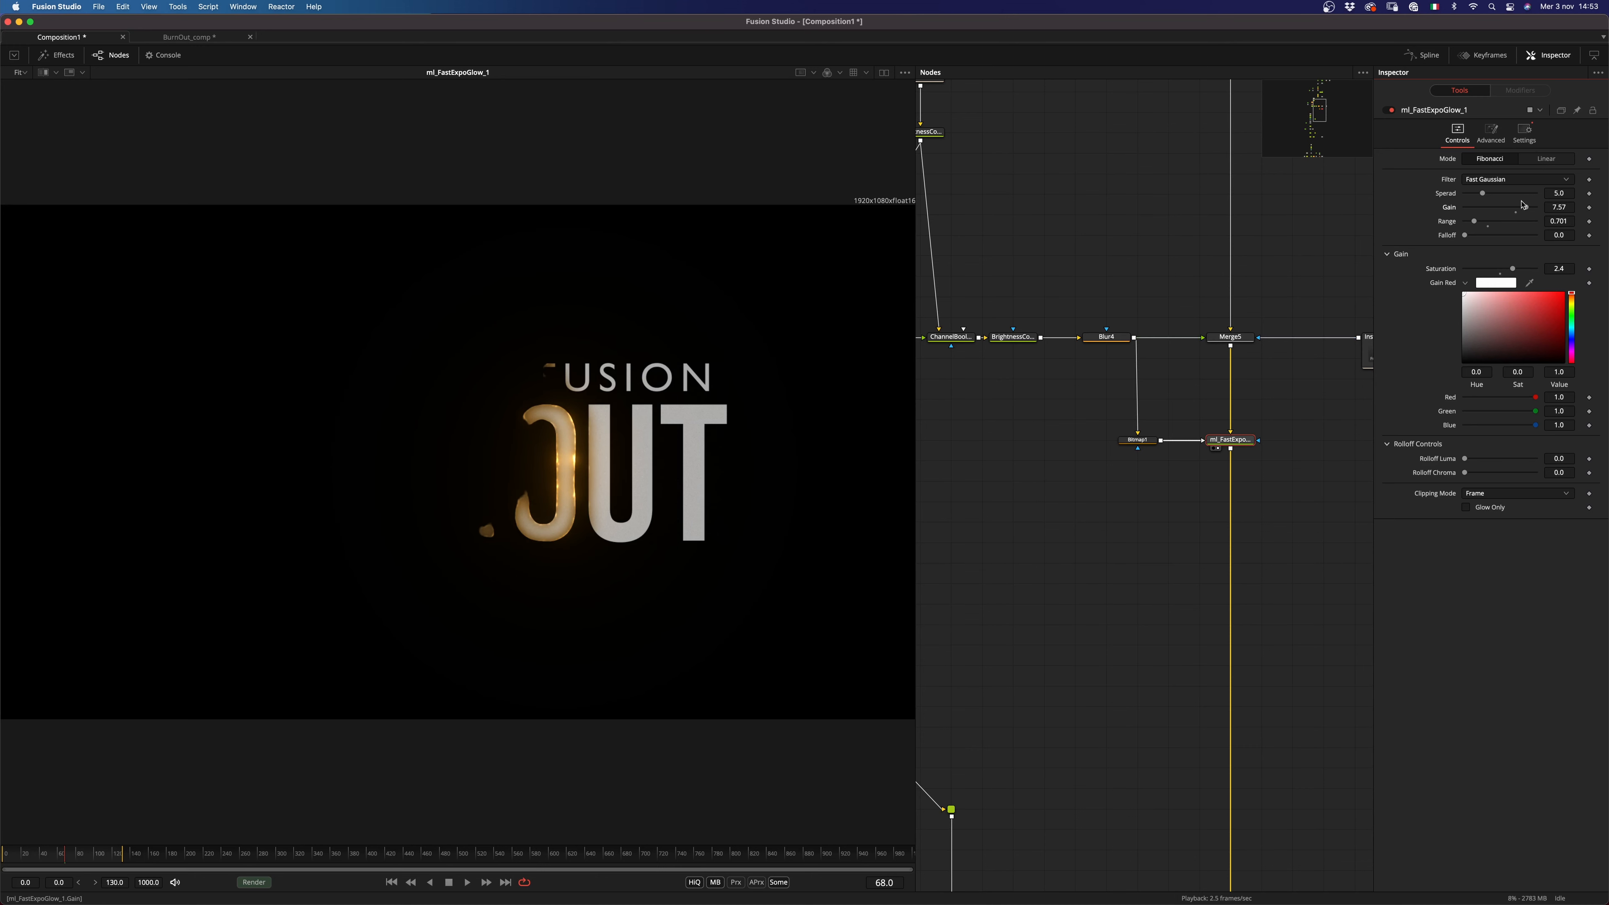
Step: Check the combined glows by viewing Merge10 and then the final Merge6 output
scroll(1256, 575, "down", 15)
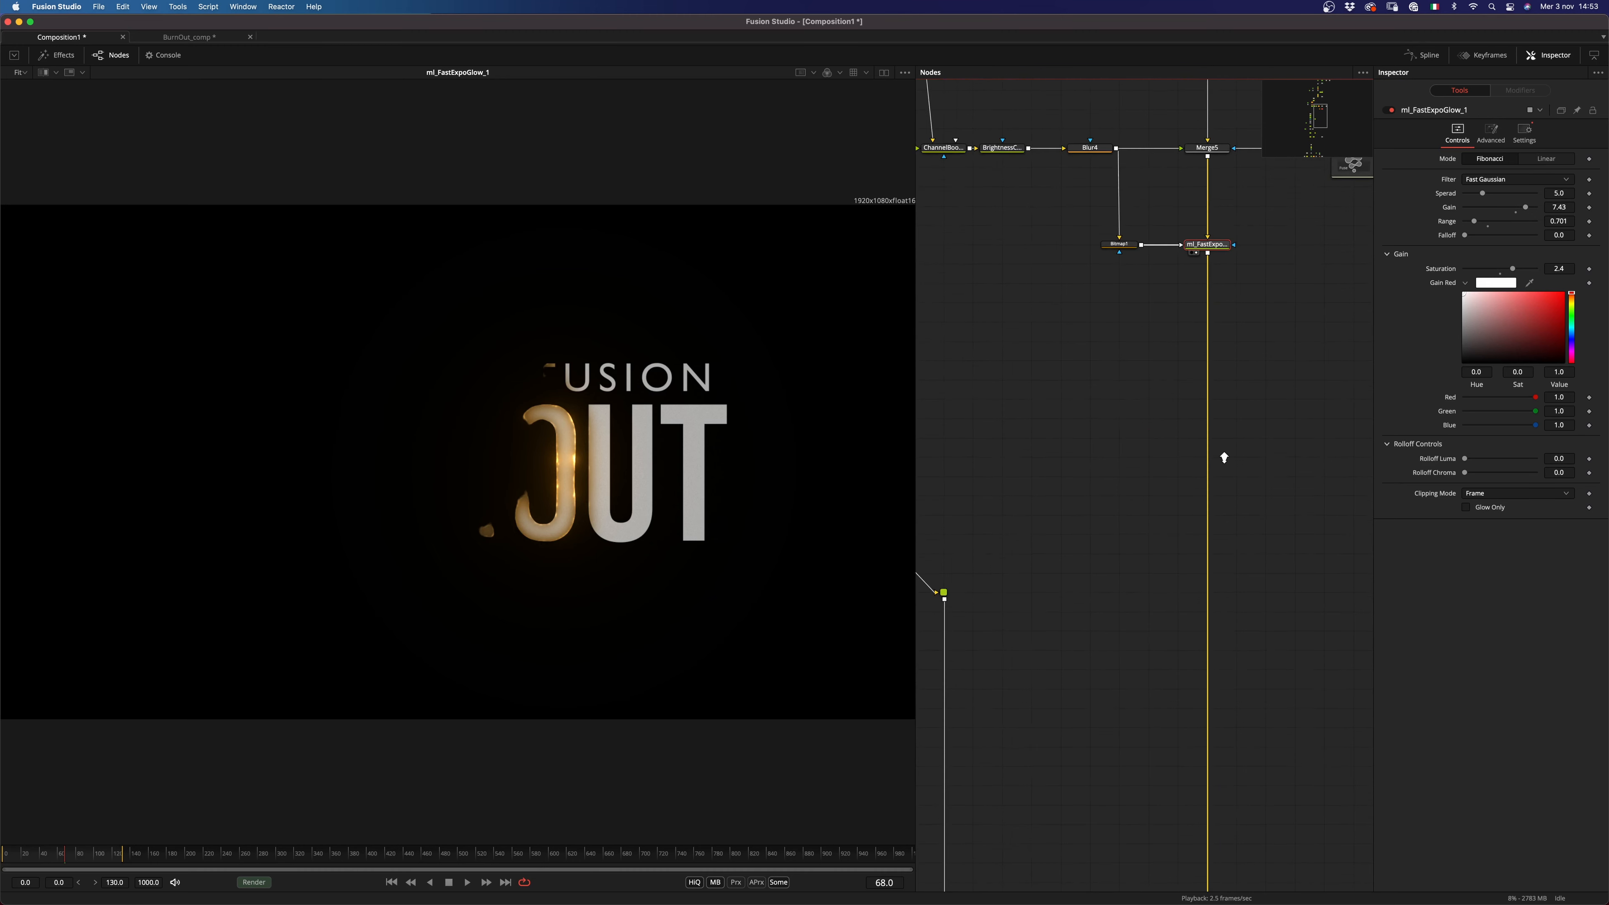
left_click_drag(1186, 535, 775, 604)
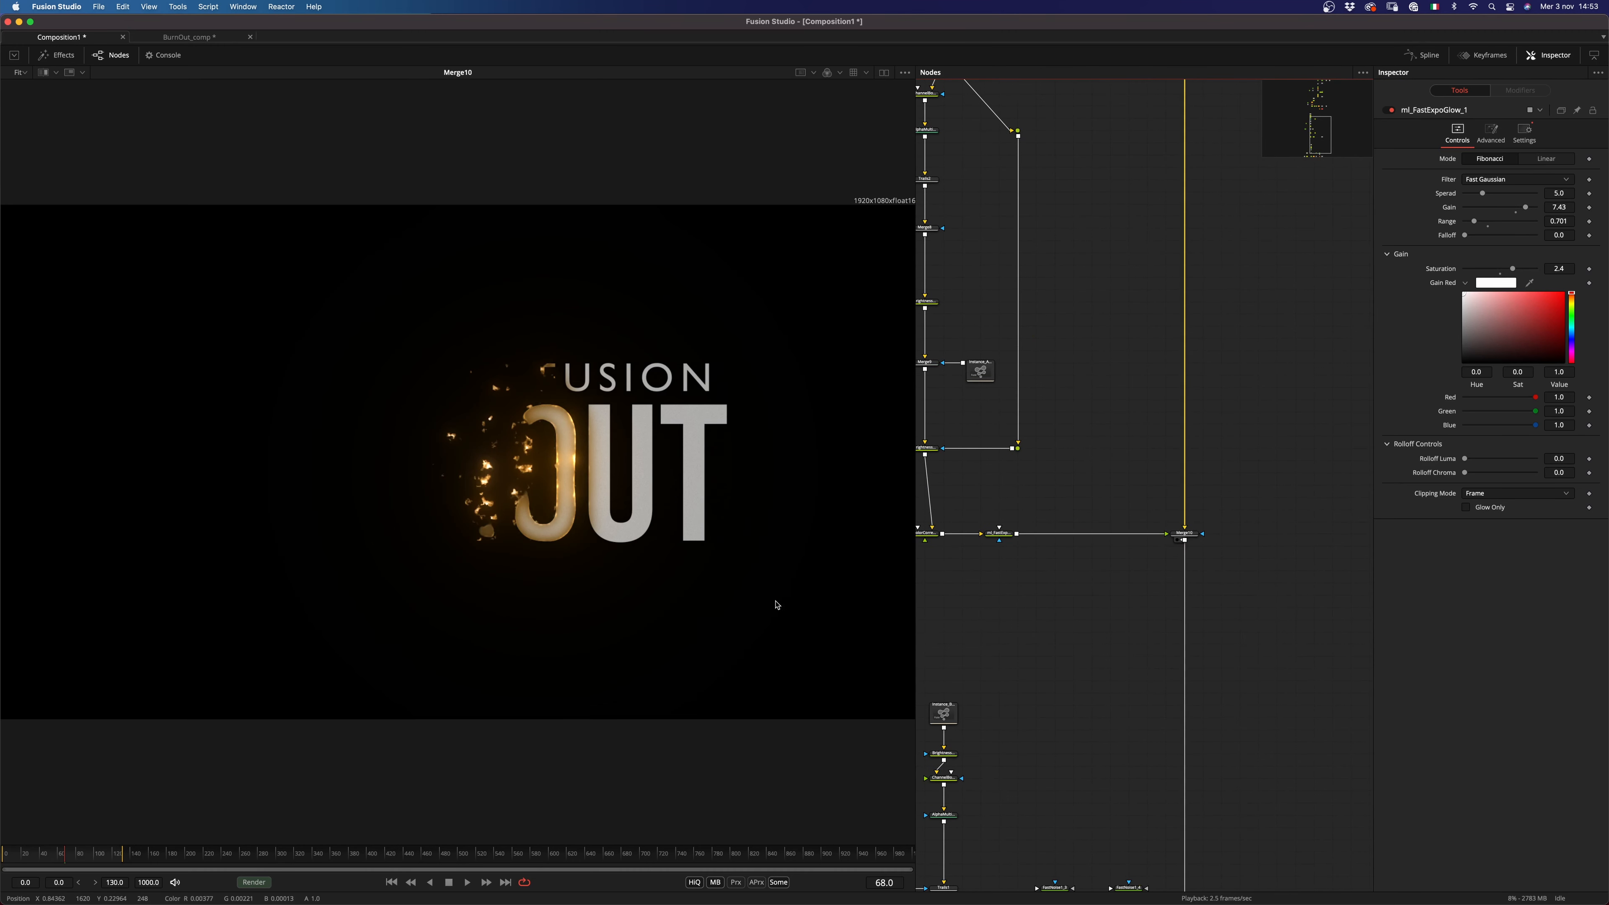
left_click_drag(1291, 767, 1265, 413)
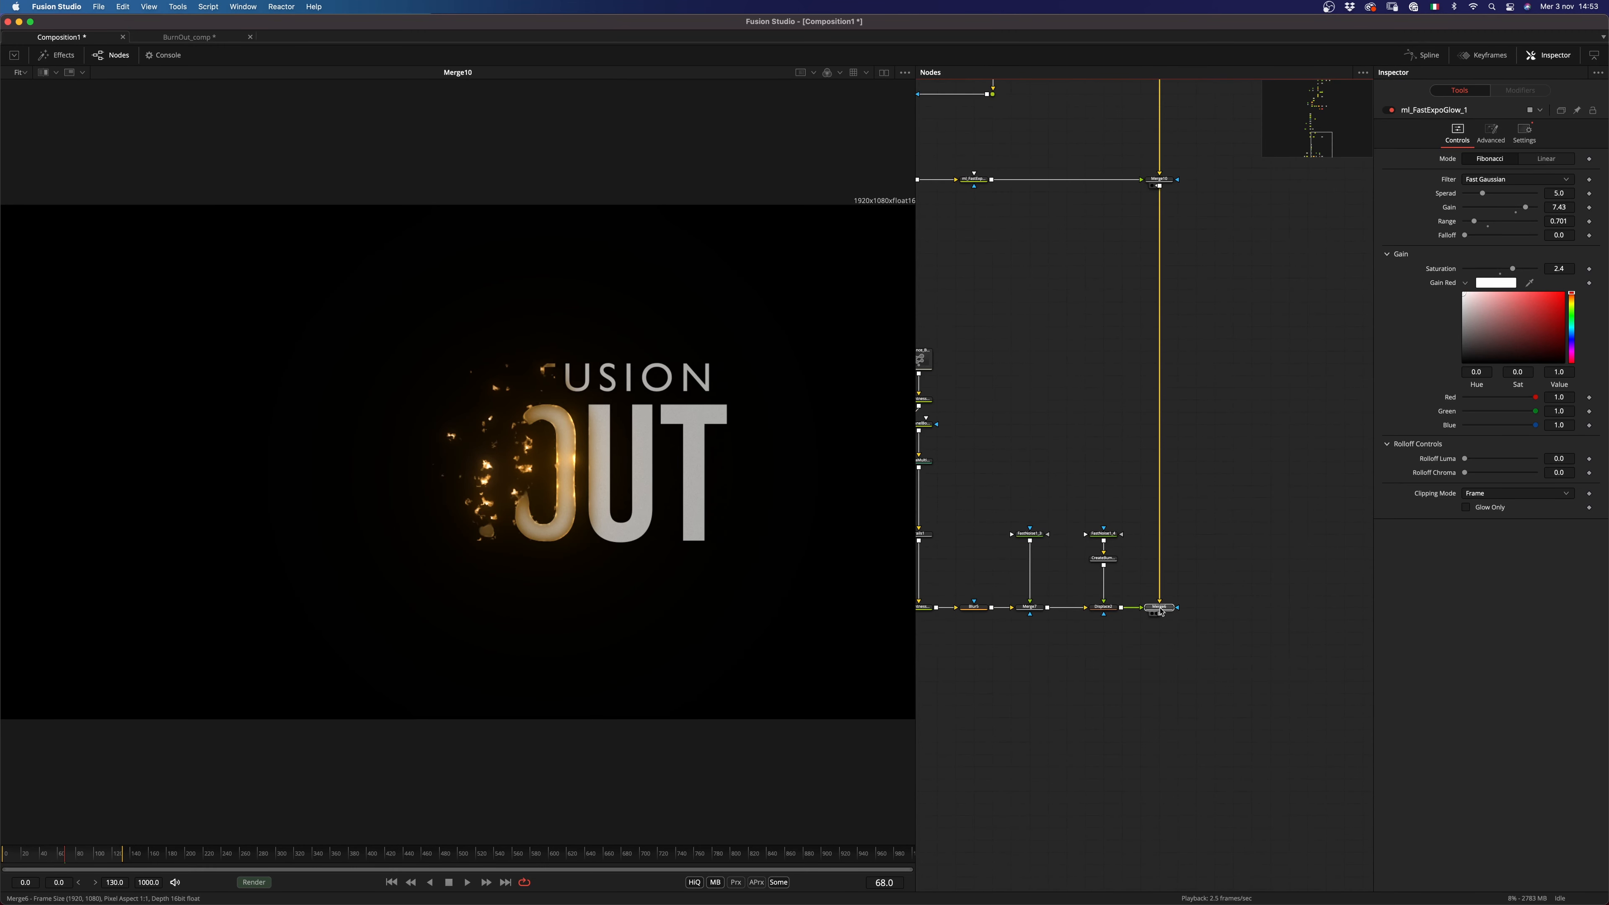
left_click_drag(1161, 612, 730, 661)
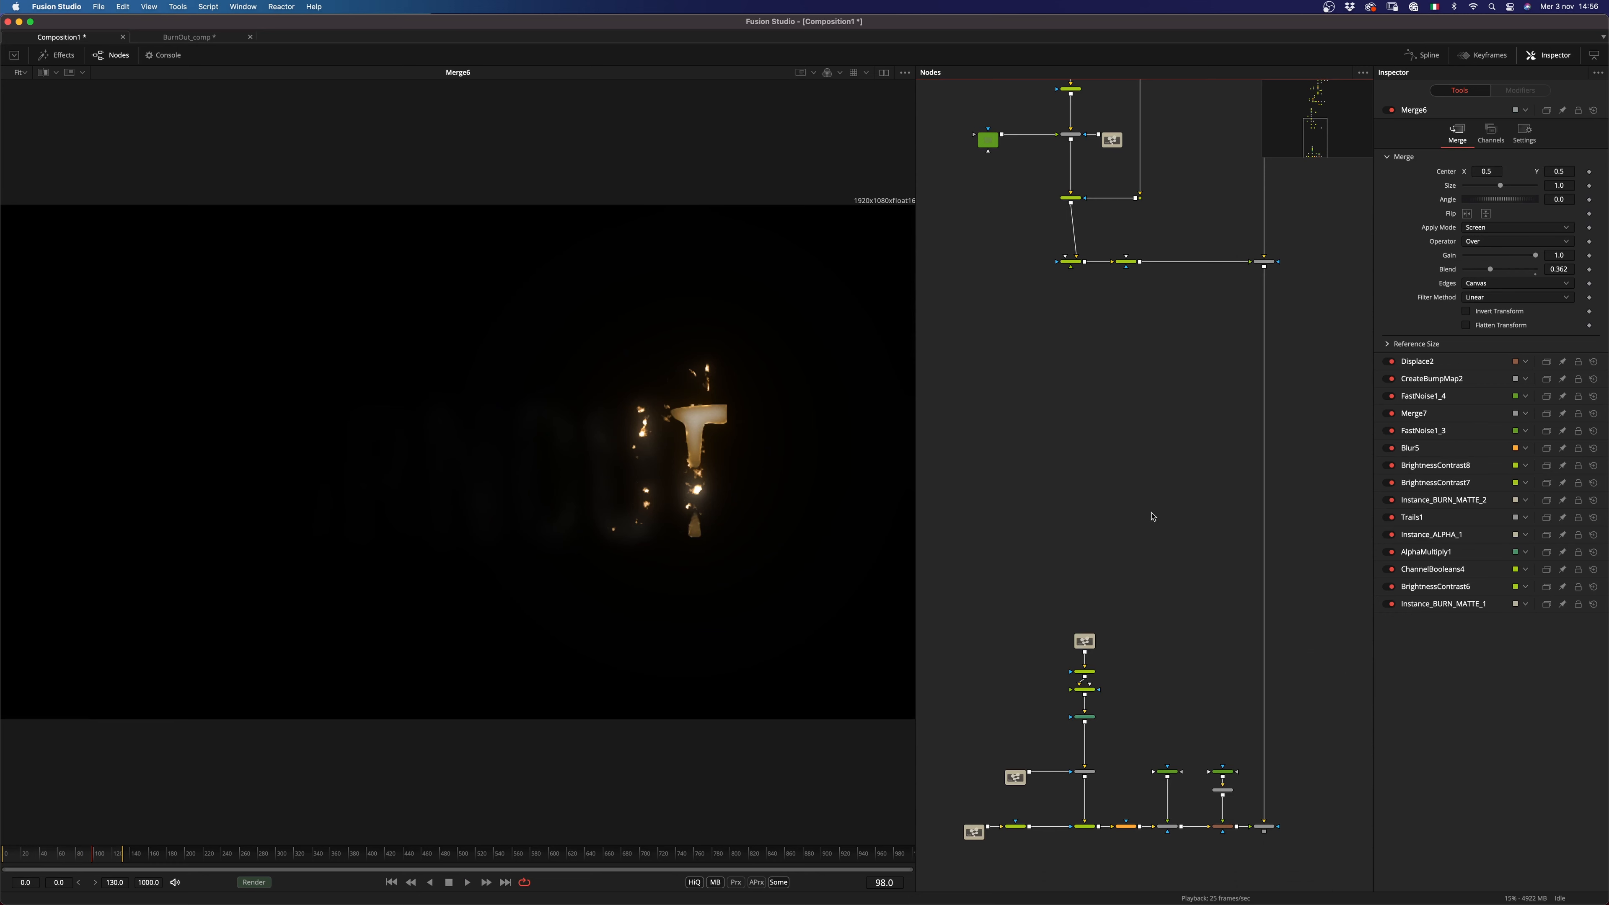
Step: Paste an instance of the BURN_MATTE node into the empty area between the ember branch and the smoky trail branch
scroll(1129, 467, "up", 2)
scroll(1134, 444, "up", 3)
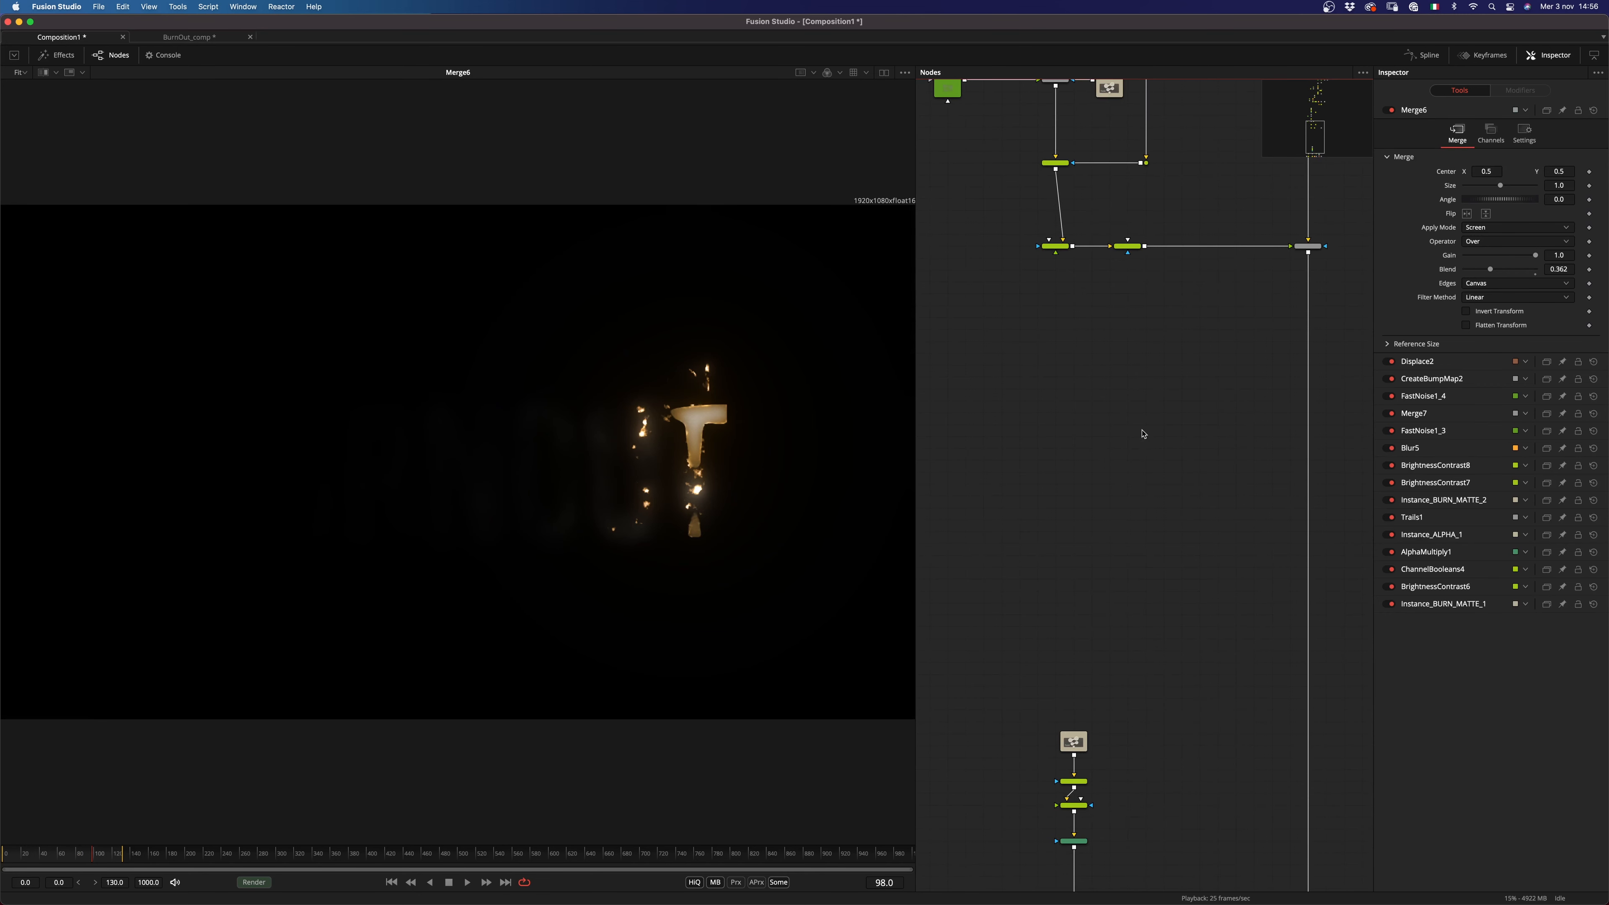
scroll(1143, 434, "down", 10)
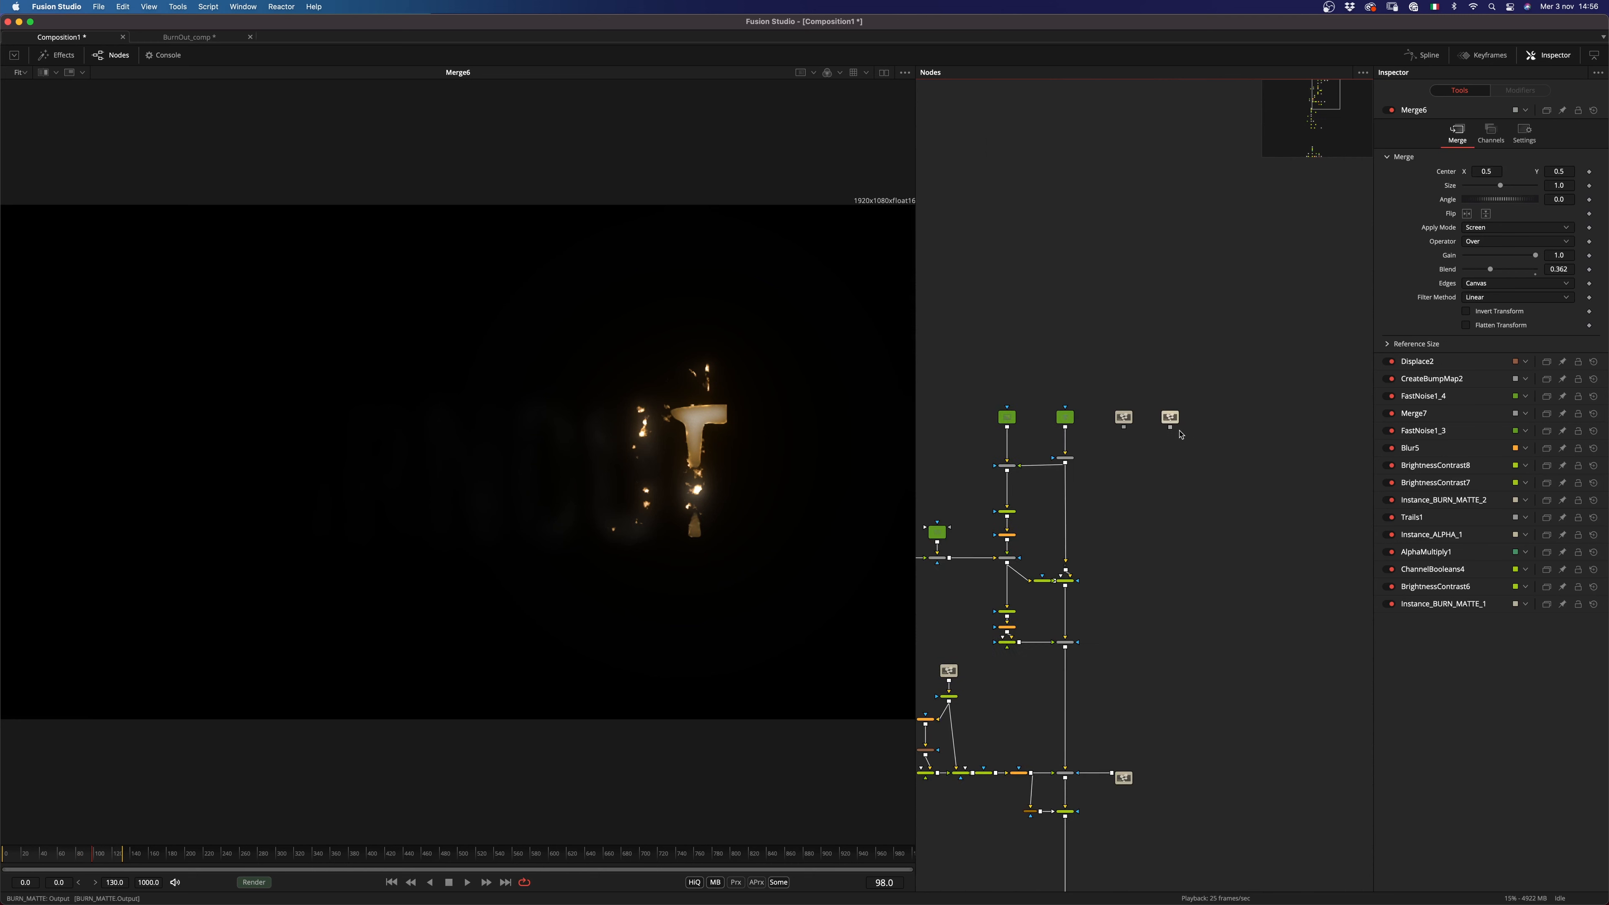
scroll(1182, 435, "up", 5)
left_click(1233, 299)
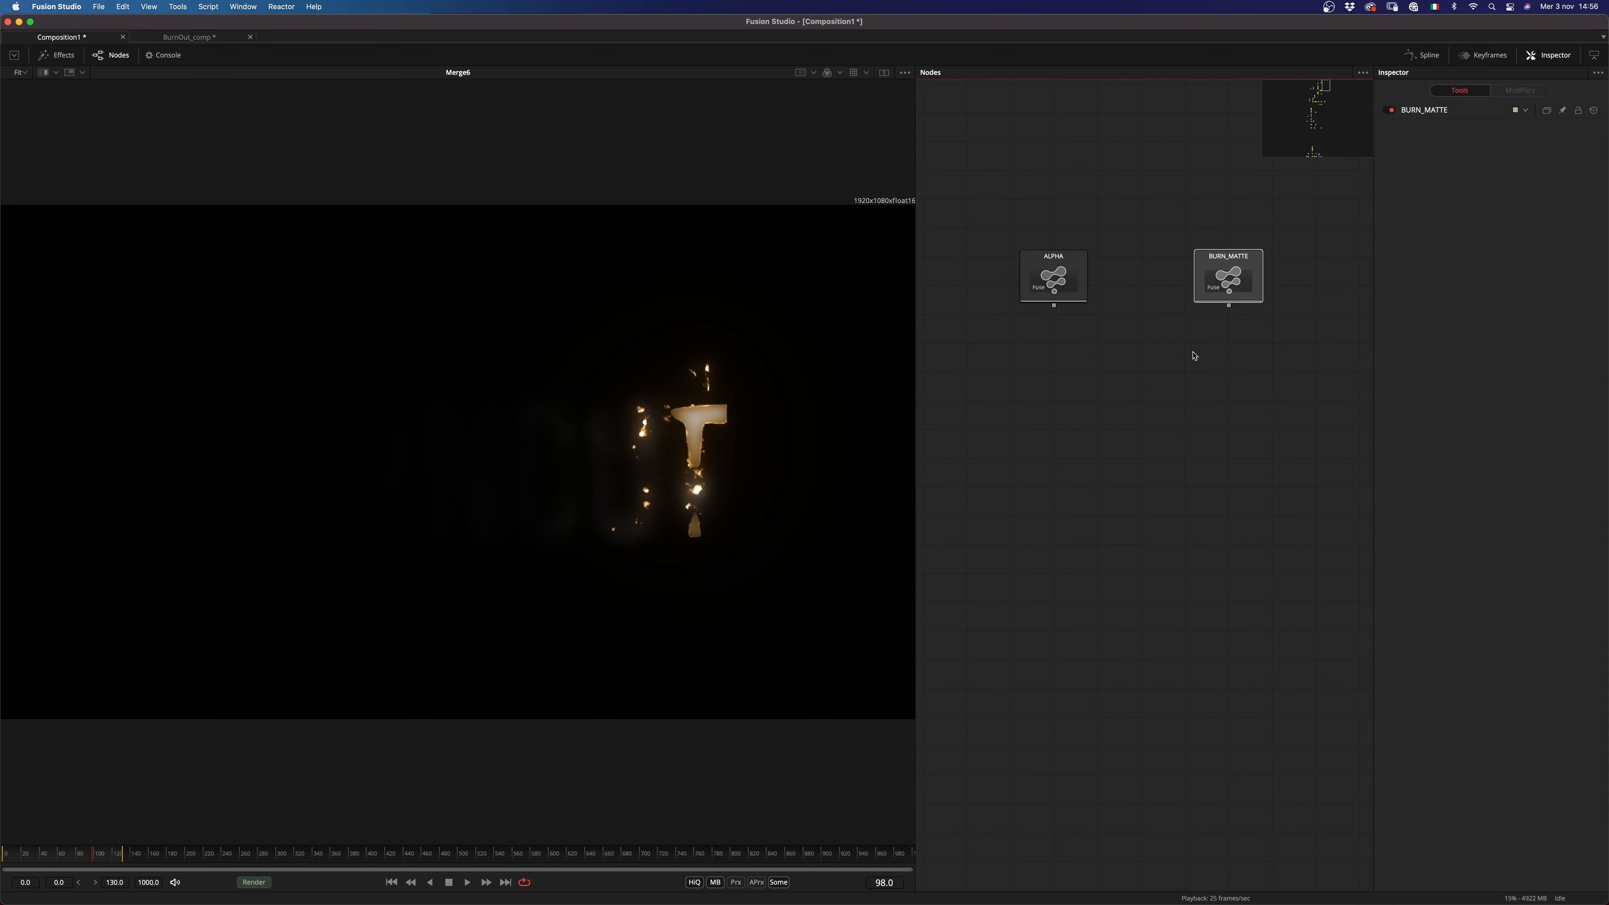
left_click_drag(1333, 134, 1324, 147)
scroll(1197, 333, "down", 4)
scroll(1153, 358, "up", 1)
left_click(1142, 297)
key("super+shift+v")
left_click_drag(1143, 304, 1107, 304)
scroll(1106, 331, "up", 3)
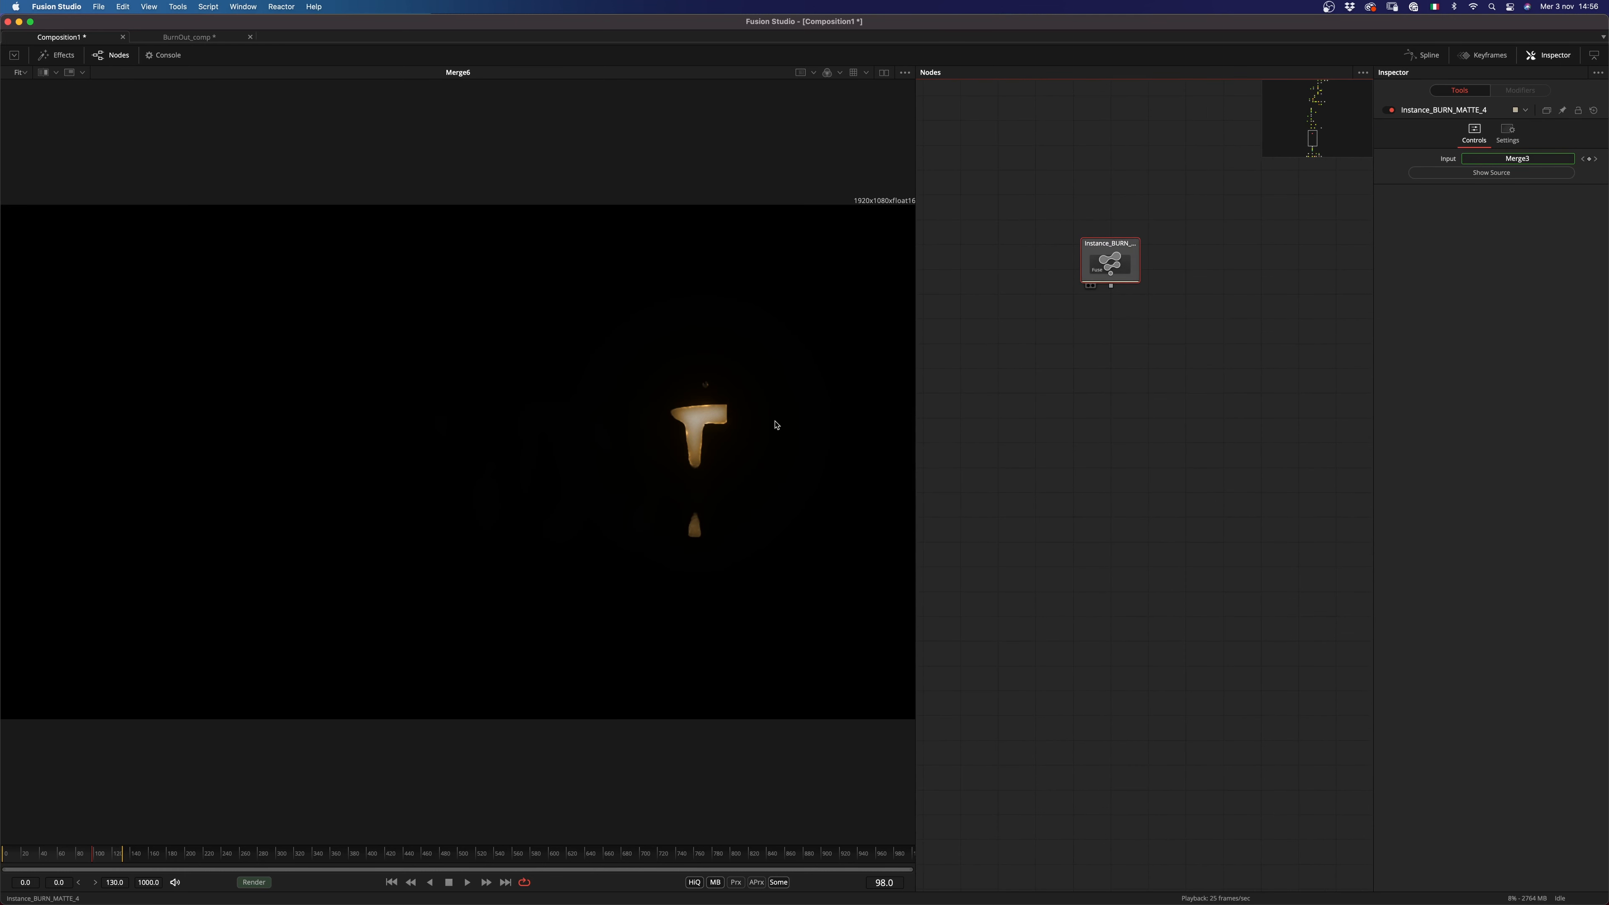
Step: Add a BrightnessContrast node after the new BURN_MATTE instance, view it, and narrow its range to Low 0.494 and High 0.506
key("1")
key("shift+space")
type("bright")
key("Return")
left_click(1474, 304)
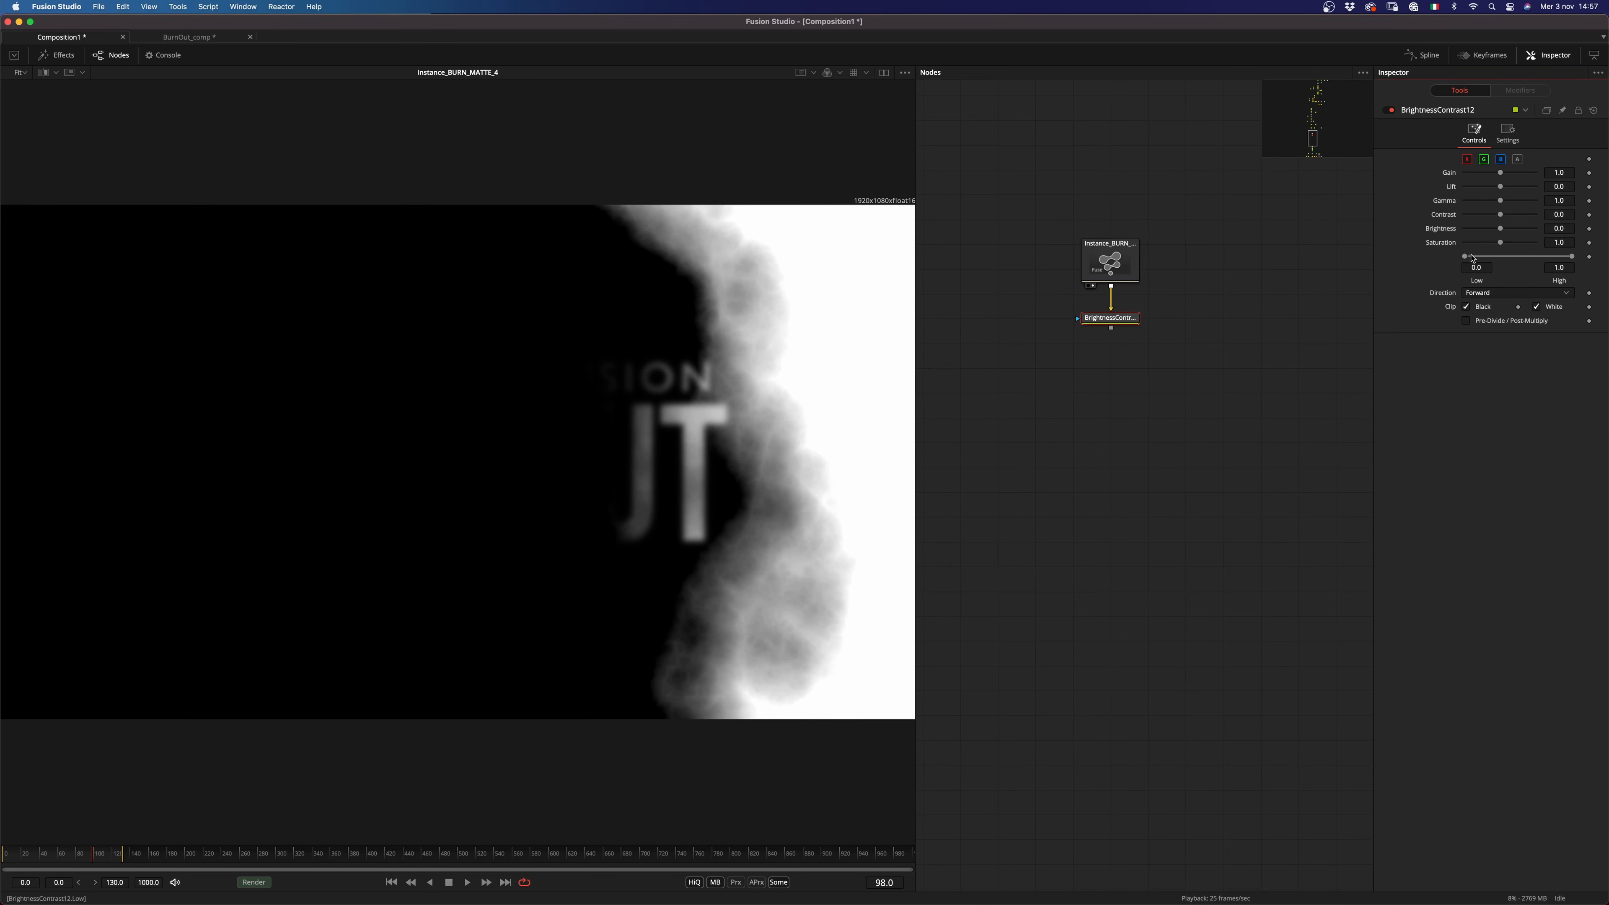
left_click_drag(1479, 256, 1507, 257)
left_click(1116, 319)
key("2")
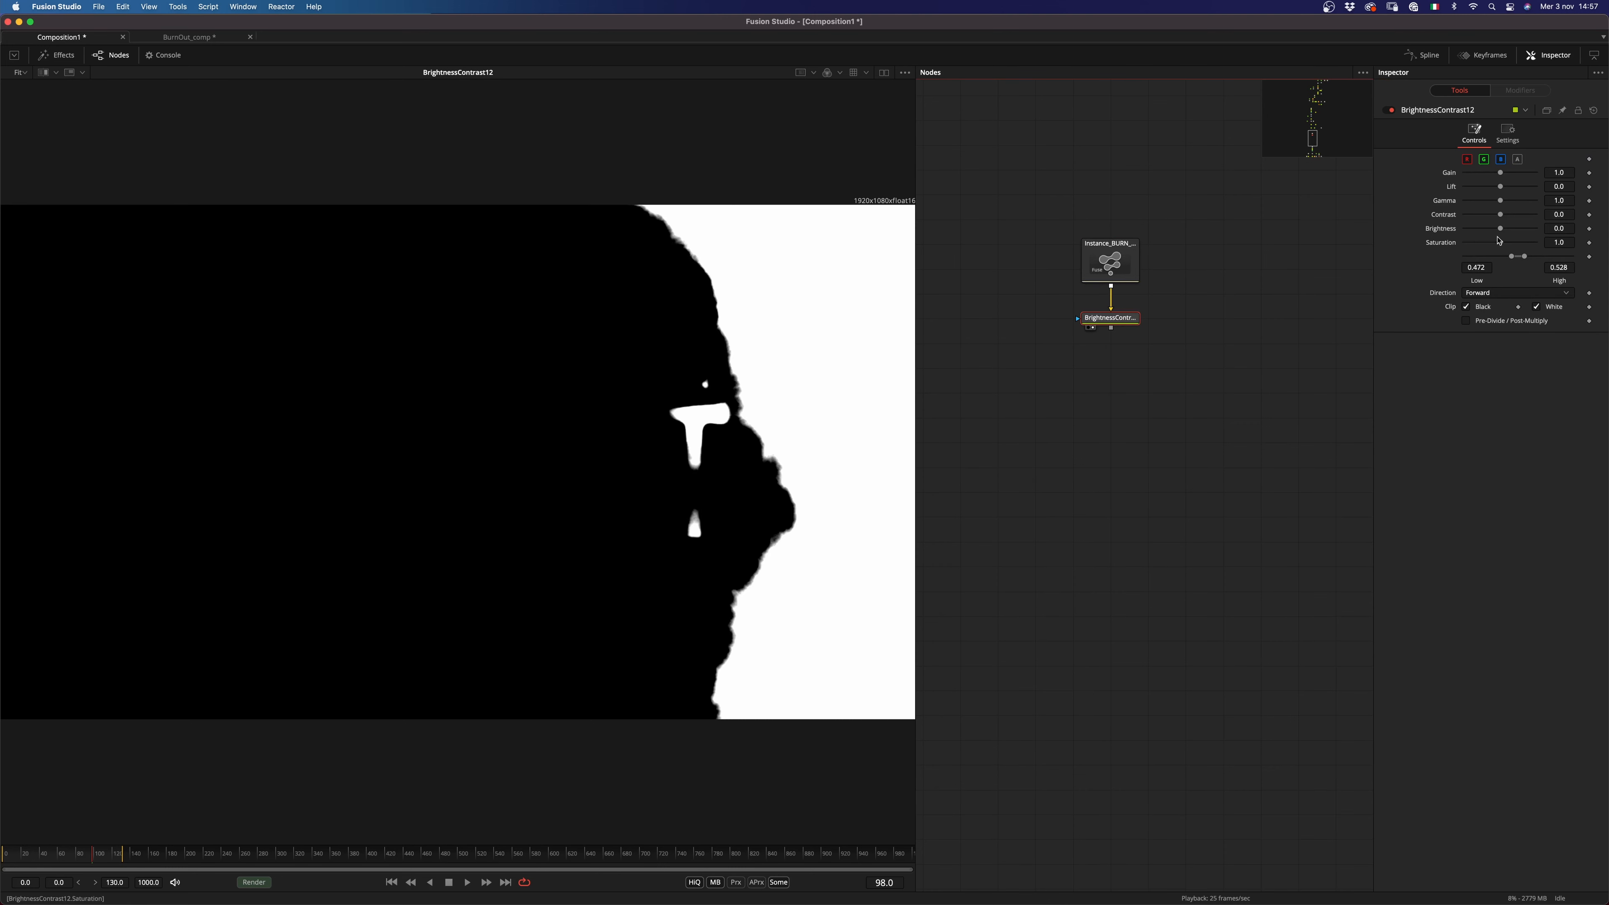
left_click_drag(1517, 264, 1516, 261)
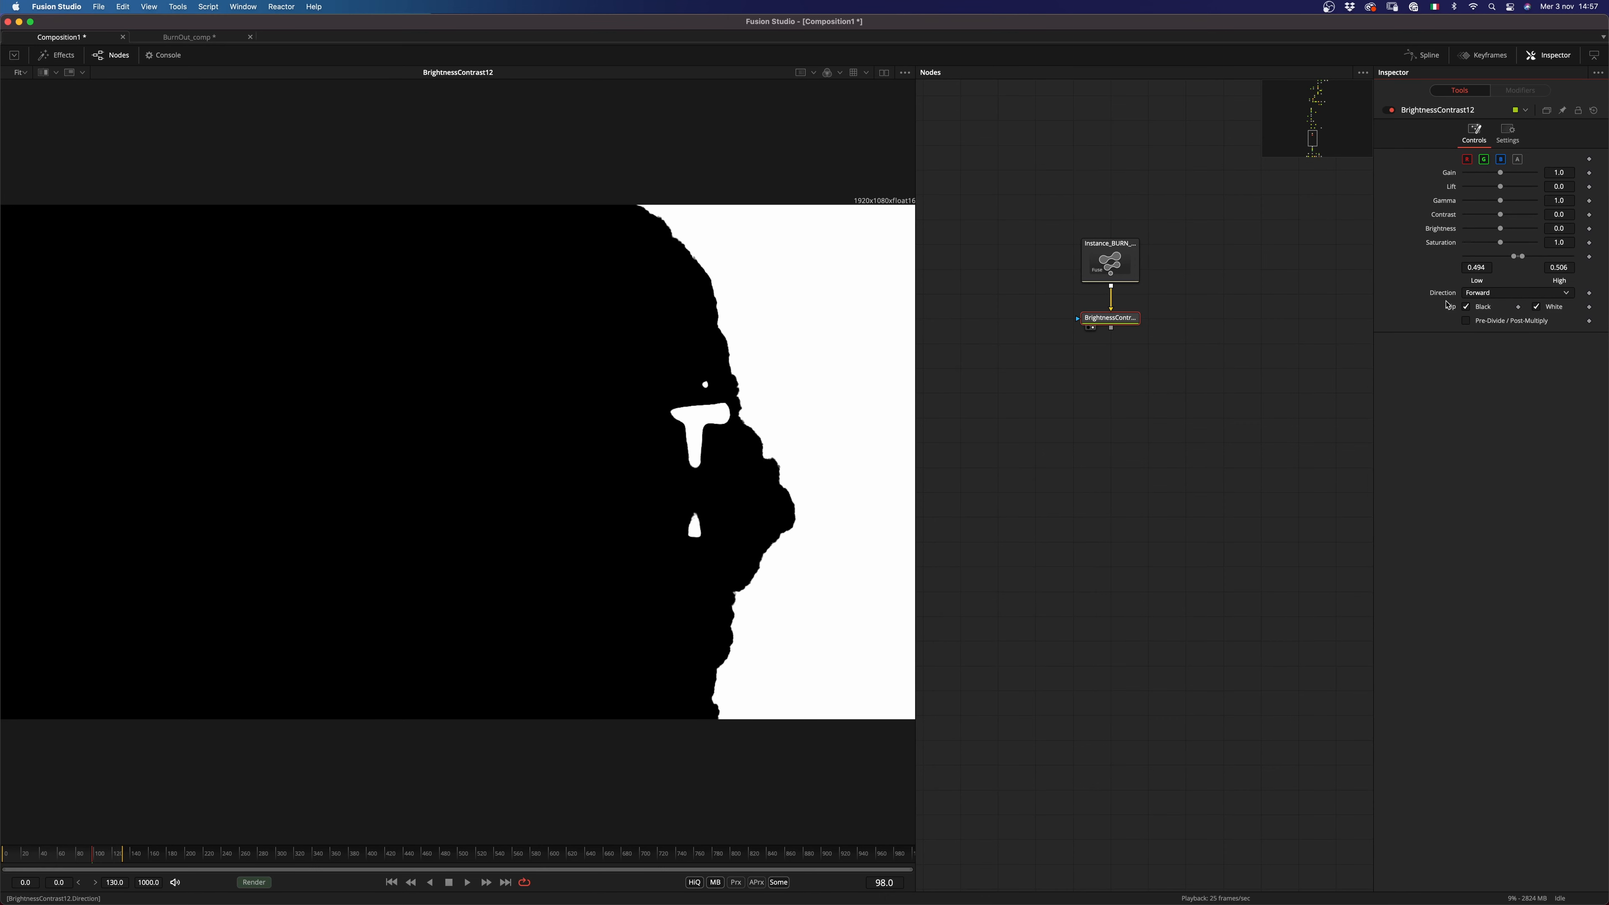
Step: Add a ChannelBooleans node after BrightnessContrast12, with Operation Negative and To Alpha set to Do Nothing, and check the matte around frame 50
key("shift+space")
type("bol")
key("Return")
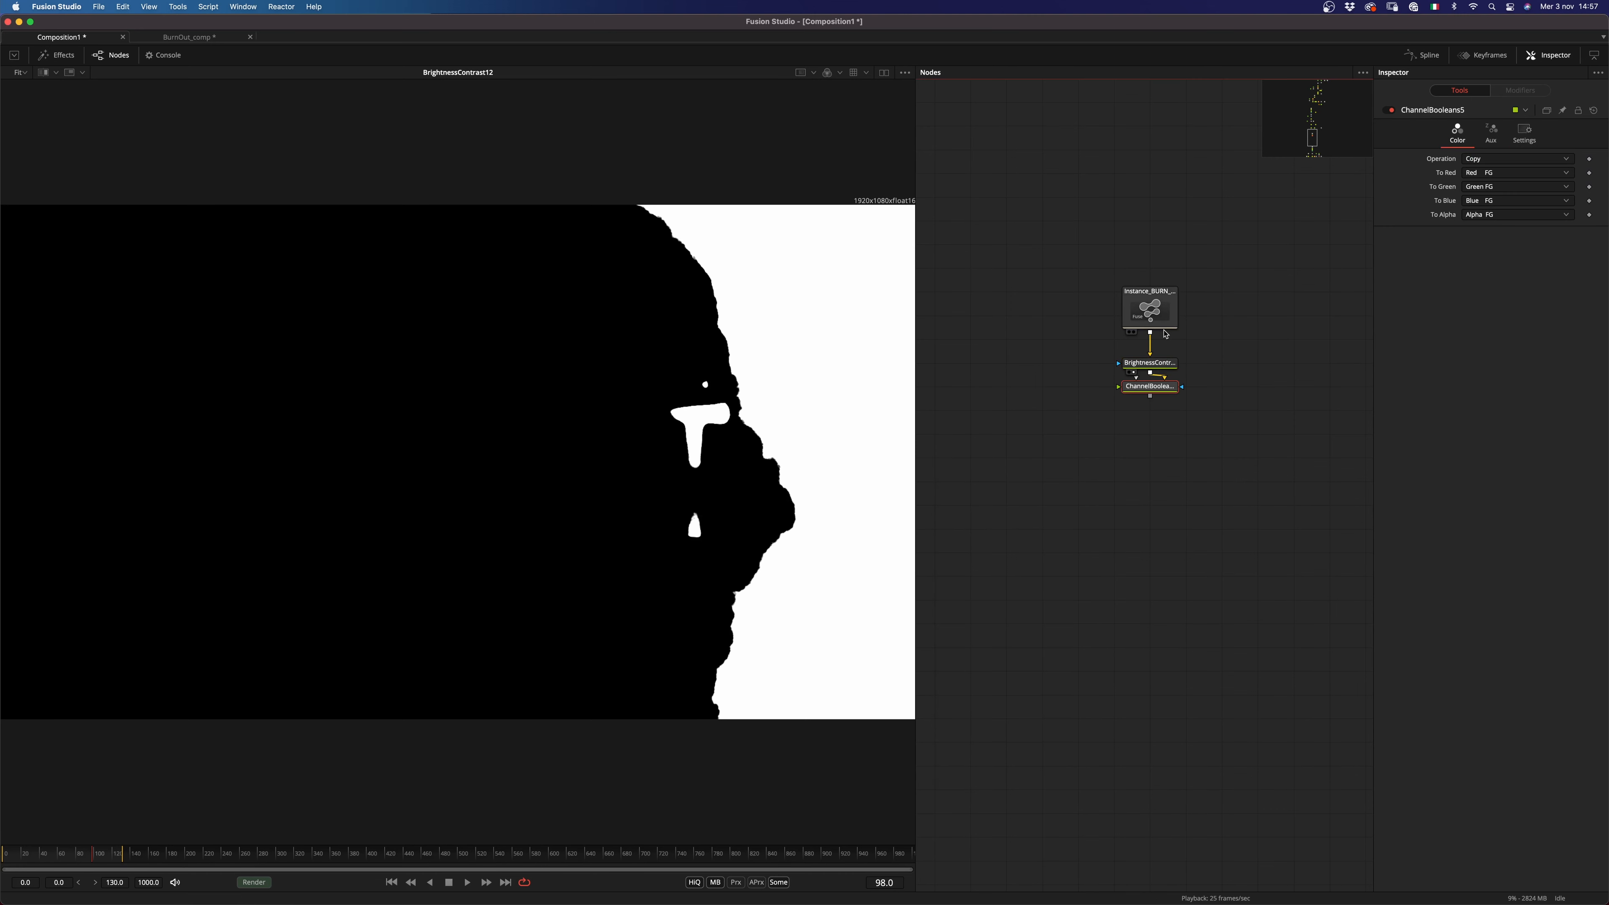
left_click(1494, 217)
left_click(1494, 234)
left_click(1505, 159)
left_click(1503, 283)
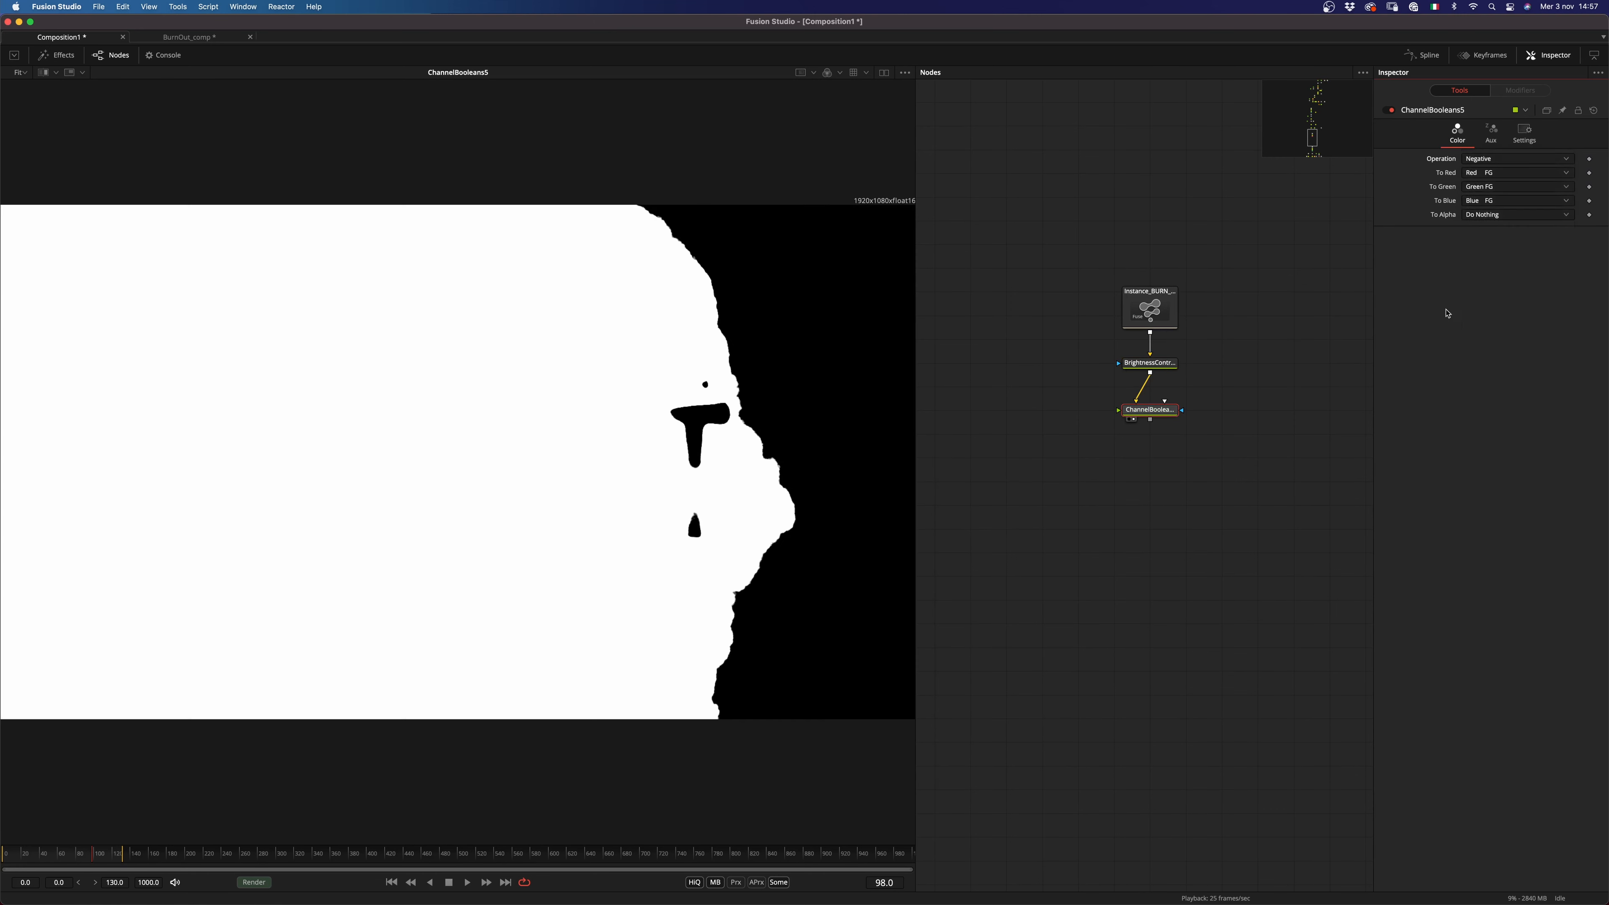
left_click(44, 855)
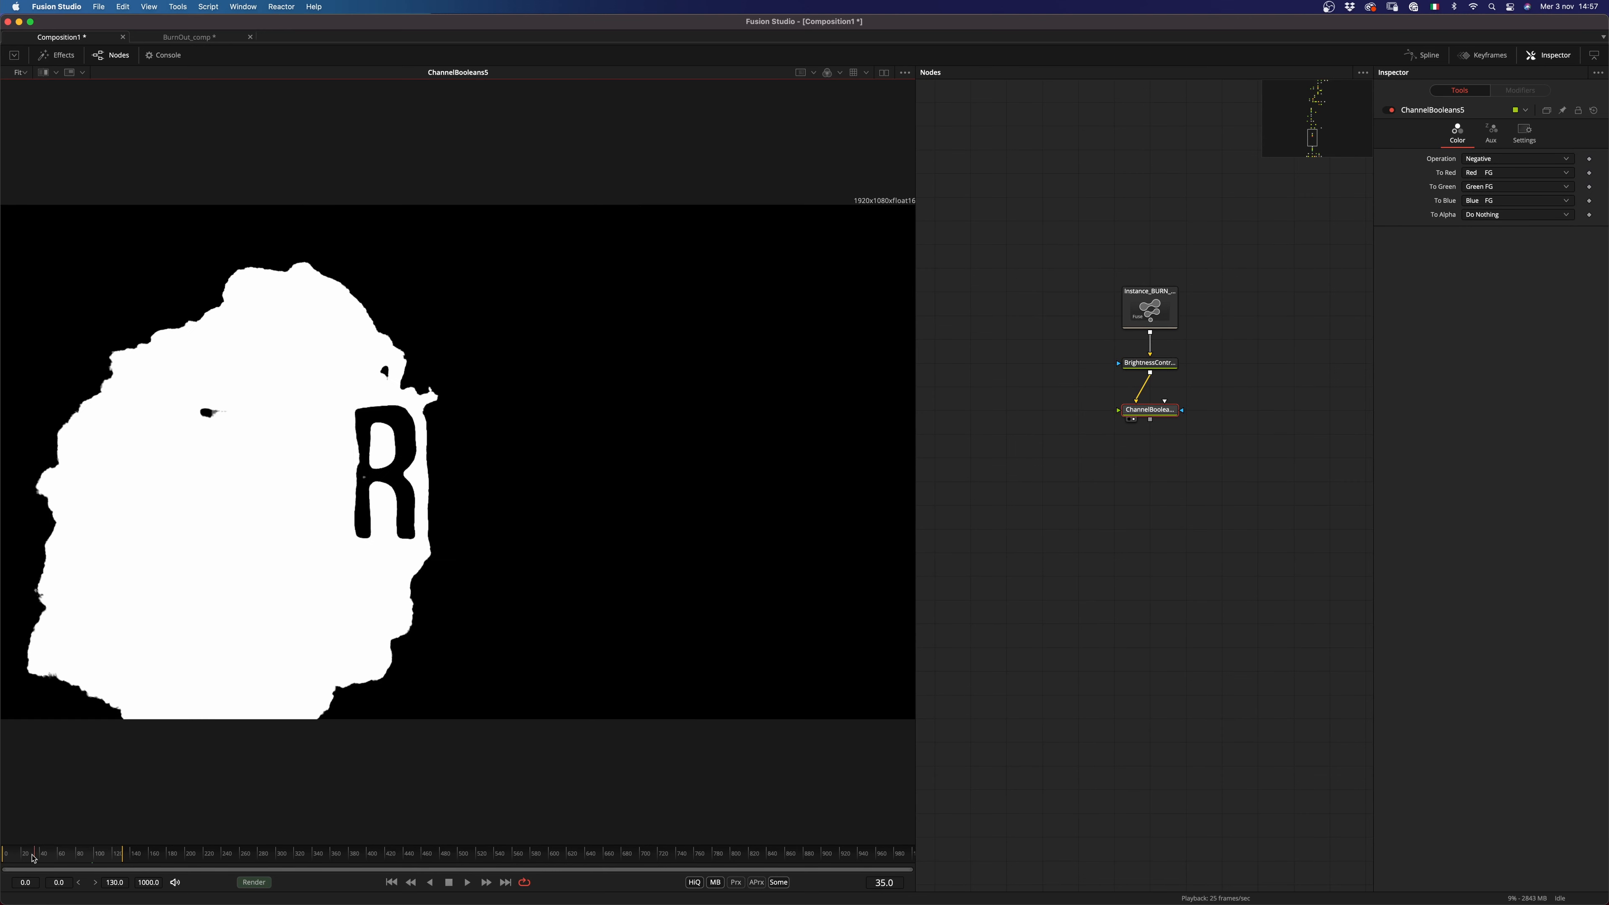
left_click_drag(54, 856, 49, 855)
Step: Add a Blur after the ChannelBooleans node, view it and set its Blur Size to 24
key("shift+space")
type("blur")
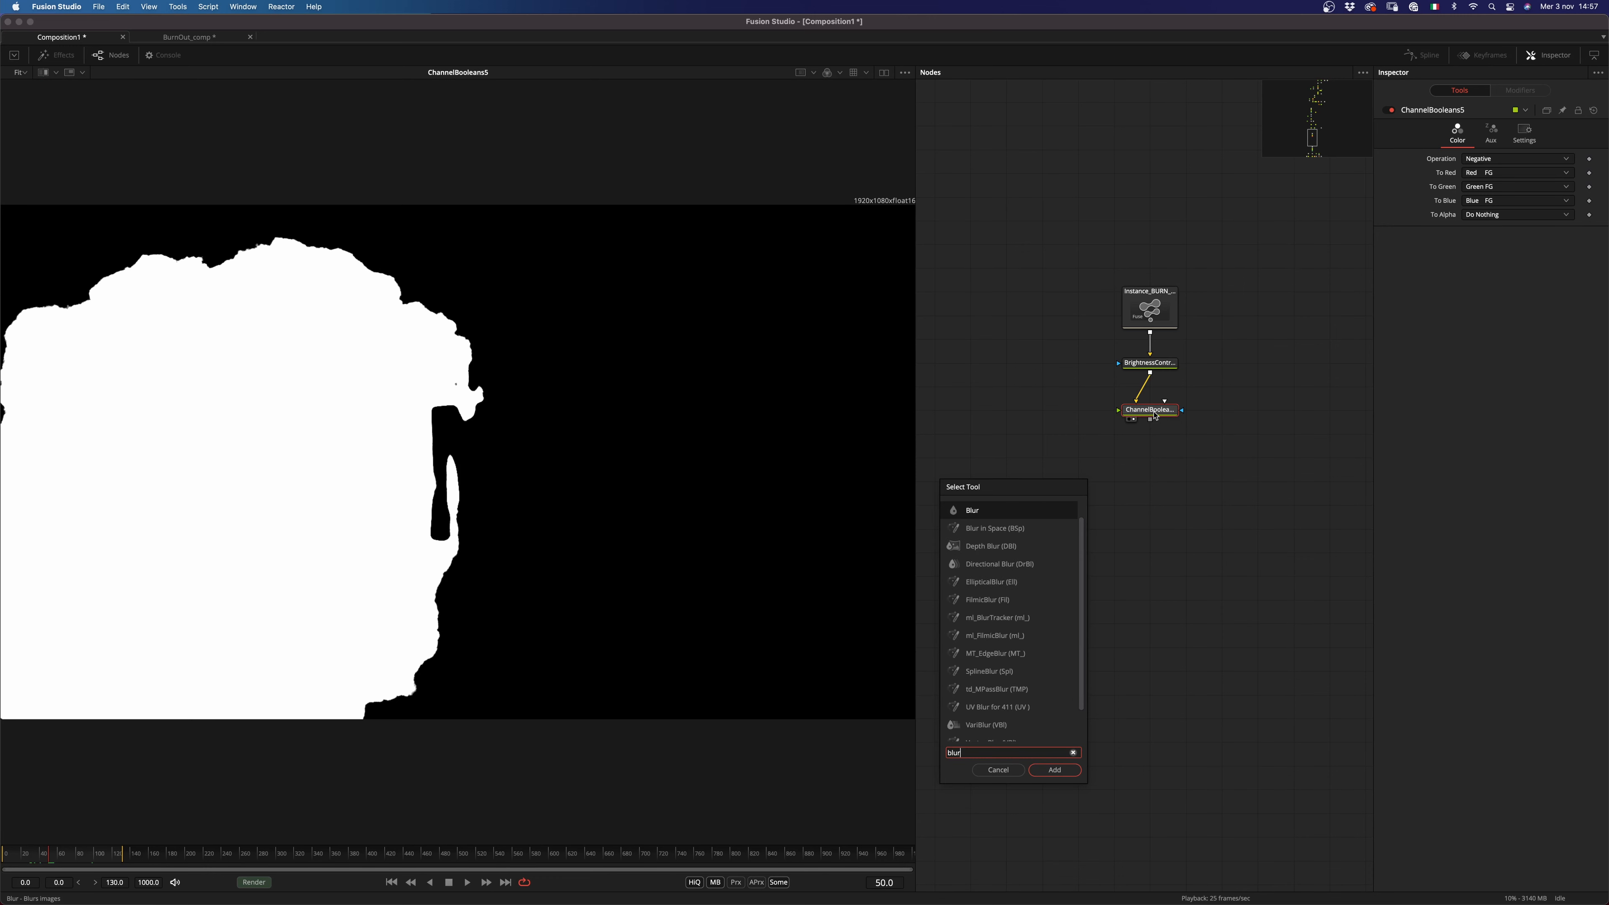
key("Return")
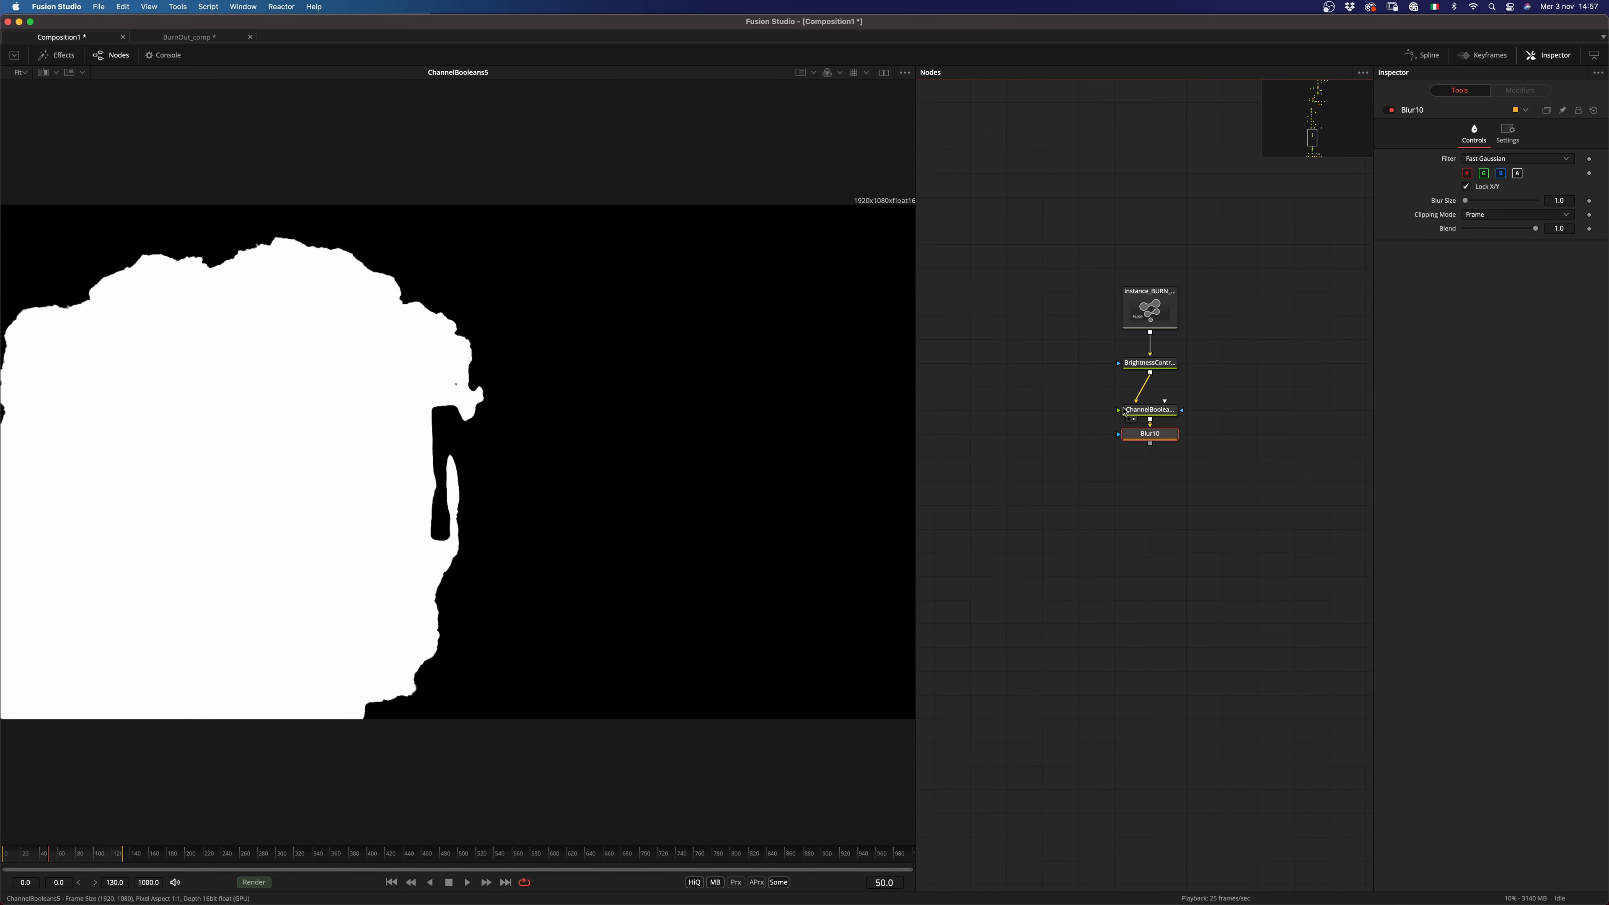
left_click_drag(1153, 462, 750, 370)
left_click_drag(1465, 200, 1524, 198)
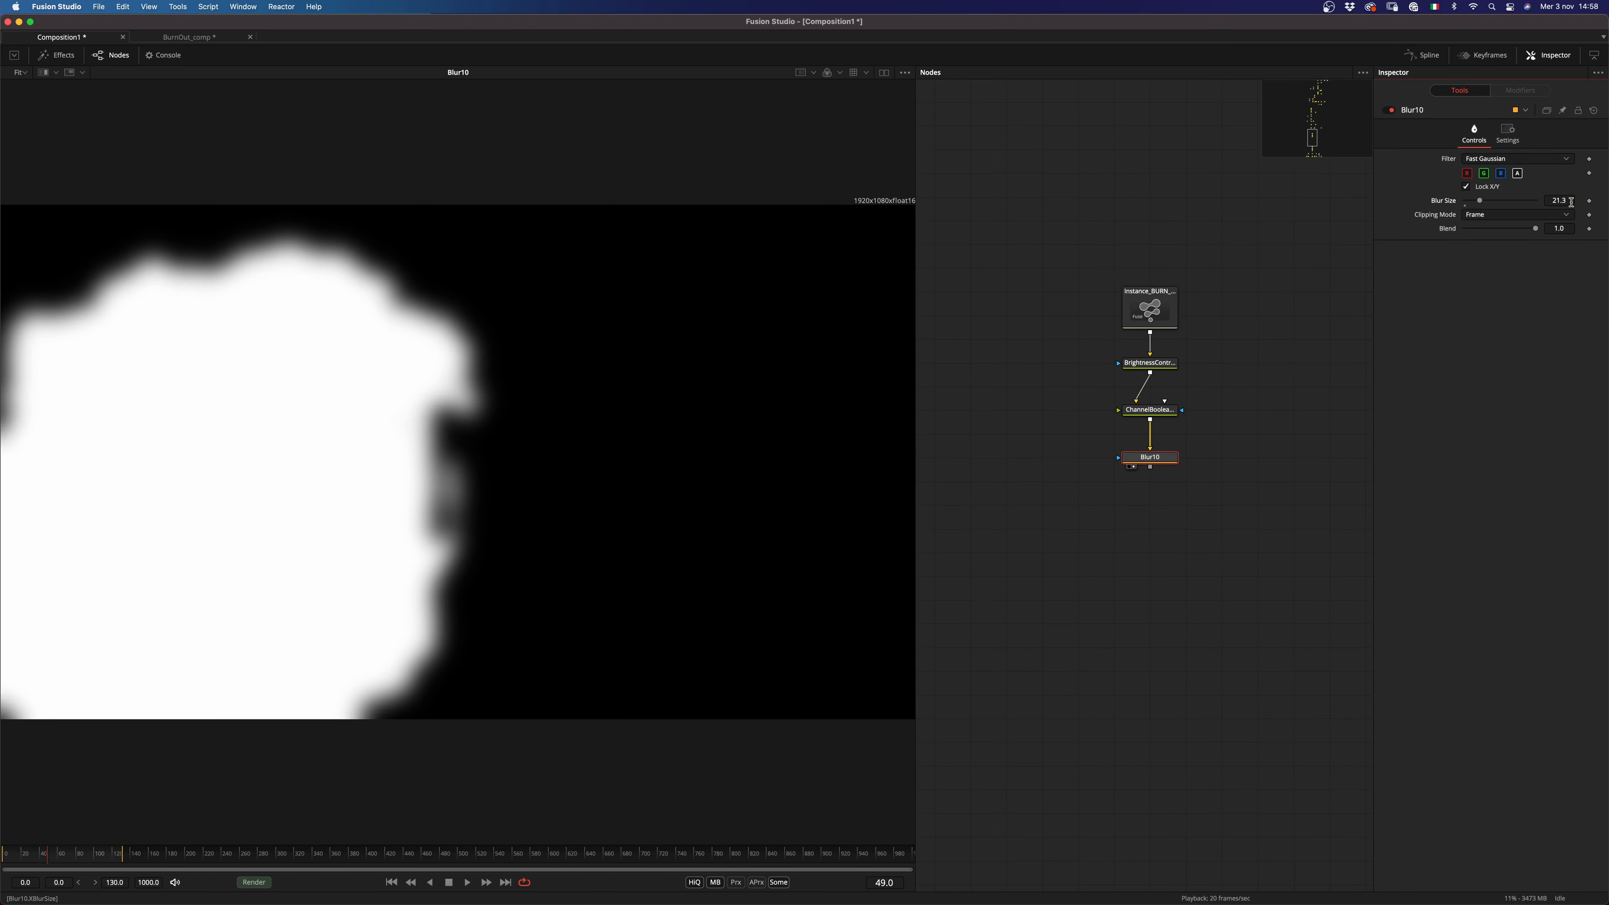
type("4")
key("Tab")
Step: Add a separate FastNoise node beside Blur10 and show its tile picture
left_click(1076, 484)
key("shift+space")
type("blur")
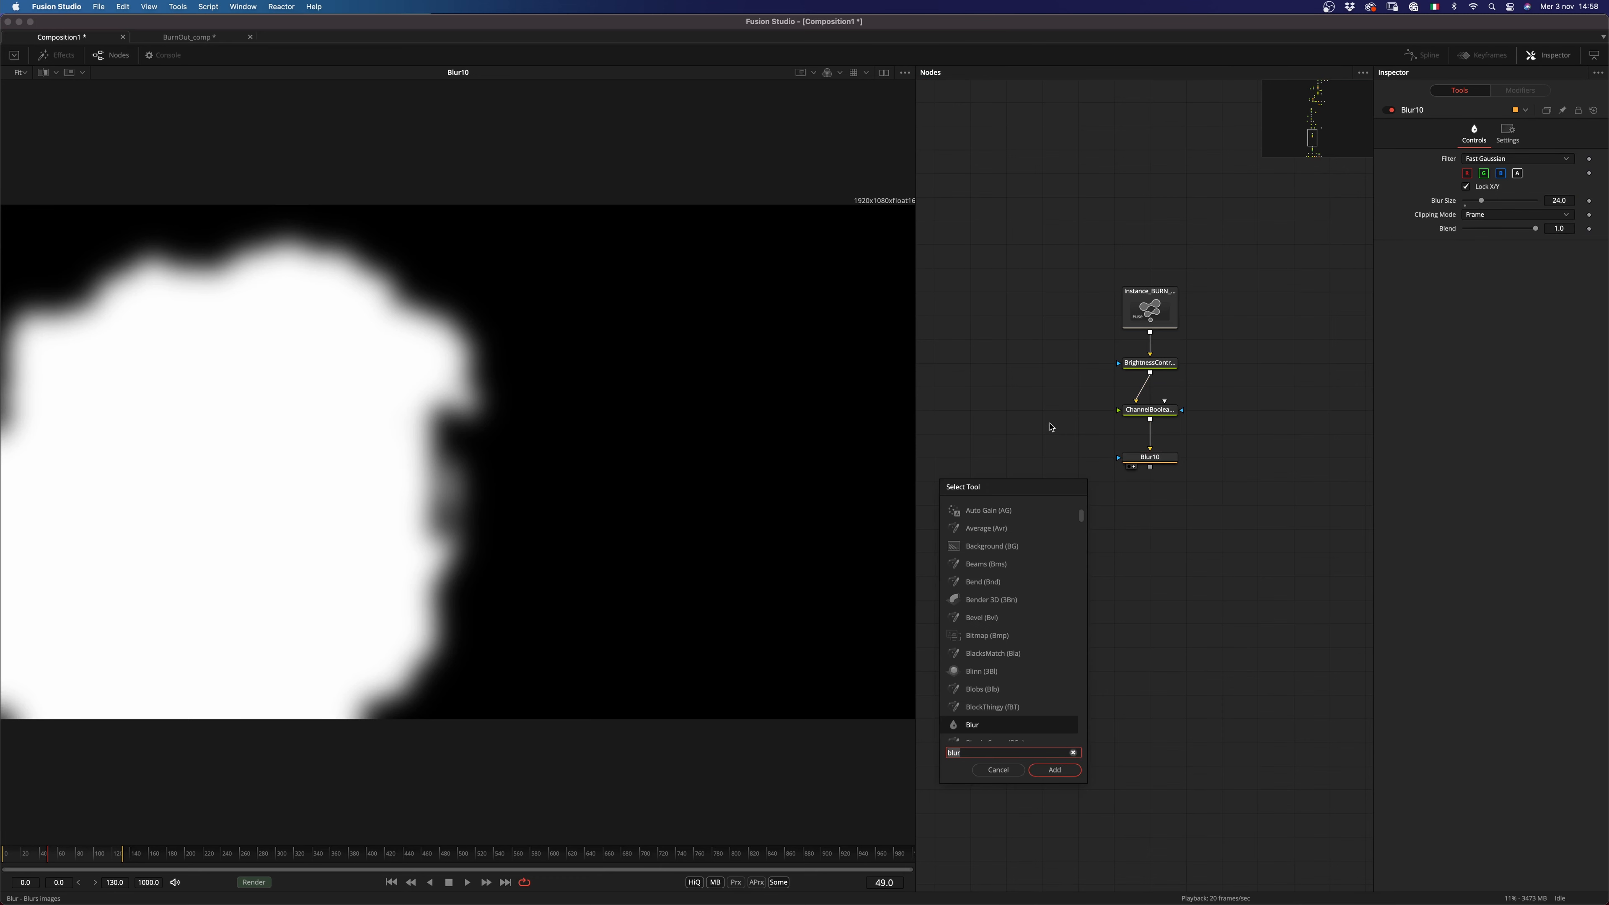
key("BackSpace")
key("BackSpace")
key("BackSpace")
key("BackSpace")
type("fn")
key("Down")
key("Return")
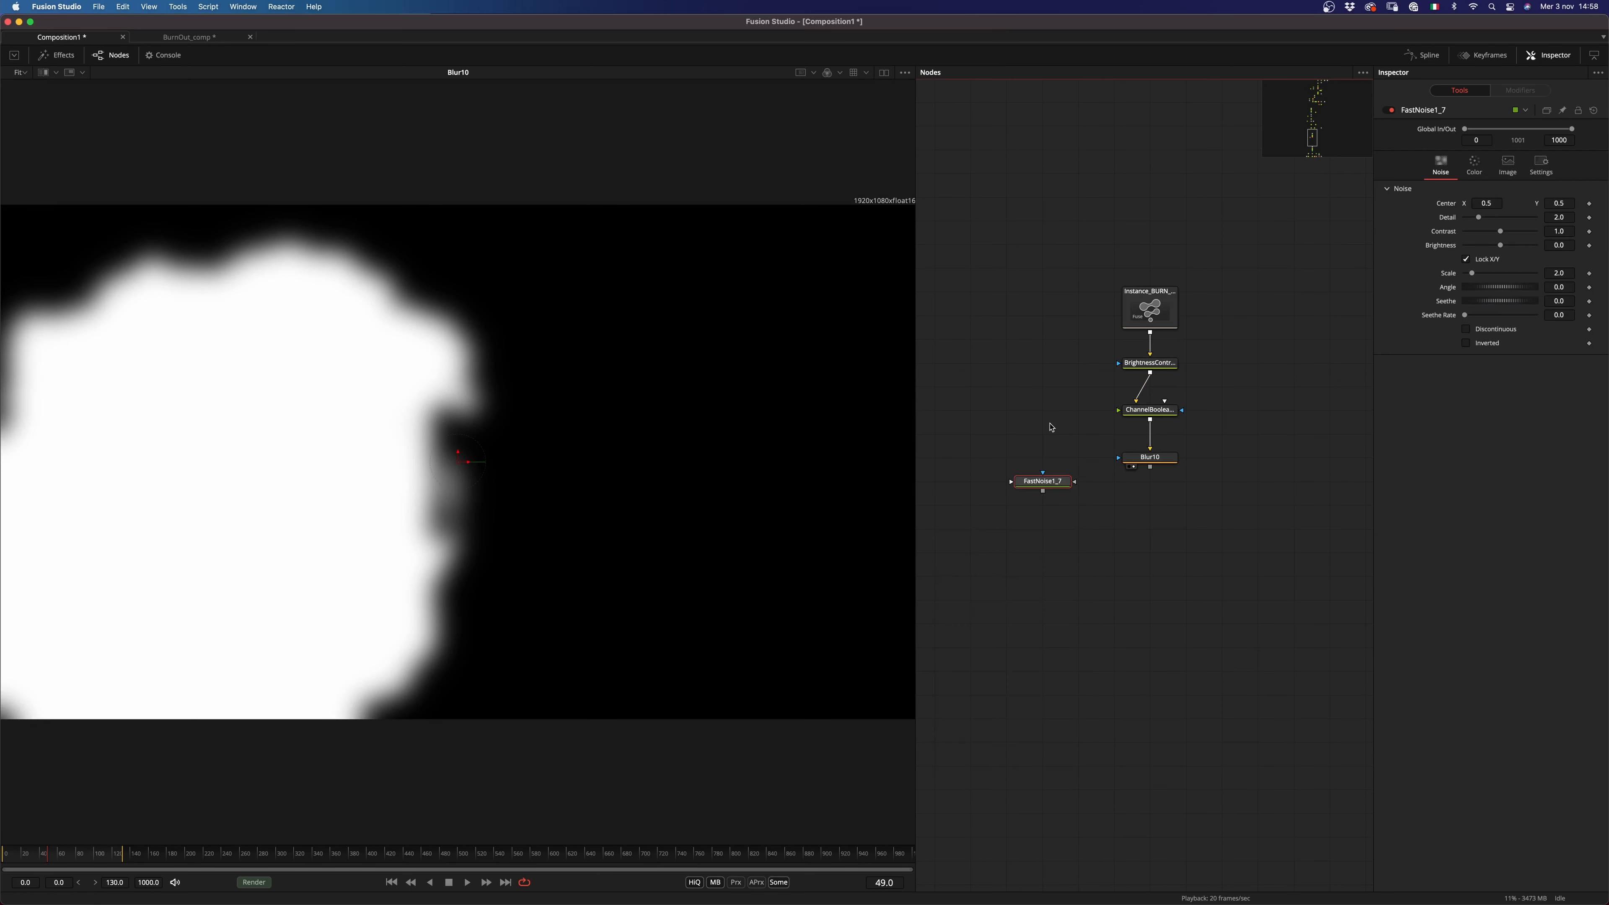
left_click_drag(1047, 488, 974, 488)
right_click(978, 490)
left_click(1138, 668)
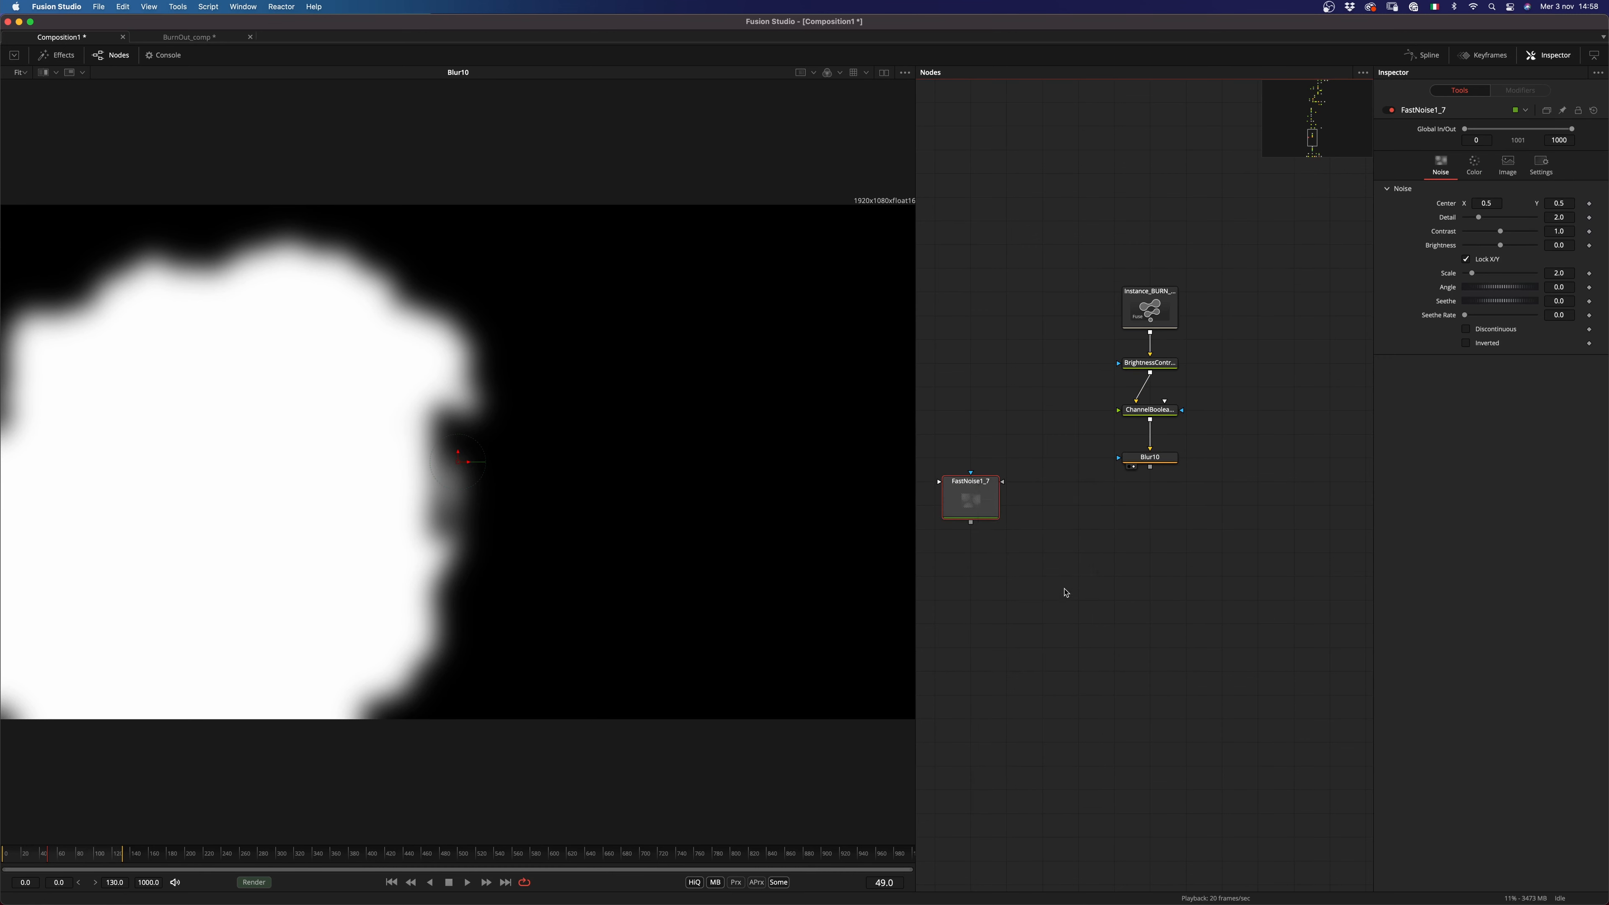
Step: View FastNoise1_7 and set its Detail to 10 and Scale to 7.5
left_click_drag(970, 472, 874, 479)
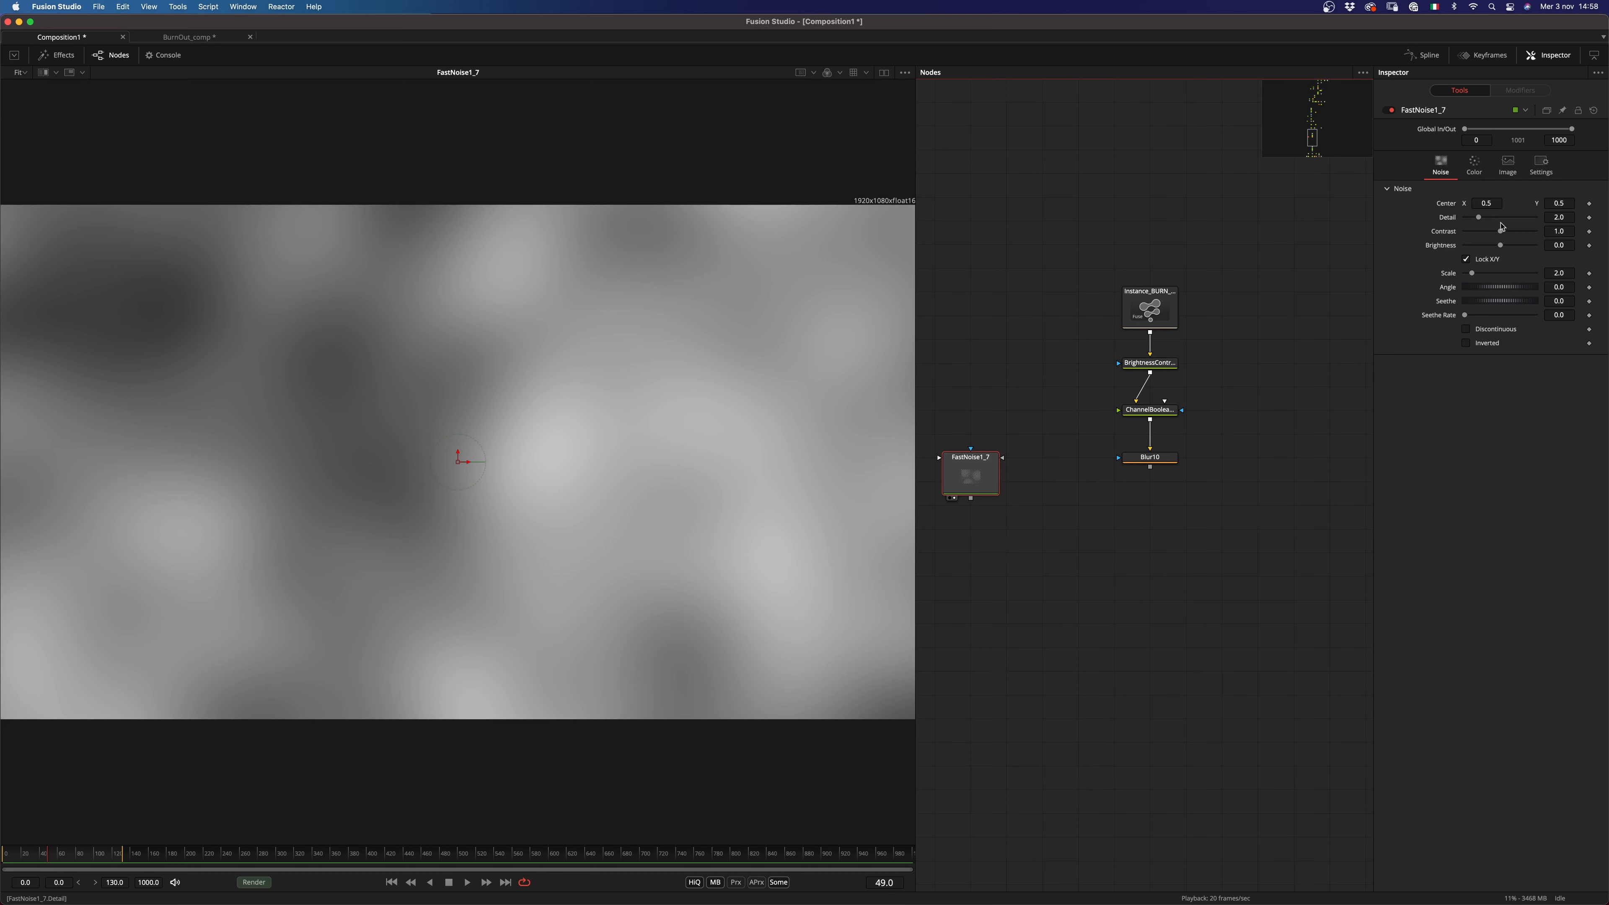
left_click_drag(1480, 219, 1505, 220)
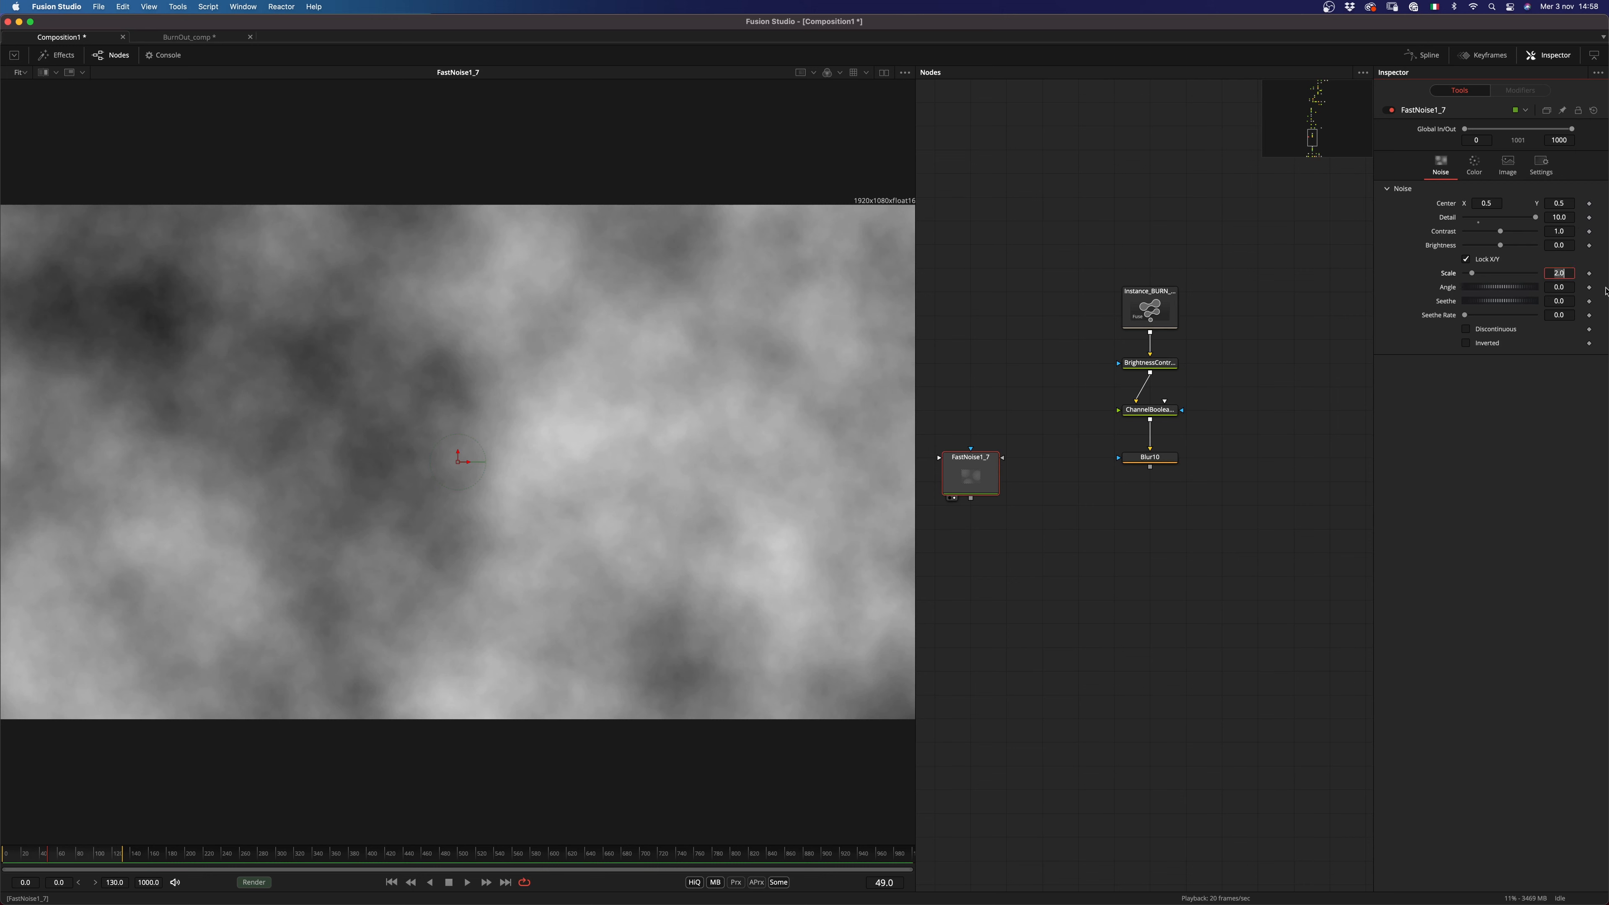
type("7.5")
key("Tab")
Step: Connect Blur10 to the mask input of FastNoise1_7 and change the mask channel from Alpha to another channel
left_click_drag(1149, 468, 979, 472)
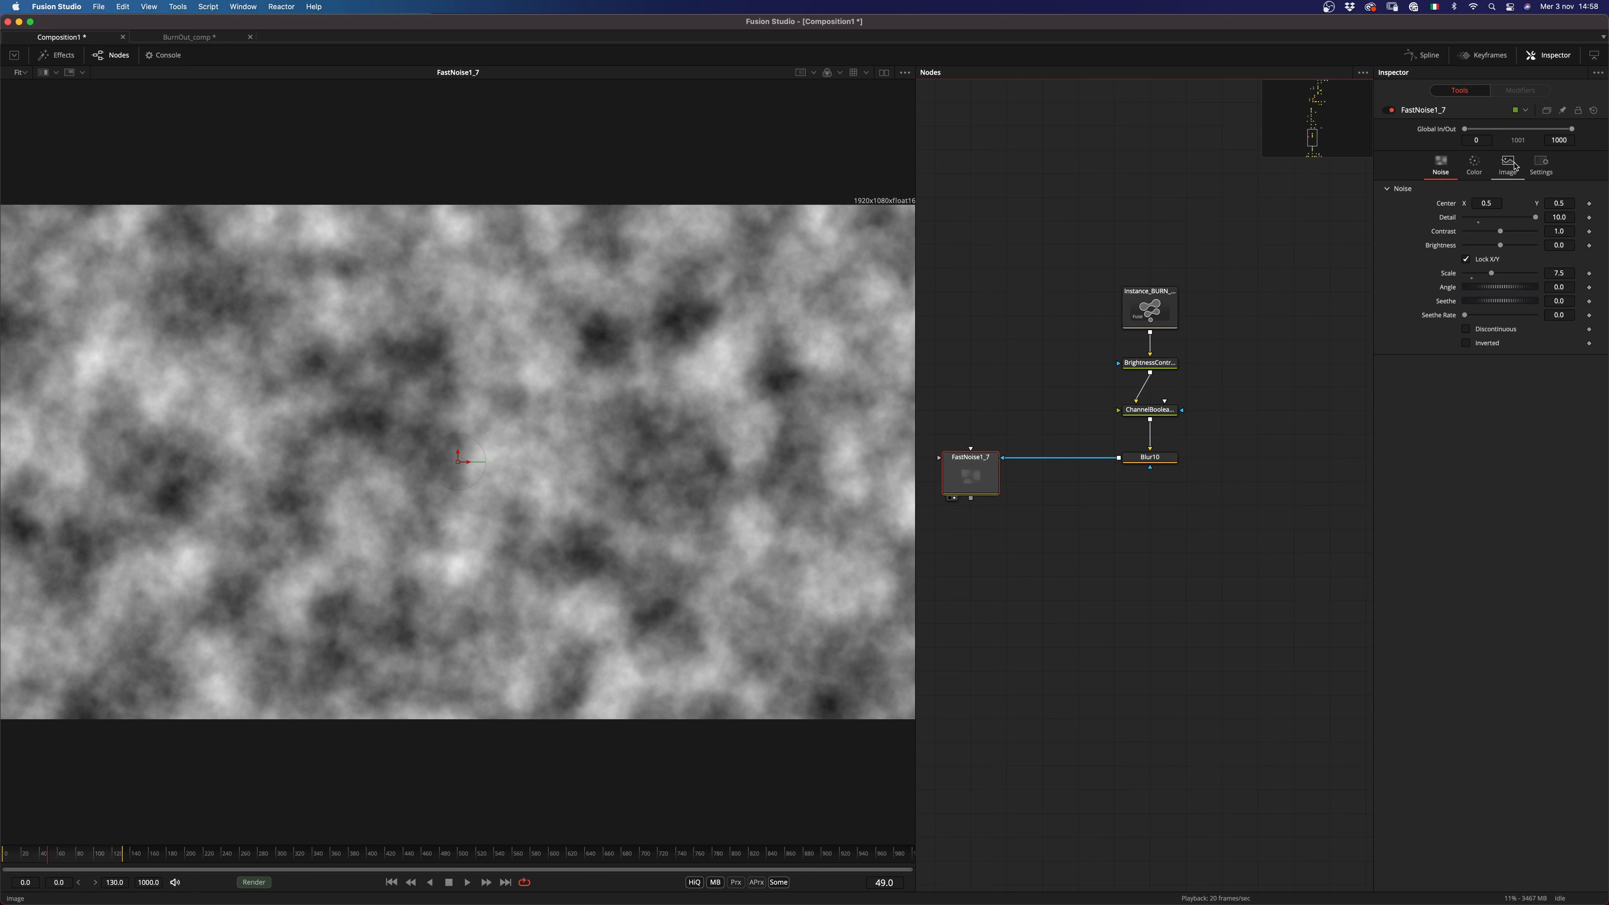
left_click(1541, 171)
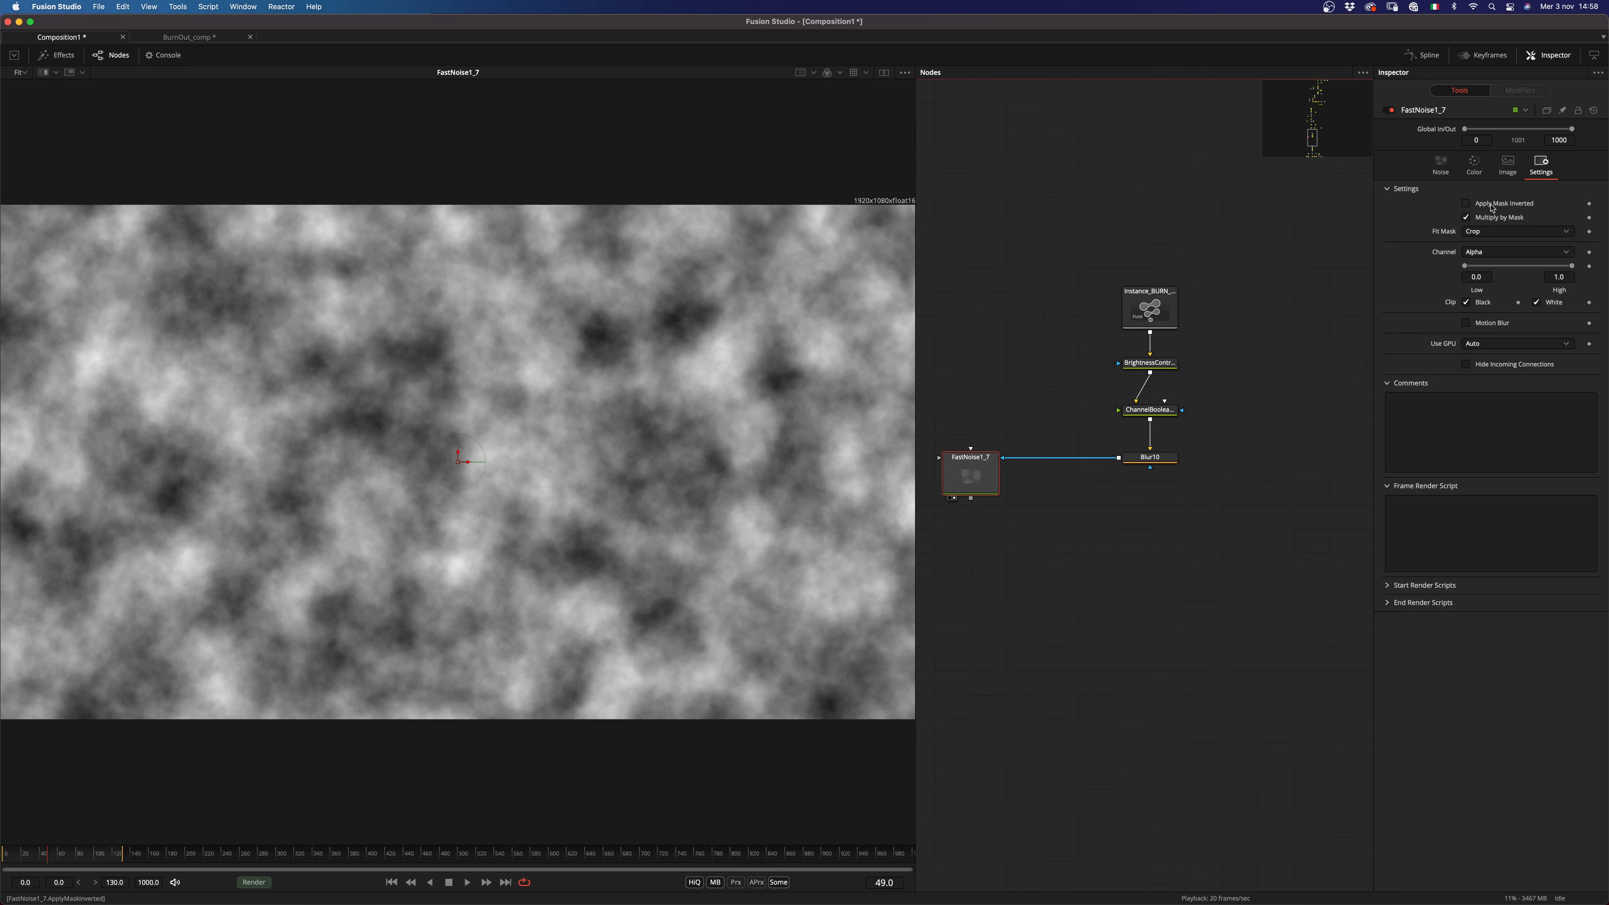
left_click(1514, 252)
left_click(1488, 269)
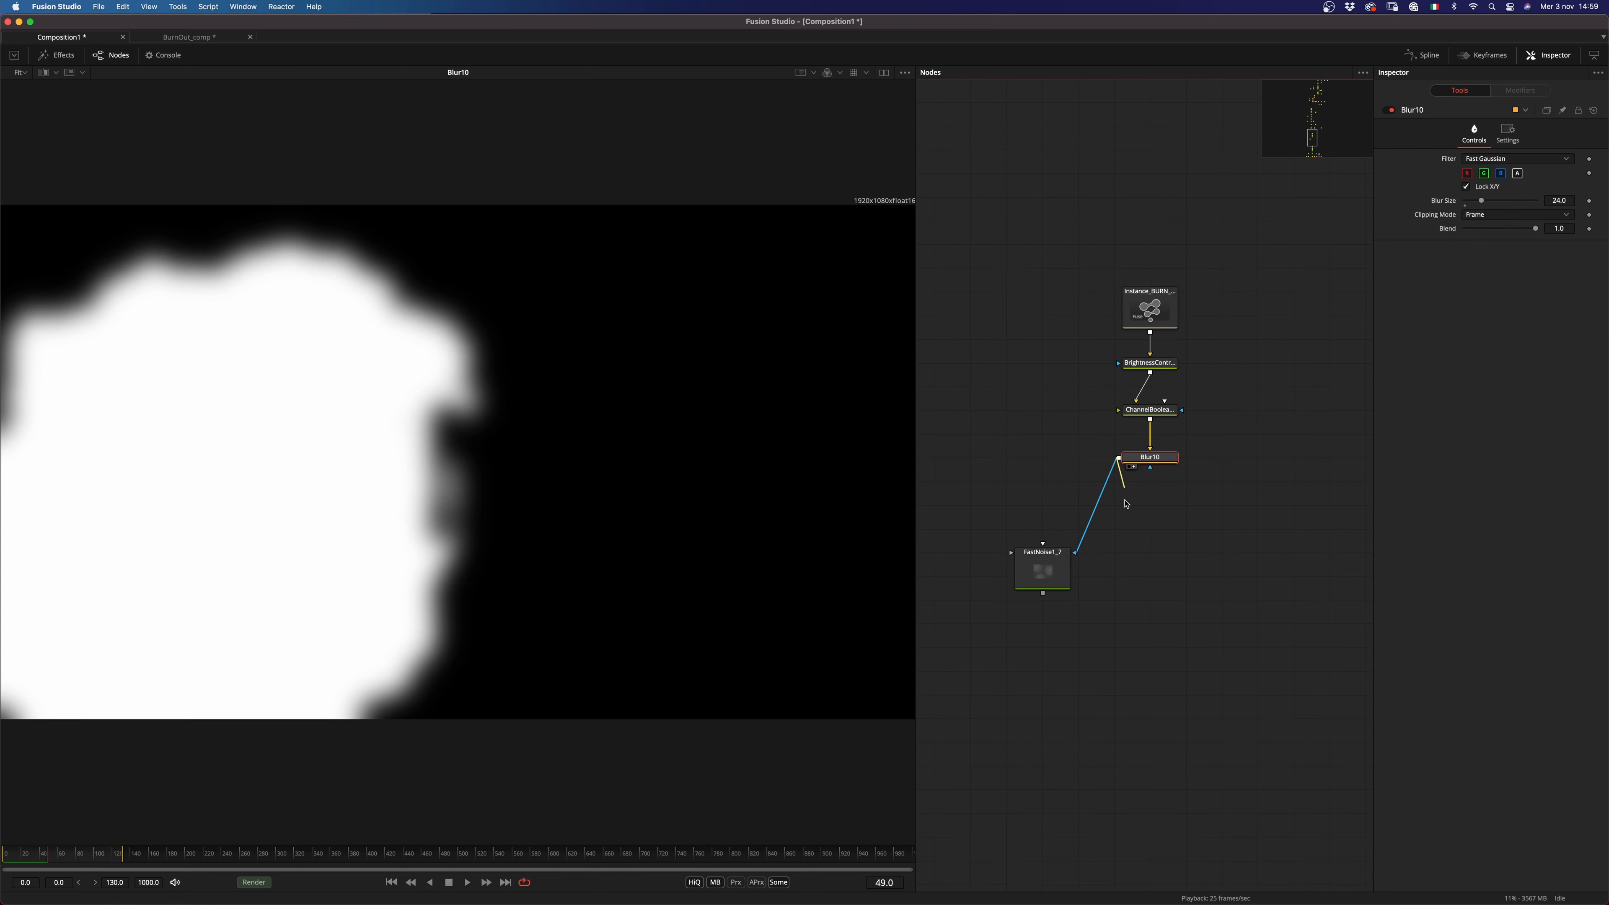
Step: Merge FastNoise1_7 over Blur10 with Apply Mode Multiply, and play the merged result from the first frame
left_click_drag(1118, 457, 1042, 594)
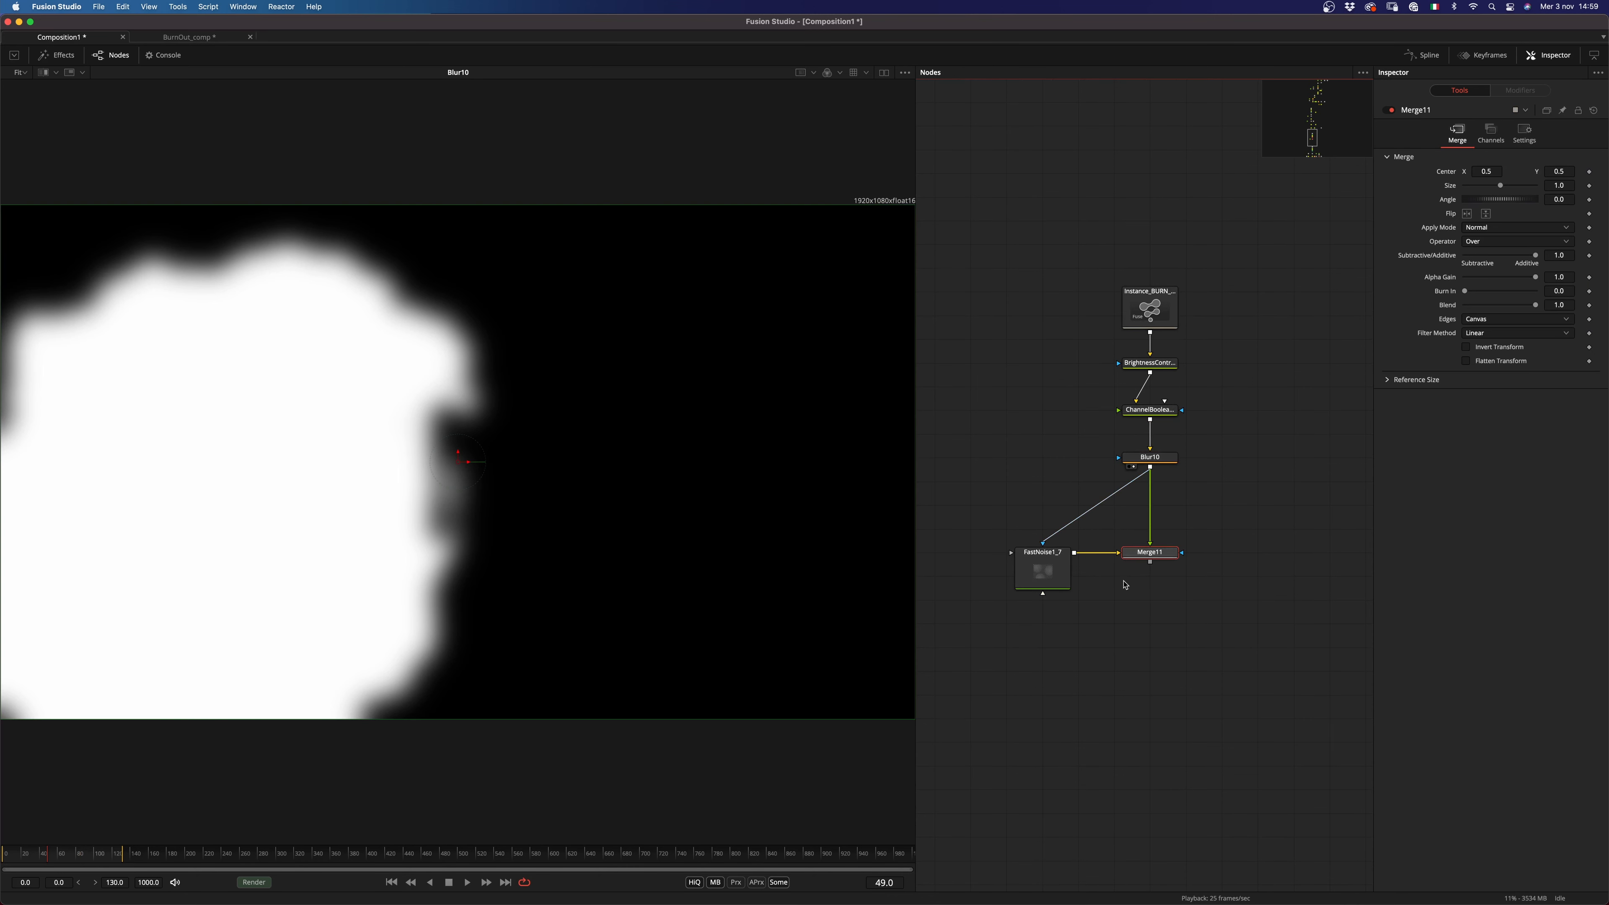
left_click(1499, 230)
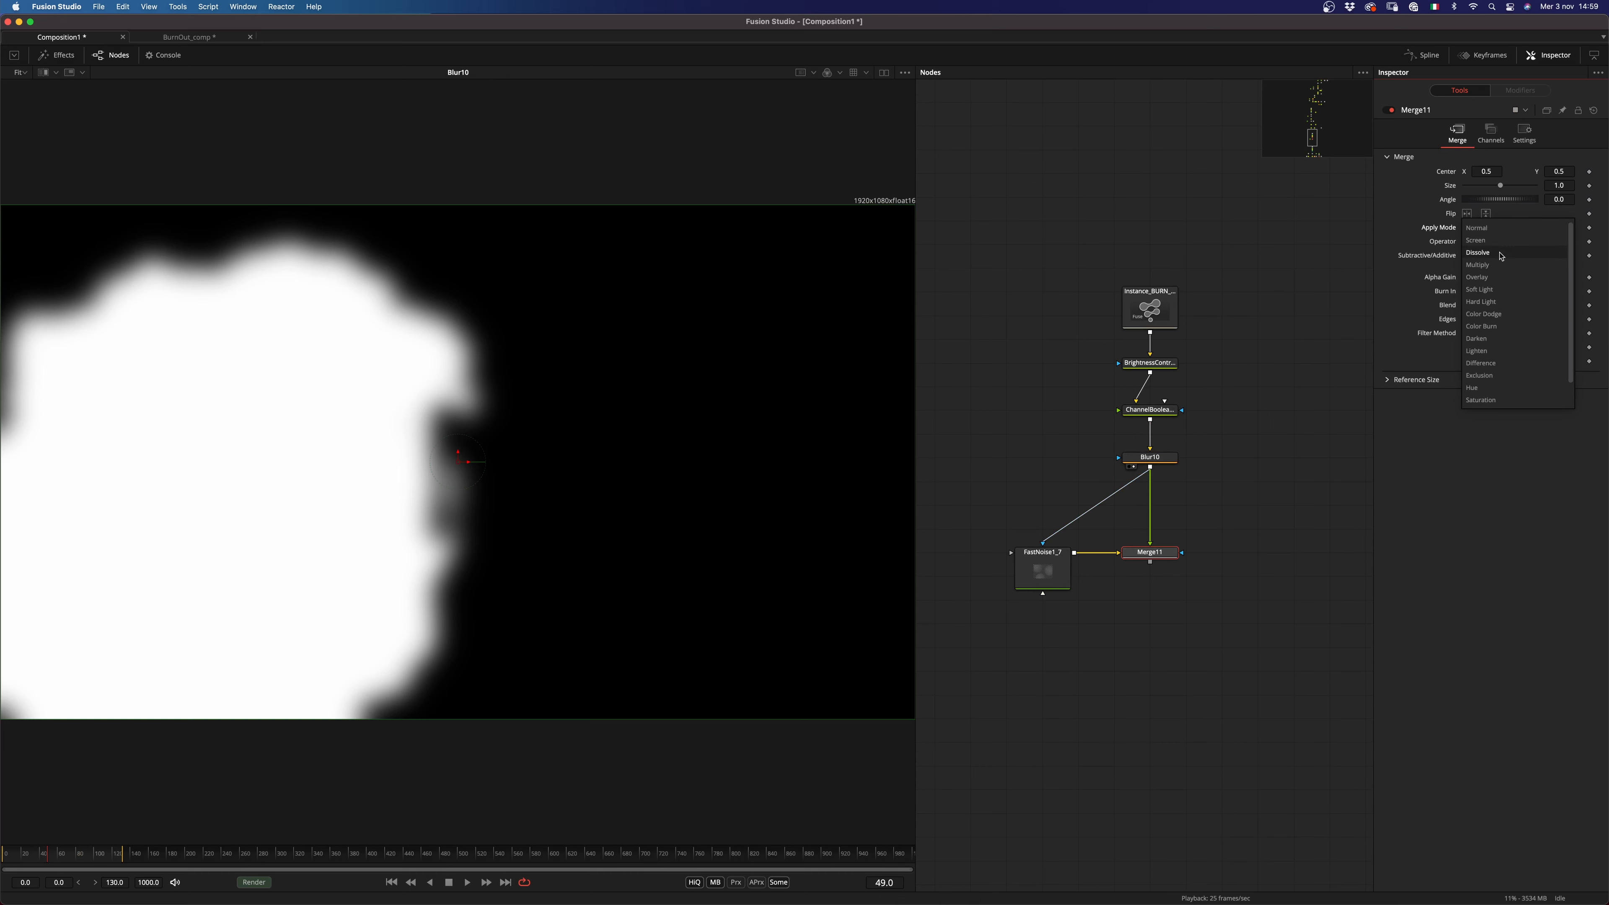
left_click(1505, 271)
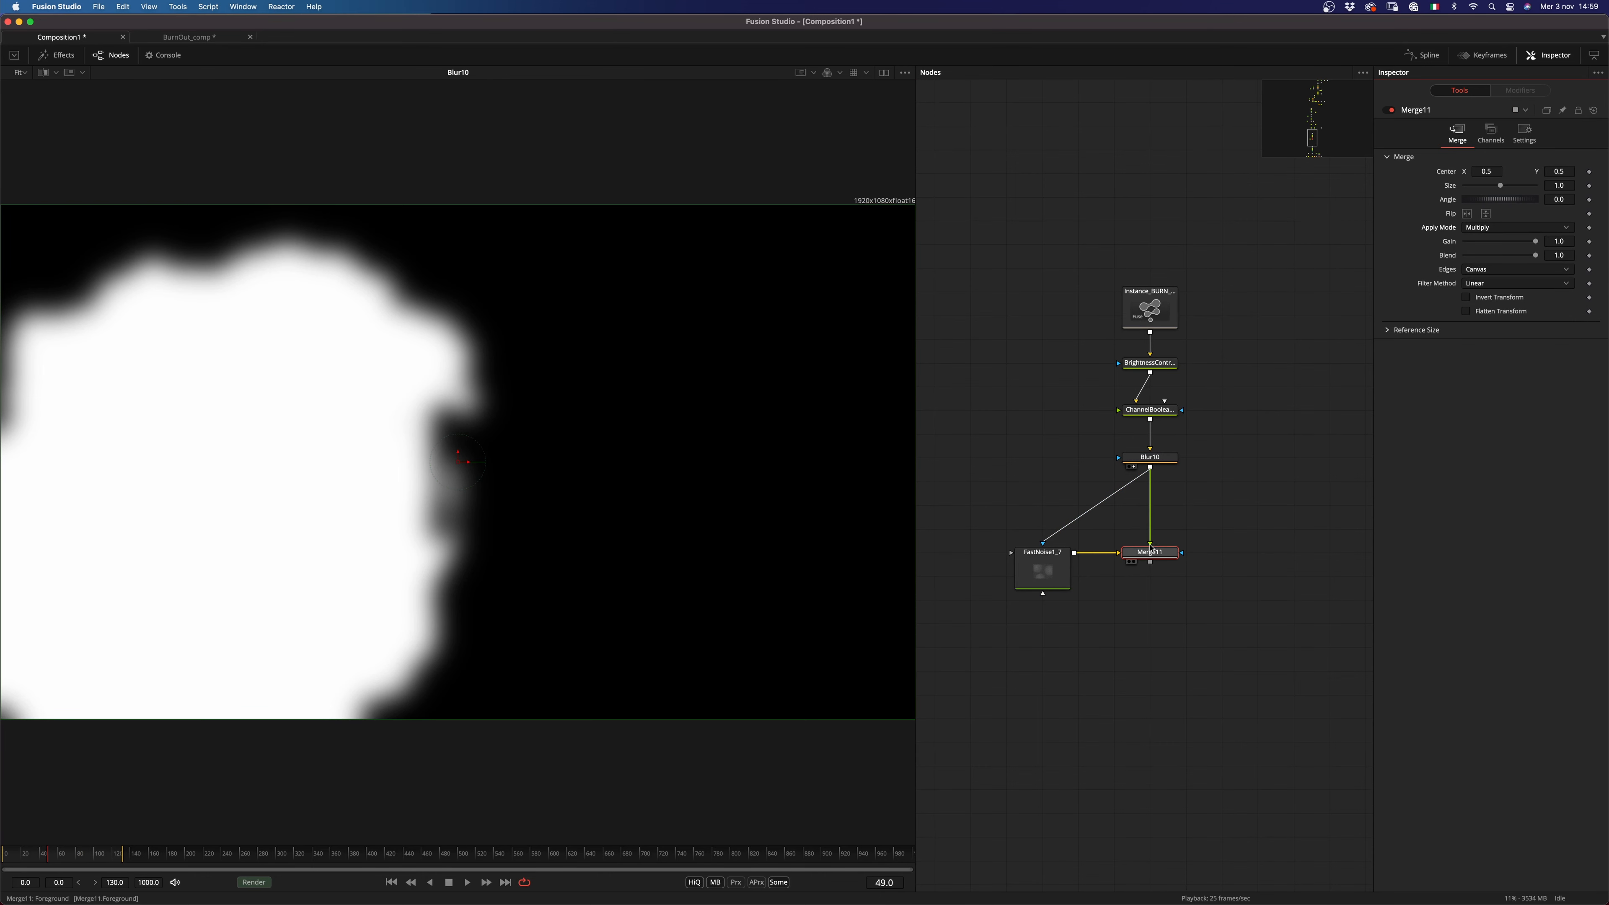
key("1")
key("space")
key("space")
left_click(3, 863)
key("space")
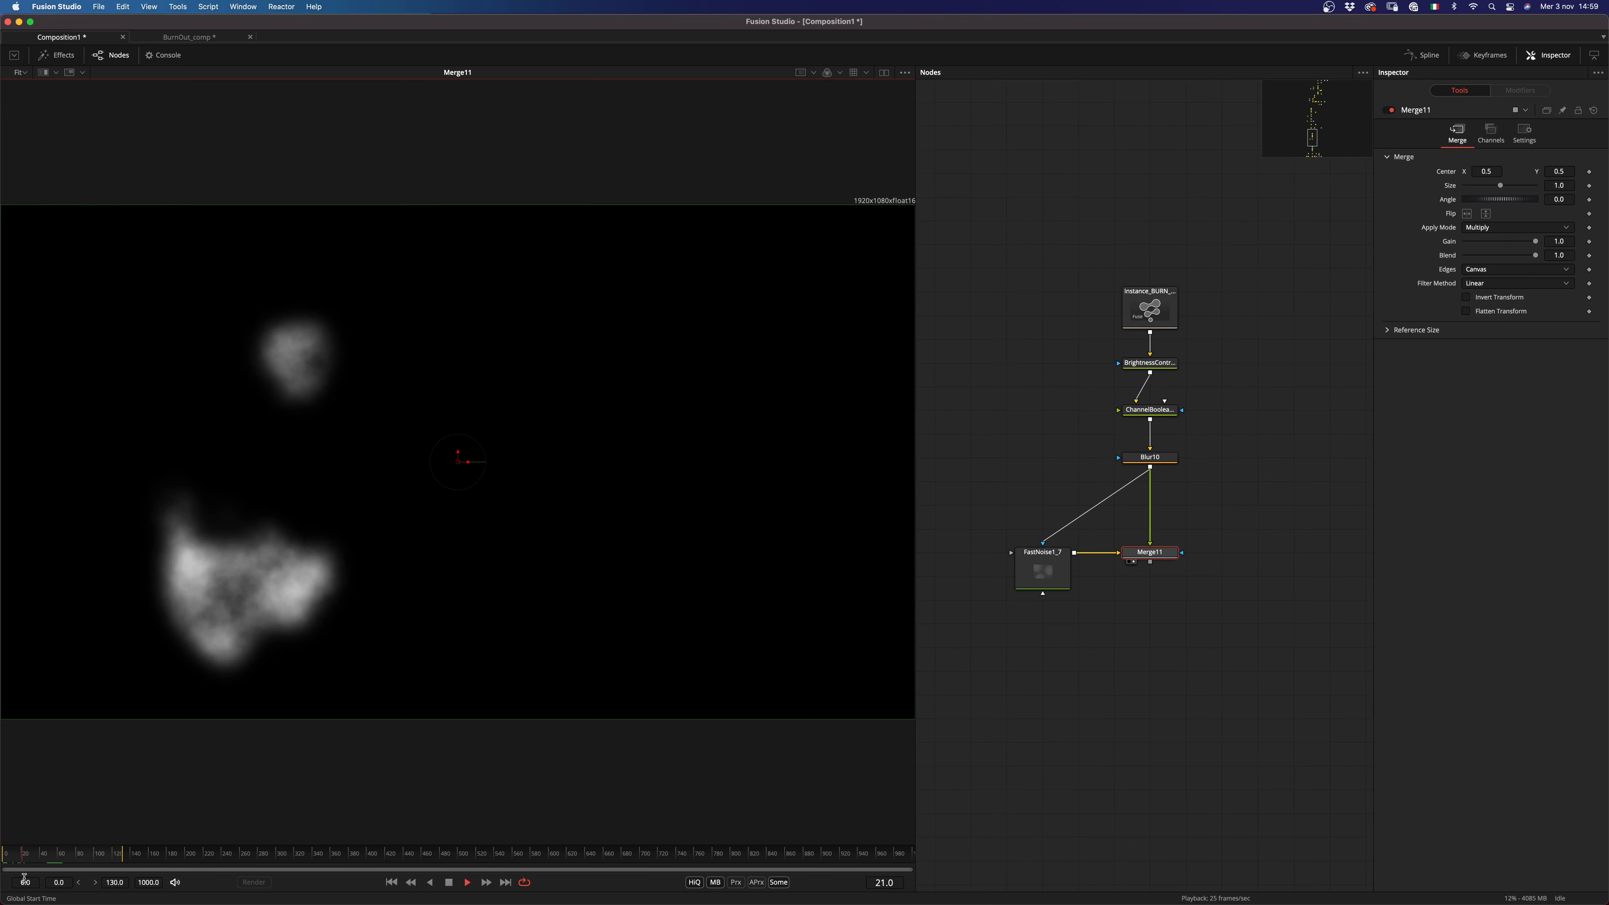
key("space")
Step: Add a CreateBumpMap node to the output of Merge11
left_click_drag(1098, 657, 1040, 621)
key("shift+space")
type("cbu")
key("Return")
left_click_drag(1085, 563, 1197, 533)
left_click_drag(1136, 487, 913, 487)
Step: Move the bump map branch closer to the main vertical connection line
scroll(1009, 467, "down", 2)
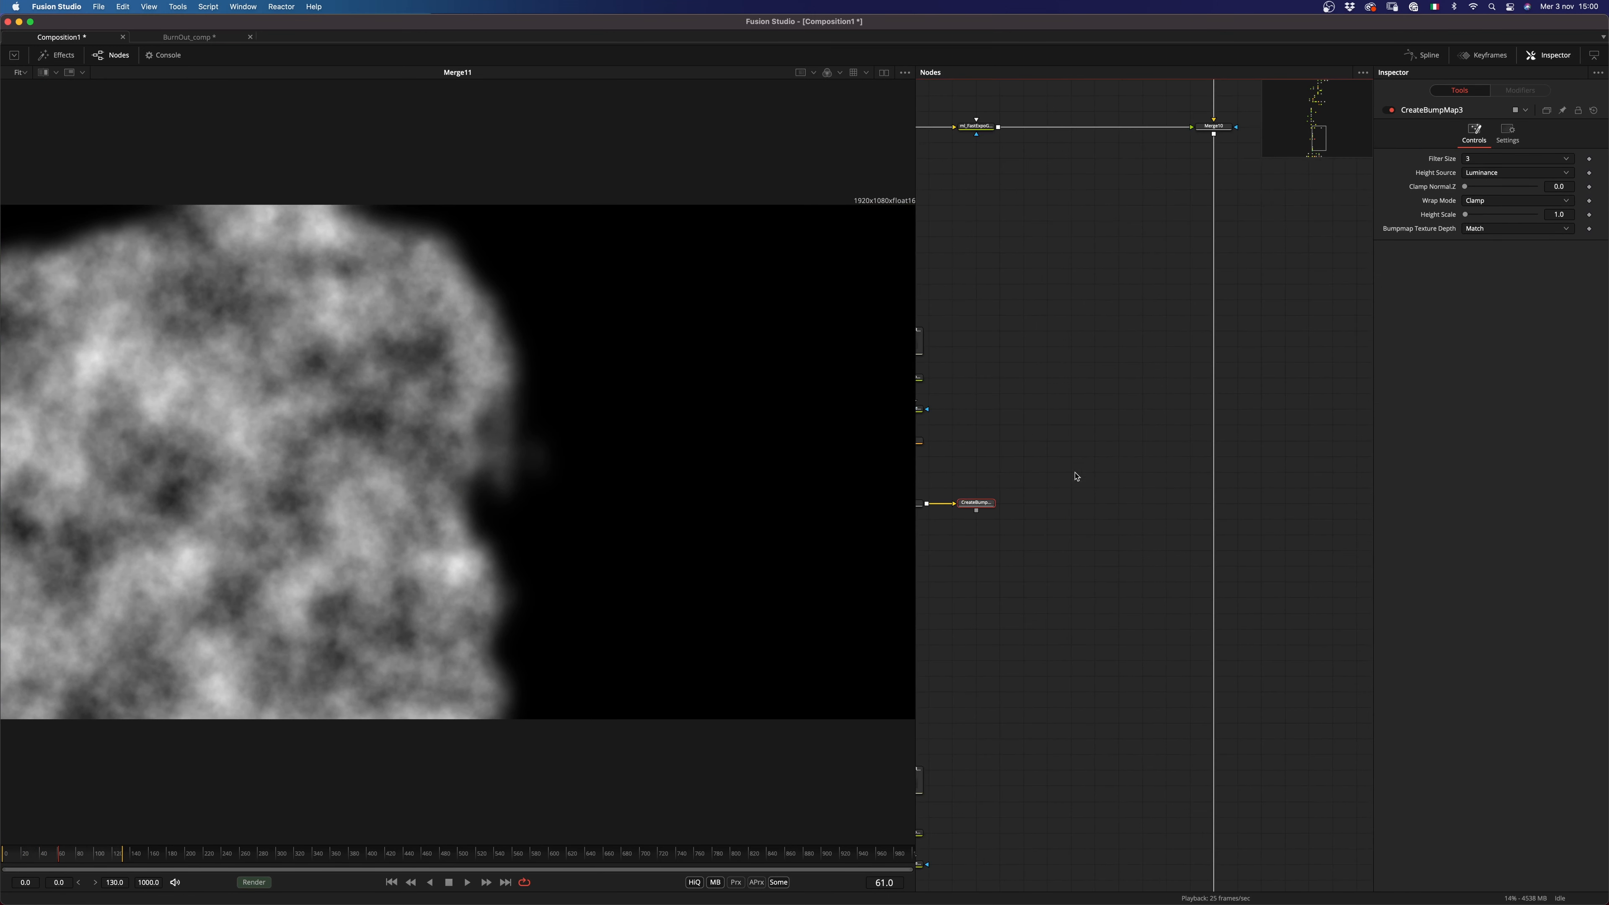
left_click_drag(1077, 478, 1149, 463)
left_click_drag(1039, 372, 941, 511)
left_click_drag(1054, 488, 1100, 488)
left_click_drag(919, 506, 965, 506)
left_click_drag(1148, 285, 940, 516)
left_click_drag(1103, 489, 1129, 490)
Step: Add a Displace node, insert it into the main line, and connect CreateBumpMap3 to its foreground input
left_click(1250, 511)
left_click_drag(1251, 511, 1200, 510)
scroll(1197, 509, "up", 2)
key("shift+space")
type("disp")
key("Down")
key("Down")
key("Return")
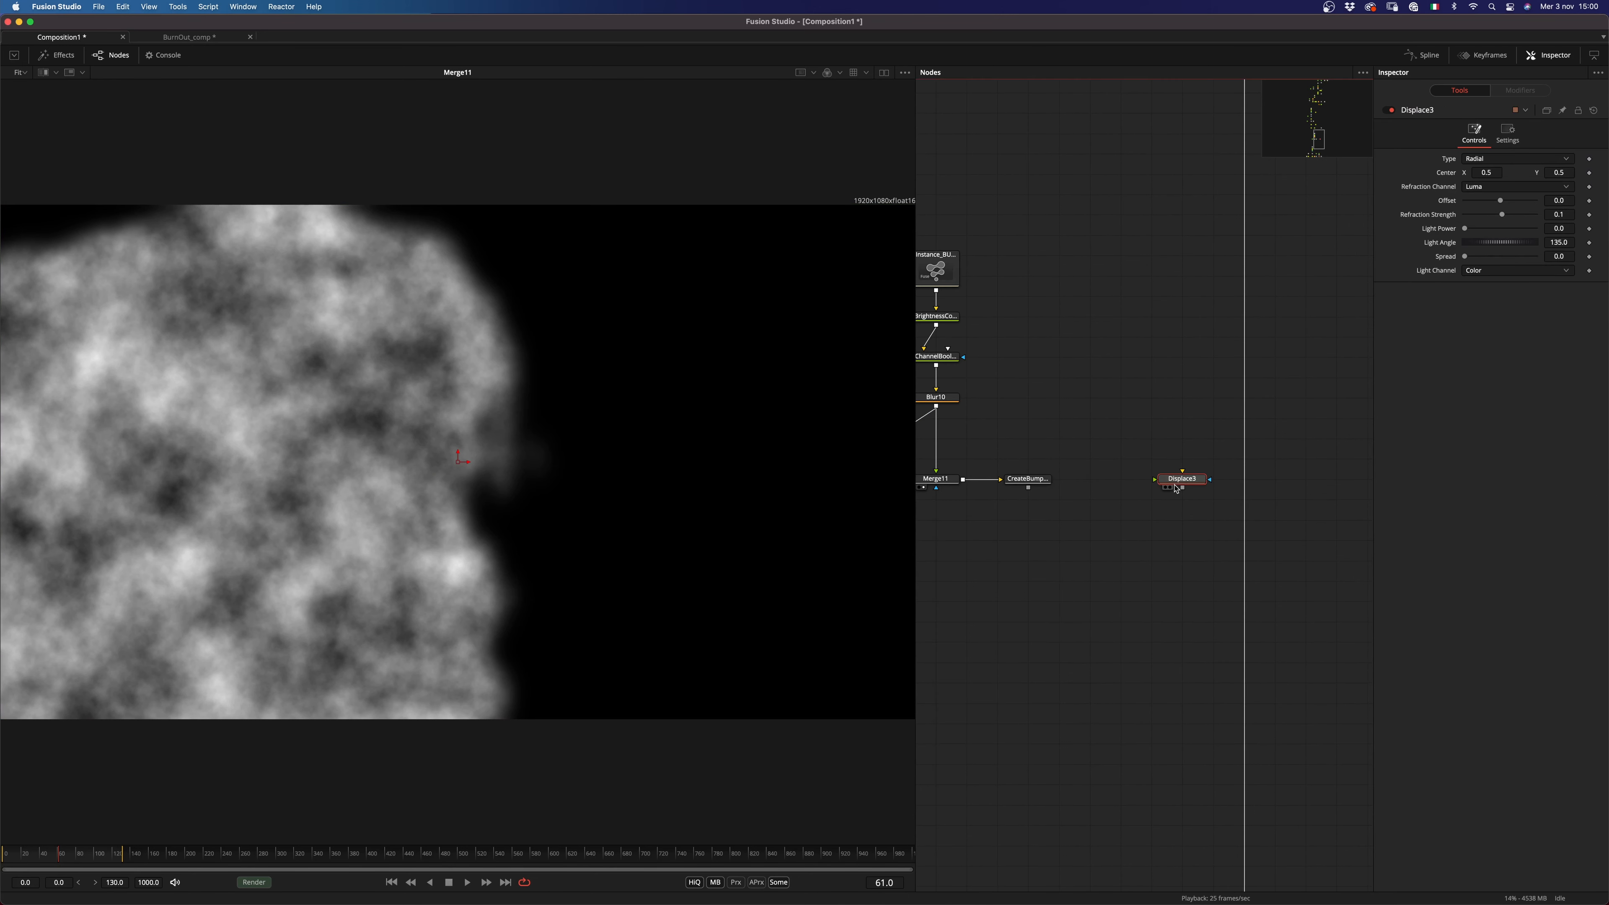
left_click_drag(1169, 480, 1228, 482)
left_click_drag(1031, 487, 1232, 487)
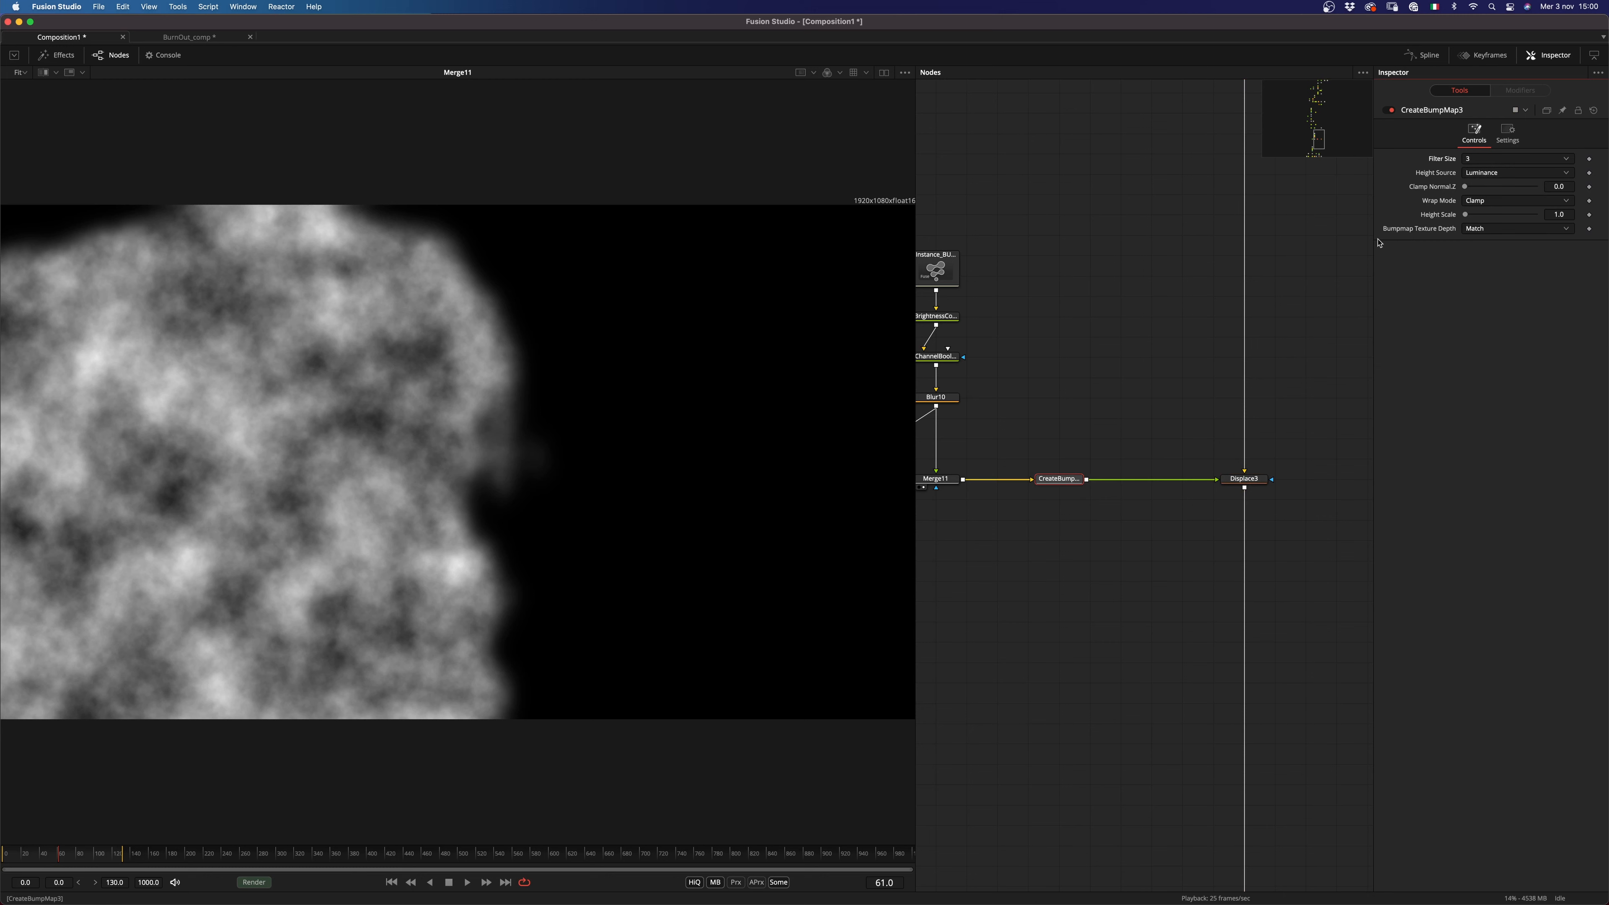
Step: Set Displace3 to Type XY with X and Y Offset at -0.5, and link Y Refraction to XRefraction with an expression
left_click(1244, 478)
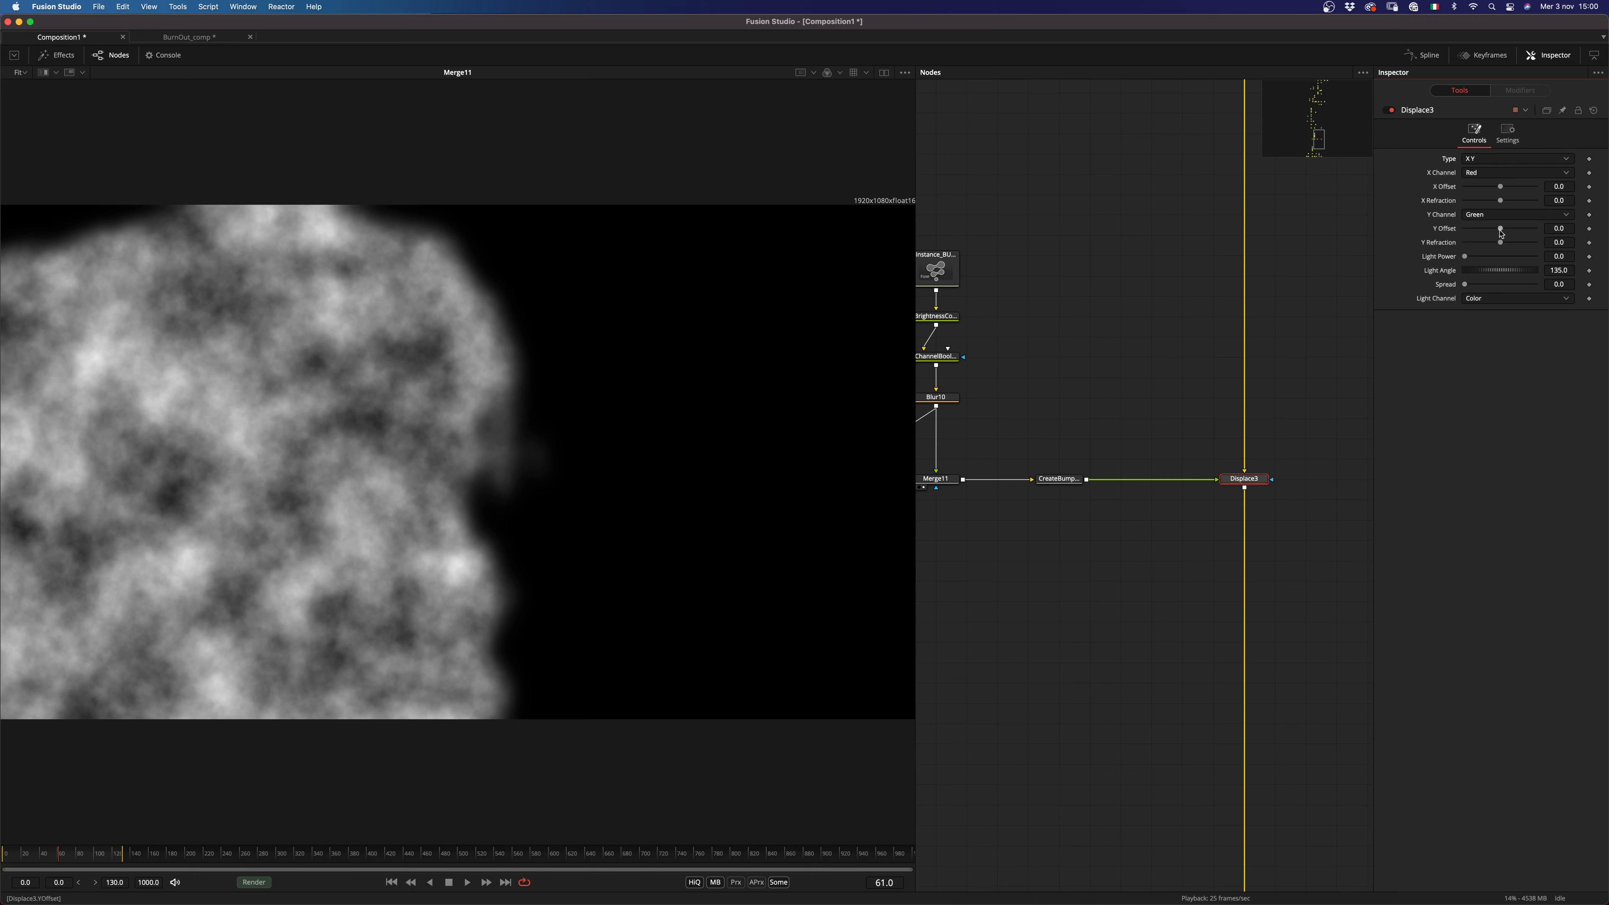
right_click(1442, 242)
left_click(1477, 375)
left_click_drag(1467, 255, 1501, 202)
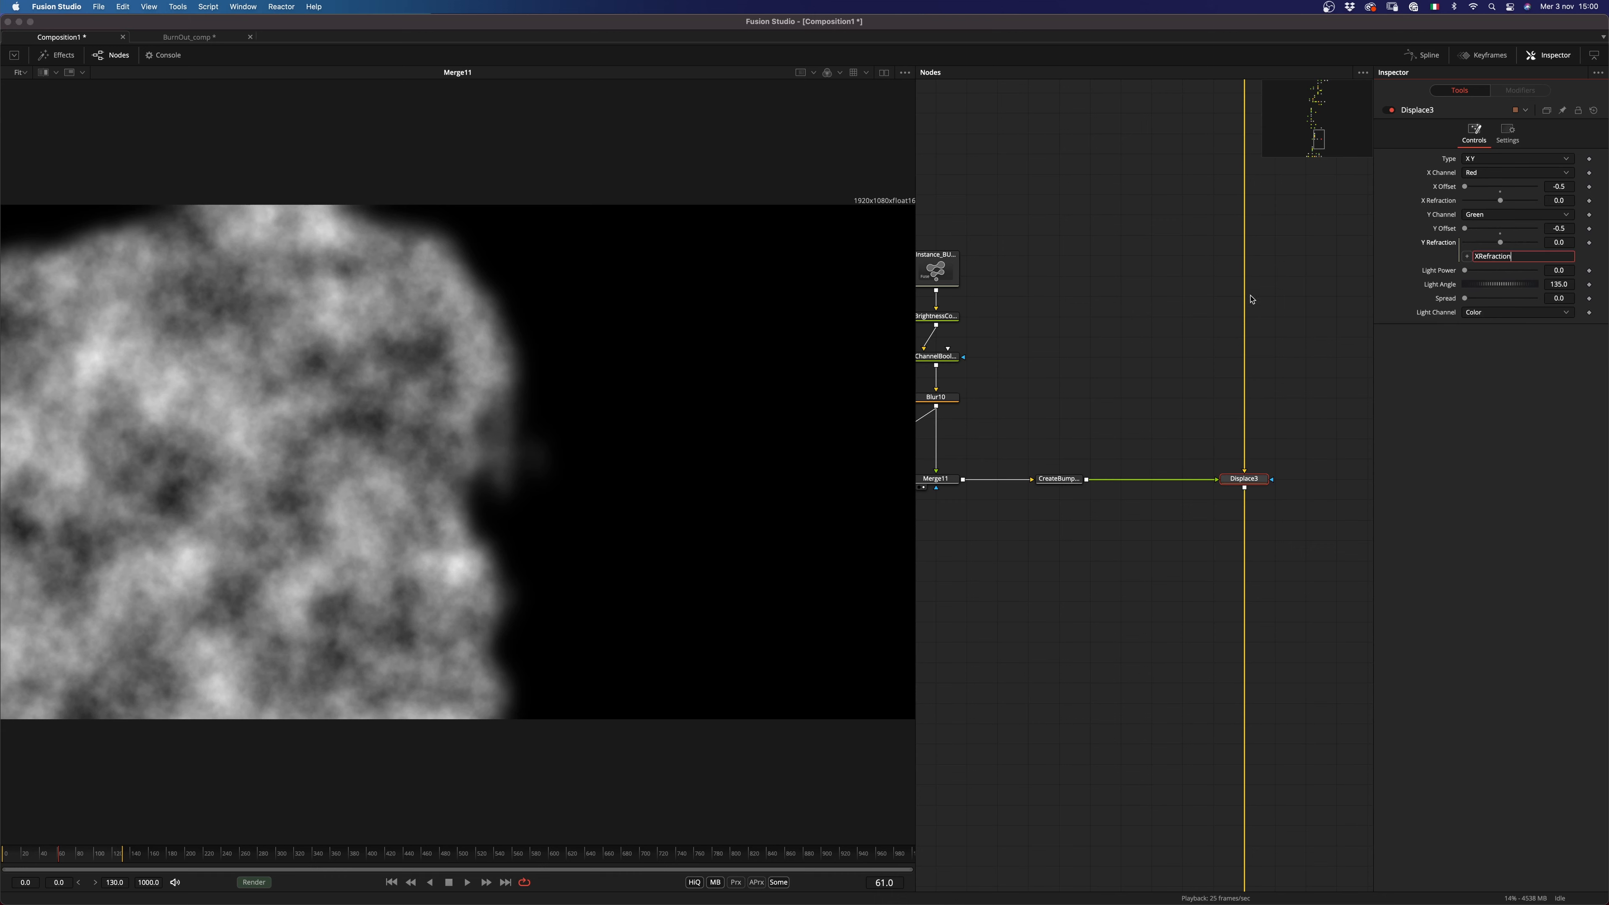
Step: Set Displace3's Spread to 0.283 and X Refraction to -0.15 while viewing the bump map and the displaced output
left_click_drag(1066, 483, 630, 470)
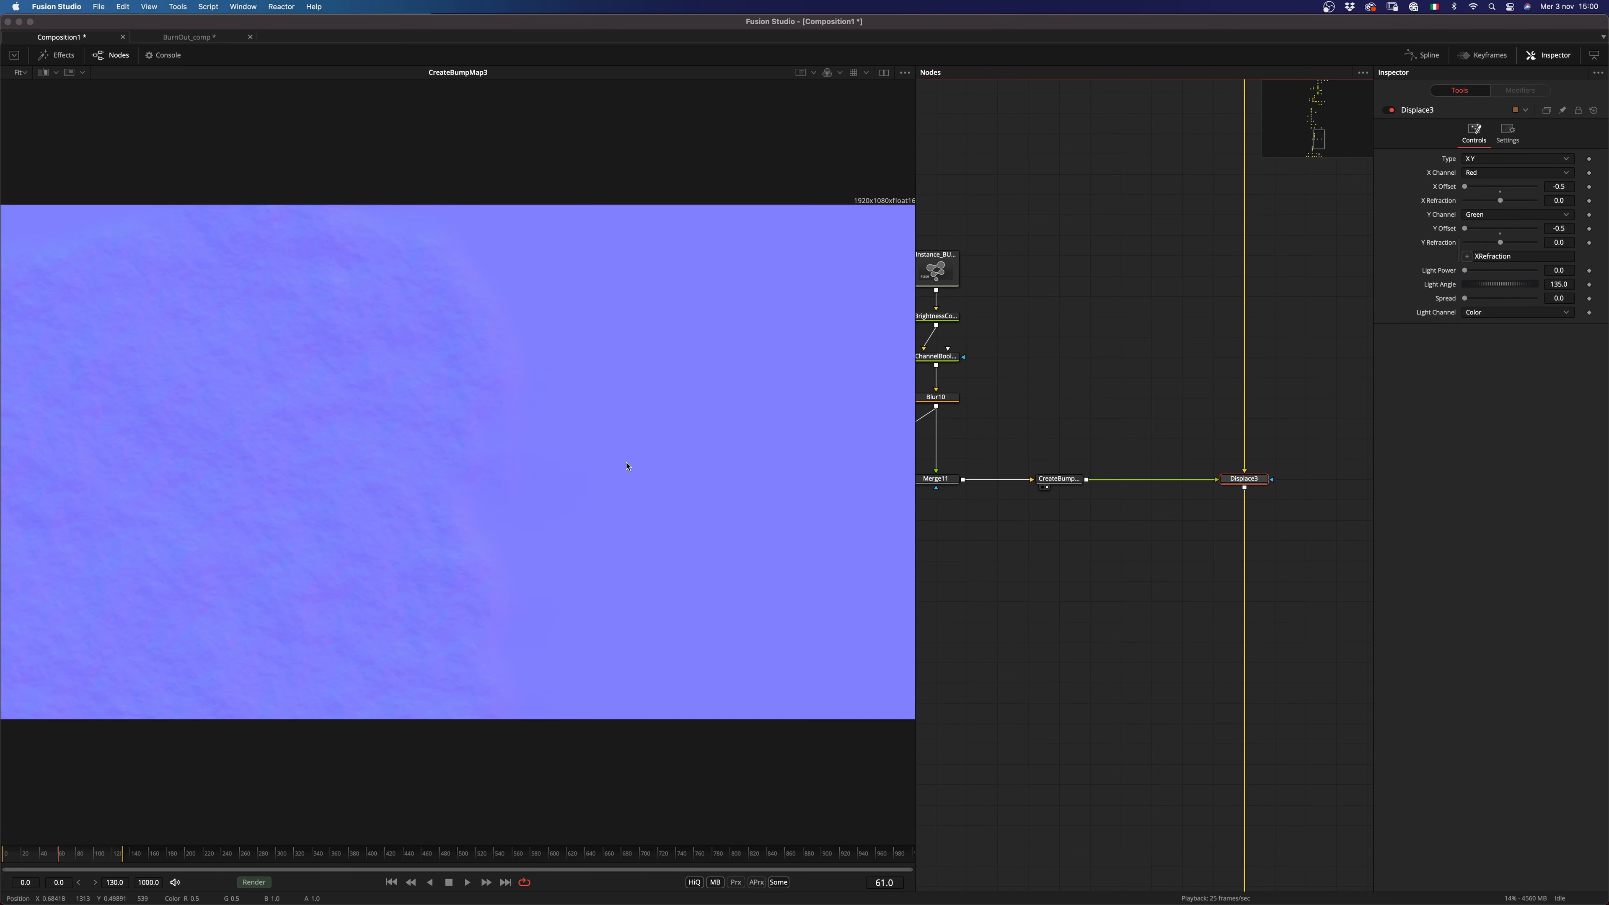
left_click_drag(1469, 300, 1474, 299)
left_click_drag(1235, 480, 714, 488)
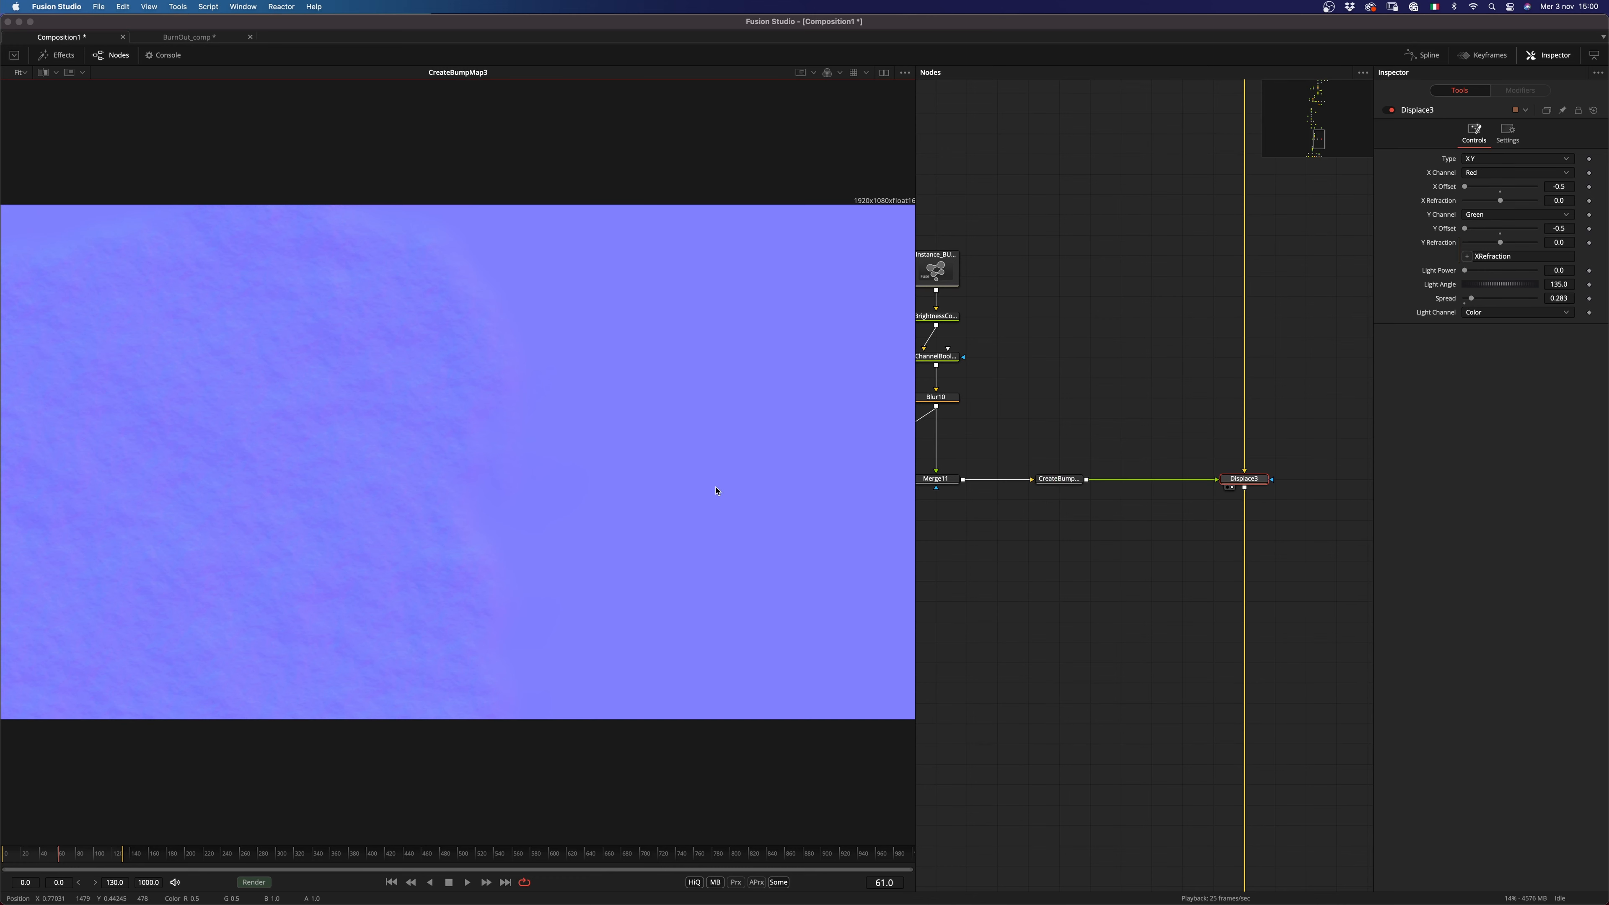
left_click_drag(1498, 202, 1447, 209)
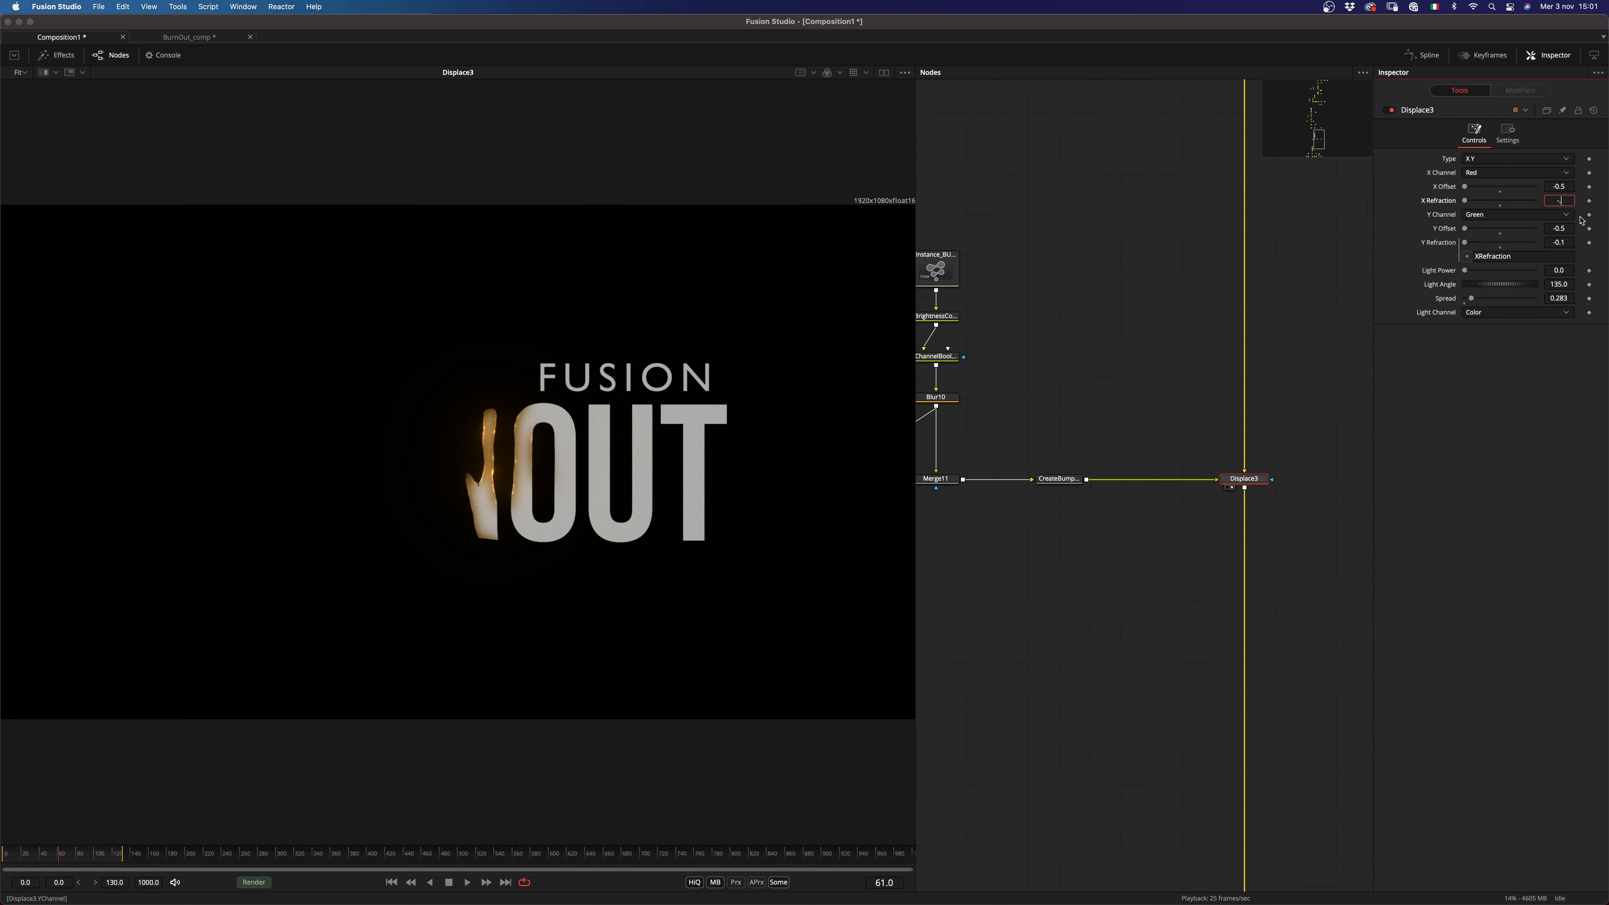
type("-.15")
key("Tab")
left_click_drag(1474, 201, 1474, 202)
Step: Play the composition from the first frame and check the displaced result at the final Merge6 output
left_click(5, 853)
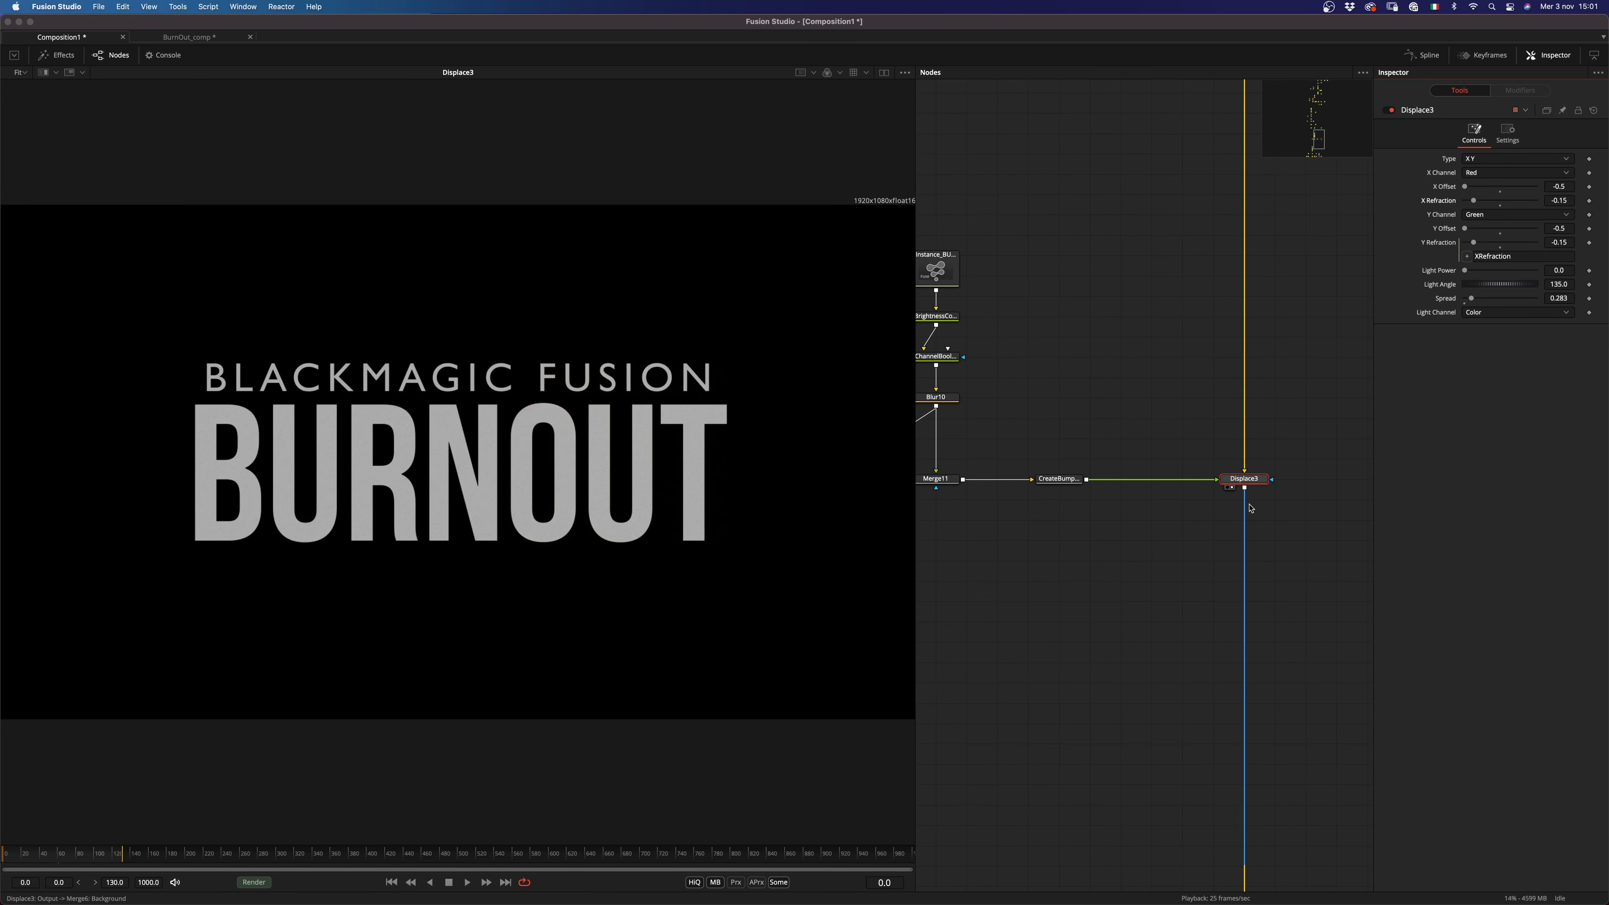
key("space")
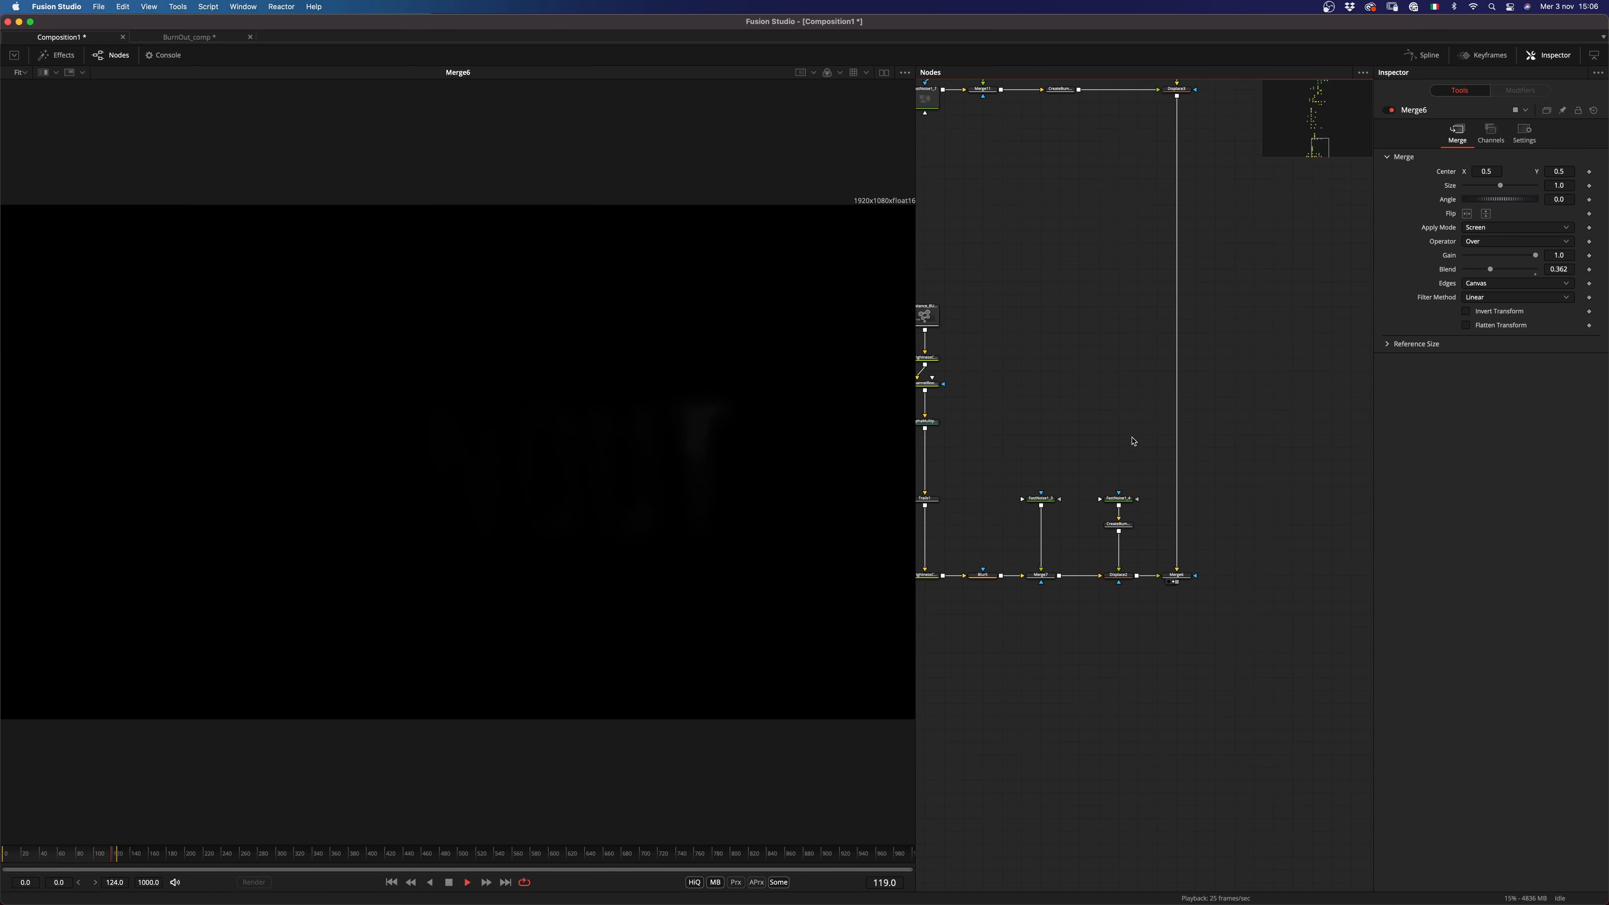
key("space")
Step: Reduce Displace3's Spread to 0.118
scroll(1133, 442, "up", 10)
left_click(1214, 443)
left_click_drag(1489, 300, 1471, 304)
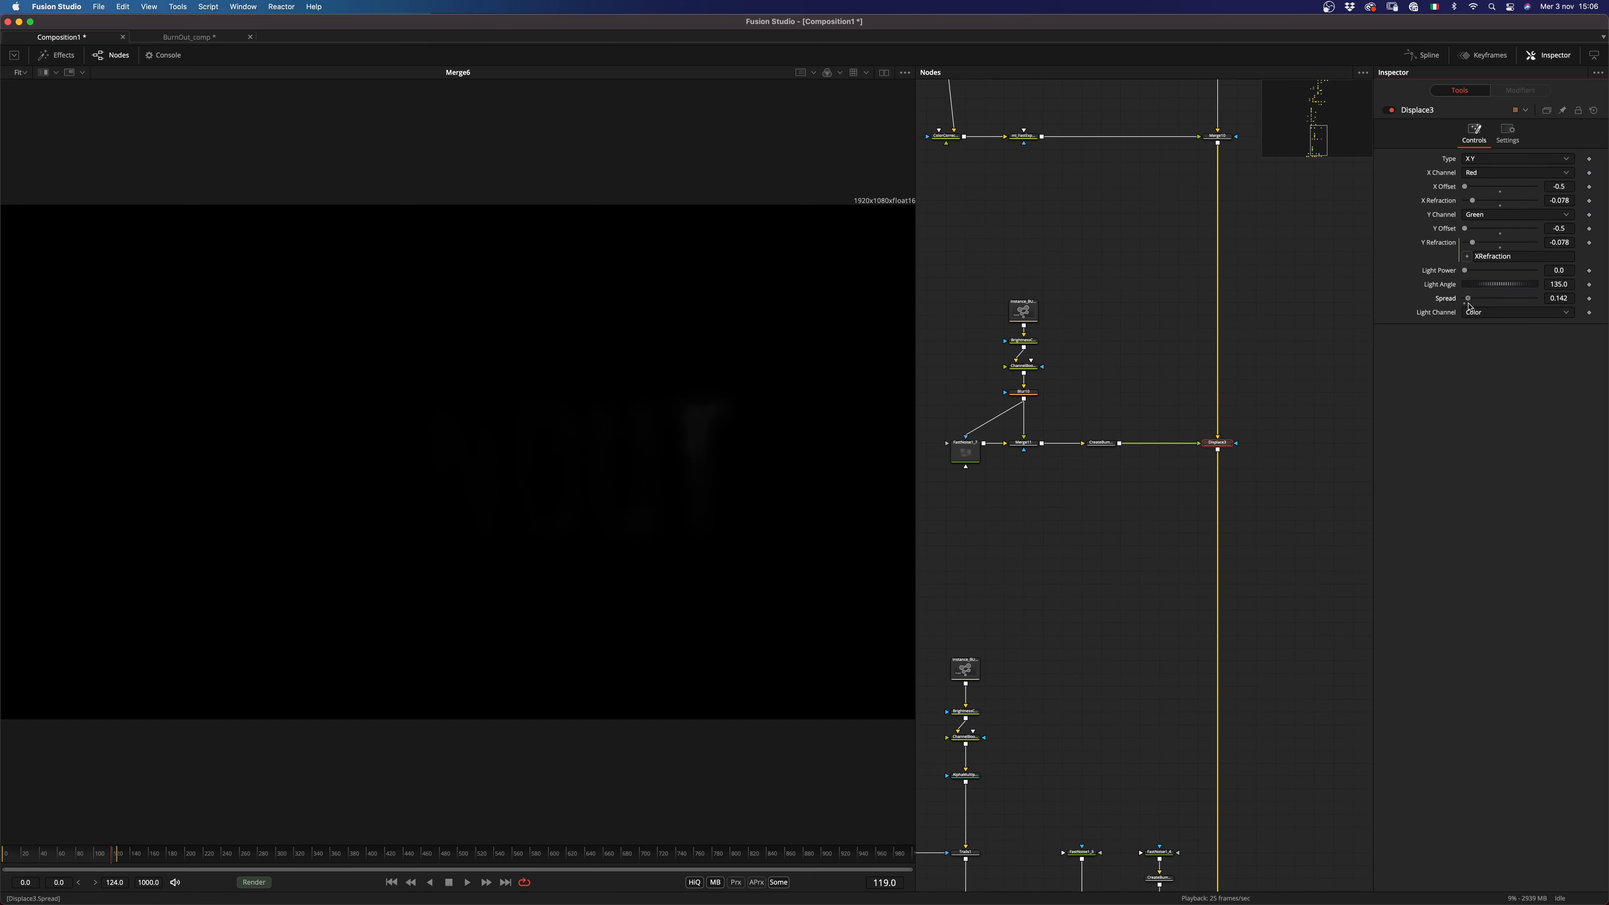
Step: At frame 66, widen BrightnessContrast2's range to Low 0.483 and High 0.517 to soften the burned text edge
scroll(1134, 380, "up", 15)
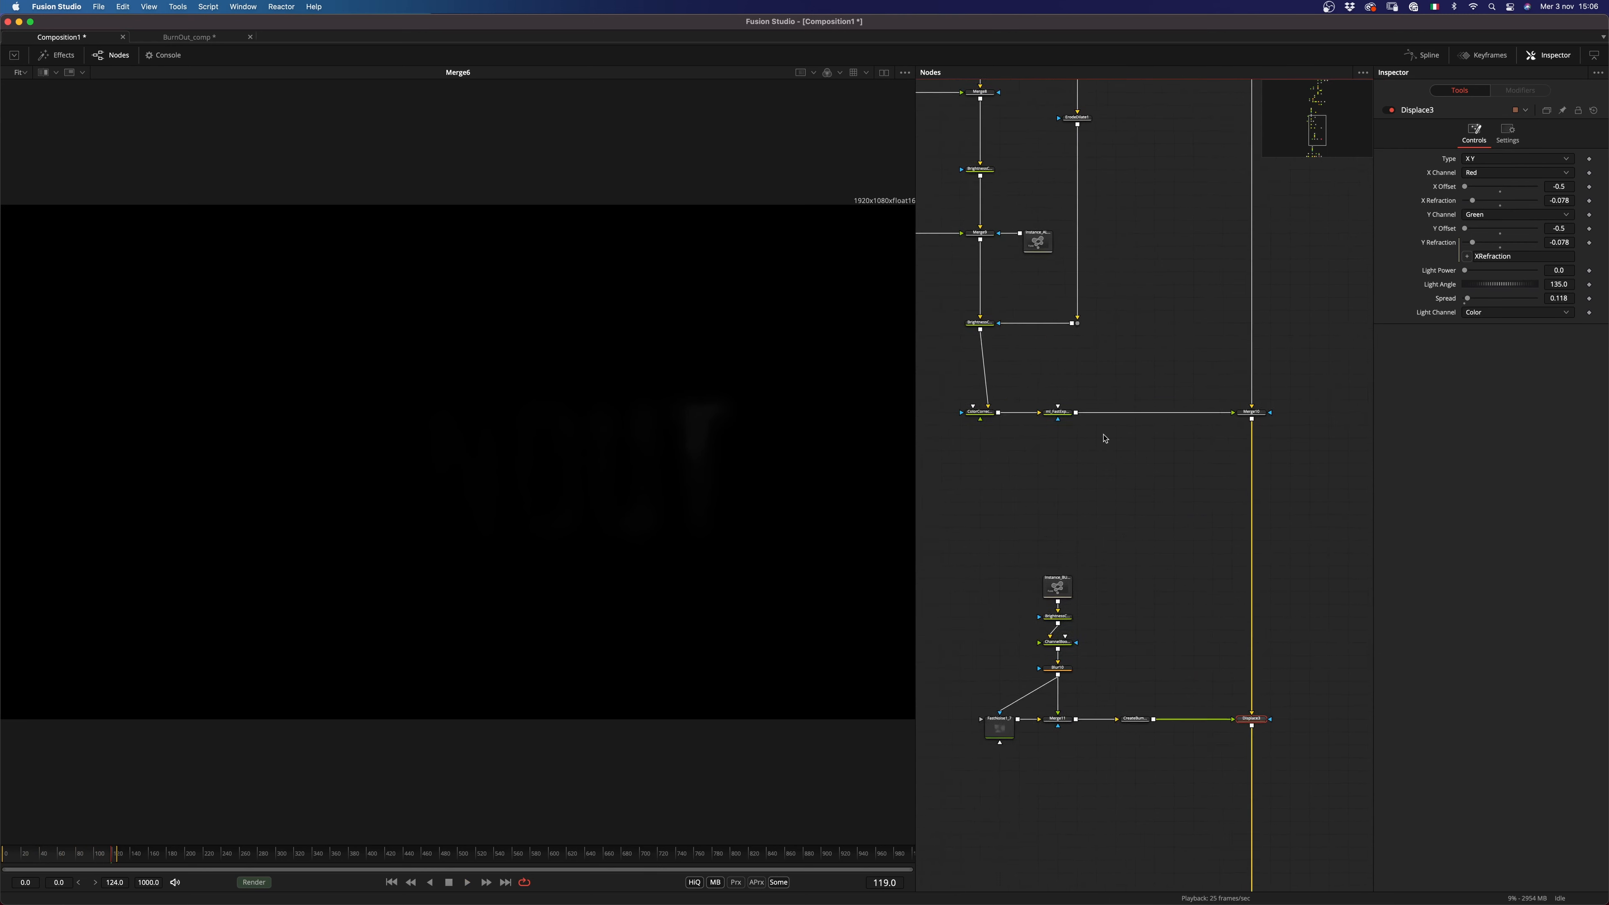
scroll(1179, 342, "up", 15)
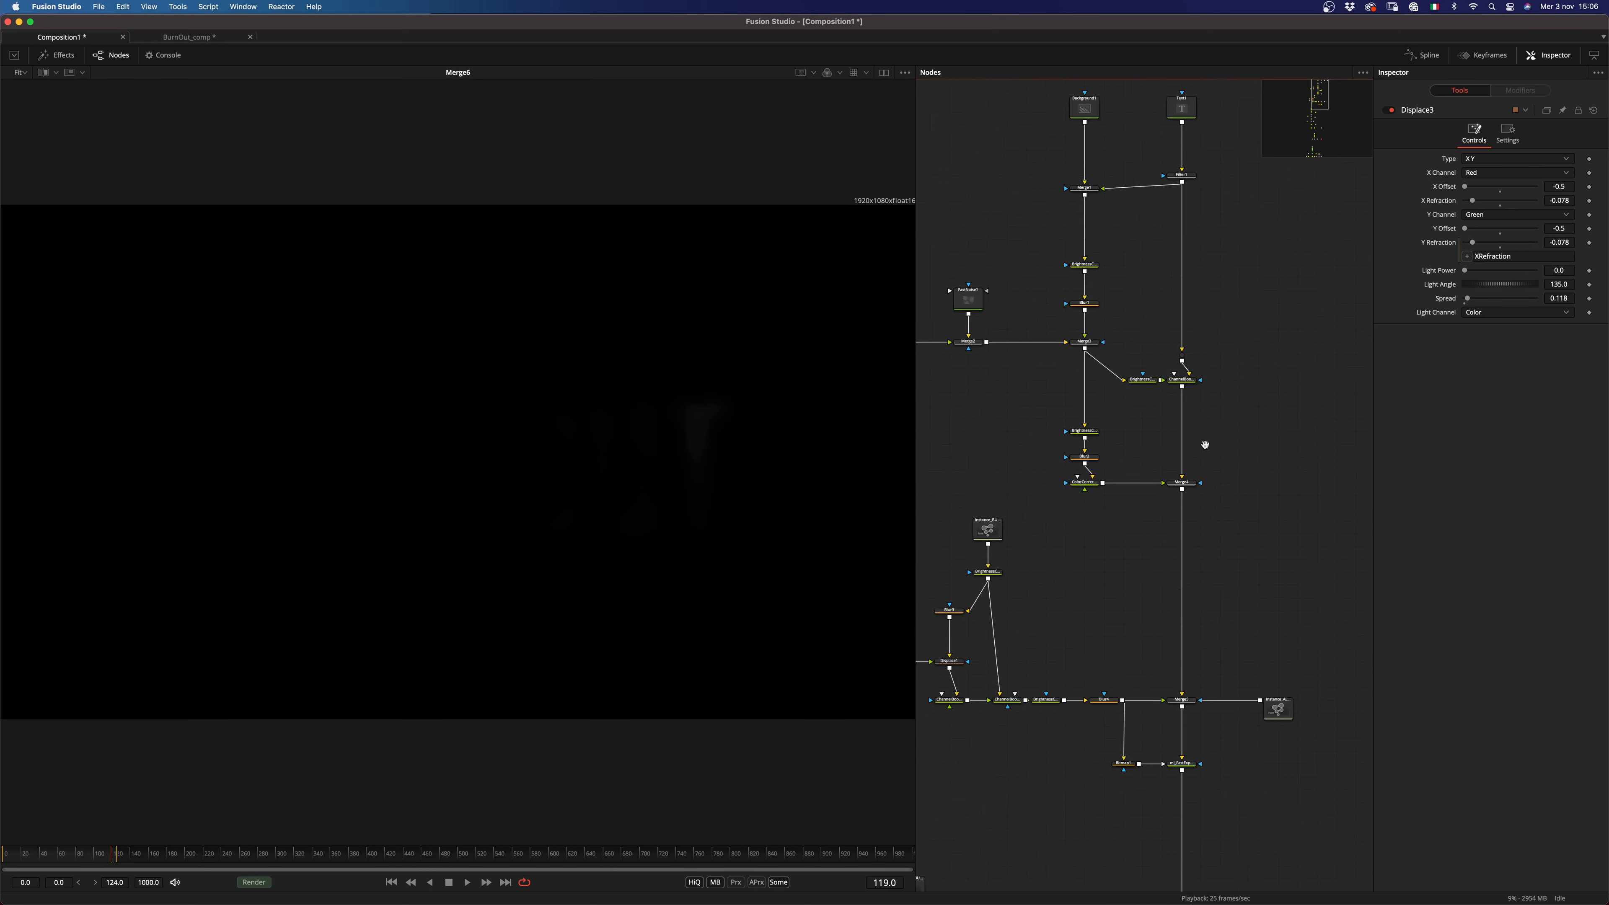
scroll(1154, 460, "up", 6)
left_click(1028, 615)
left_click(65, 857)
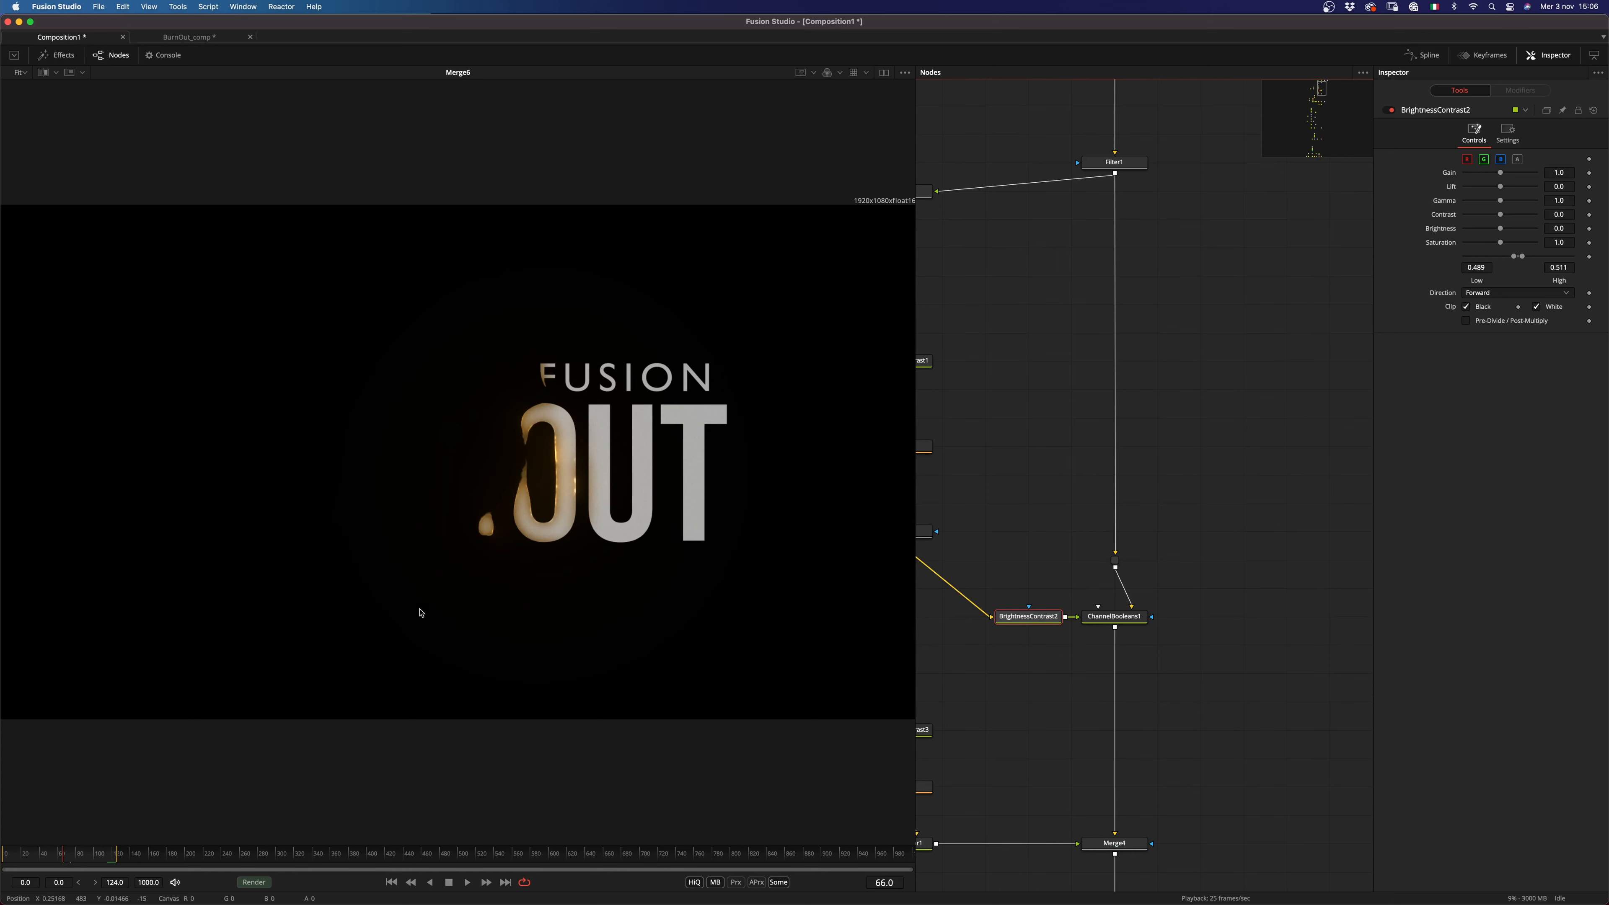
scroll(541, 468, "up", 6)
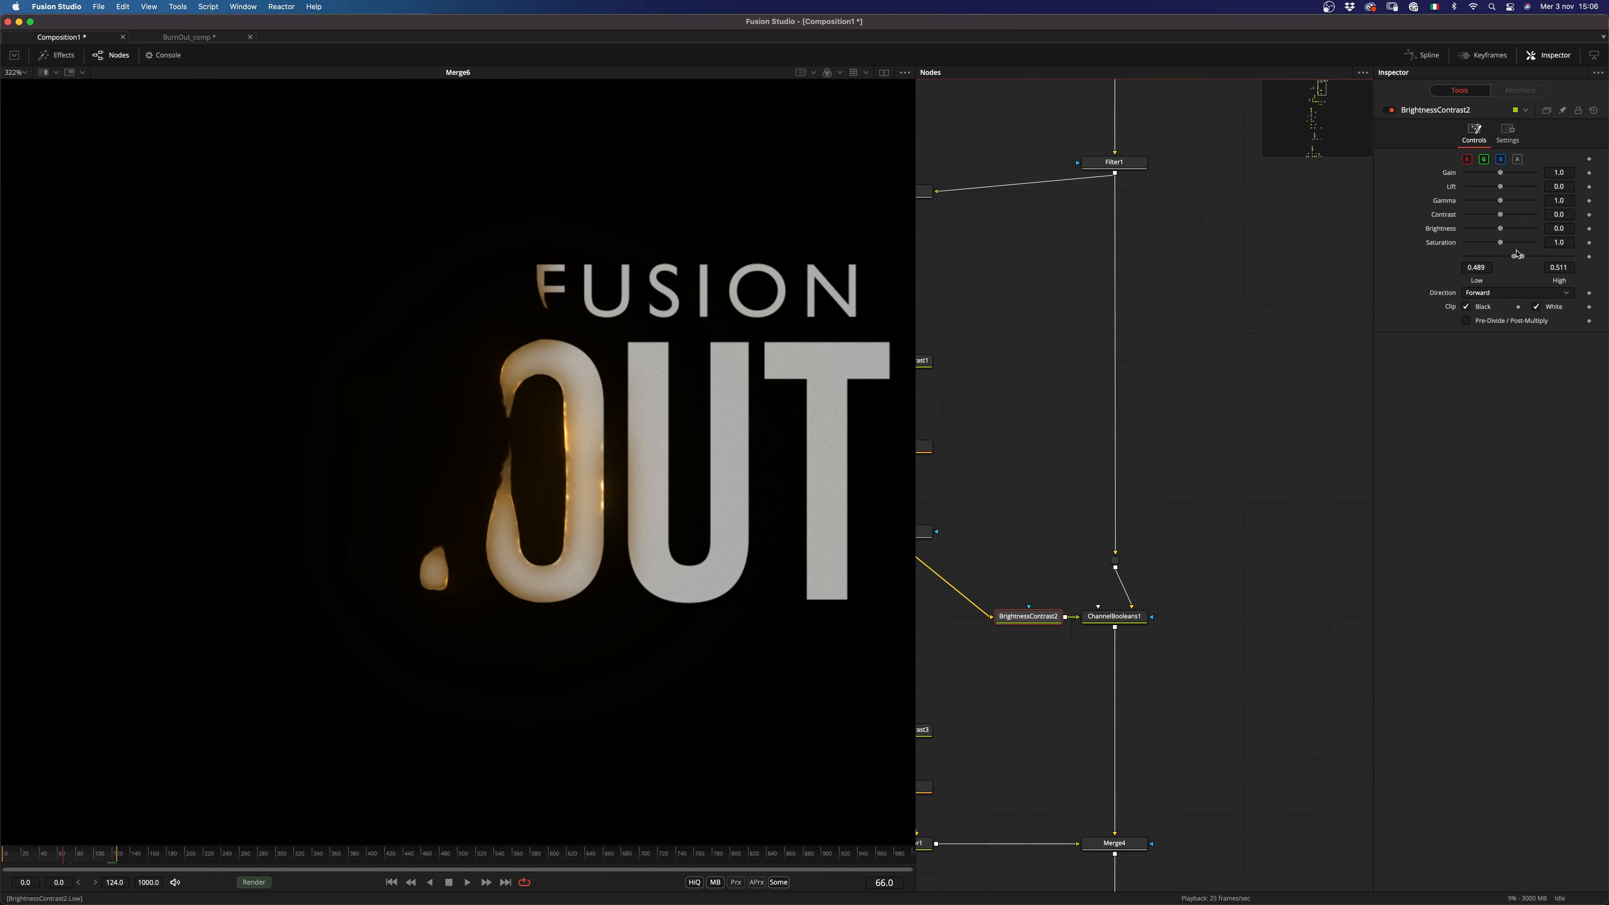
left_click_drag(1526, 260, 1530, 260)
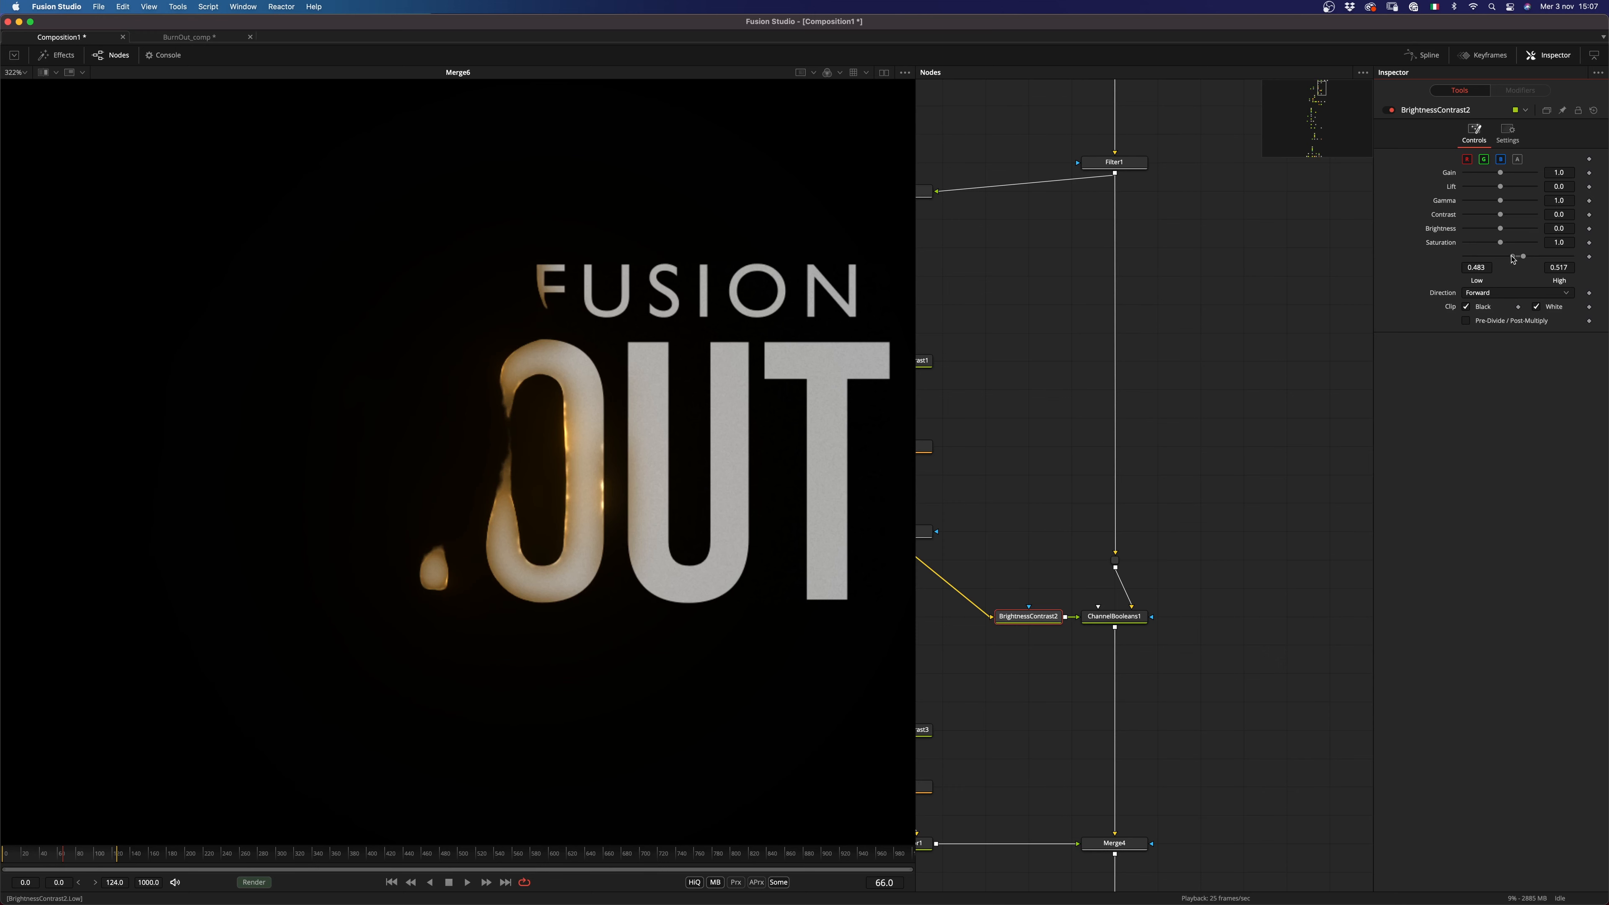
Step: Set BrightnessContrast4's Low to 0.417 and High to 0.583, and play the full frame from the first frame
left_click_drag(989, 620, 1168, 500)
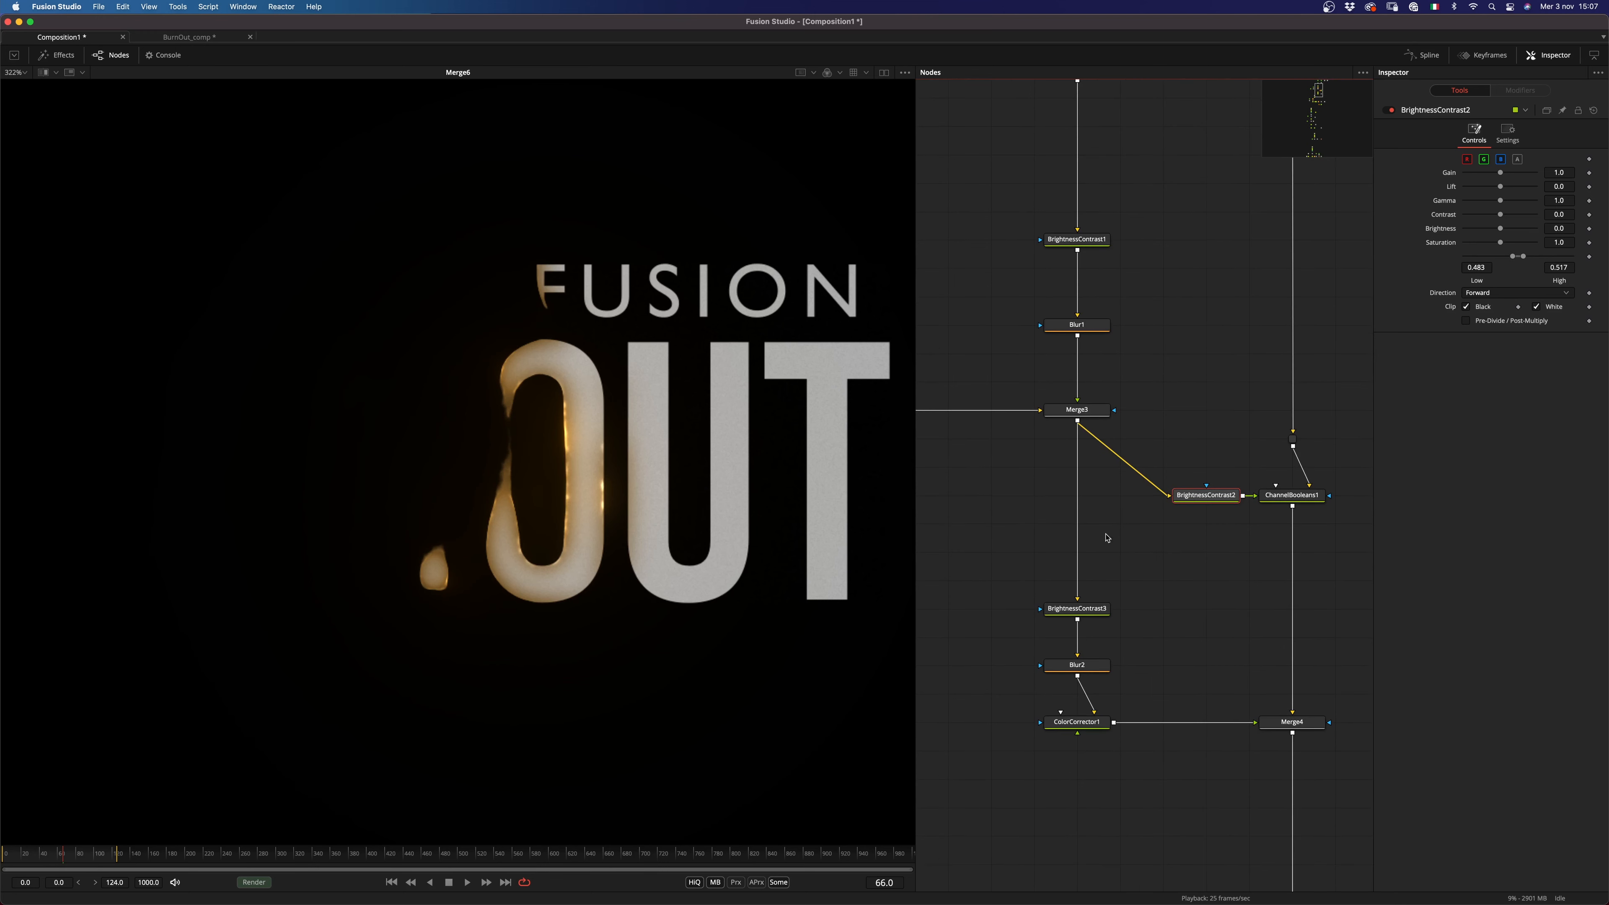
scroll(1107, 538, "down", 2)
scroll(1105, 525, "down", 8)
left_click(1014, 598)
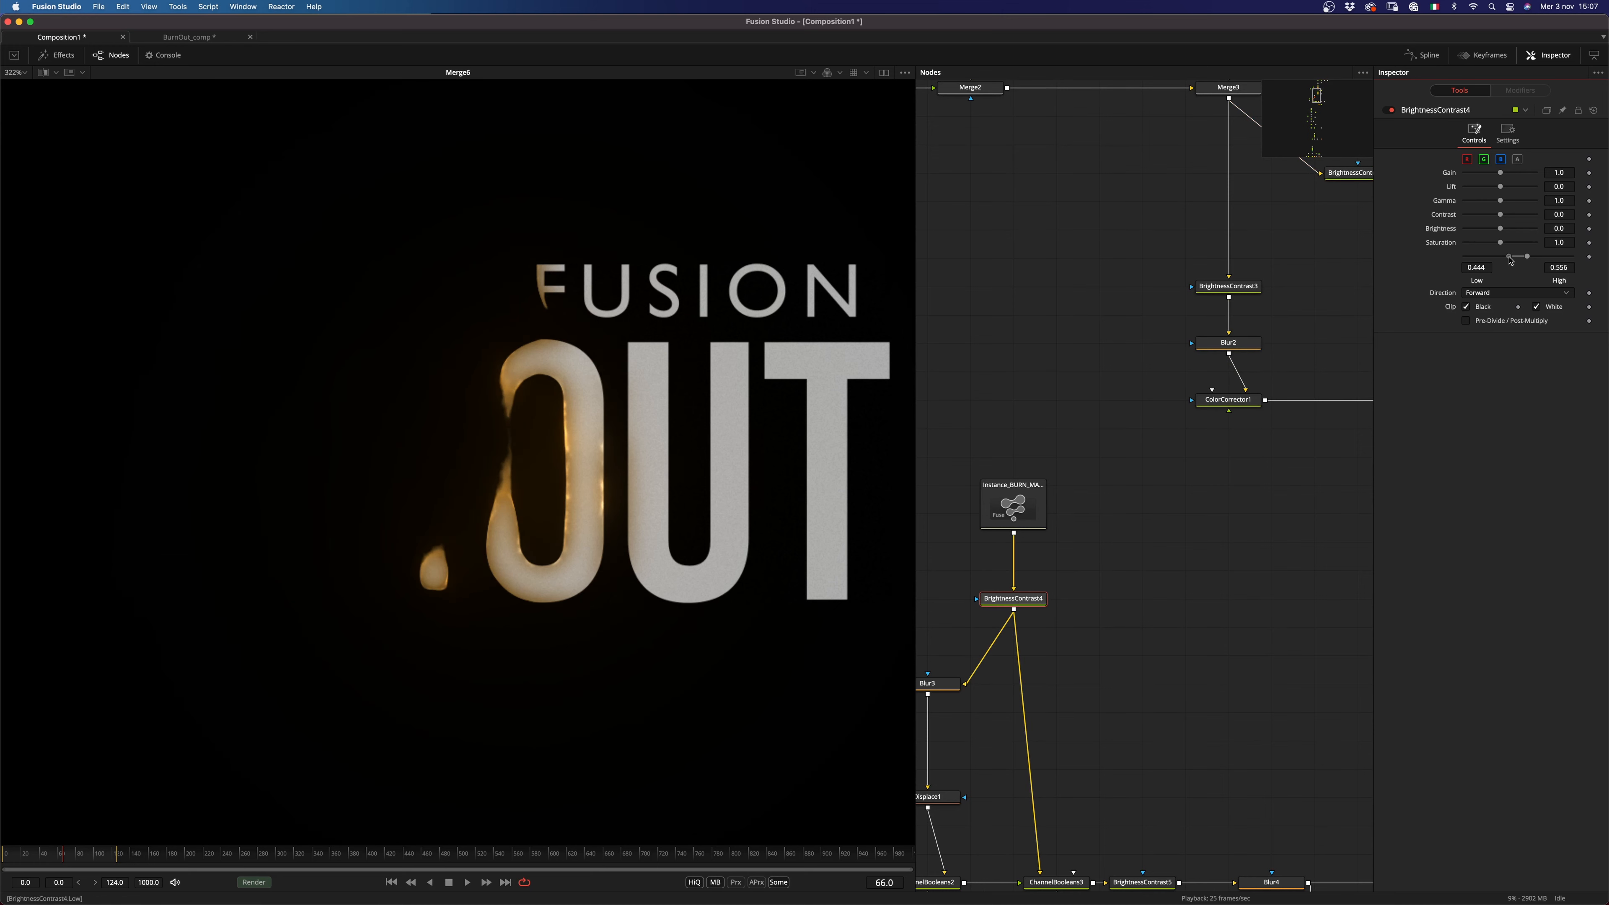
scroll(516, 446, "down", 10)
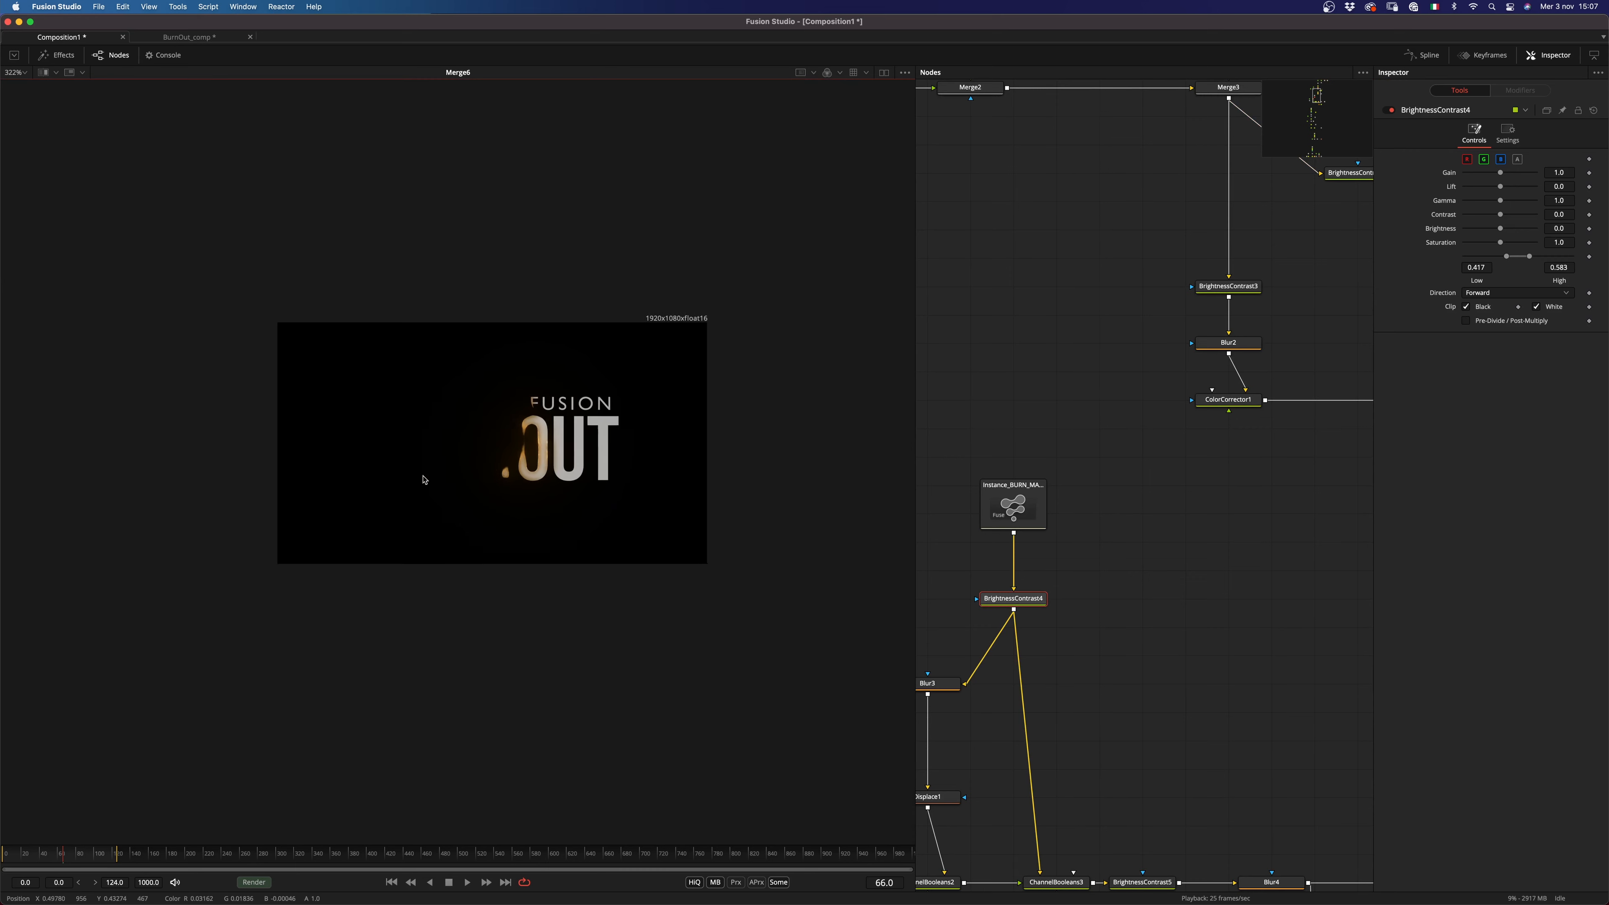
key("ctrl+f")
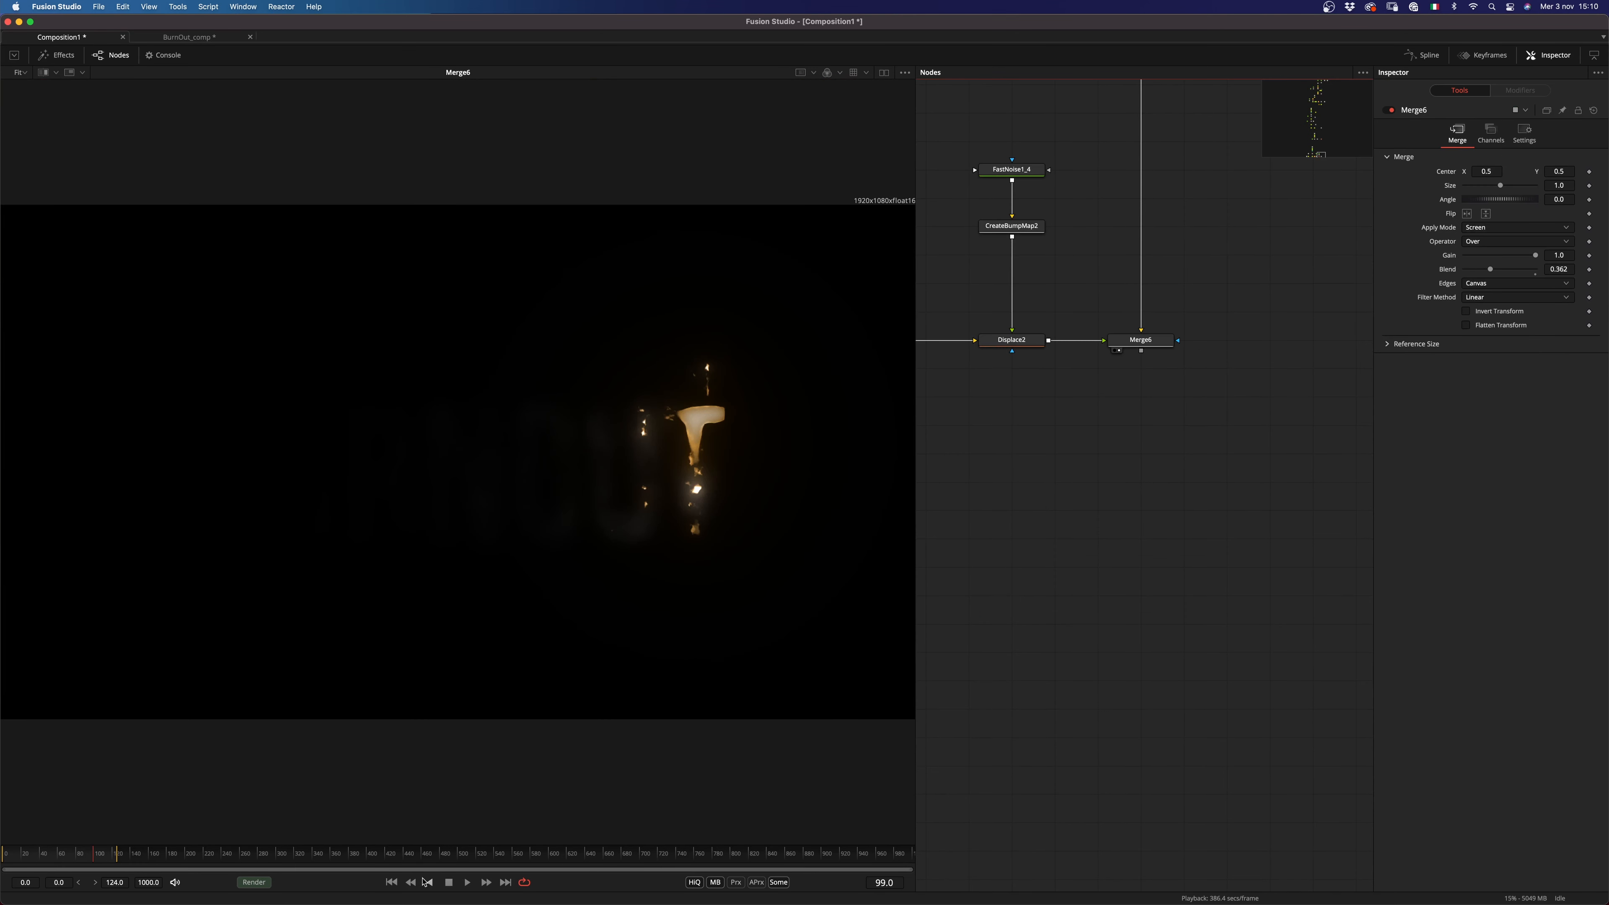
left_click(391, 882)
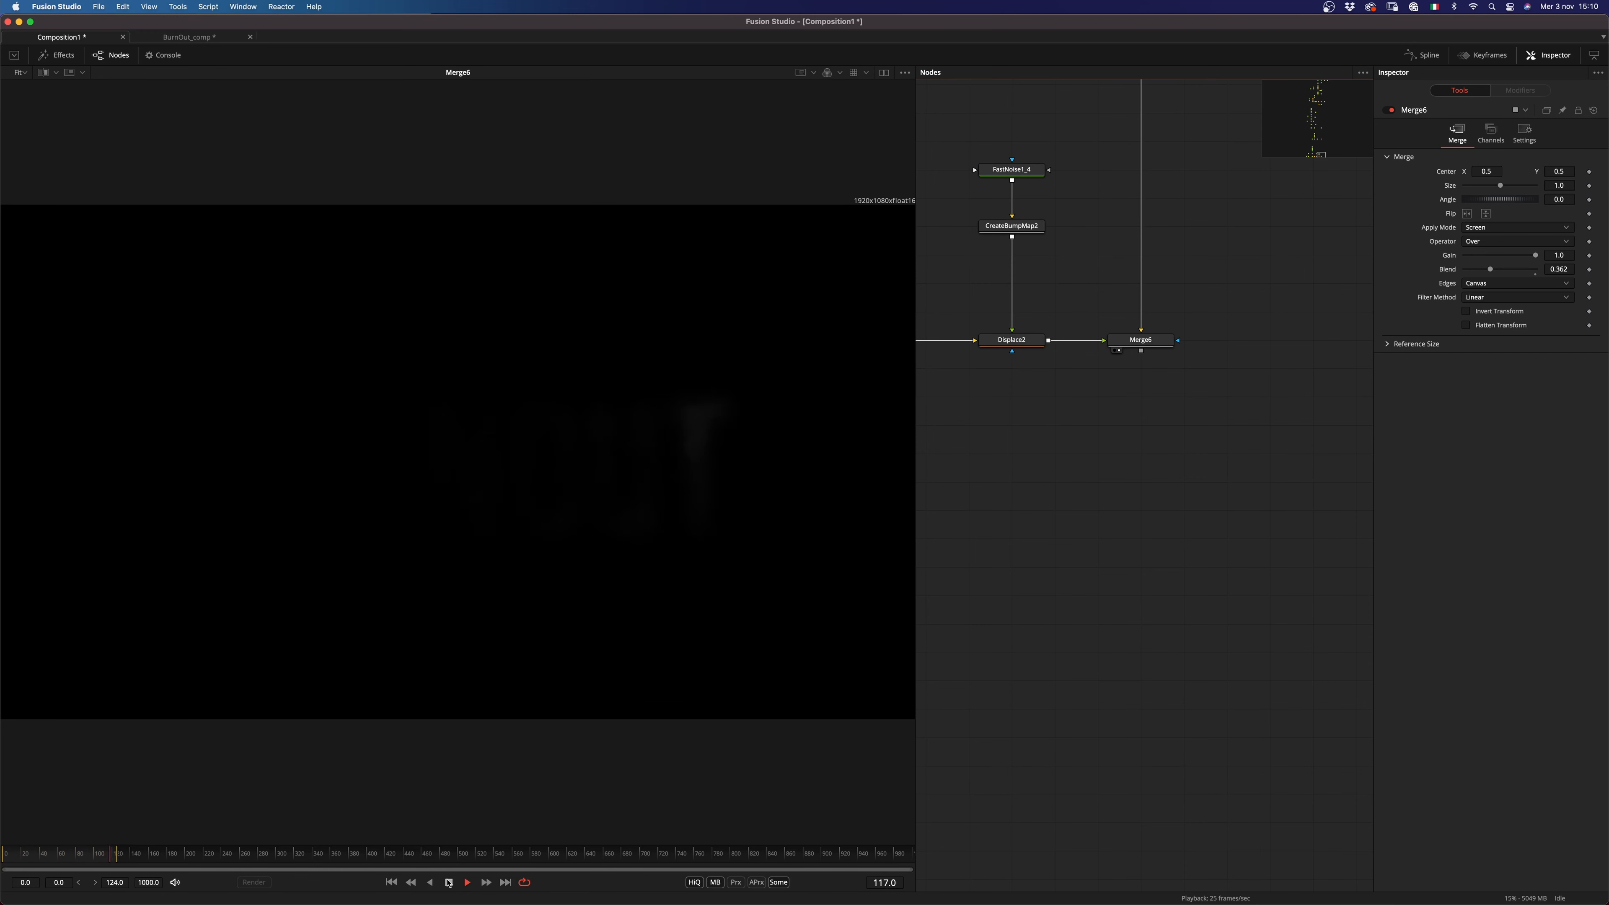
Step: View the Group2 company logo above Text1 and inspect its alpha channel
left_click(1321, 87)
left_click_drag(1163, 277, 1203, 242)
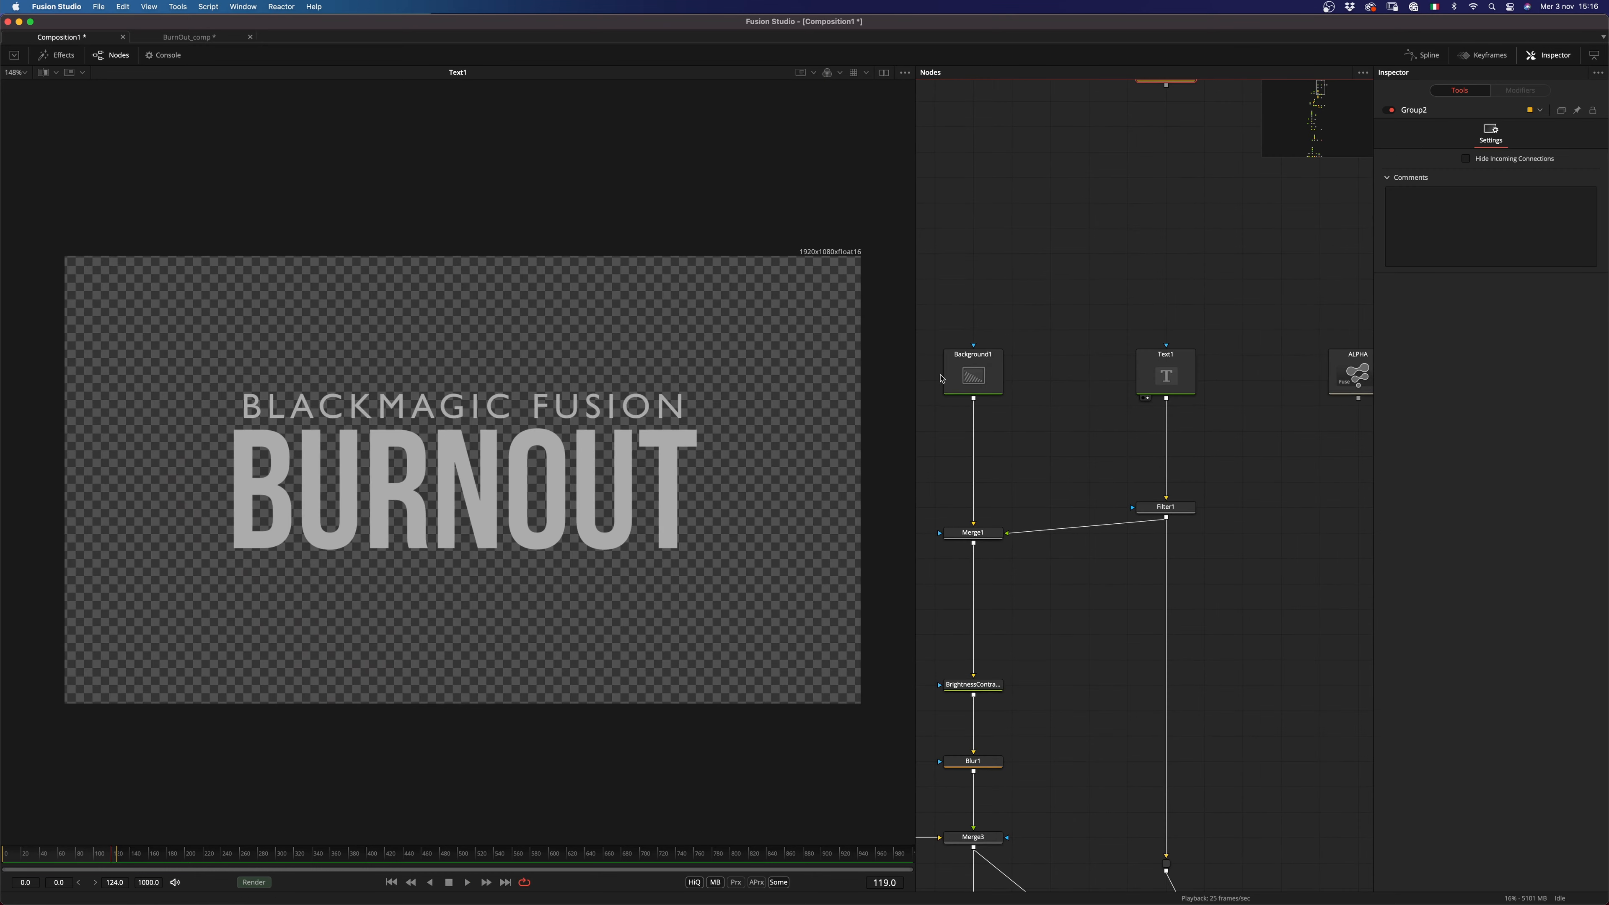
double_click(1169, 236)
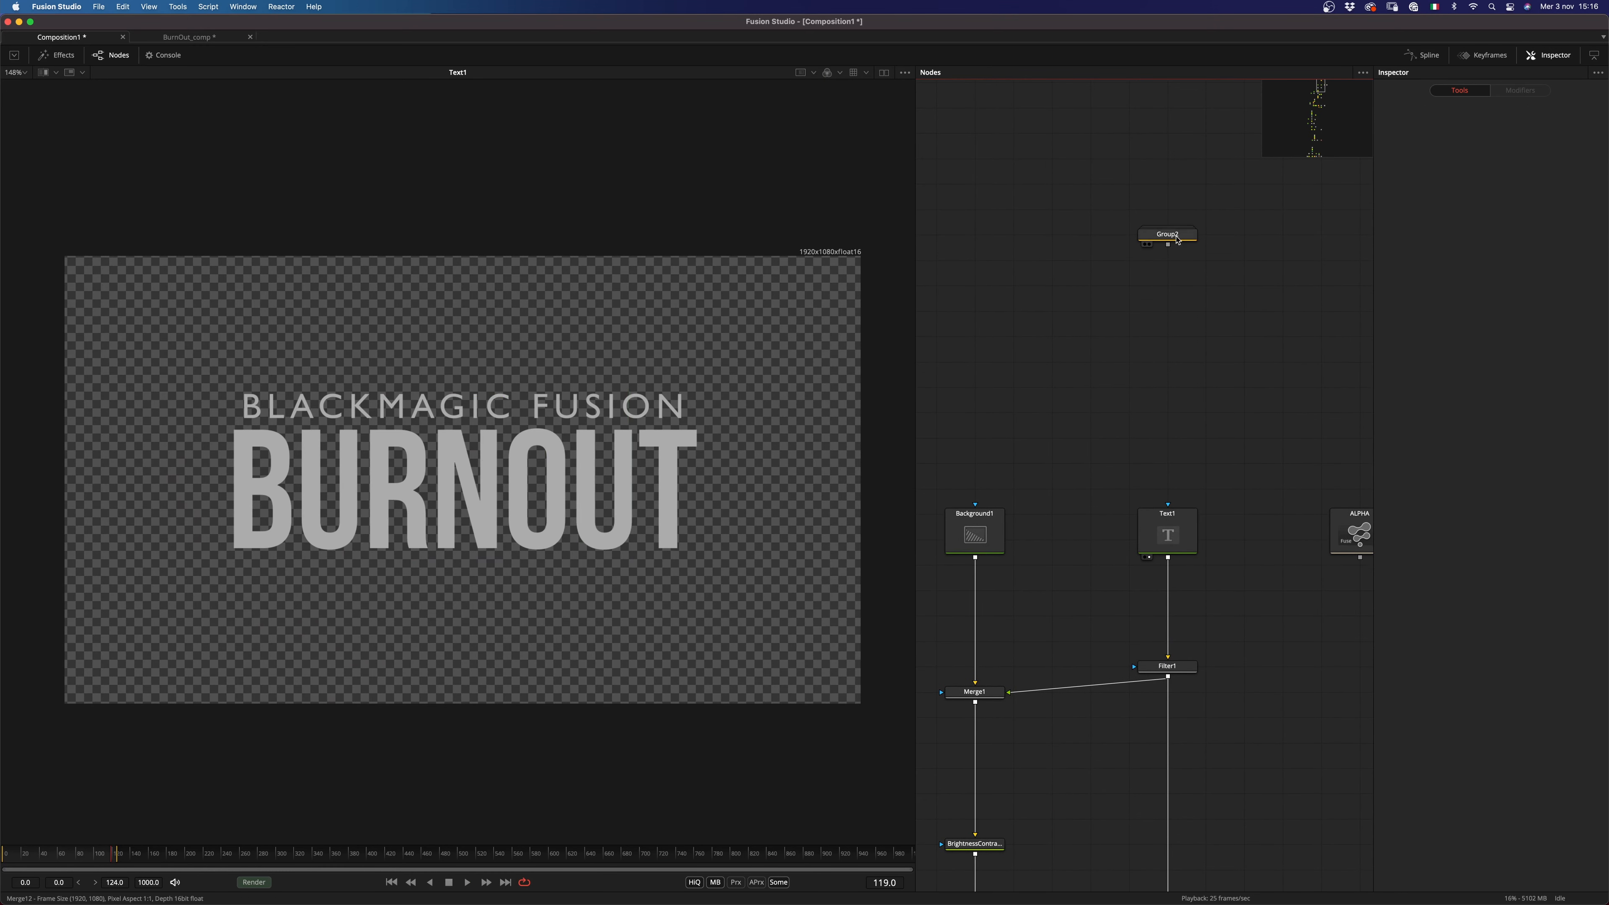
left_click_drag(1176, 240, 583, 536)
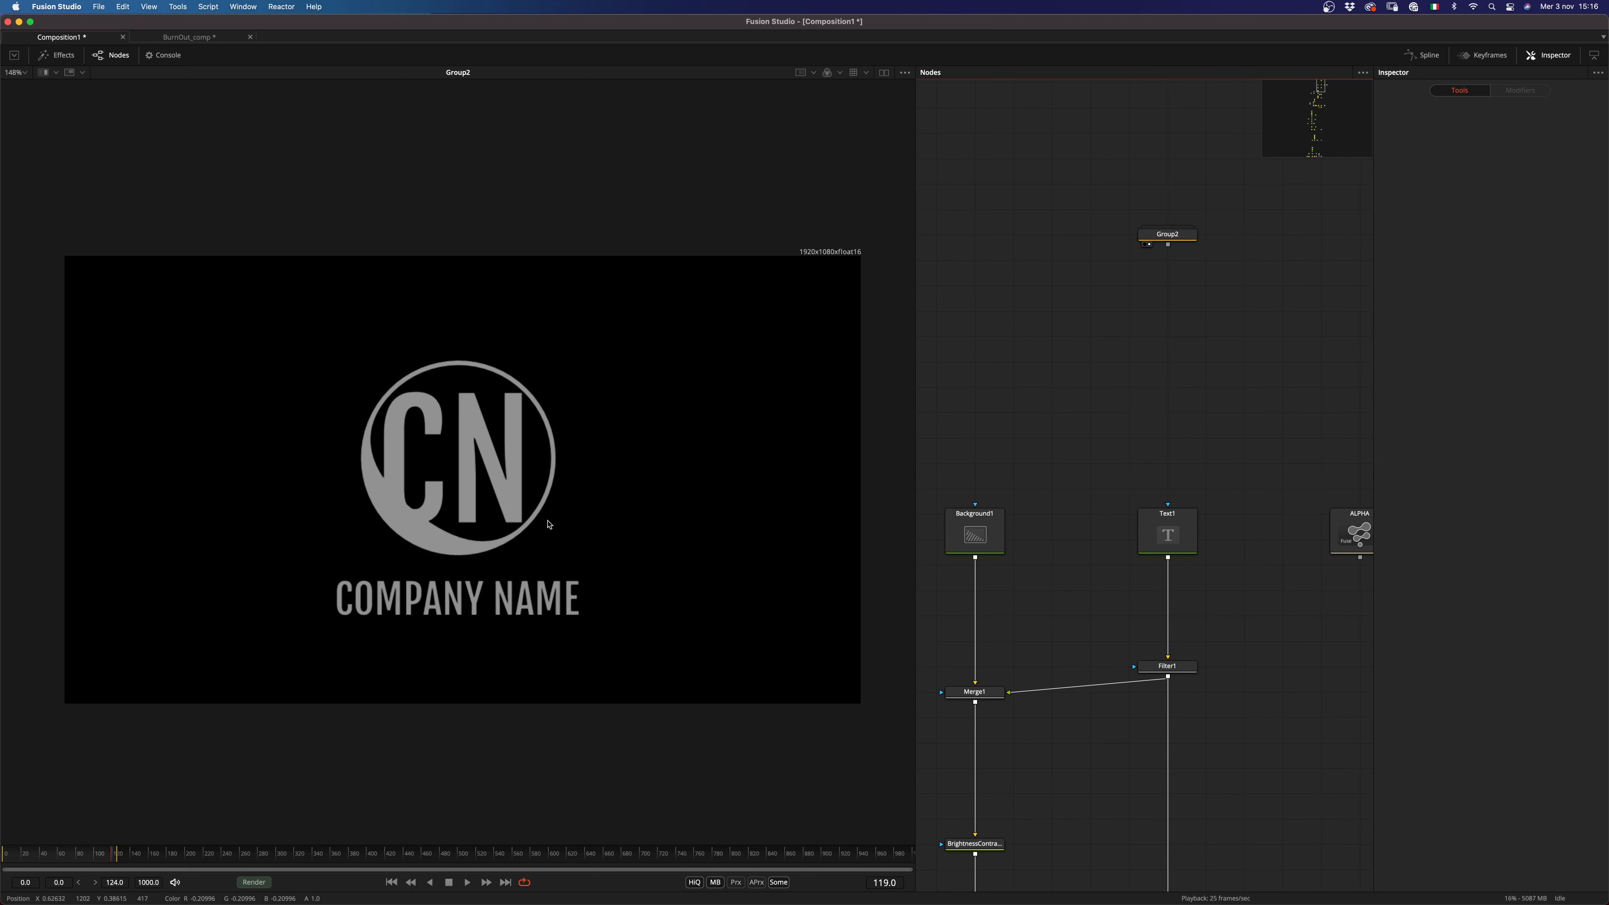
left_click(711, 427)
key("a")
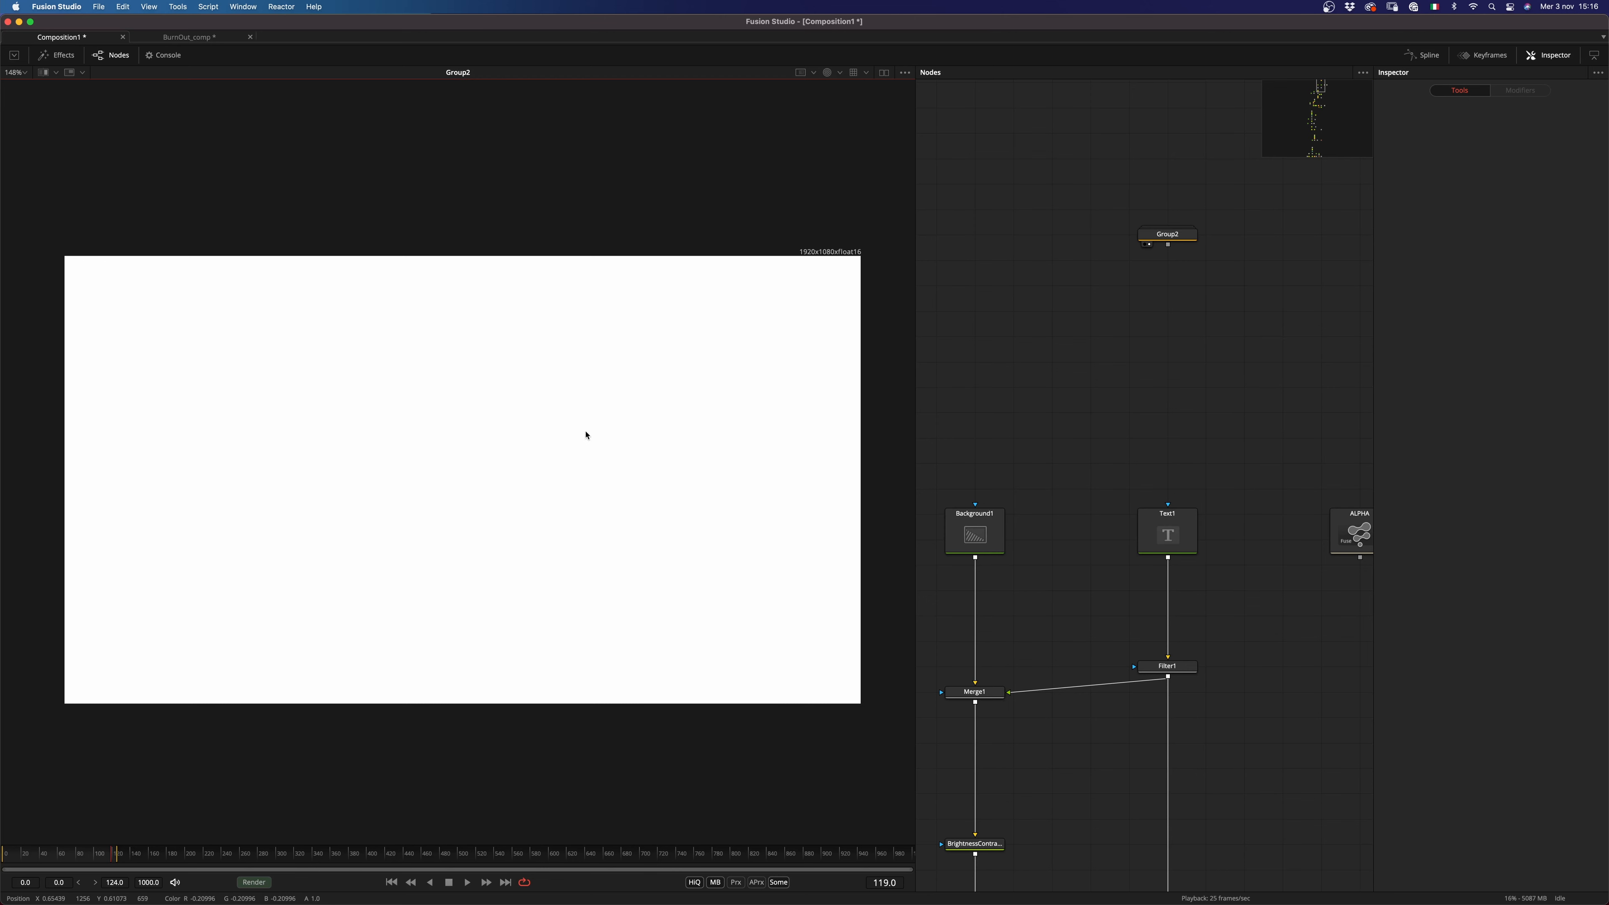
key("c")
left_click(1142, 298)
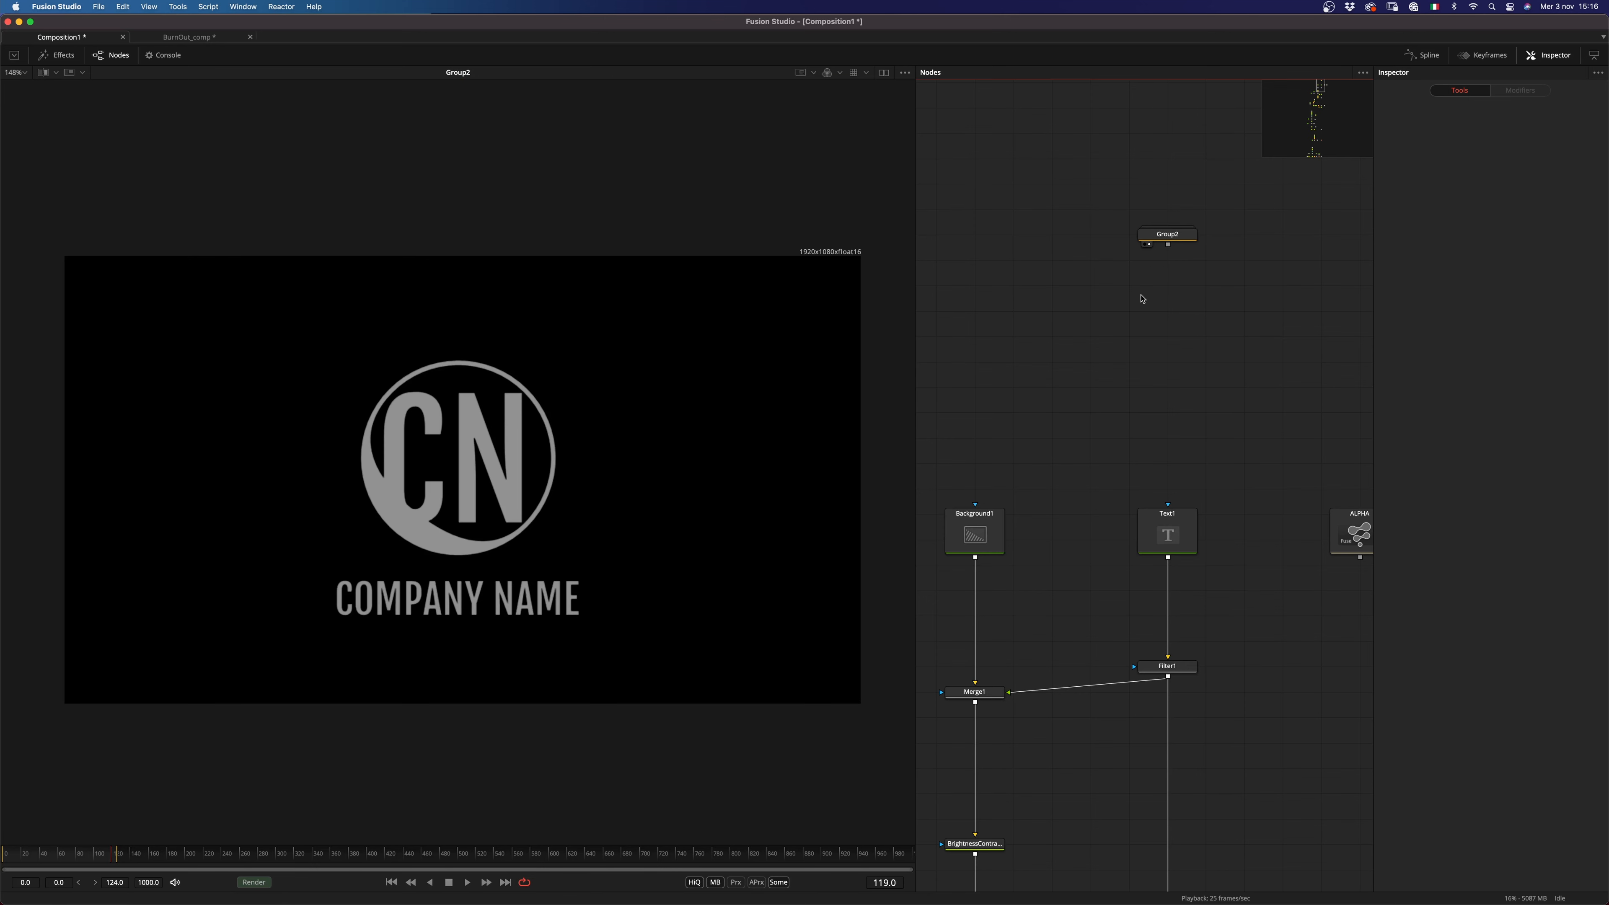
Step: Add a Luma Keyer node after Group2
left_click(1175, 240)
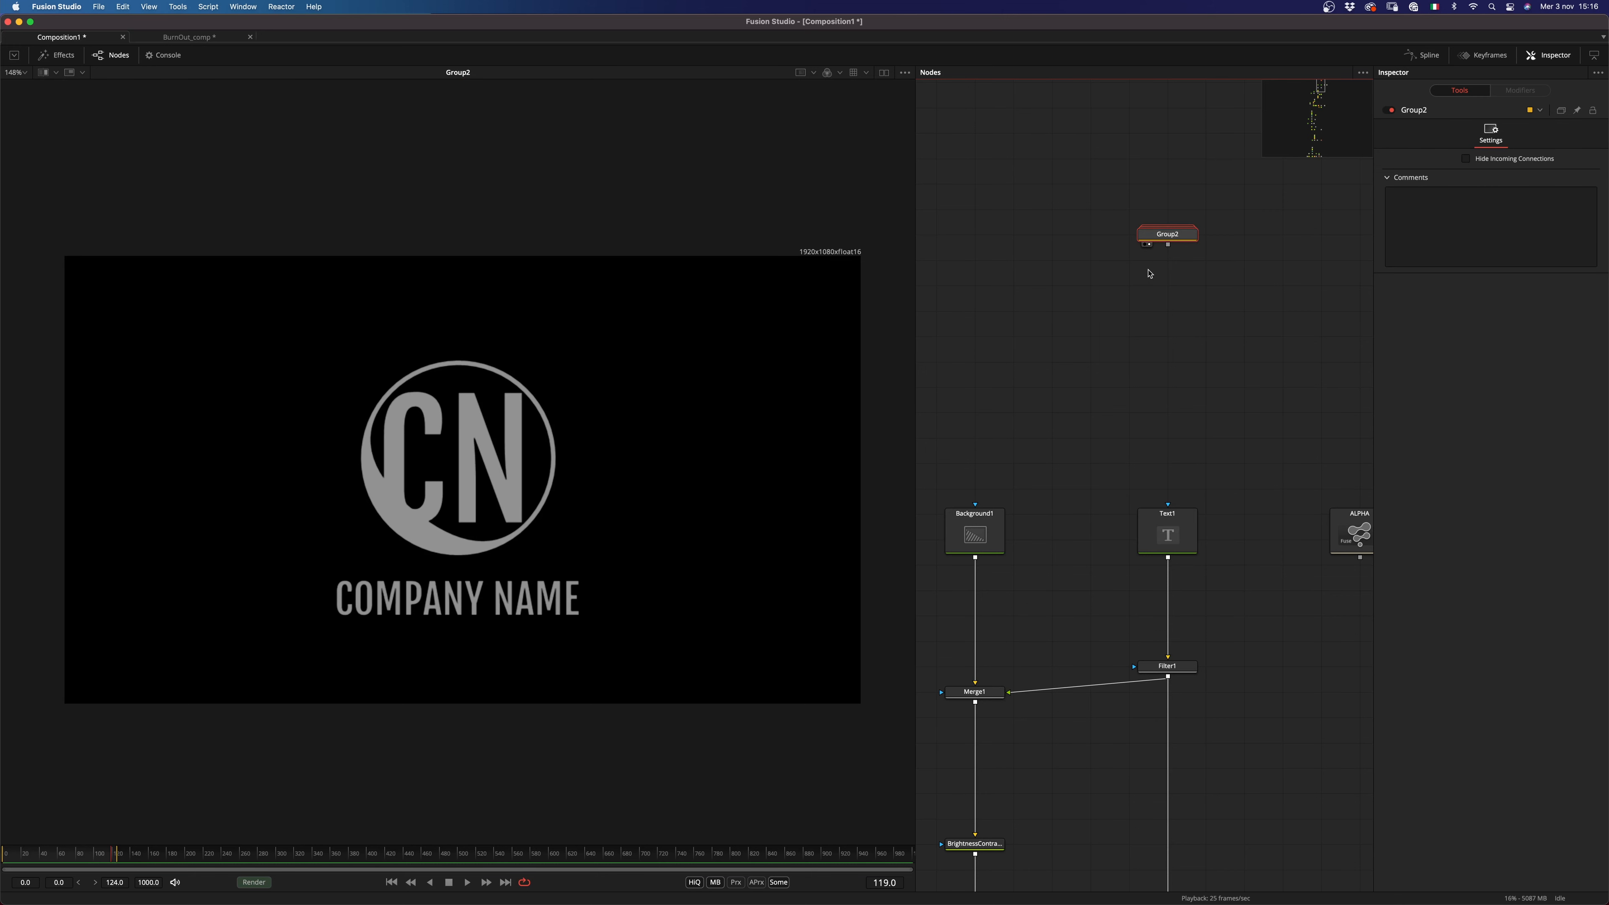
key("shift+space")
type("alp")
type("luma")
key("Return")
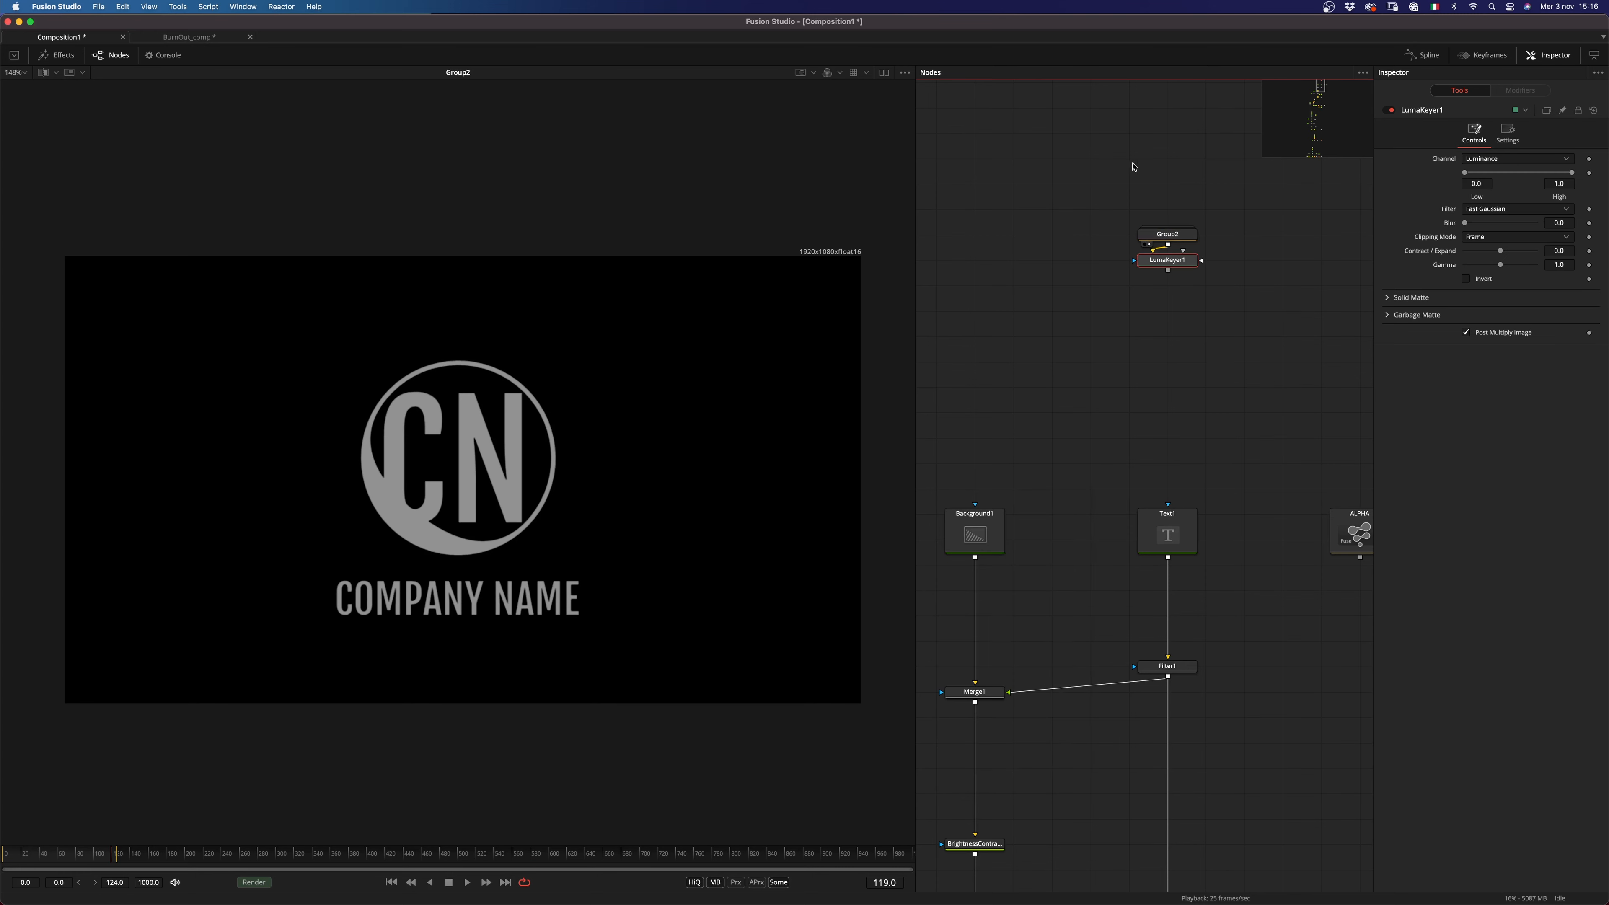
Step: View the LumaKeyer1 output with its alpha, and lower its High threshold to 0.4
left_click_drag(1164, 263, 710, 326)
left_click(647, 467)
key("a")
key("a")
left_click_drag(1568, 176, 1510, 180)
Step: Connect the keyed logo from LumaKeyer1 to Filter1 in place of Text1, and move Text1 aside
left_click_drag(1167, 295, 1167, 660)
left_click_drag(1192, 530, 1269, 530)
scroll(1128, 595, "down", 4)
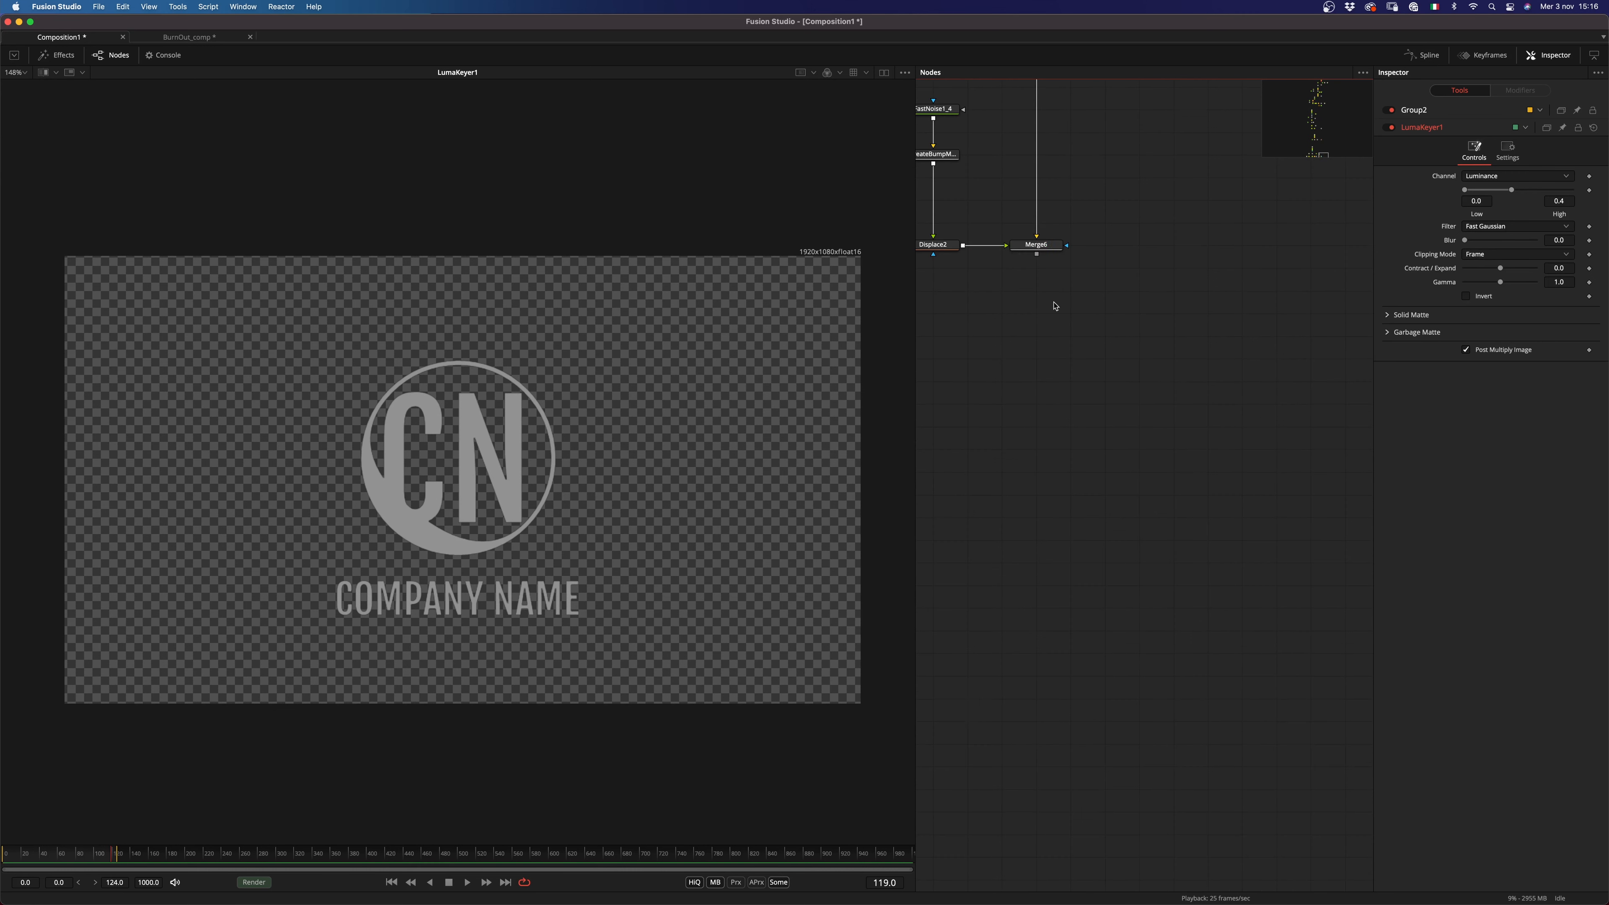